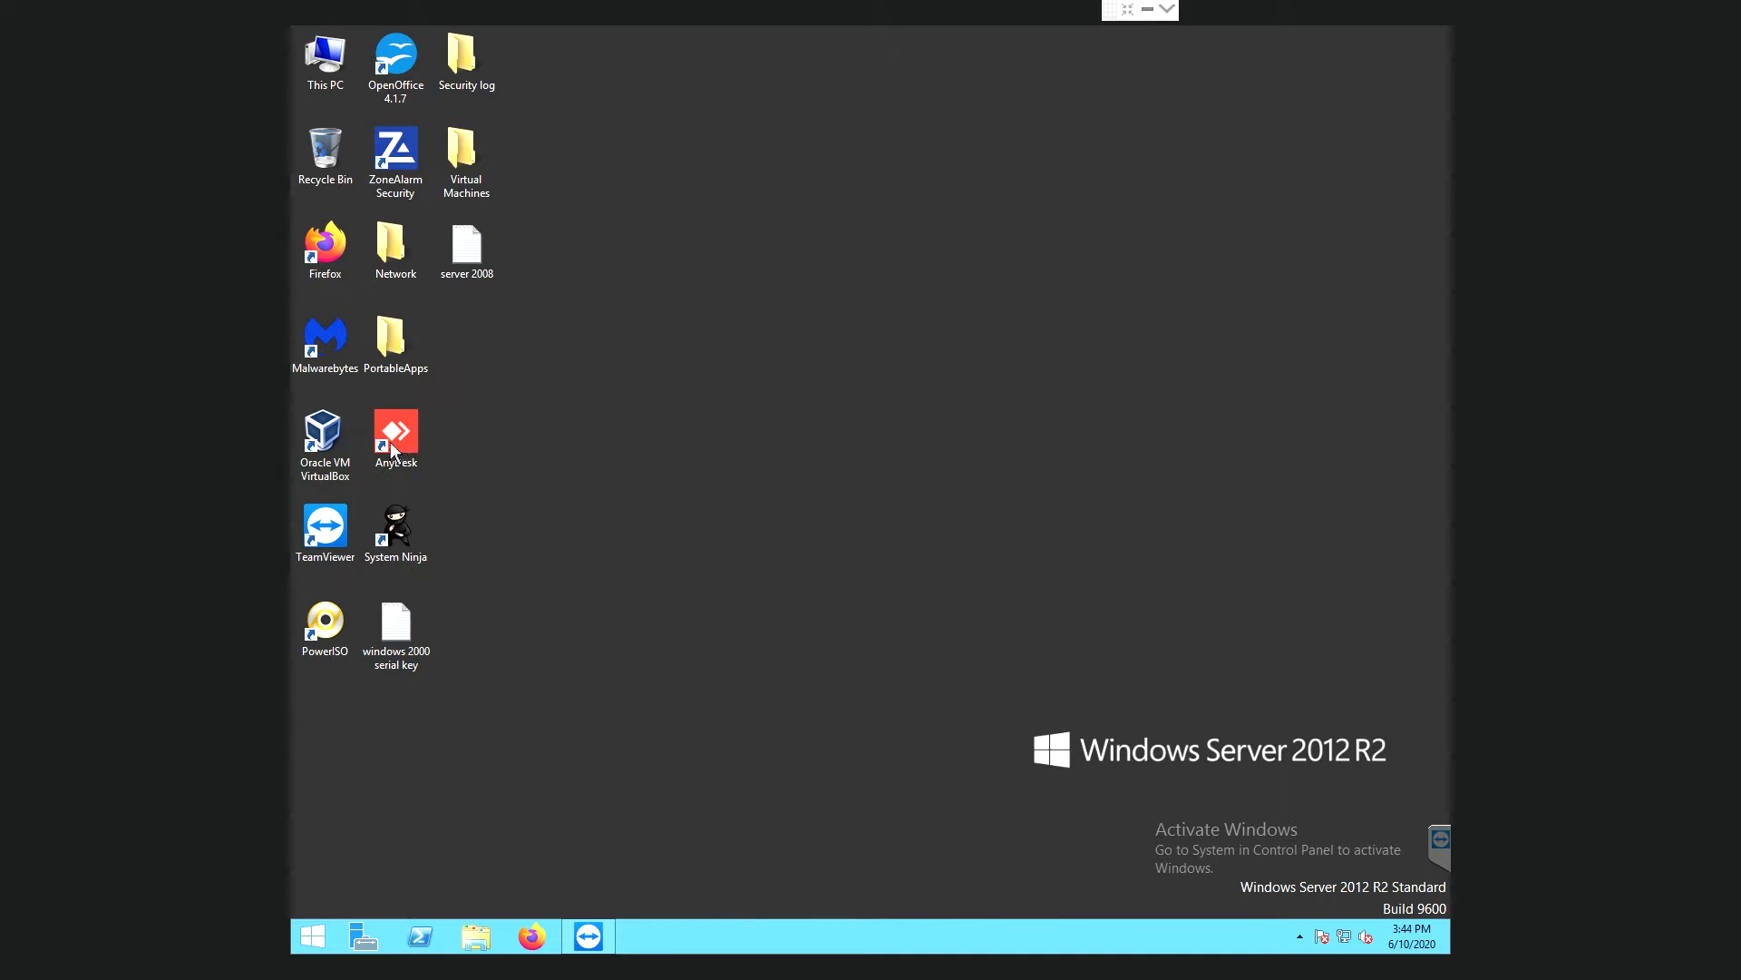
# - Launch Oracle VM VirtualBox Manager from its desktop shortcut
pyautogui.click(334, 449)
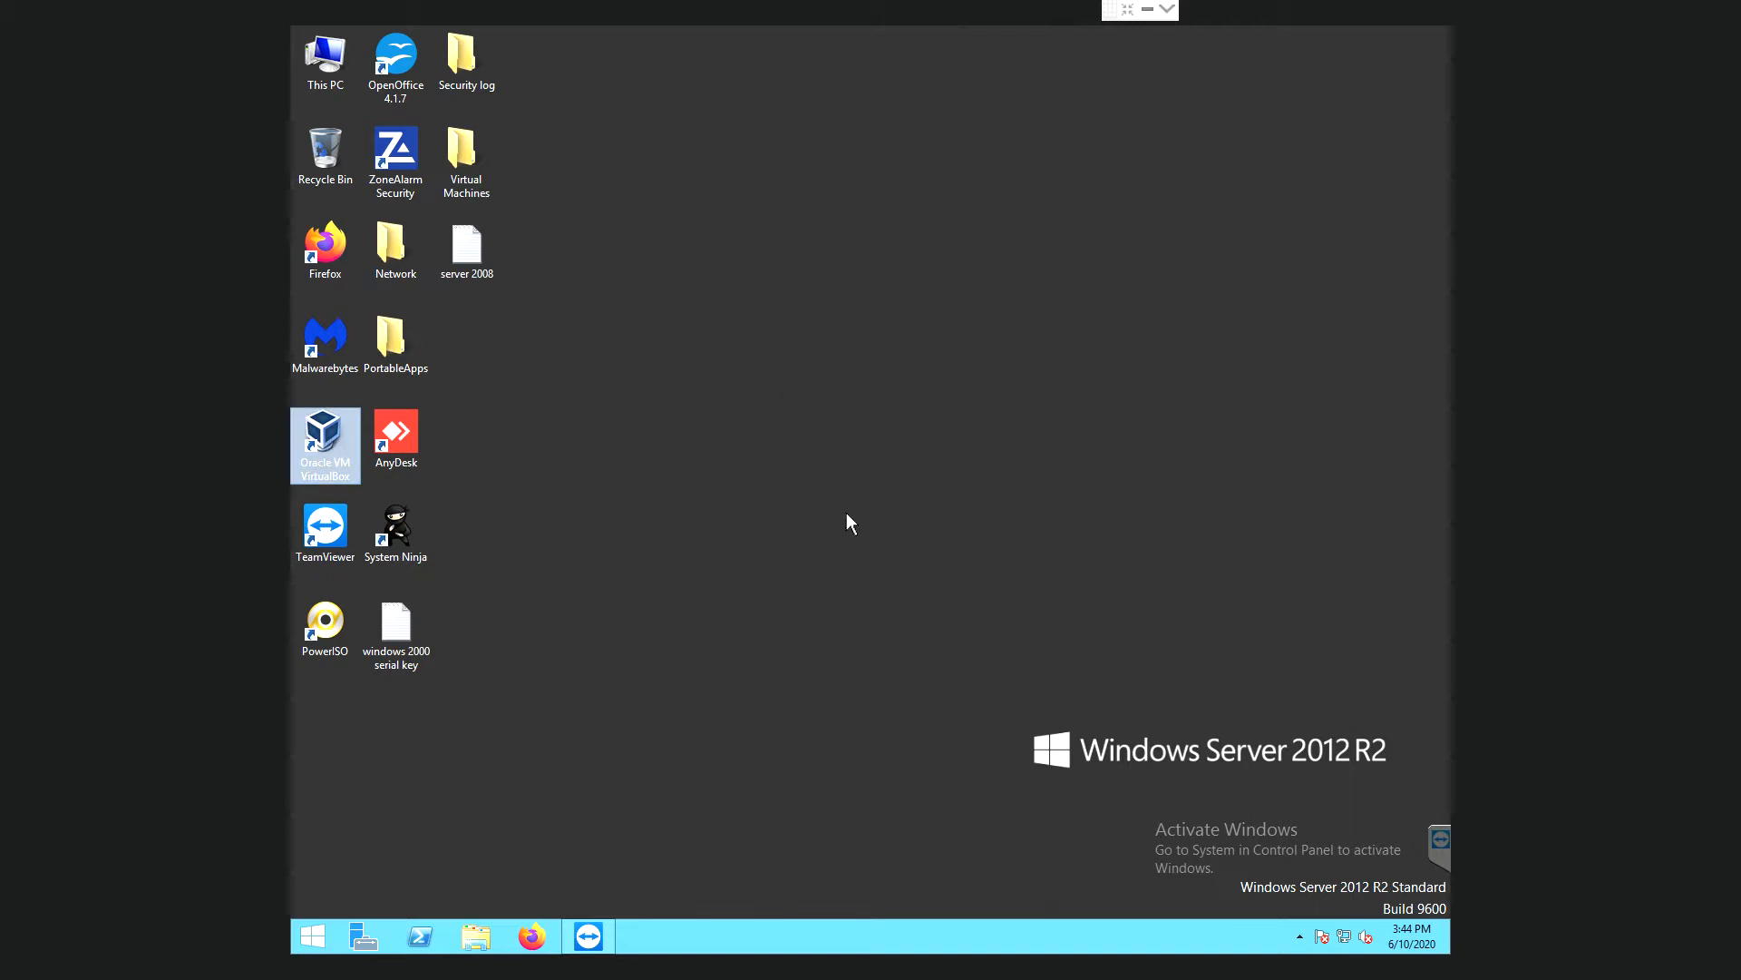
pyautogui.press('Return')
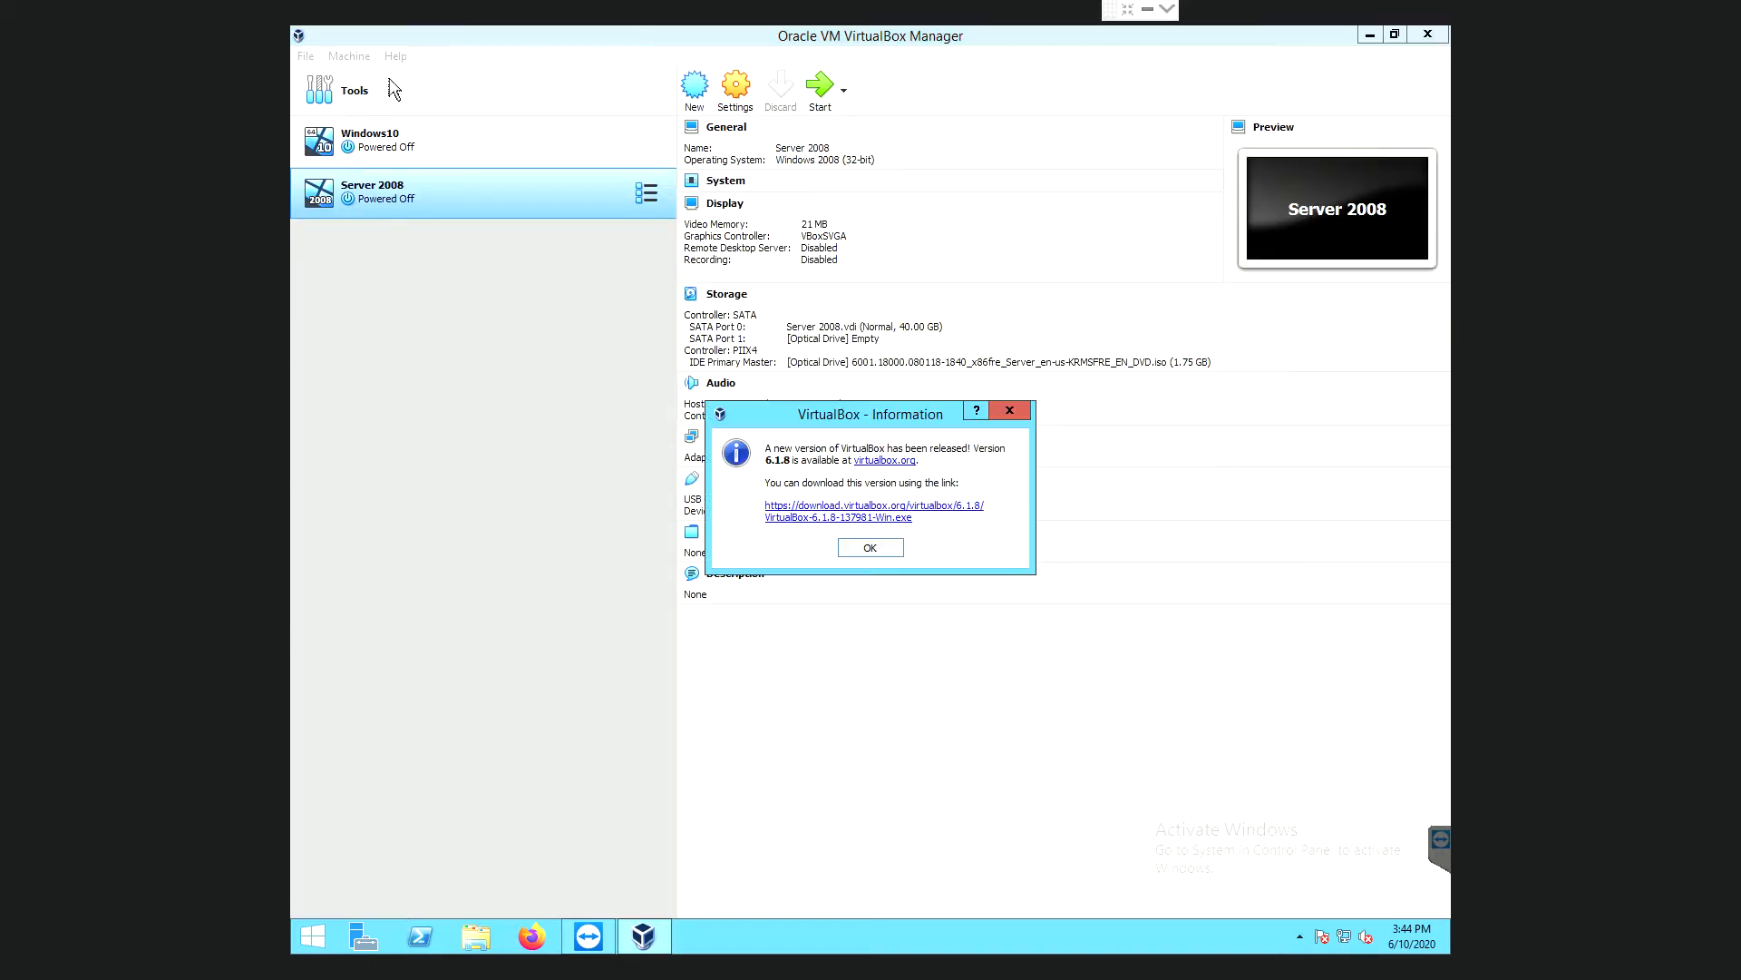
# - Dismiss the new-version notice and start the Server 2008 virtual machine
pyautogui.click(1010, 410)
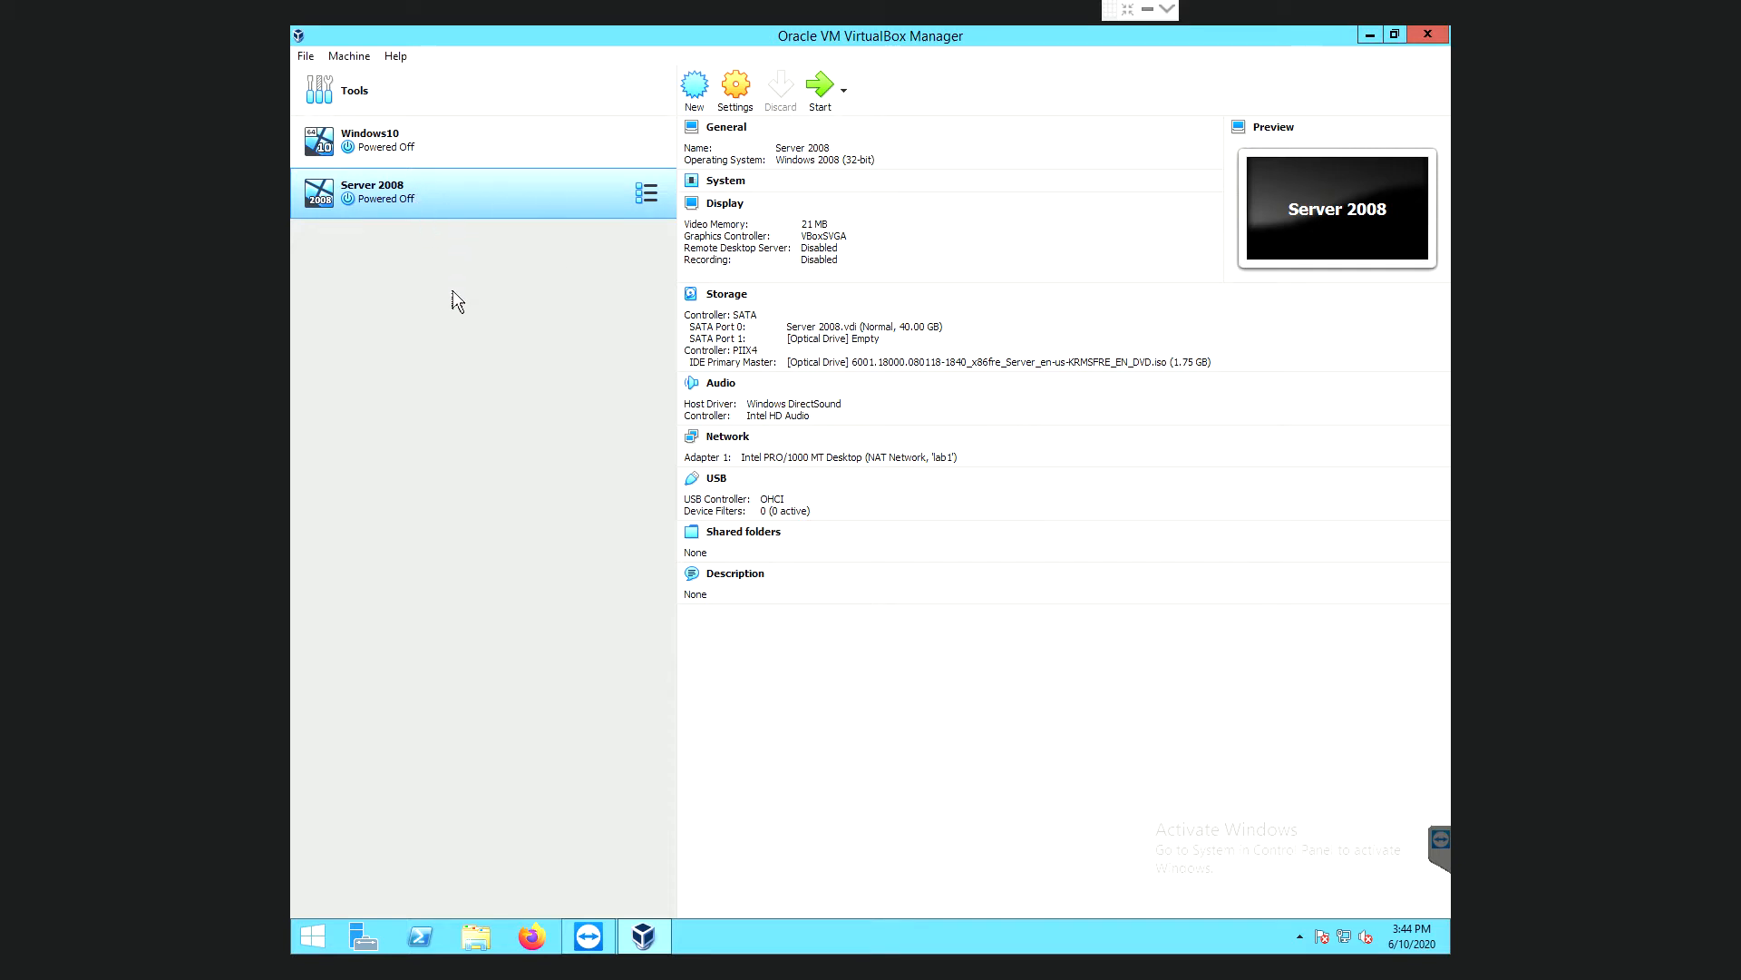
pyautogui.click(820, 86)
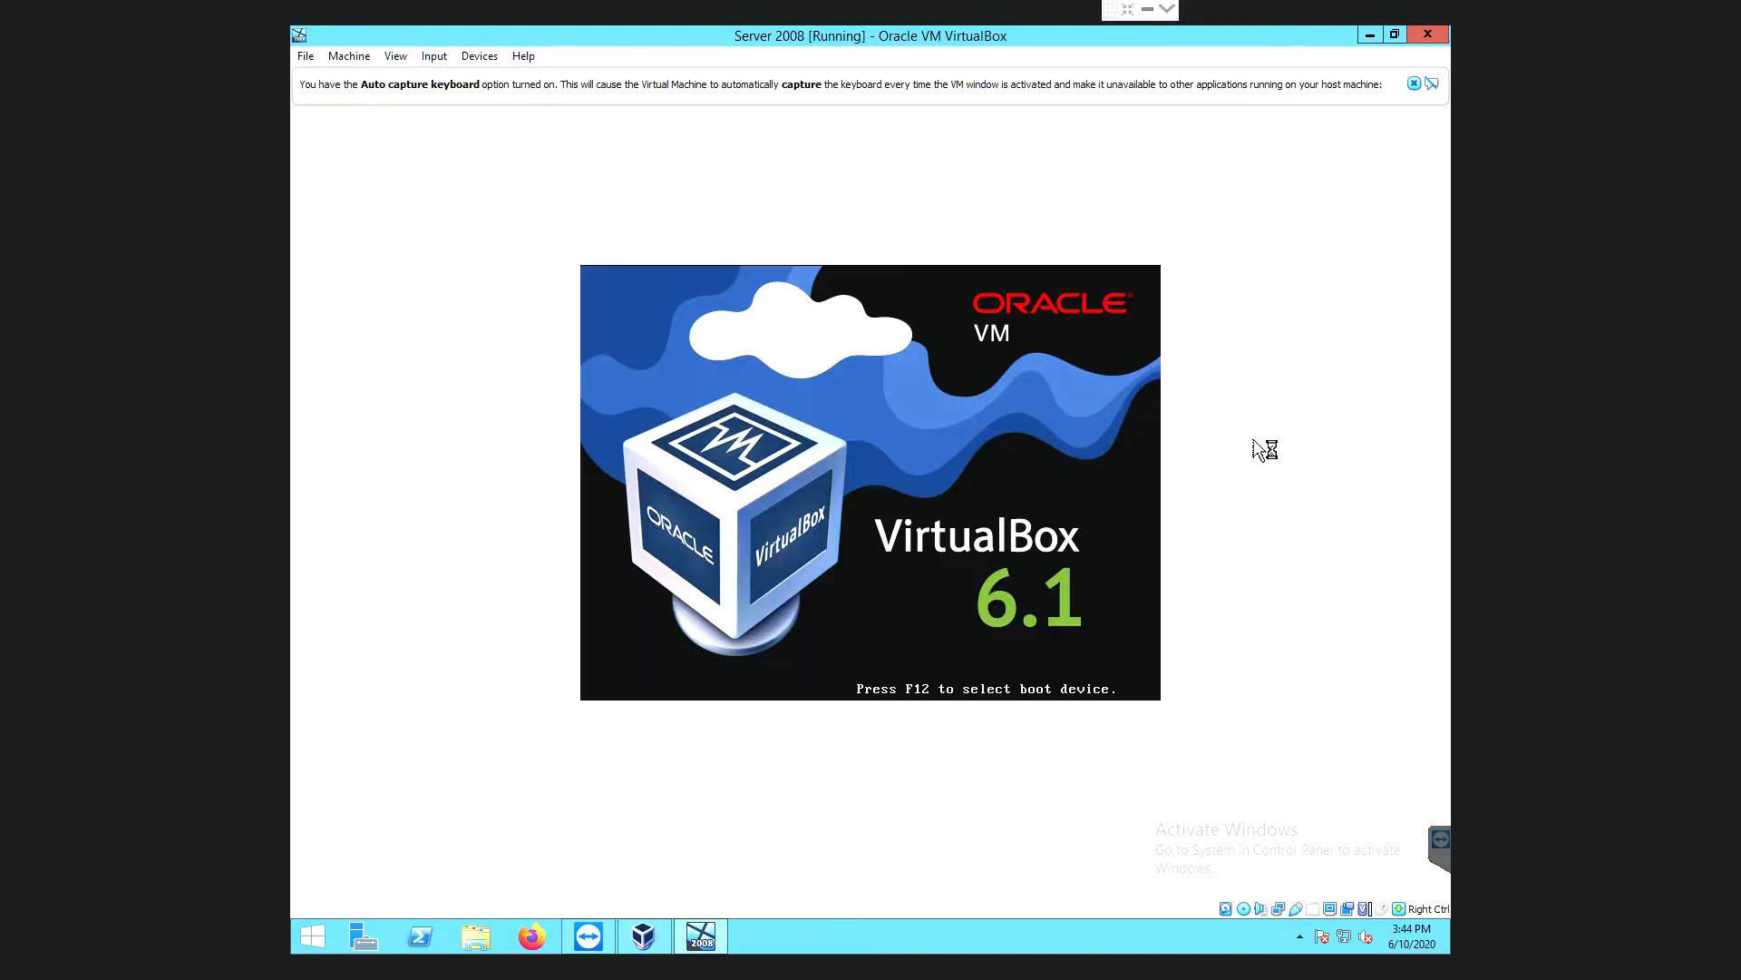
# - Close the keyboard auto-capture and mouse integration notices while Windows Server 2008 boots
pyautogui.click(1430, 83)
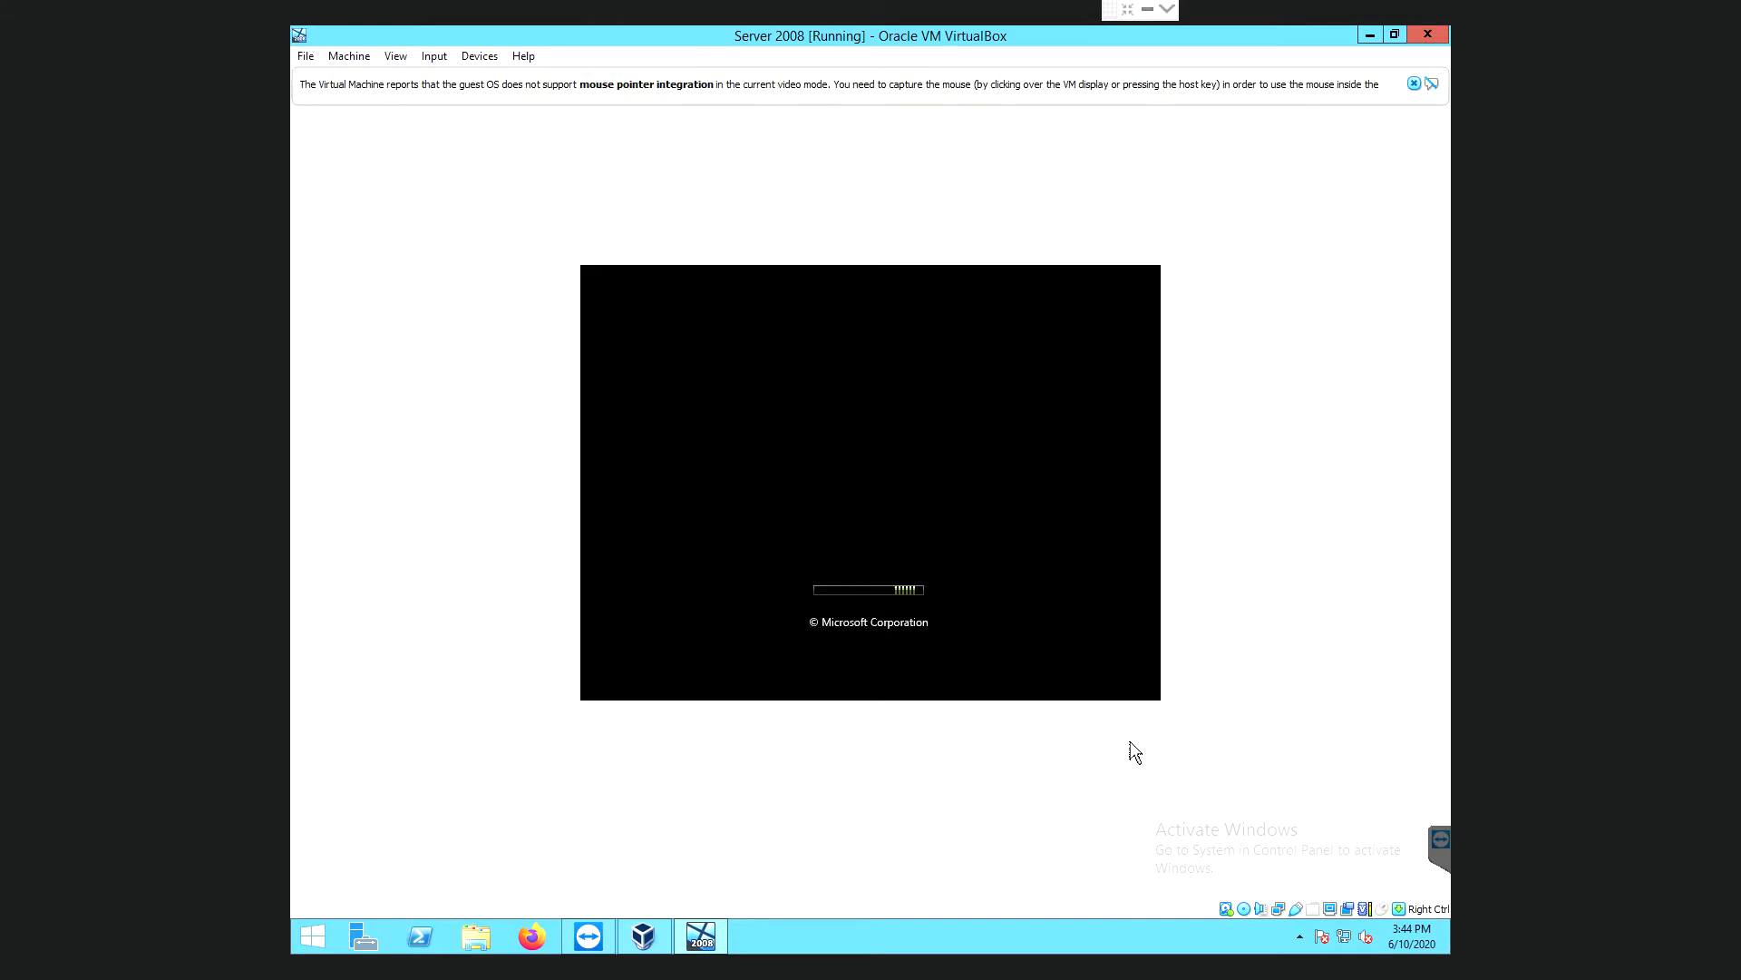
pyautogui.click(1431, 84)
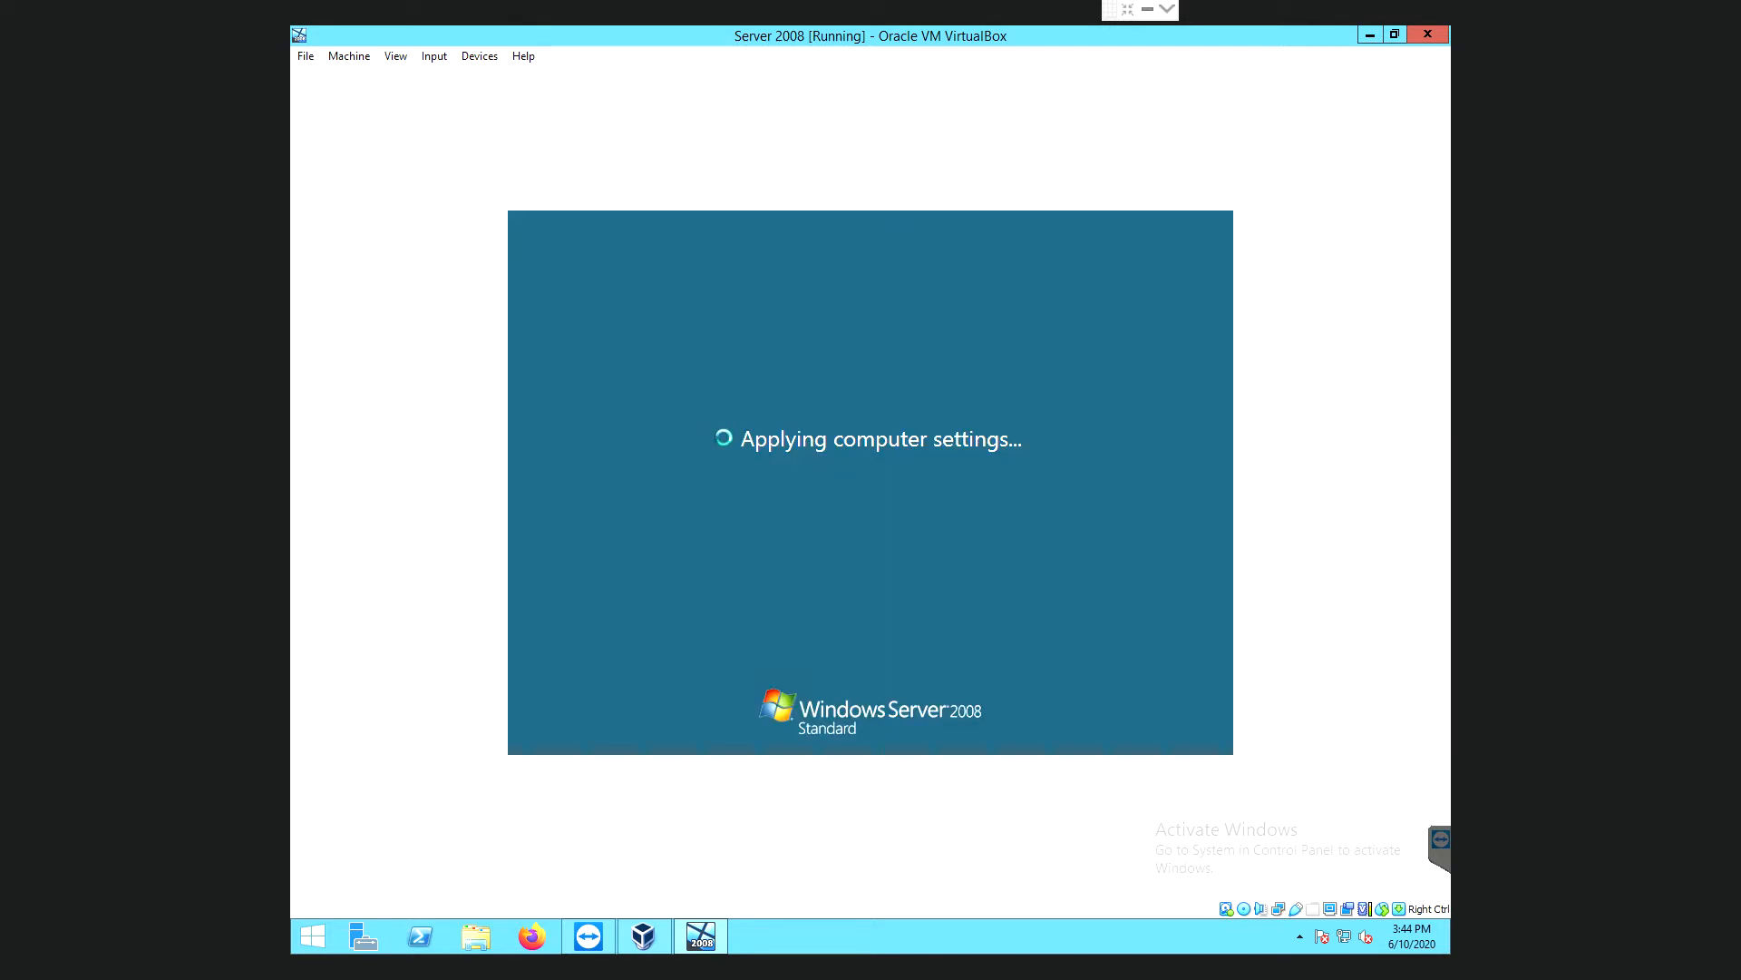
# - Switch the VM window to full-screen mode, after backing out of scaled mode
pyautogui.click(413, 63)
pyautogui.moveTo(434, 59)
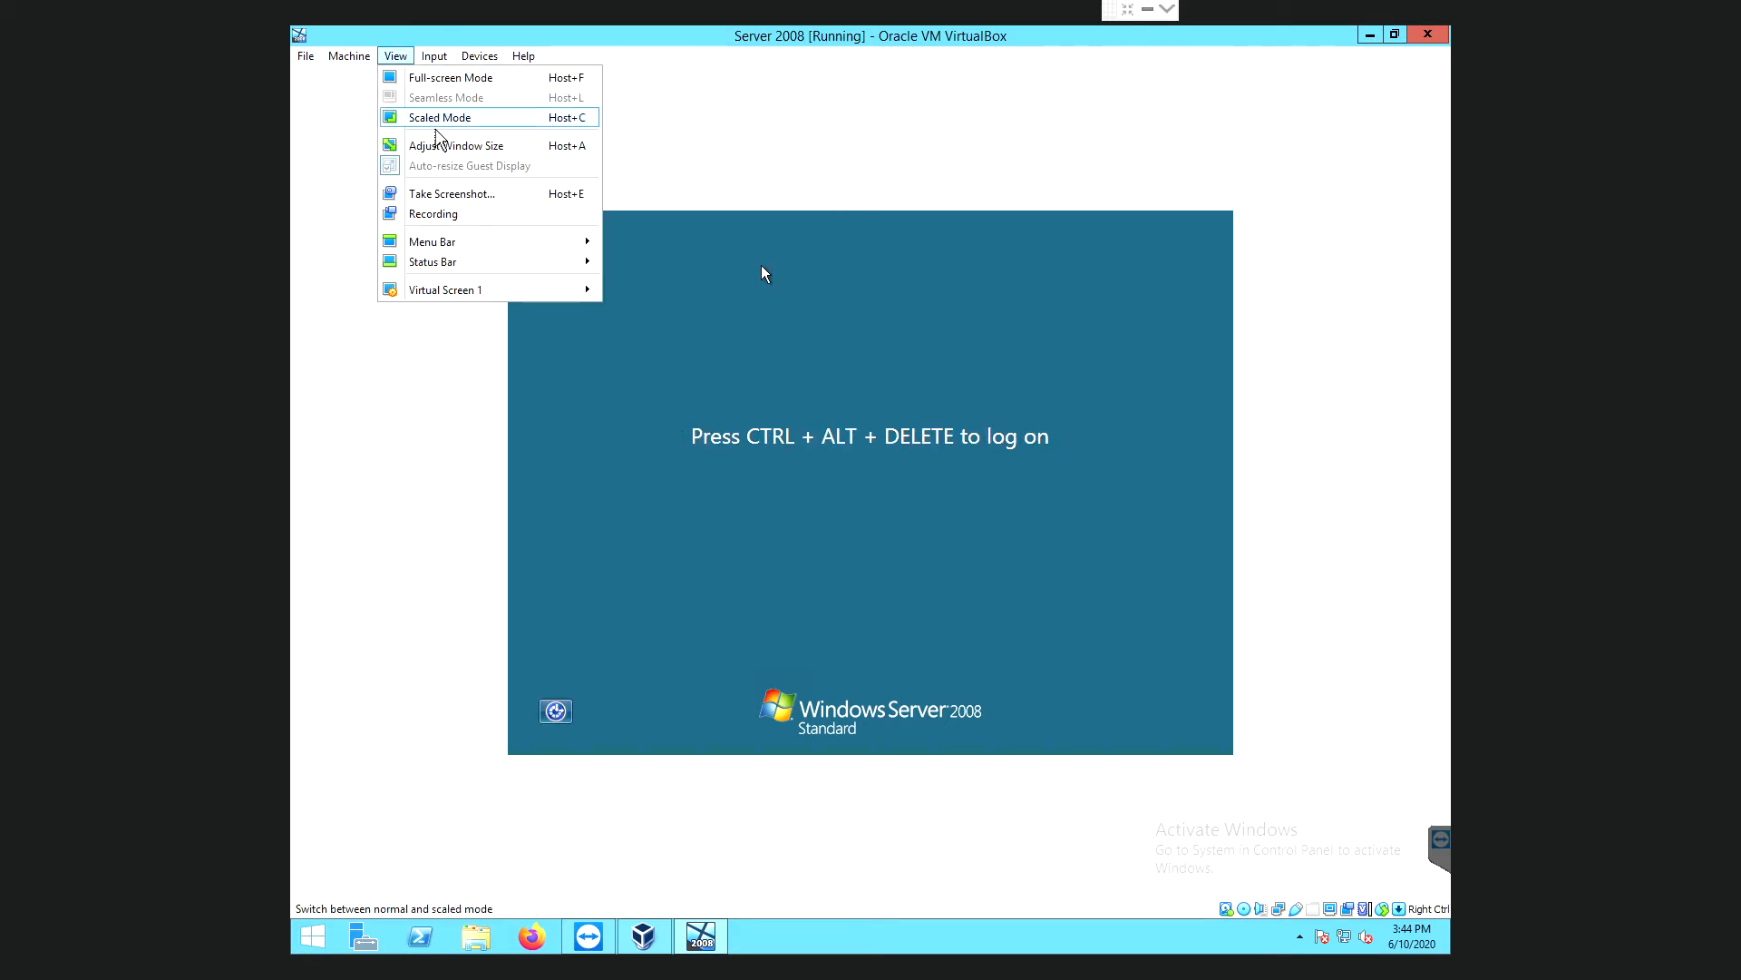
pyautogui.click(437, 125)
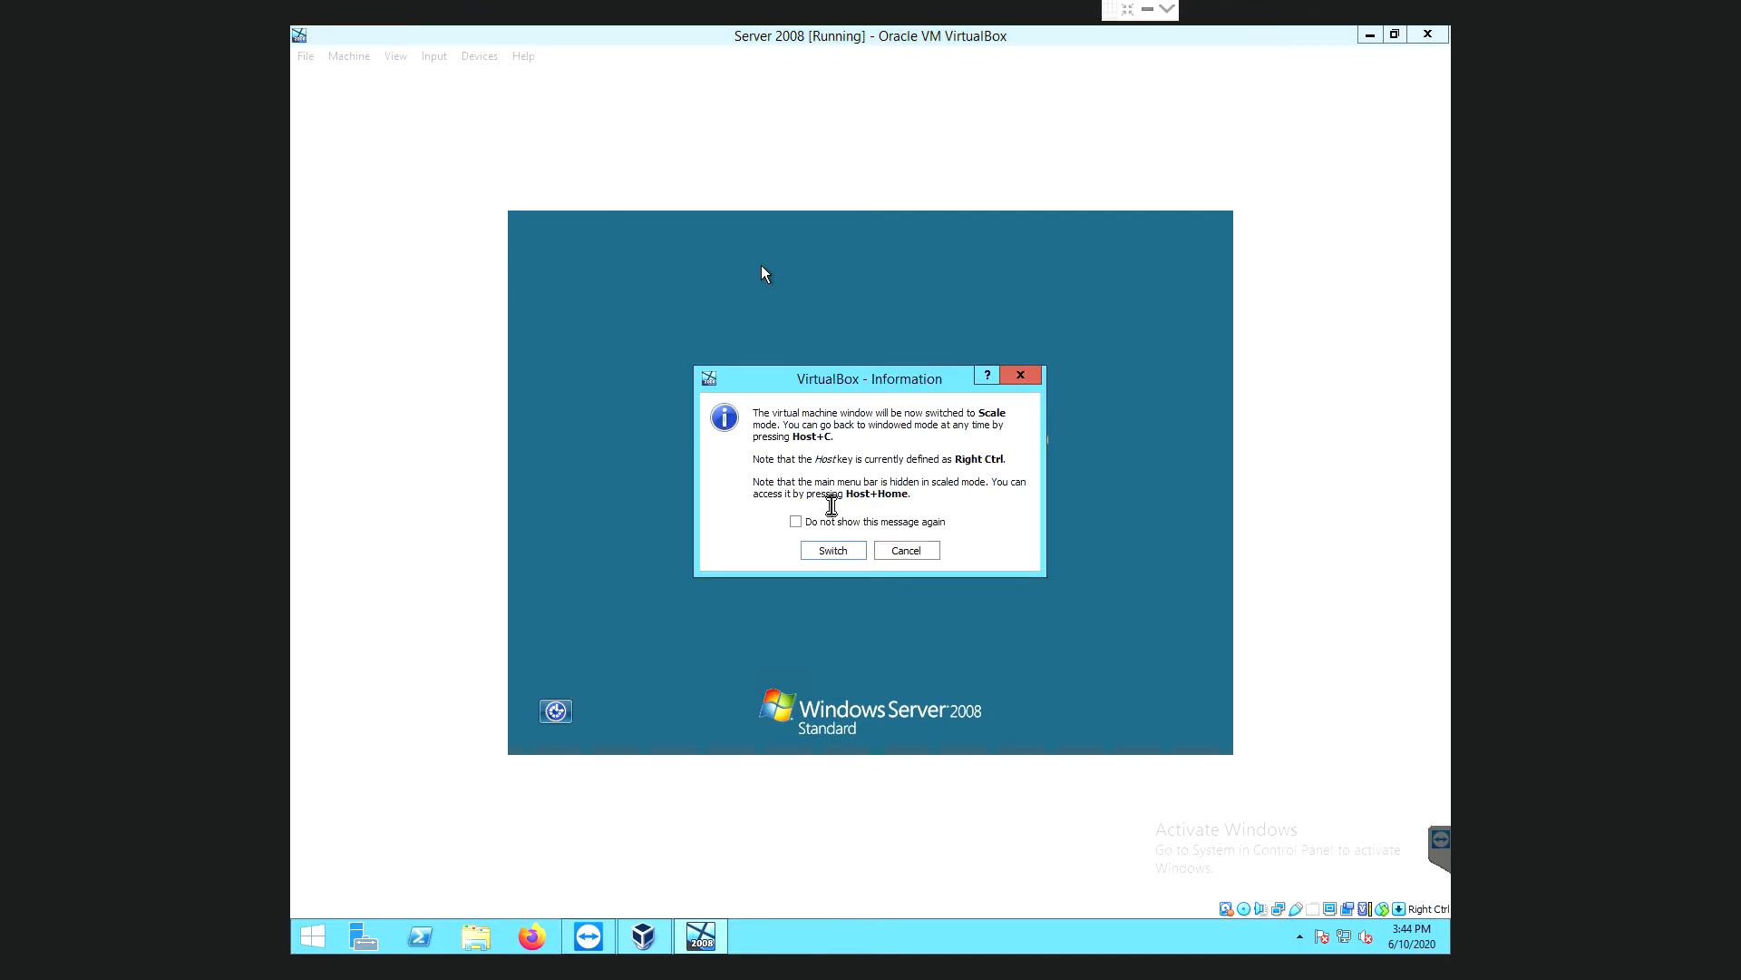
pyautogui.click(907, 550)
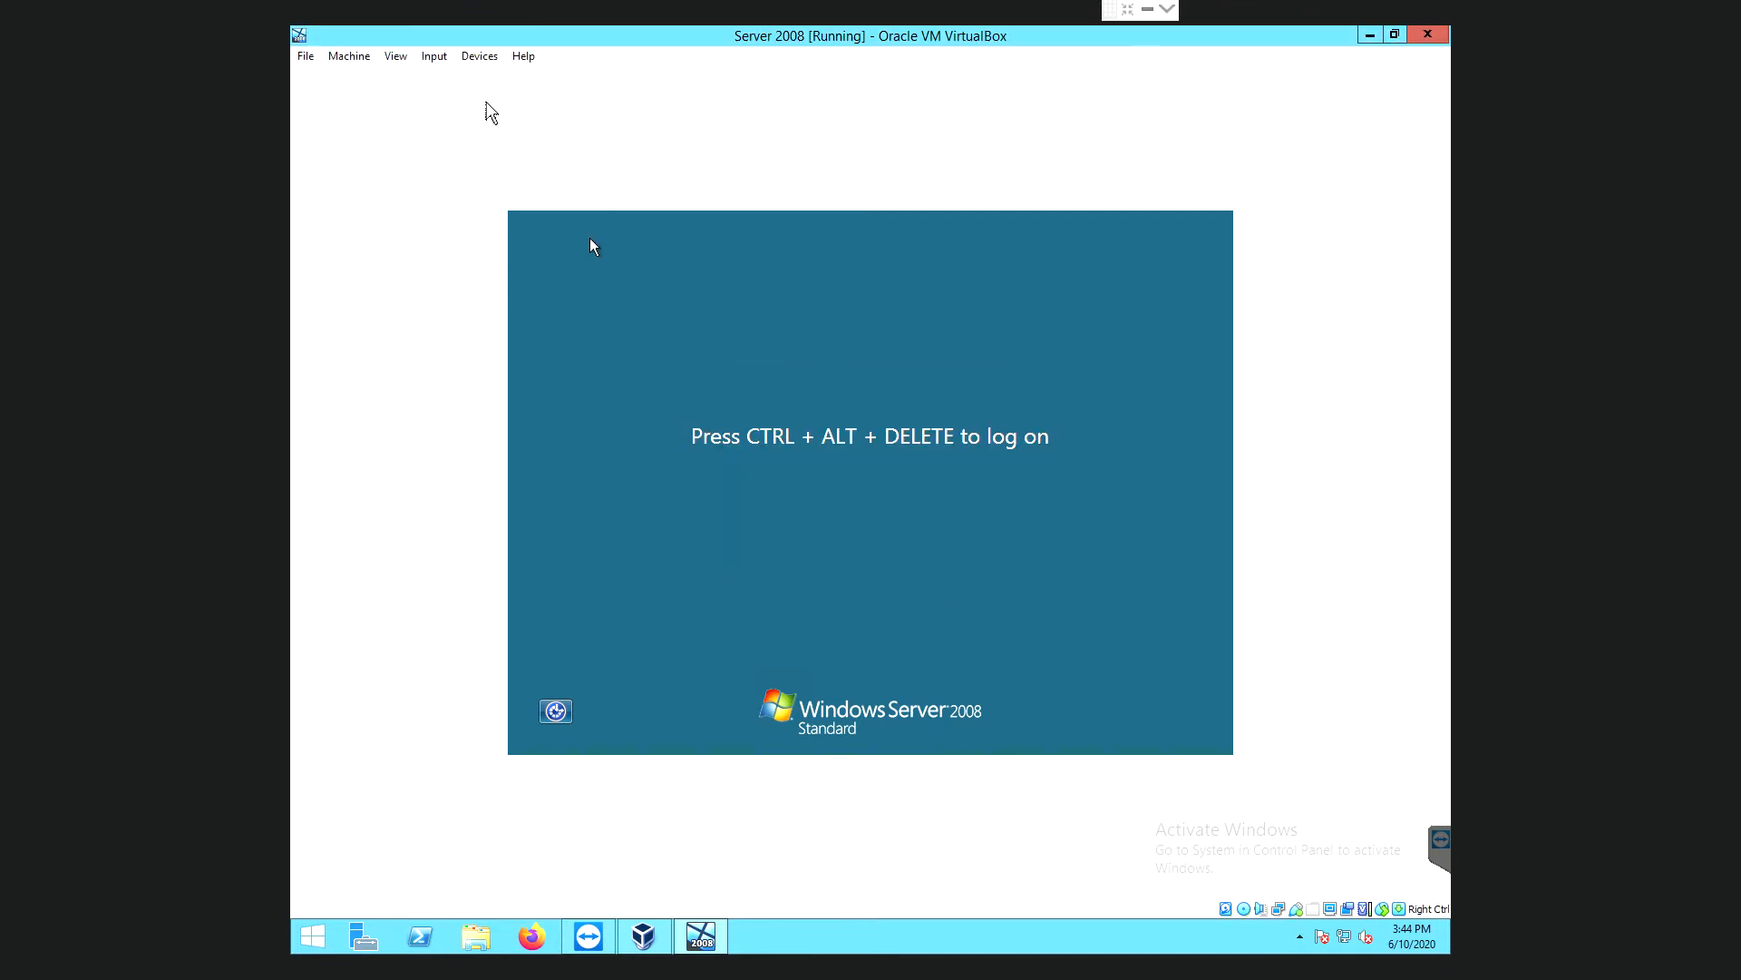
pyautogui.click(400, 58)
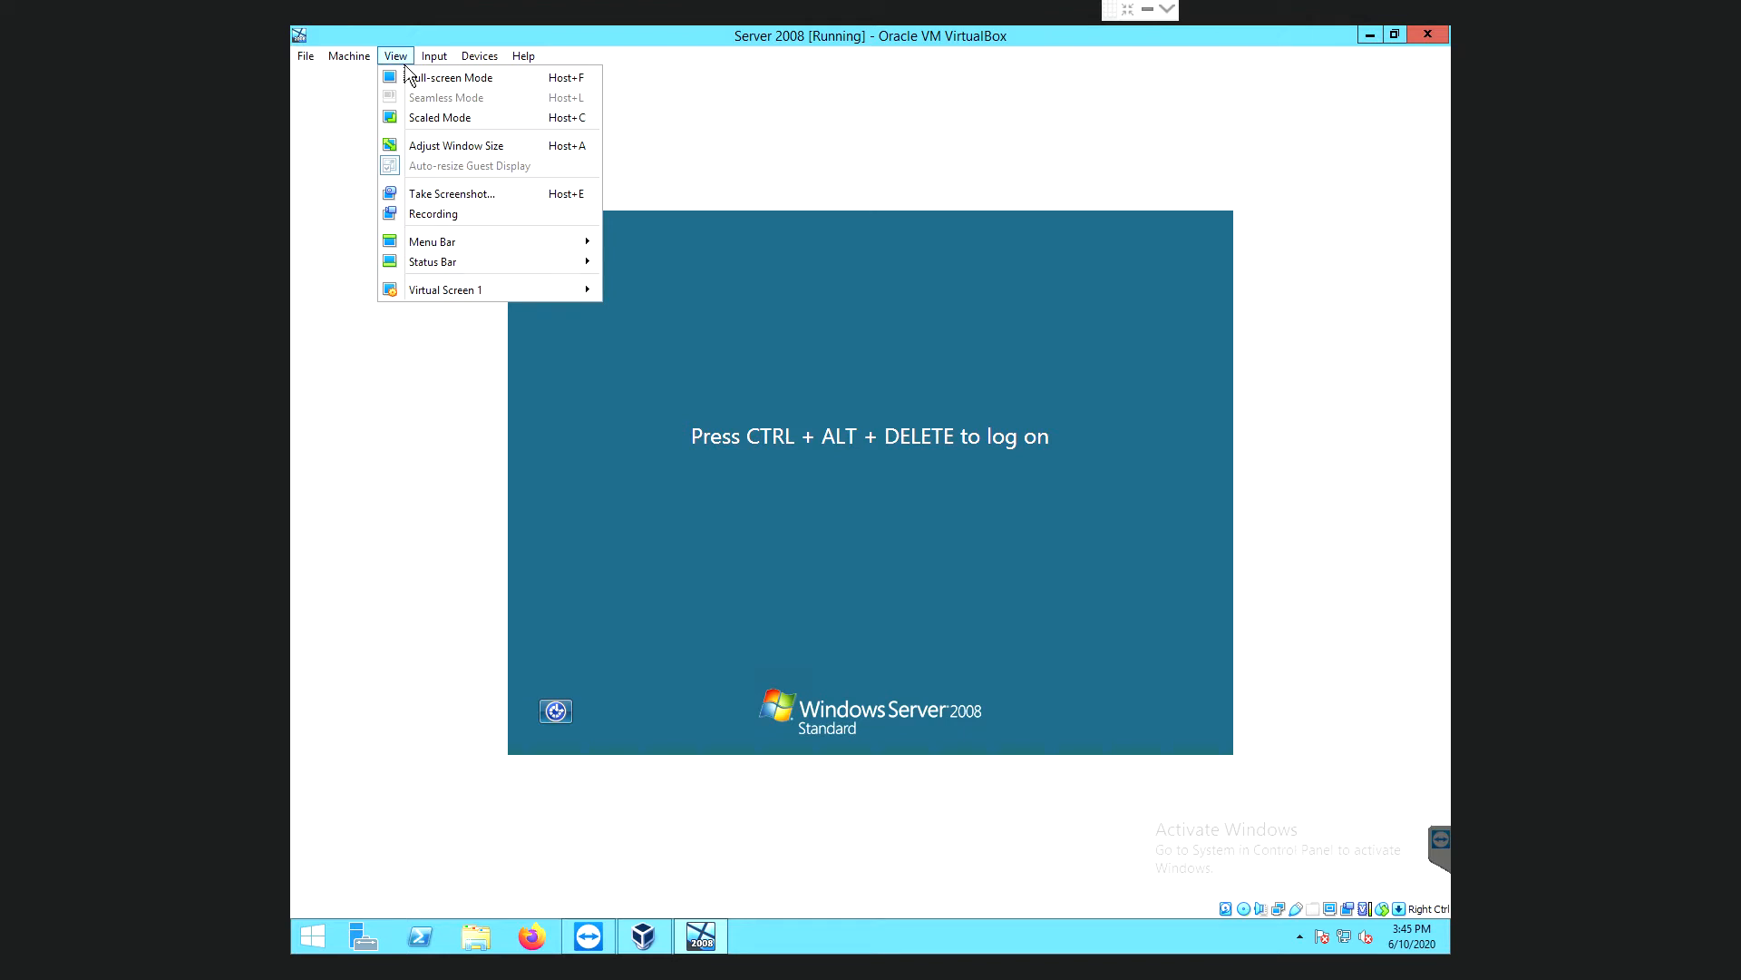
pyautogui.click(437, 82)
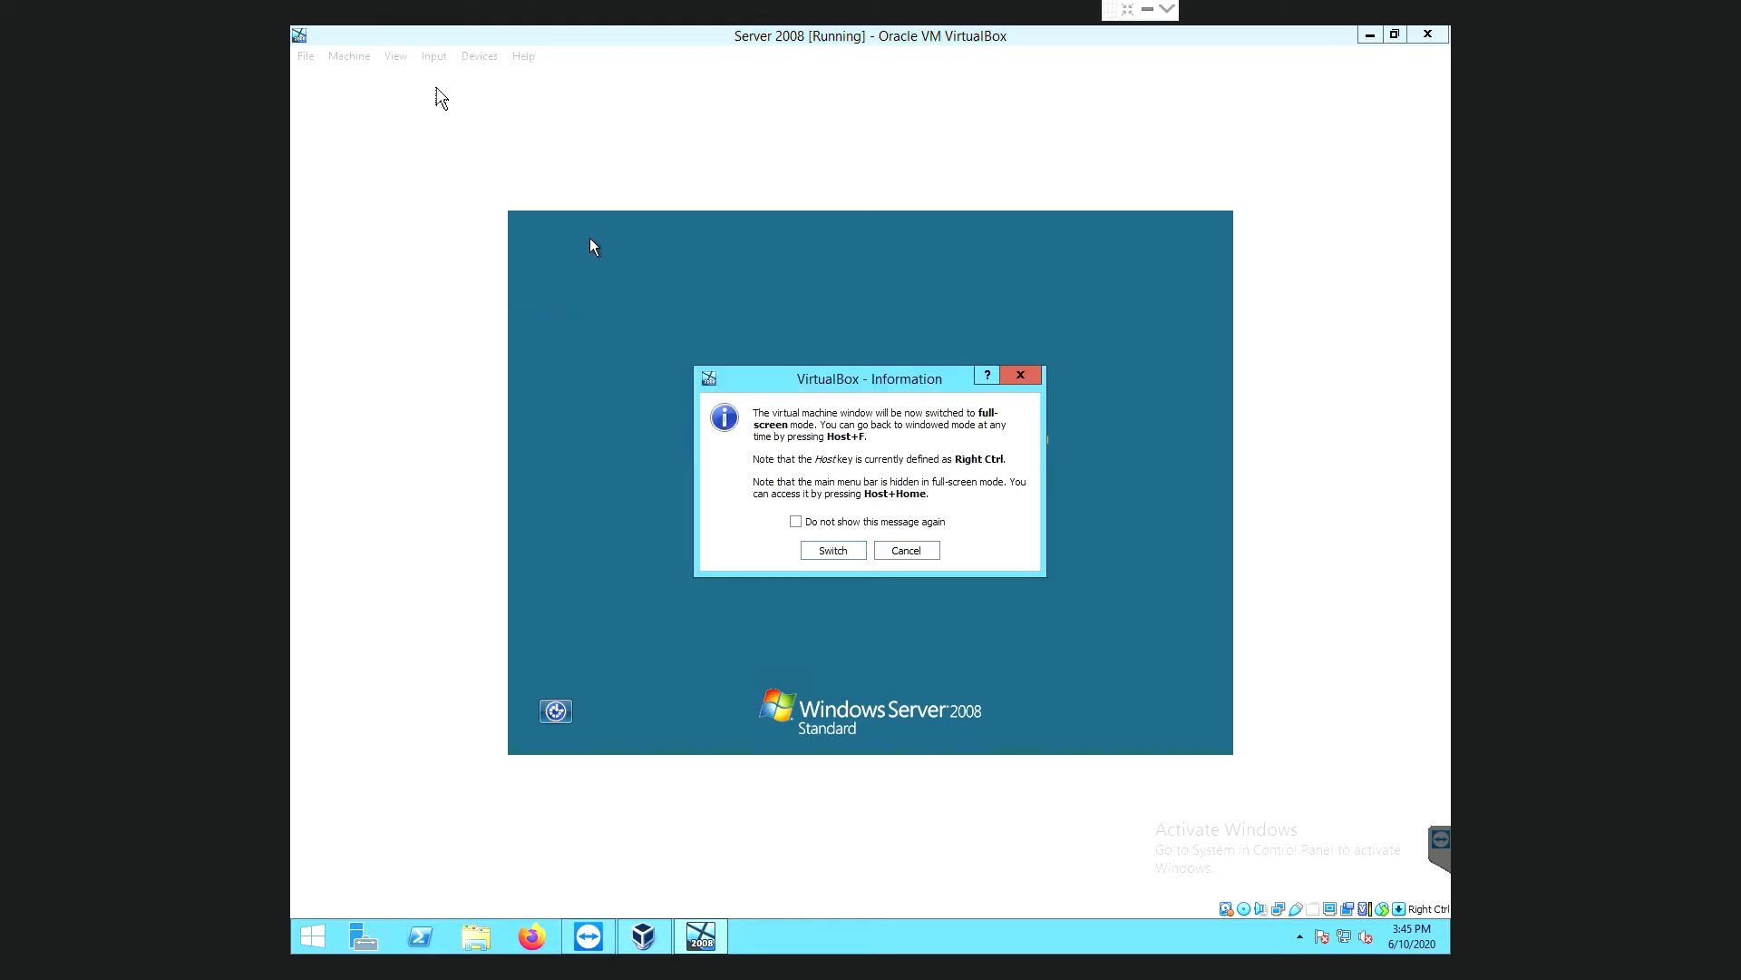
pyautogui.click(833, 550)
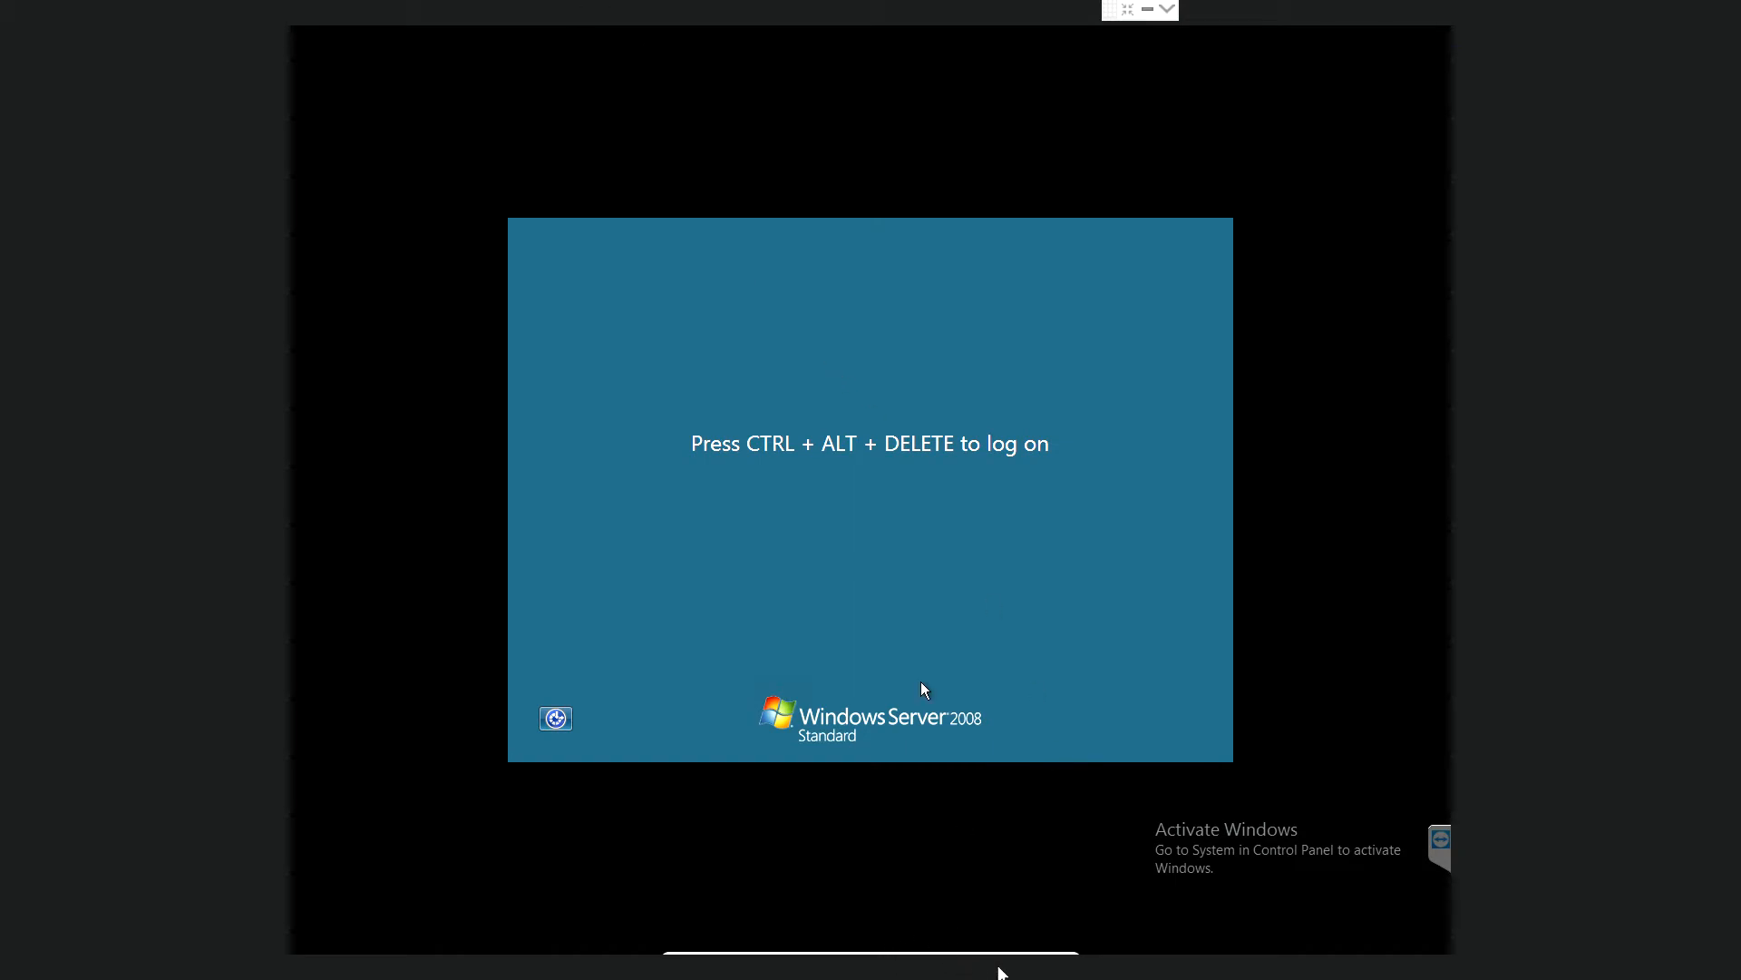
# - Open the mini toolbar's Input > Keyboard menu
pyautogui.moveTo(1002, 972)
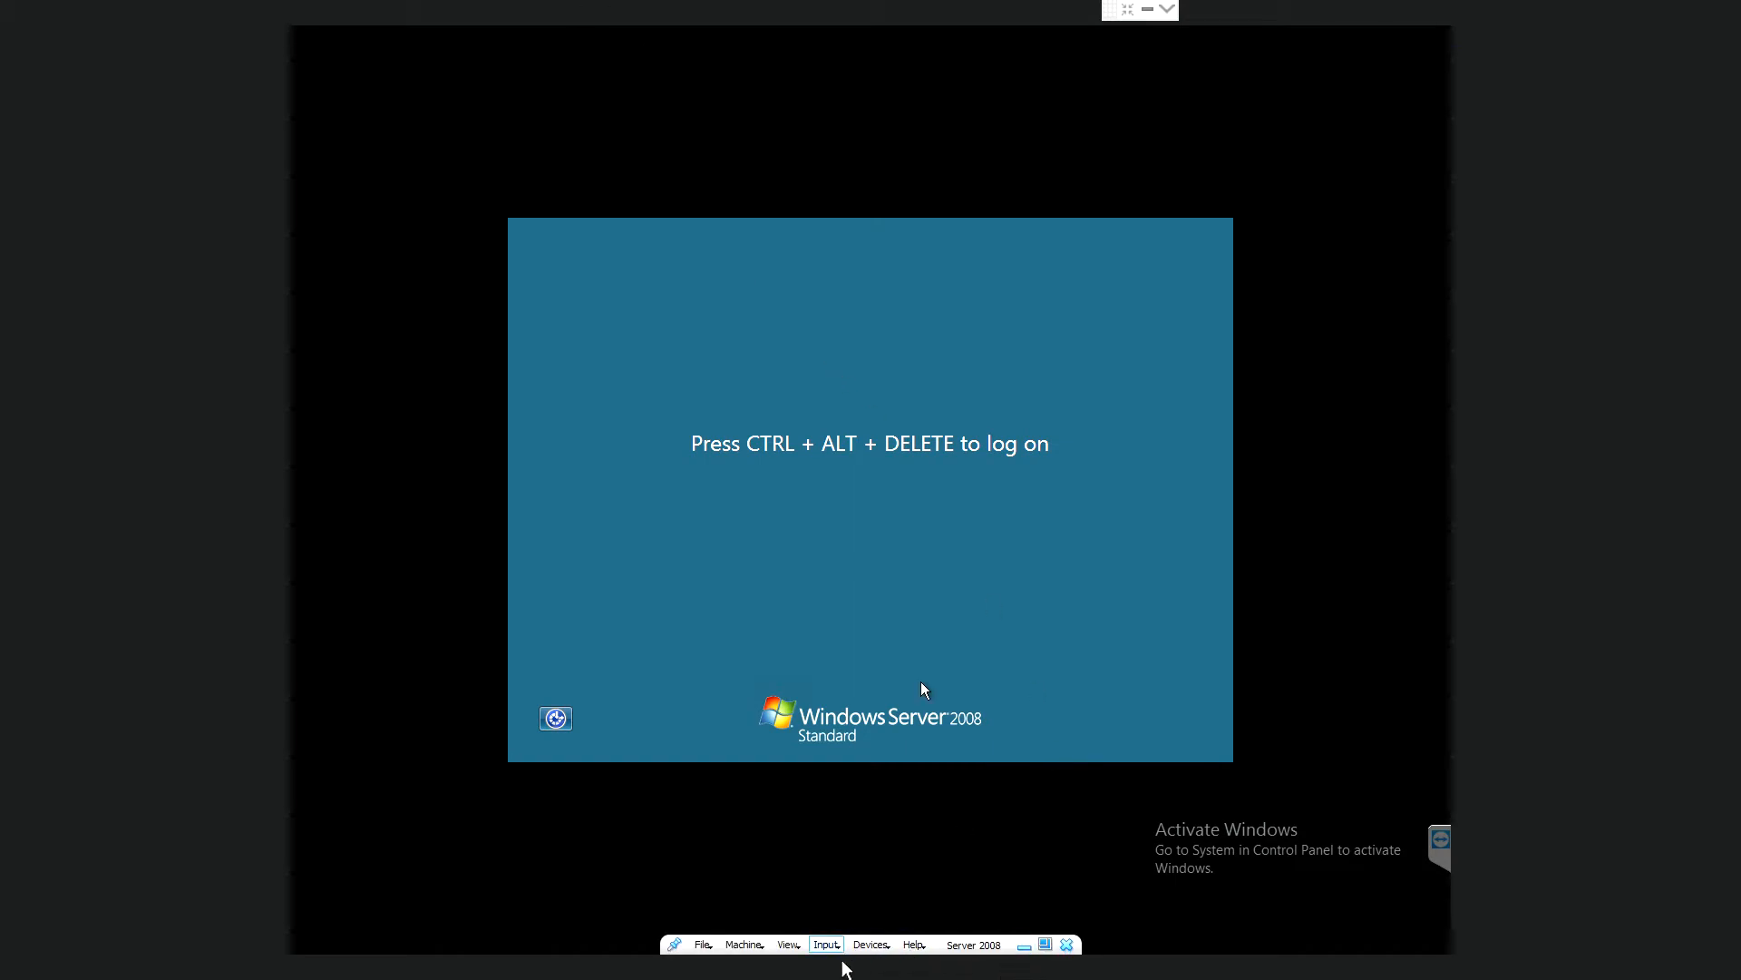
pyautogui.click(836, 948)
pyautogui.moveTo(893, 918)
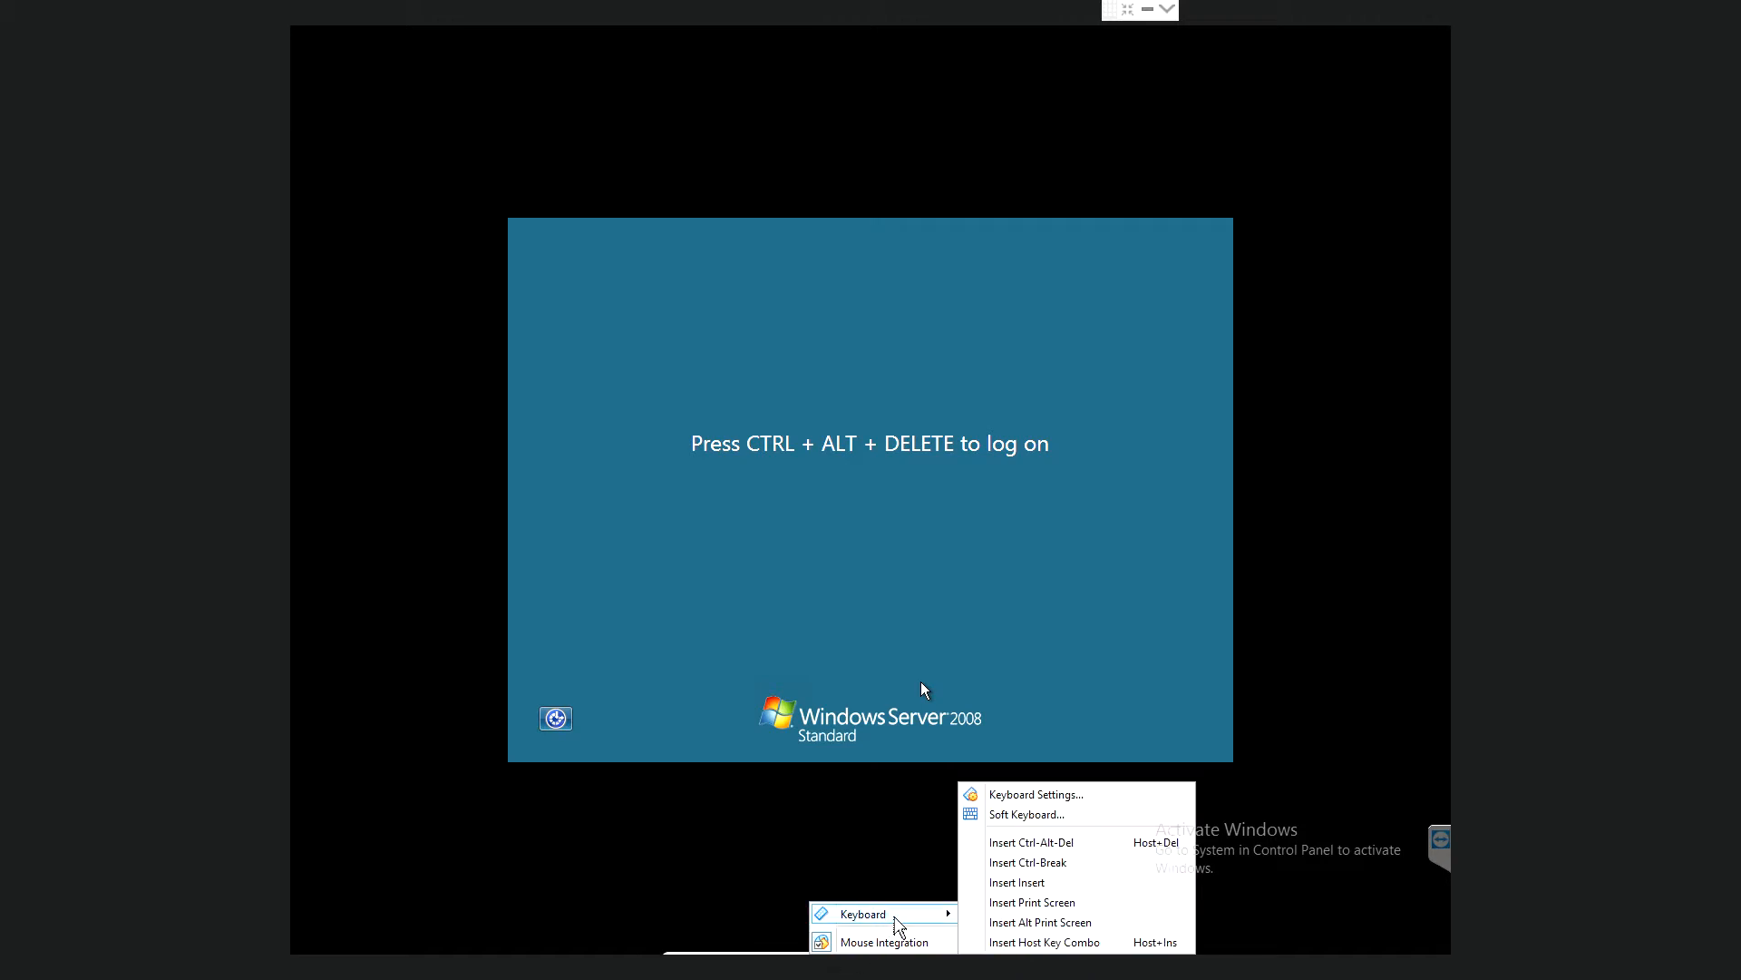
# - Send Ctrl-Alt-Del and sign in as Administrator with the account password
pyautogui.click(1050, 844)
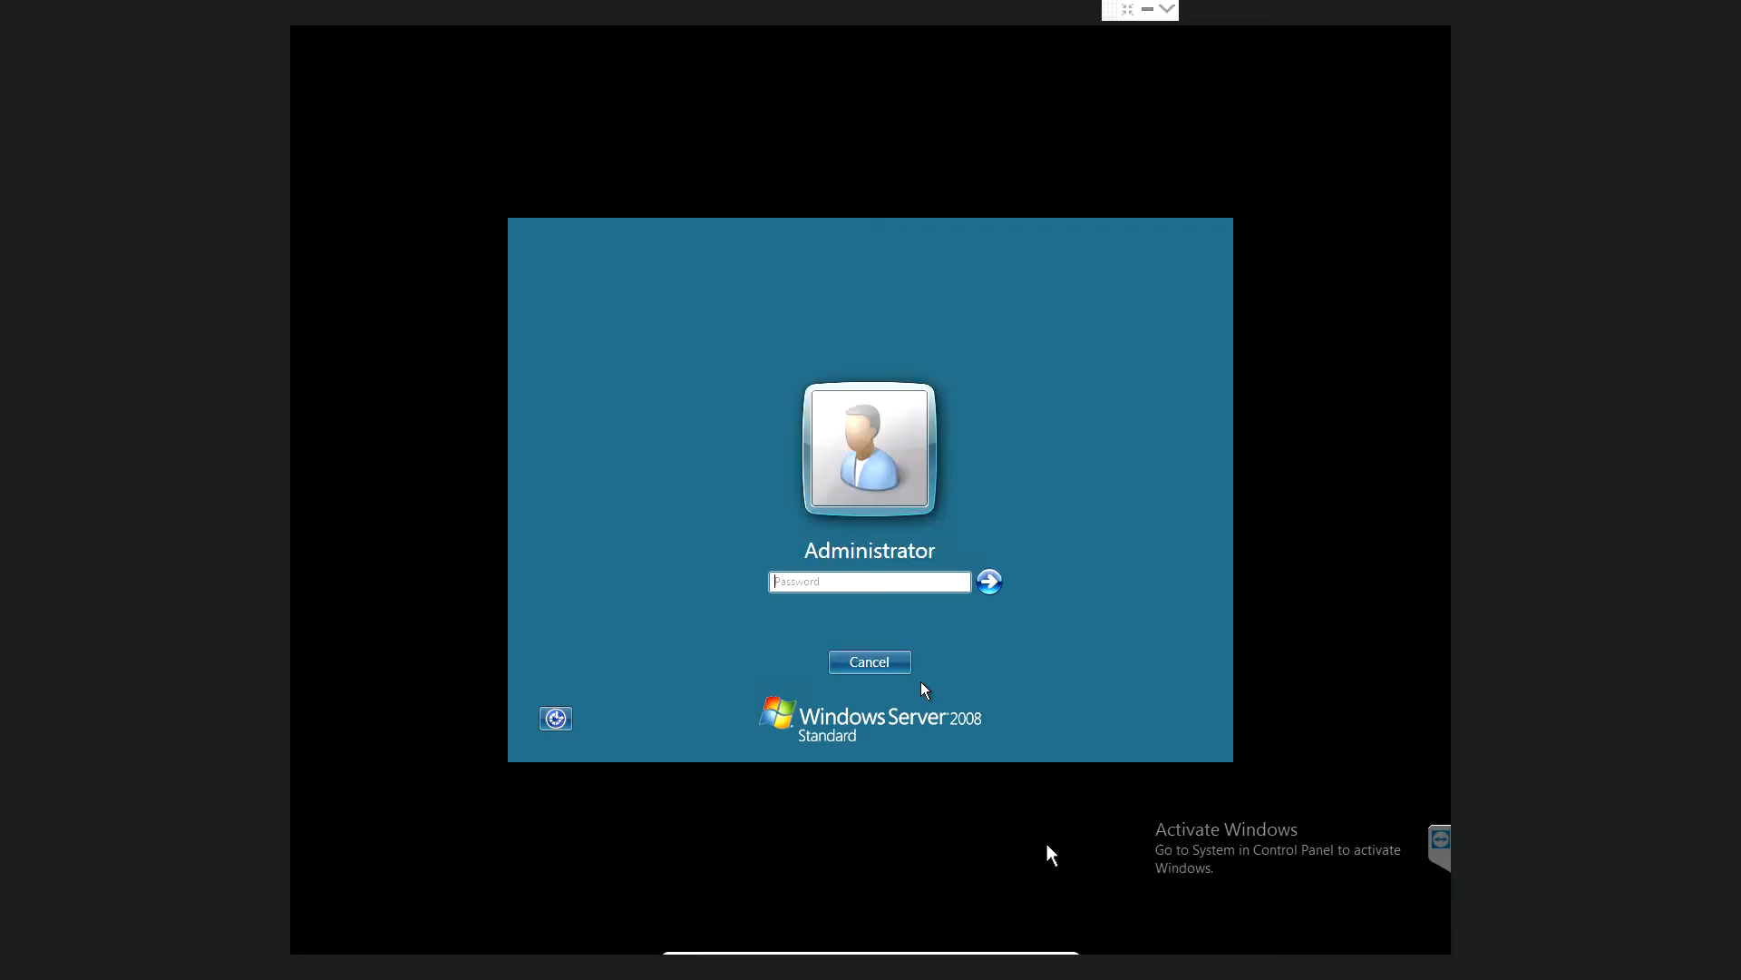
pyautogui.click(813, 578)
pyautogui.press('Return')
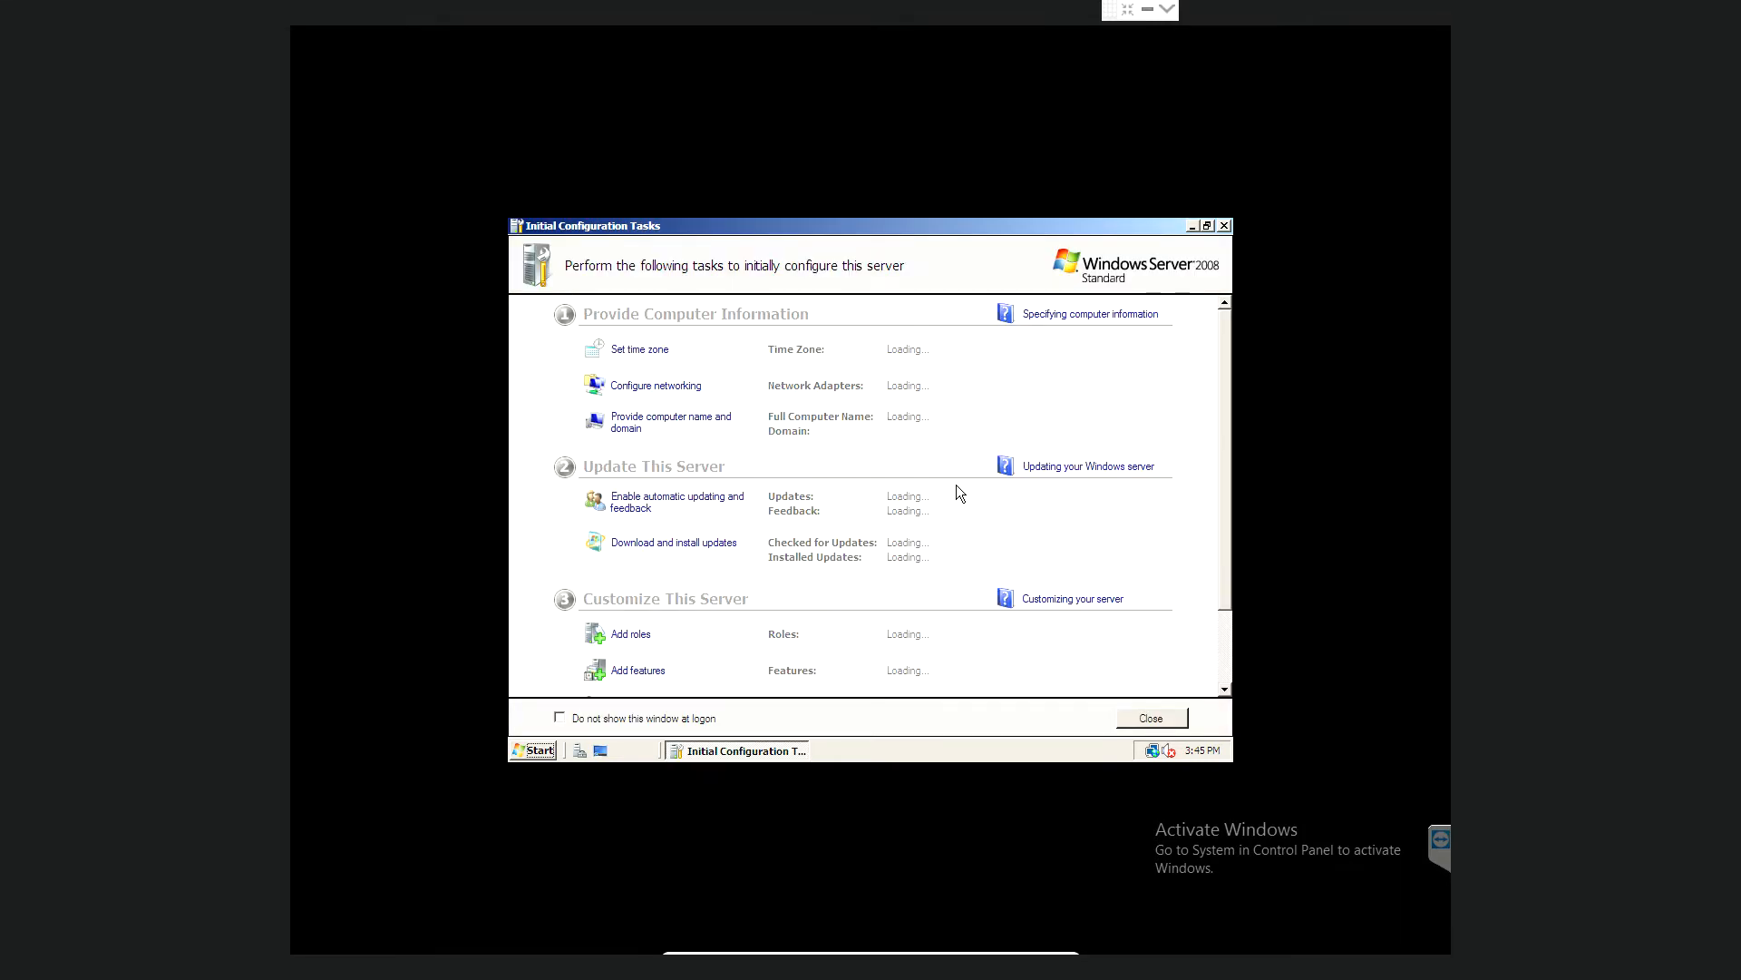
# - Close the Initial Configuration Tasks and Server Manager windows
pyautogui.click(1225, 226)
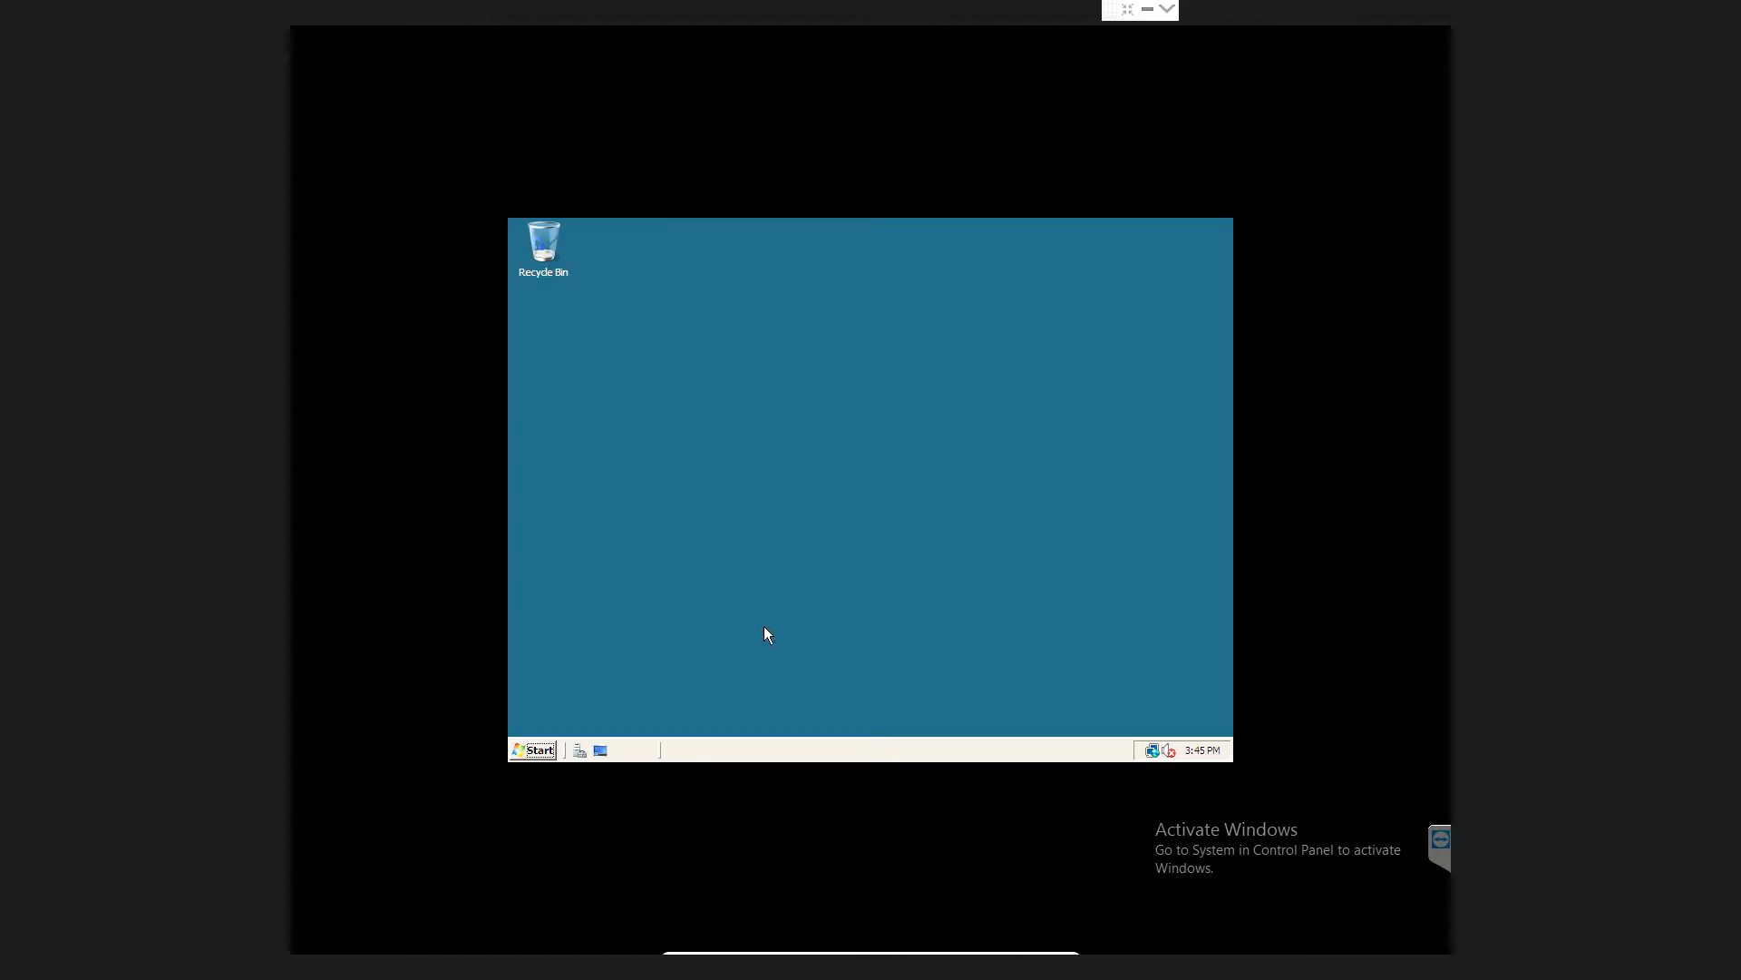
pyautogui.click(538, 751)
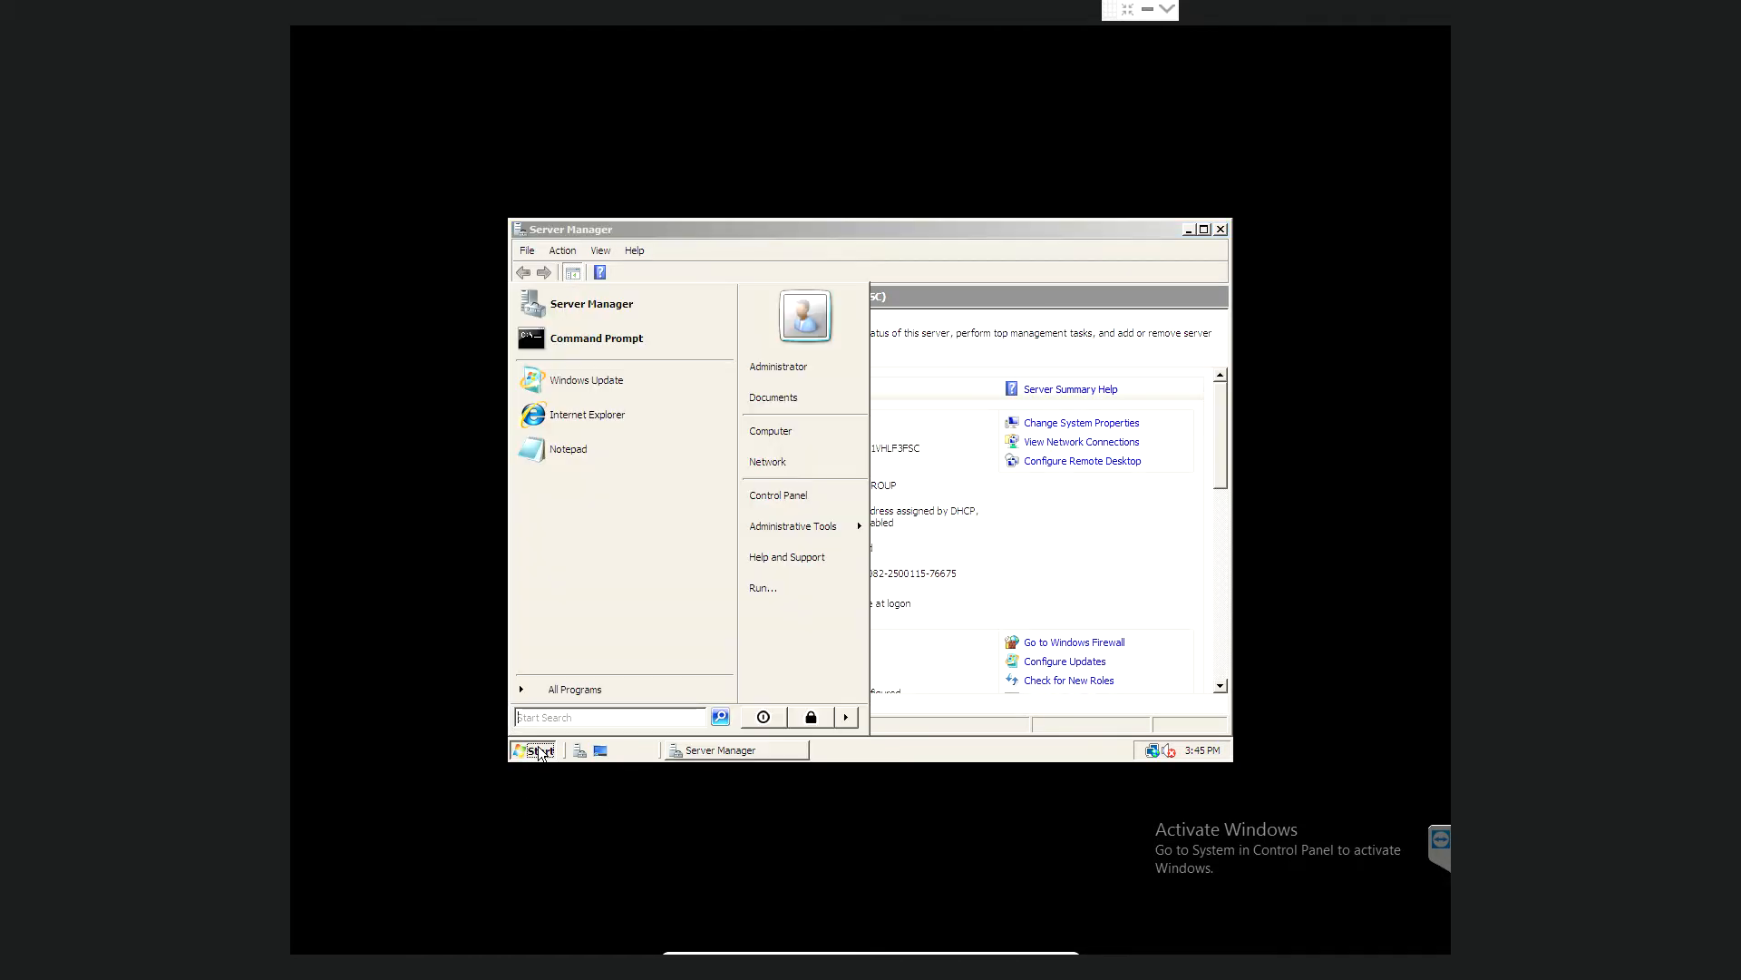
pyautogui.click(1221, 229)
pyautogui.click(1222, 229)
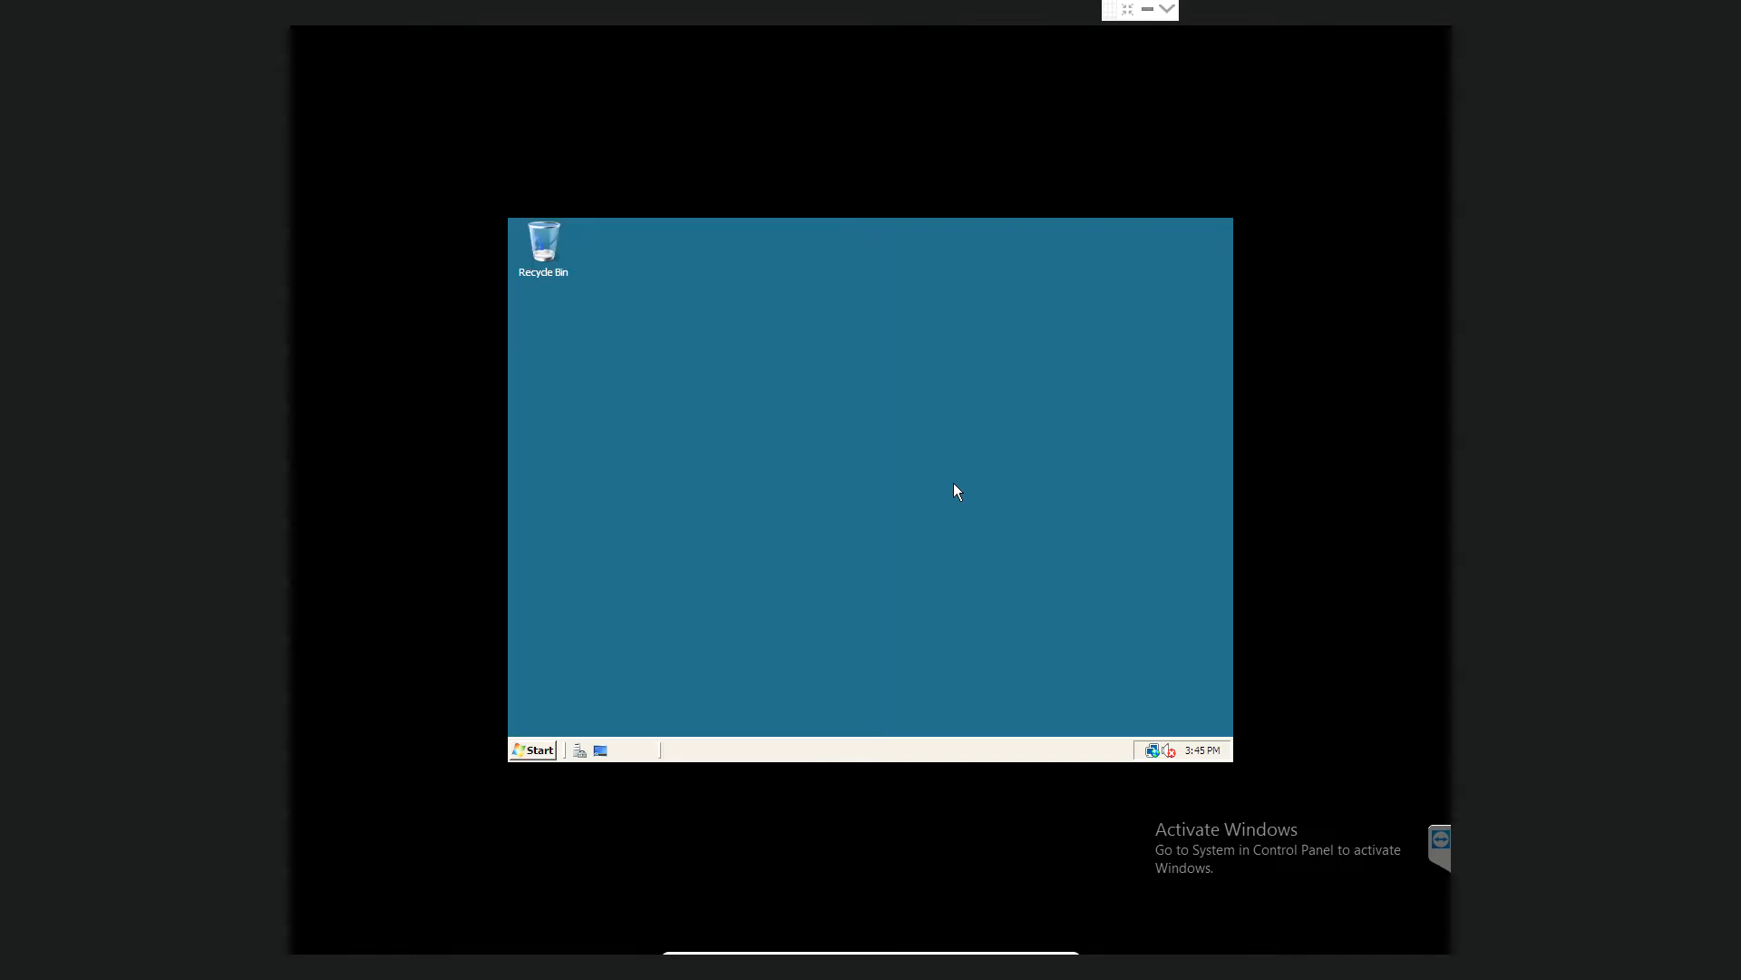
# - Show the Computer icon on the desktop via its Start menu entry
pyautogui.click(535, 749)
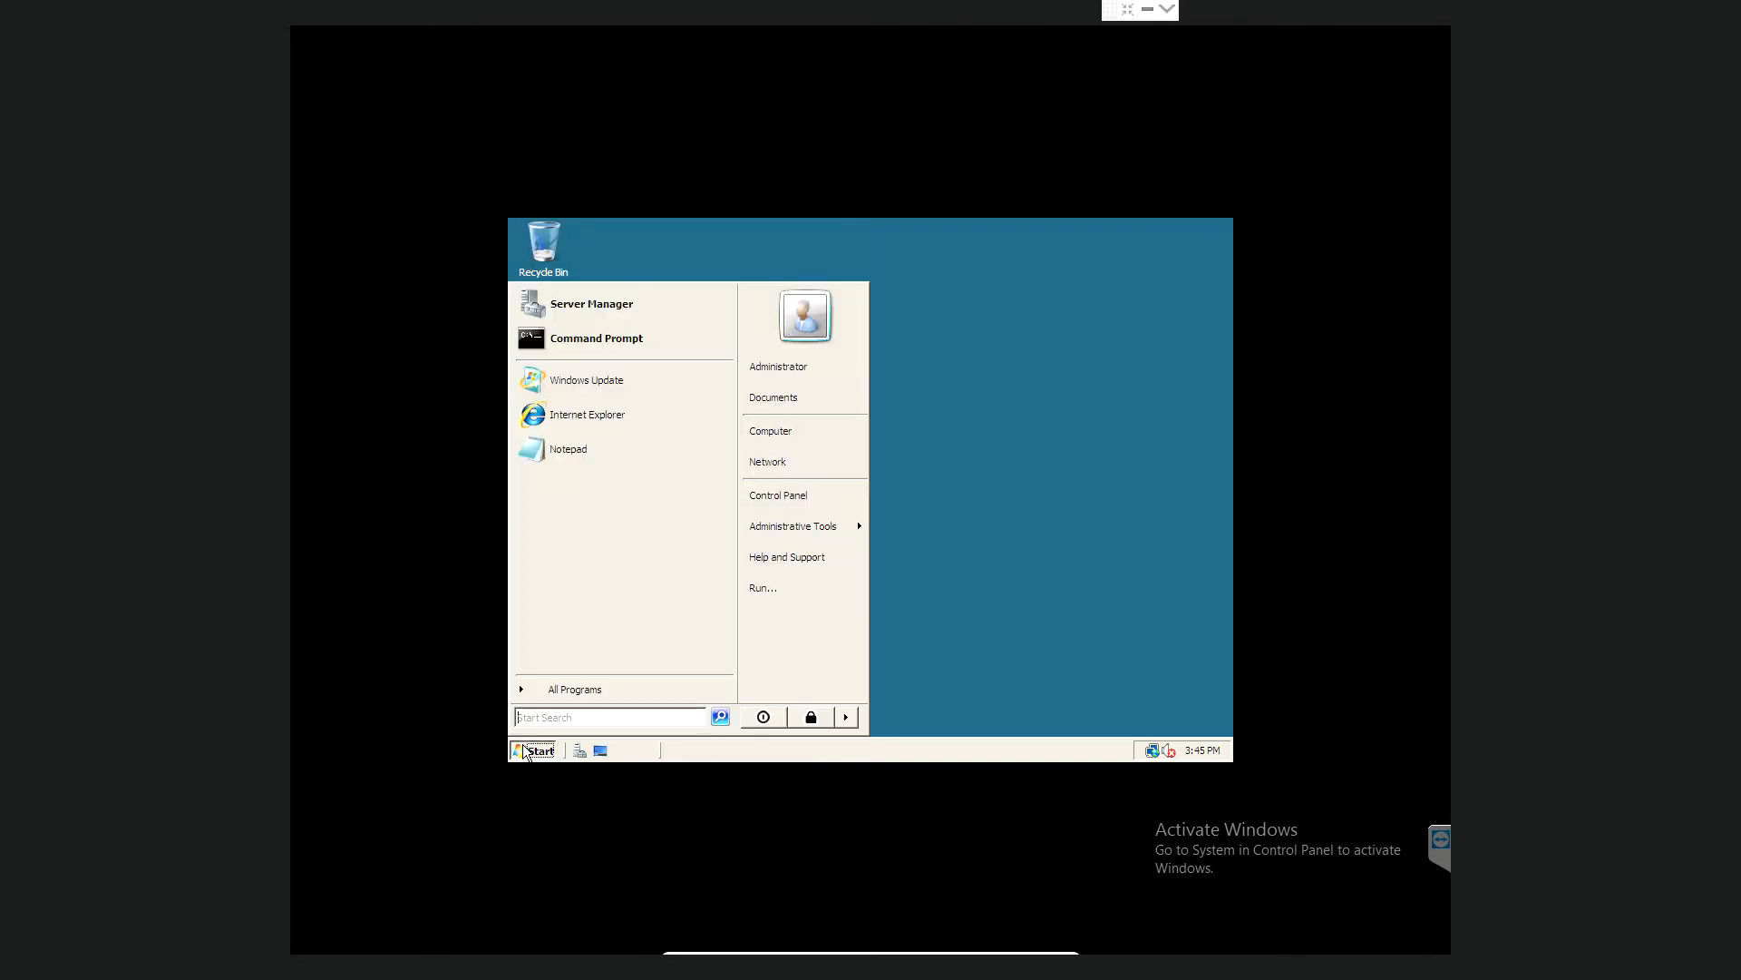
pyautogui.rightClick(811, 440)
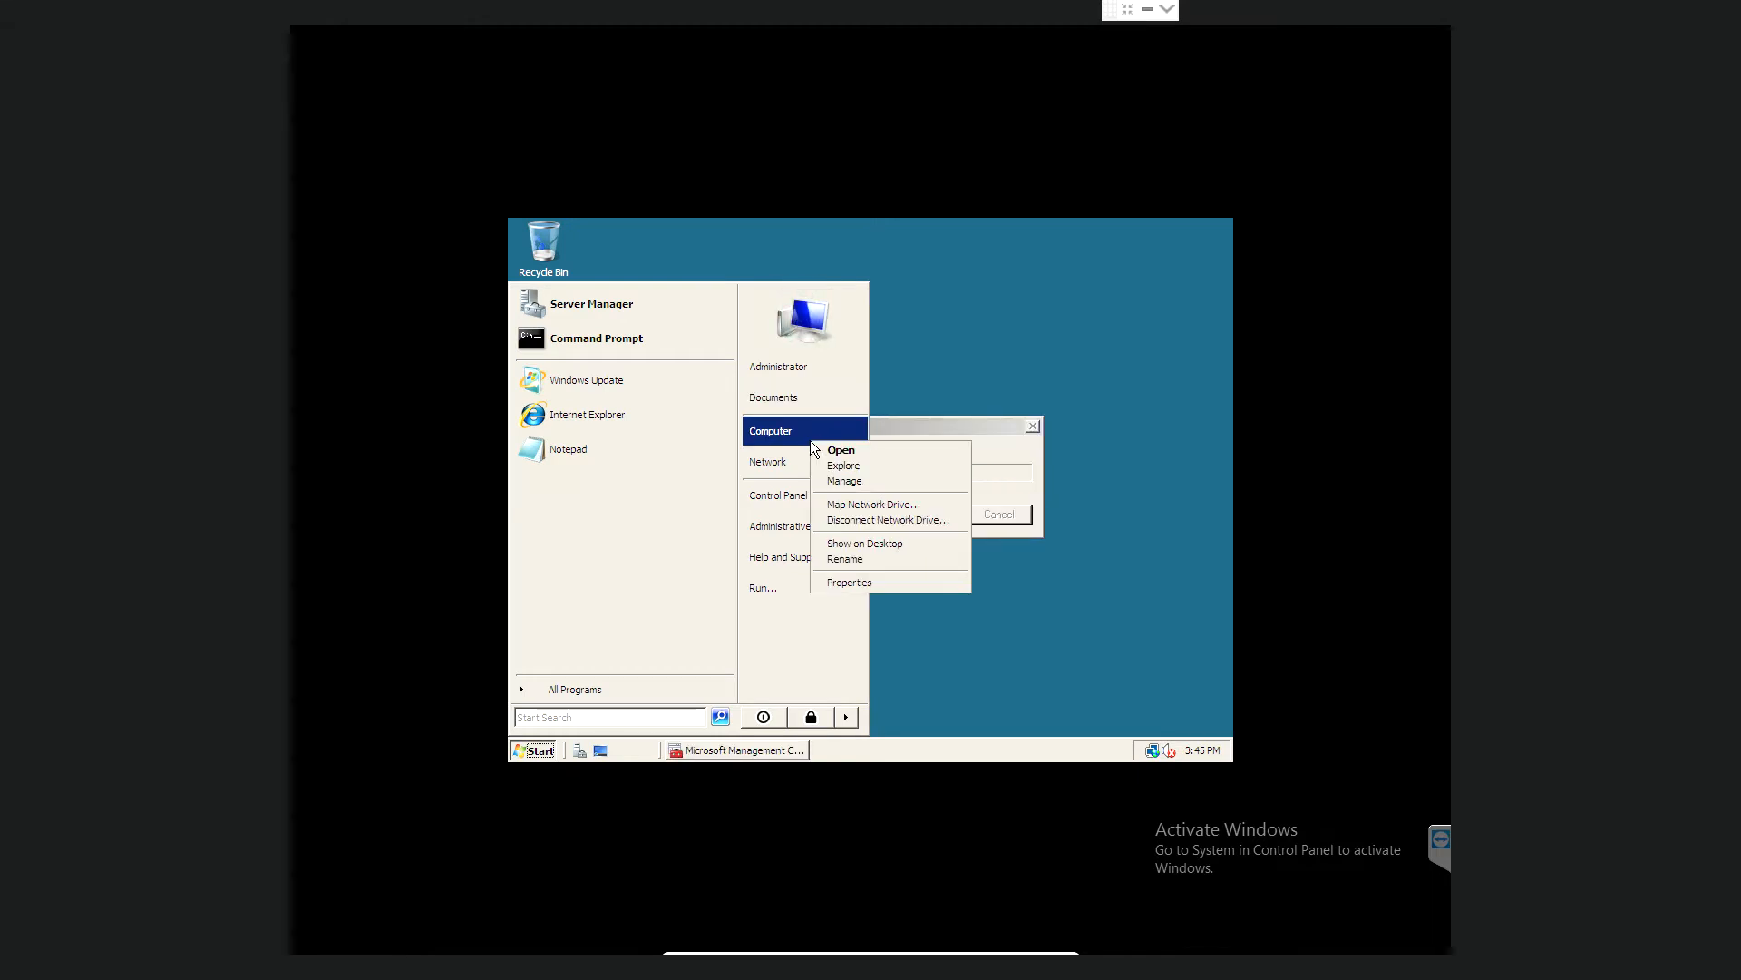
pyautogui.click(858, 543)
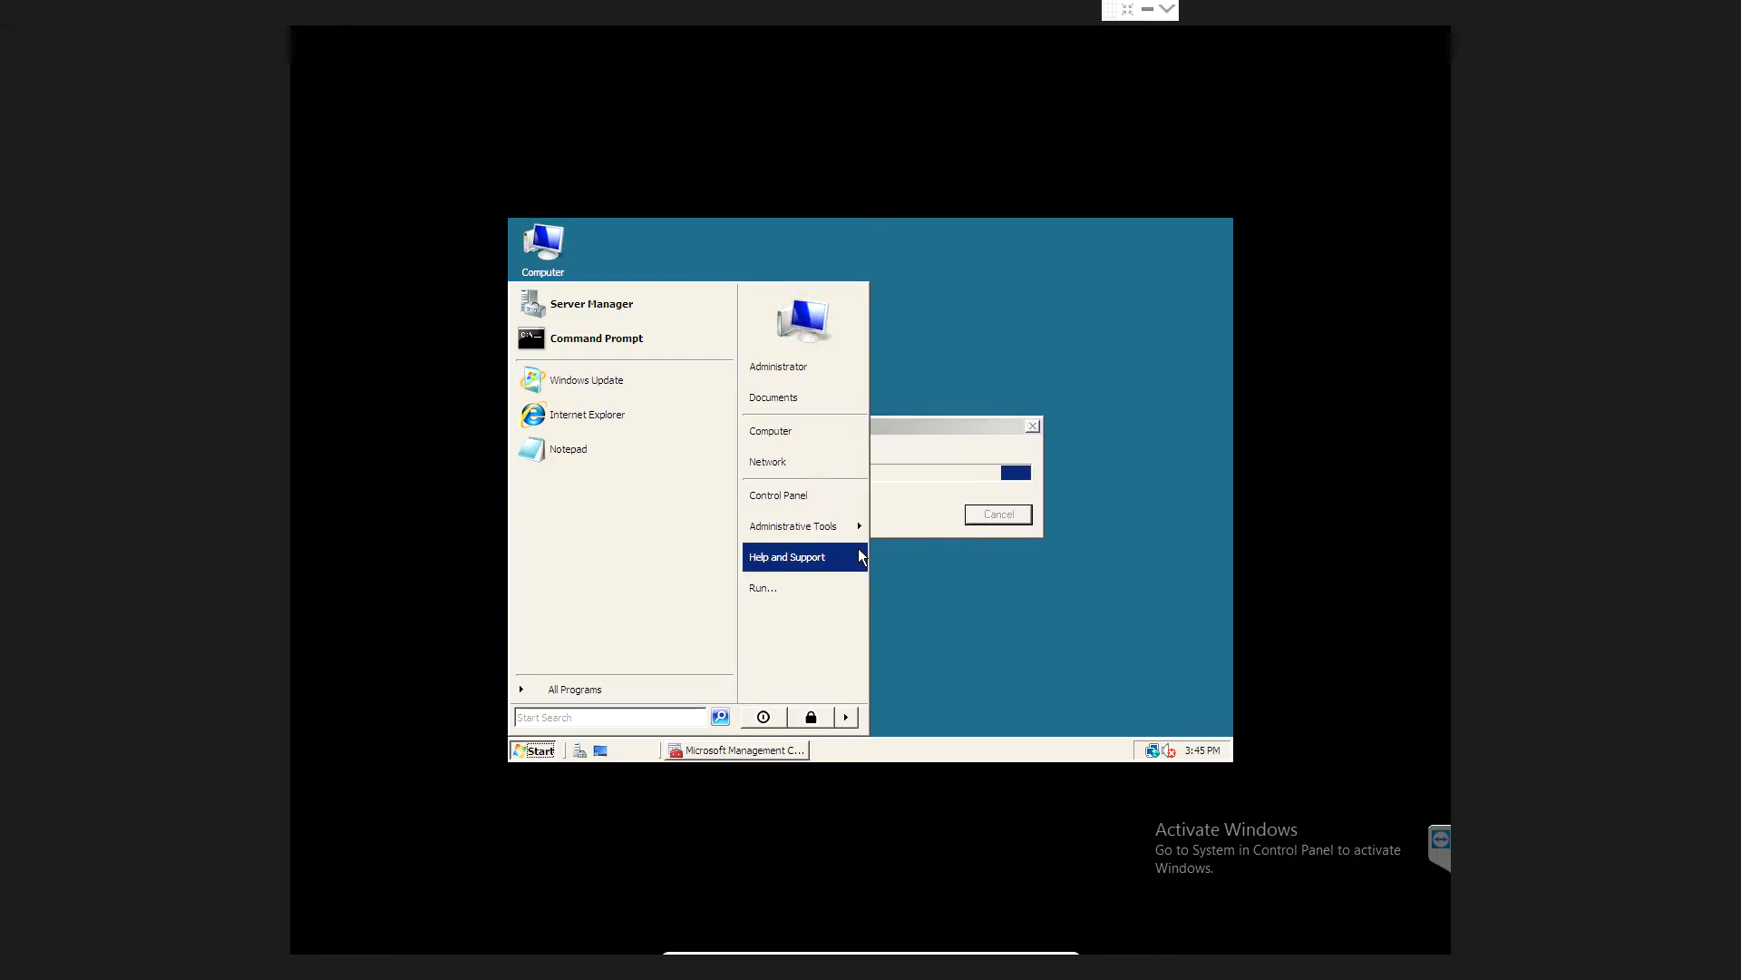
pyautogui.click(954, 618)
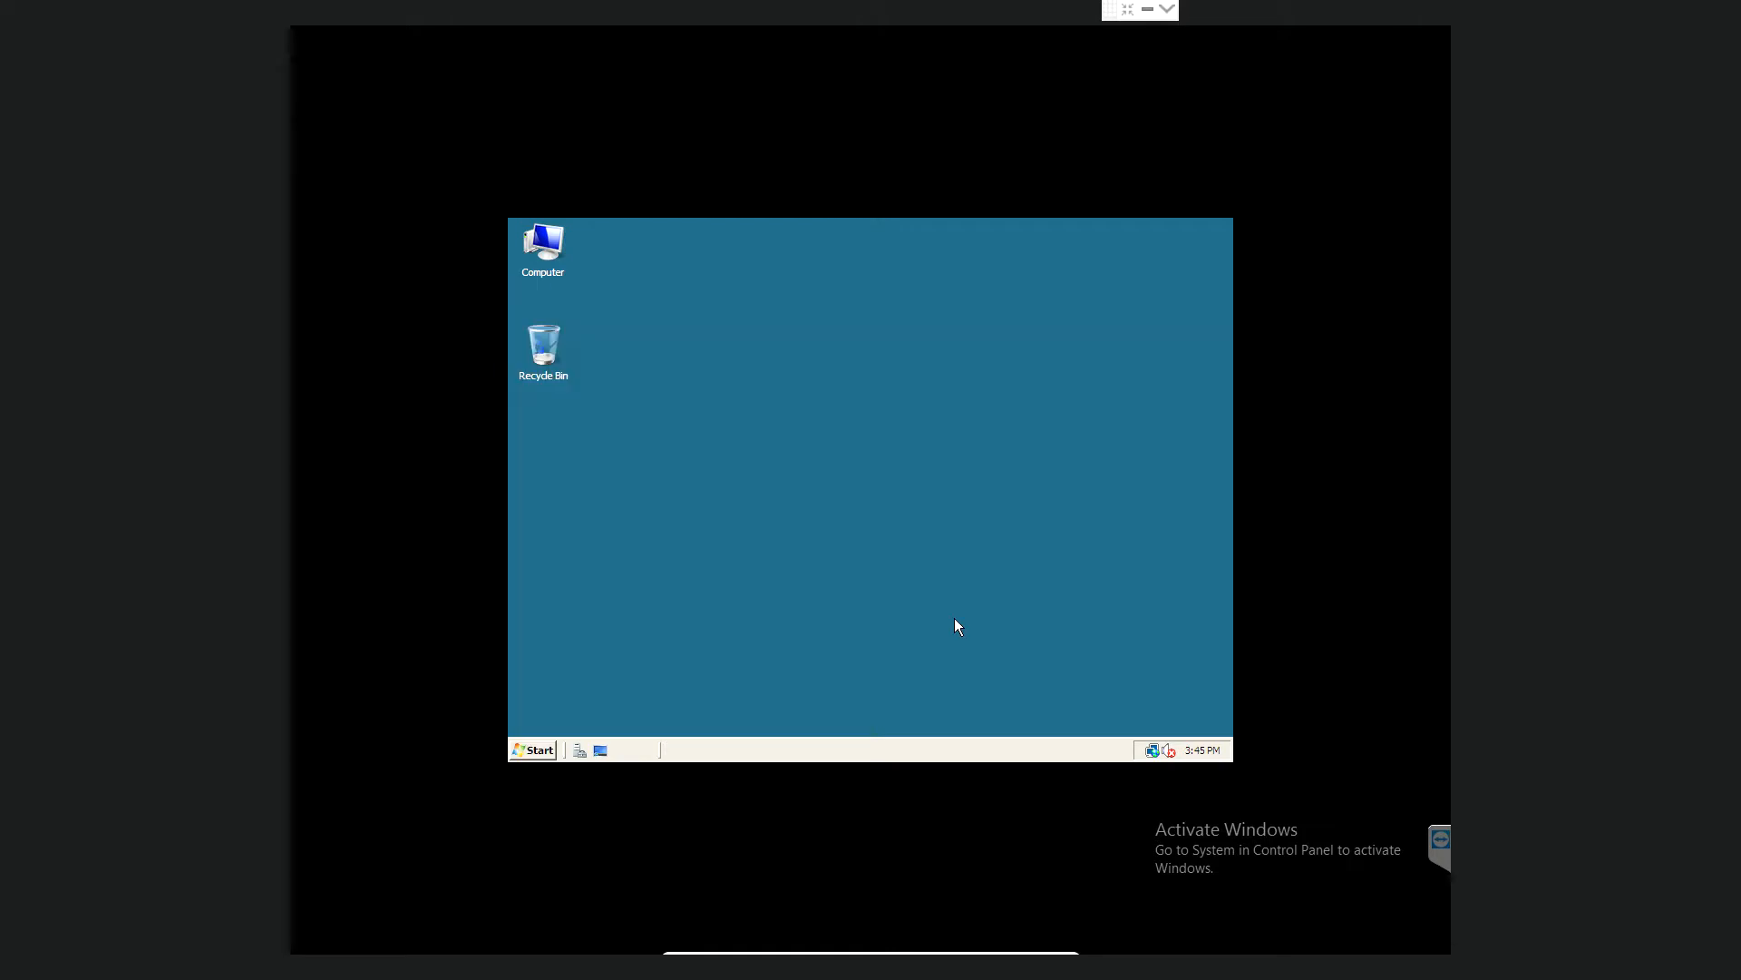
# - Run ipconfig/all in a Command Prompt and scroll through the adapter details
pyautogui.click(541, 751)
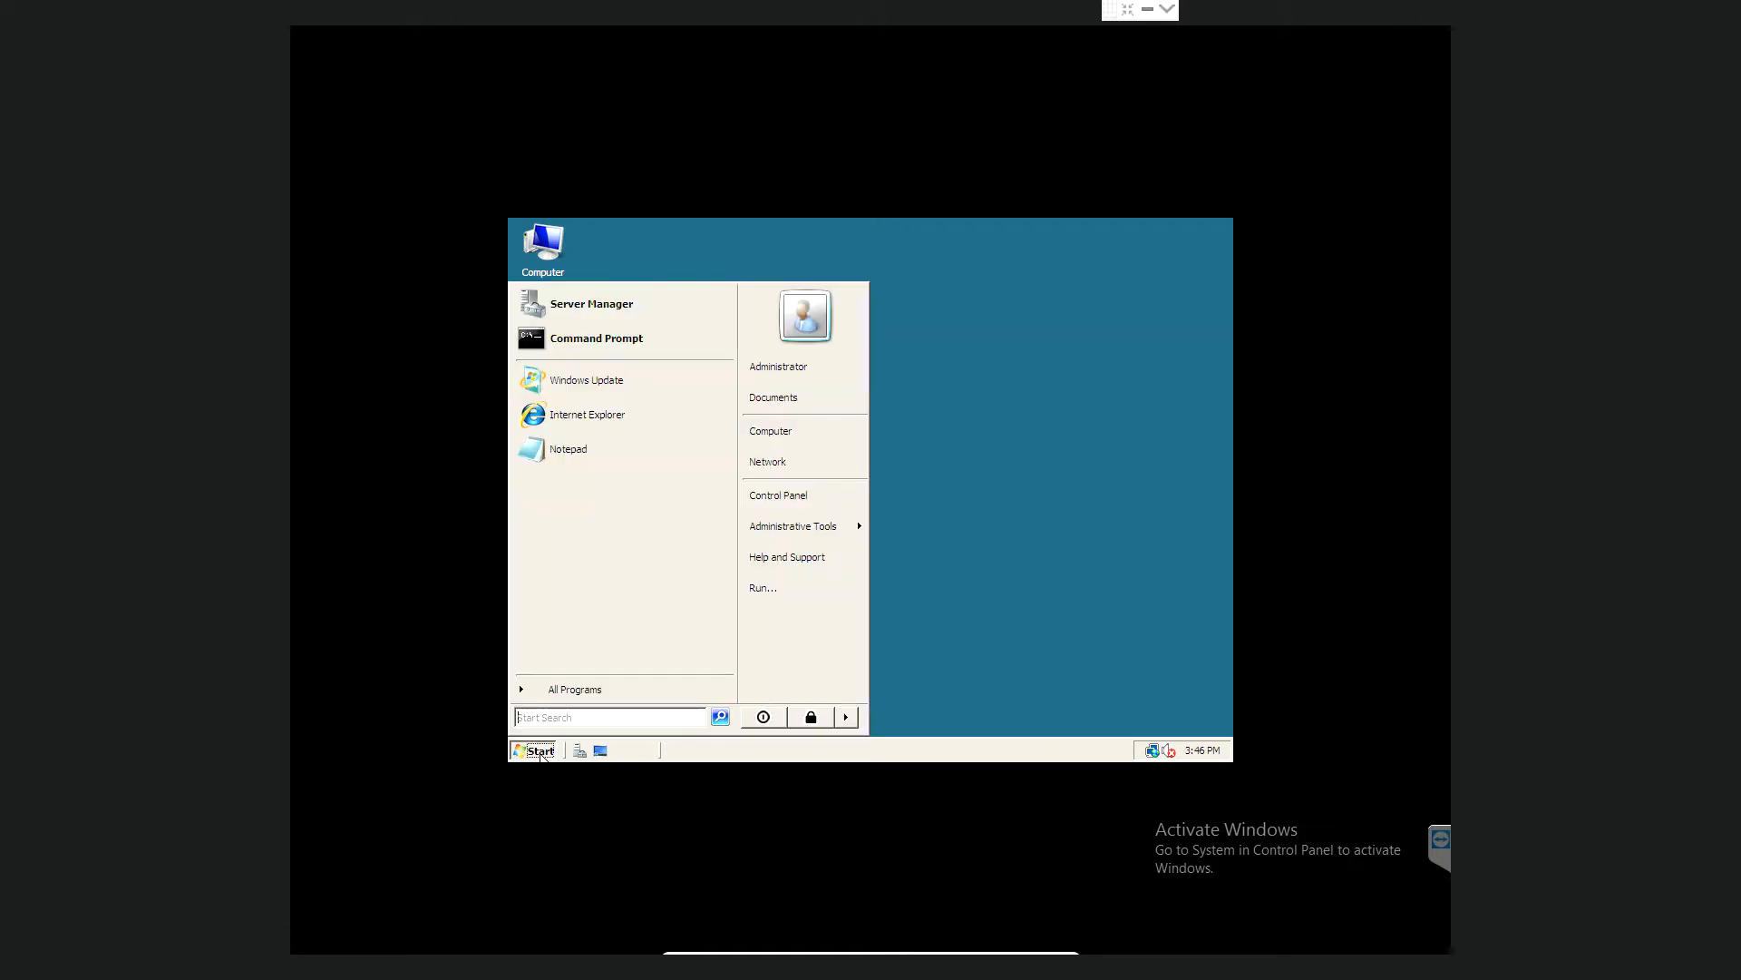
pyautogui.click(599, 339)
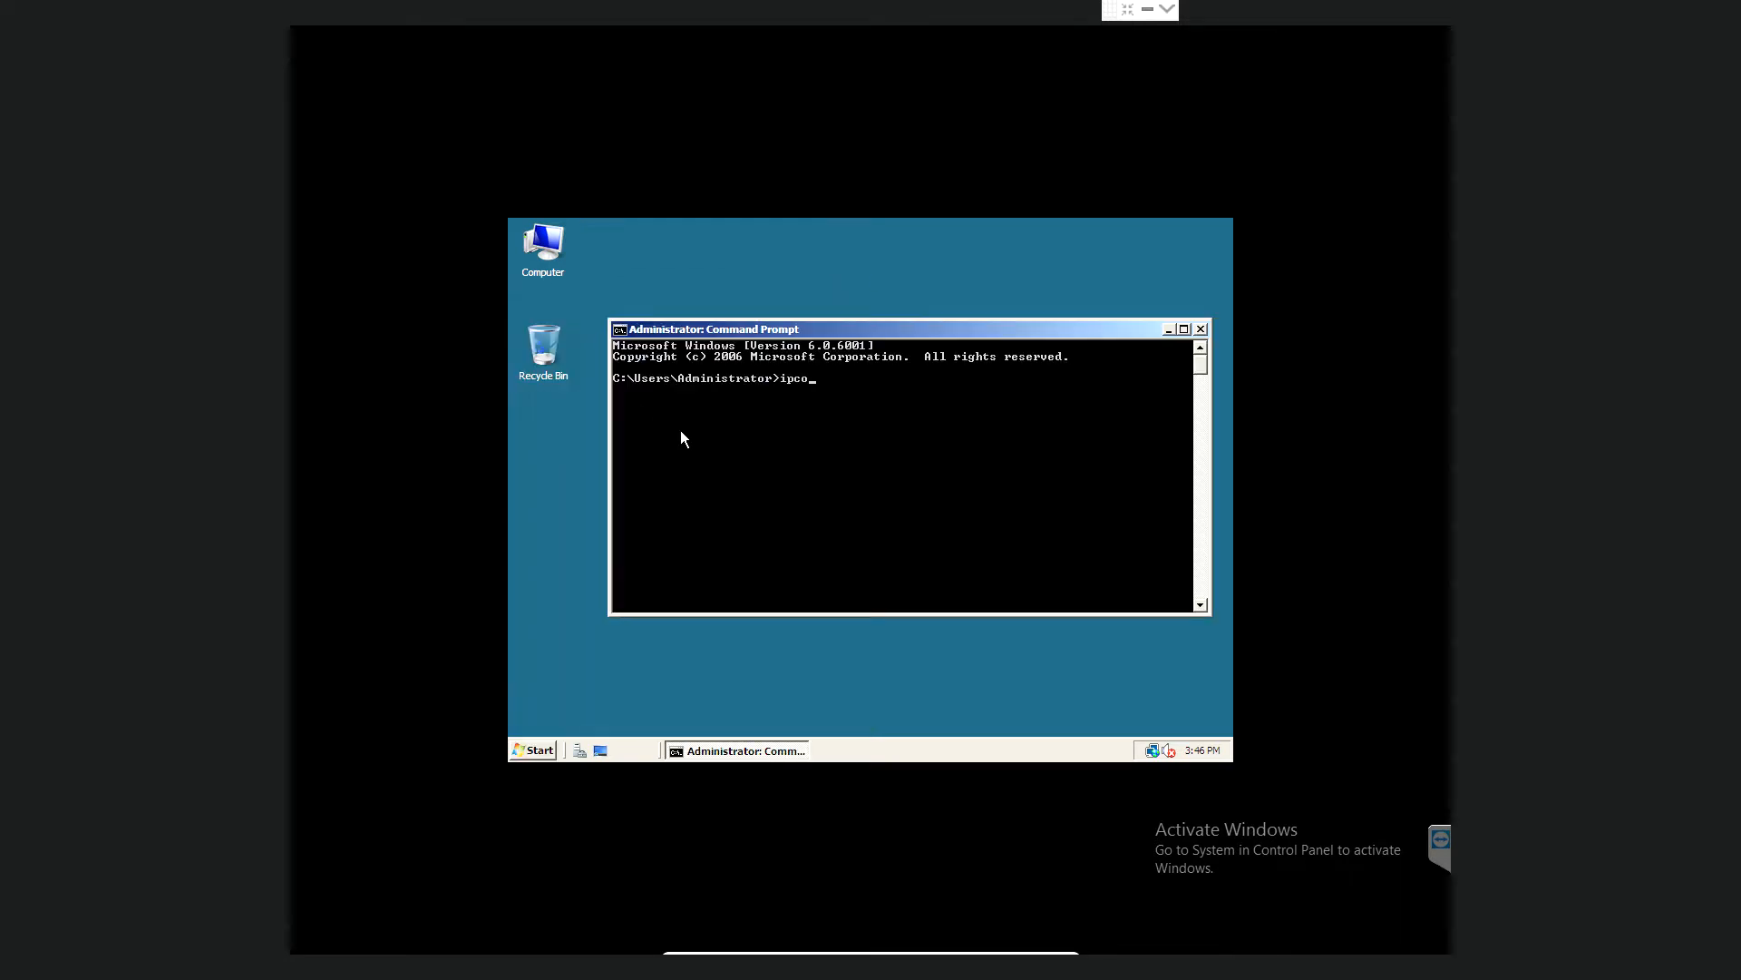
pyautogui.write('ipconfig/all')
pyautogui.press('Return')
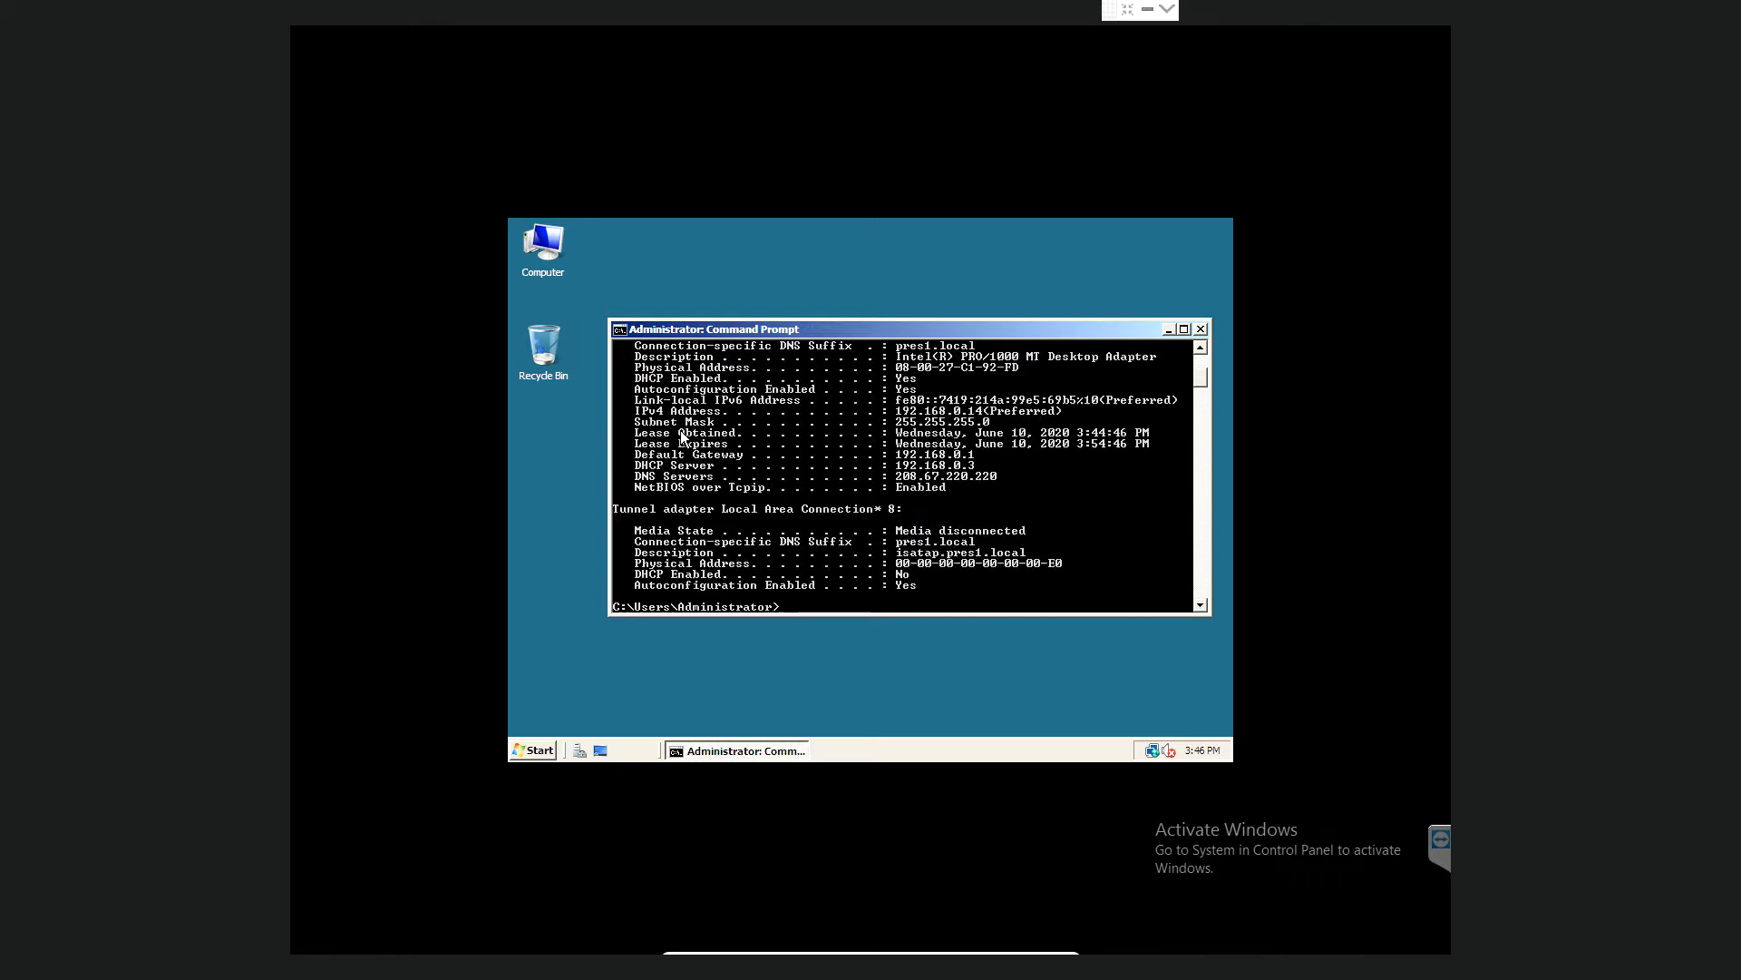
pyautogui.click(1200, 347)
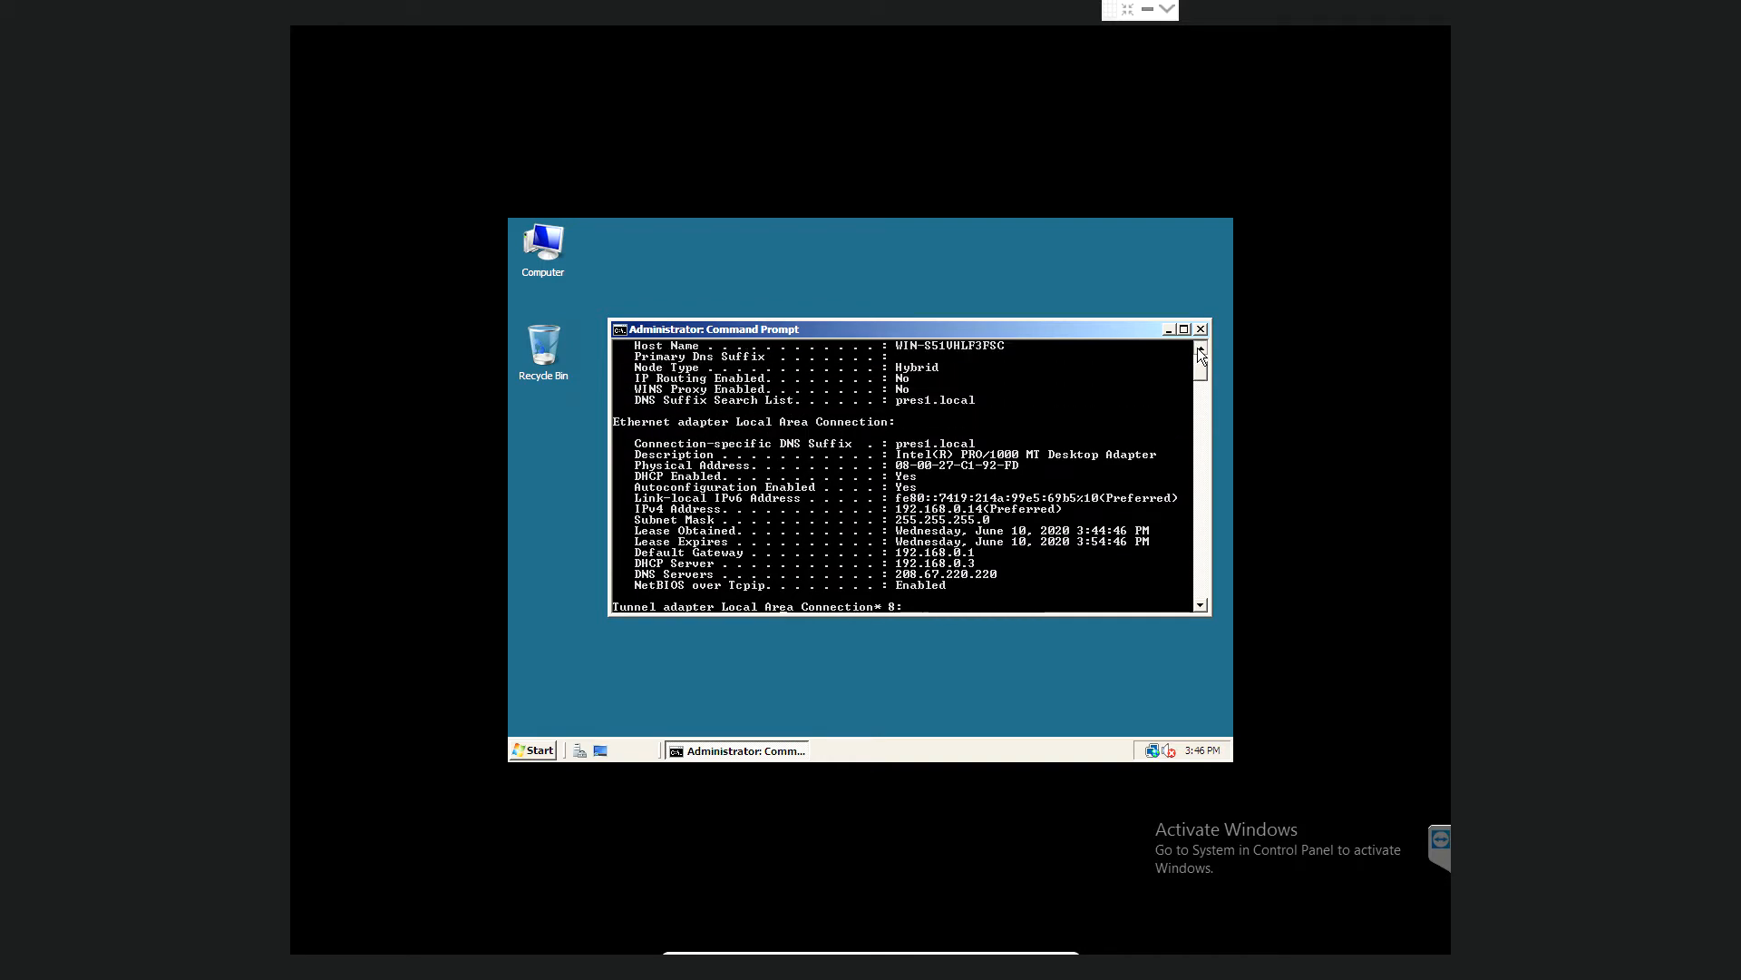
pyautogui.click(1201, 351)
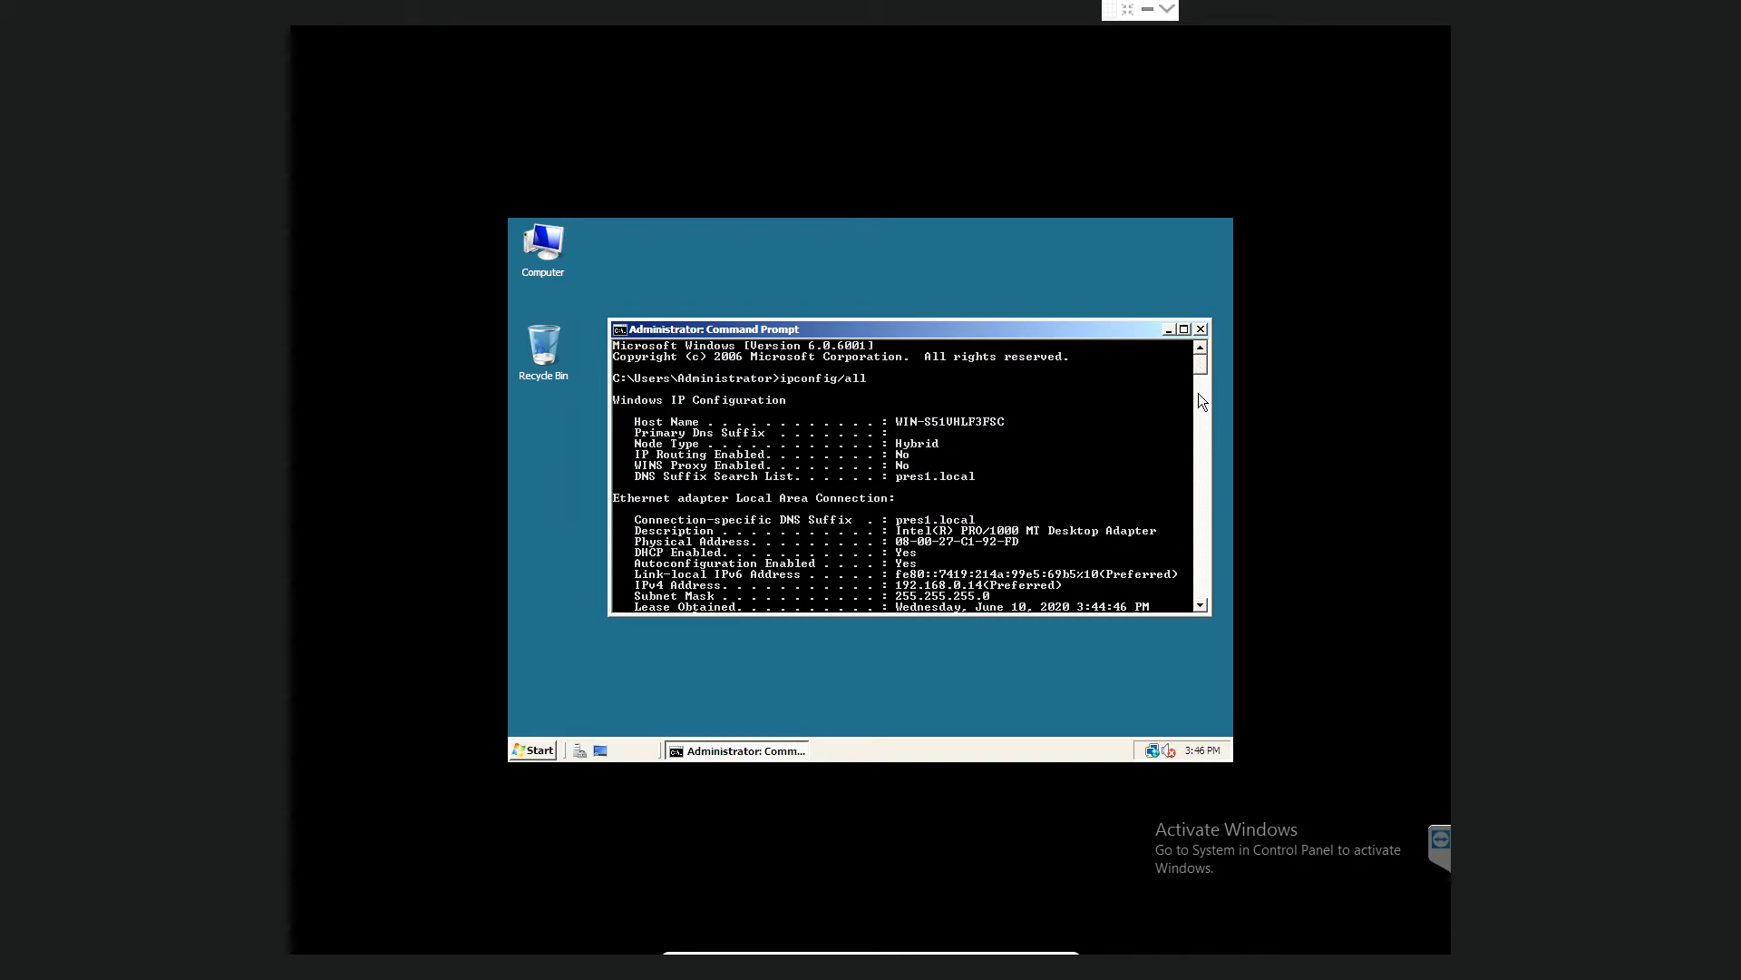
pyautogui.moveTo(1201, 362); pyautogui.dragTo(1201, 373)
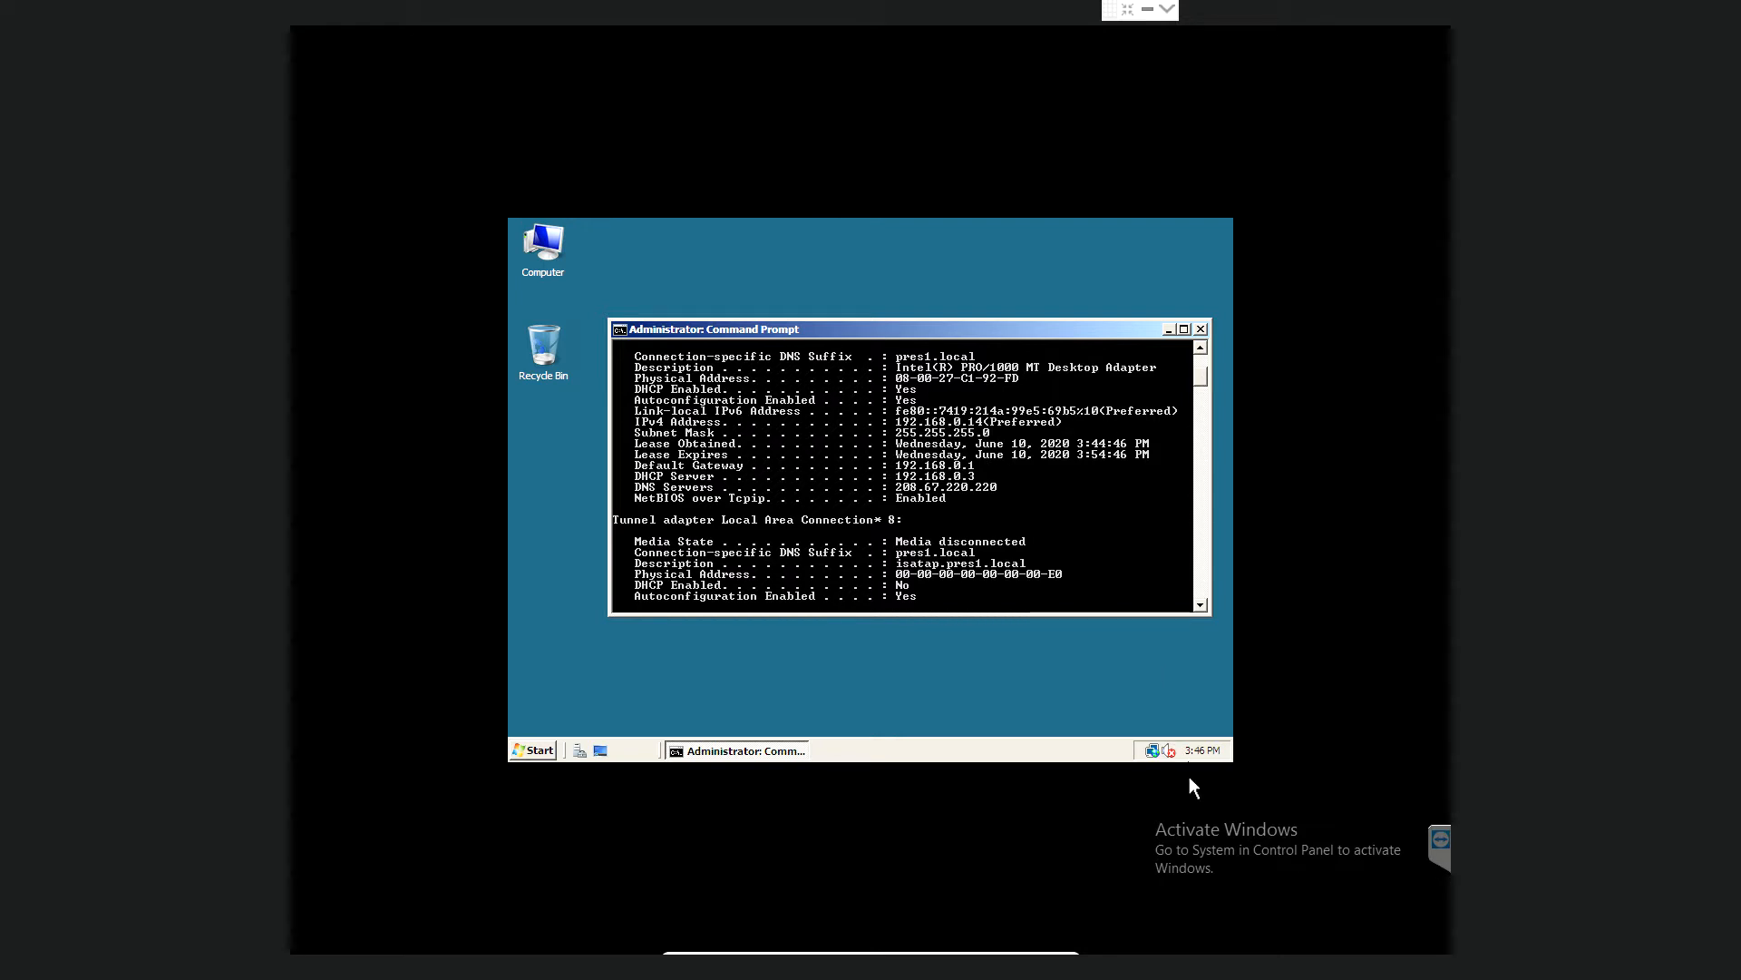
# - Open Local Area Connection Properties through Network and Sharing Center and its status window
pyautogui.rightClick(1152, 751)
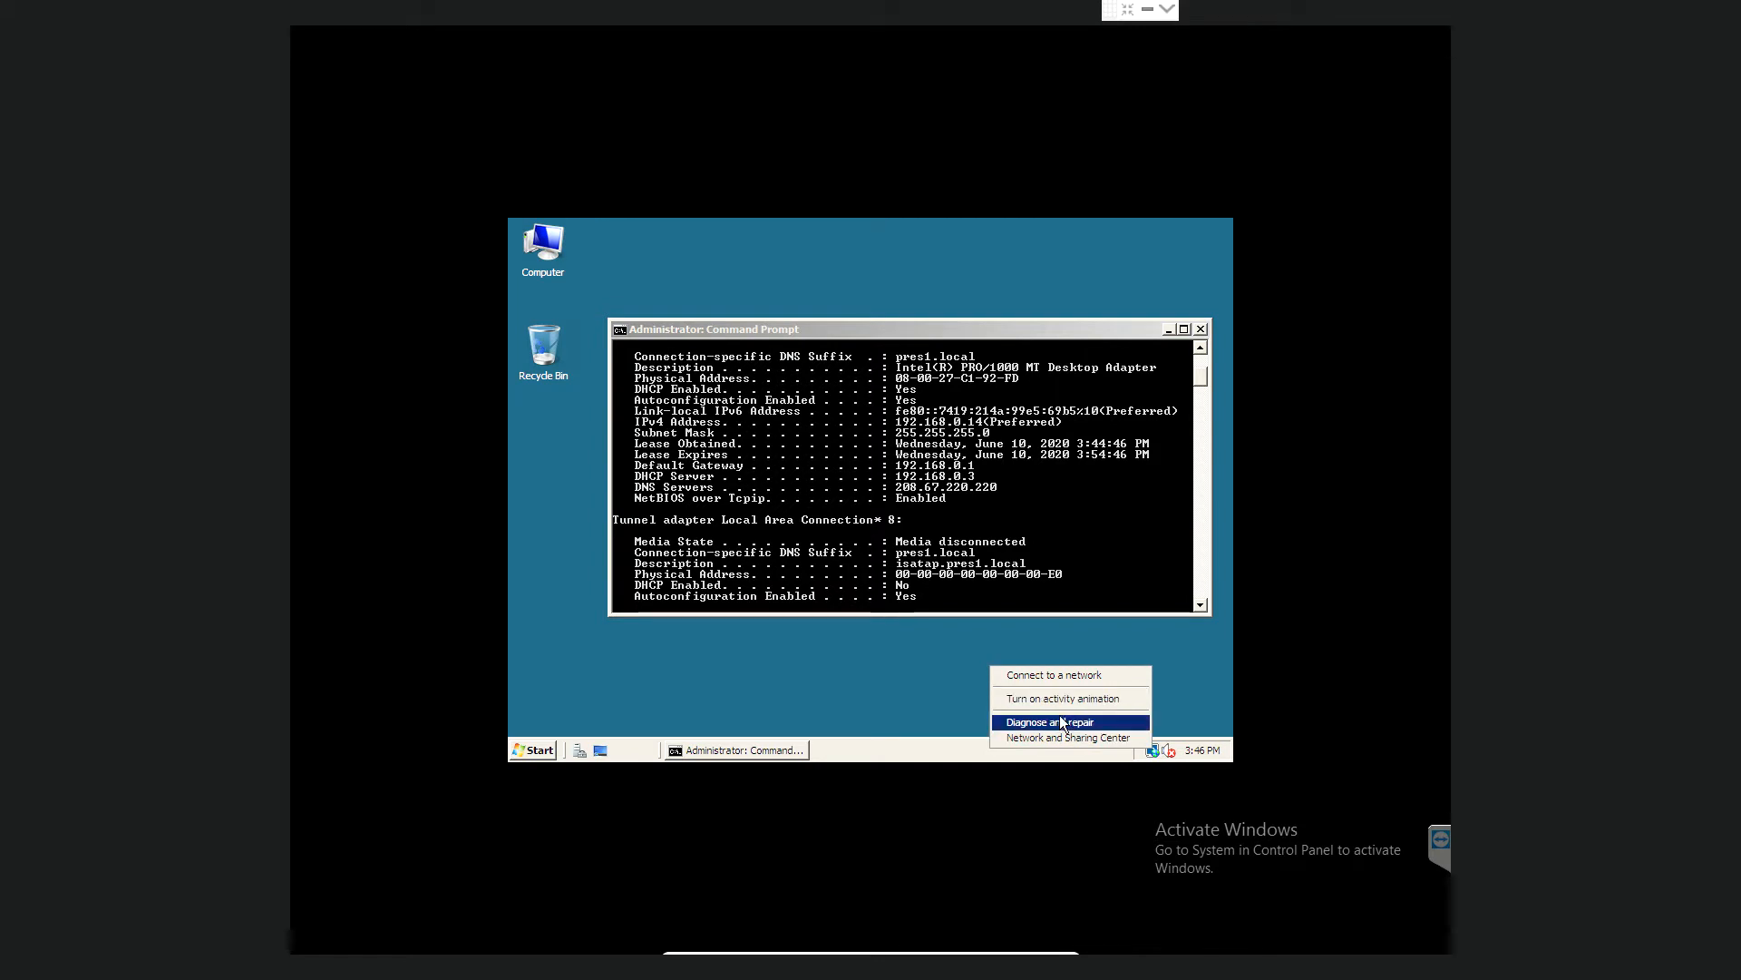
pyautogui.click(1058, 738)
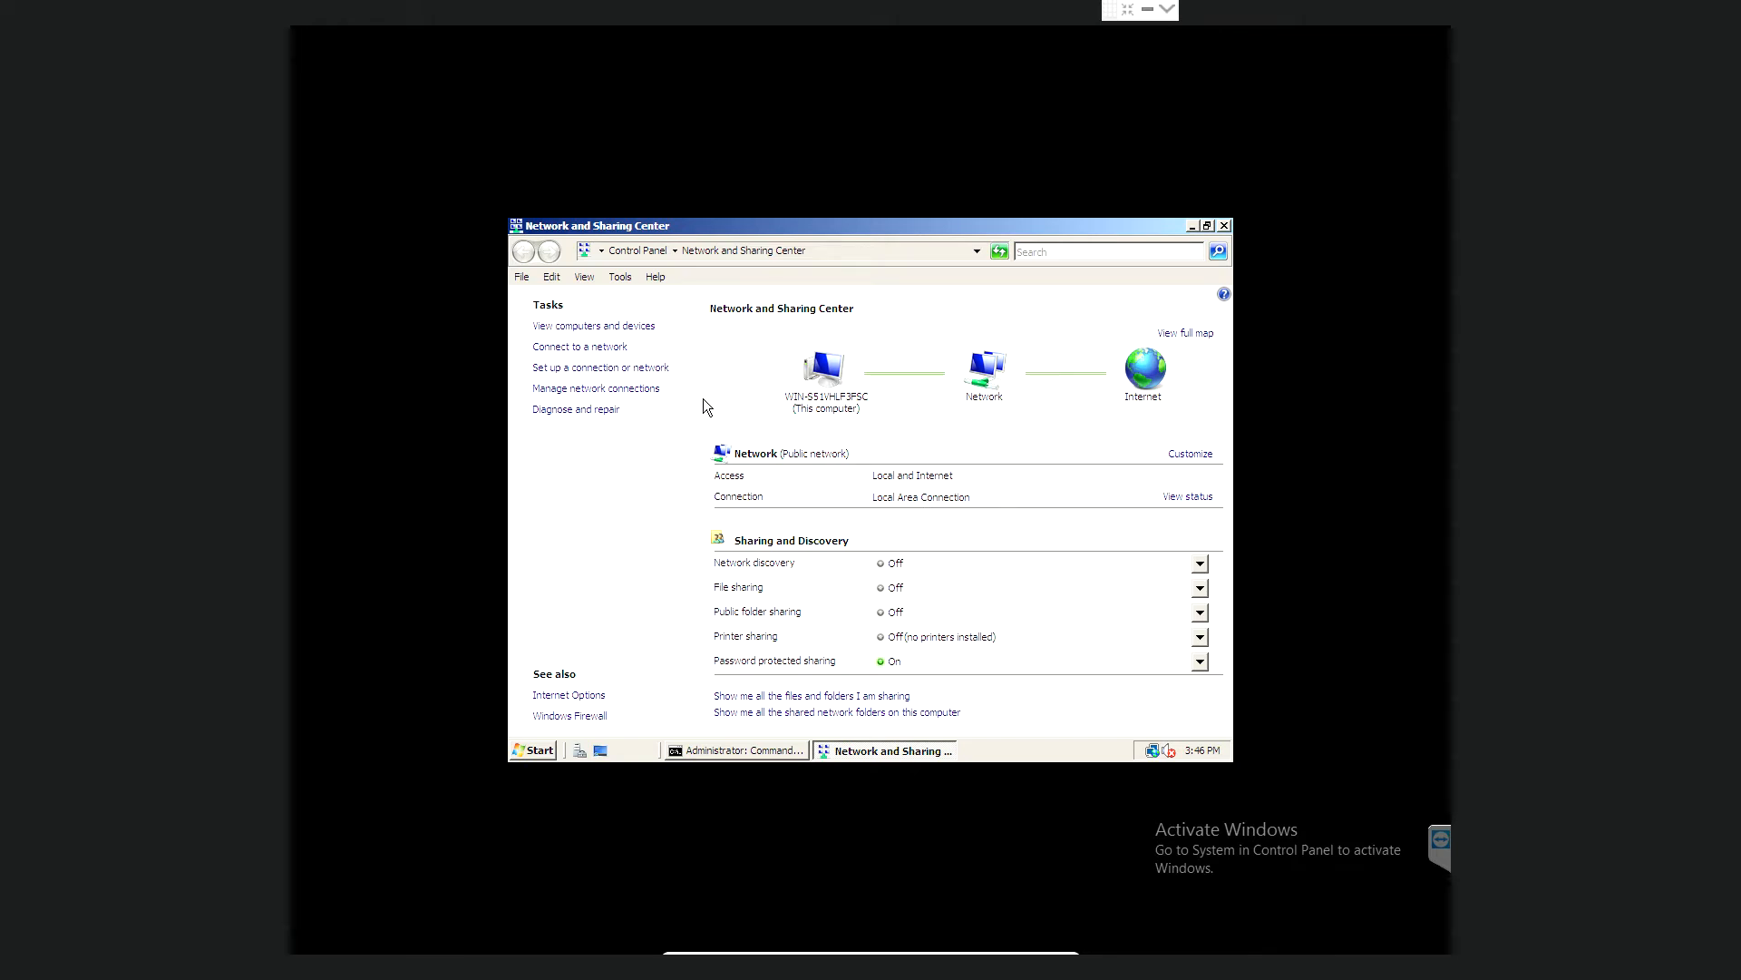
pyautogui.click(595, 390)
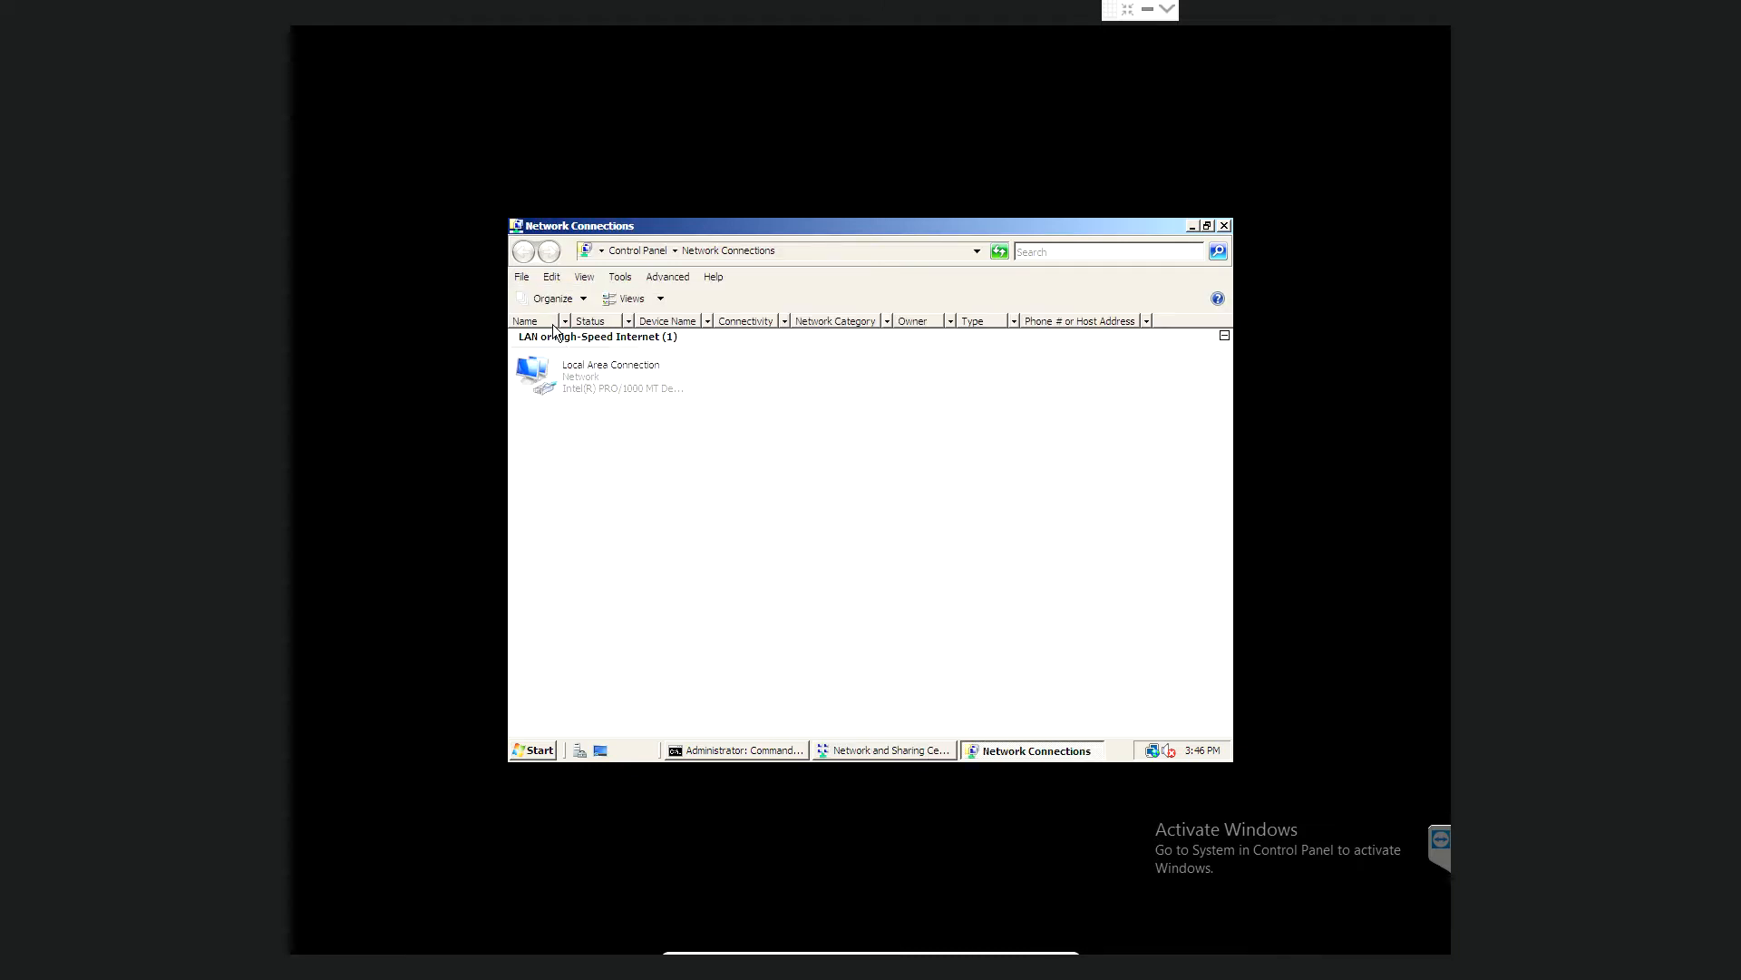
pyautogui.click(581, 381)
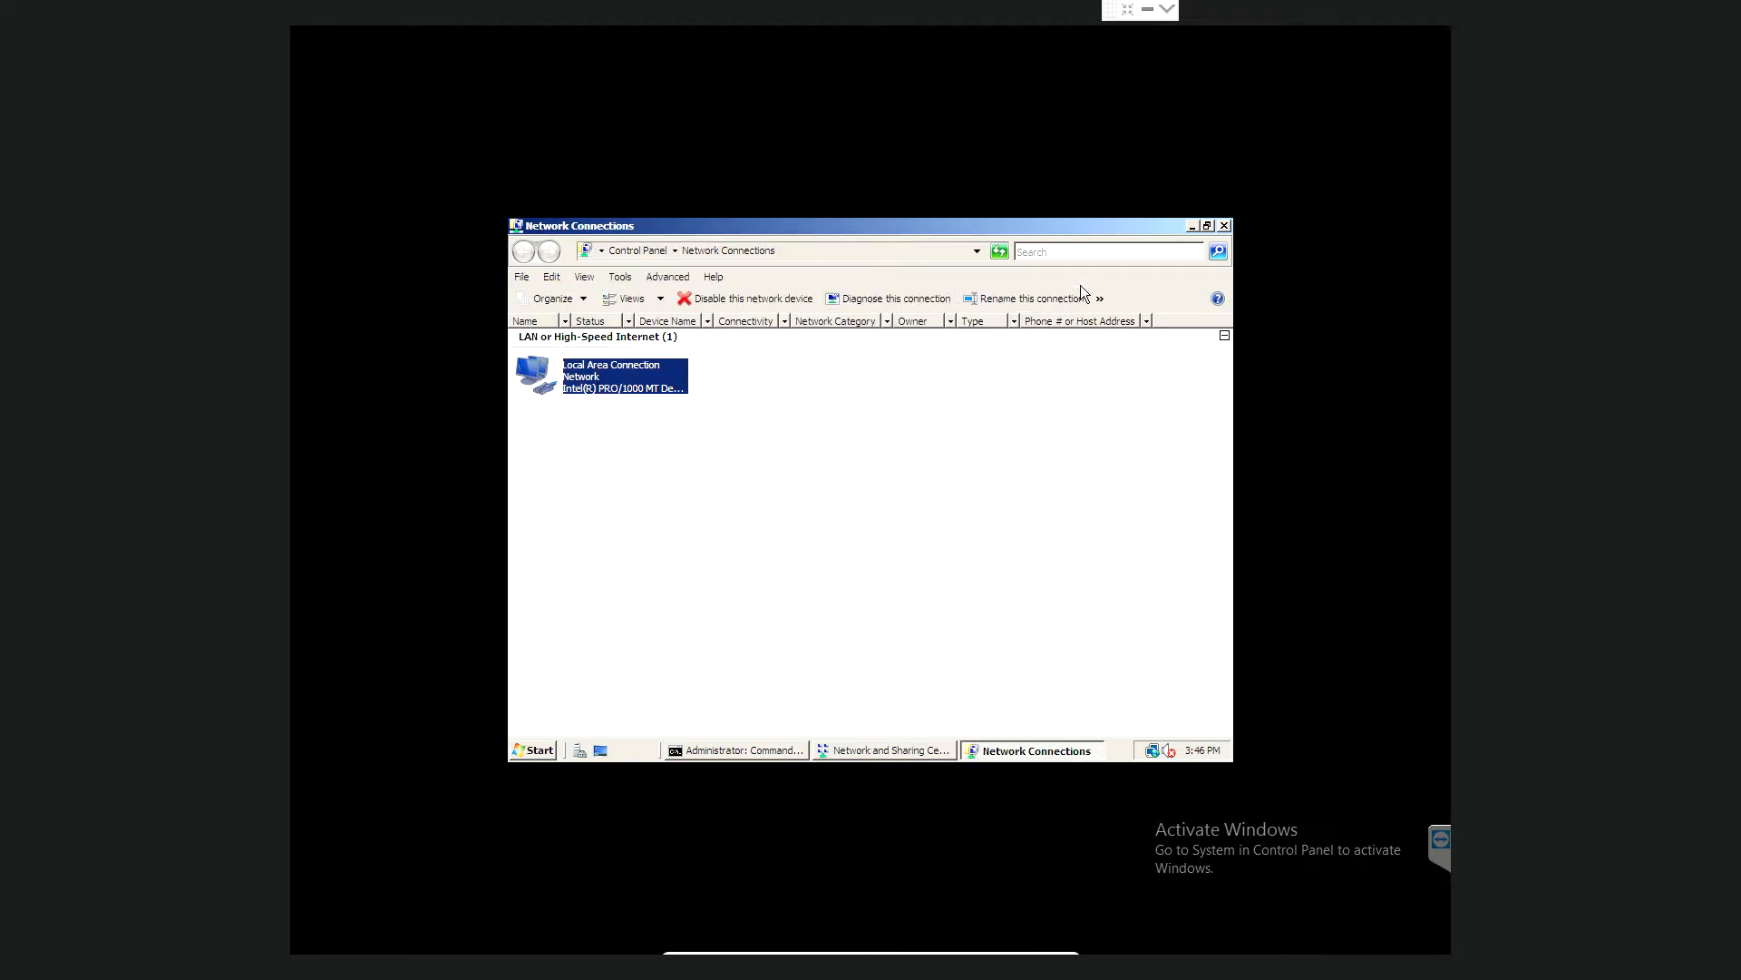
pyautogui.click(1225, 225)
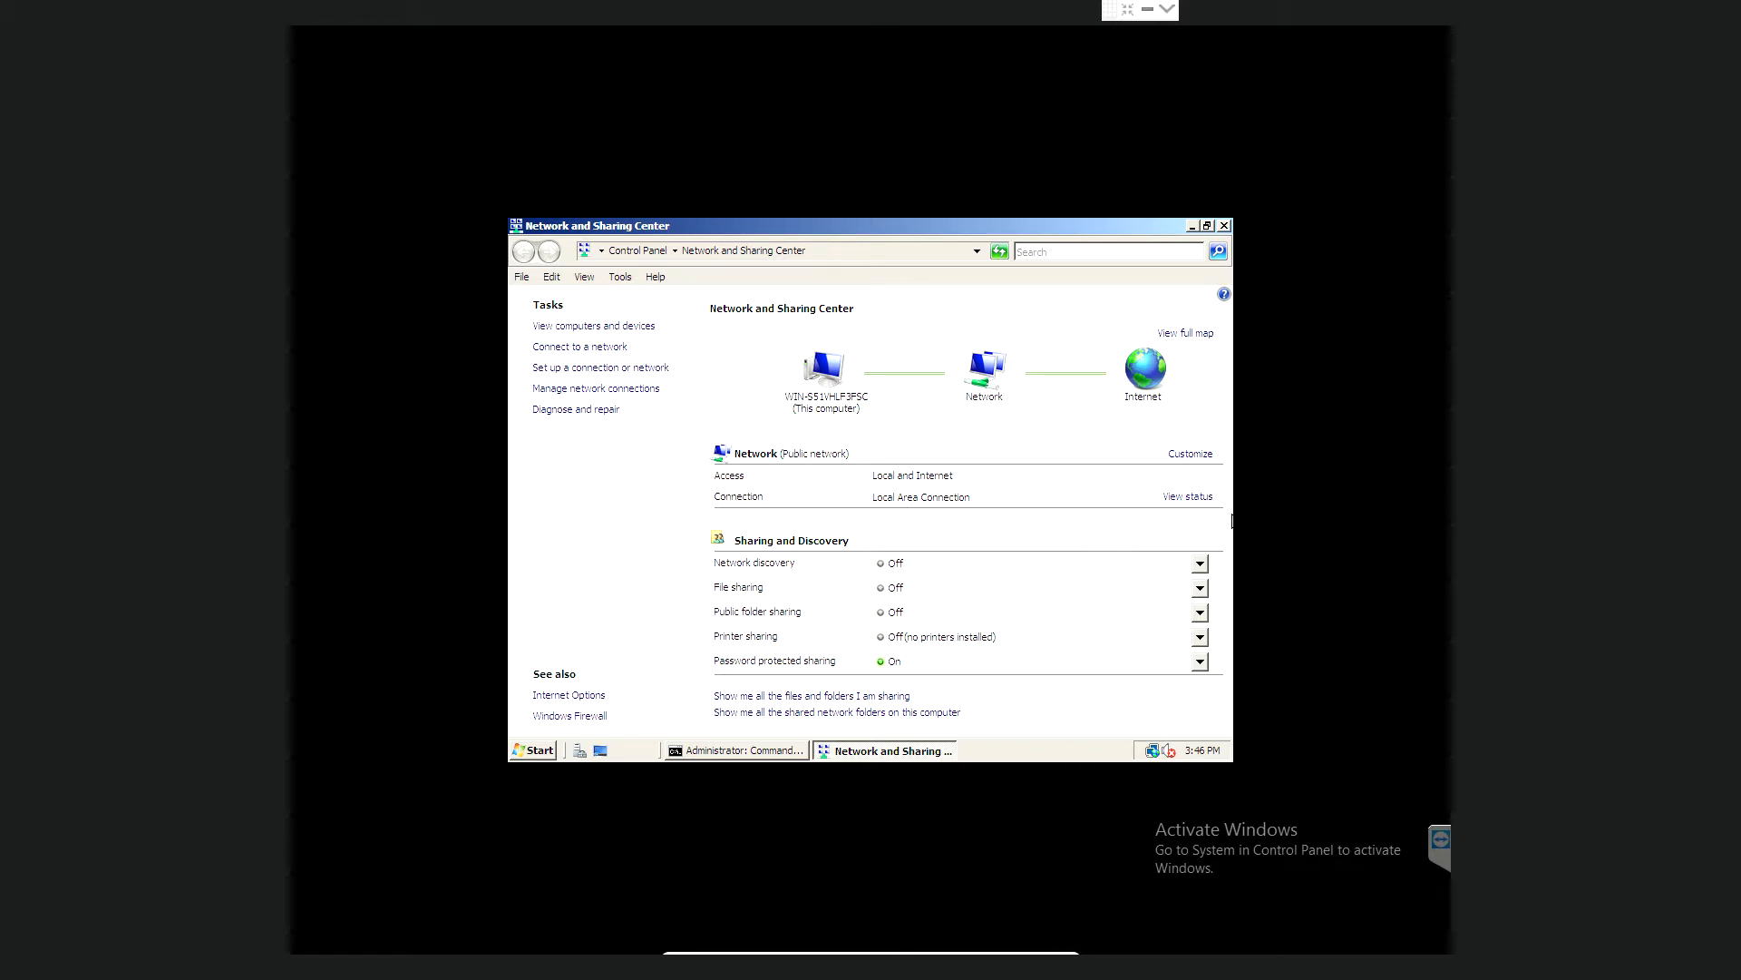
pyautogui.click(1190, 498)
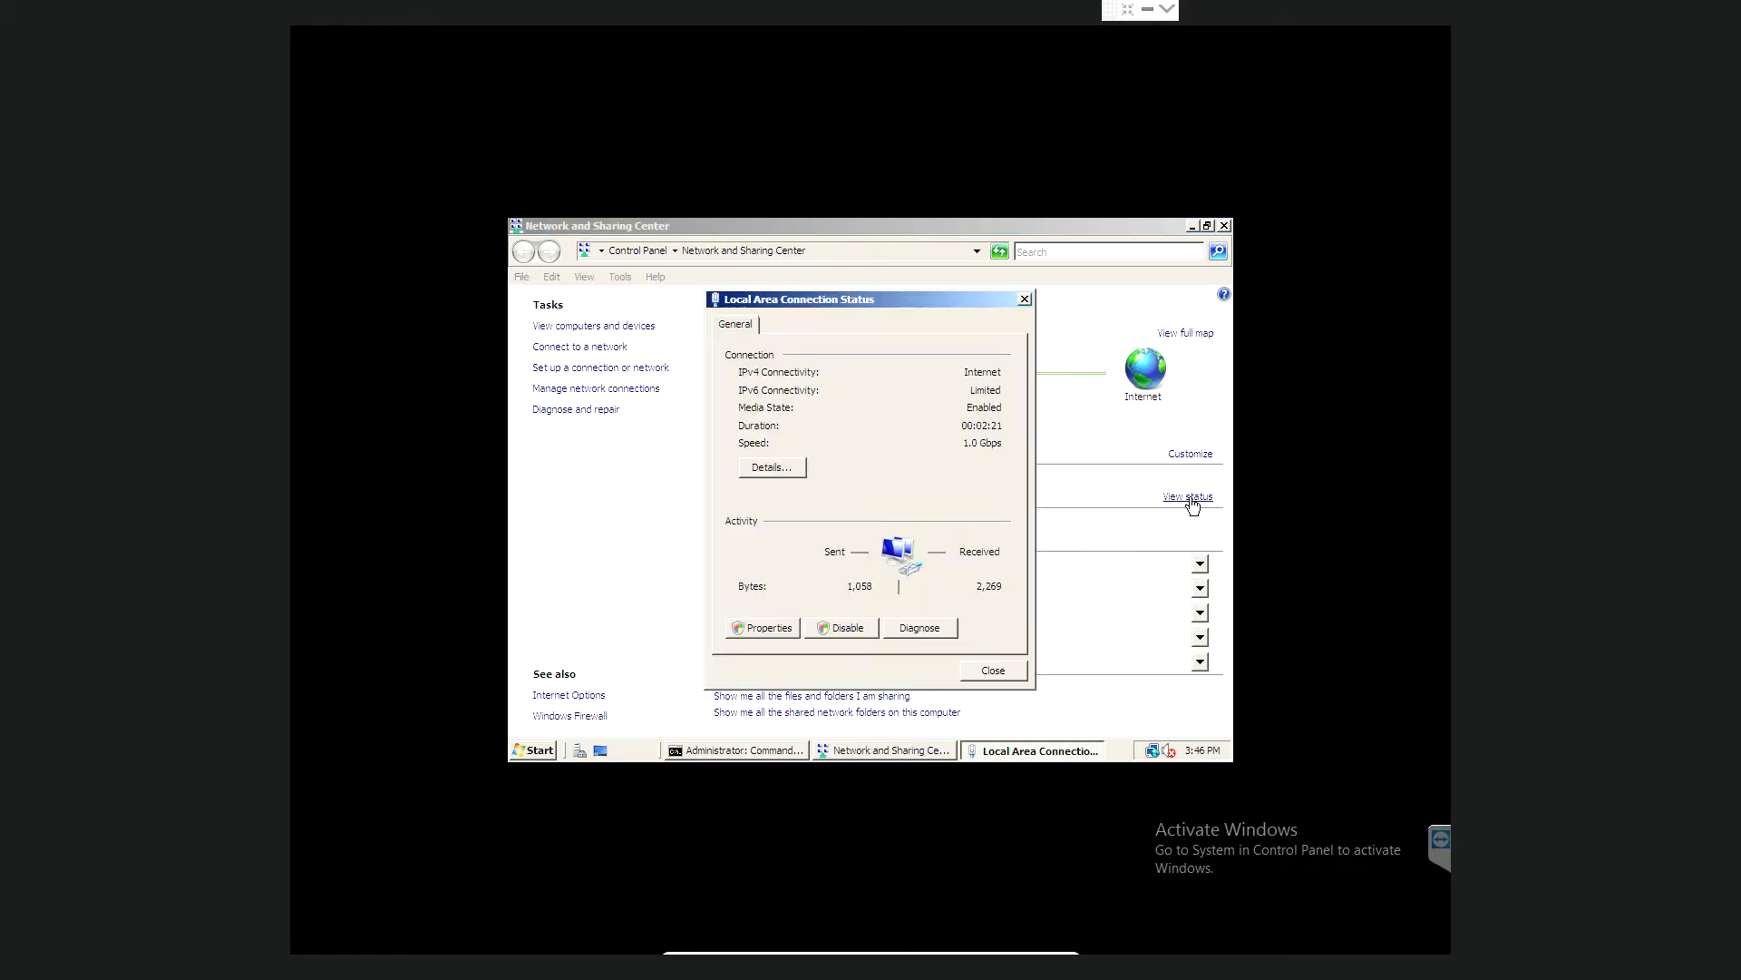
pyautogui.click(760, 627)
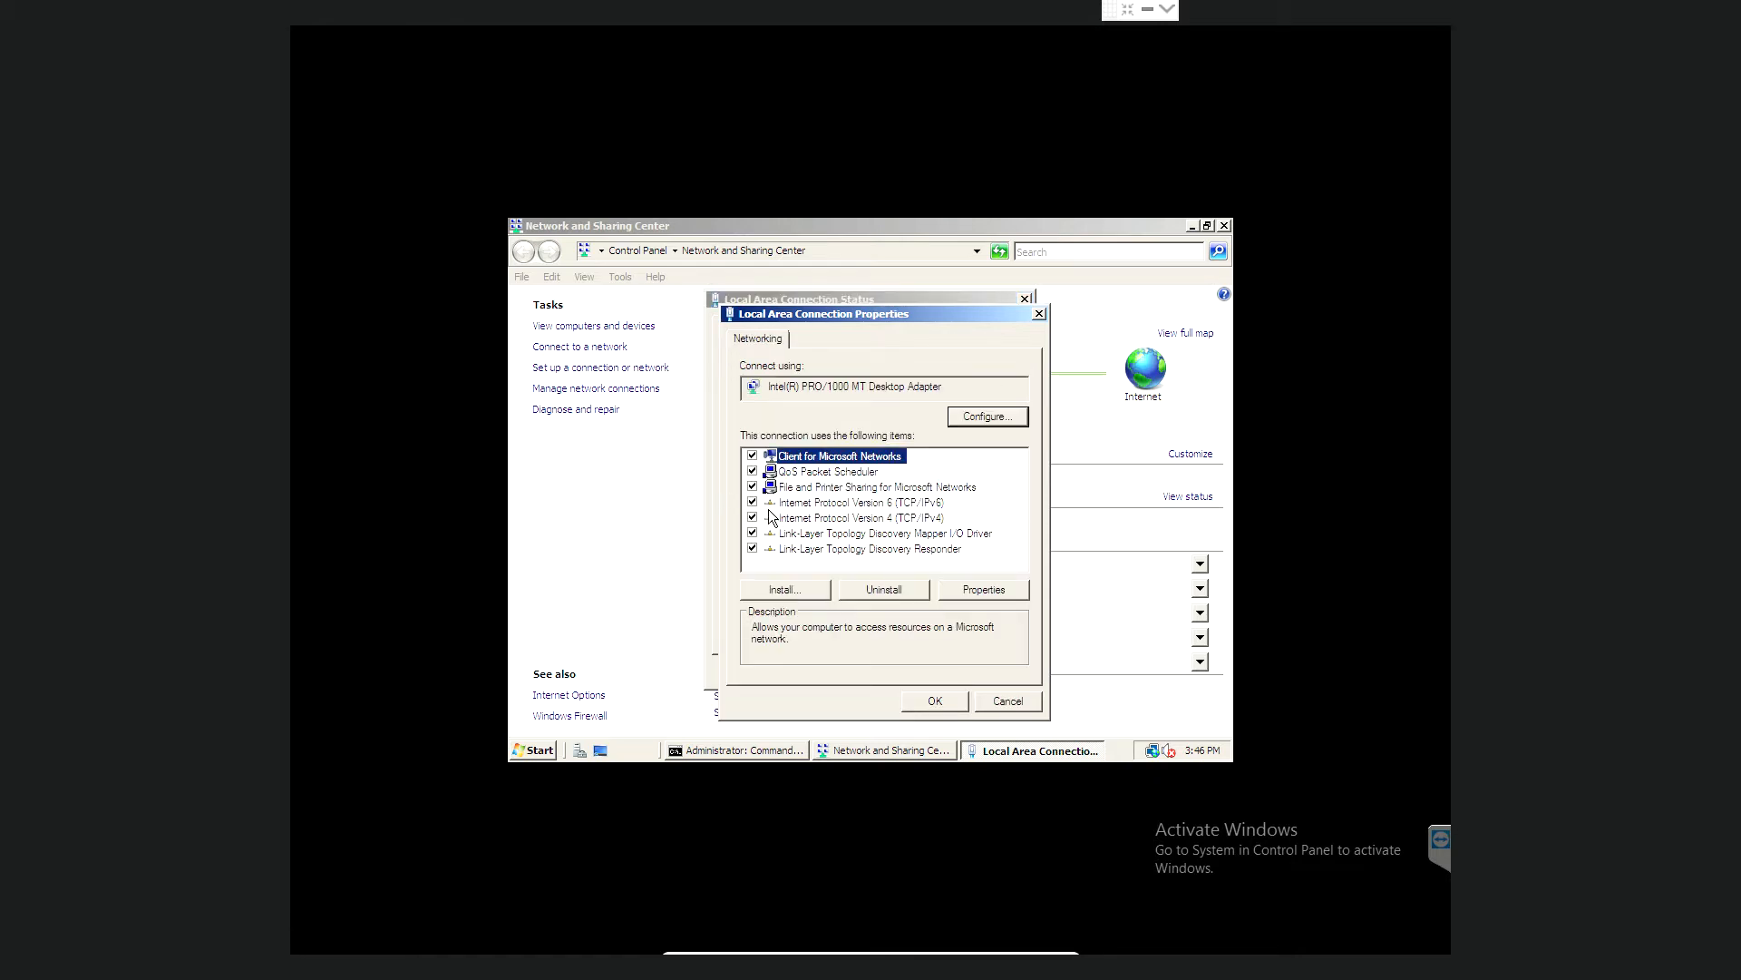
# - Uncheck IPv6 and open the Internet Protocol Version 4 (TCP/IPv4) properties
pyautogui.click(752, 502)
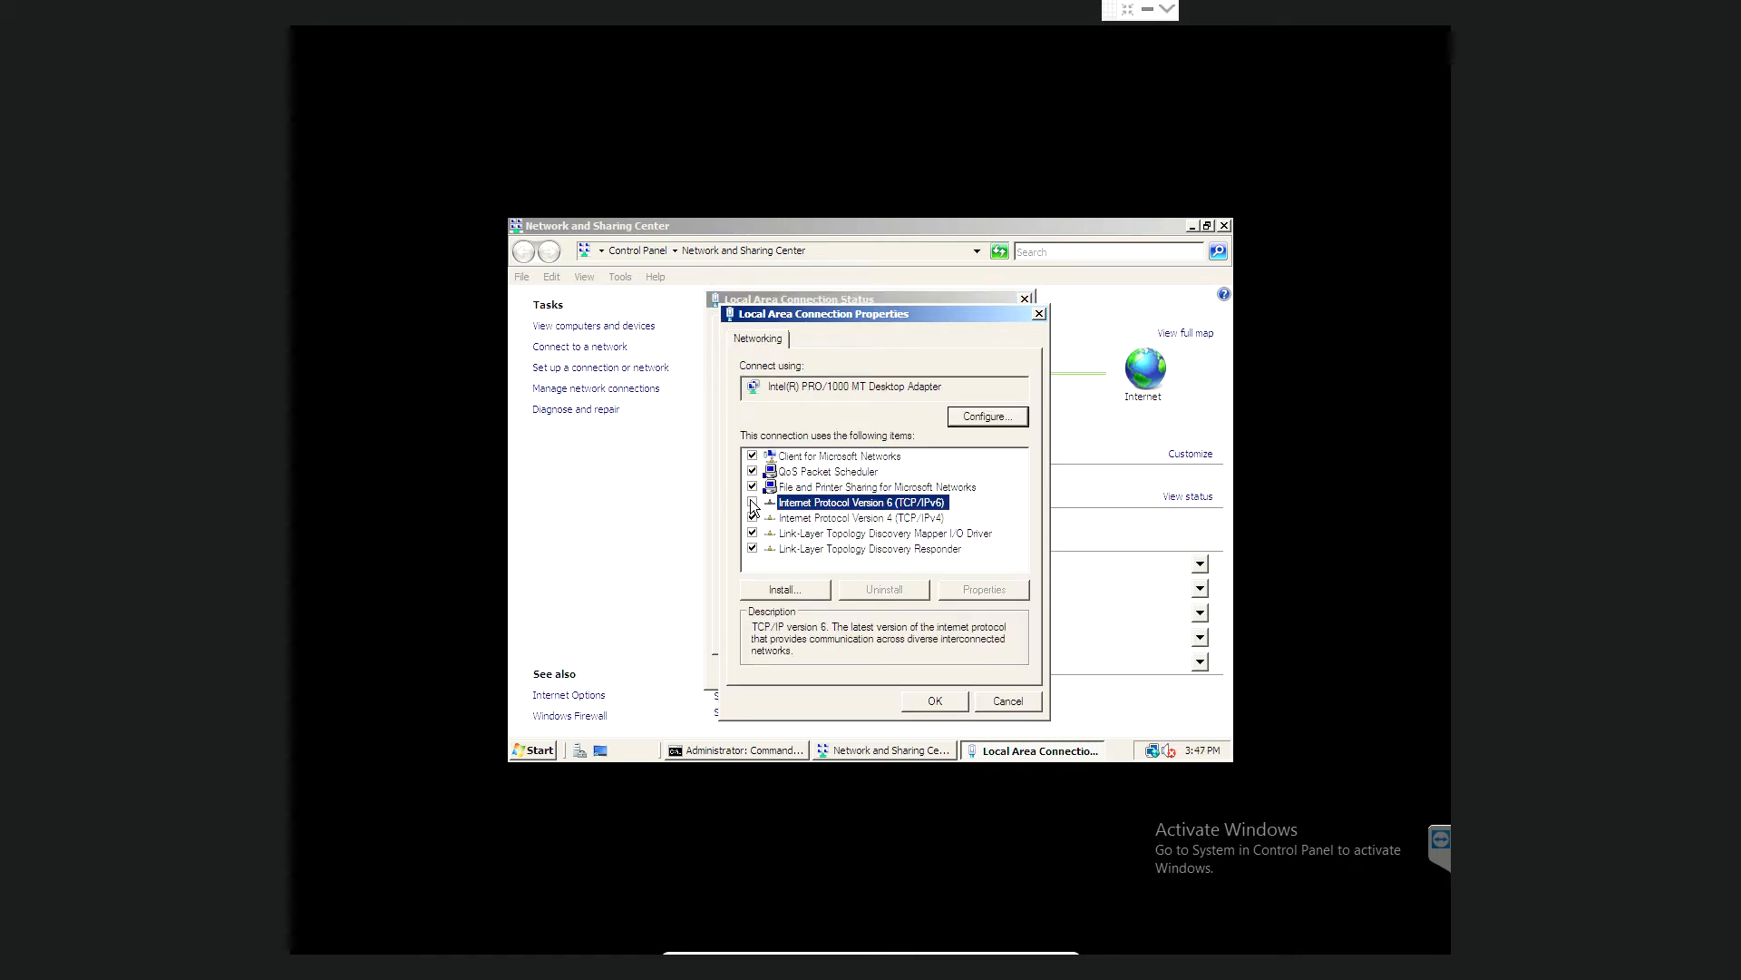
pyautogui.click(792, 523)
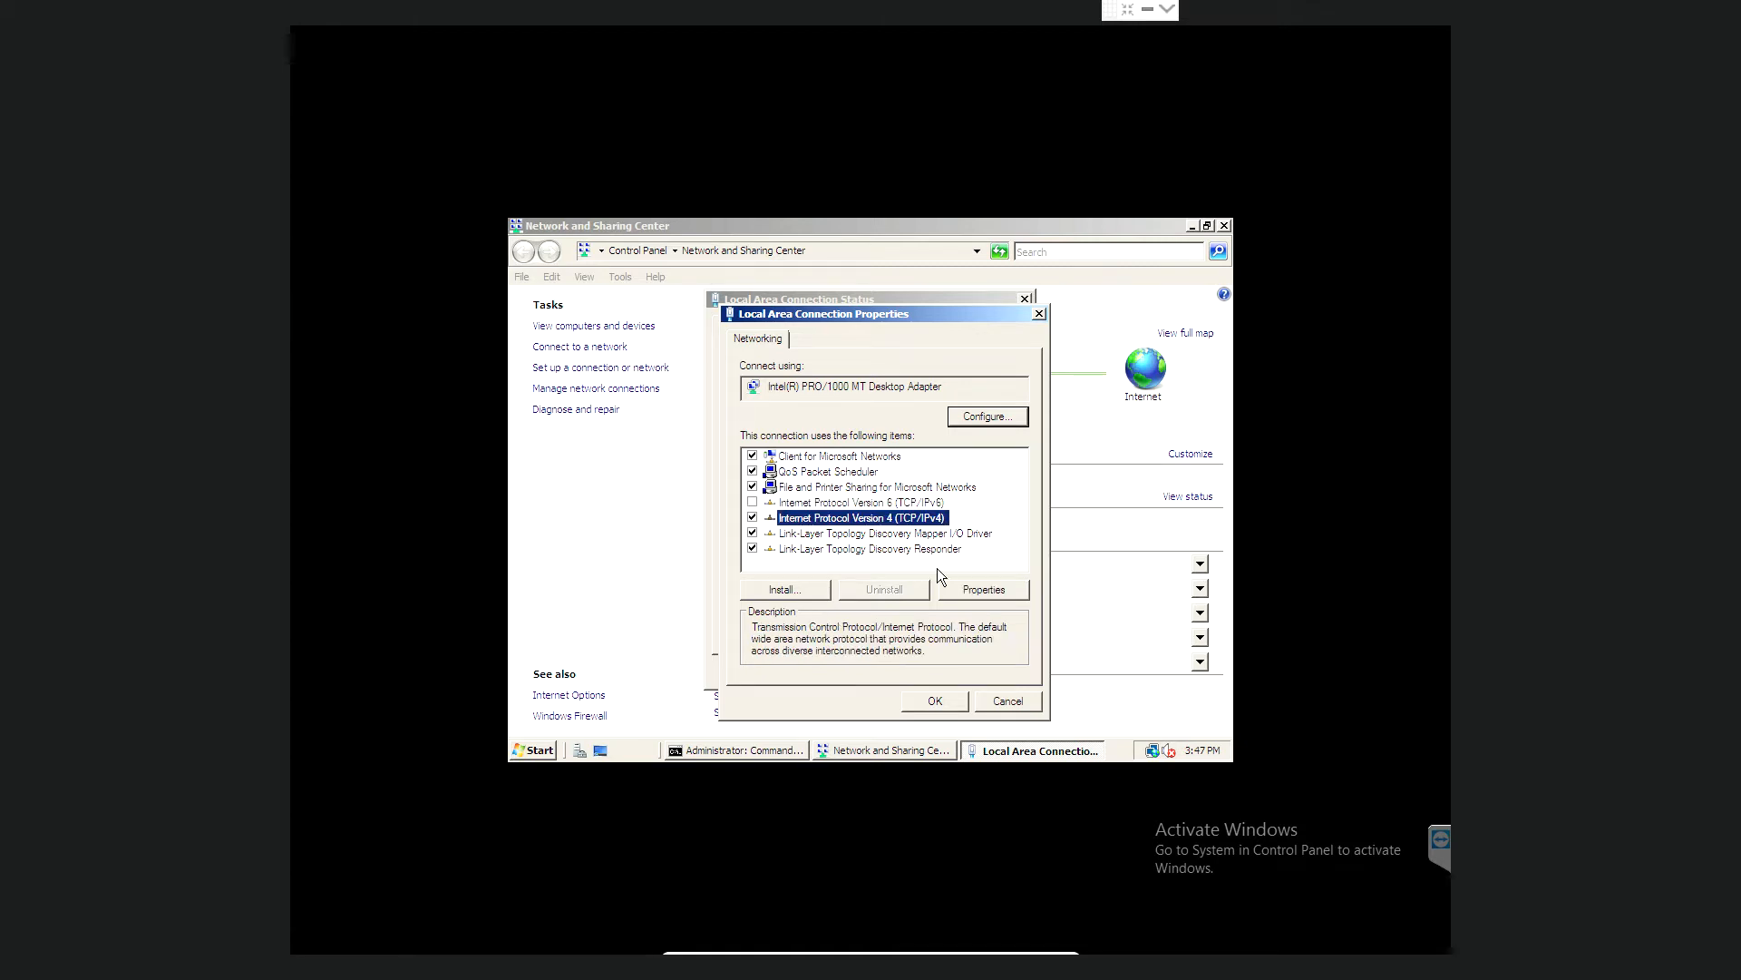
pyautogui.click(984, 591)
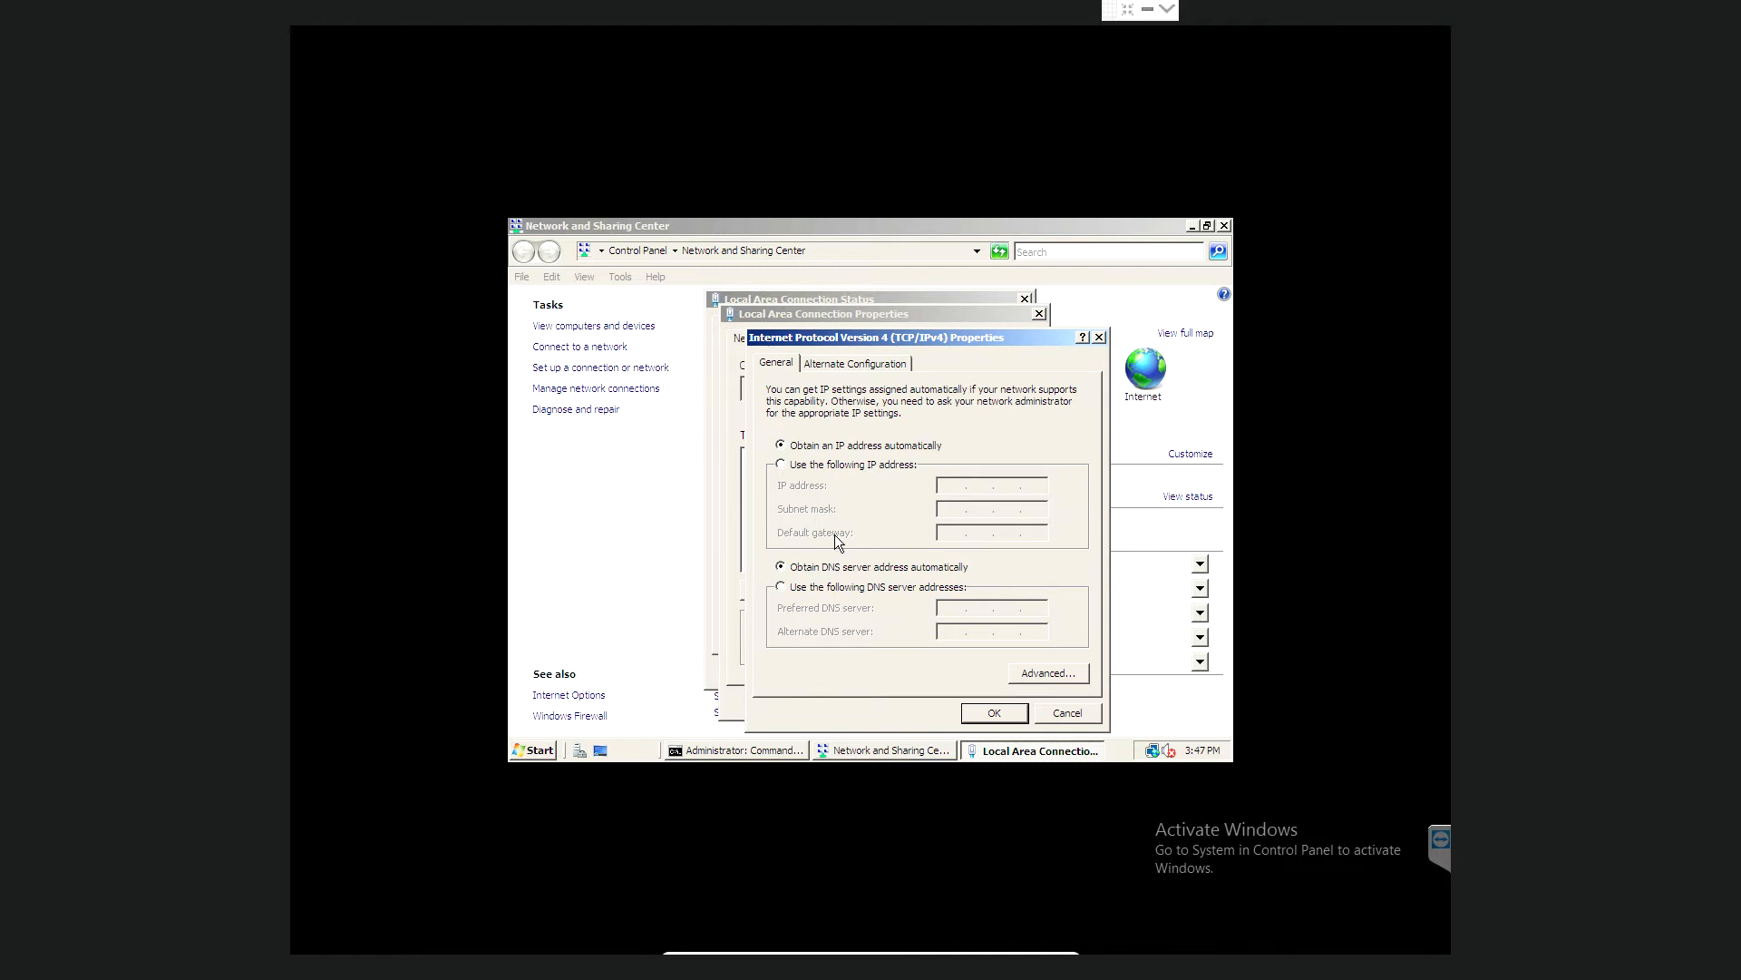
# - Switch to a manual IP address and enter 192.168.0.14, checking the ipconfig output
pyautogui.click(783, 466)
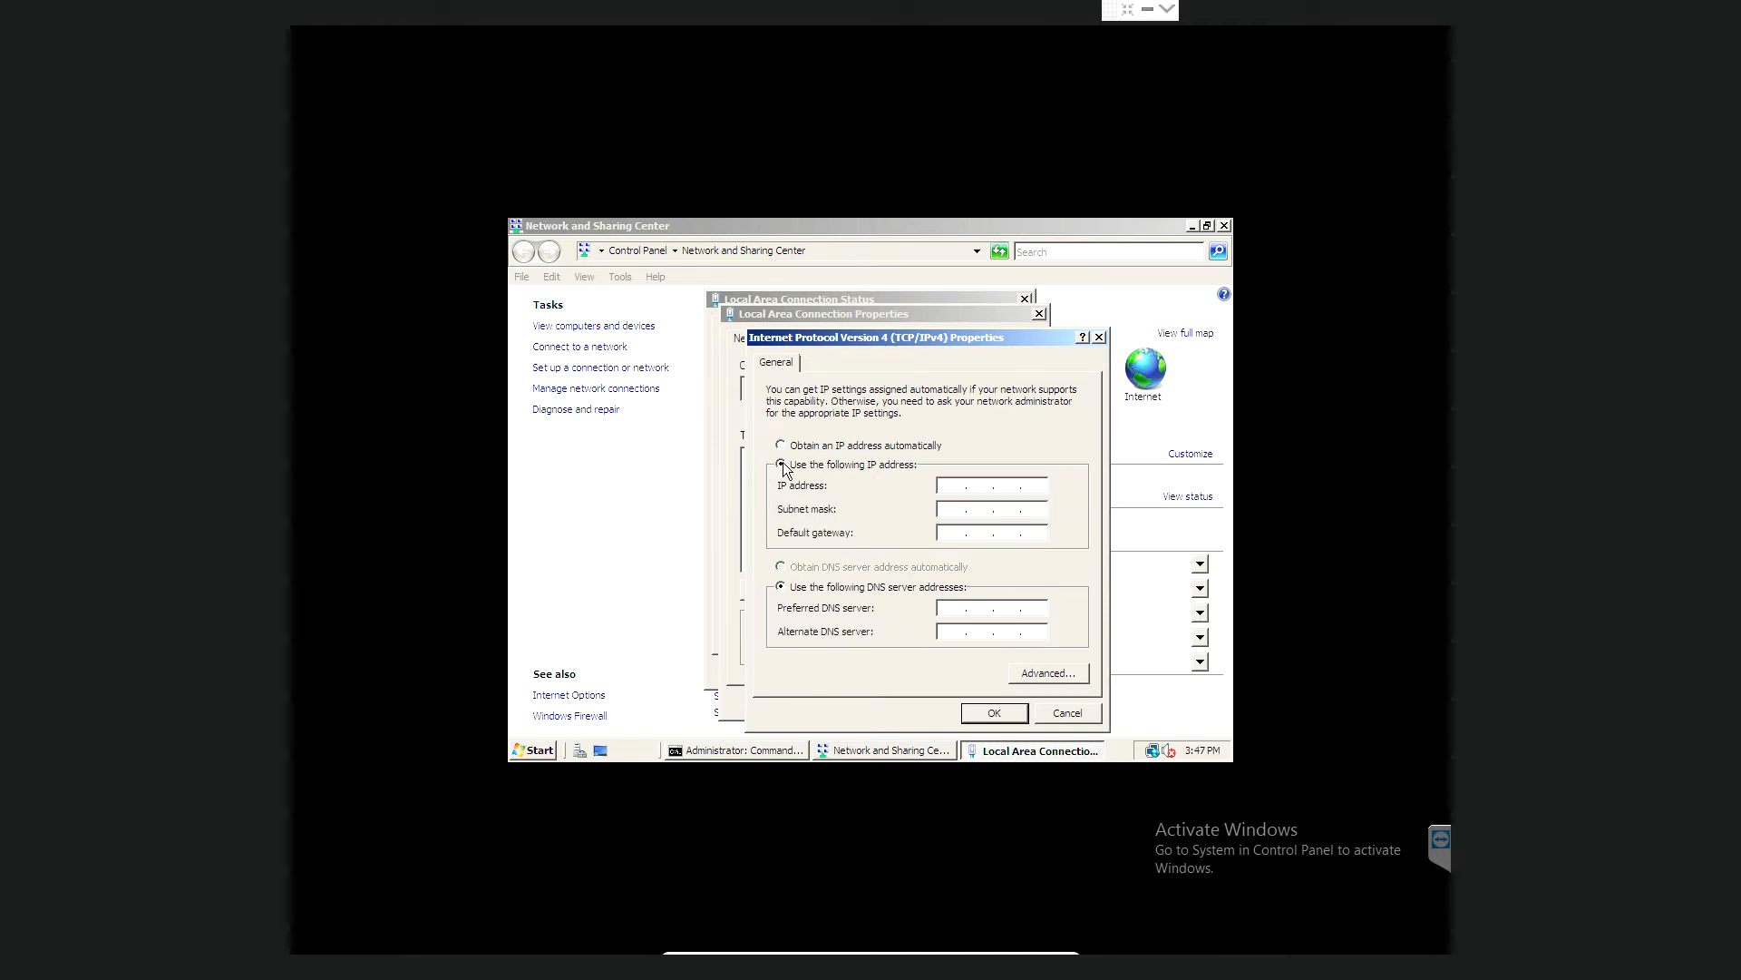
pyautogui.click(949, 487)
pyautogui.write('192')
pyautogui.write('68.0.')
pyautogui.click(697, 752)
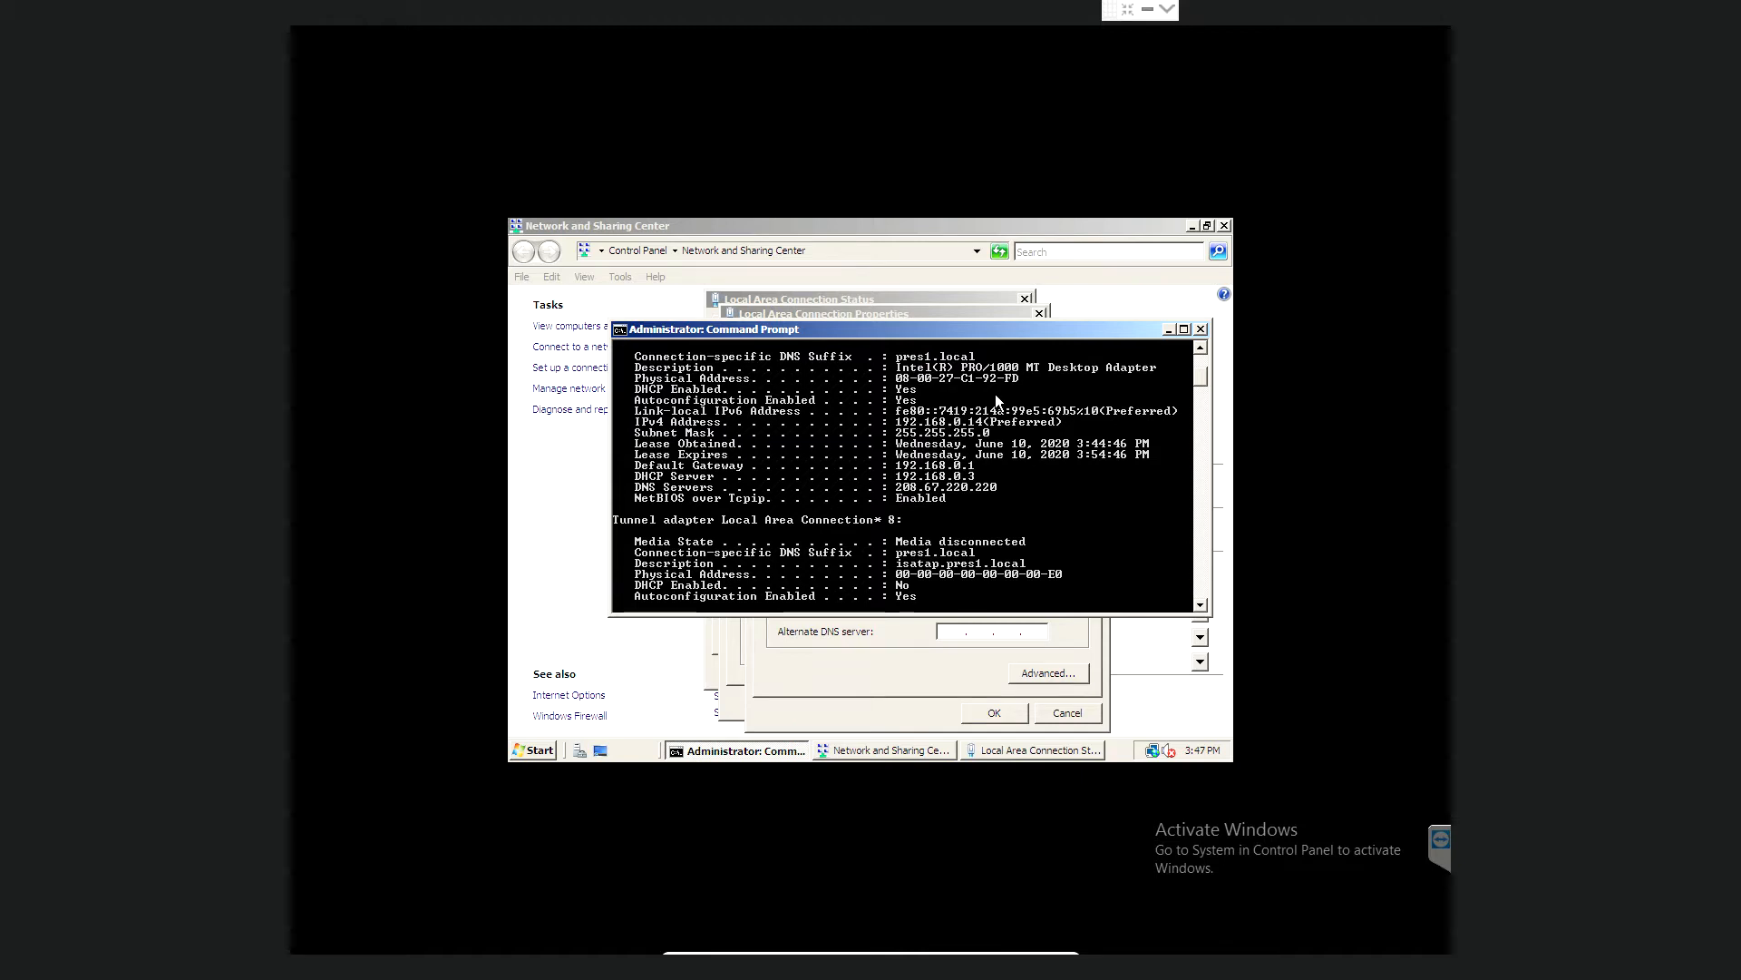
pyautogui.click(1203, 328)
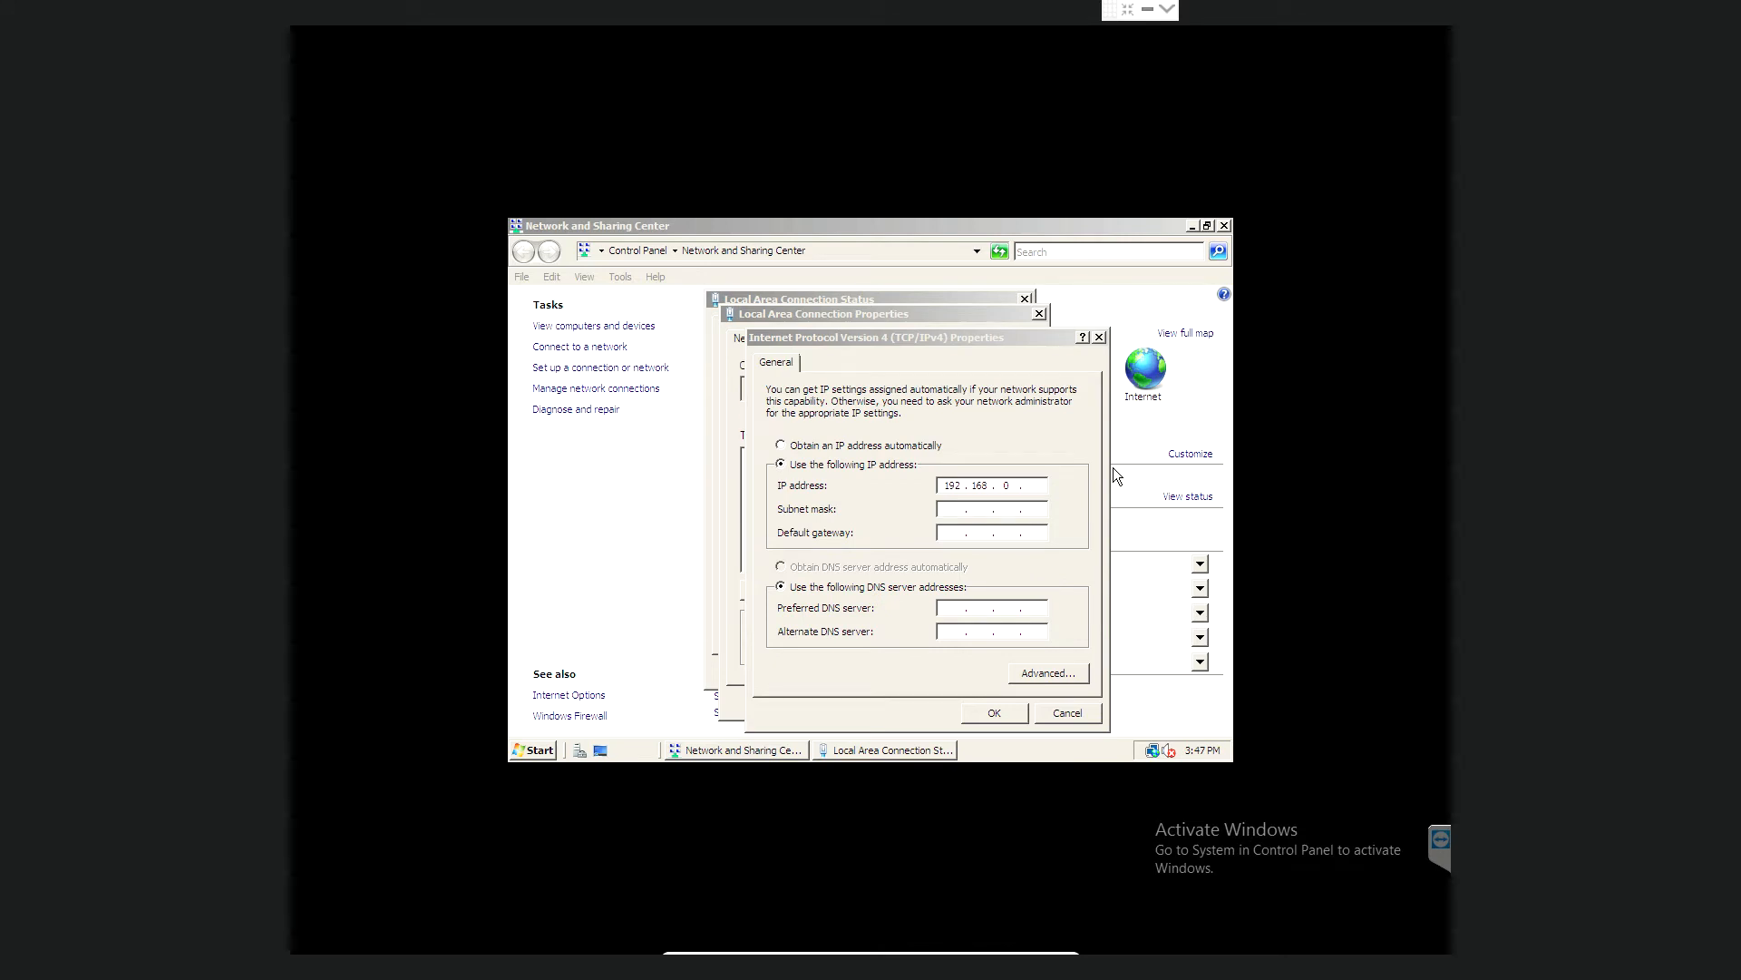
pyautogui.click(1032, 483)
pyautogui.write('1')
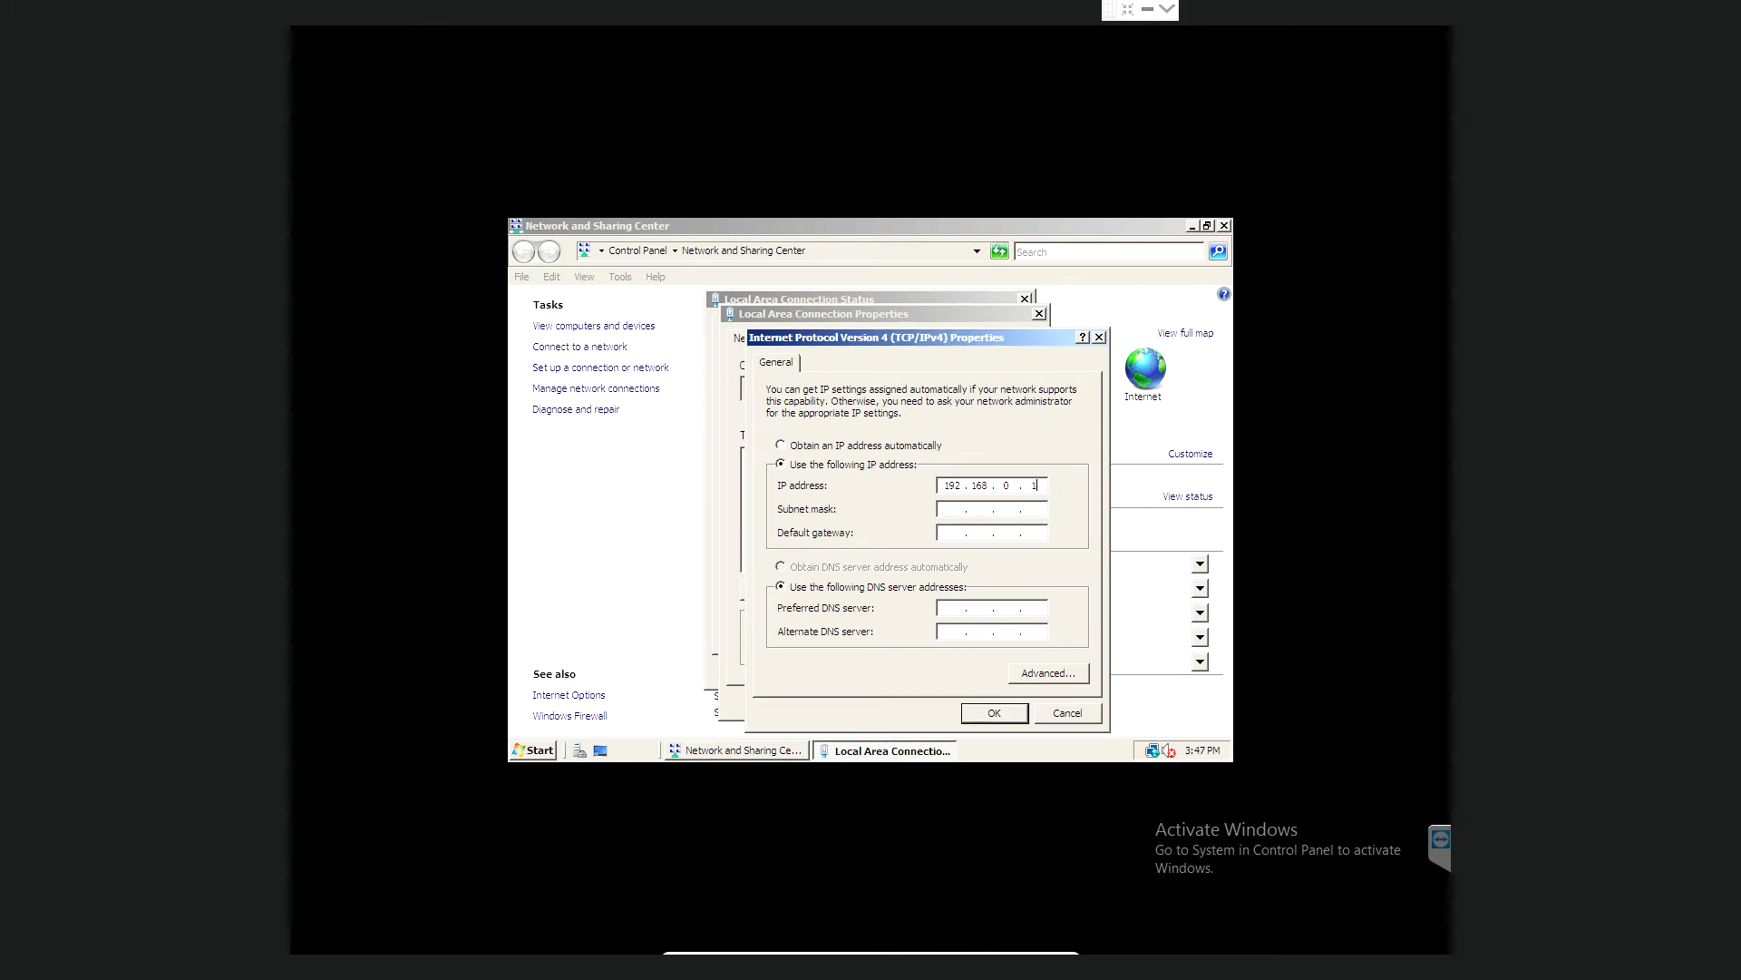
pyautogui.write('4')
# - Set mask 255.255.255.0, gateway 192.168.0.1 and DNS 208.67.220.220, then save
pyautogui.click(946, 504)
pyautogui.click(952, 539)
pyautogui.write('192 . 168 . 0 . 1')
pyautogui.click(949, 606)
pyautogui.write('208 . ')
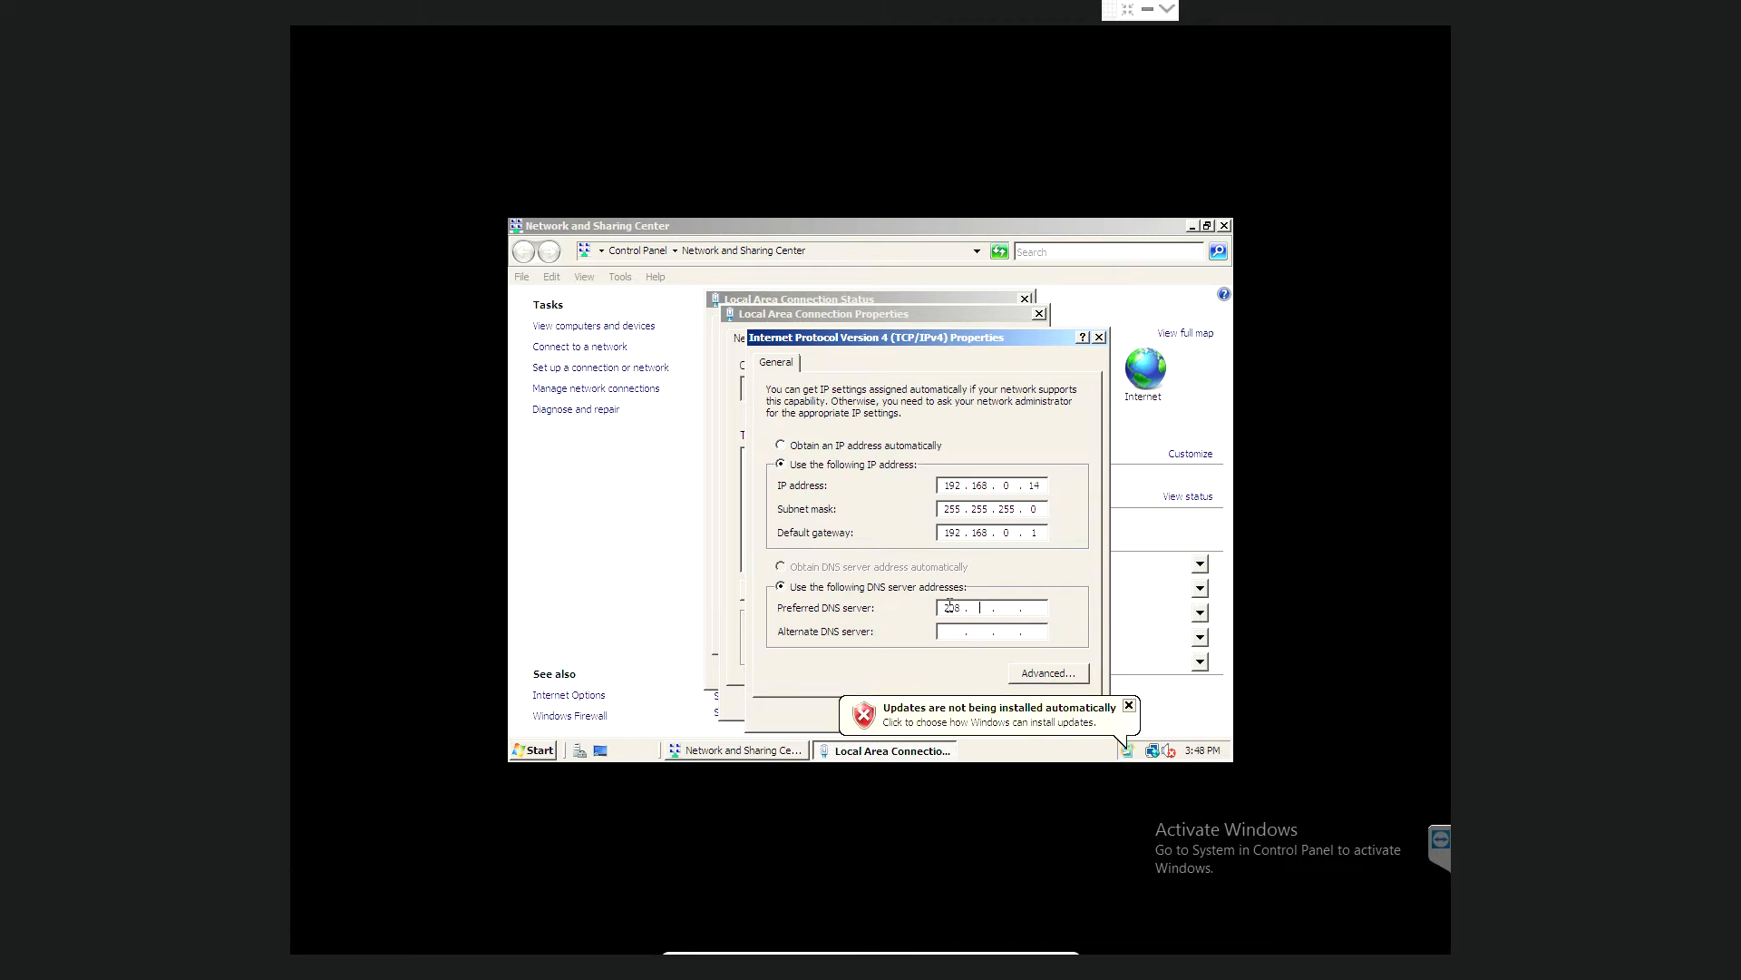
pyautogui.write('67 . 220 . 220')
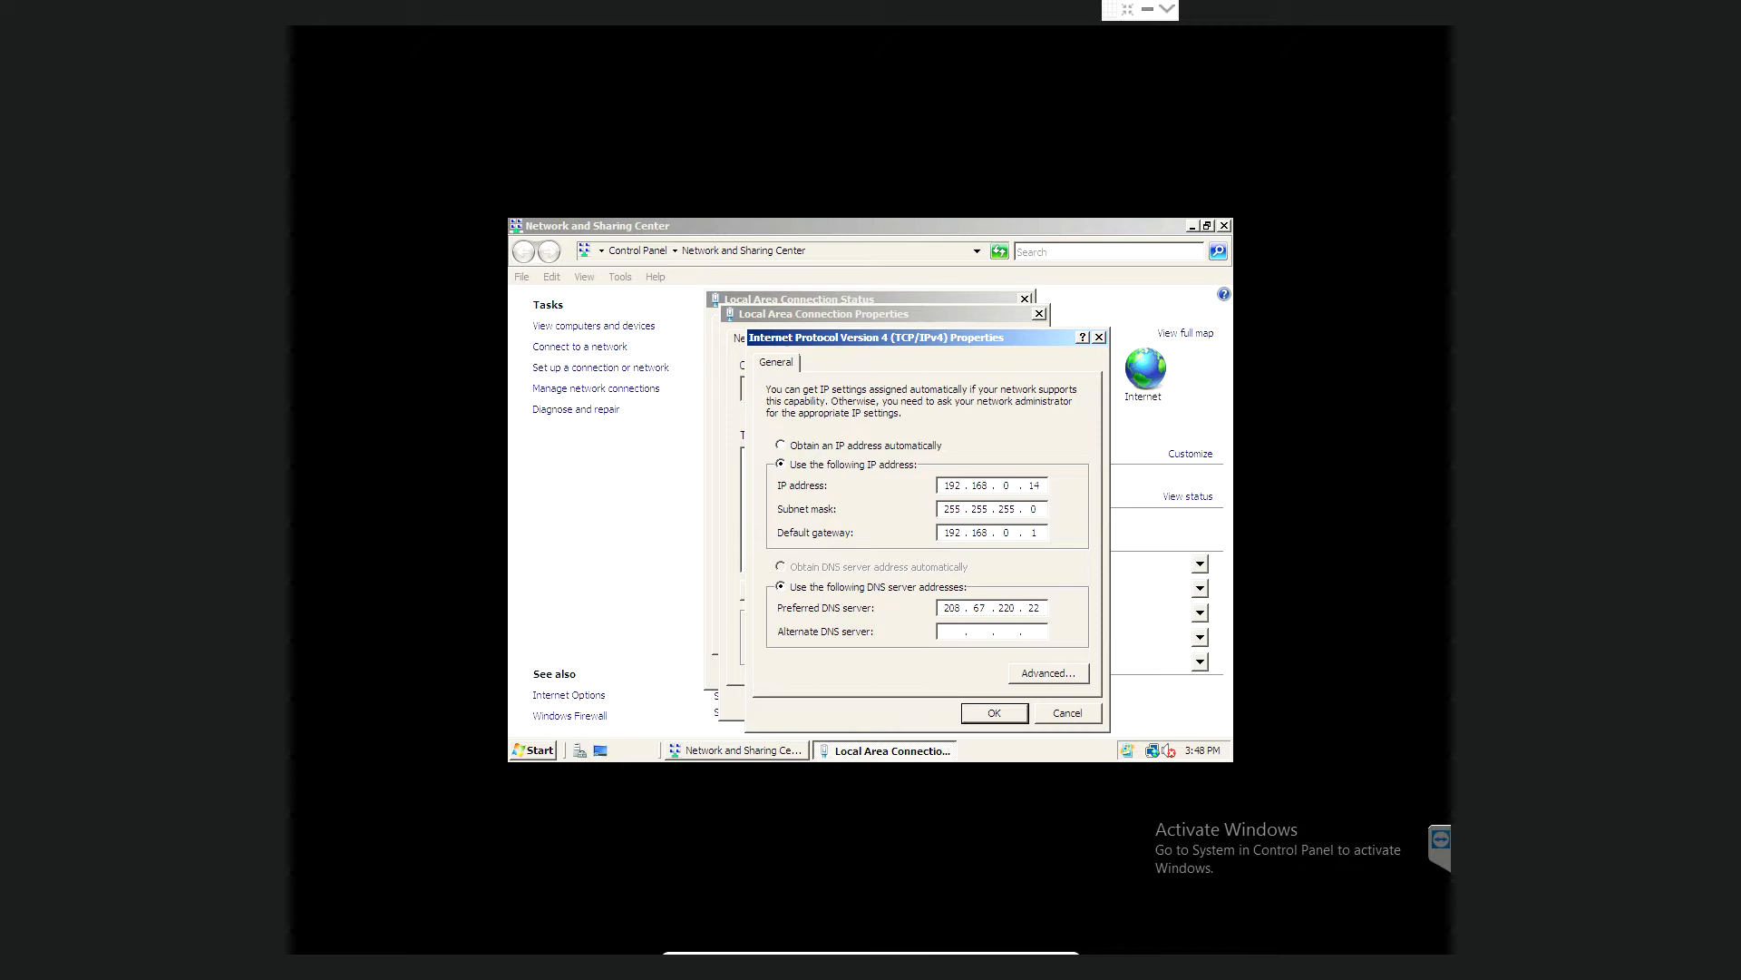
pyautogui.click(994, 713)
pyautogui.click(943, 700)
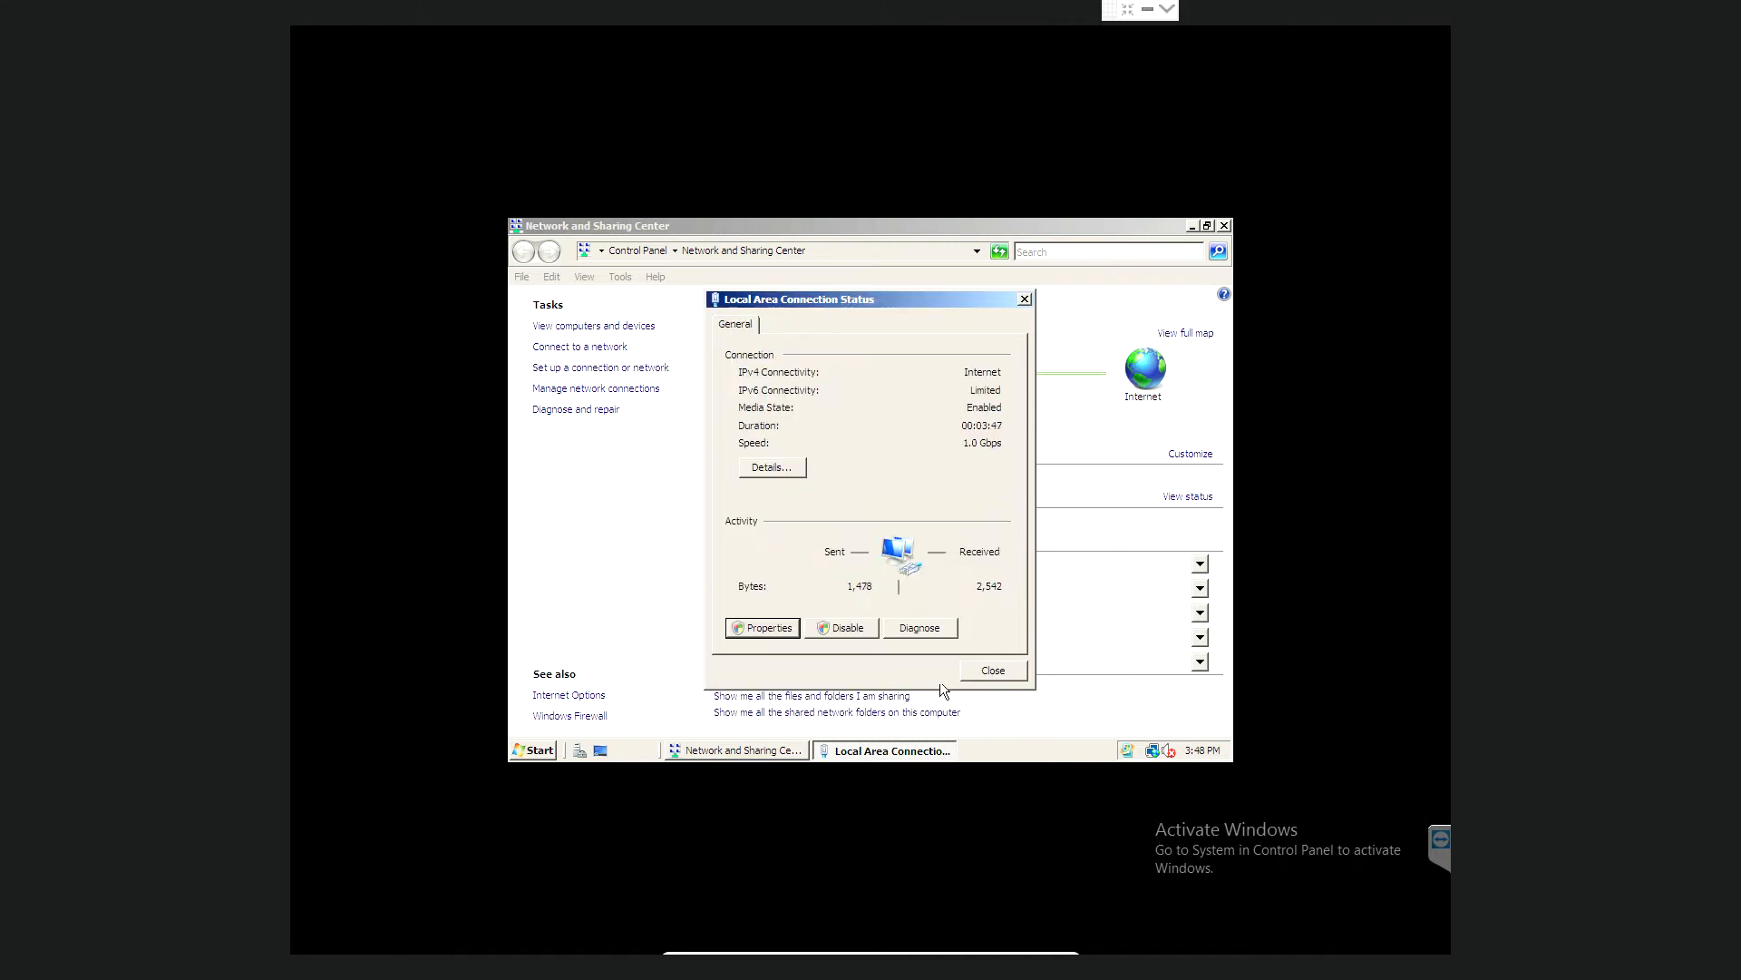
# - Close the Local Area Connection Status and Network and Sharing Center windows, then open the Start menu
pyautogui.click(991, 671)
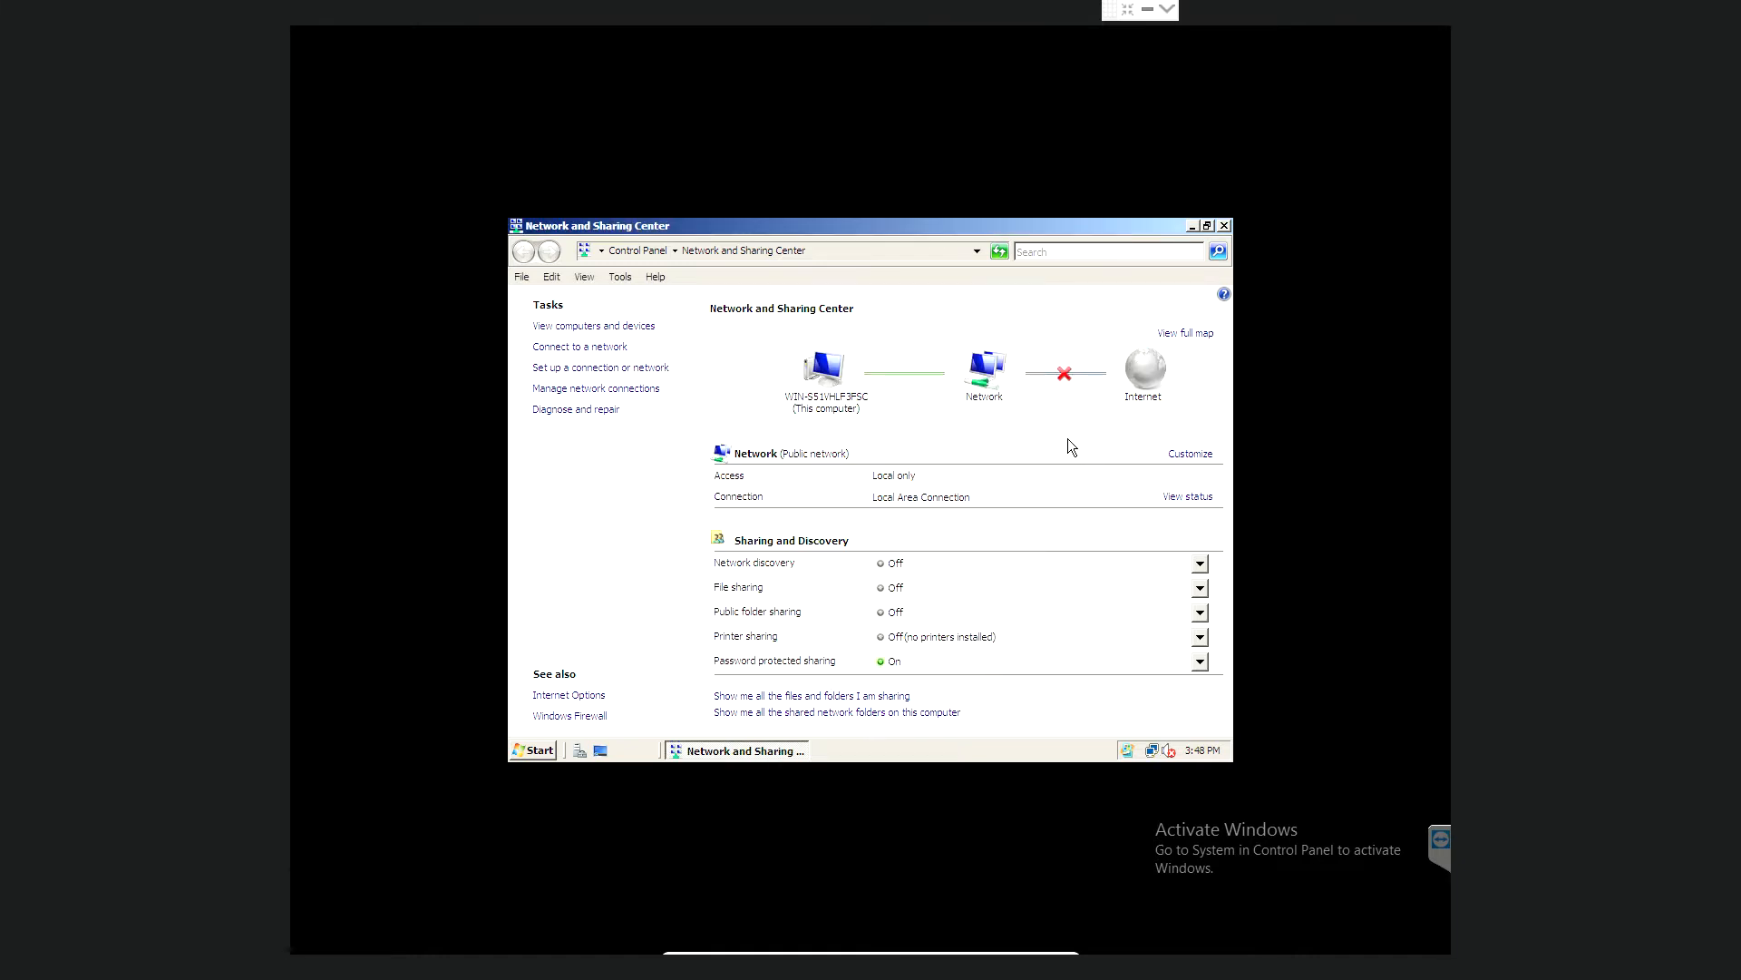
pyautogui.click(1223, 226)
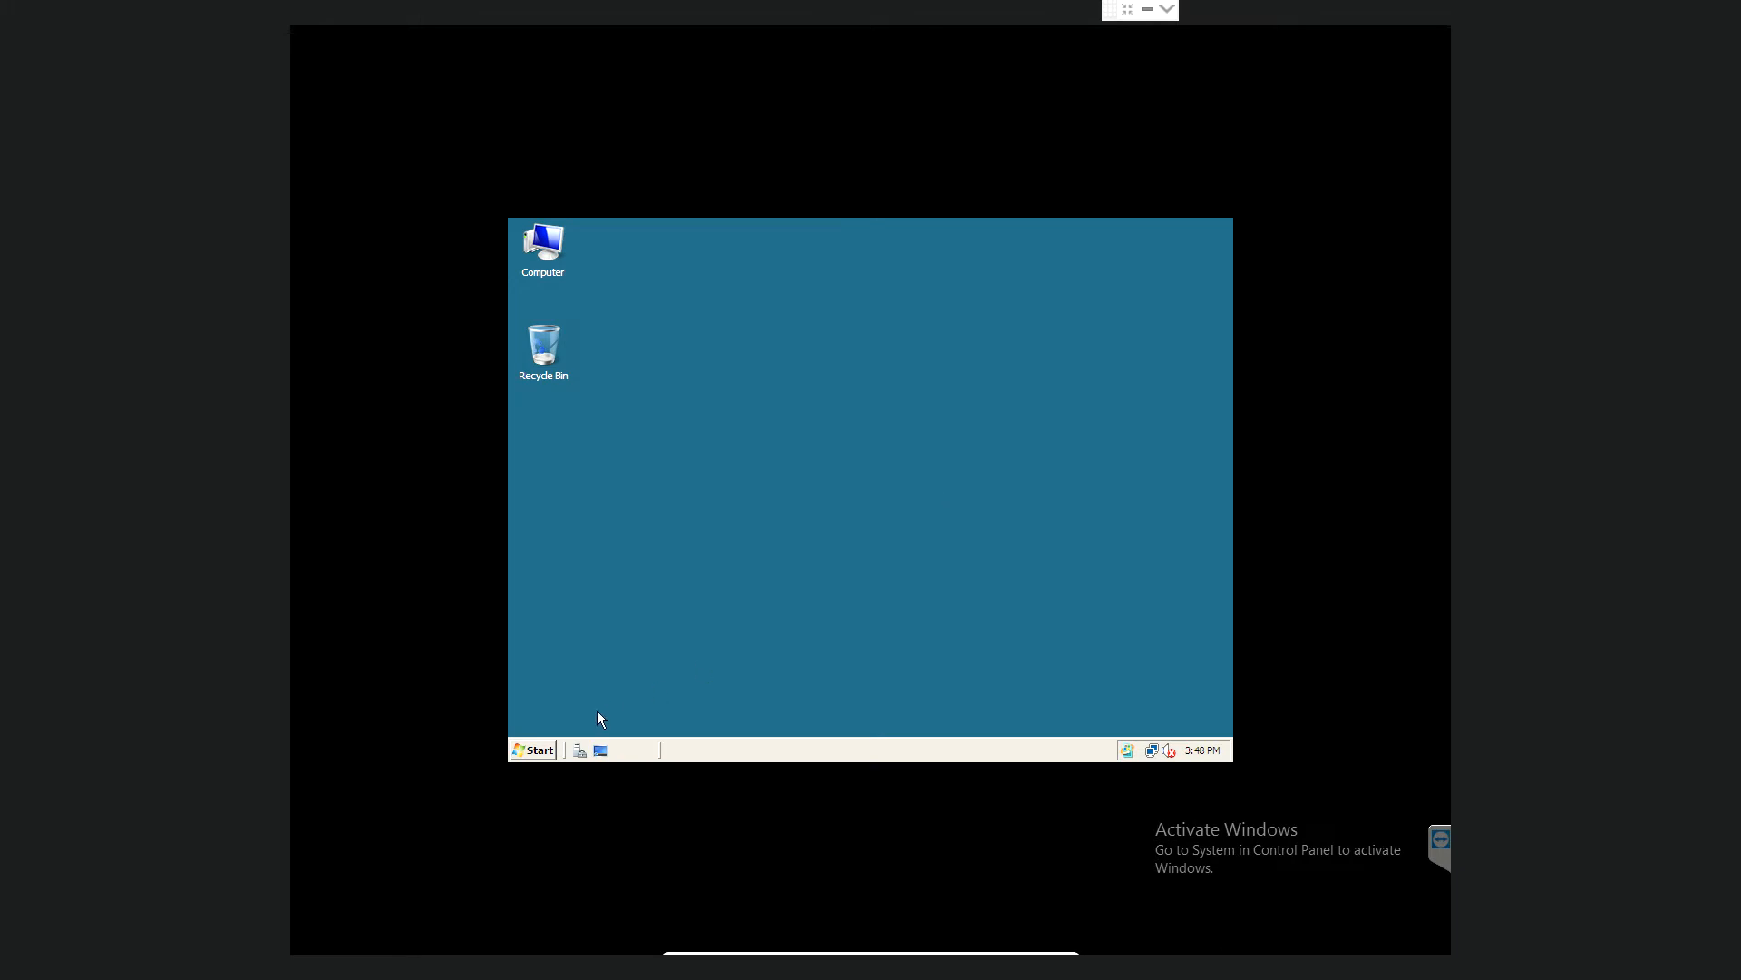
pyautogui.click(535, 750)
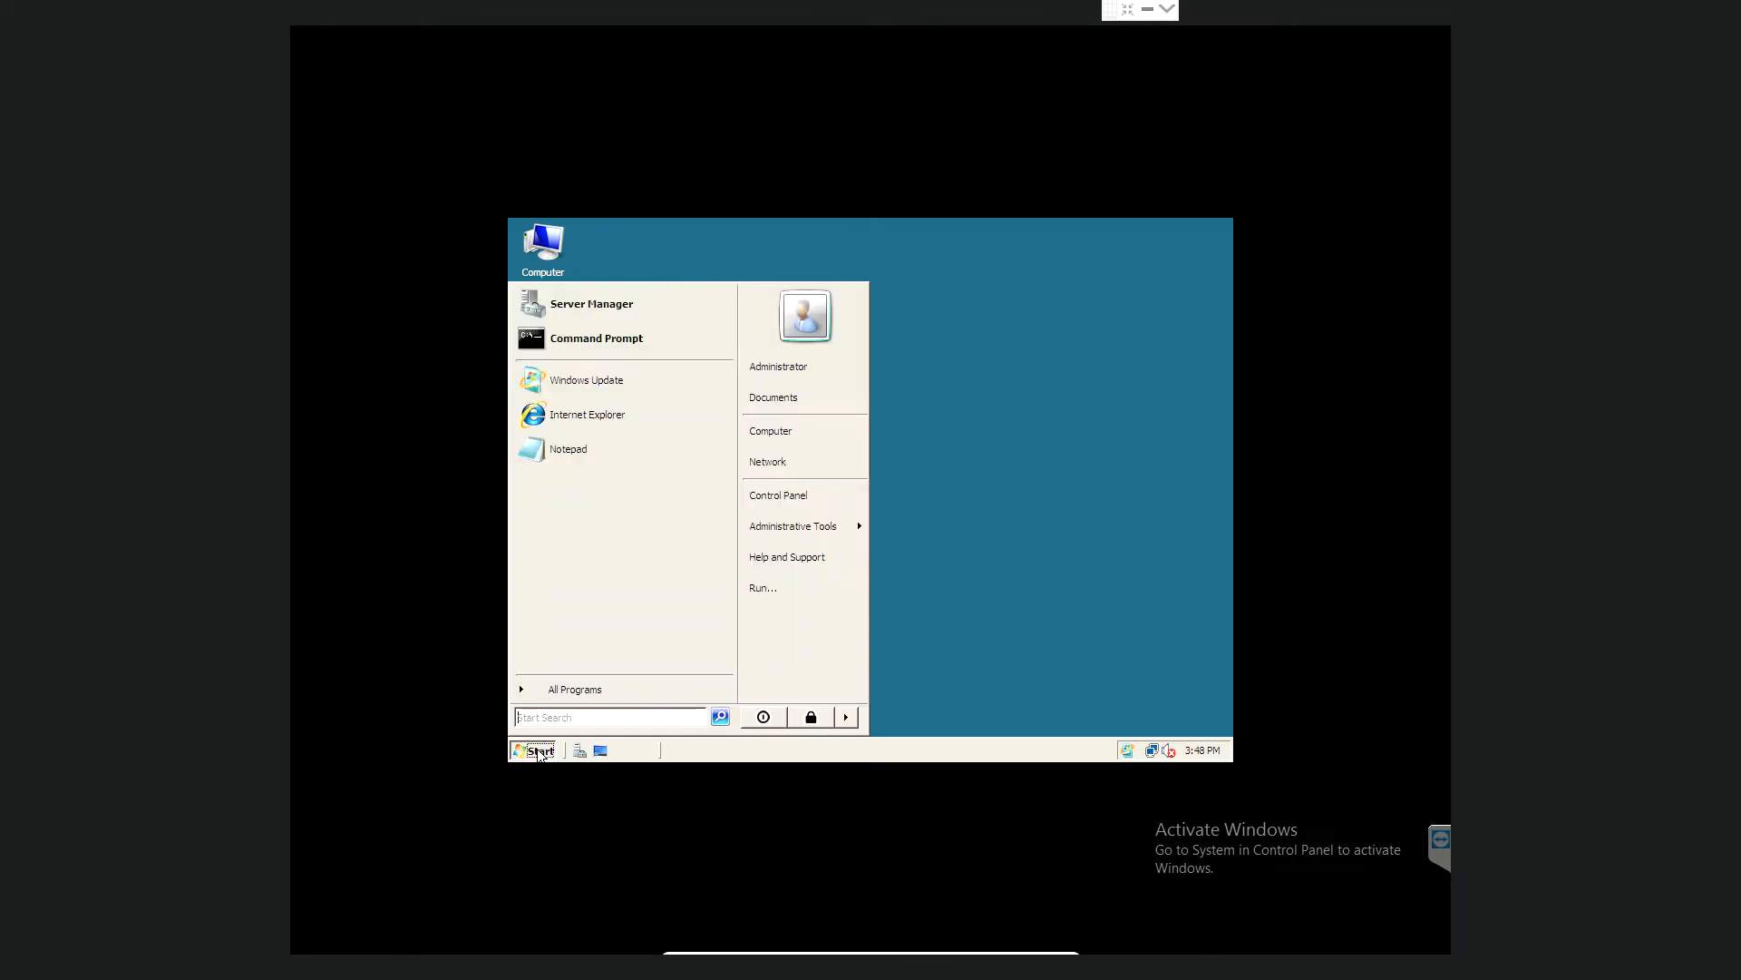
# - Run 'ping google.ie' from a cmd prompt, confirming 4 of 4 replies, then close it
pyautogui.click(762, 589)
pyautogui.write('cmd')
pyautogui.press('Return')
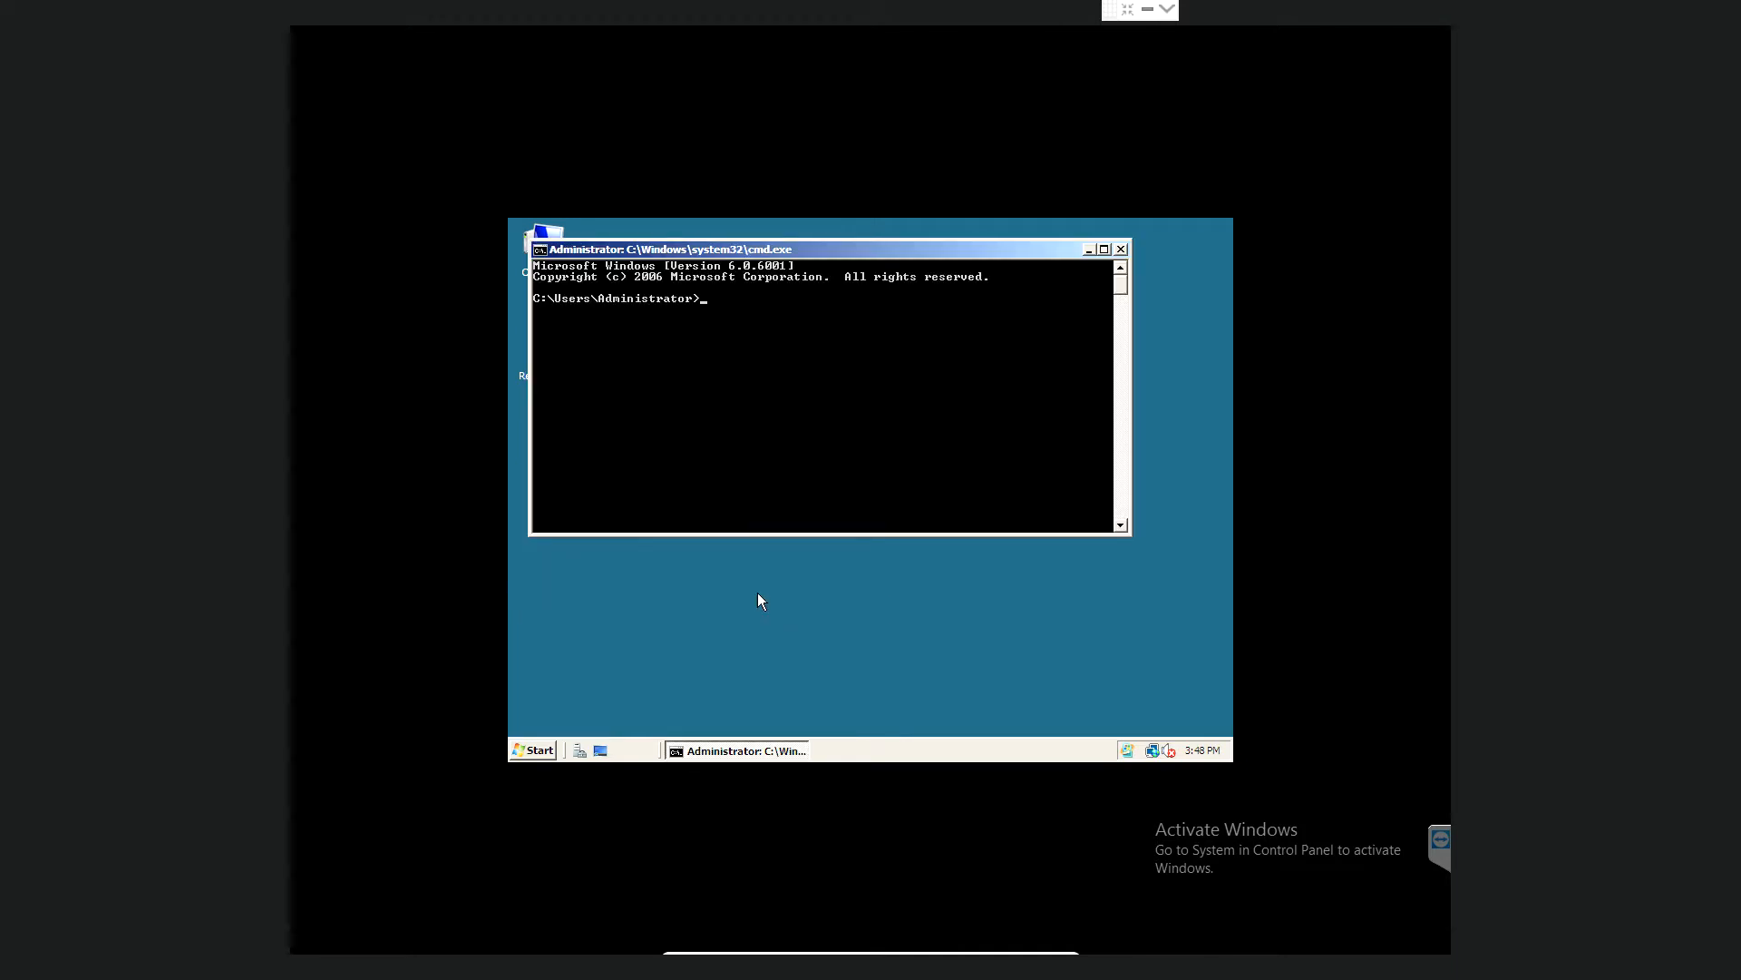
pyautogui.write('ping gool')
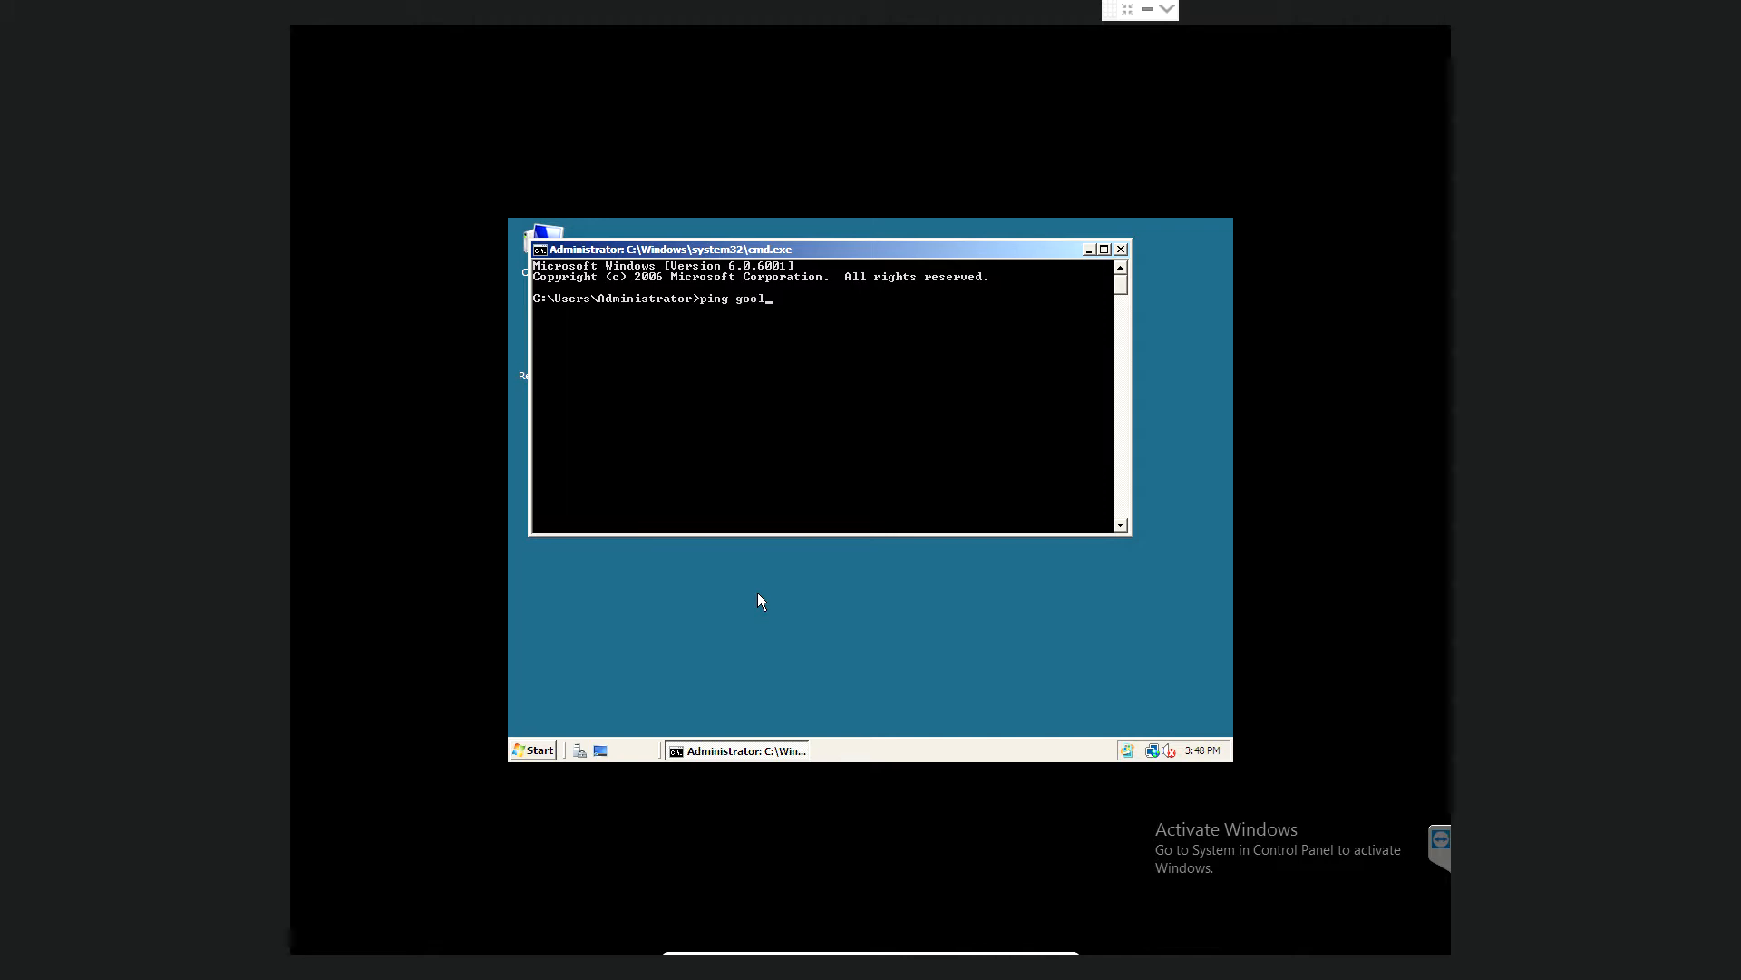
pyautogui.press('BackSpace')
pyautogui.write('g')
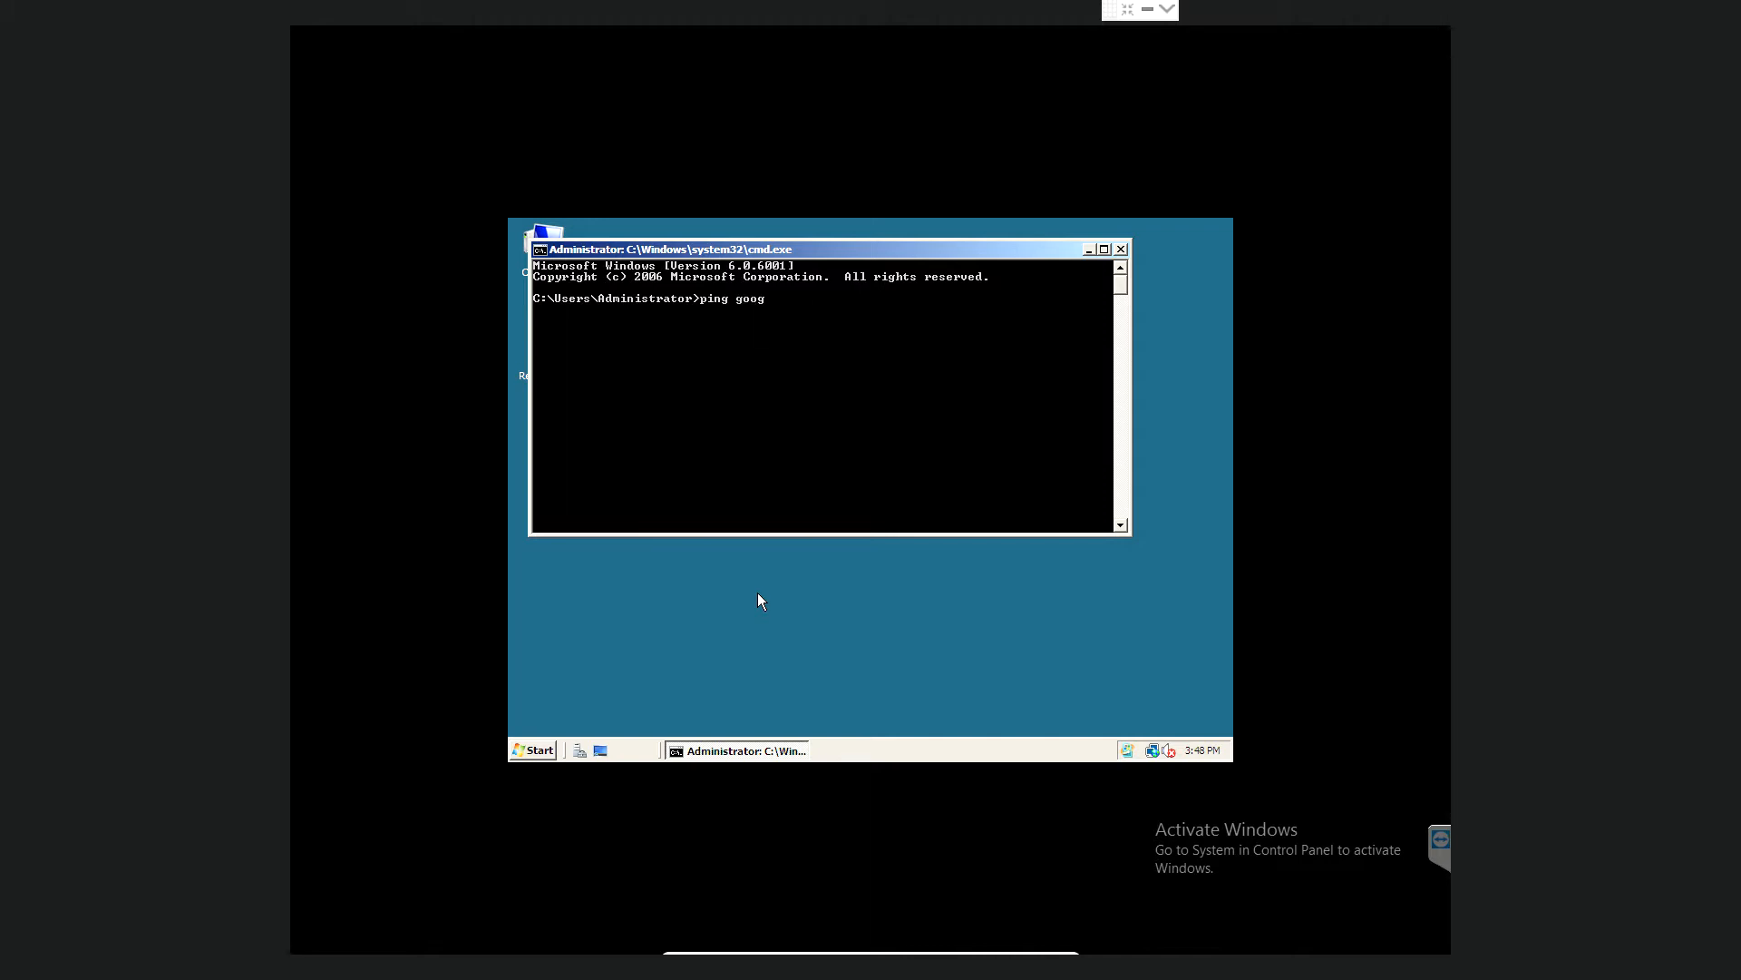
pyautogui.write('le.ie')
pyautogui.press('Return')
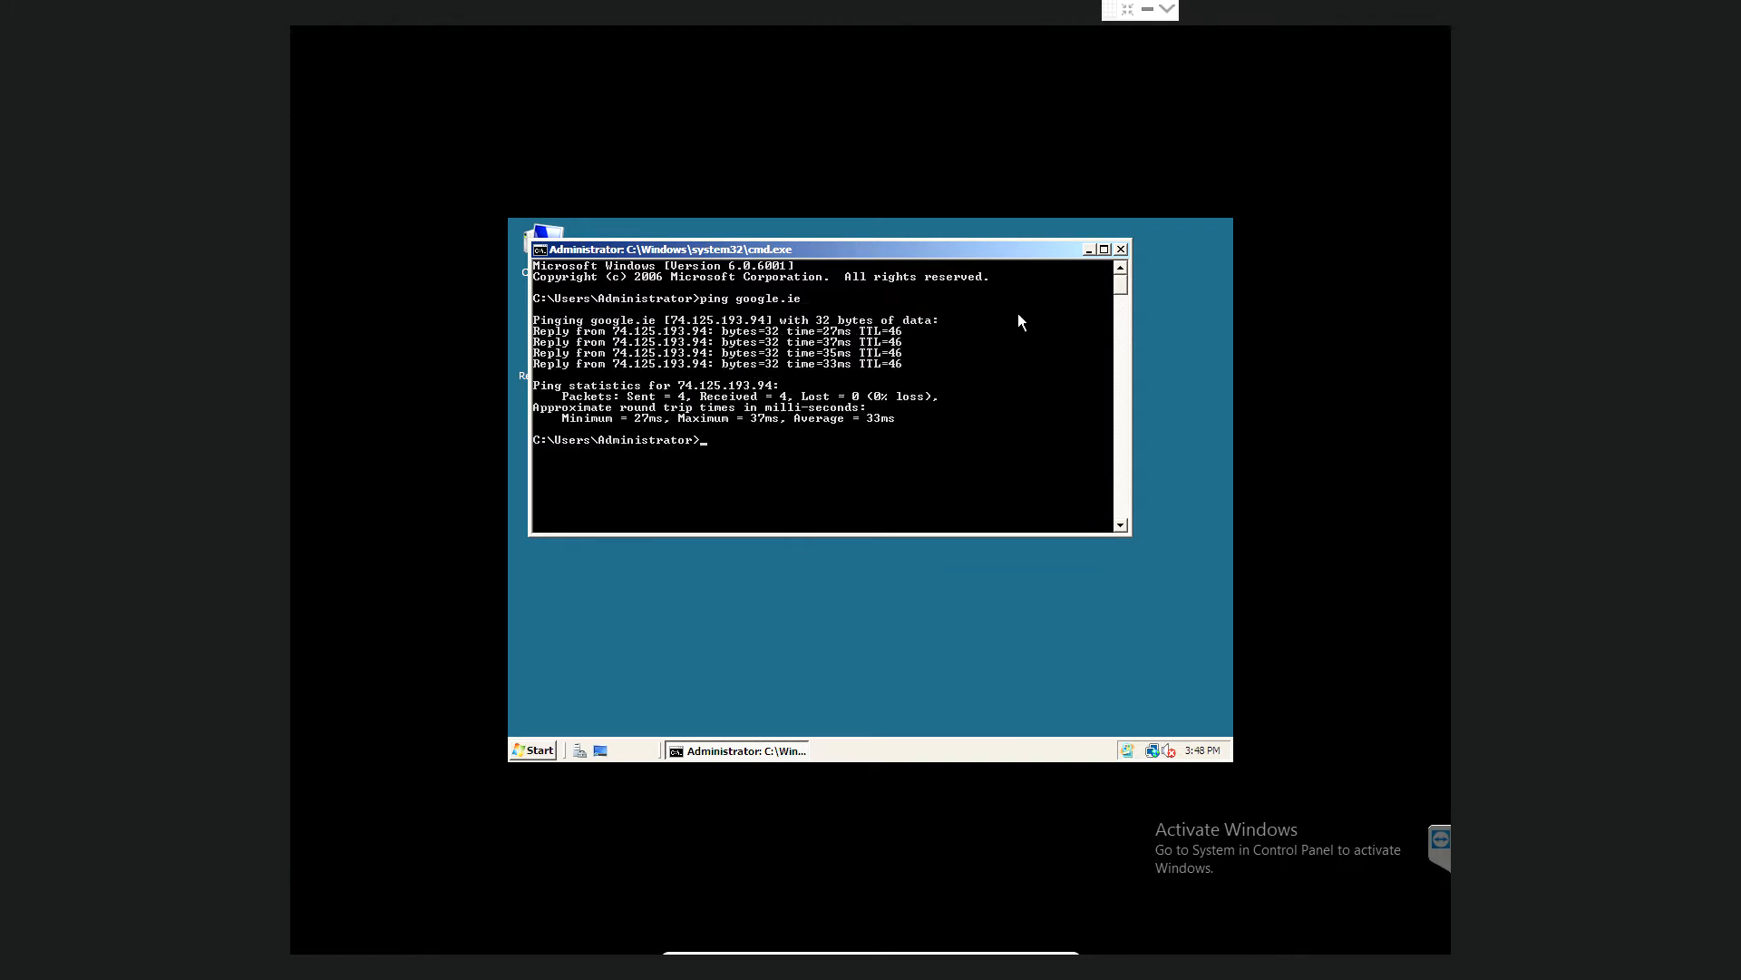
pyautogui.click(1122, 249)
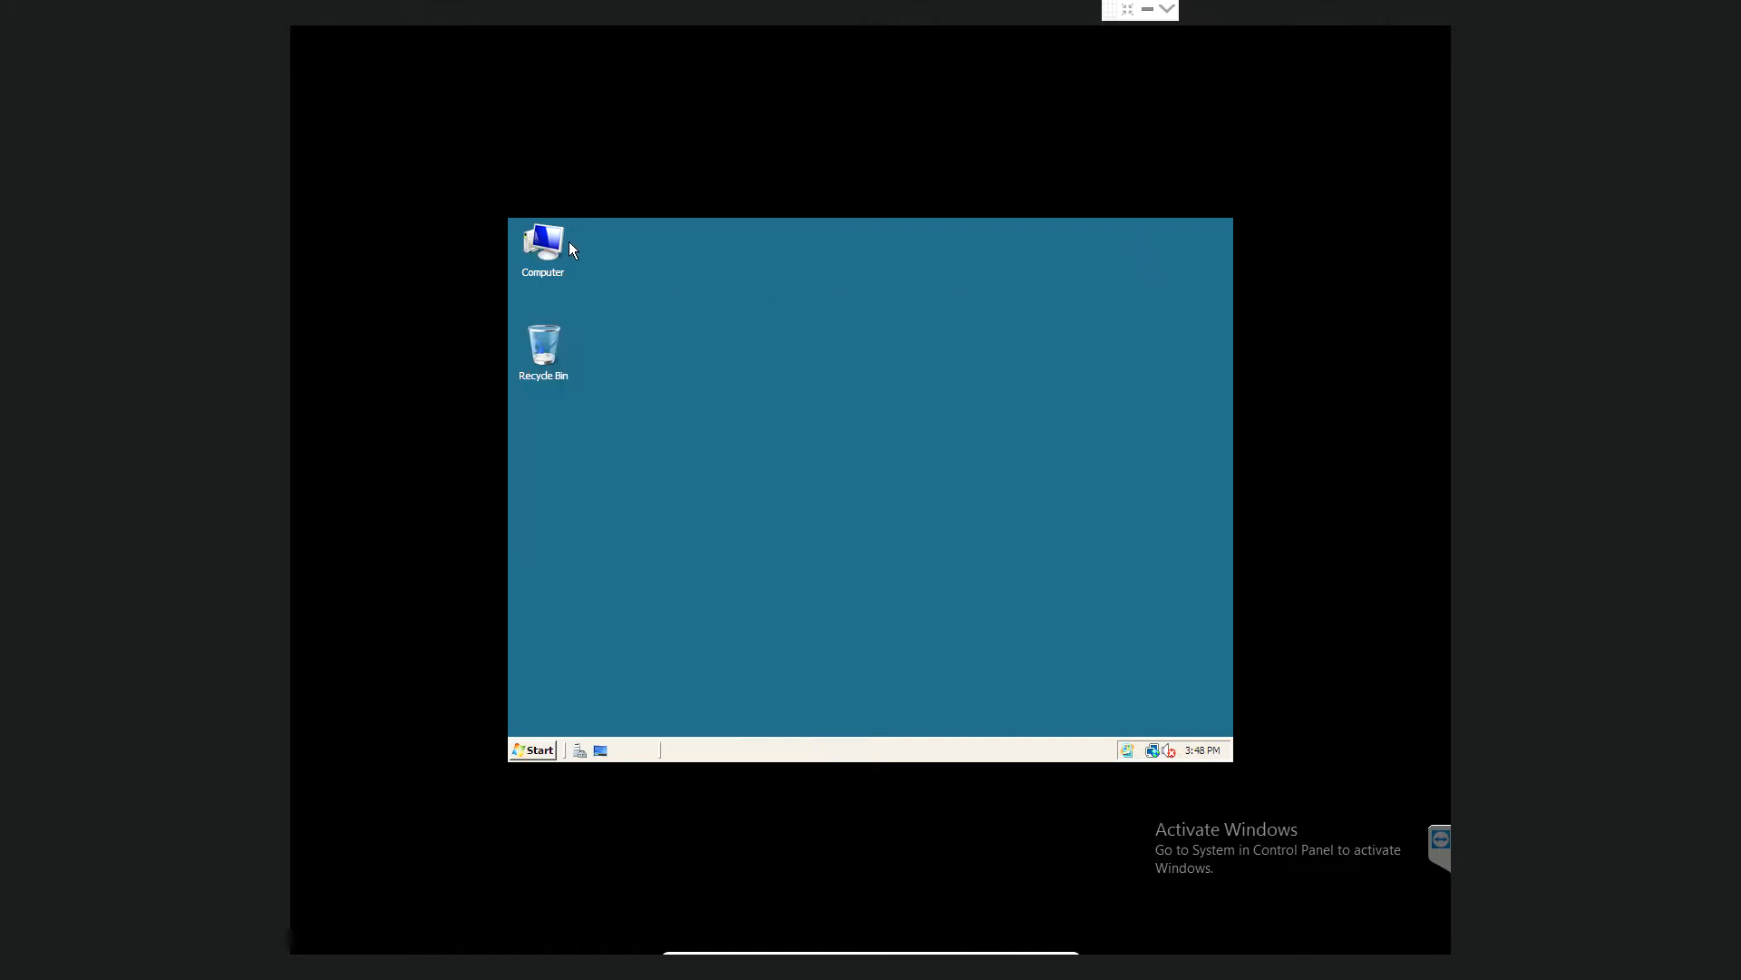
# - Show the Computer Name tab of System Properties via Computer's Properties and Advanced system settings
pyautogui.rightClick(546, 243)
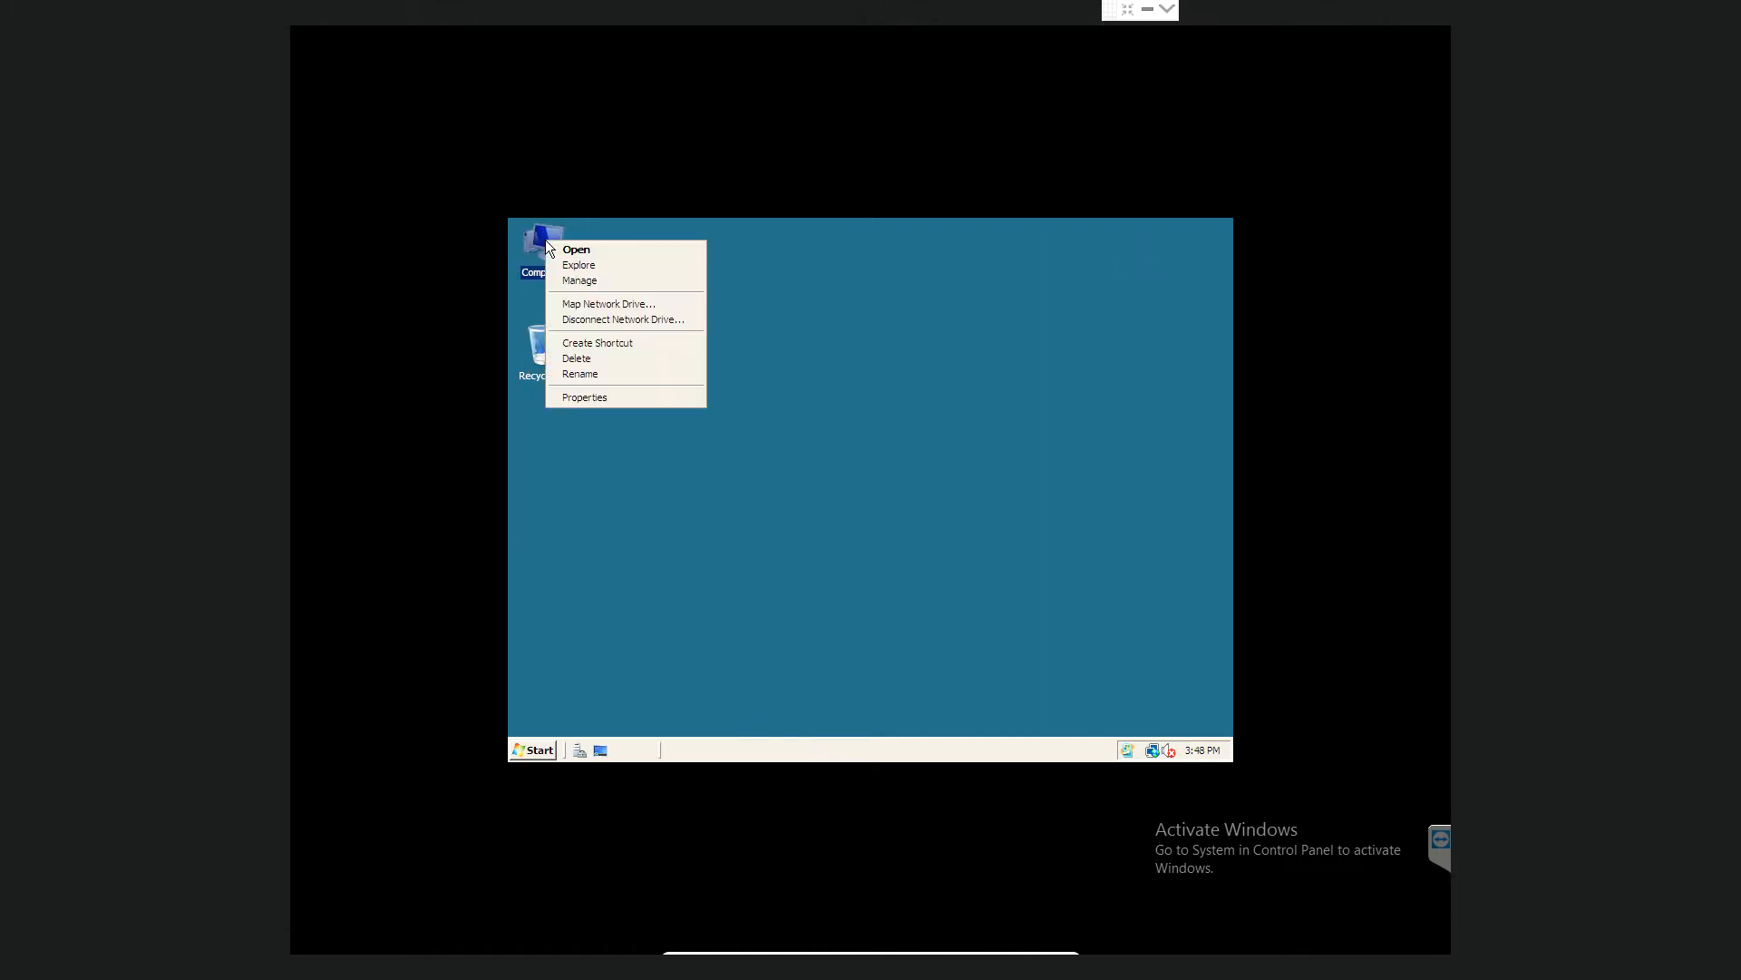
pyautogui.click(599, 398)
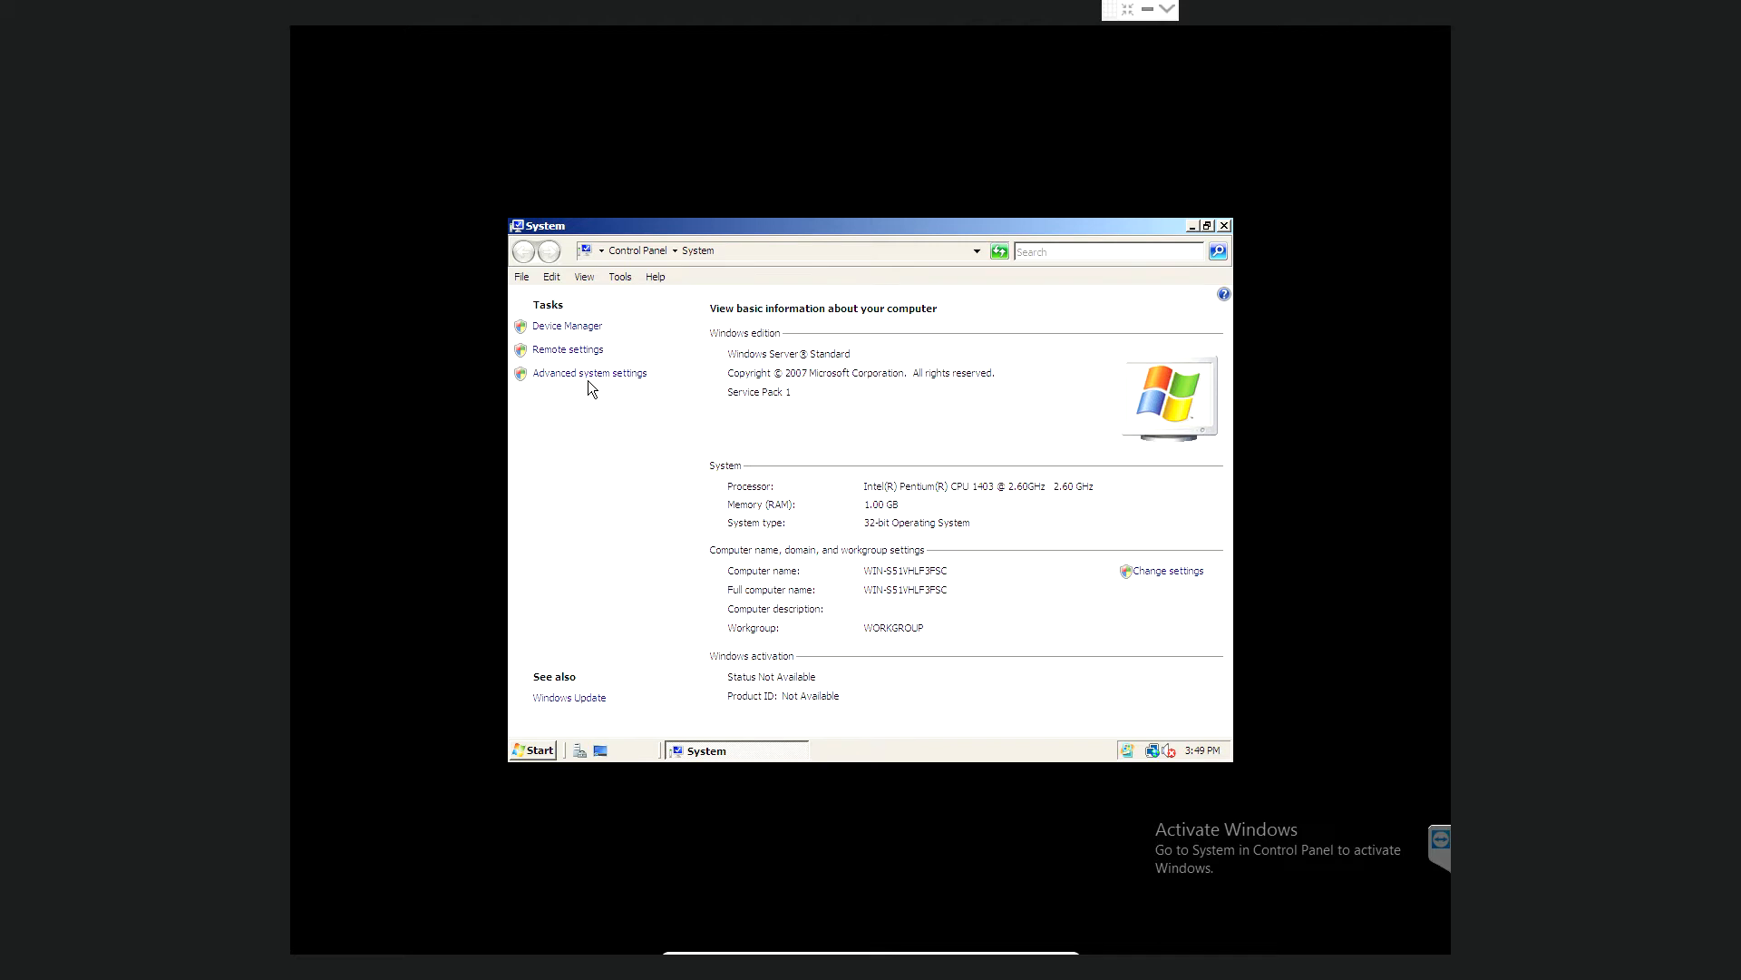
pyautogui.click(592, 372)
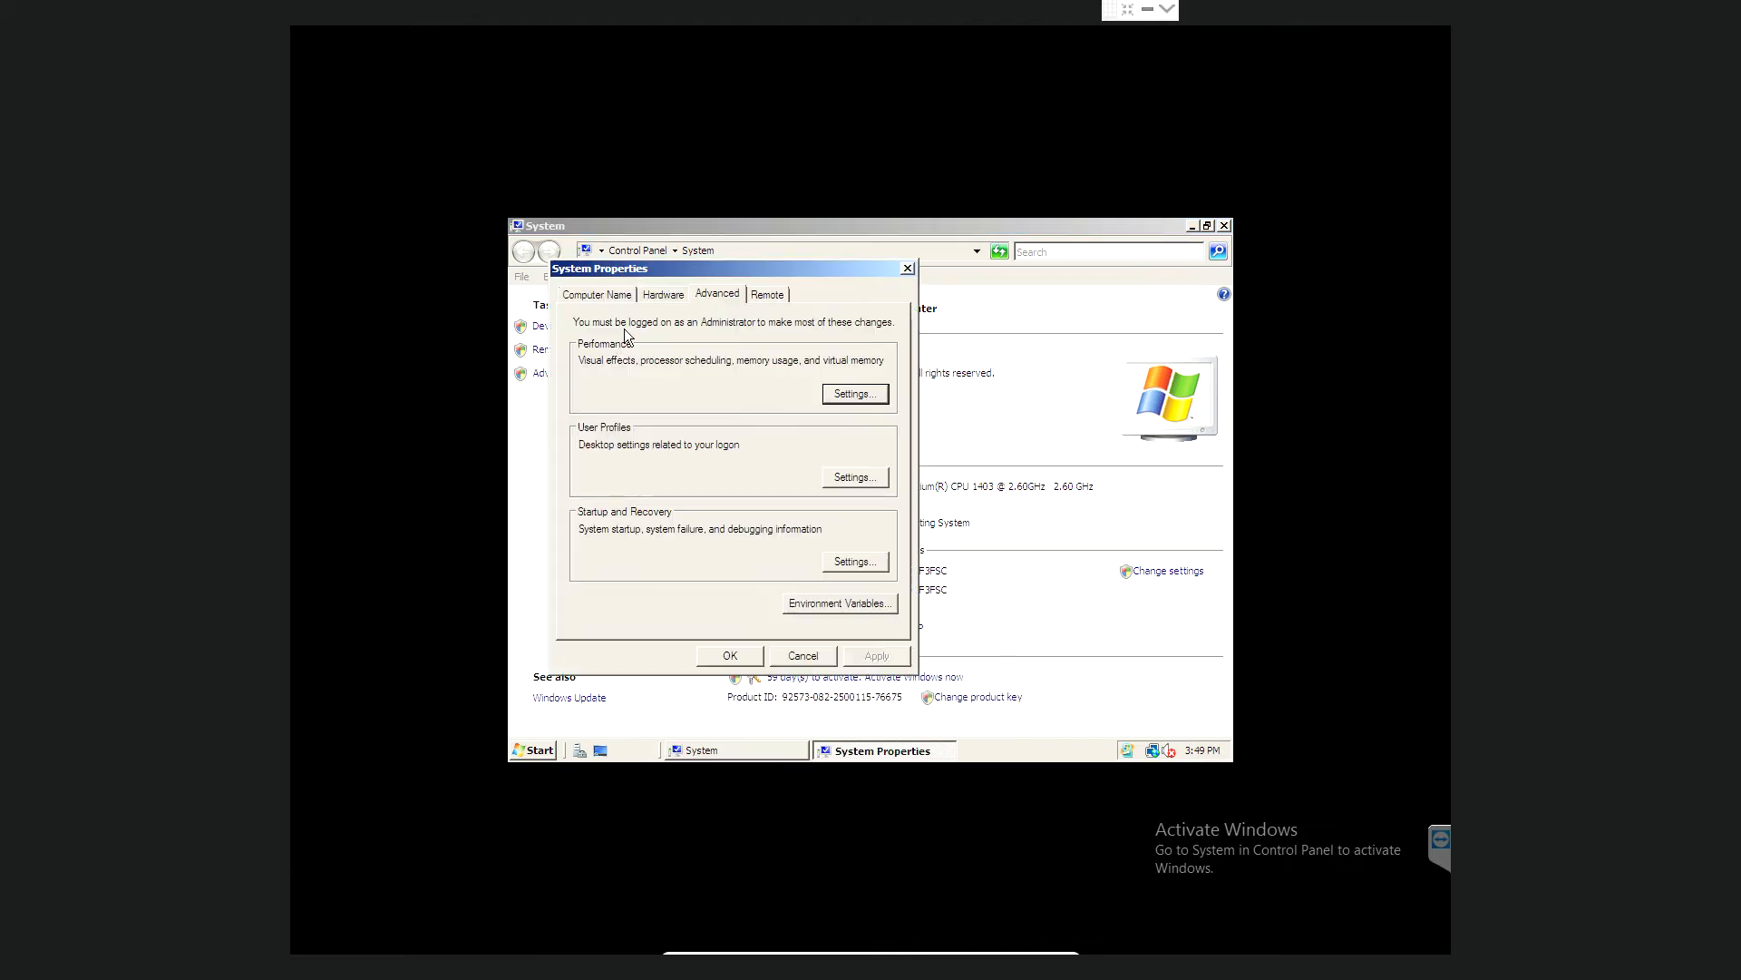
pyautogui.click(591, 297)
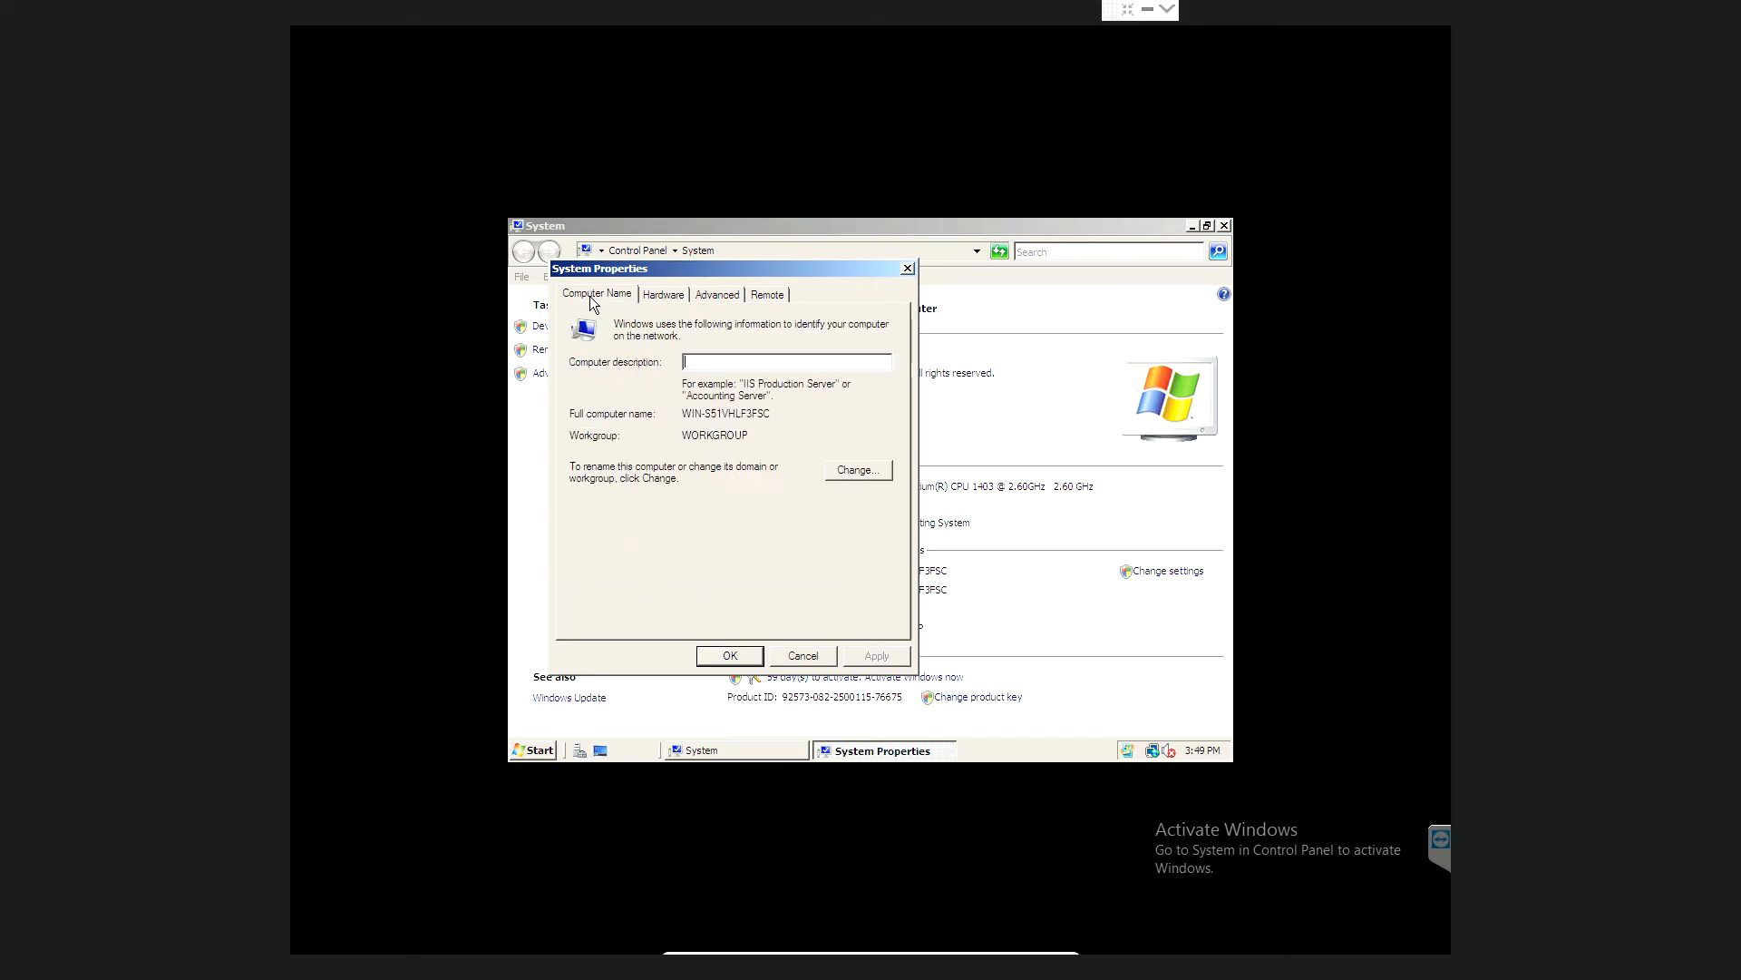
# - Enter the computer description 'Server' and change the computer name to Server1
pyautogui.click(751, 362)
pyautogui.write('Server1')
pyautogui.click(853, 471)
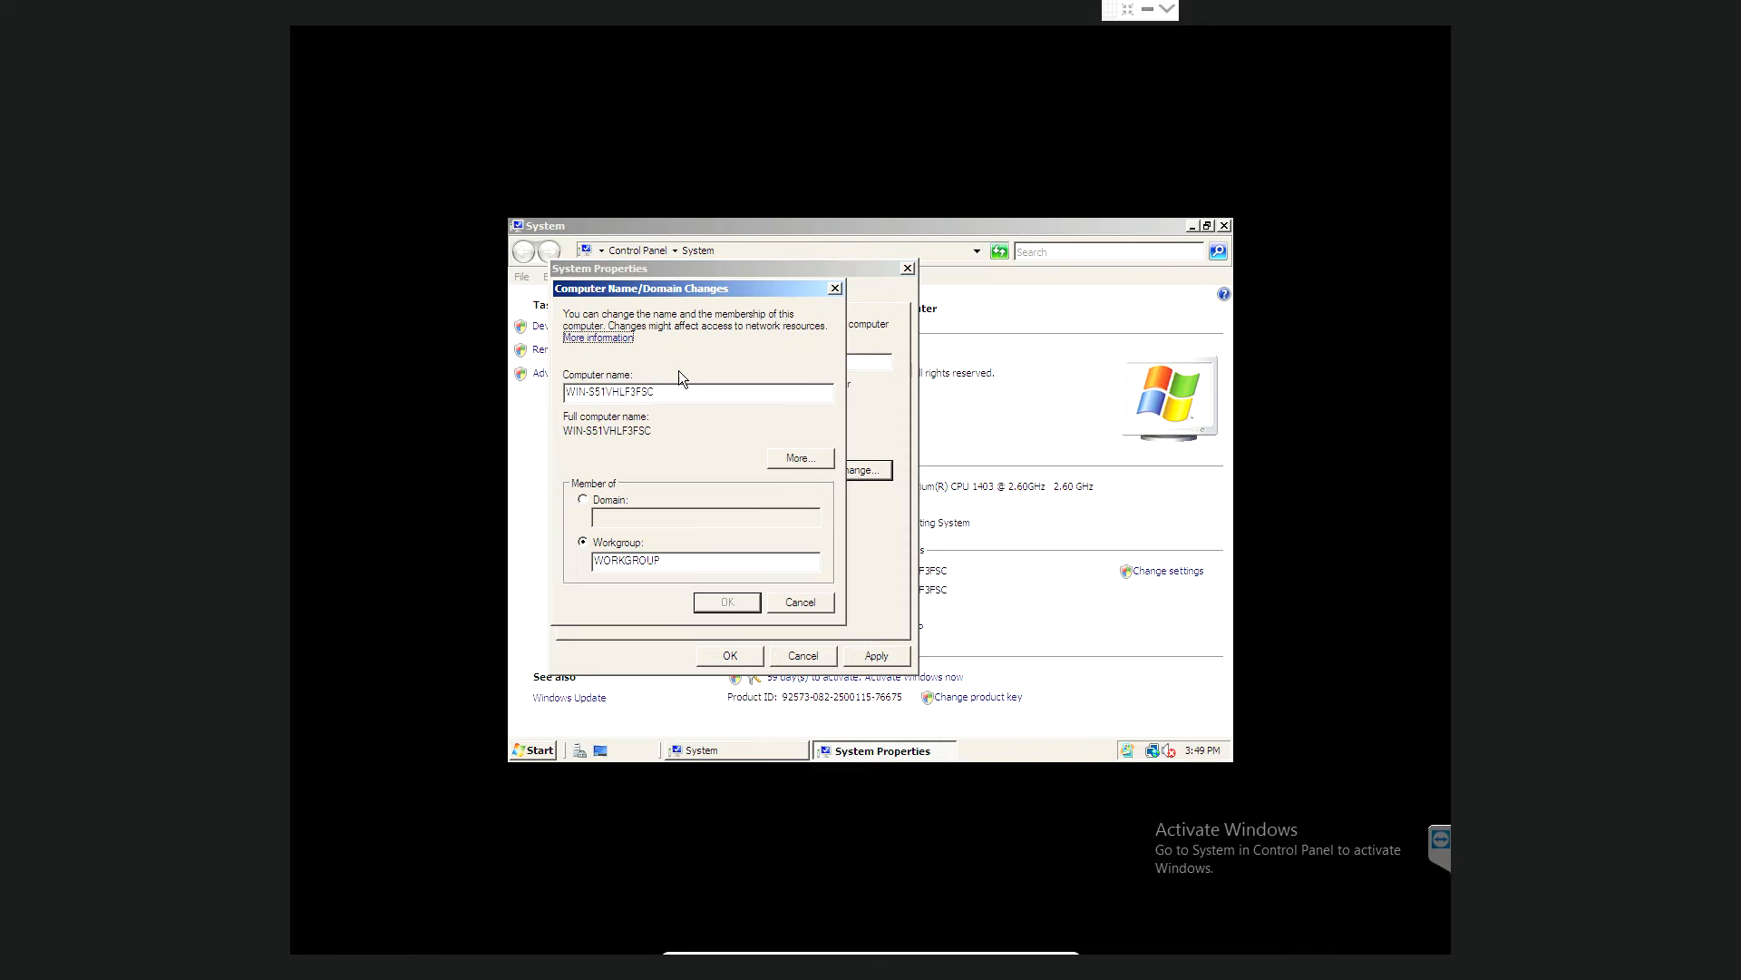
pyautogui.click(676, 396)
pyautogui.press('BackSpace')
pyautogui.press('BackSpace')
pyautogui.press('BackSpace')
pyautogui.press('BackSpace')
pyautogui.press('BackSpace')
pyautogui.press('BackSpace')
pyautogui.press('BackSpace')
pyautogui.press('BackSpace')
pyautogui.press('BackSpace')
pyautogui.press('BackSpace')
pyautogui.press('BackSpace')
pyautogui.press('BackSpace')
pyautogui.press('BackSpace')
pyautogui.press('BackSpace')
pyautogui.press('BackSpace')
pyautogui.write('Server1')
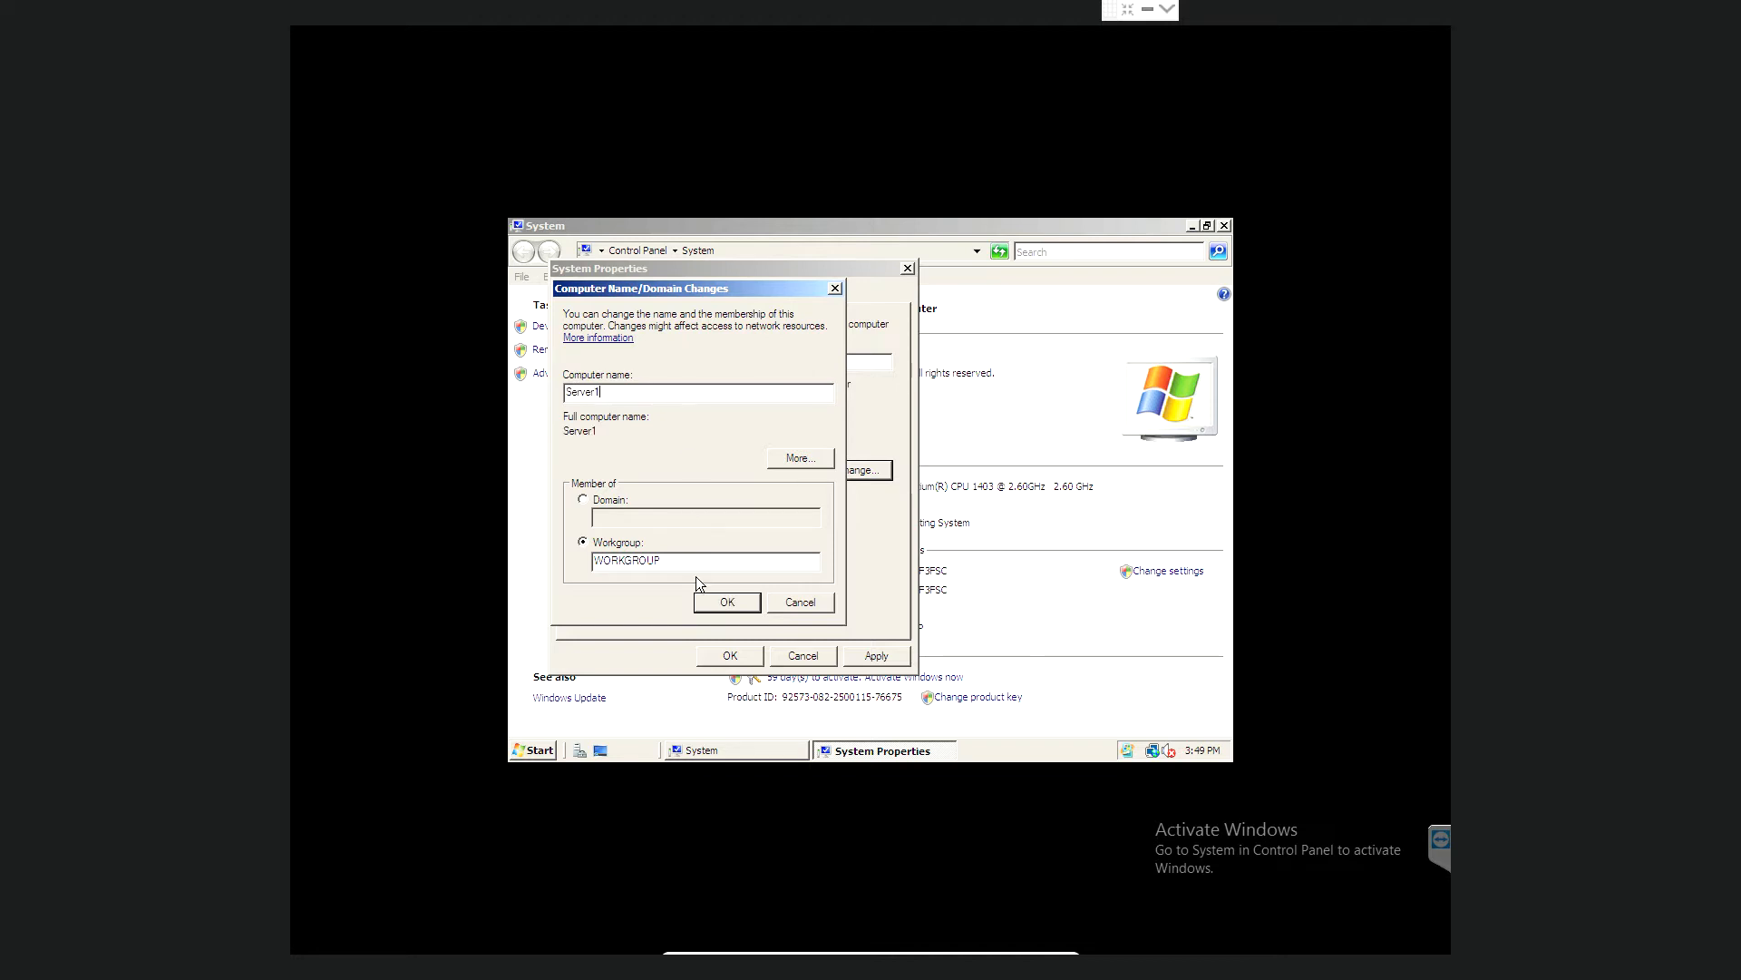
pyautogui.click(723, 603)
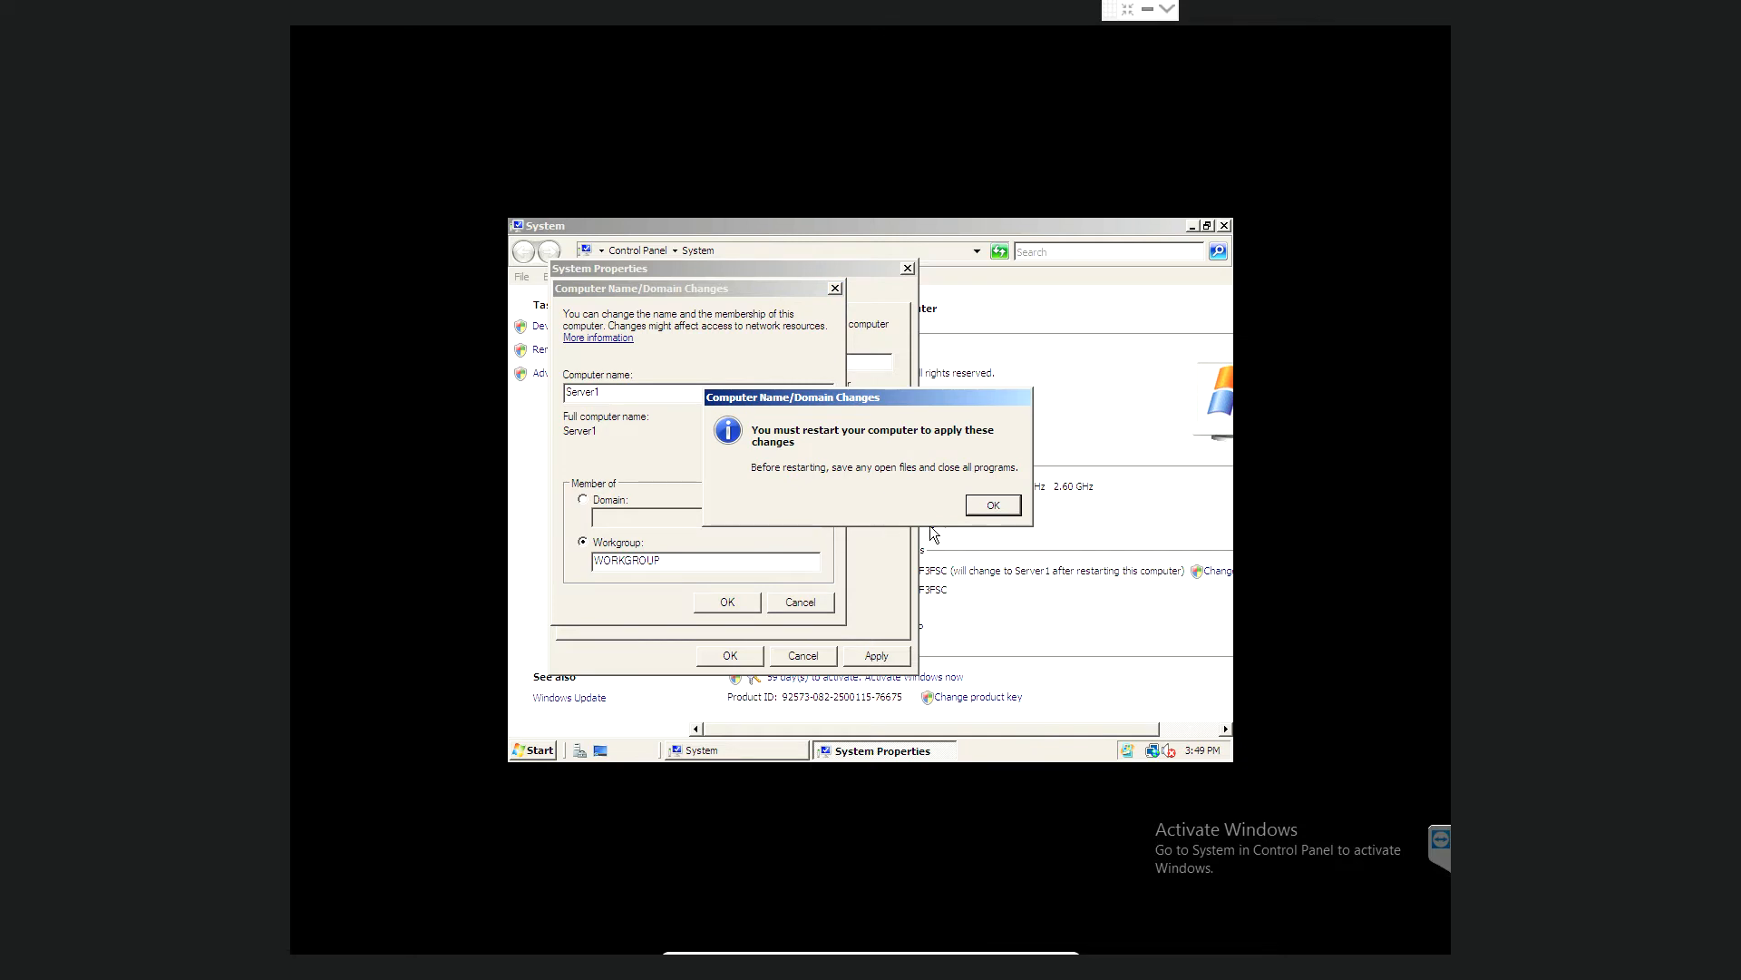
# - Acknowledge the restart notice, apply the name change, and restart the server now
pyautogui.click(995, 505)
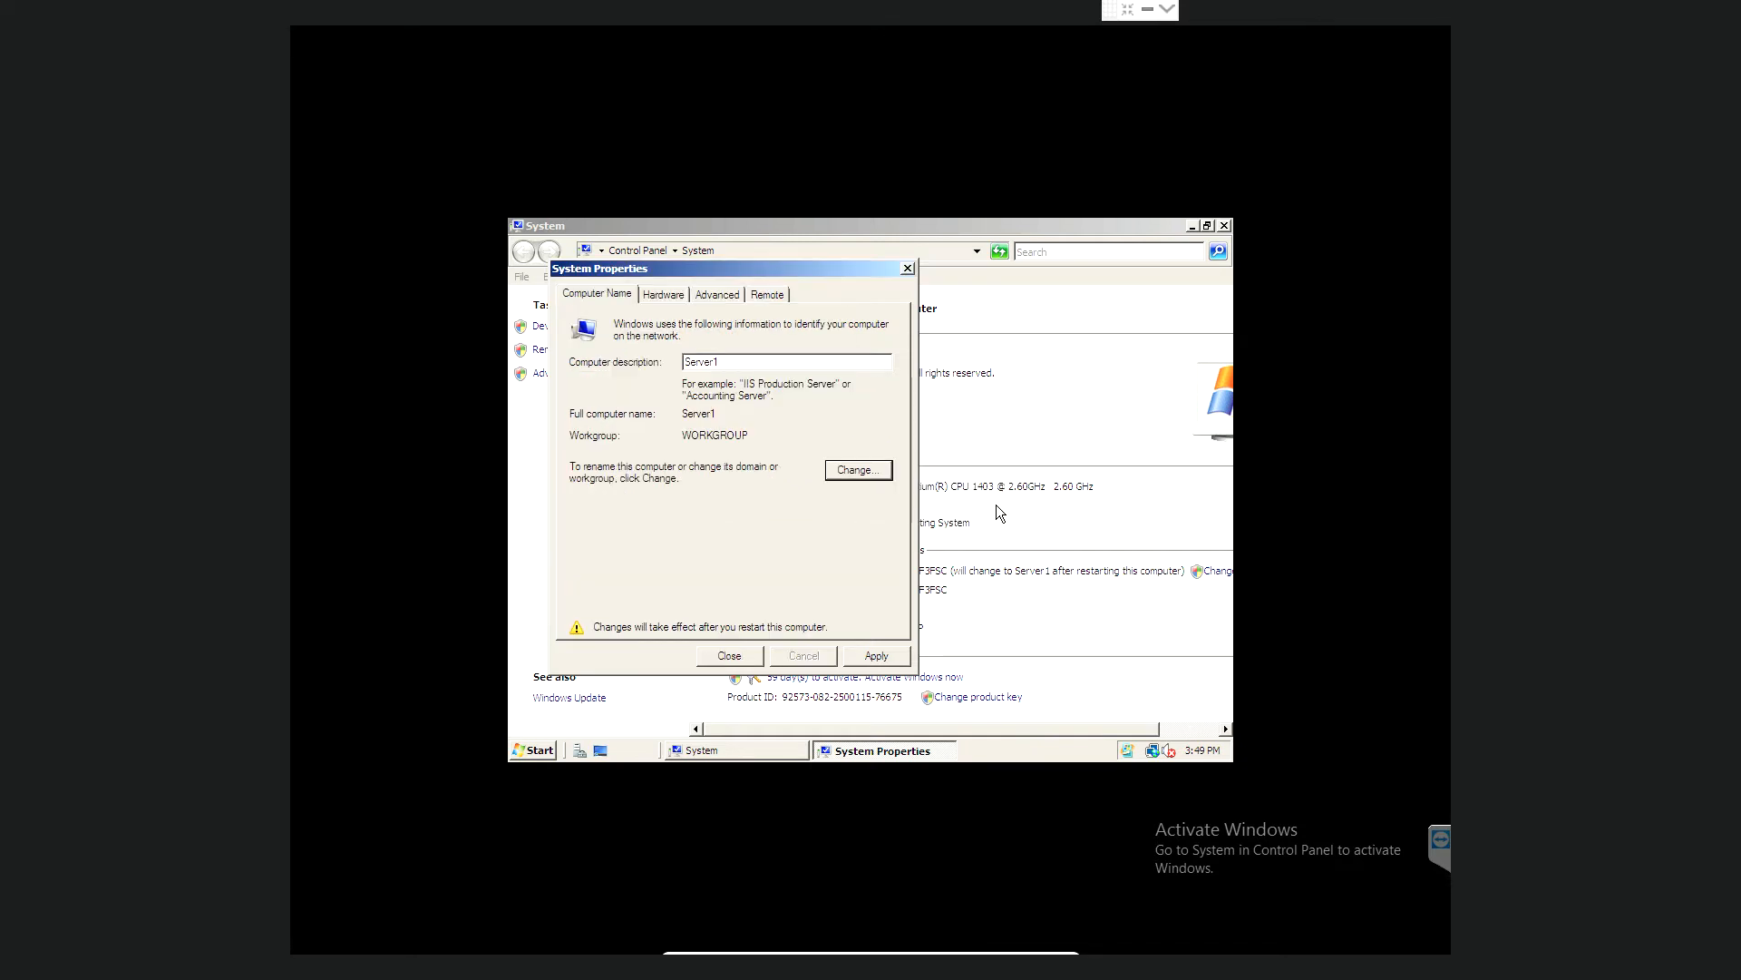
pyautogui.click(878, 655)
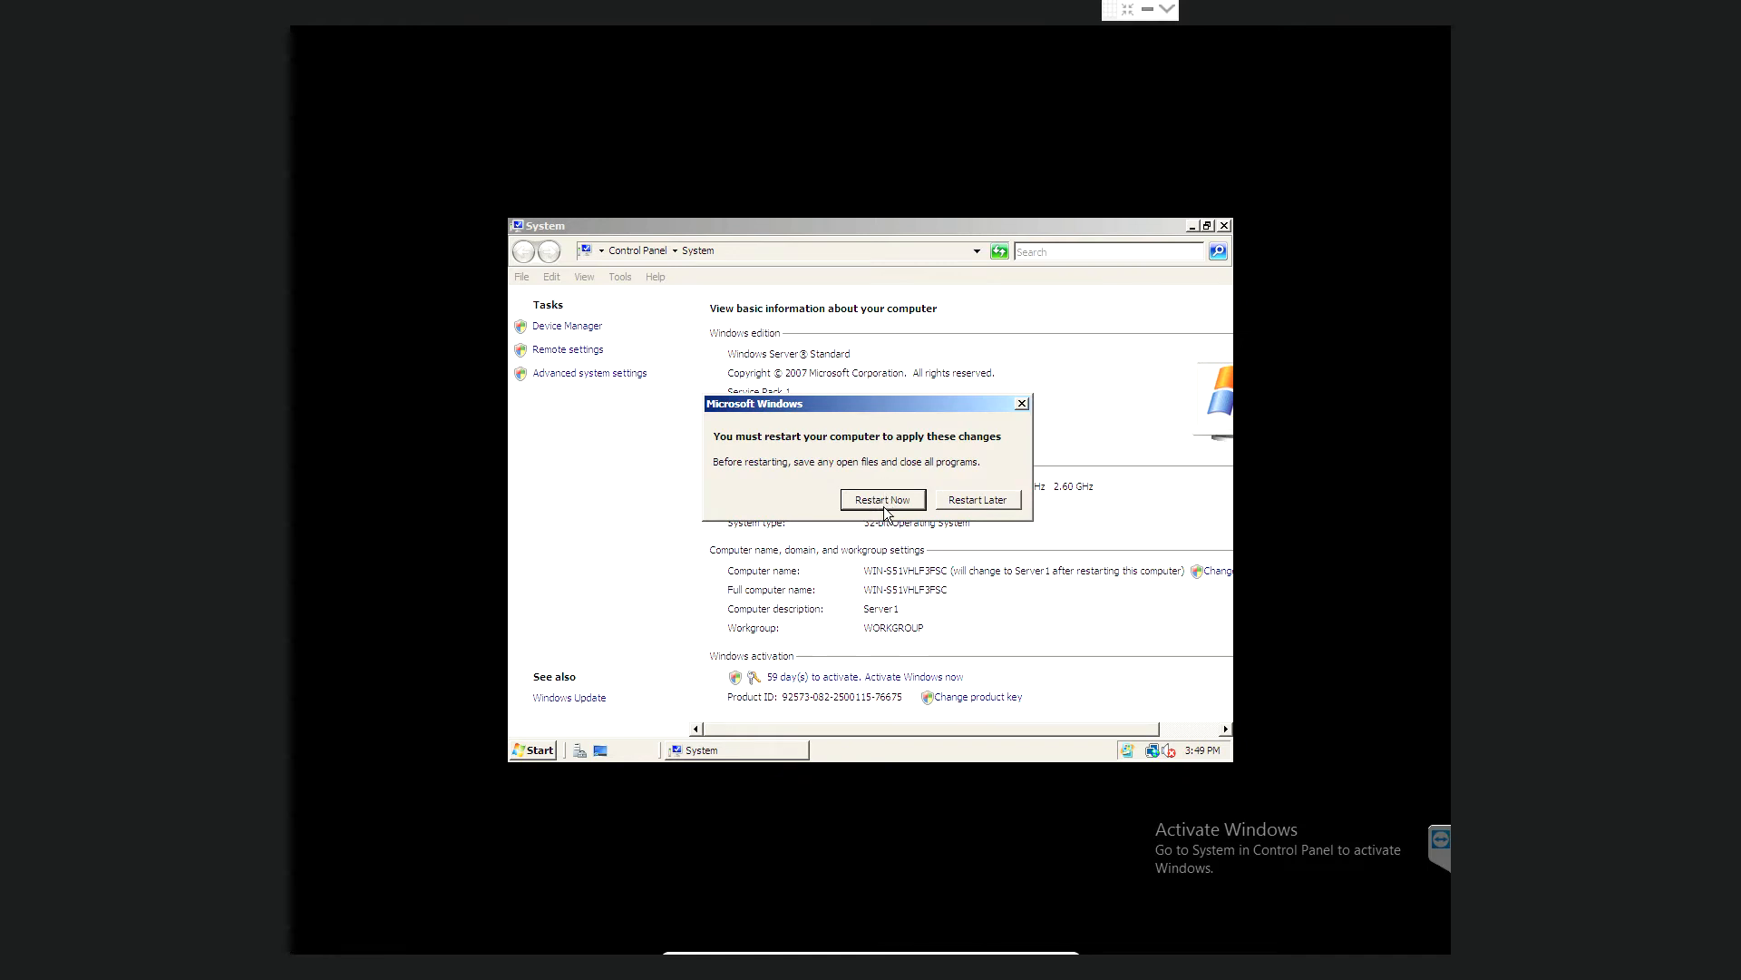
pyautogui.click(884, 501)
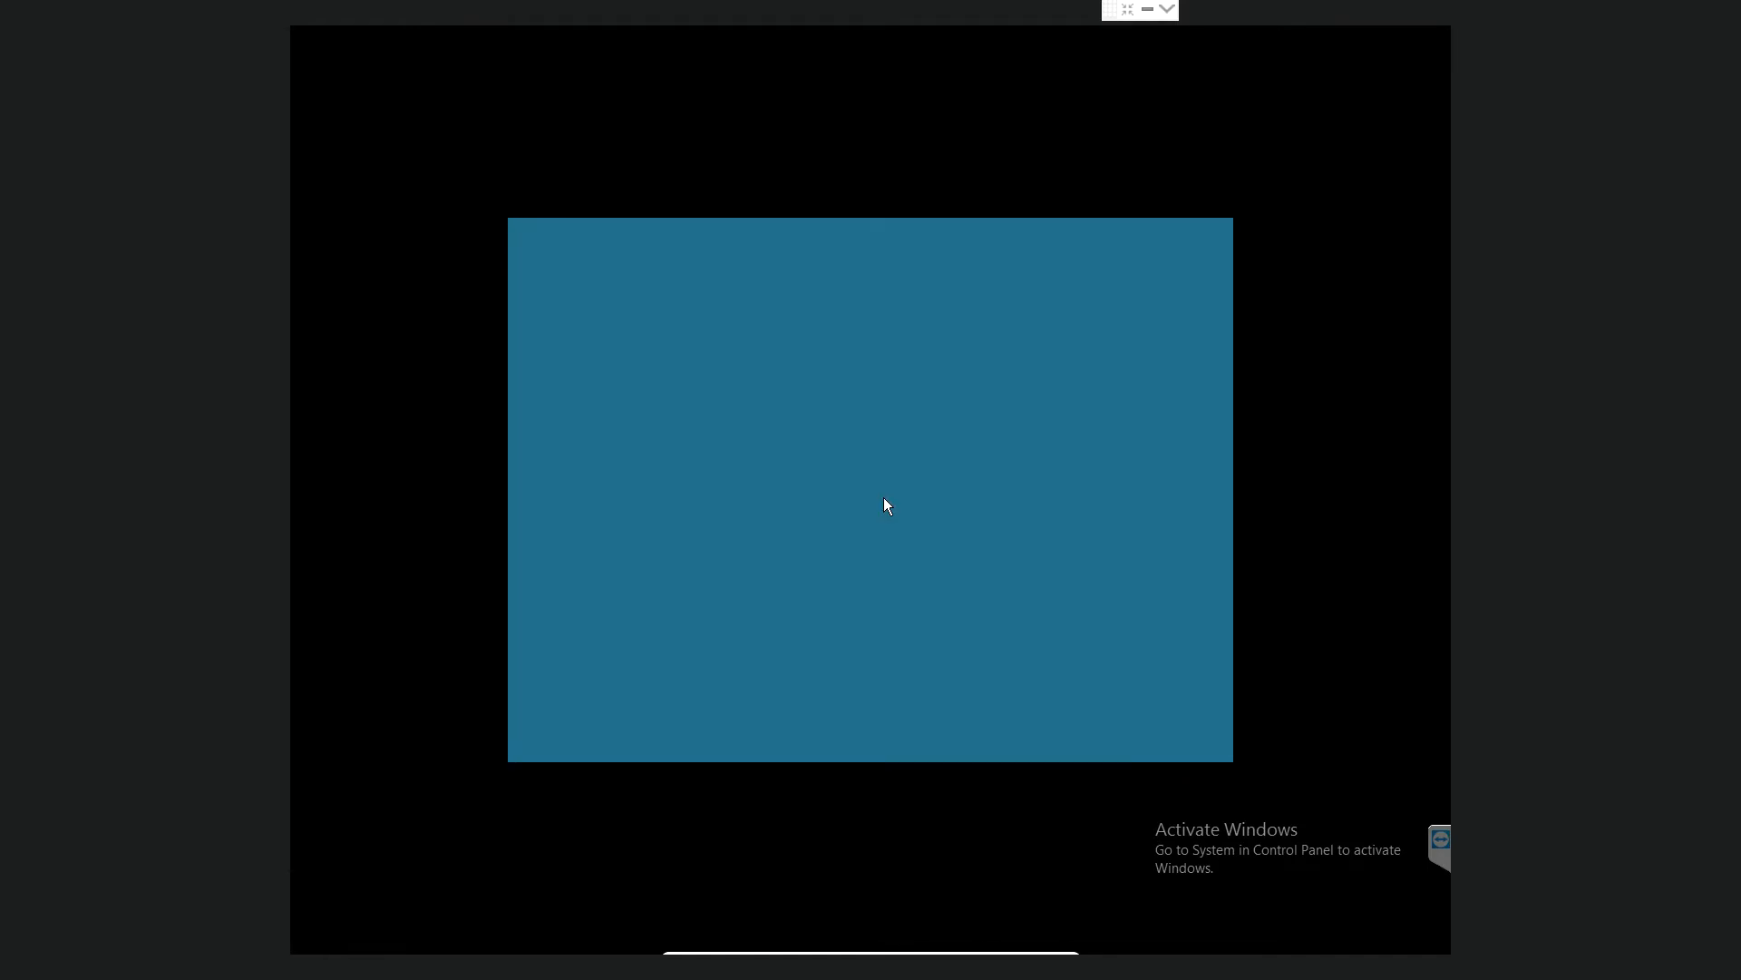
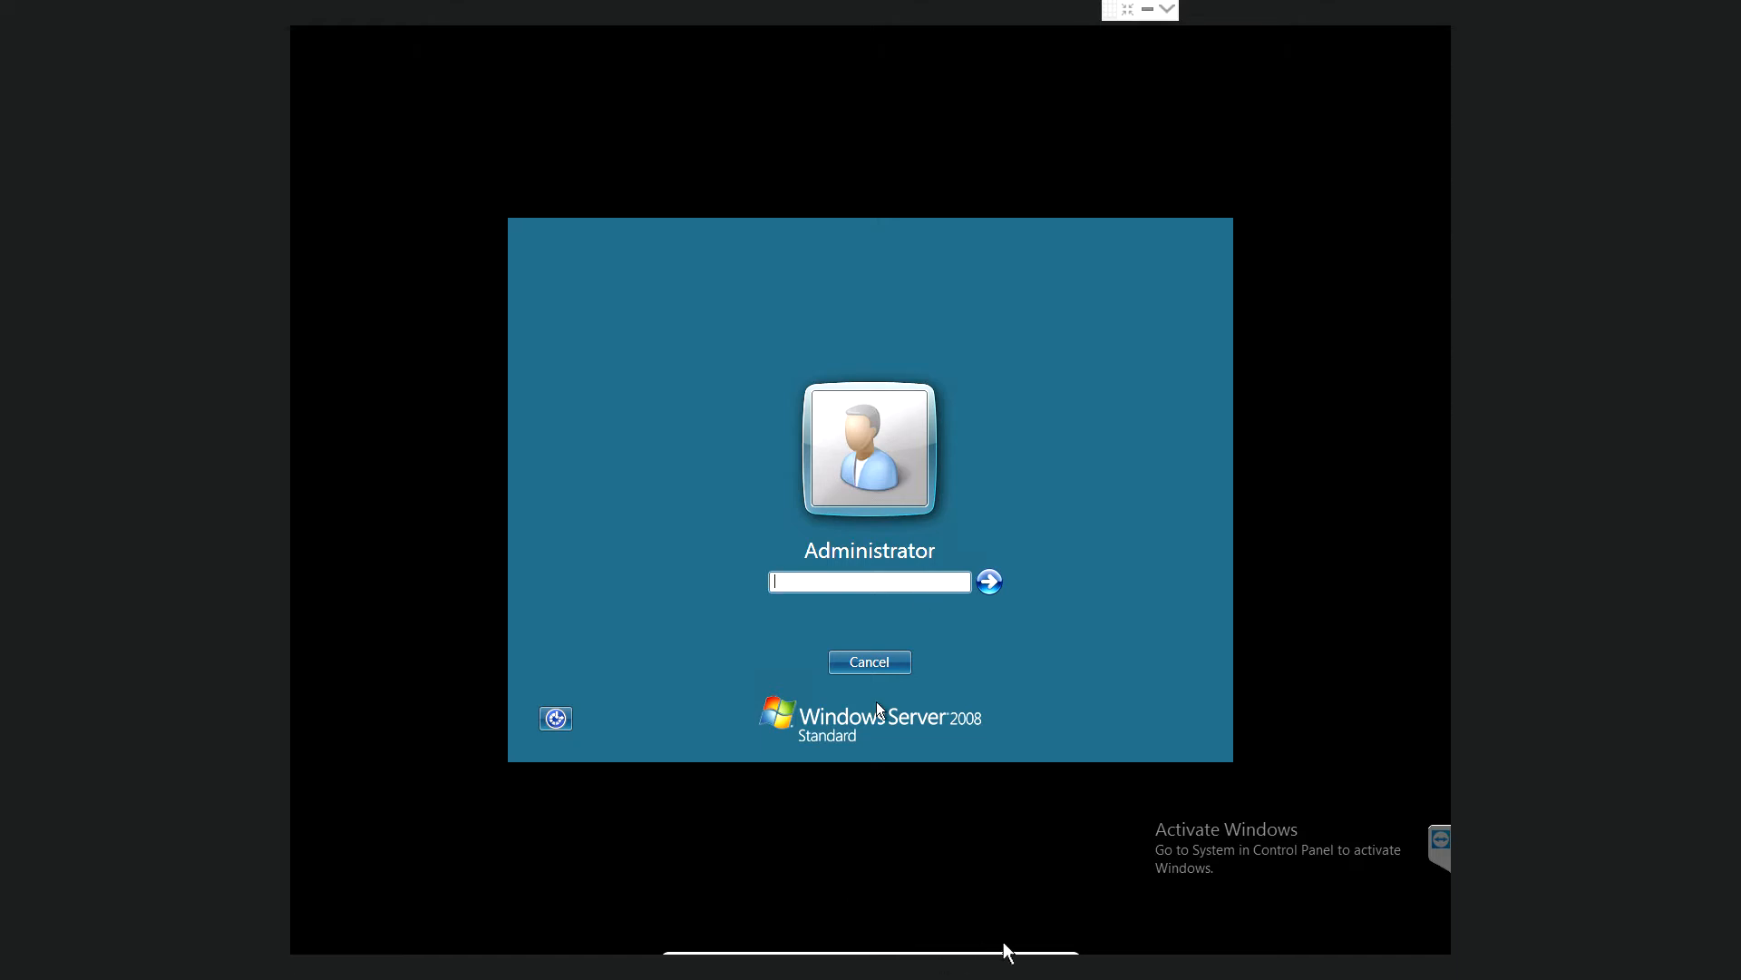
# - Send Ctrl-Alt-Del to the guest and sign in as Administrator with the account password
pyautogui.moveTo(1075, 963)
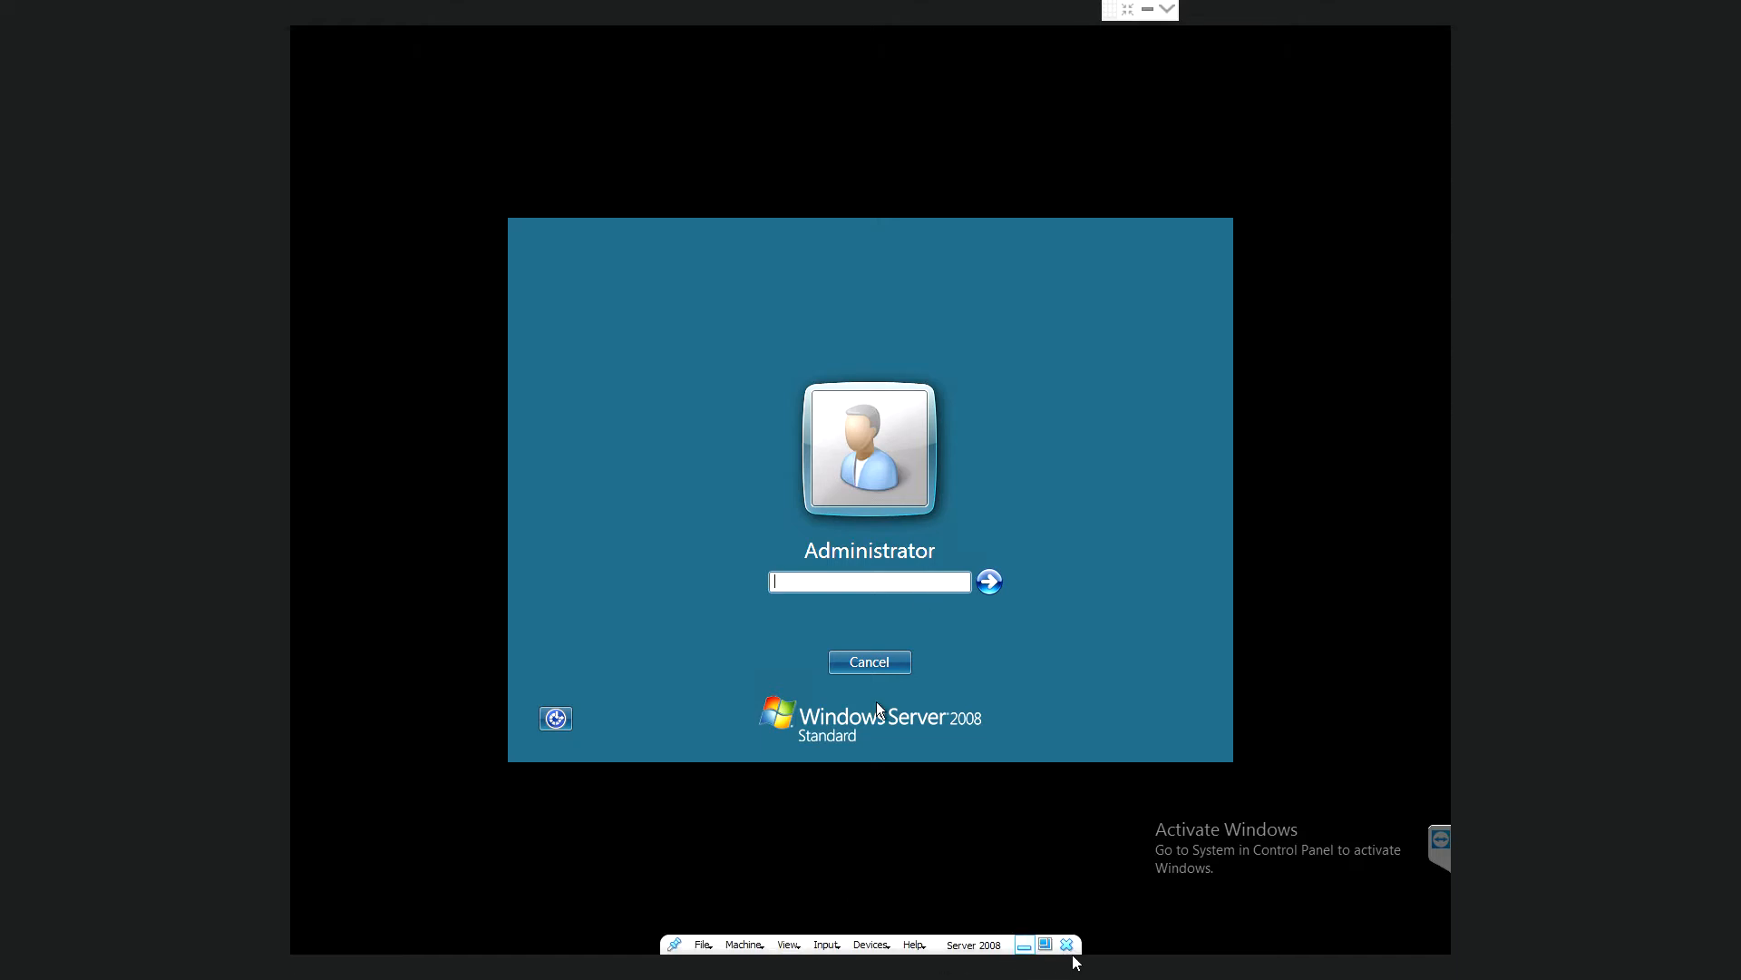
pyautogui.click(840, 947)
pyautogui.moveTo(894, 918)
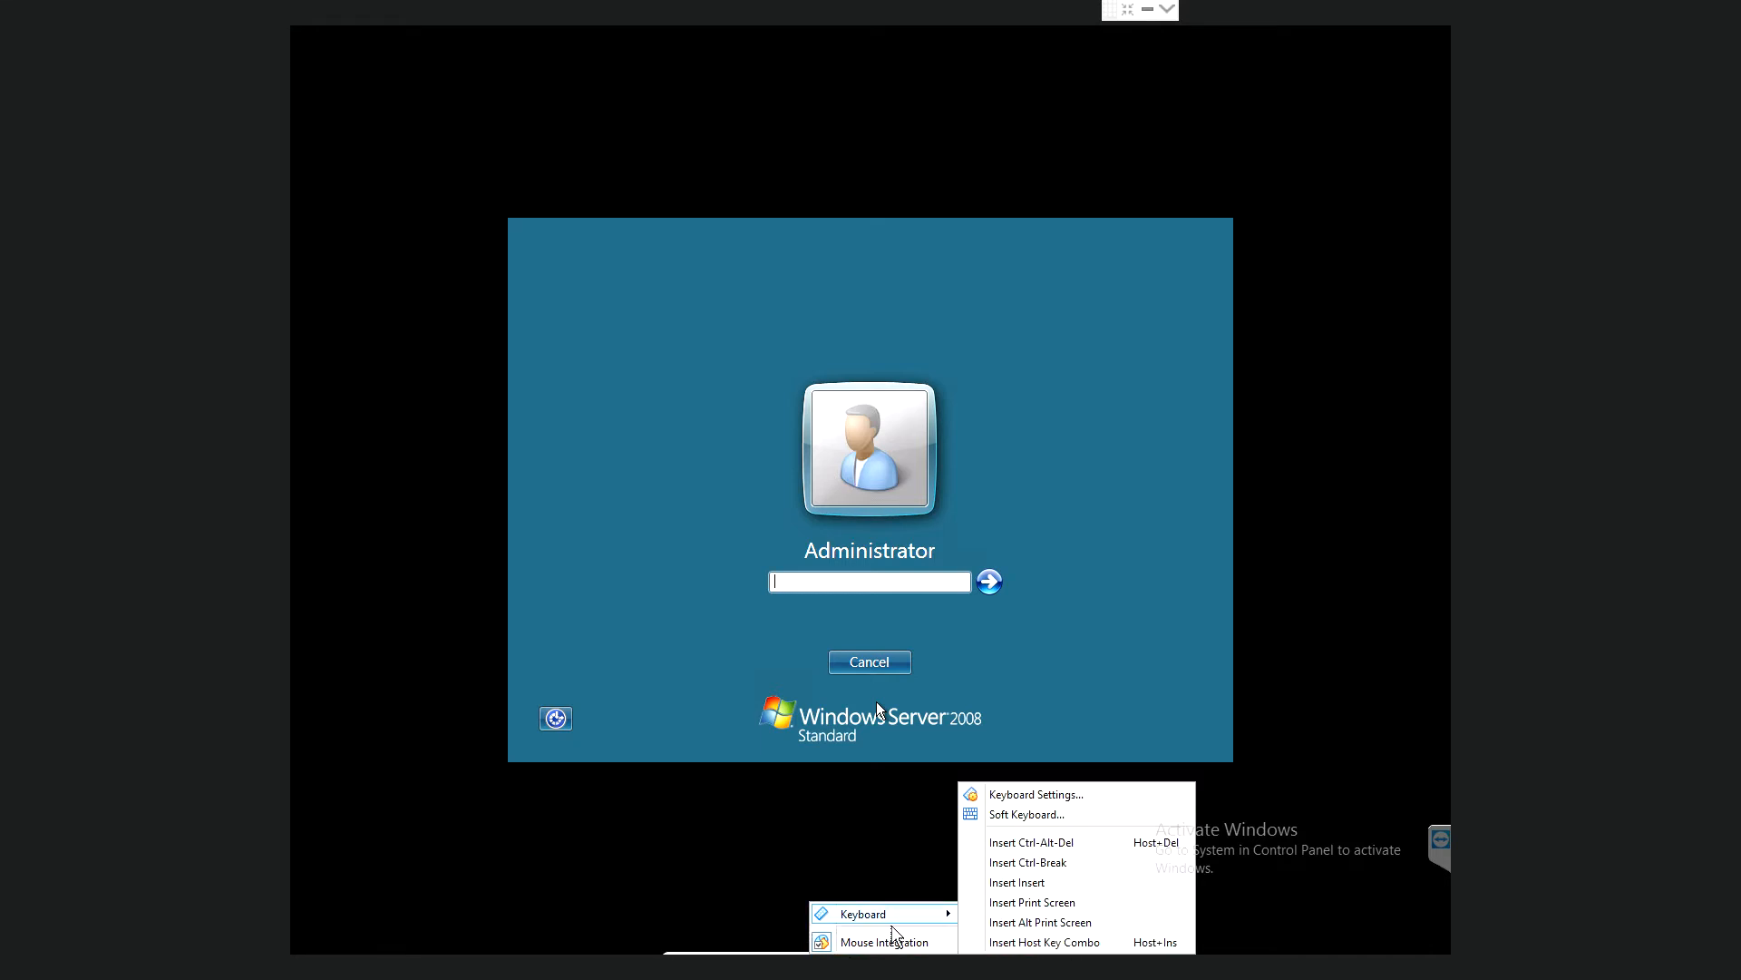
pyautogui.click(1033, 849)
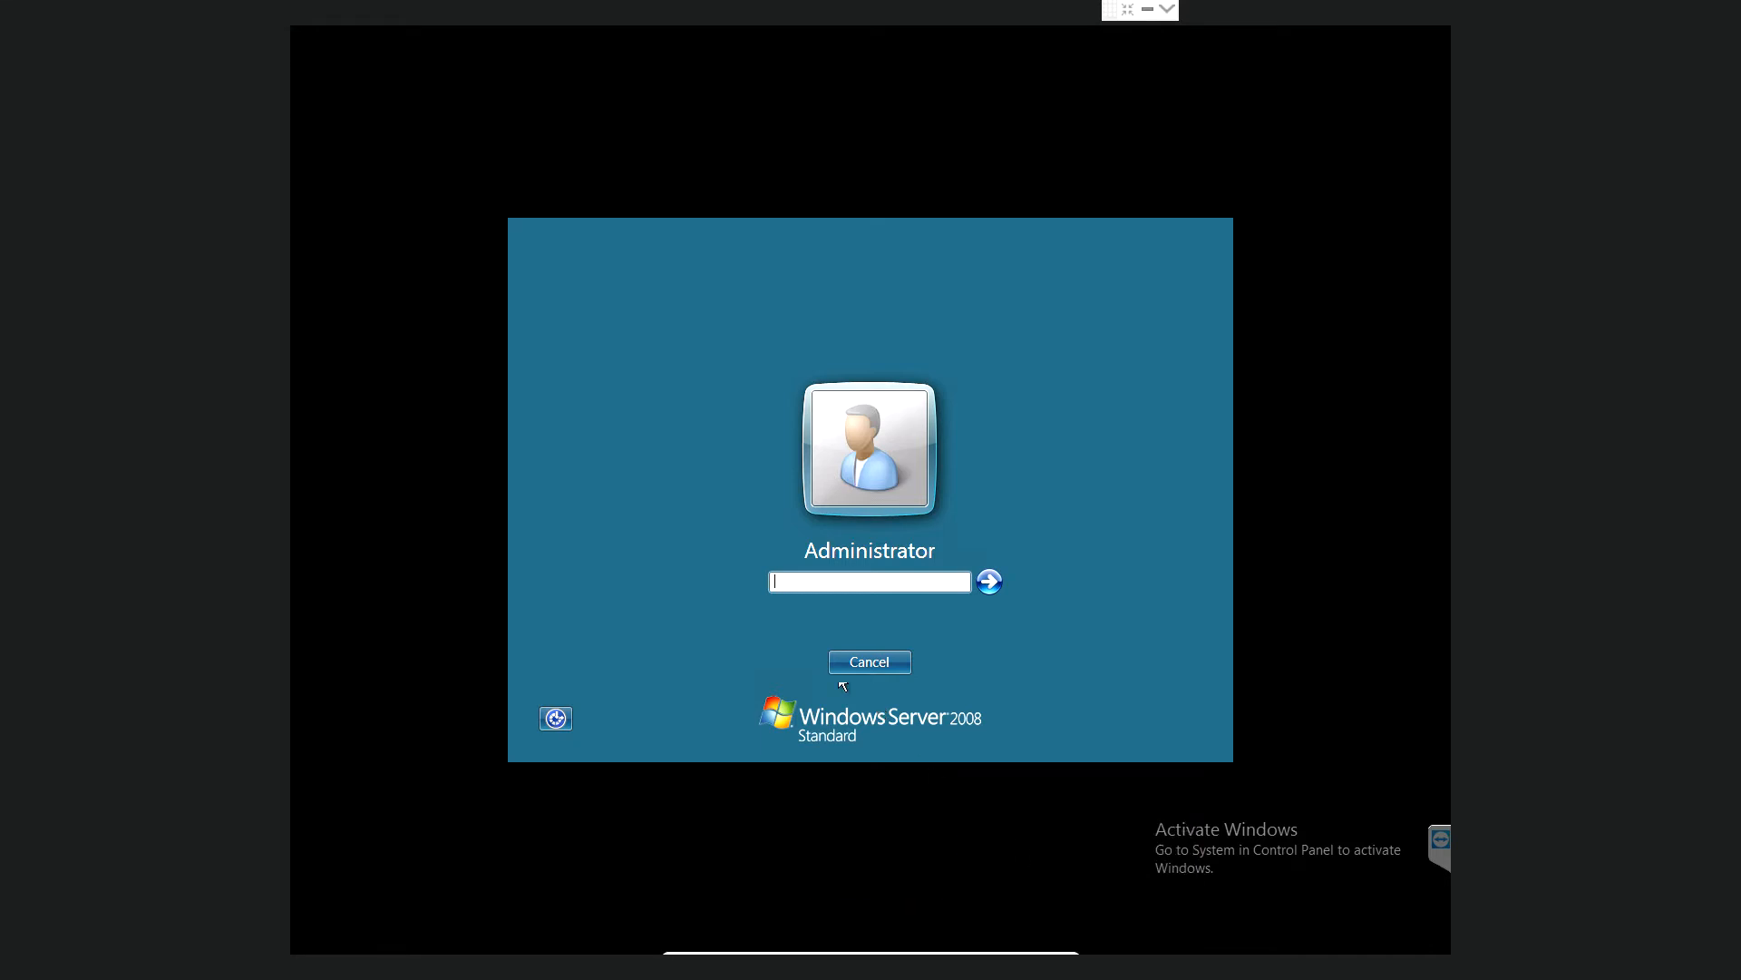
pyautogui.write('•••')
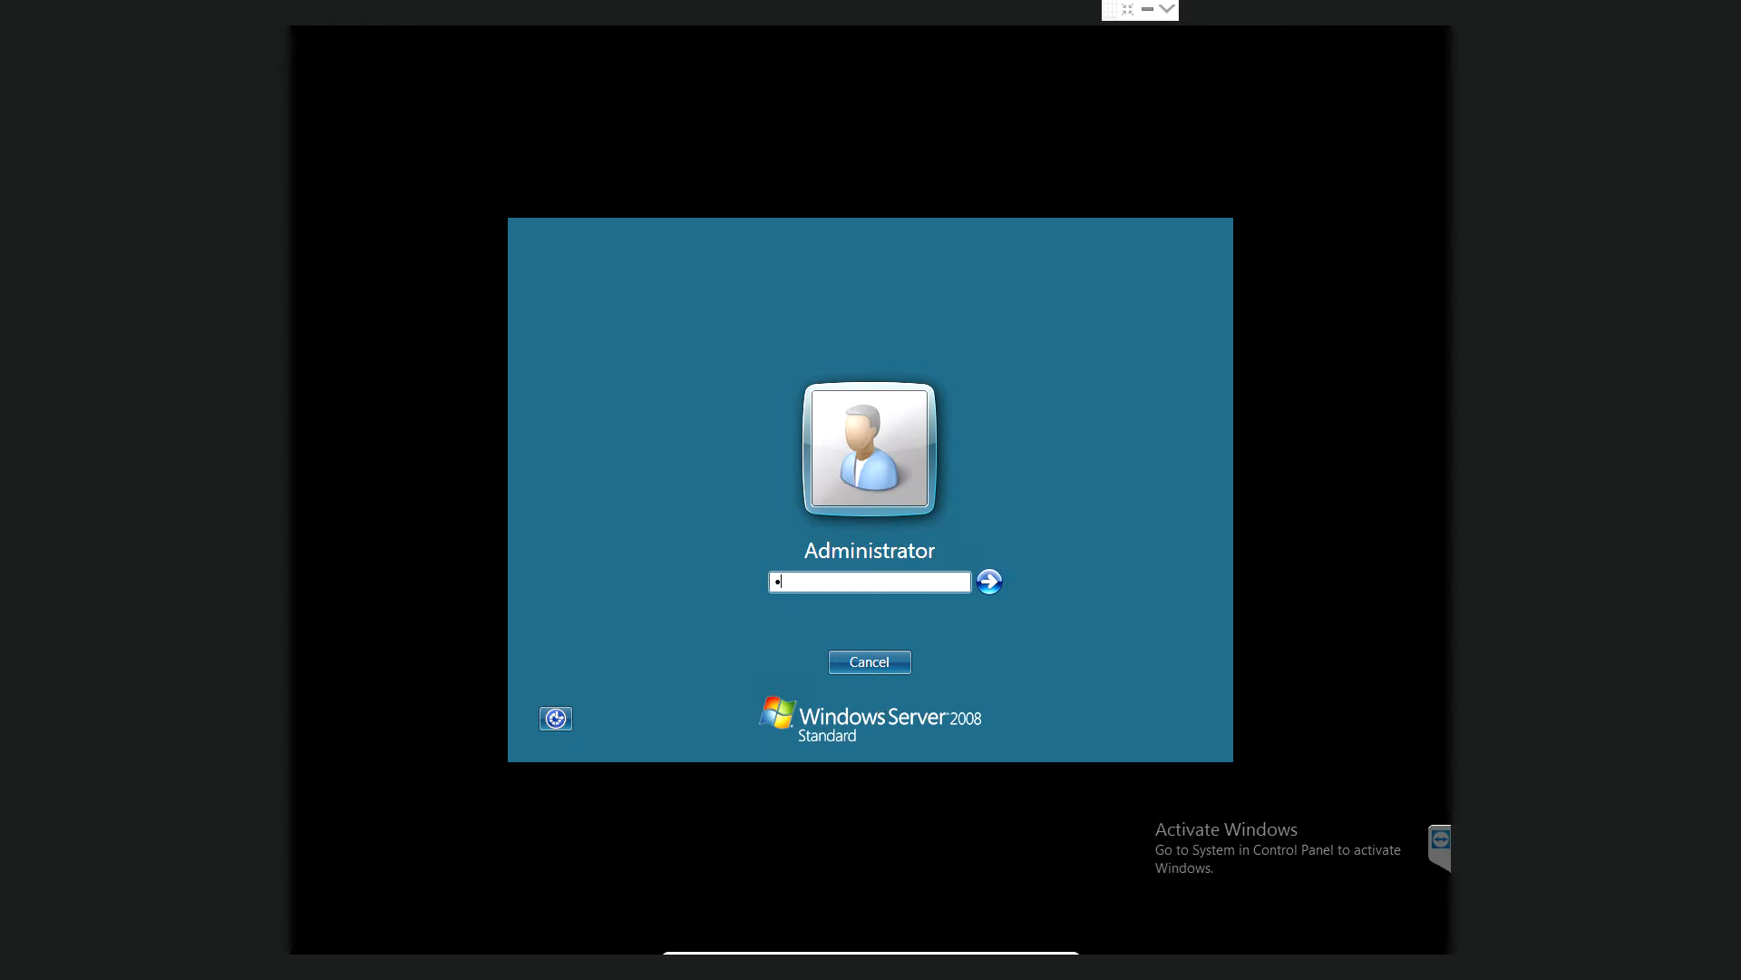
pyautogui.press('BackSpace')
pyautogui.press('BackSpace')
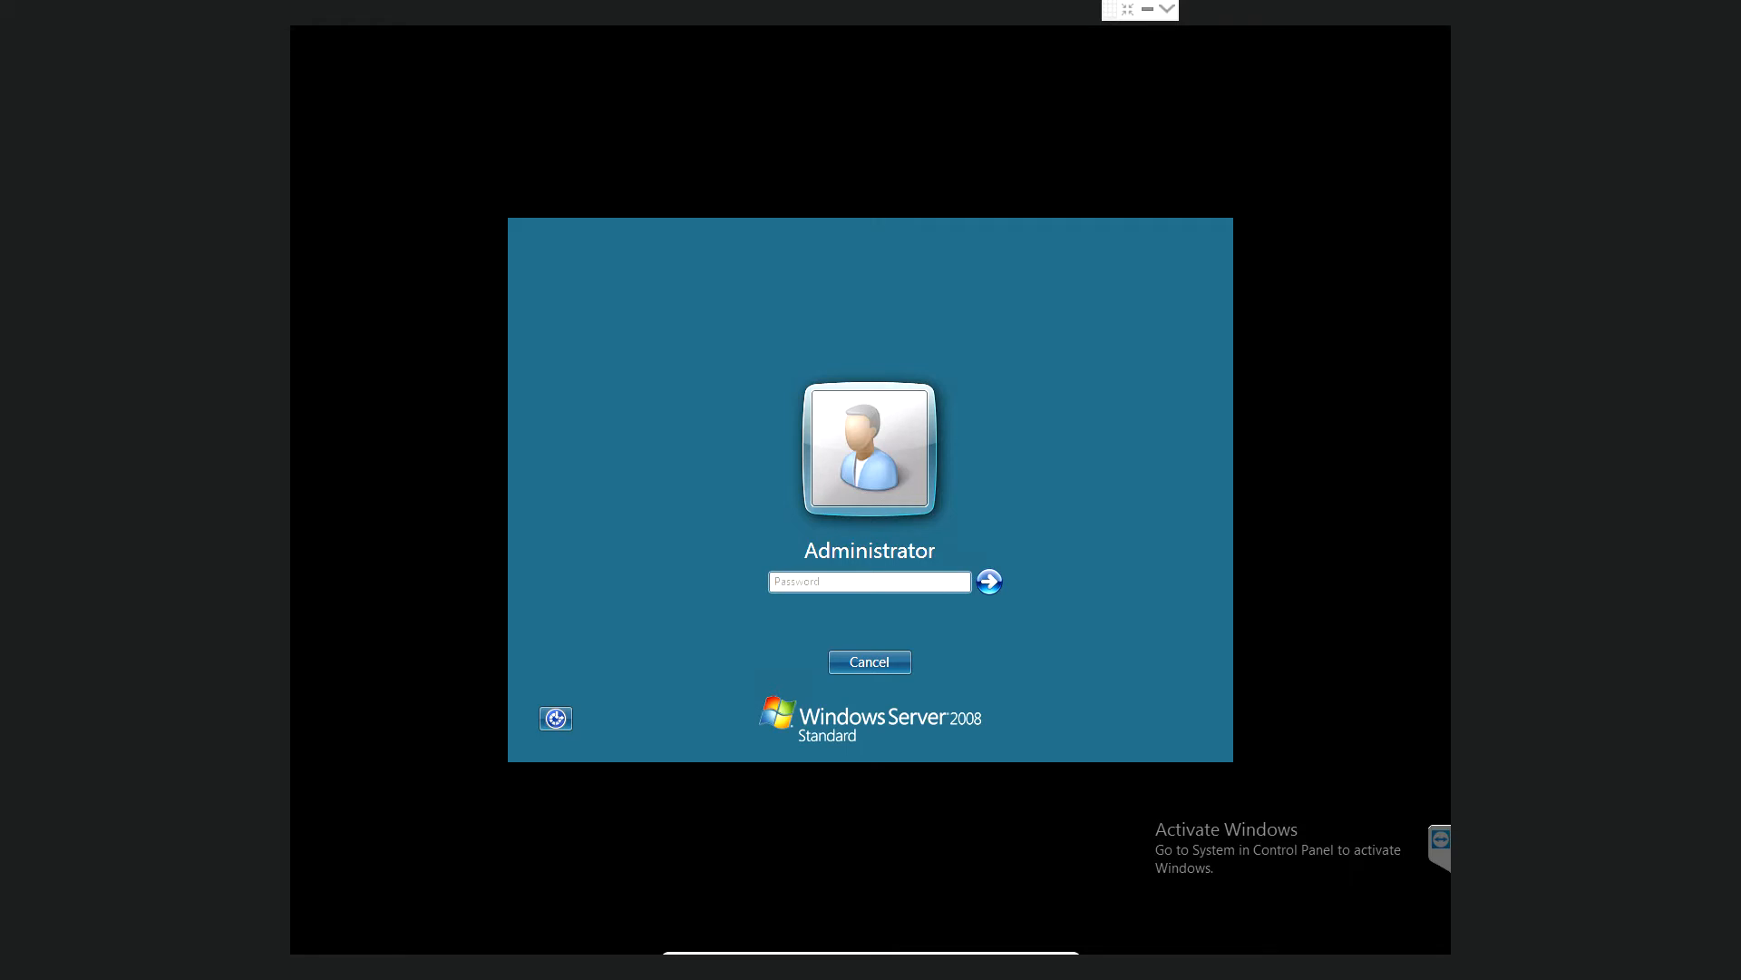
pyautogui.write('•••••••')
pyautogui.press('Return')
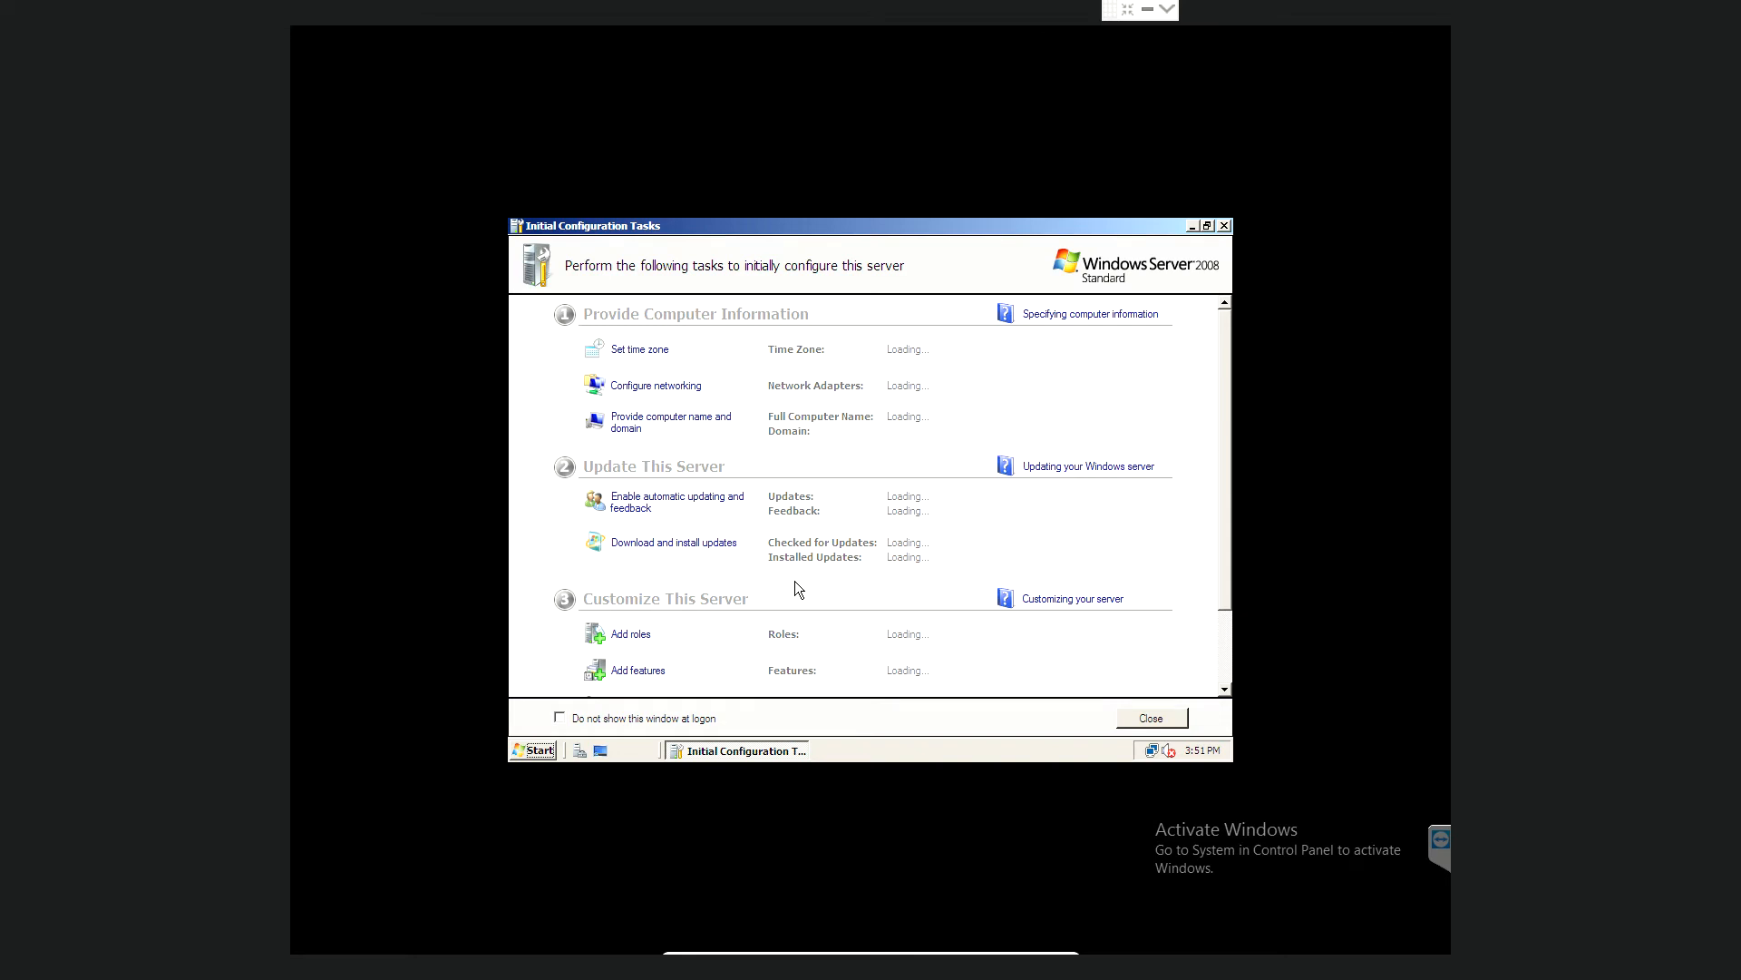
# - Close Initial Configuration Tasks, relaunch Server Manager from Administrative Tools, and view its Roles summary
pyautogui.click(1224, 226)
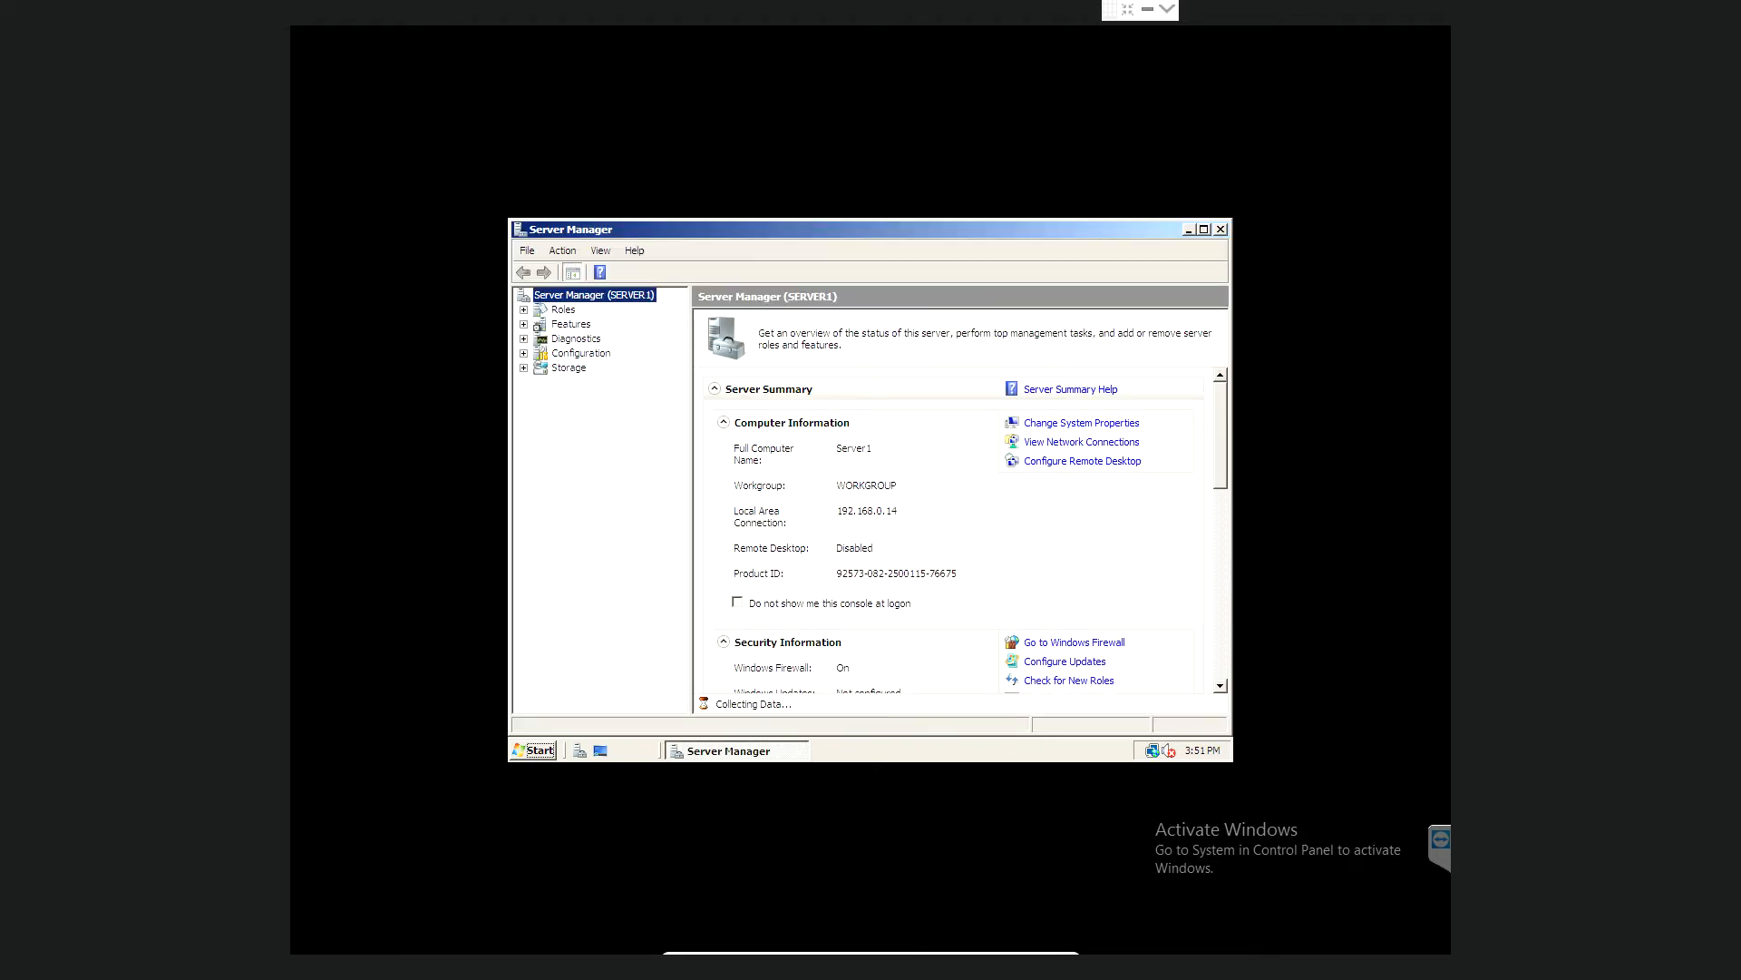
pyautogui.click(1221, 229)
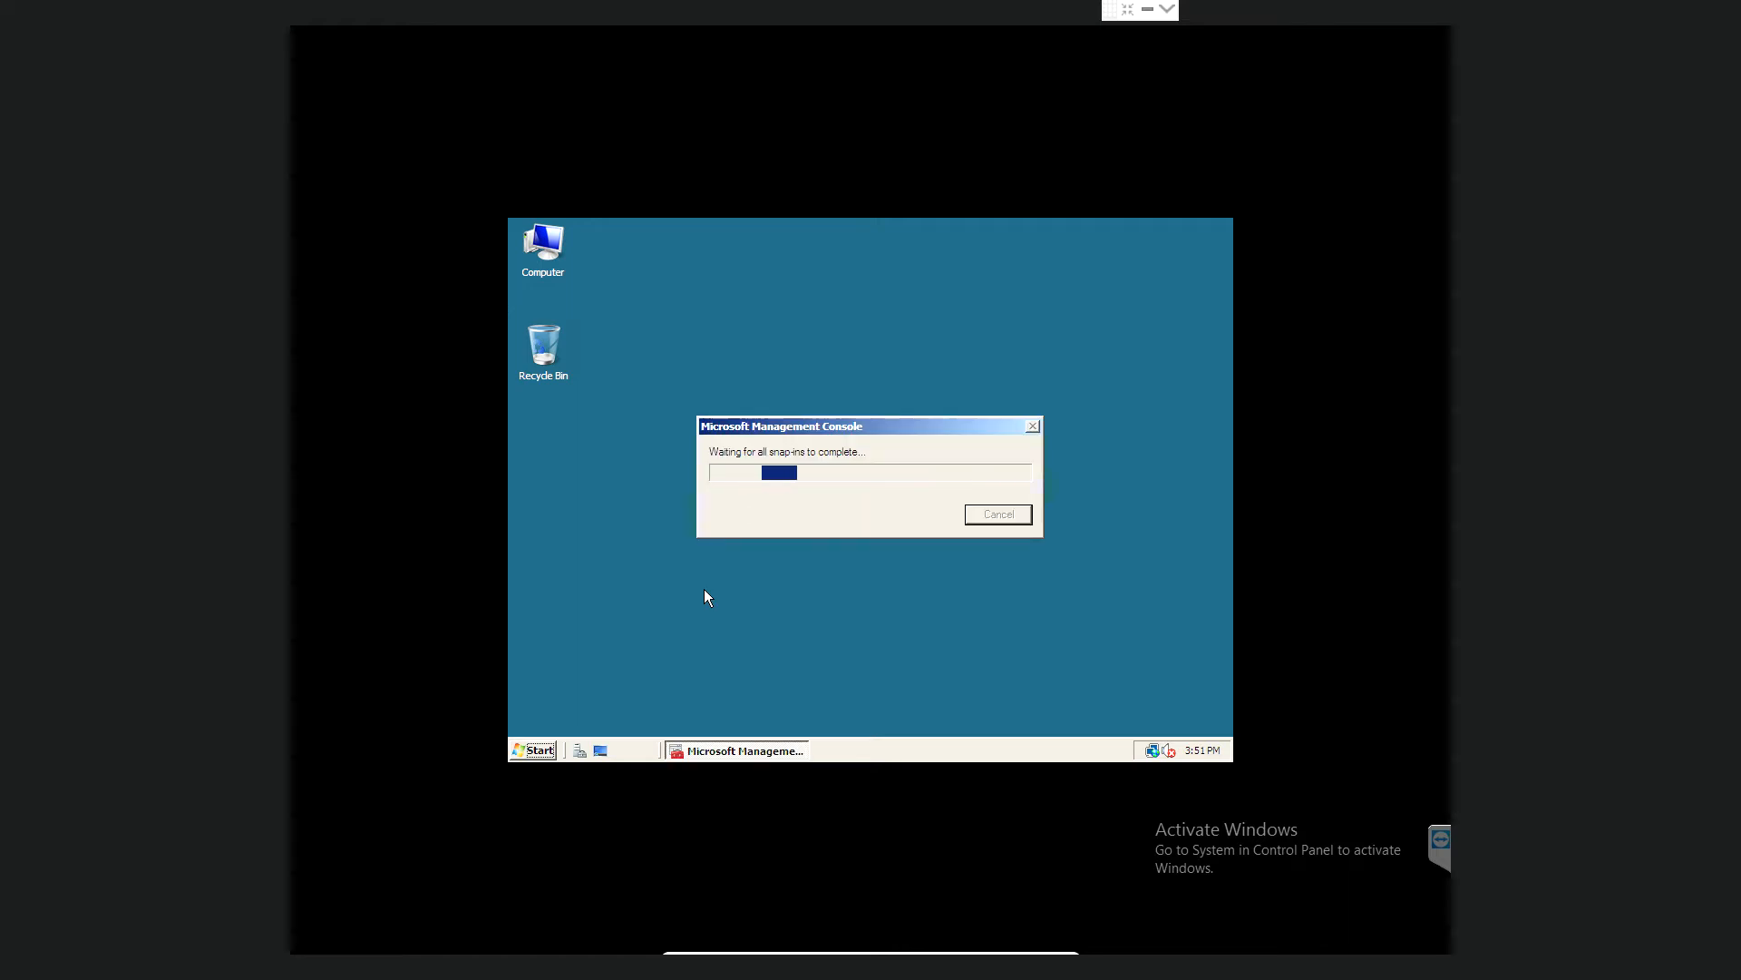
pyautogui.click(536, 751)
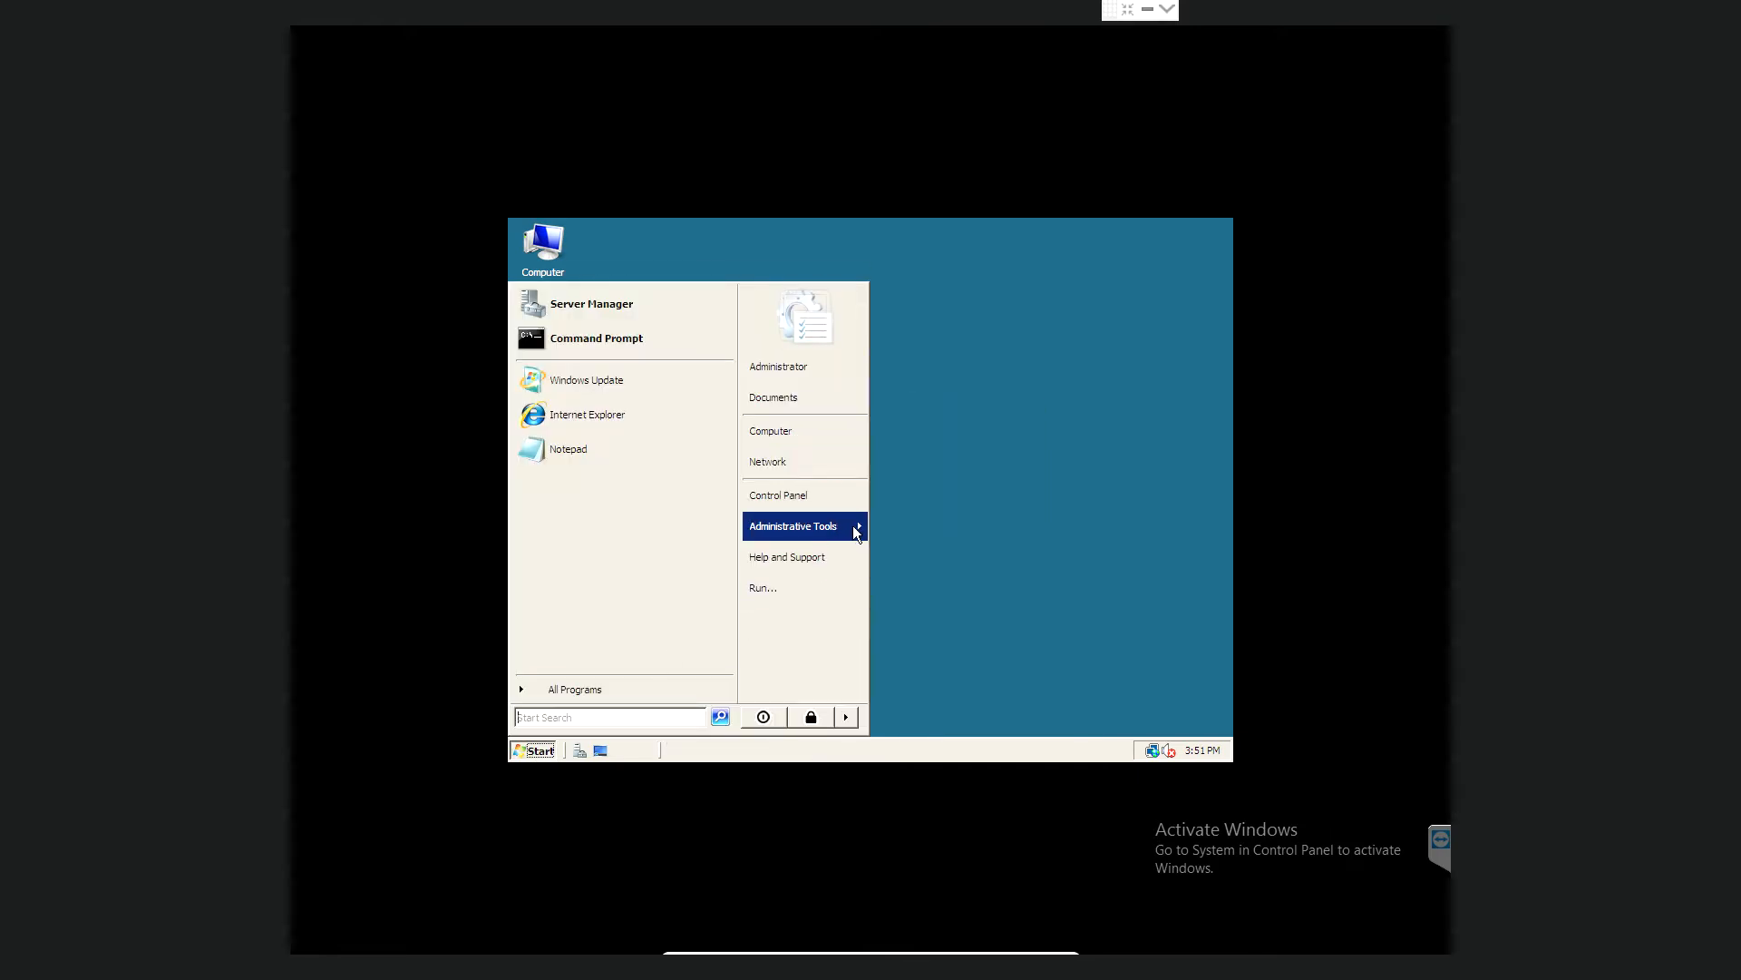
pyautogui.moveTo(854, 534)
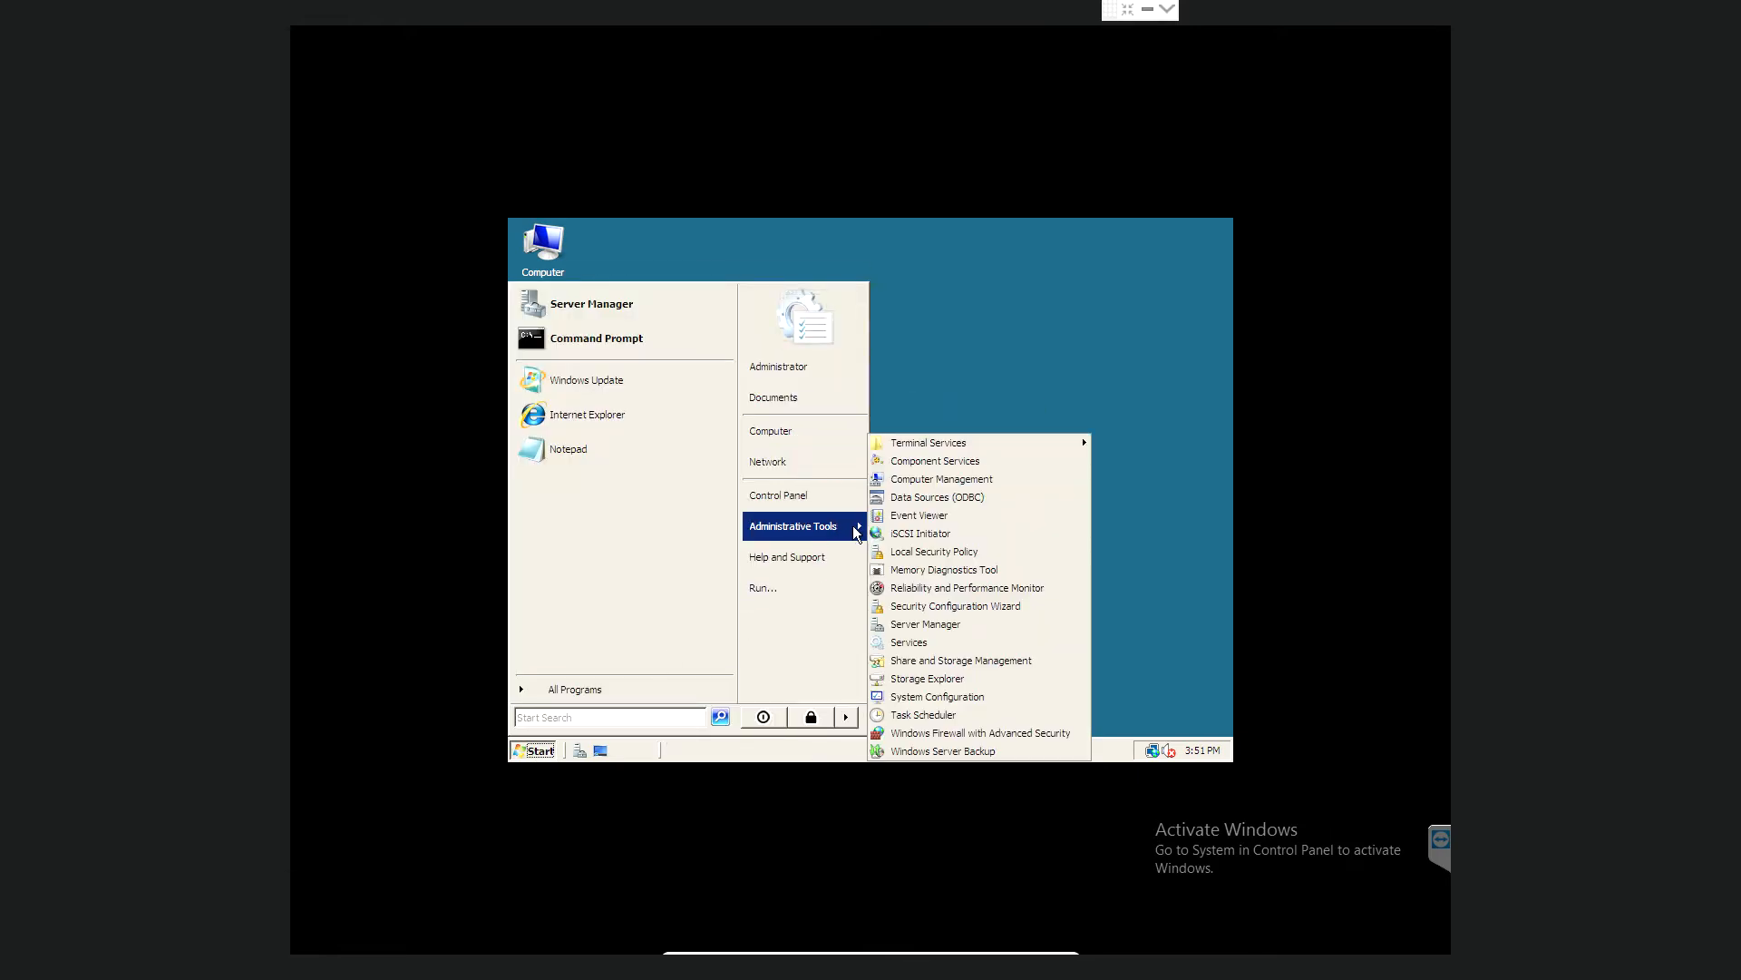
pyautogui.click(949, 627)
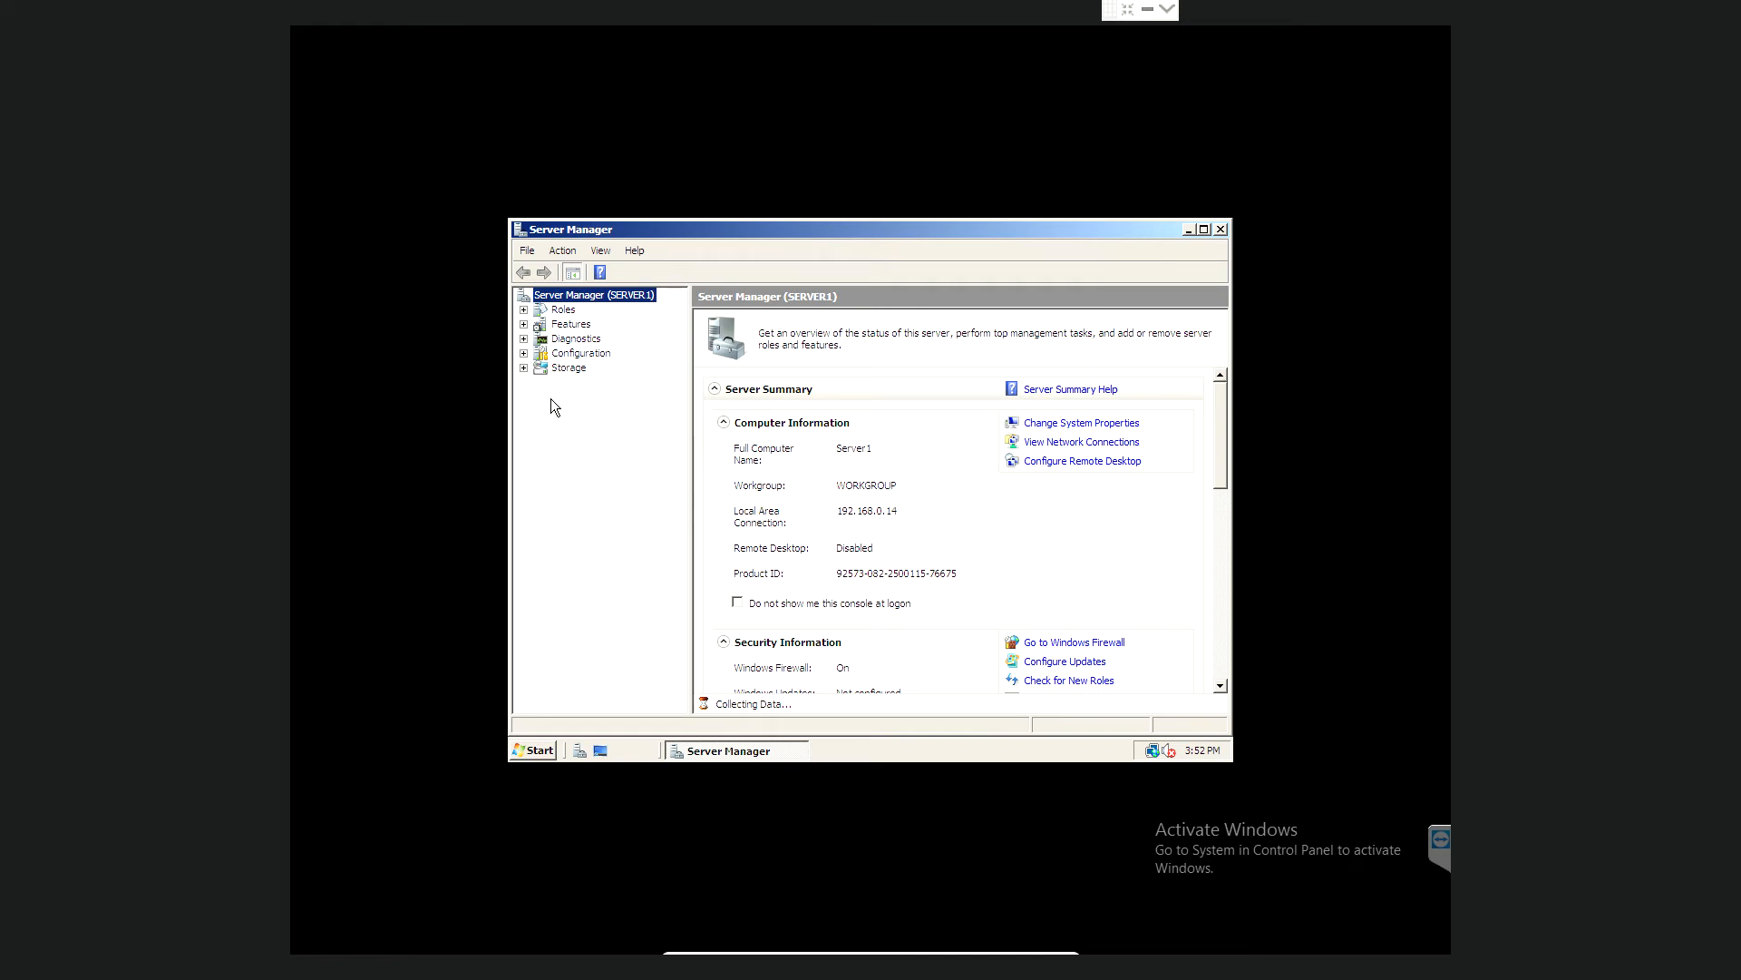
pyautogui.click(564, 310)
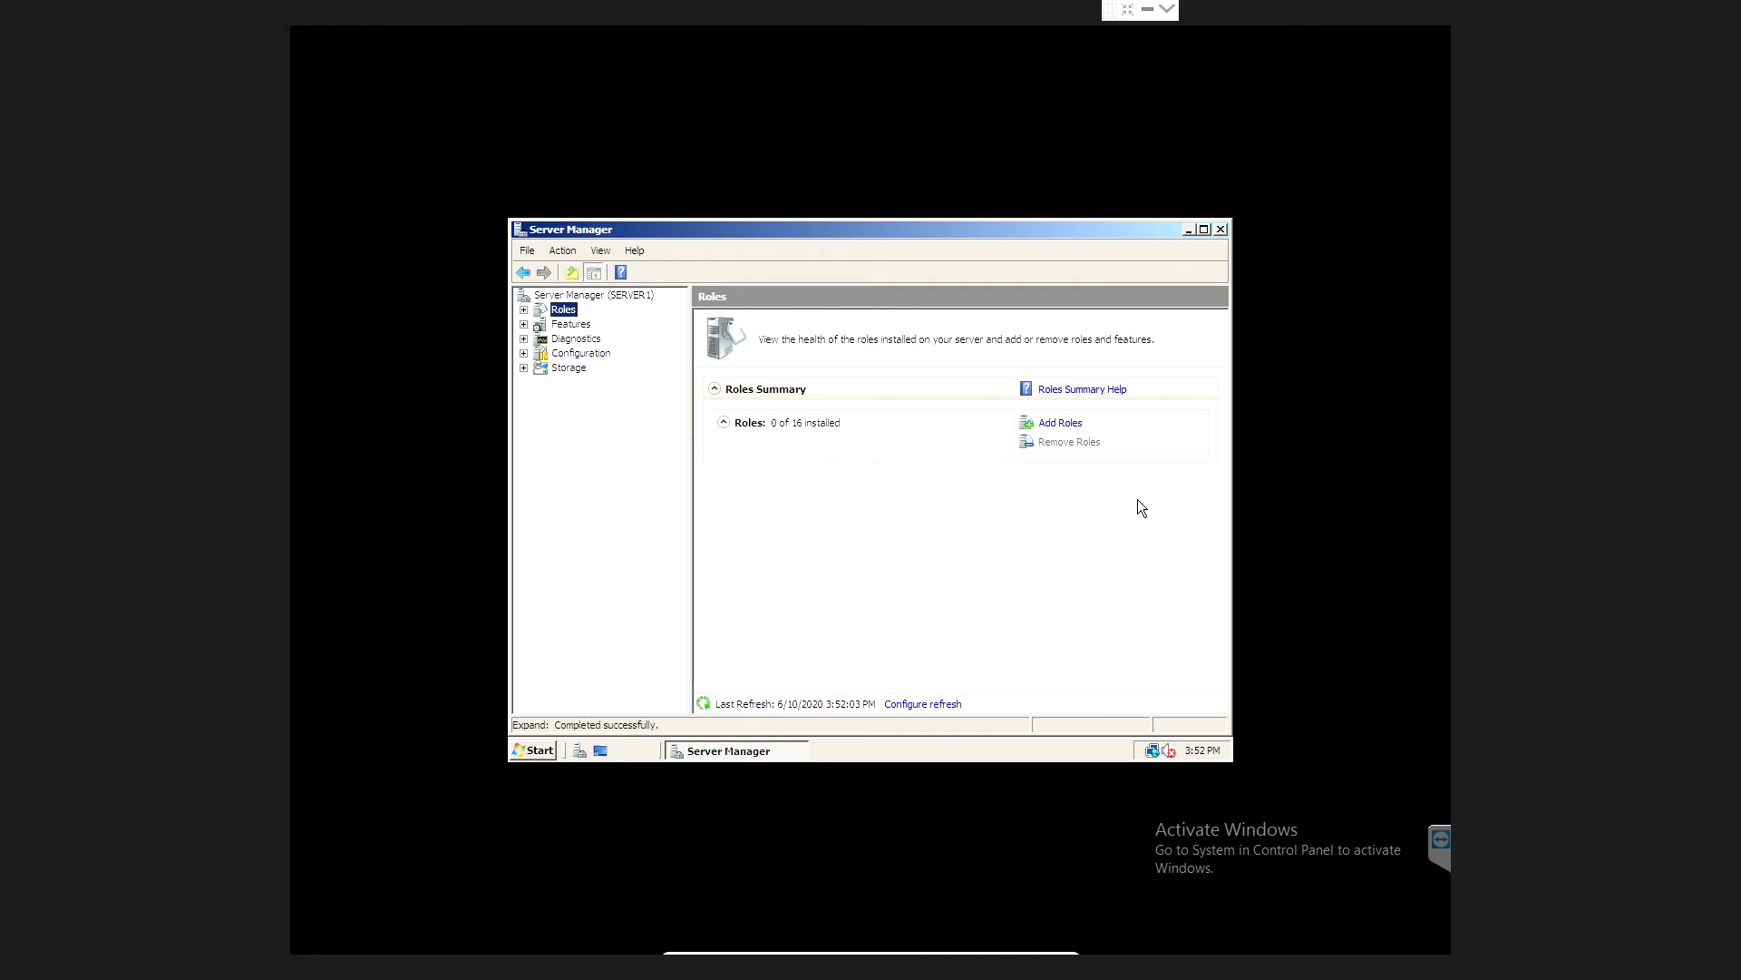
# - Select Active Directory Domain Services in the Add Roles Wizard, skipping DNS Server, and reach Confirm Installation Selections
pyautogui.click(1063, 423)
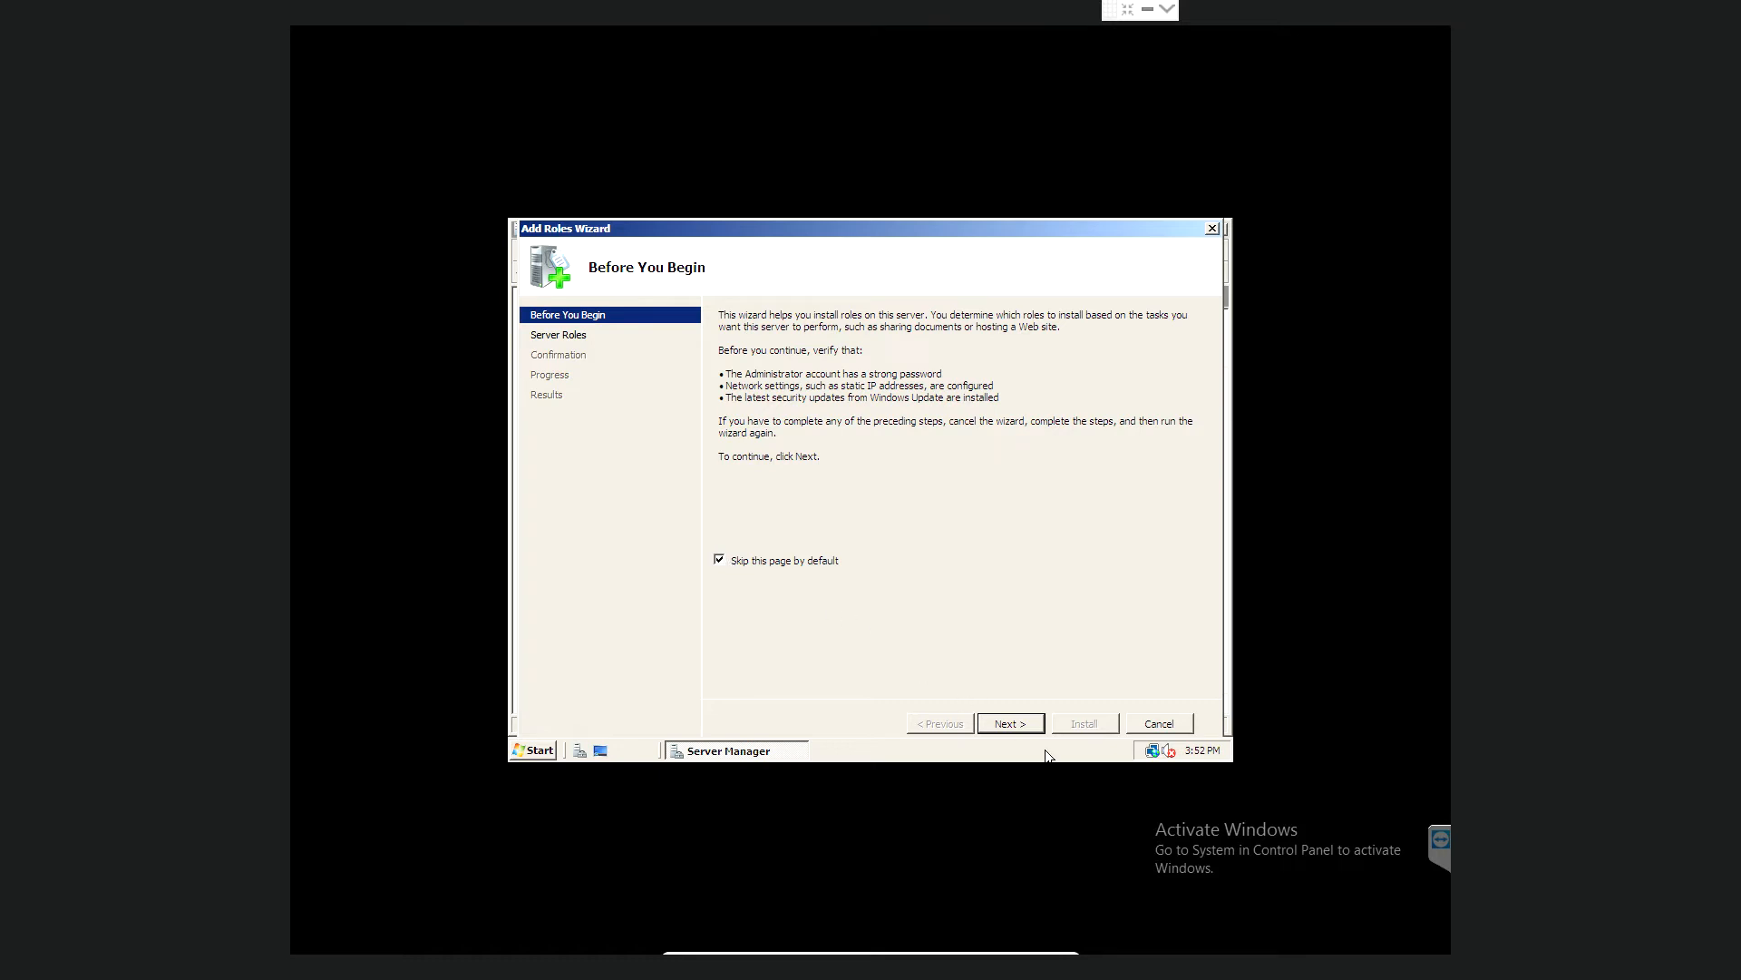
pyautogui.click(720, 560)
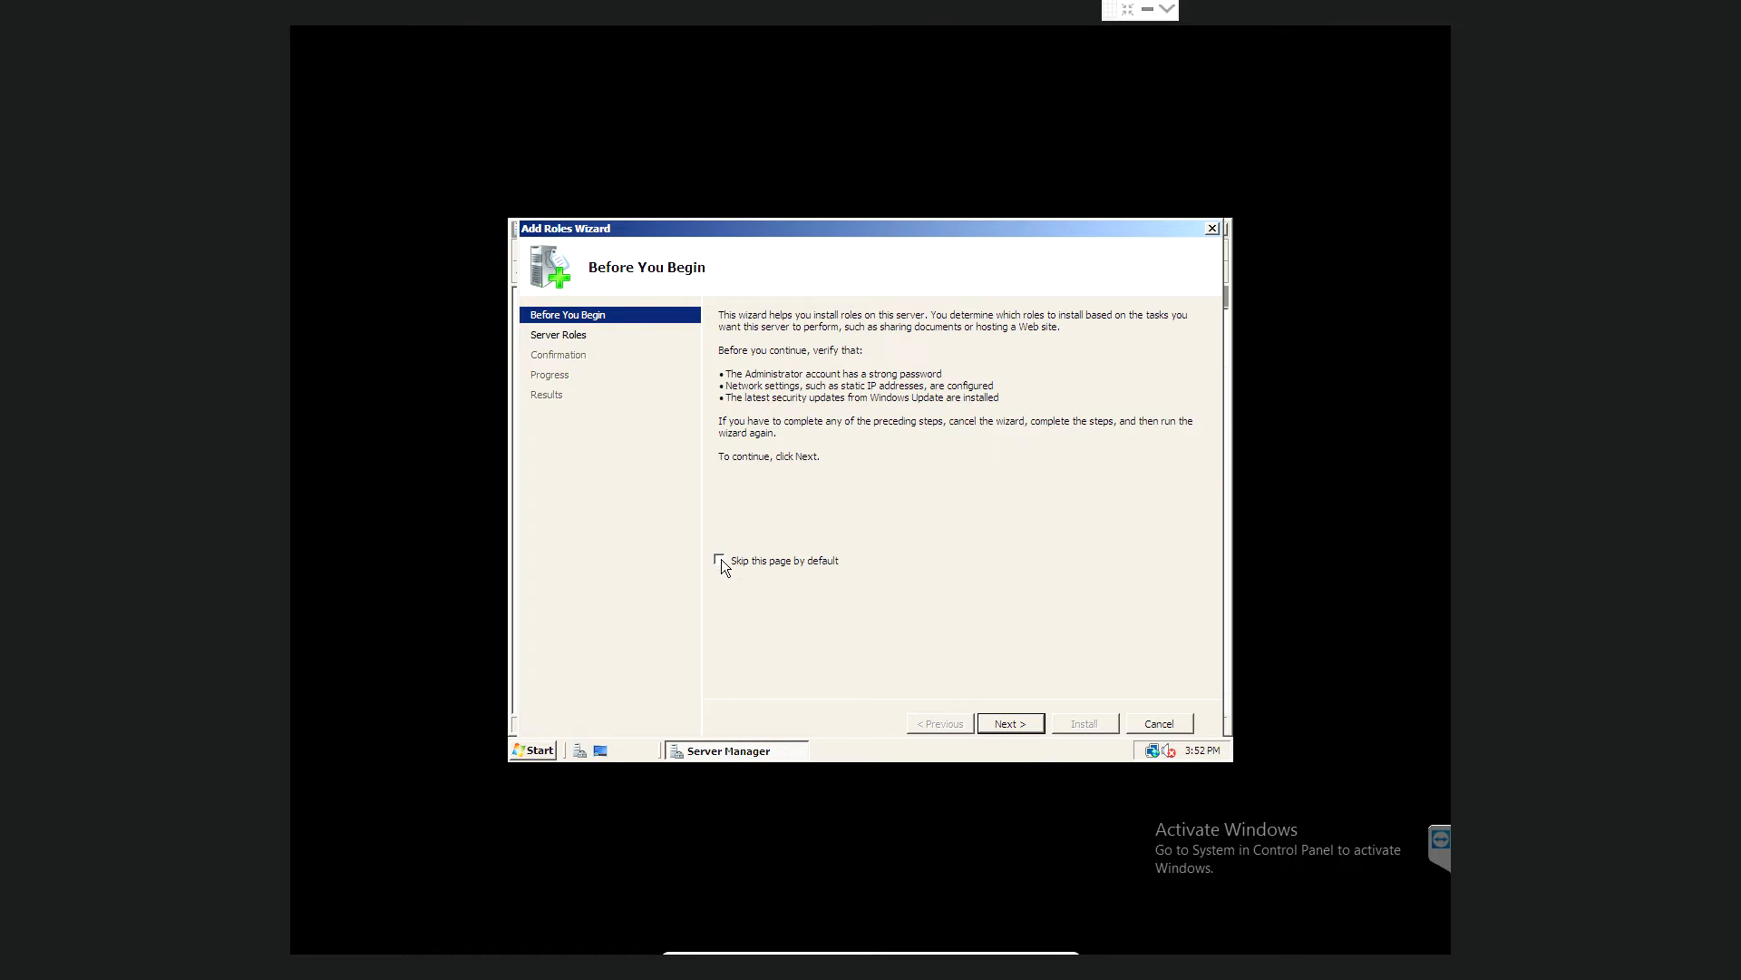
pyautogui.click(1011, 724)
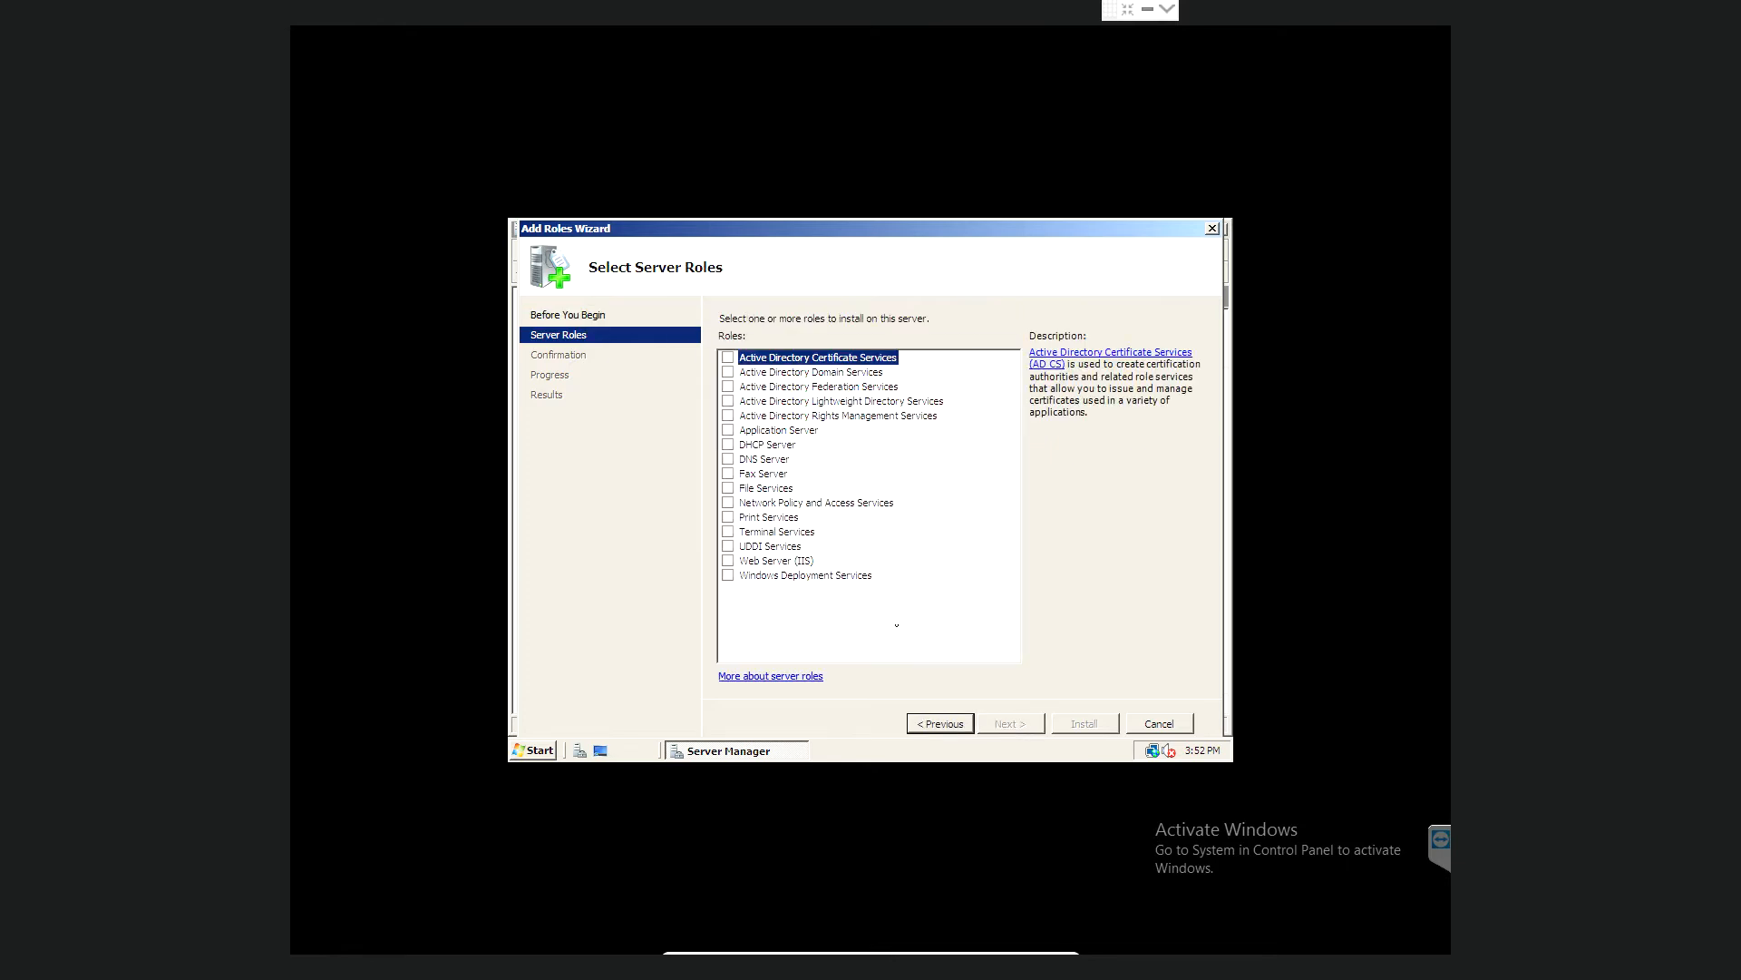
pyautogui.click(727, 372)
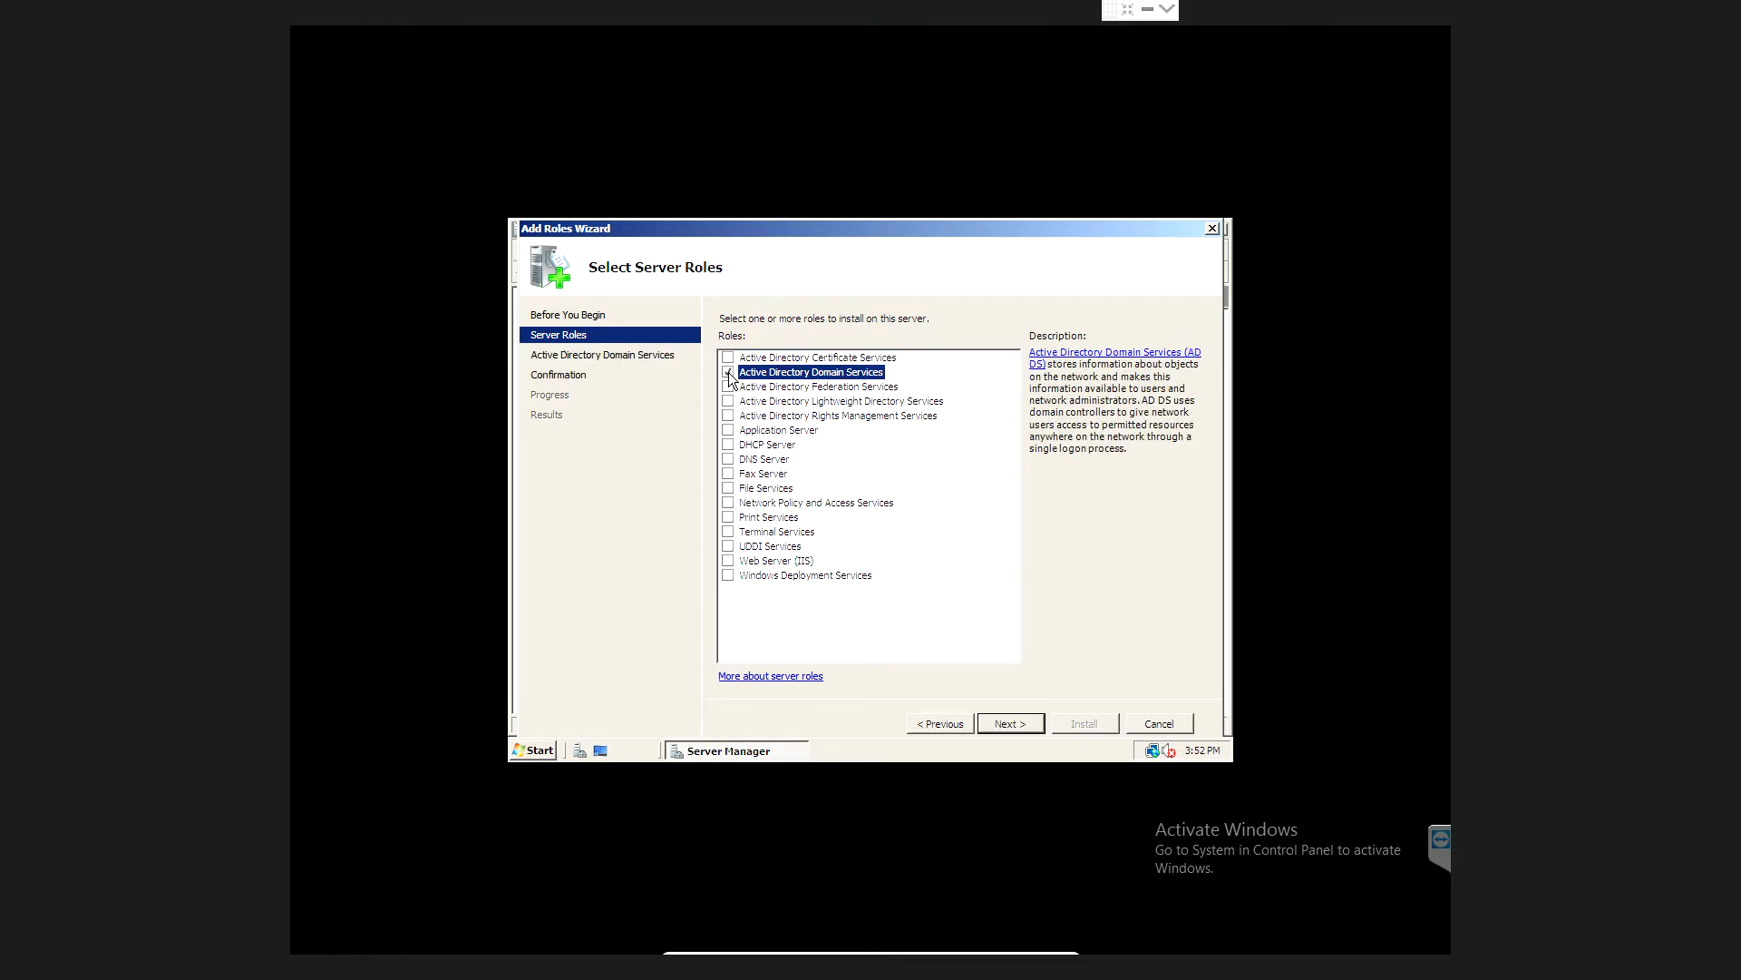
pyautogui.click(728, 460)
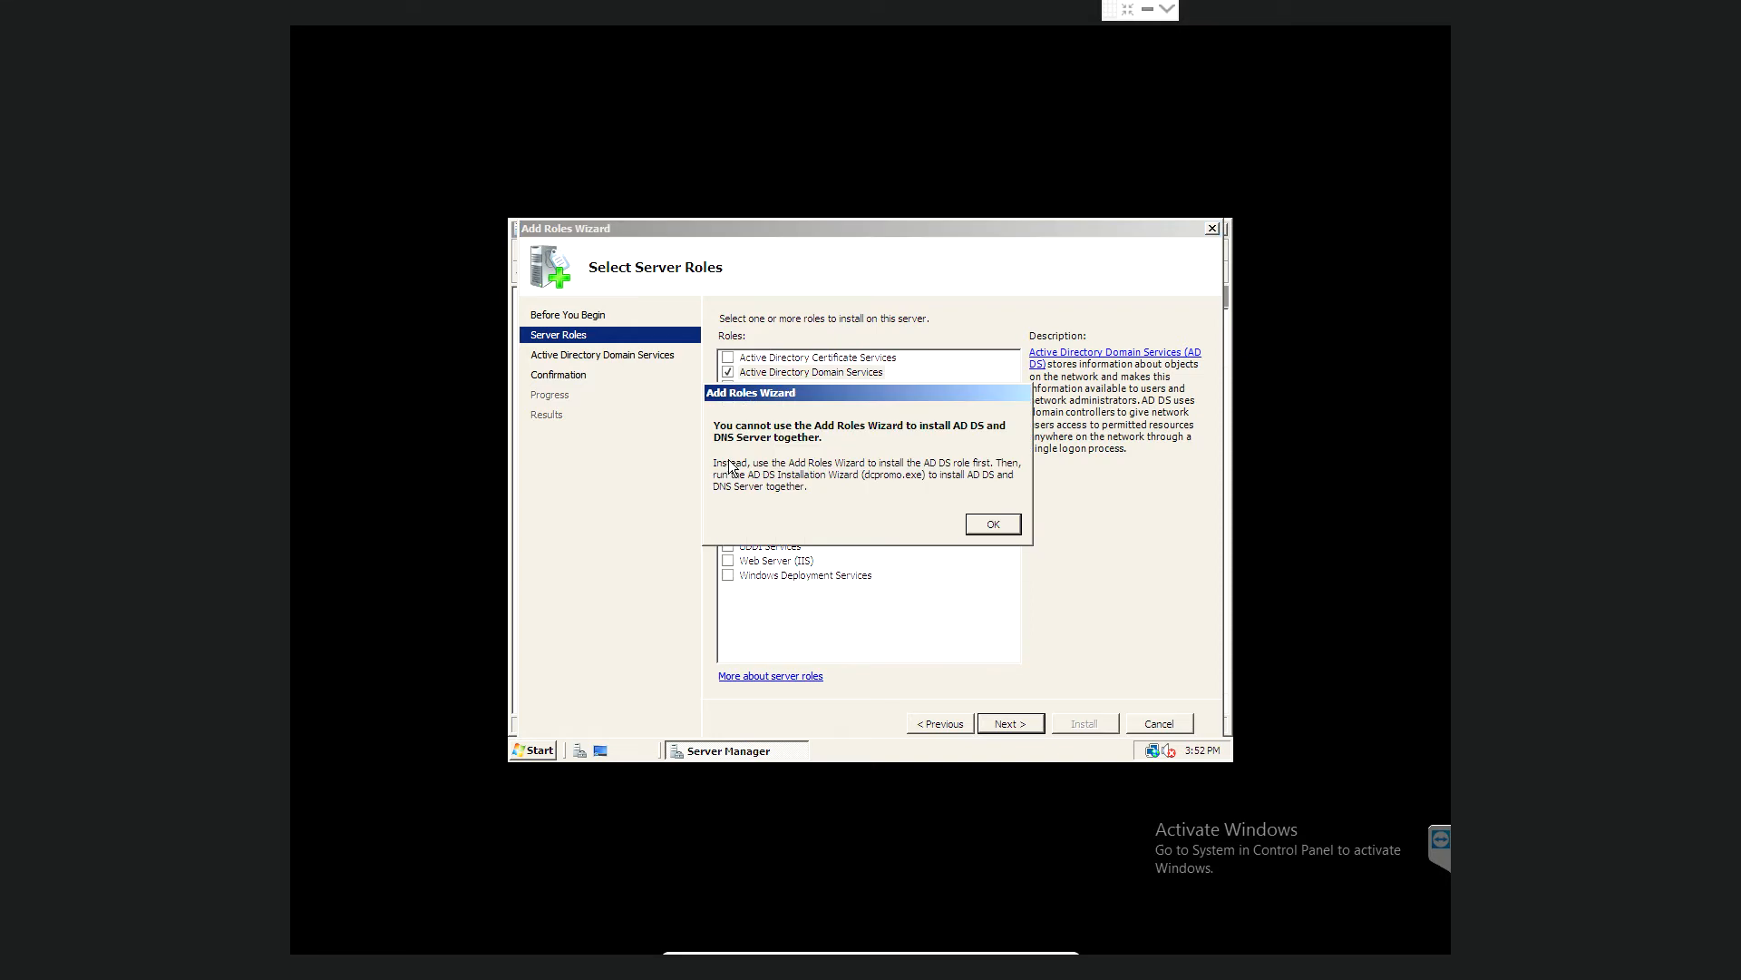
pyautogui.click(1003, 532)
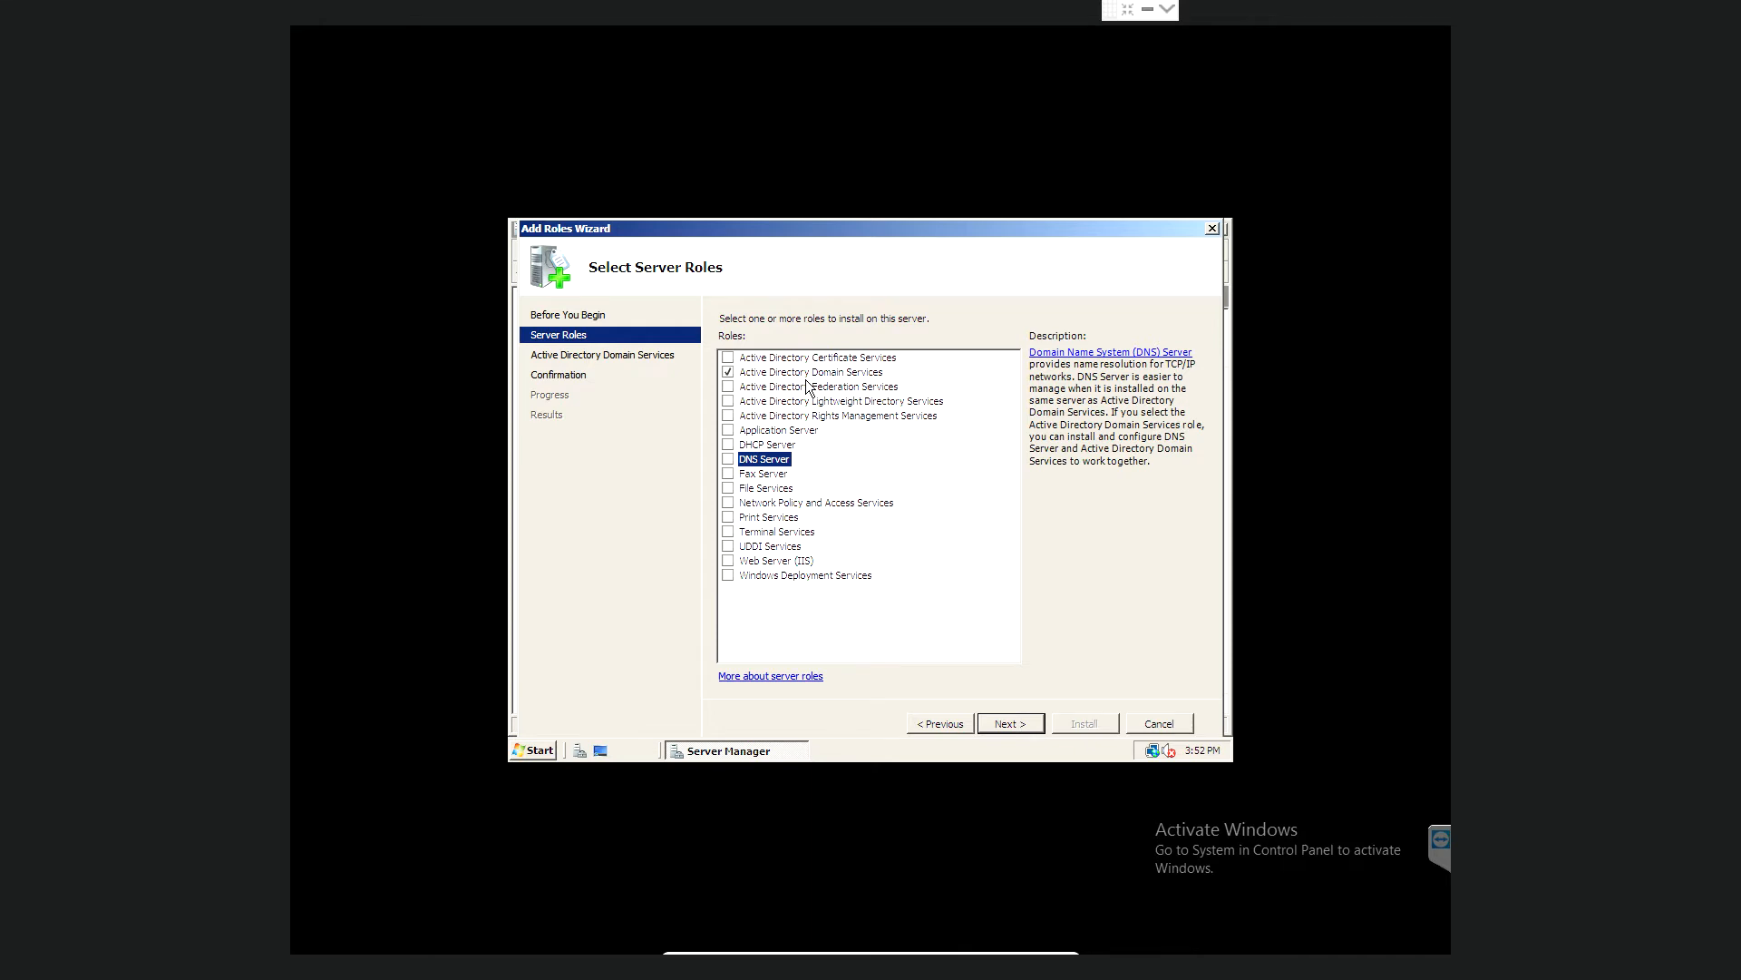
pyautogui.click(999, 722)
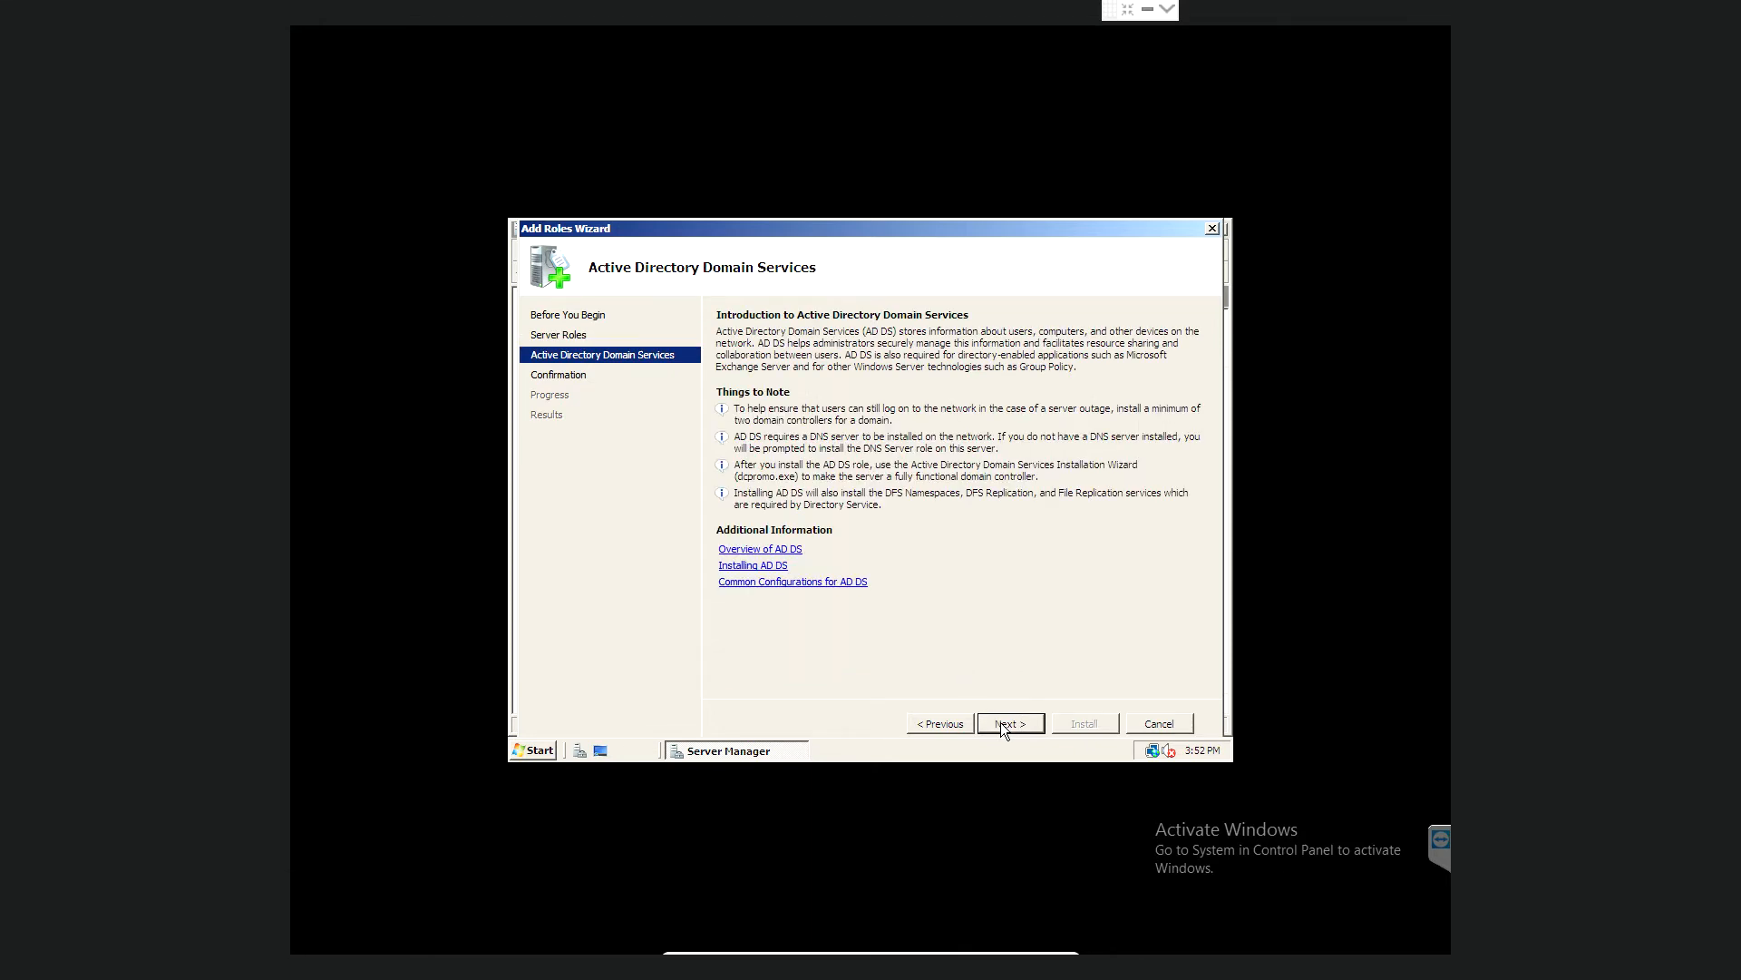
pyautogui.click(1000, 722)
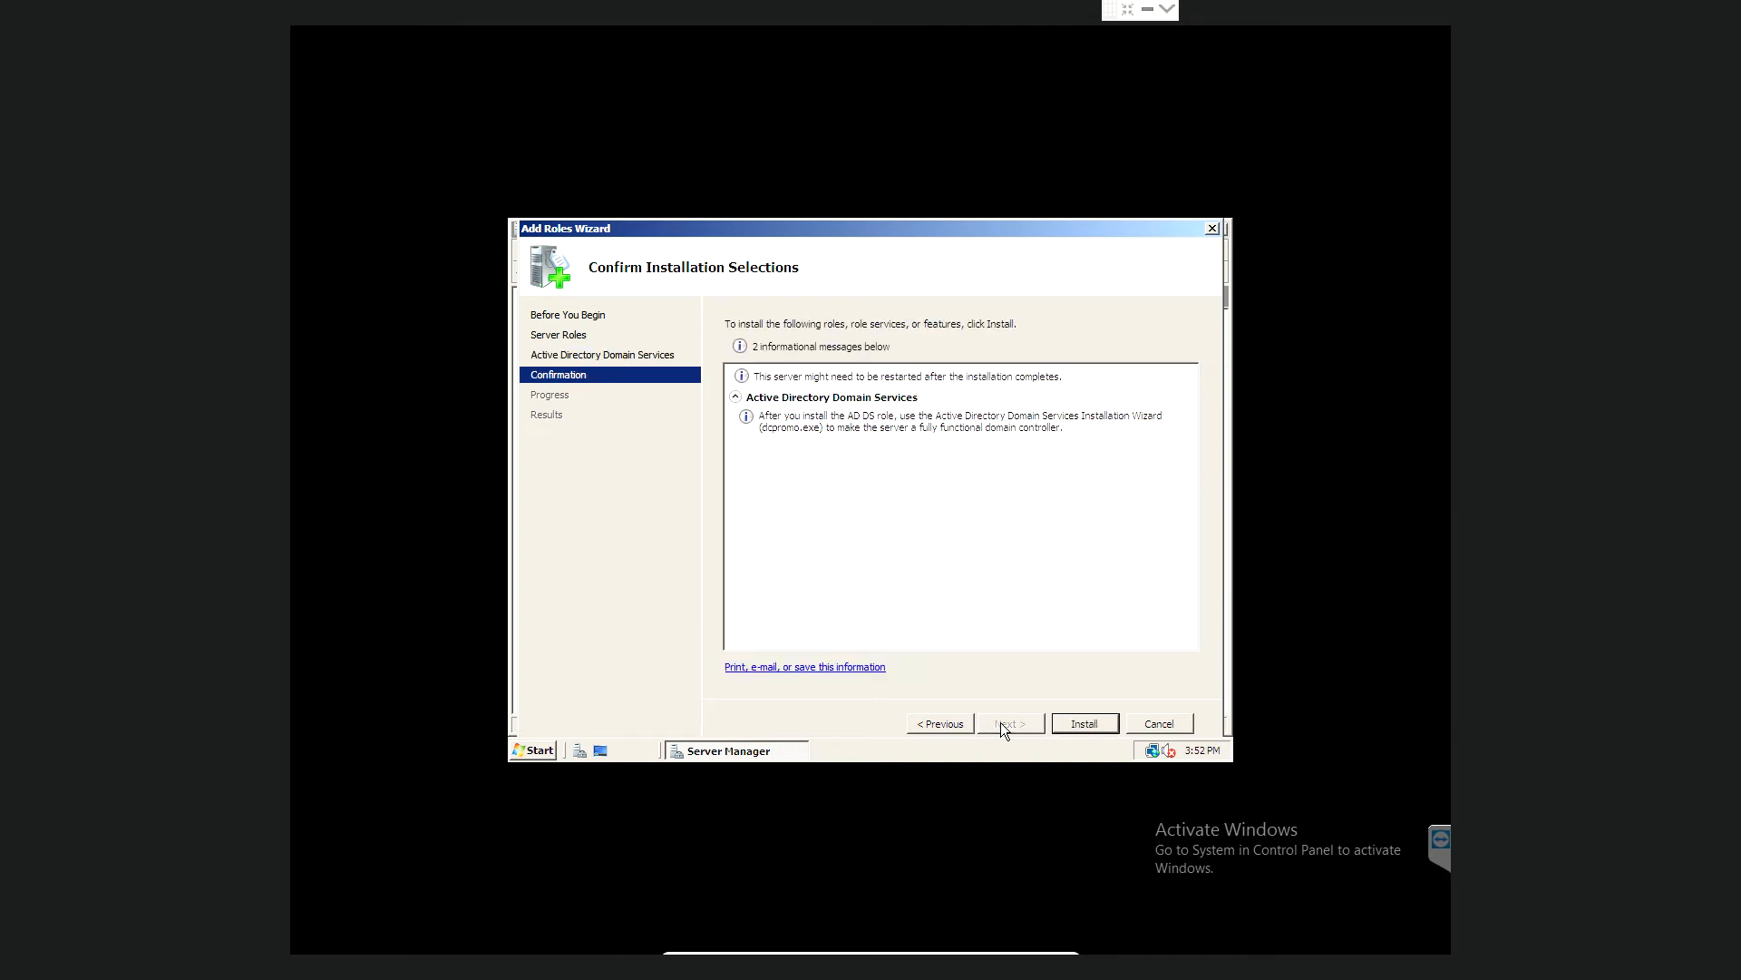
# - Install Active Directory Domain Services, close the finished wizard, and close Server Manager
pyautogui.click(1086, 722)
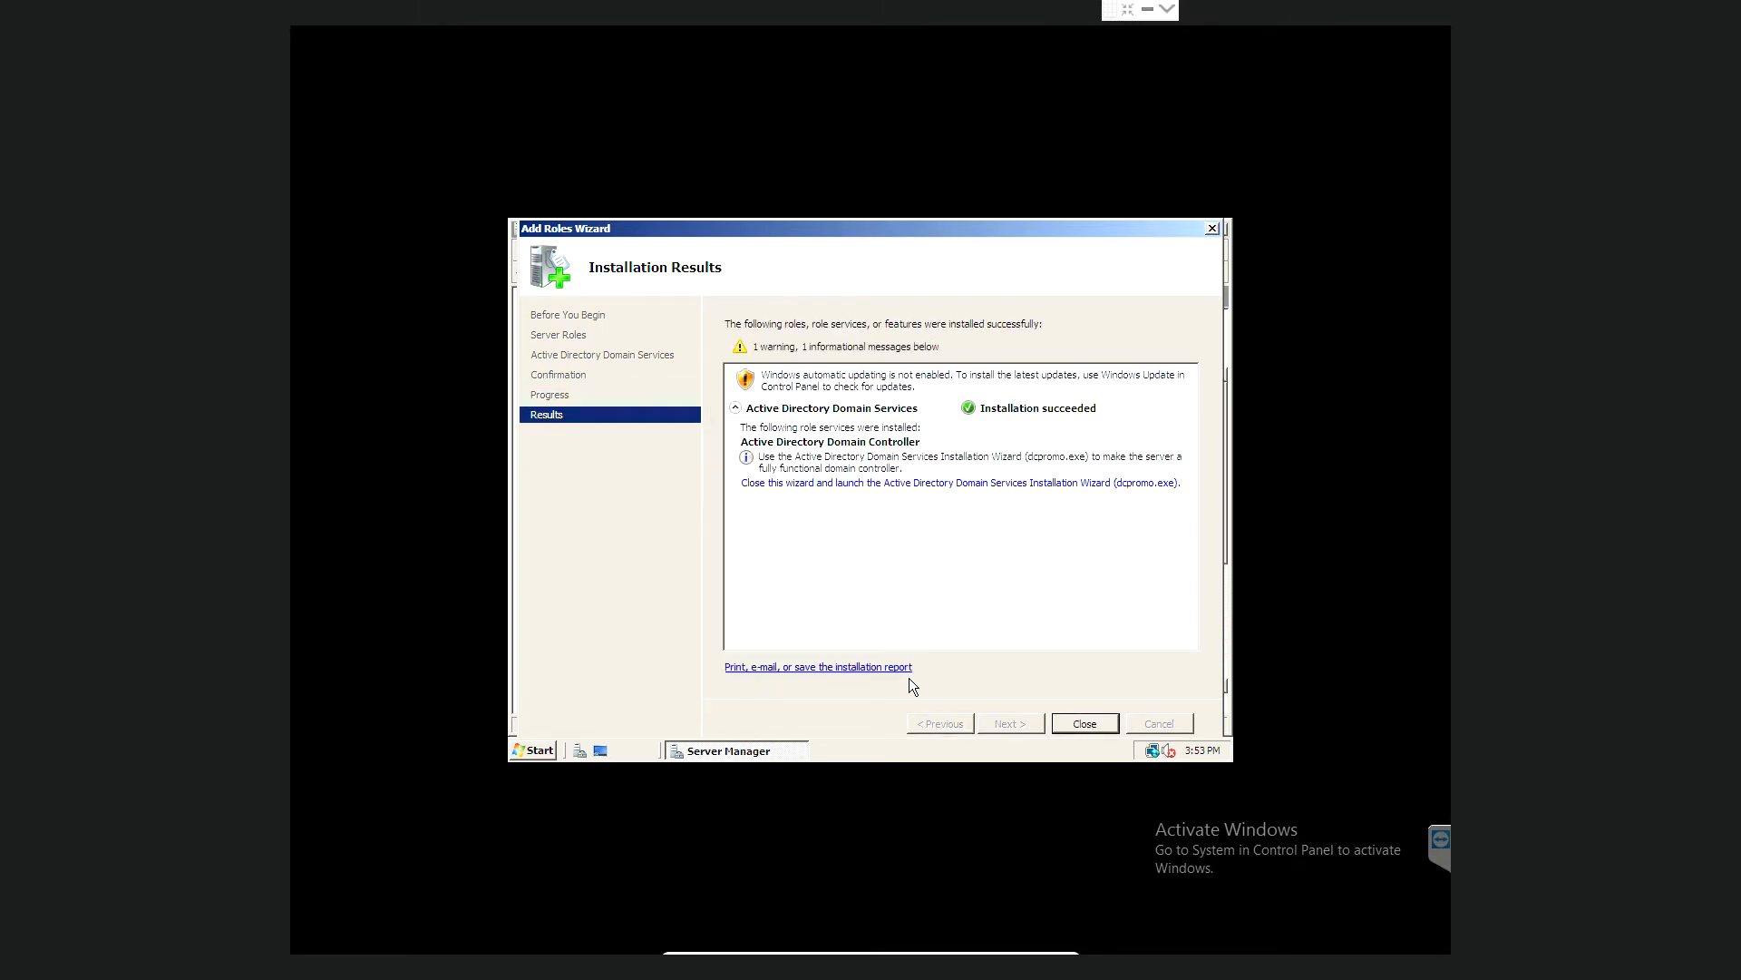
pyautogui.click(1083, 723)
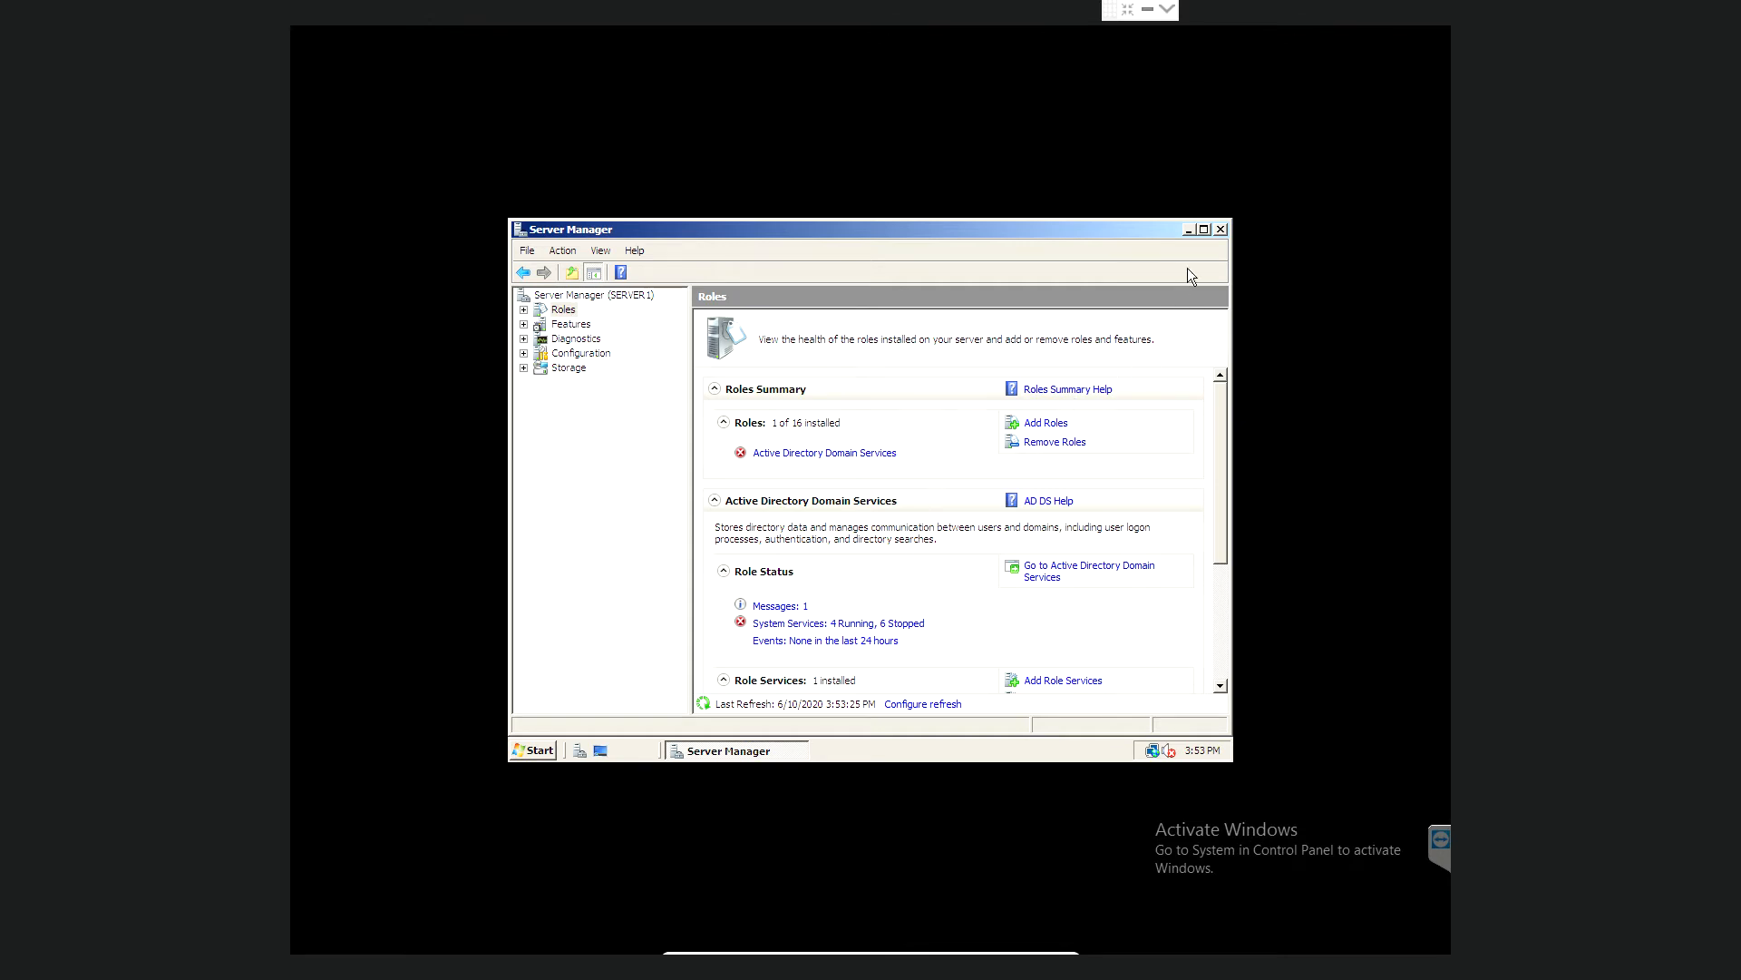
pyautogui.click(1220, 229)
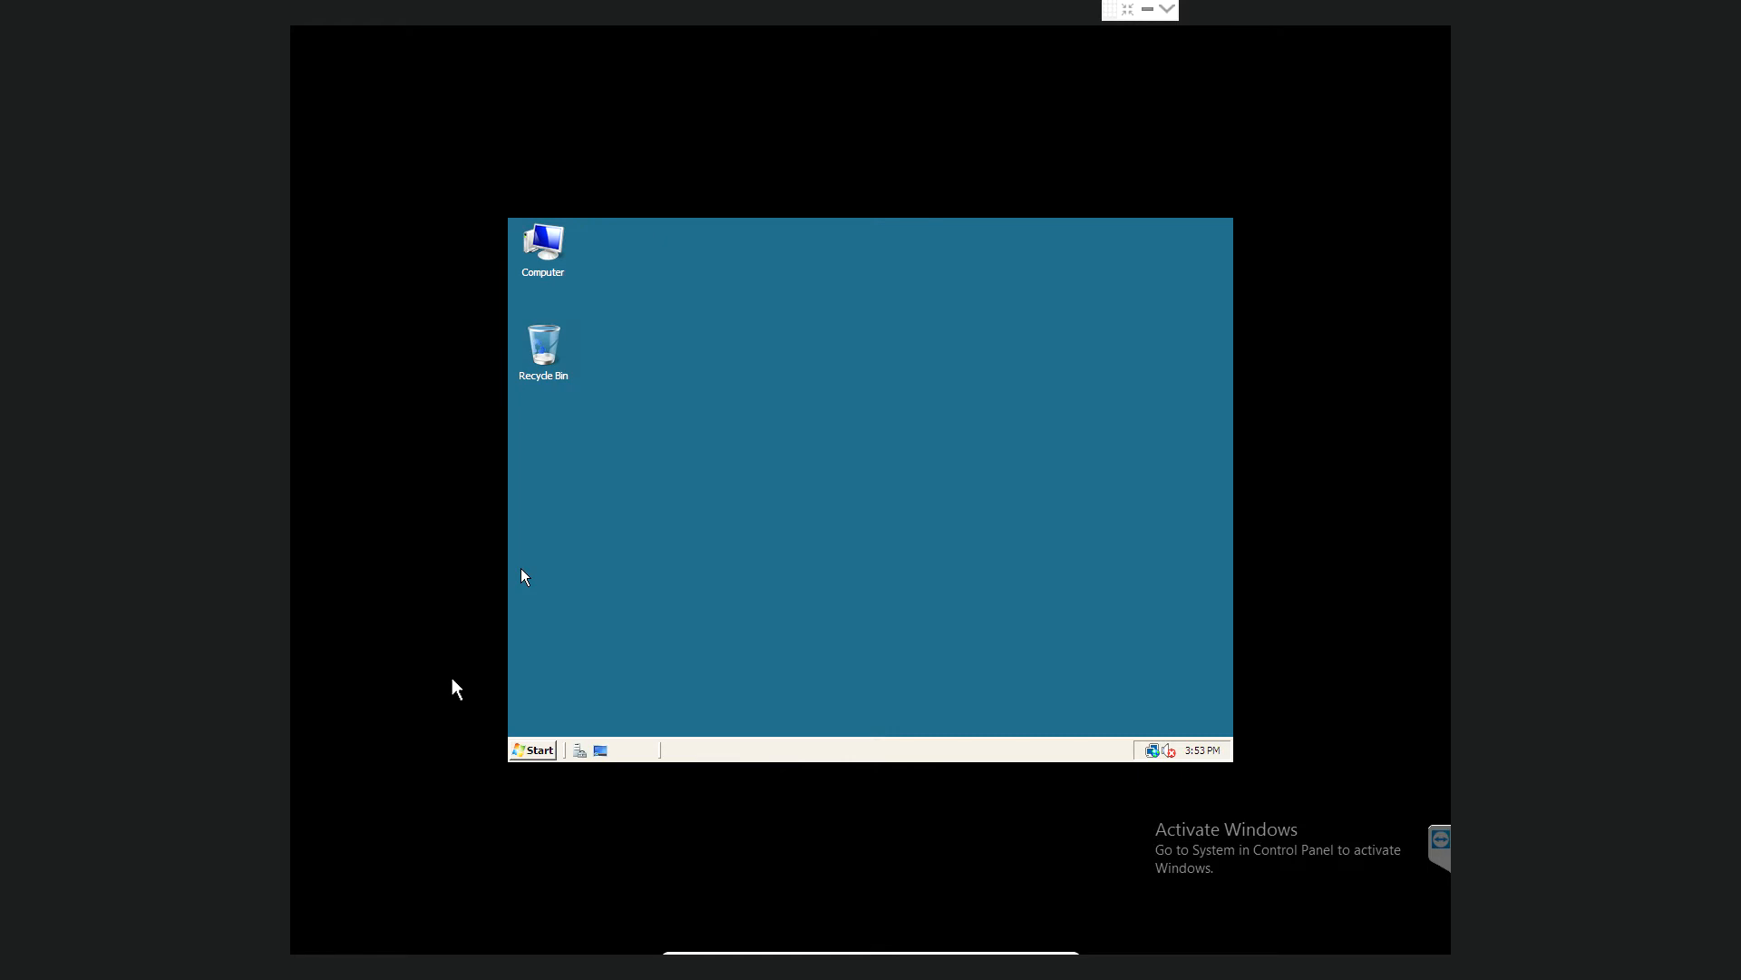
# - Launch dcpromo and advance past the Welcome and Operating System Compatibility pages
pyautogui.click(539, 750)
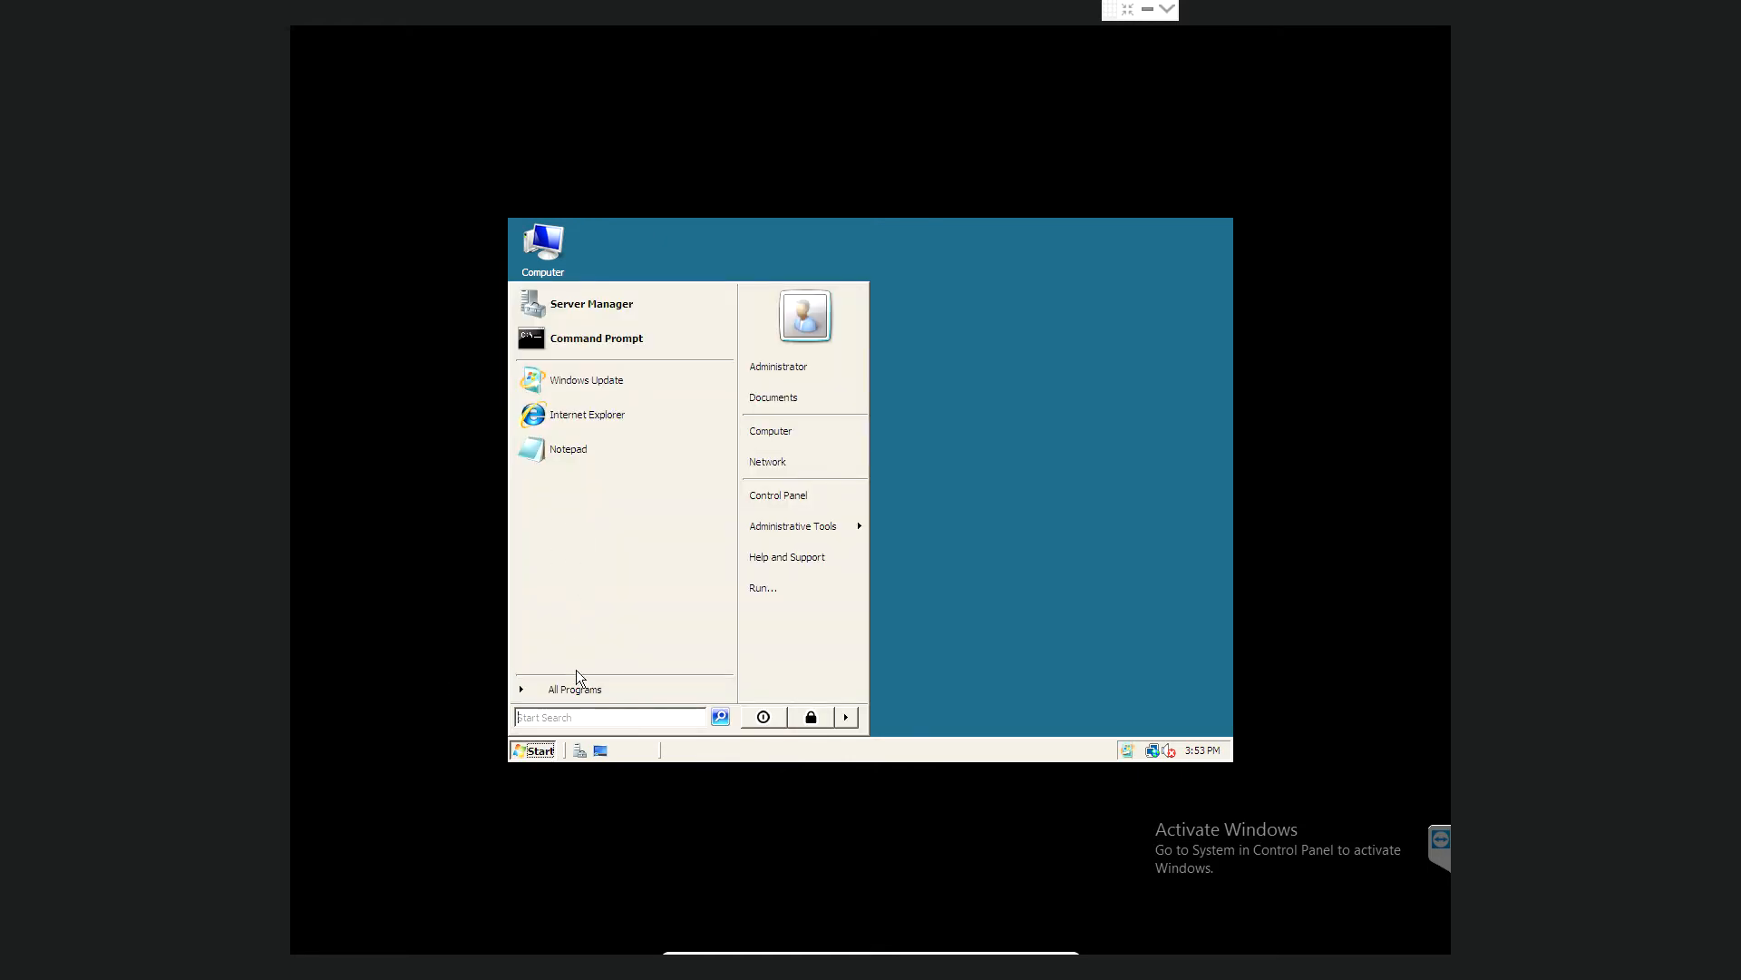
pyautogui.write('dc')
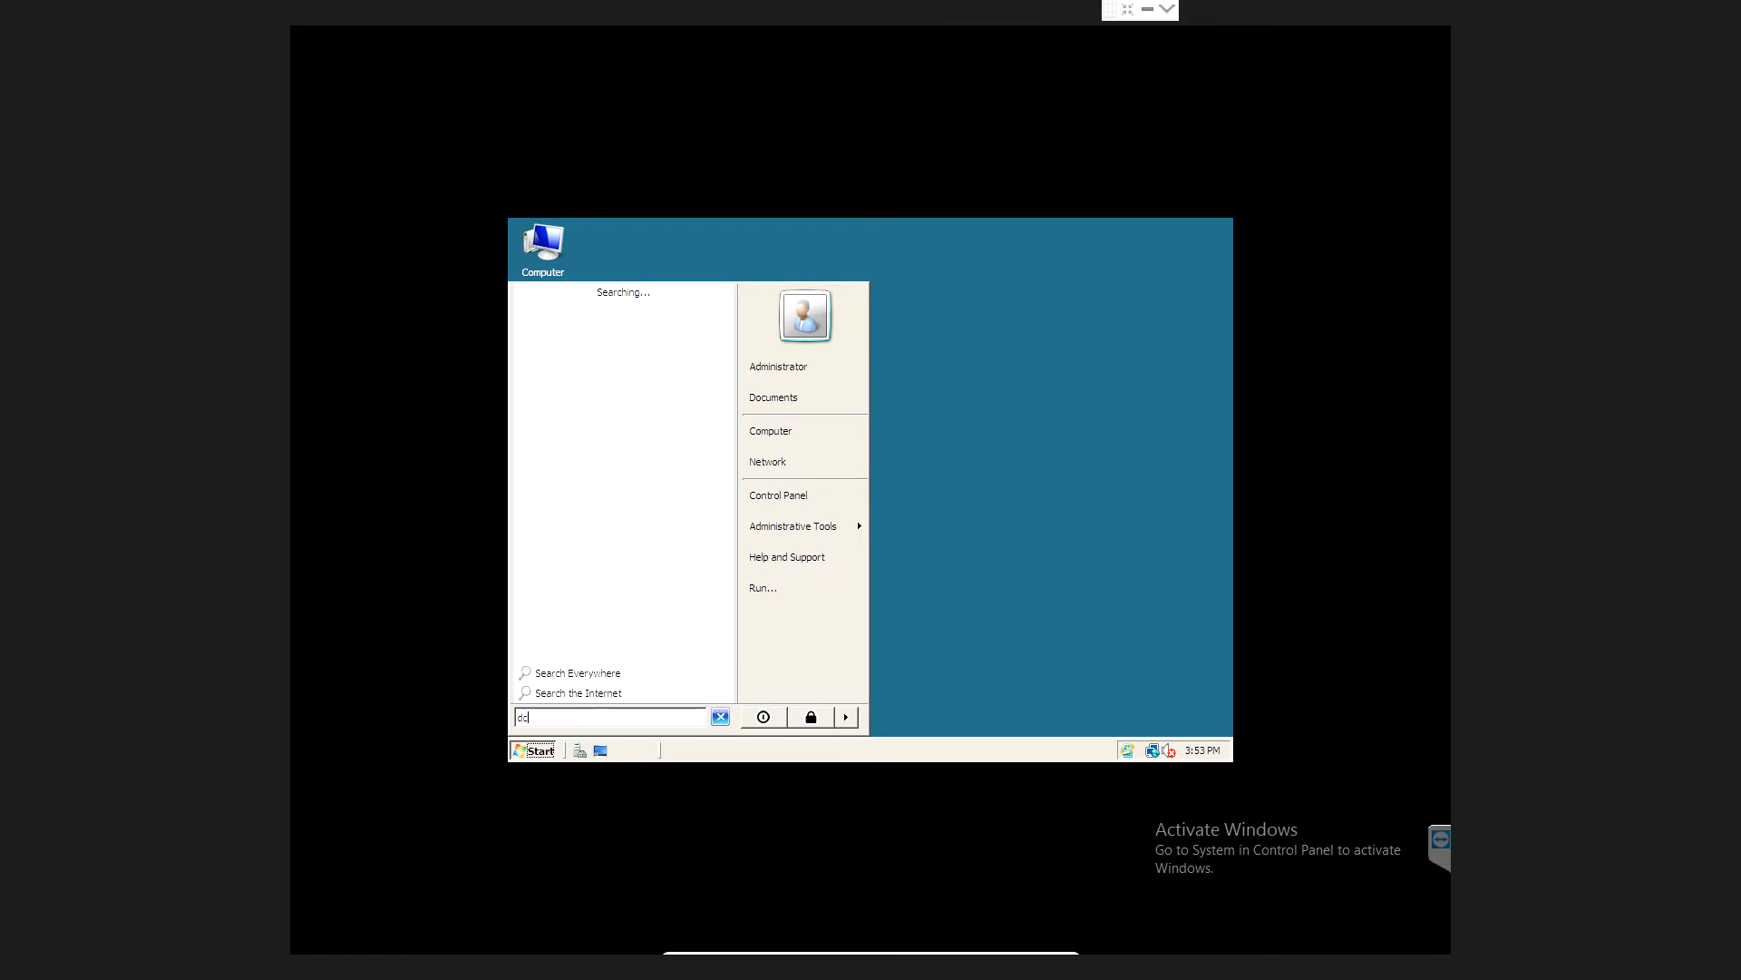
pyautogui.write('promo')
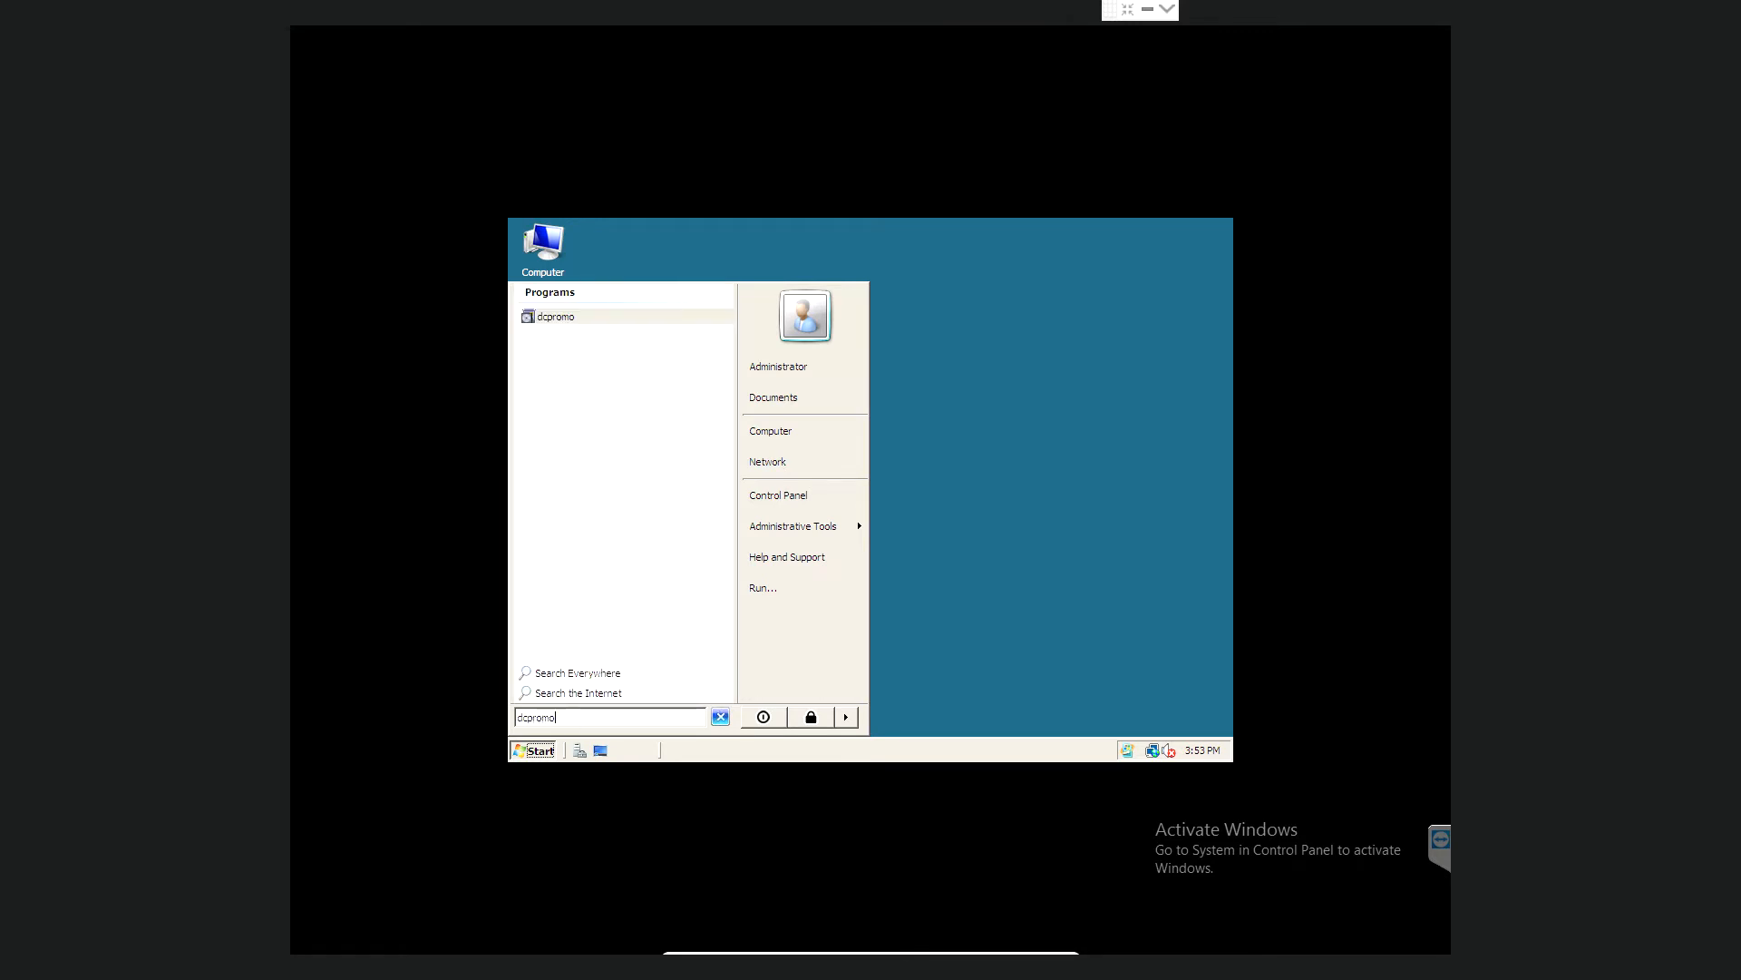
pyautogui.press('Return')
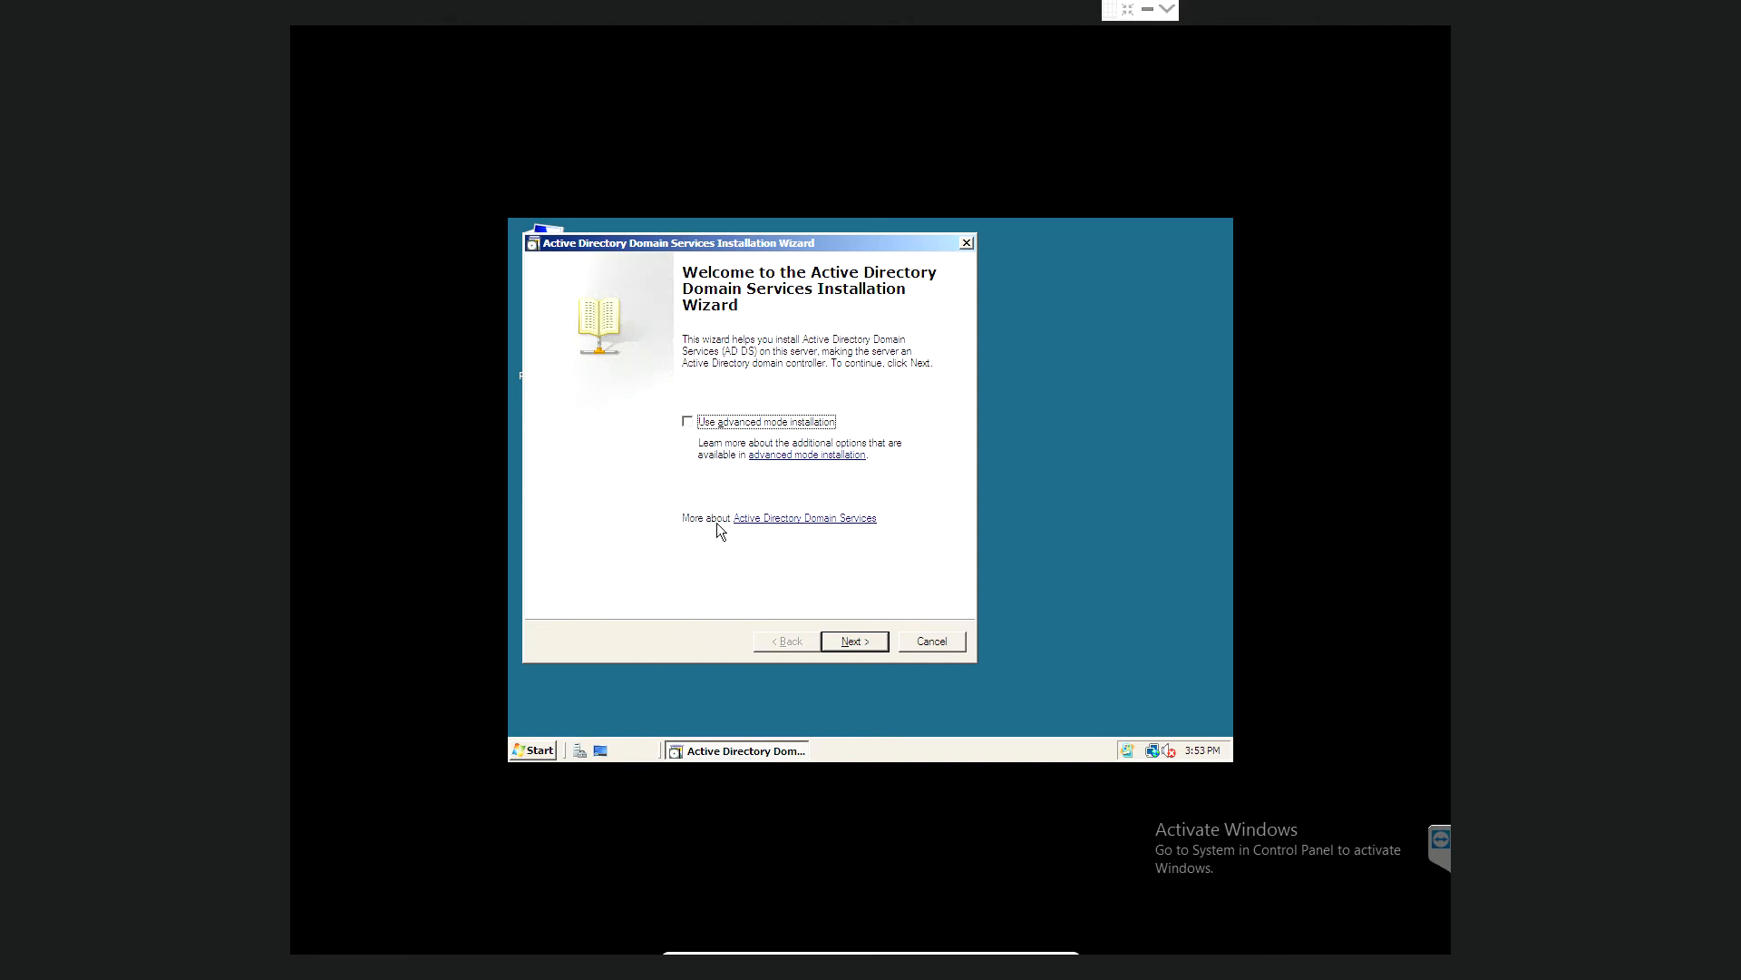
pyautogui.click(852, 639)
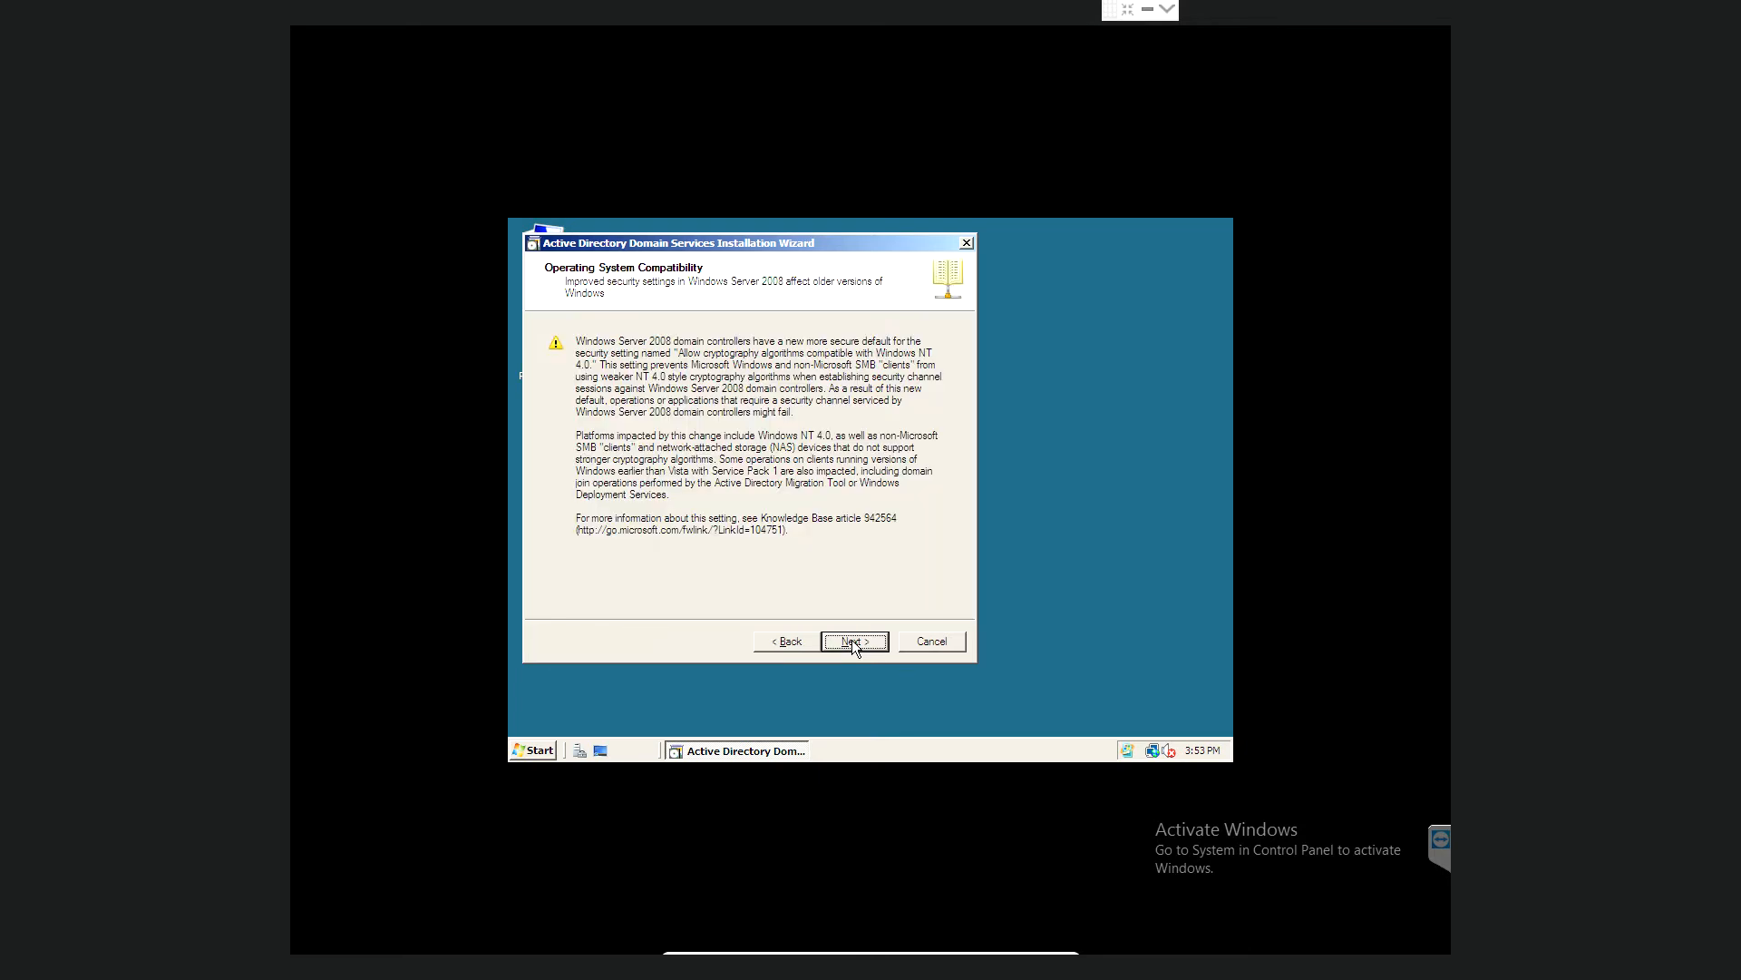
pyautogui.click(852, 640)
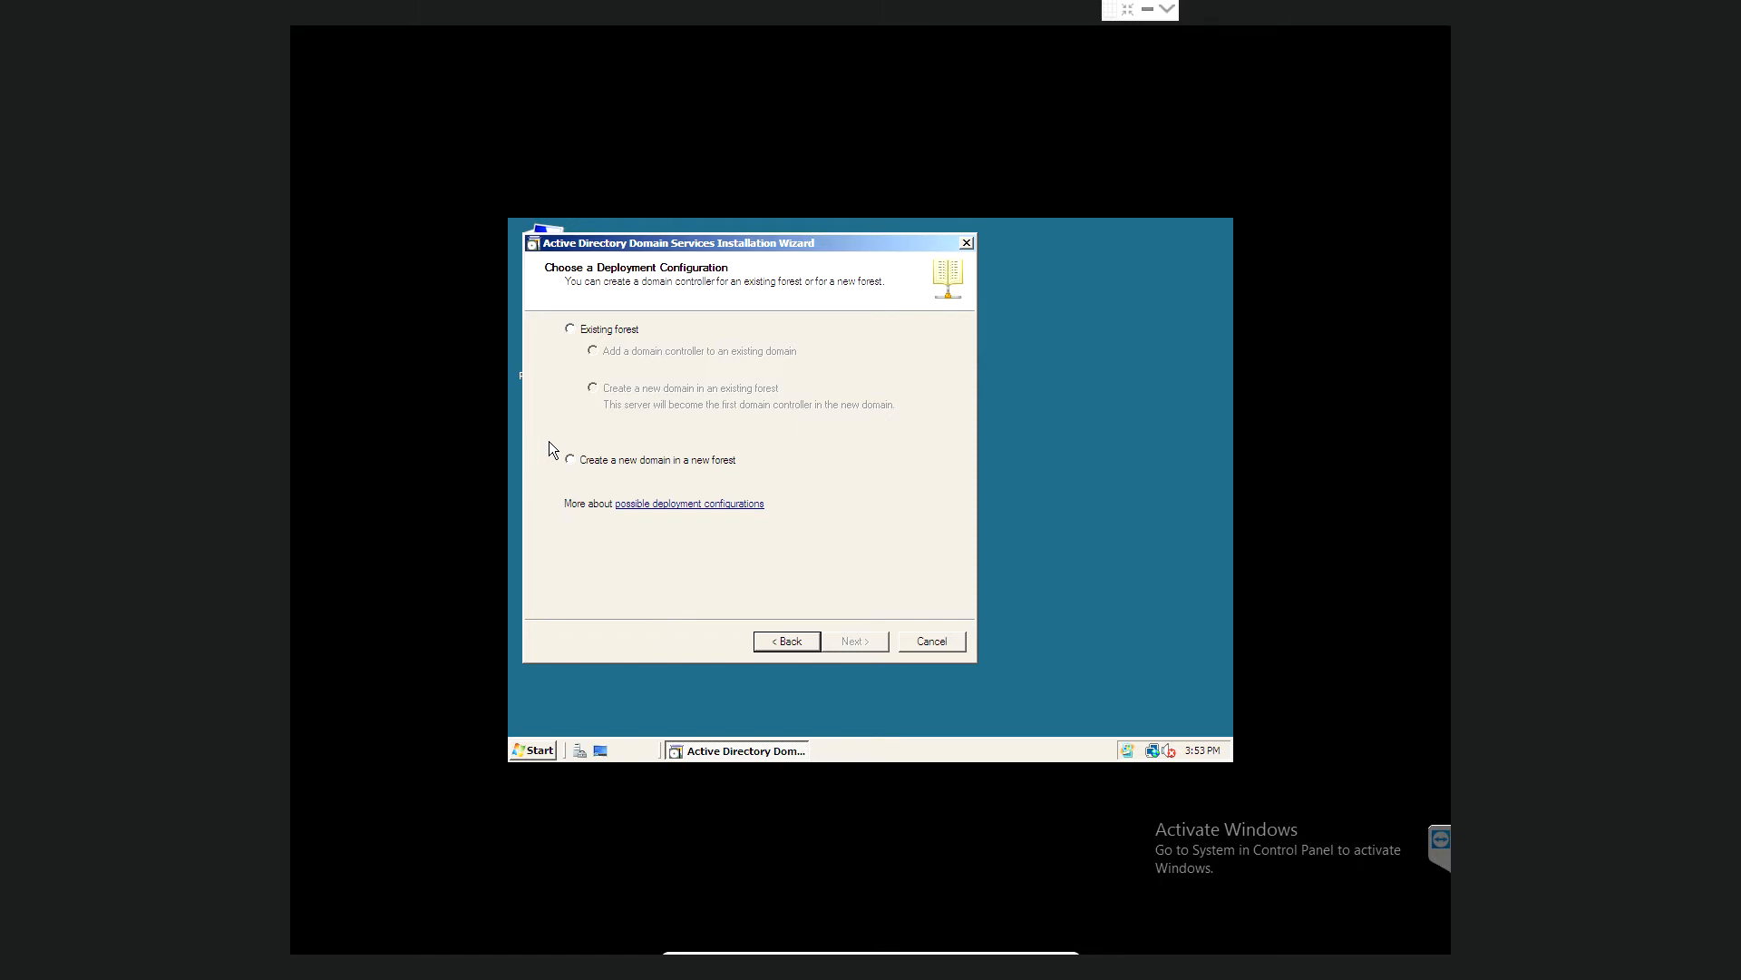
# - Create a new domain in a new forest with forest root domain lrc.local
pyautogui.click(570, 460)
pyautogui.click(858, 643)
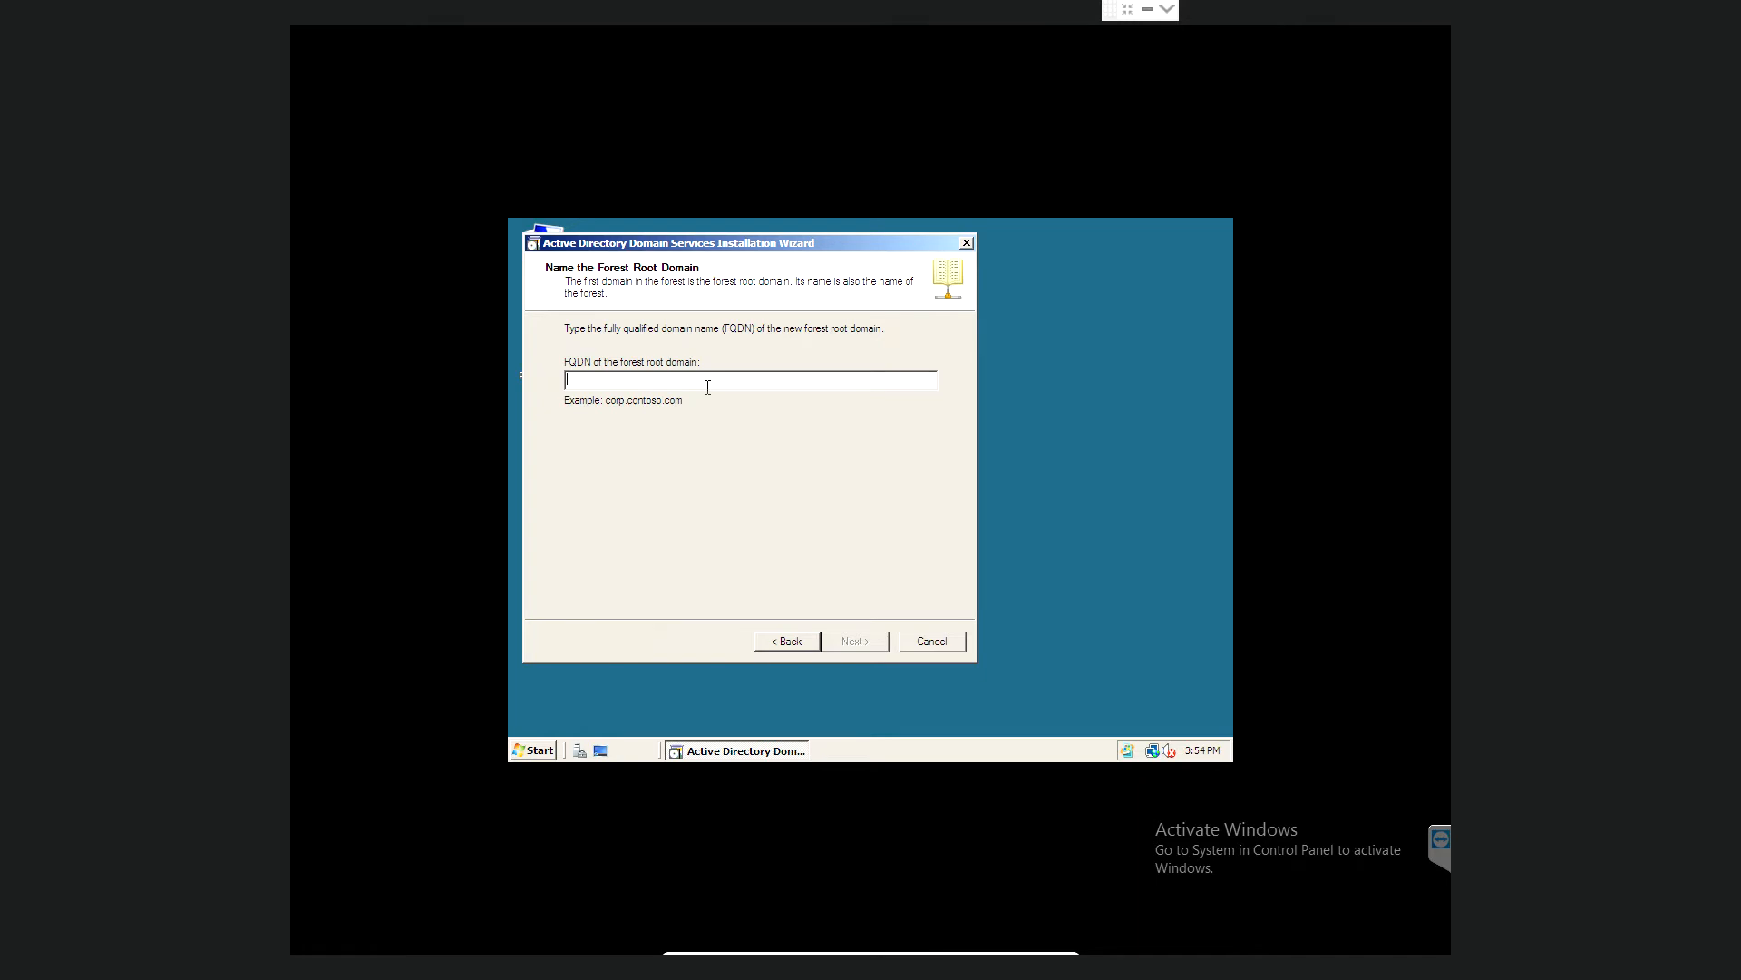
pyautogui.write('rc.local')
pyautogui.click(857, 640)
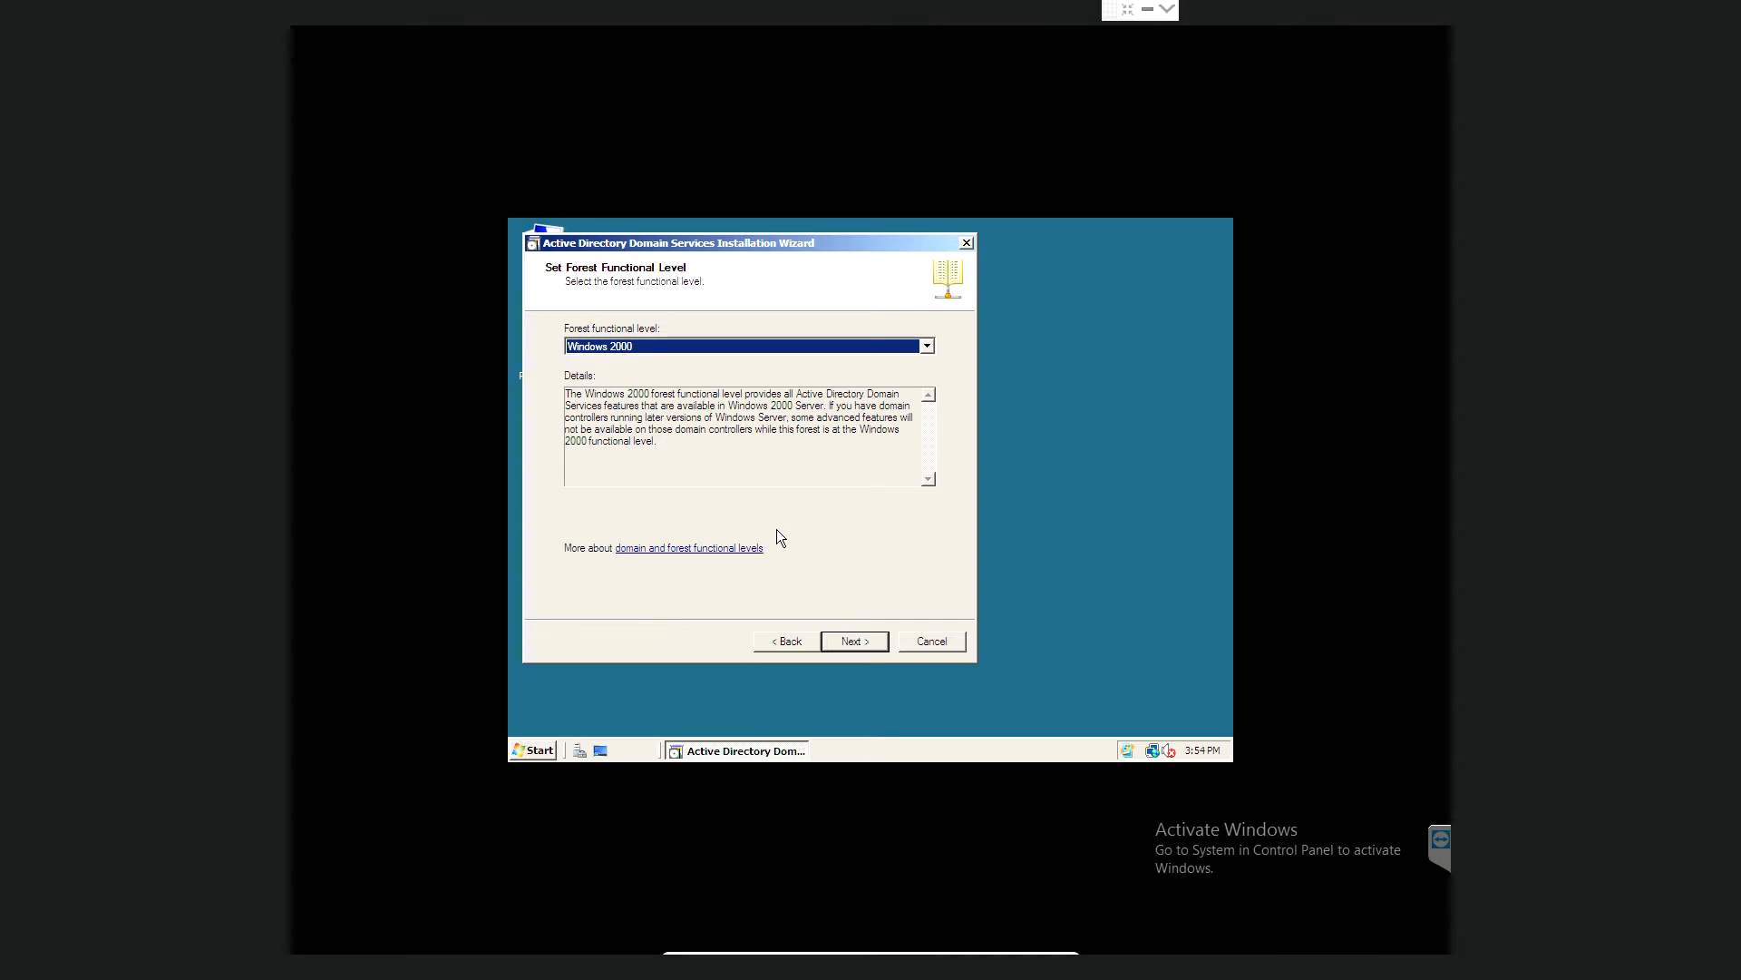
# - Set the forest functional level to Windows Server 2008, keep DNS server, and accept the delegation warning
pyautogui.click(927, 347)
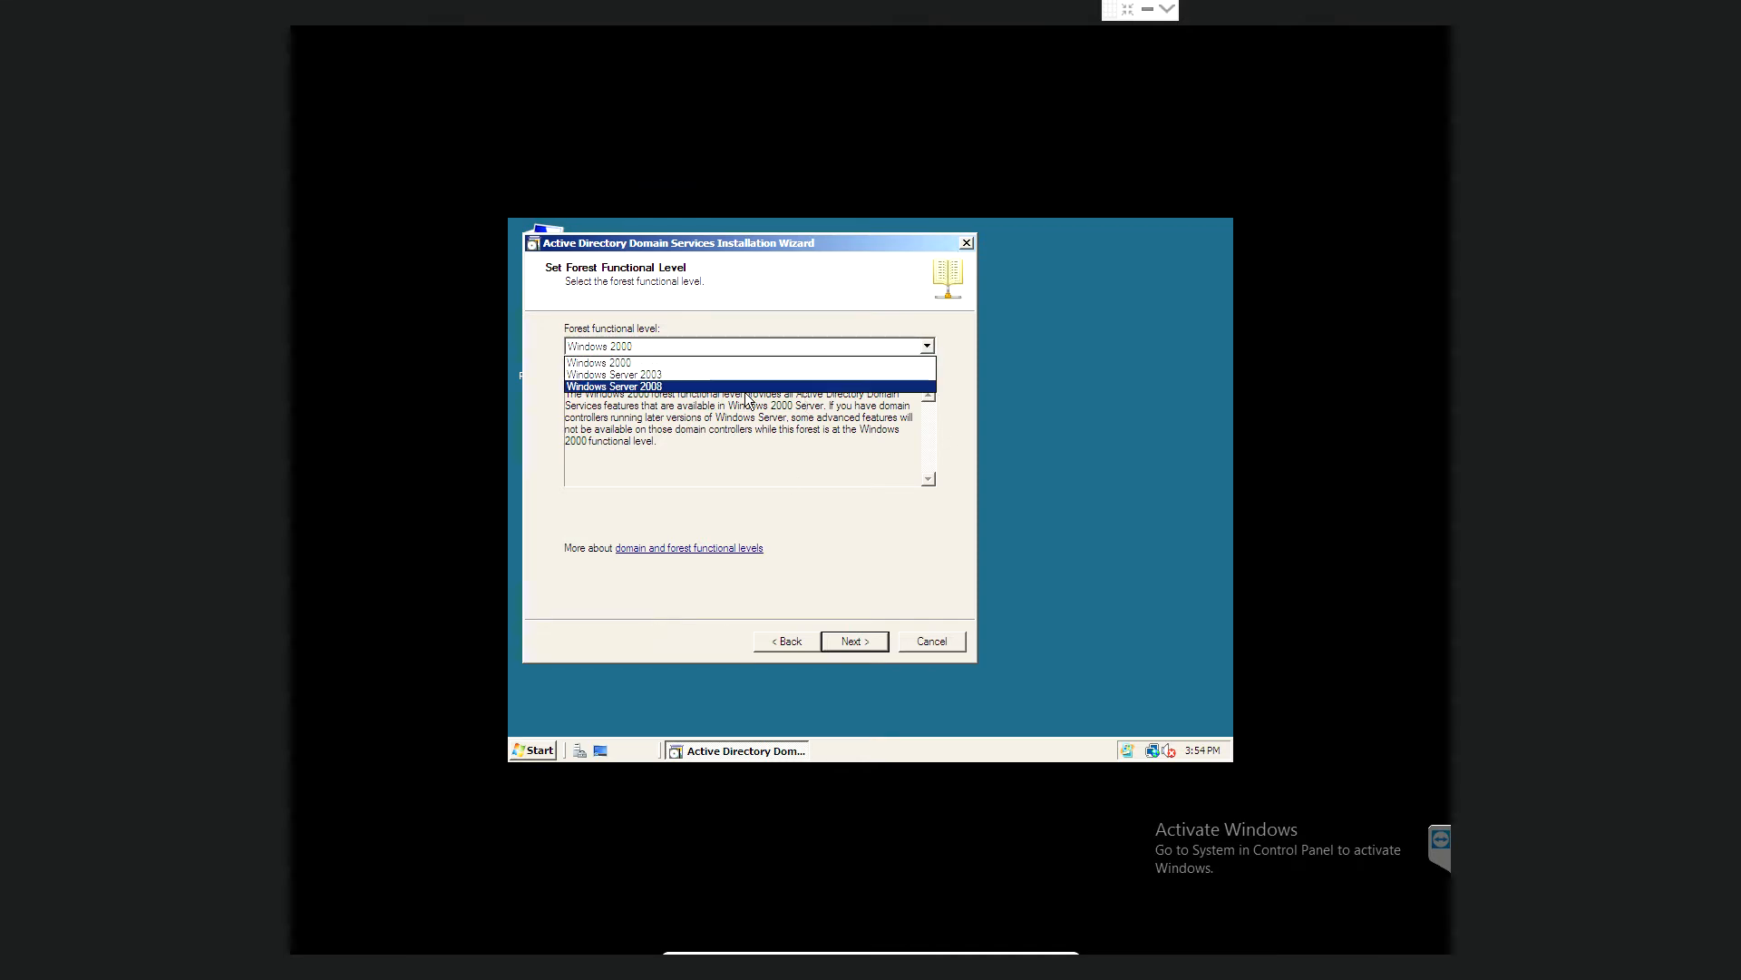
pyautogui.click(672, 386)
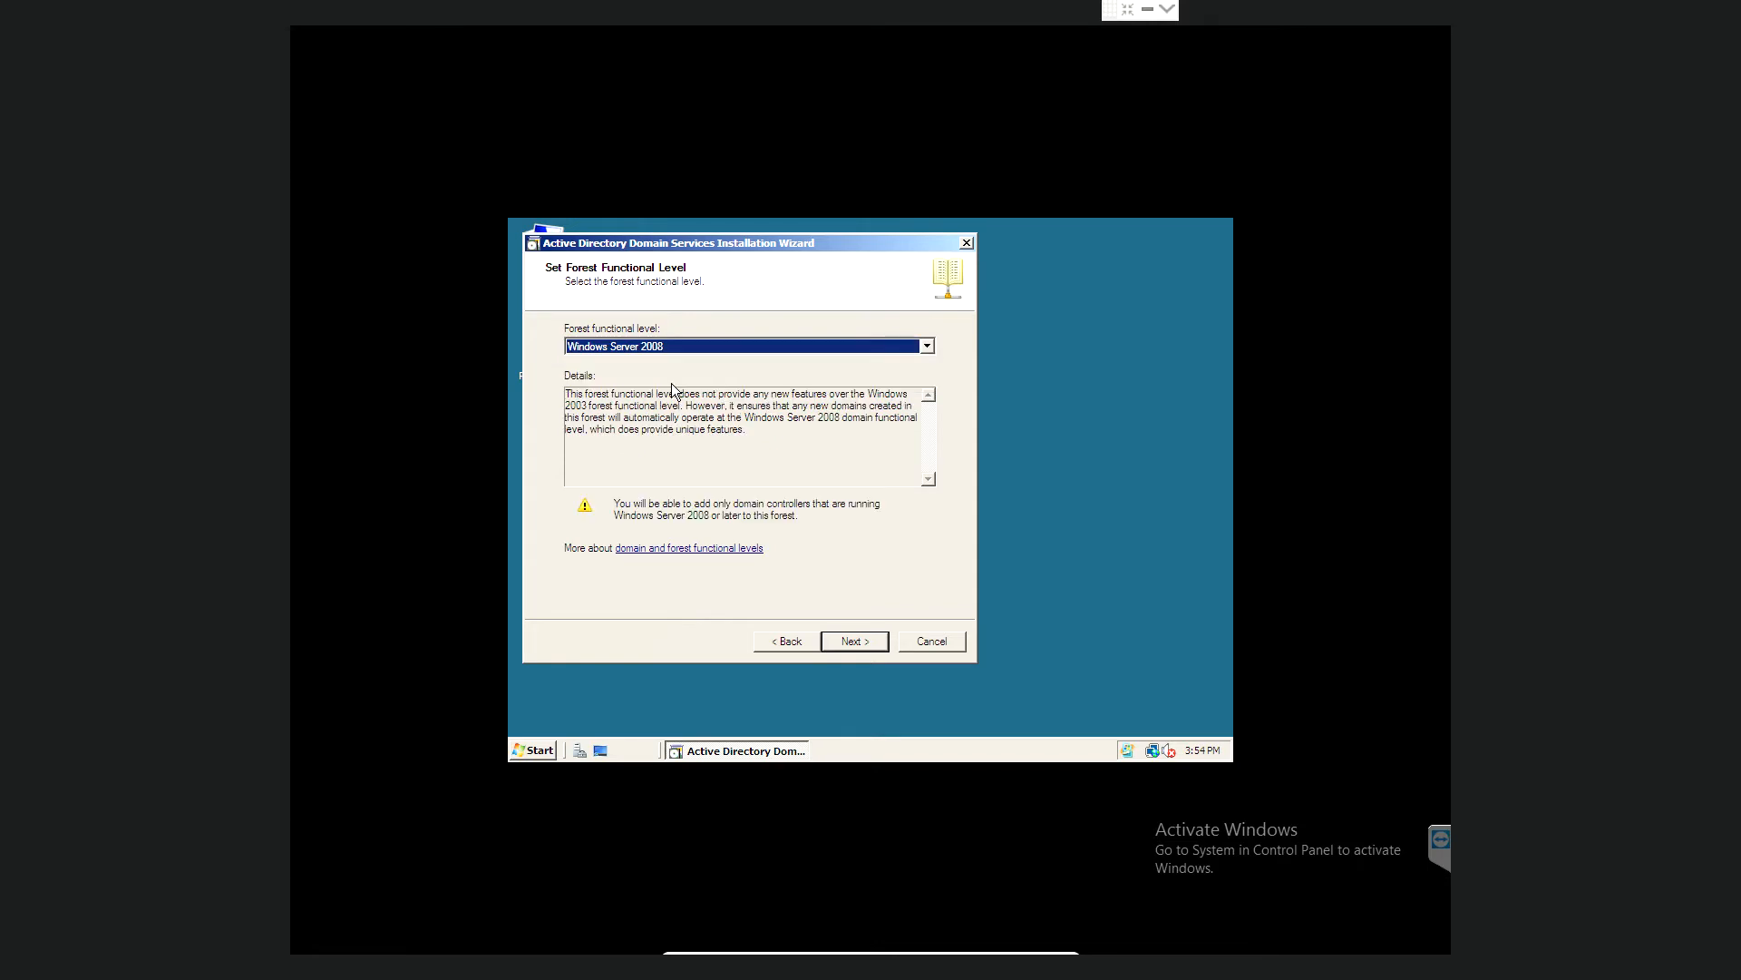
pyautogui.click(860, 643)
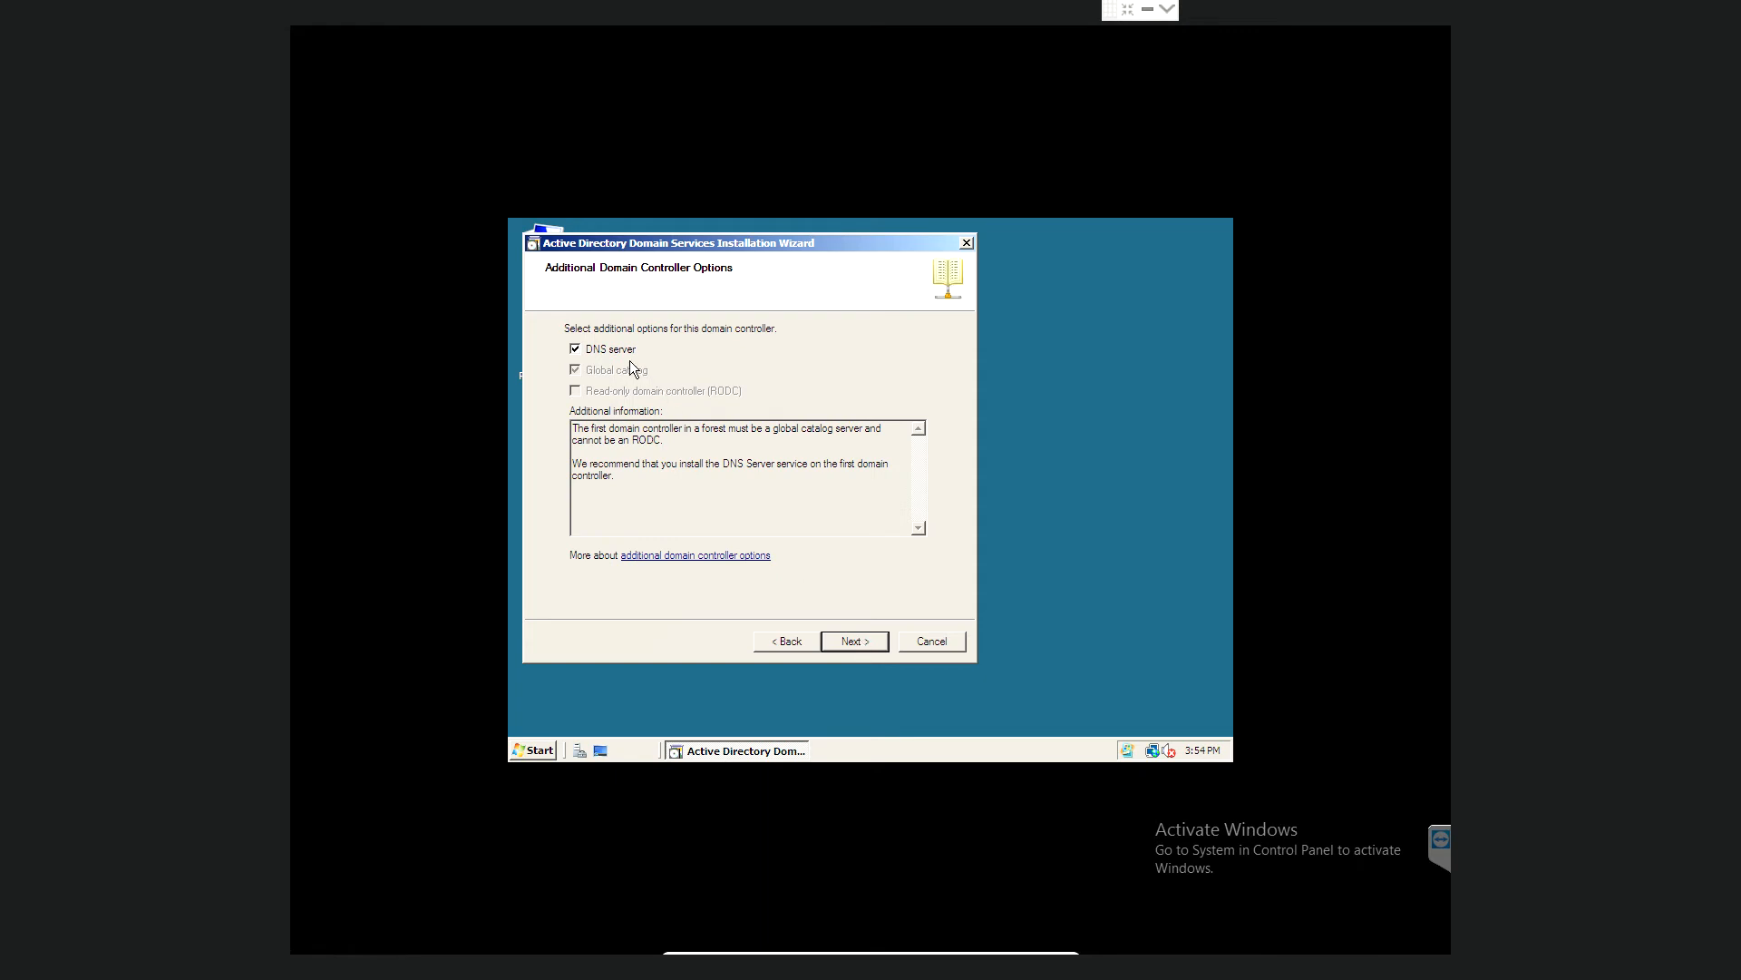
pyautogui.click(849, 641)
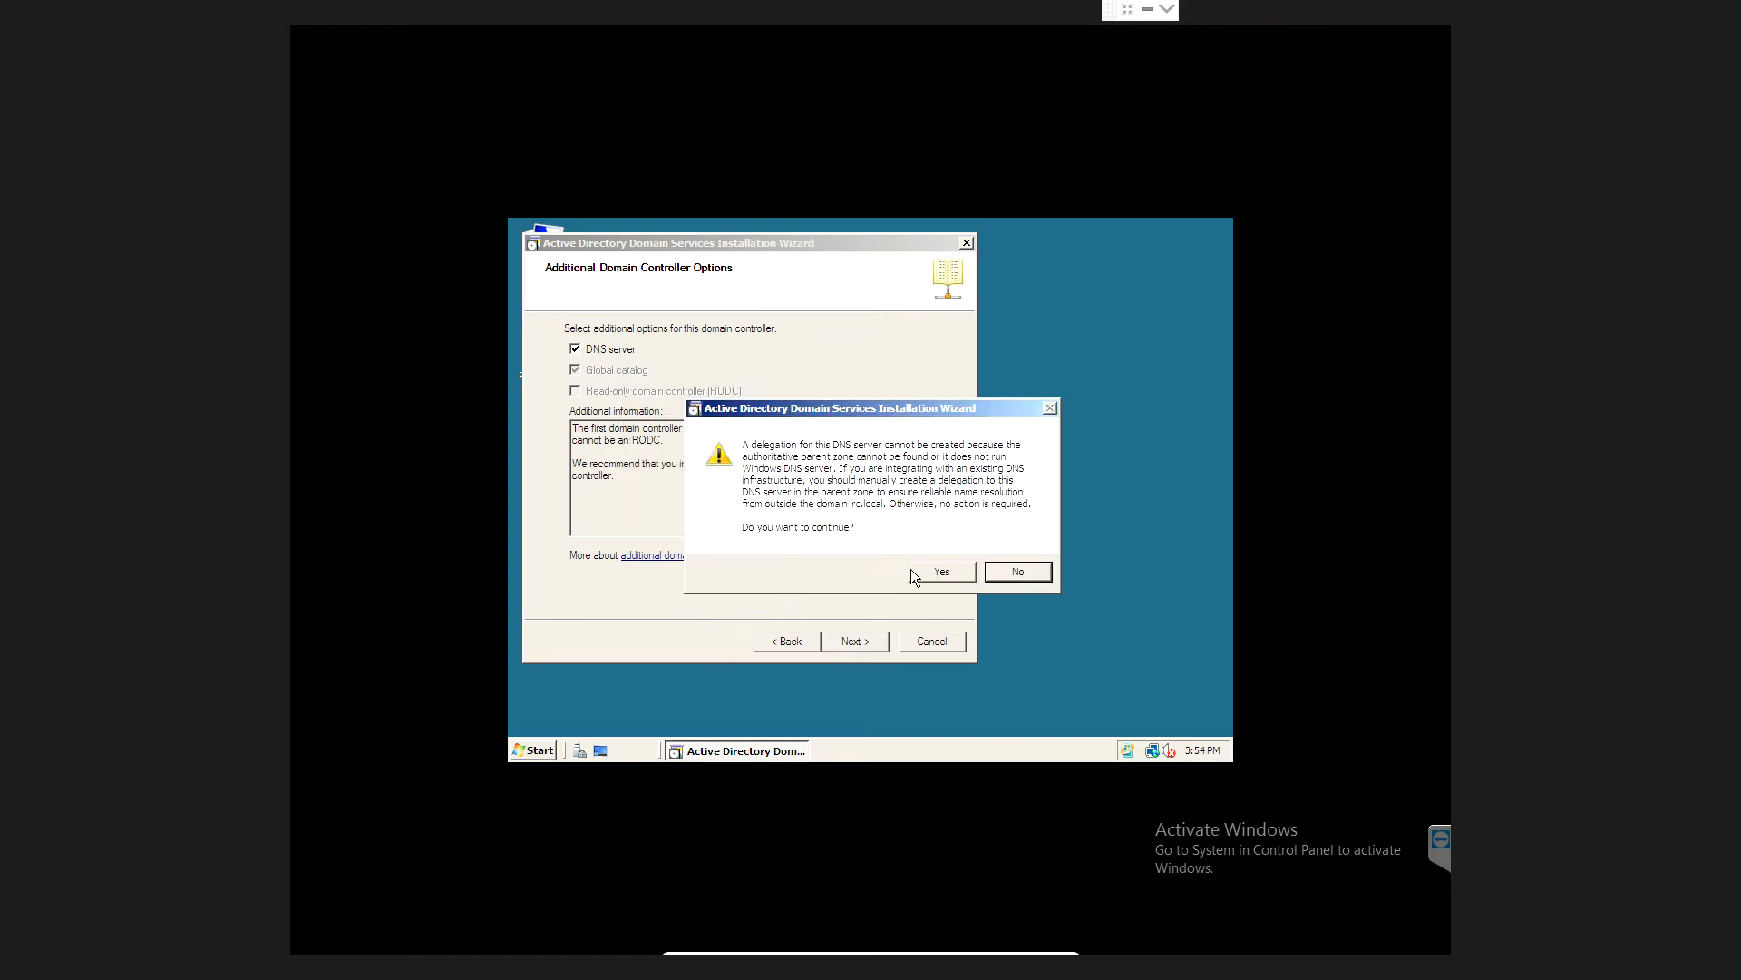
pyautogui.click(940, 569)
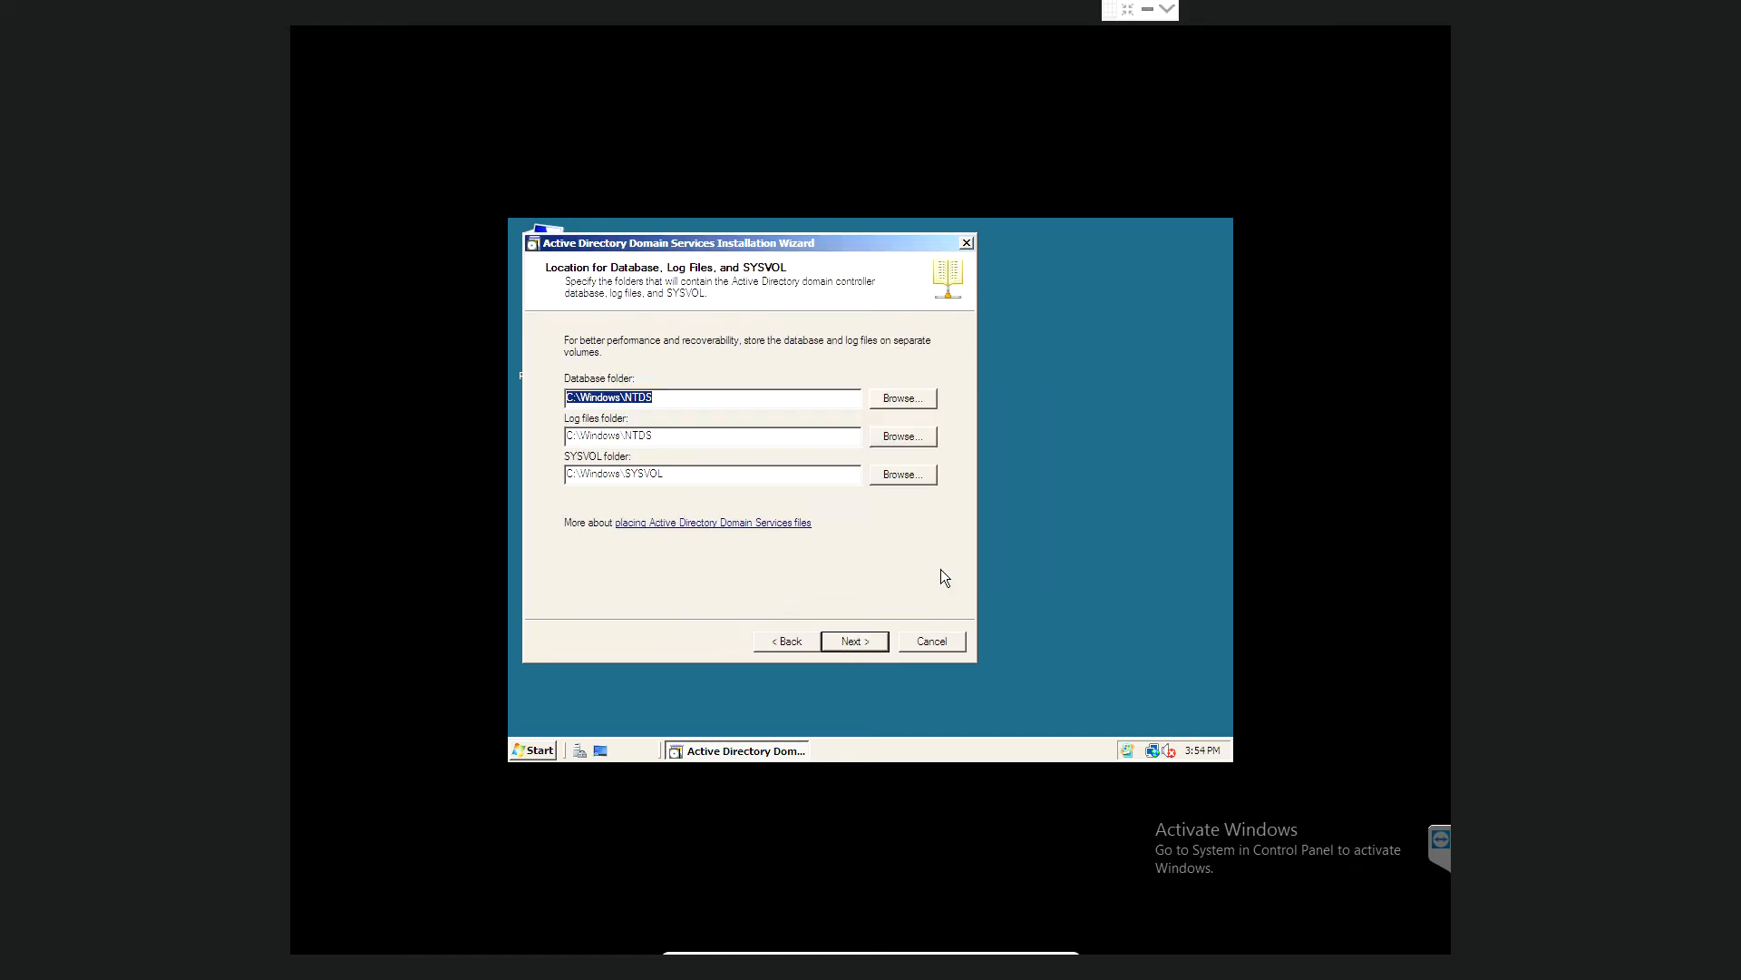
# - Keep the default database, log and SYSVOL folders and enter the Restore Mode administrator password
pyautogui.click(854, 642)
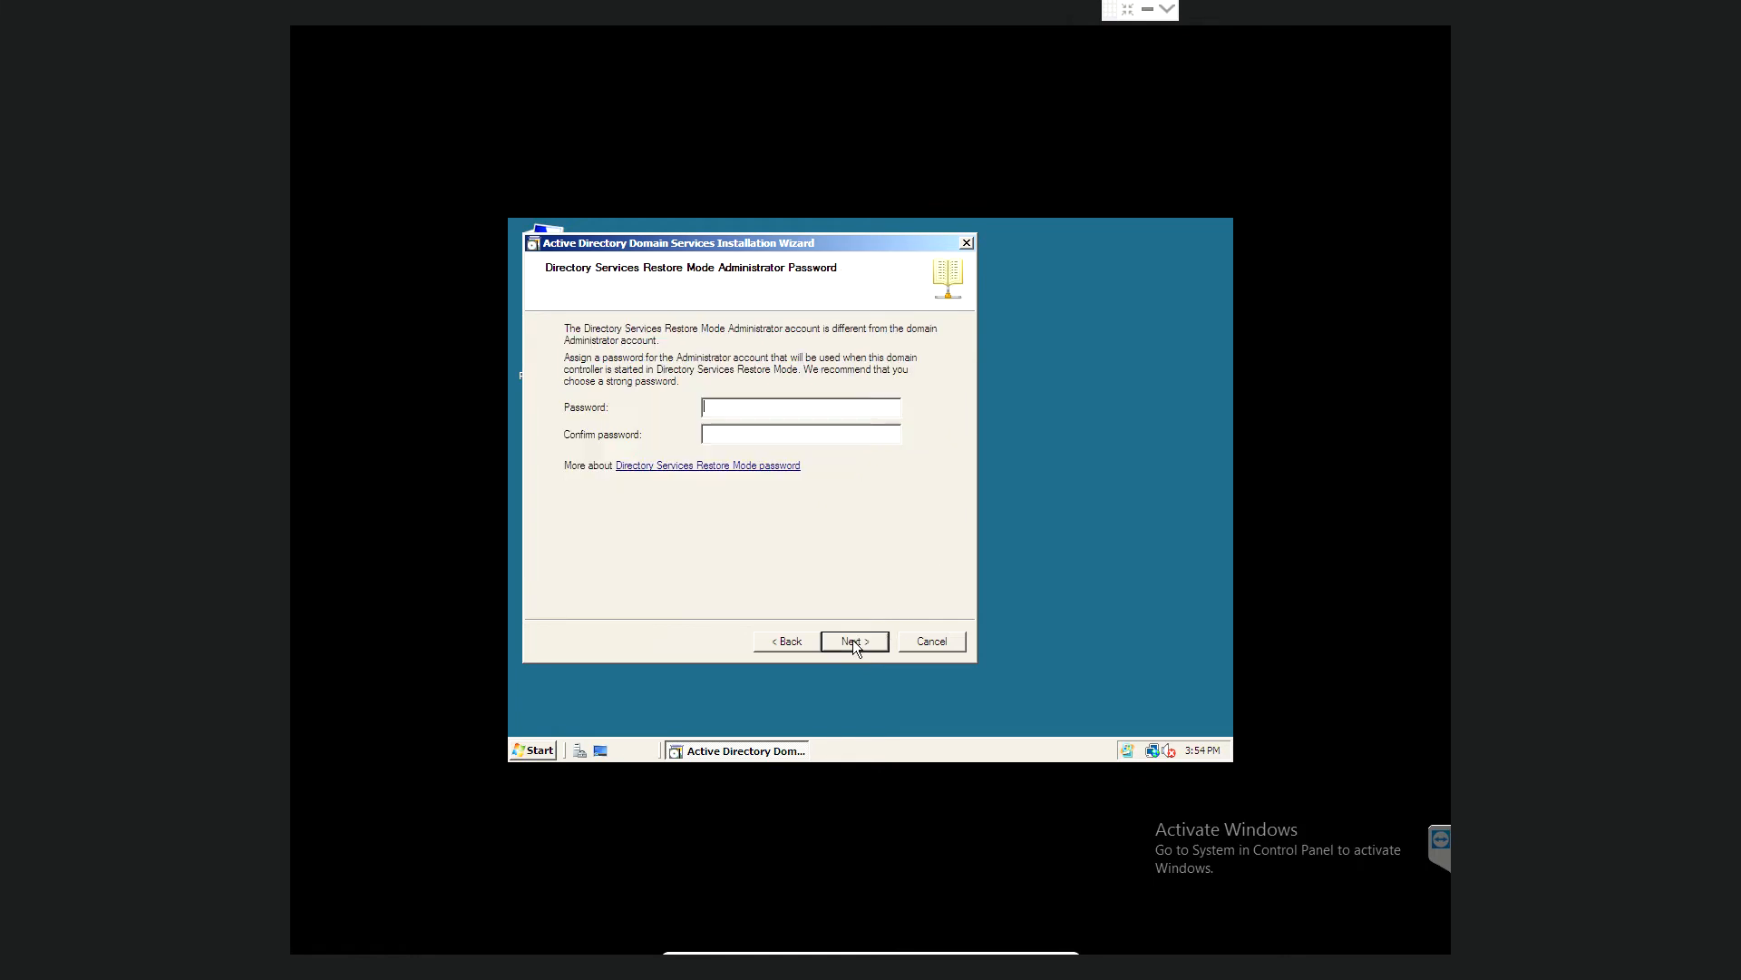
pyautogui.click(778, 407)
pyautogui.write('••••••••••••••••••••')
# - Review the Summary for lrc.local and start the Active Directory Domain Services configuration
pyautogui.click(863, 641)
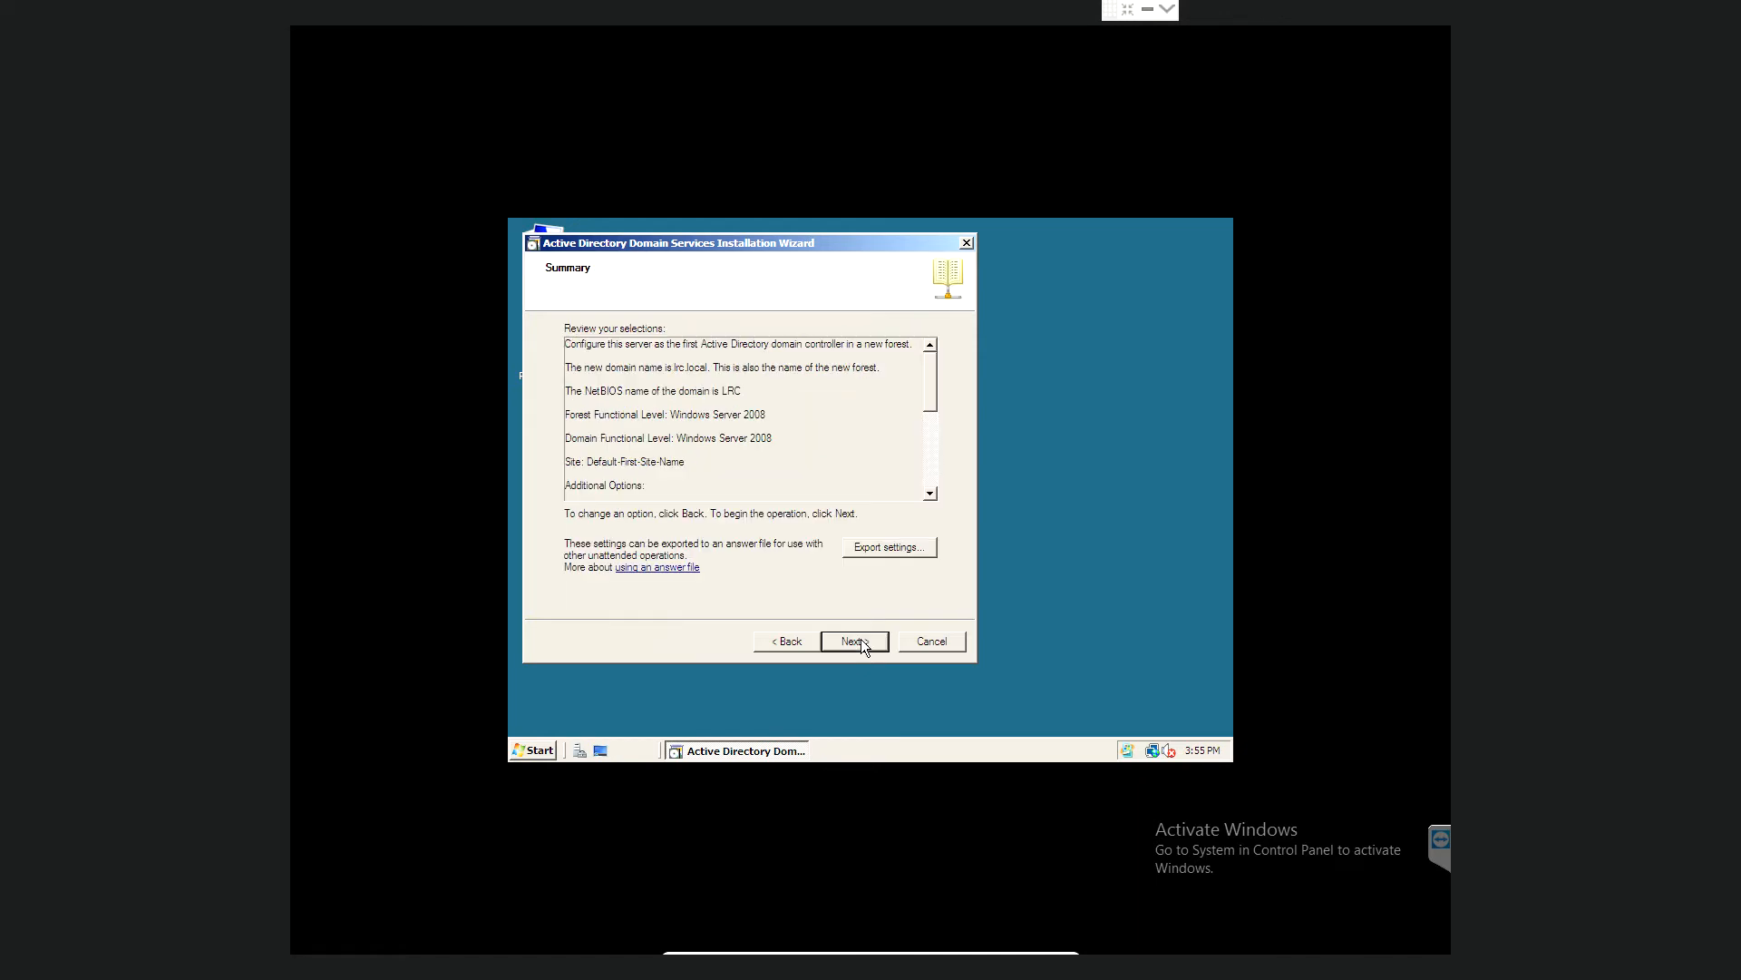
pyautogui.click(861, 644)
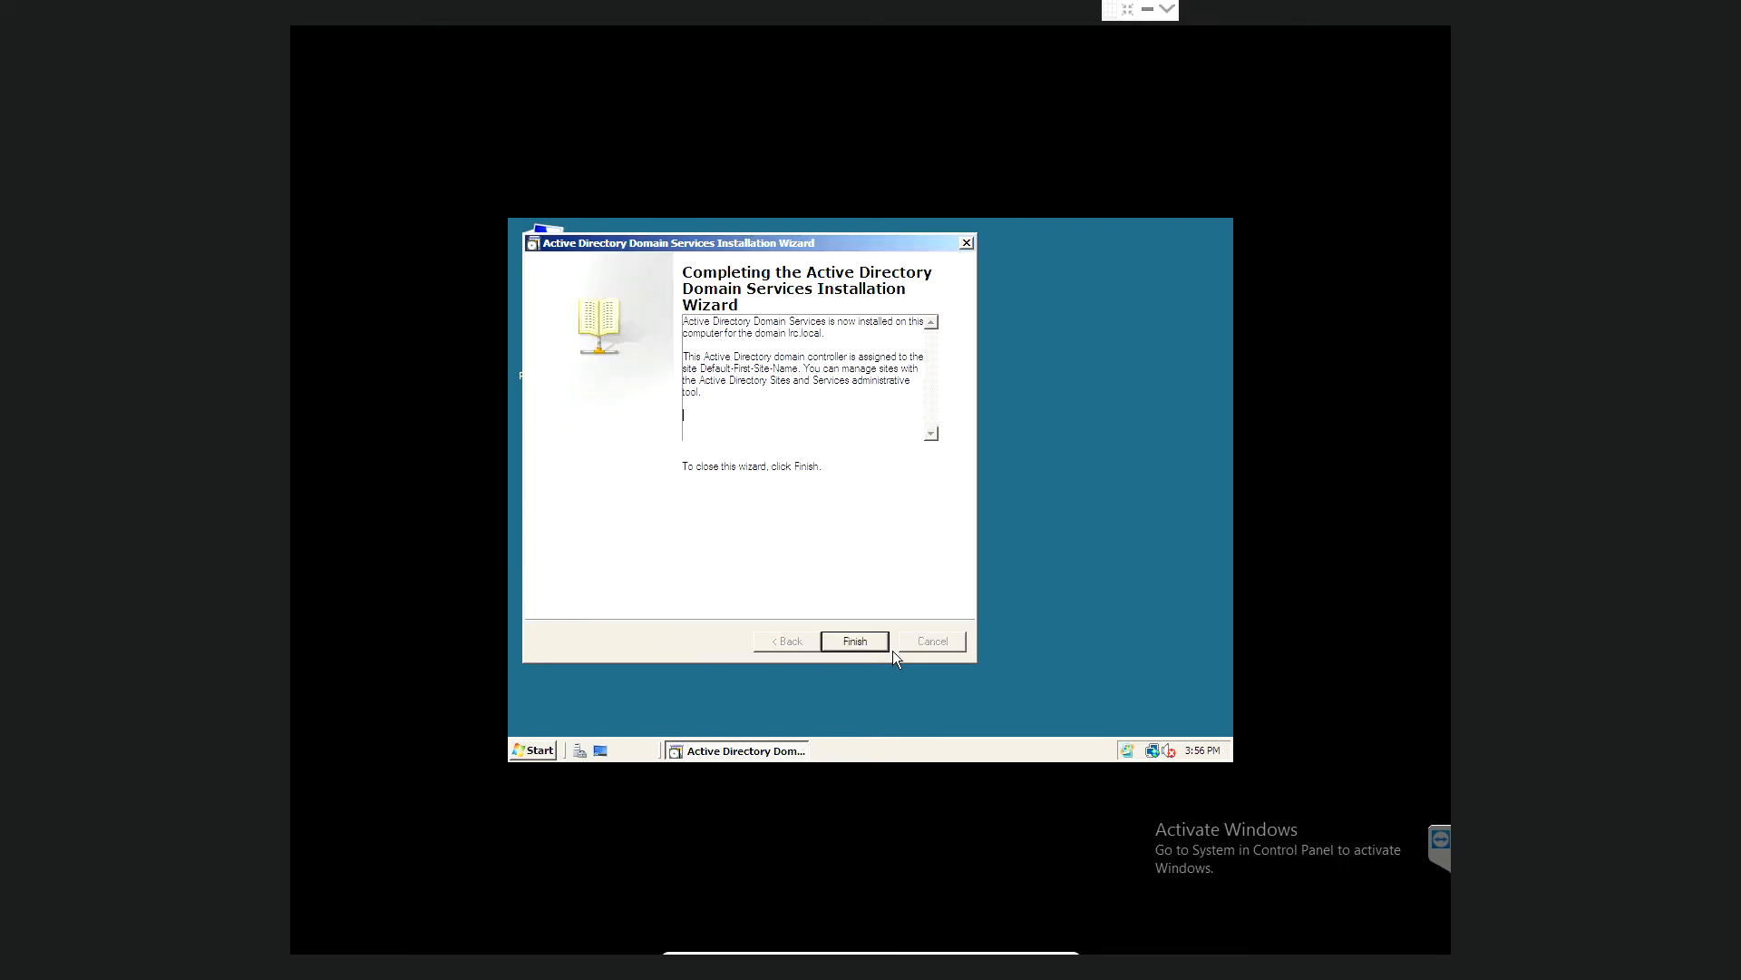
# - Finish the dcpromo wizard and choose Restart Now to reboot the guest
pyautogui.click(855, 641)
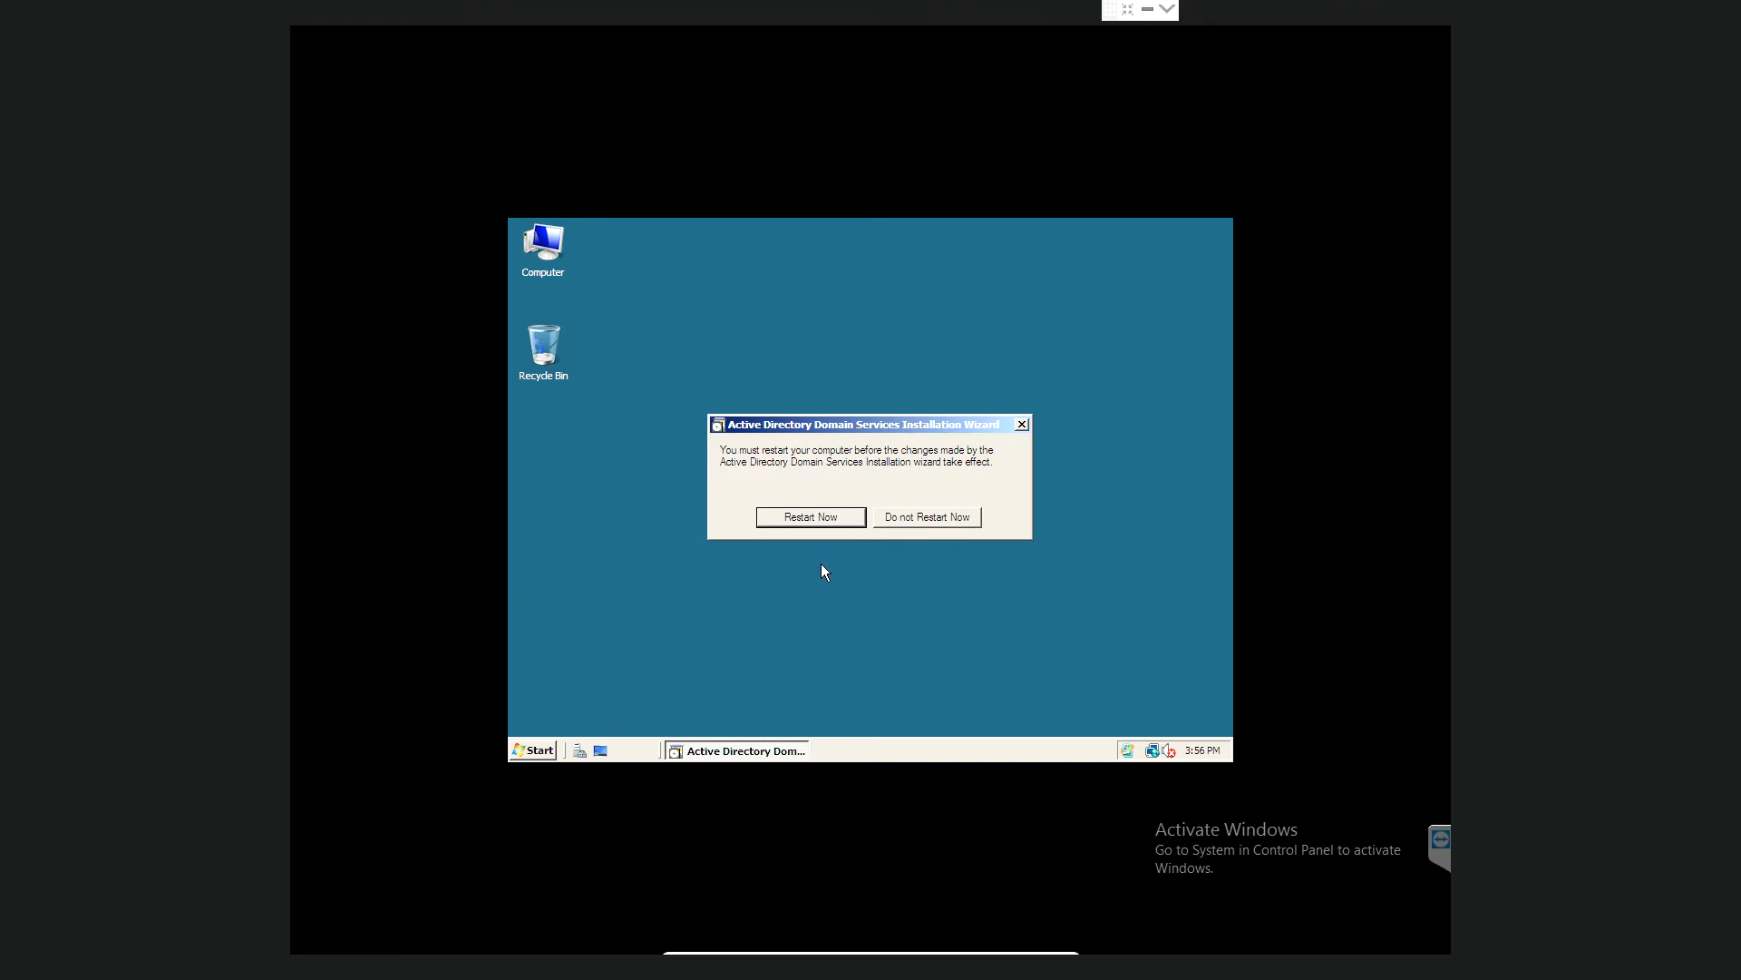
pyautogui.click(821, 515)
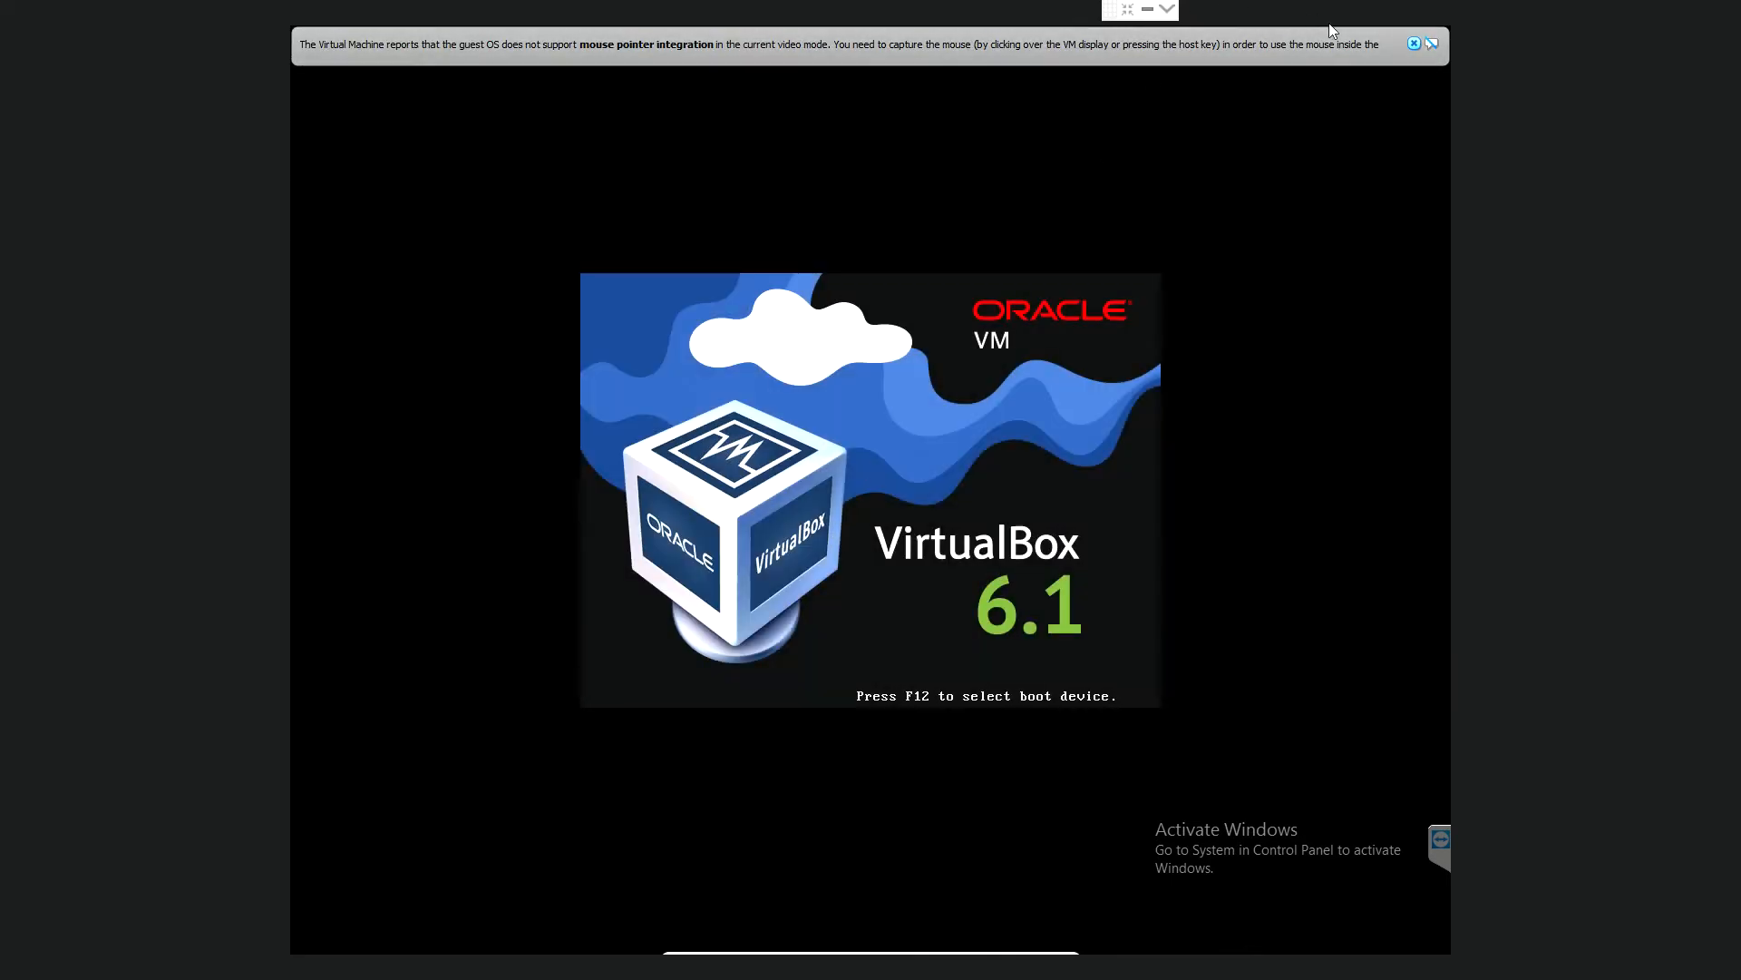
# - Dismiss both mouse-integration notices while the server reboots to the Ctrl+Alt+Delete log-on screen
pyautogui.click(1414, 44)
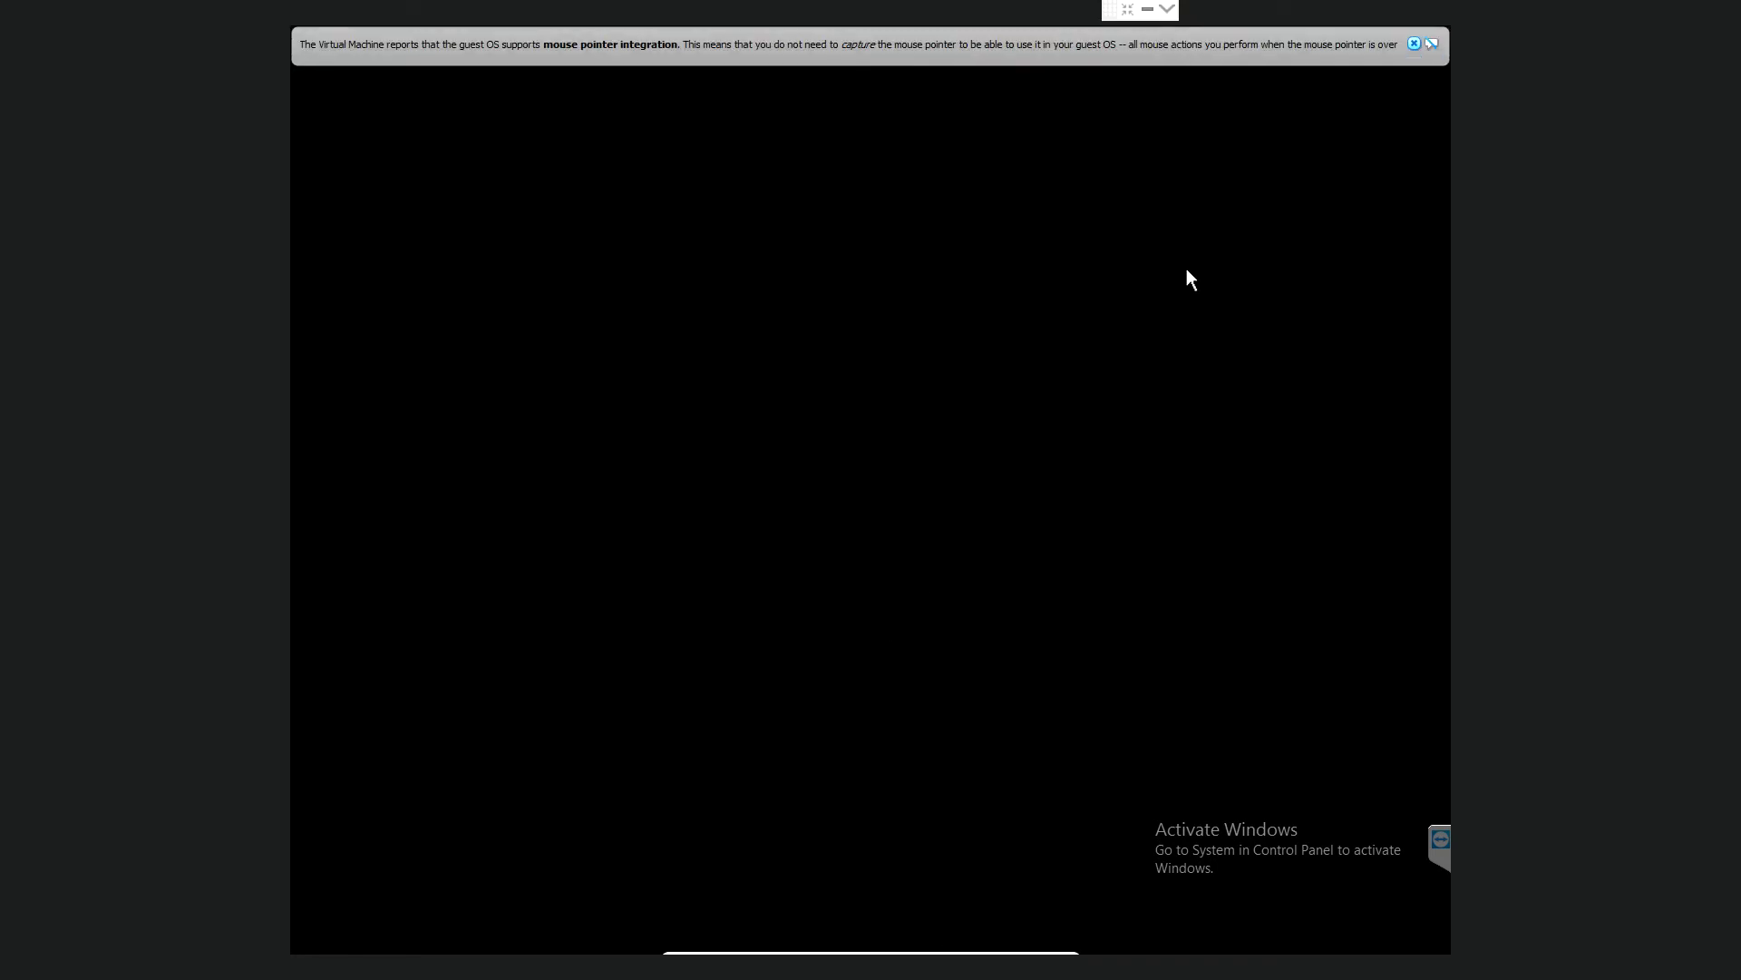
pyautogui.click(1427, 51)
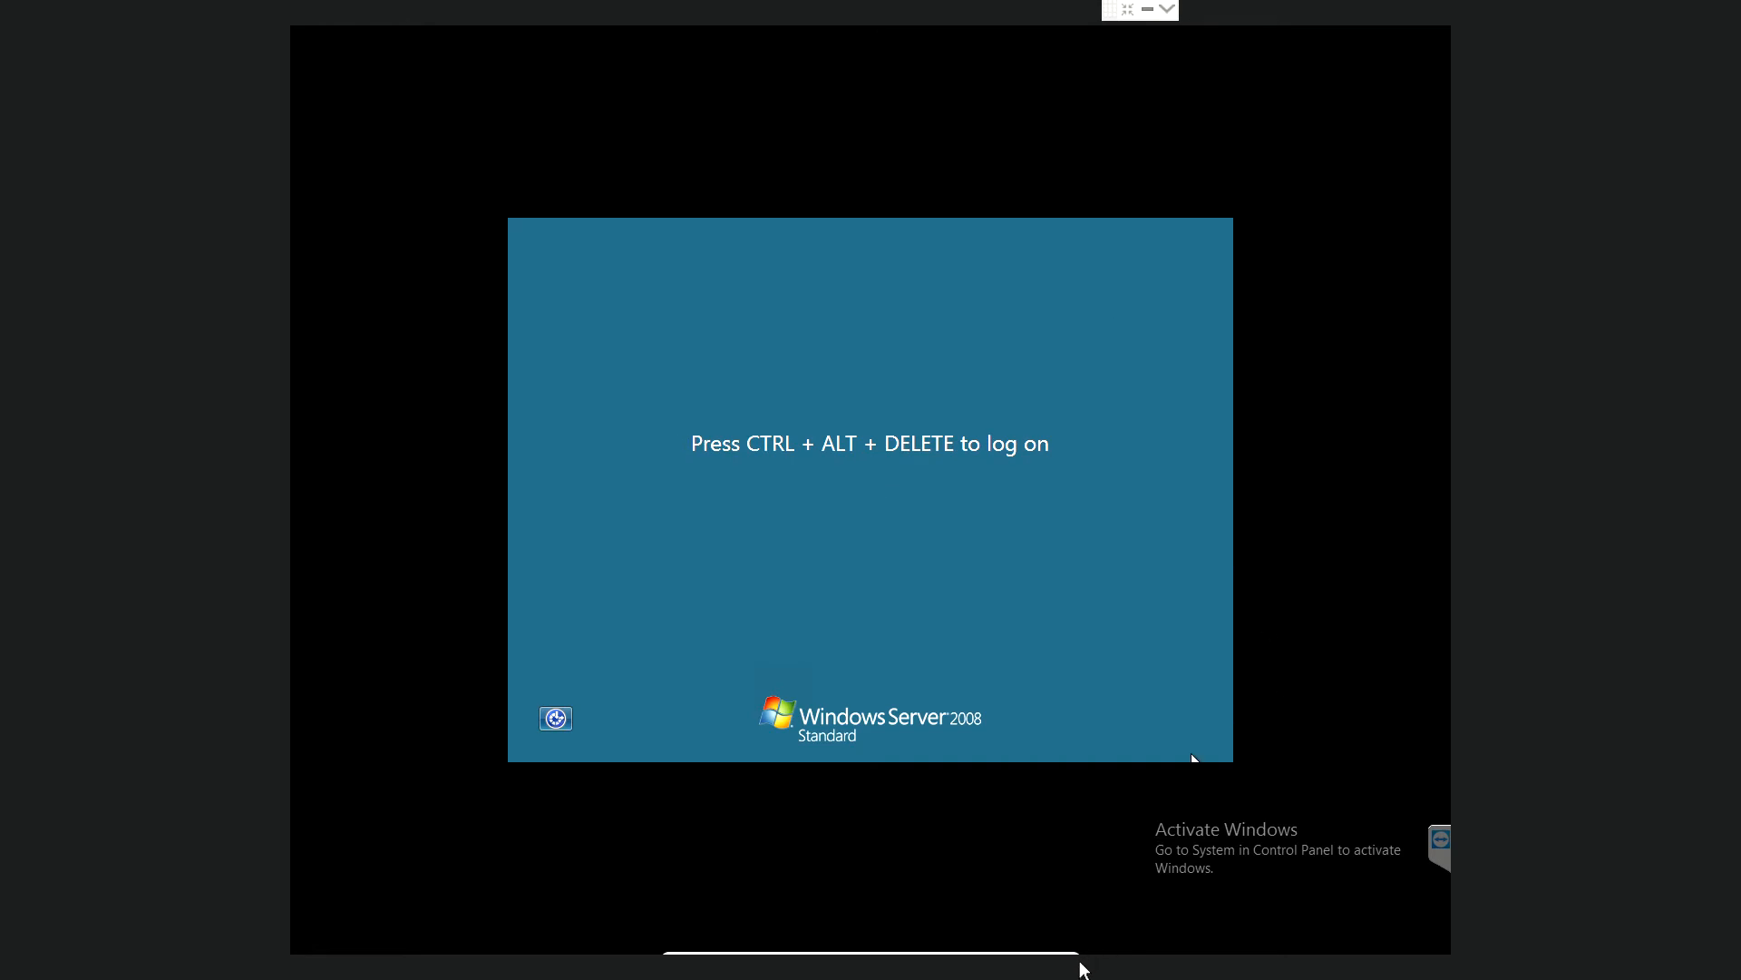
# - Send Ctrl-Alt-Del via Input > Keyboard to bring up the administrator password prompt
pyautogui.moveTo(1070, 962)
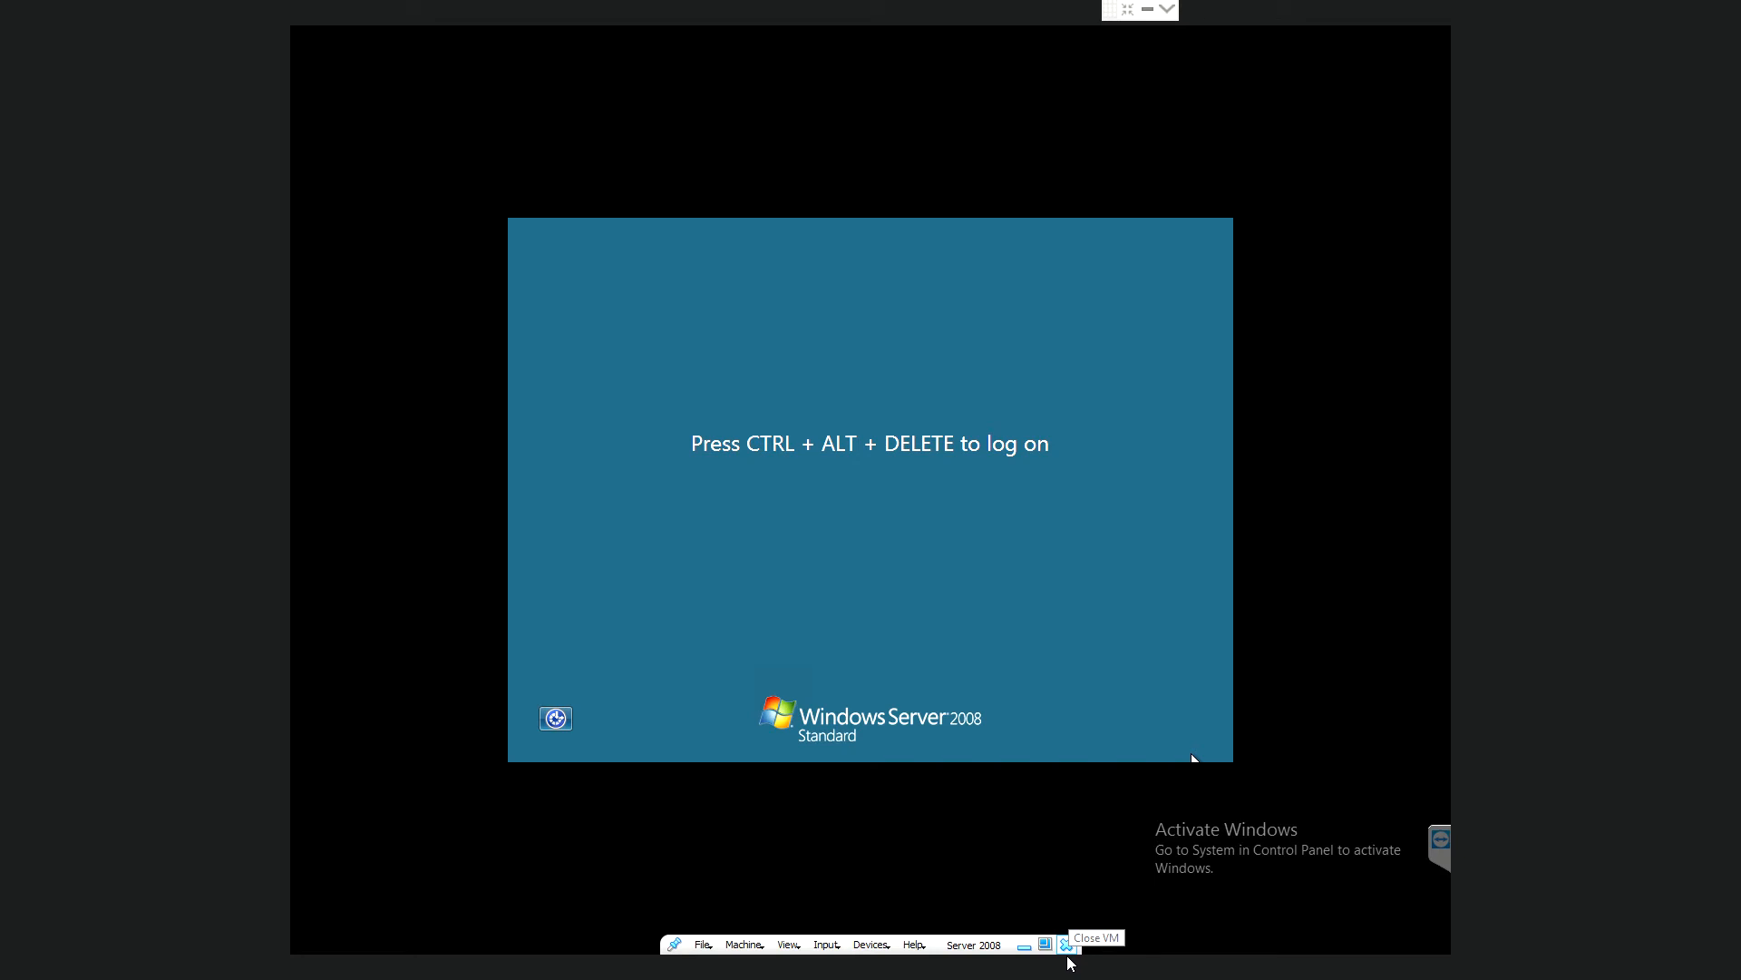
pyautogui.click(845, 964)
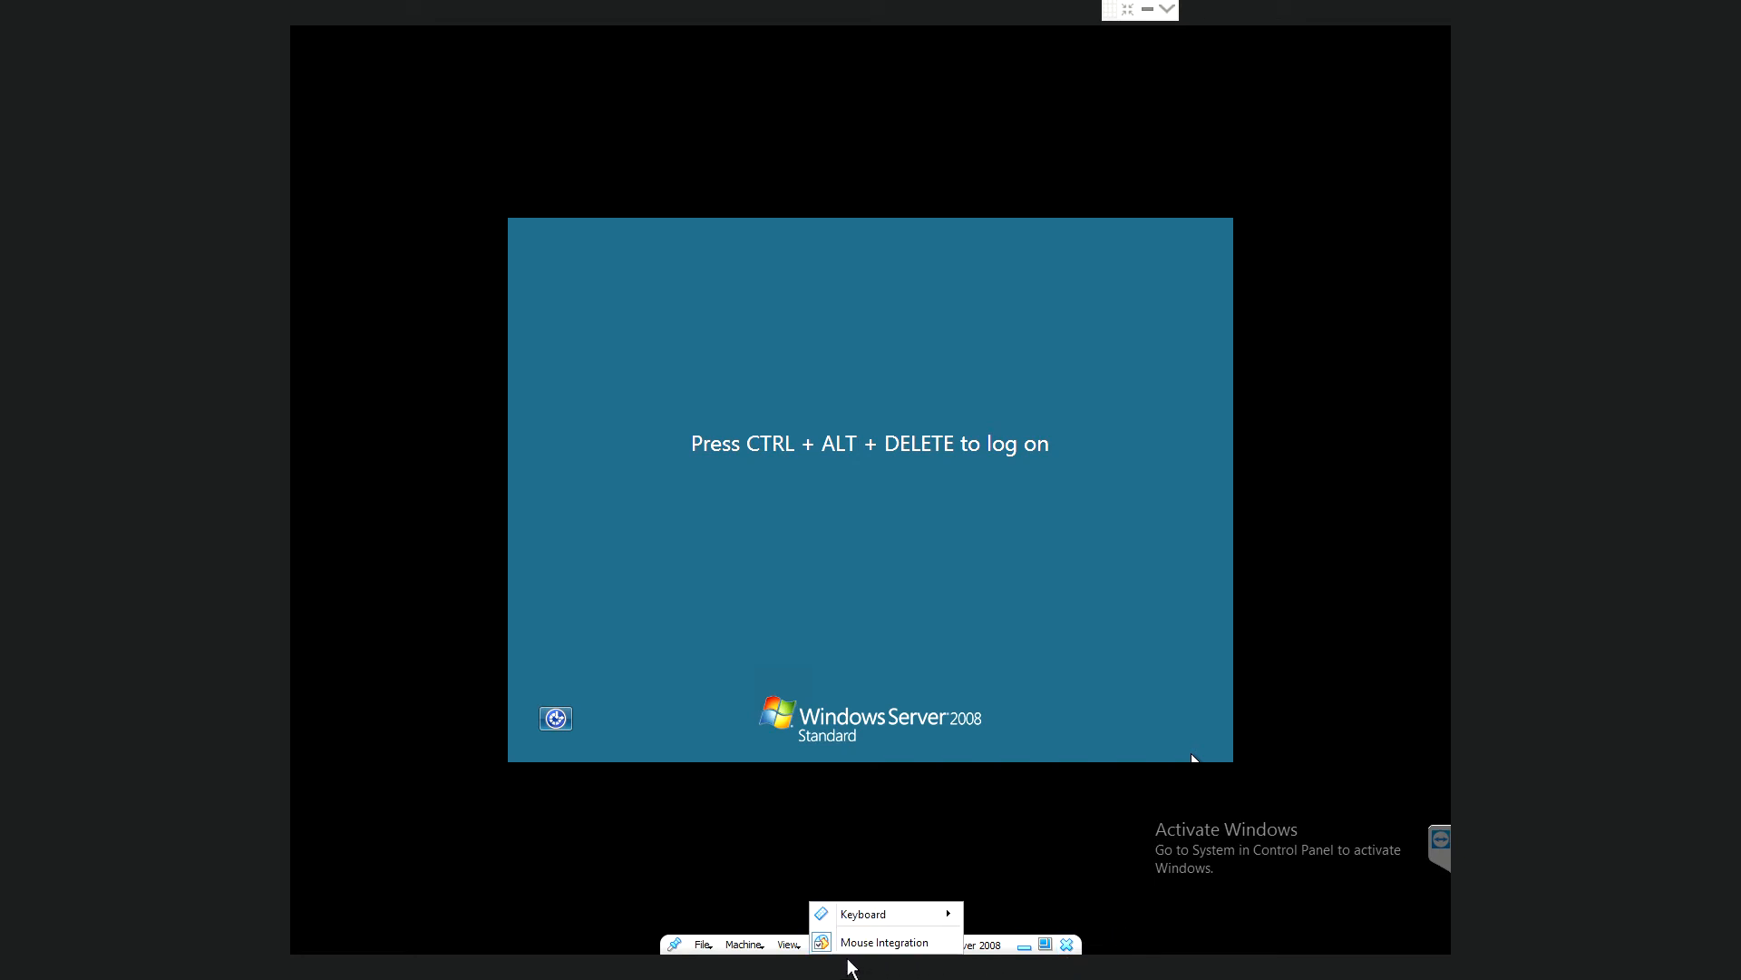
pyautogui.moveTo(884, 923)
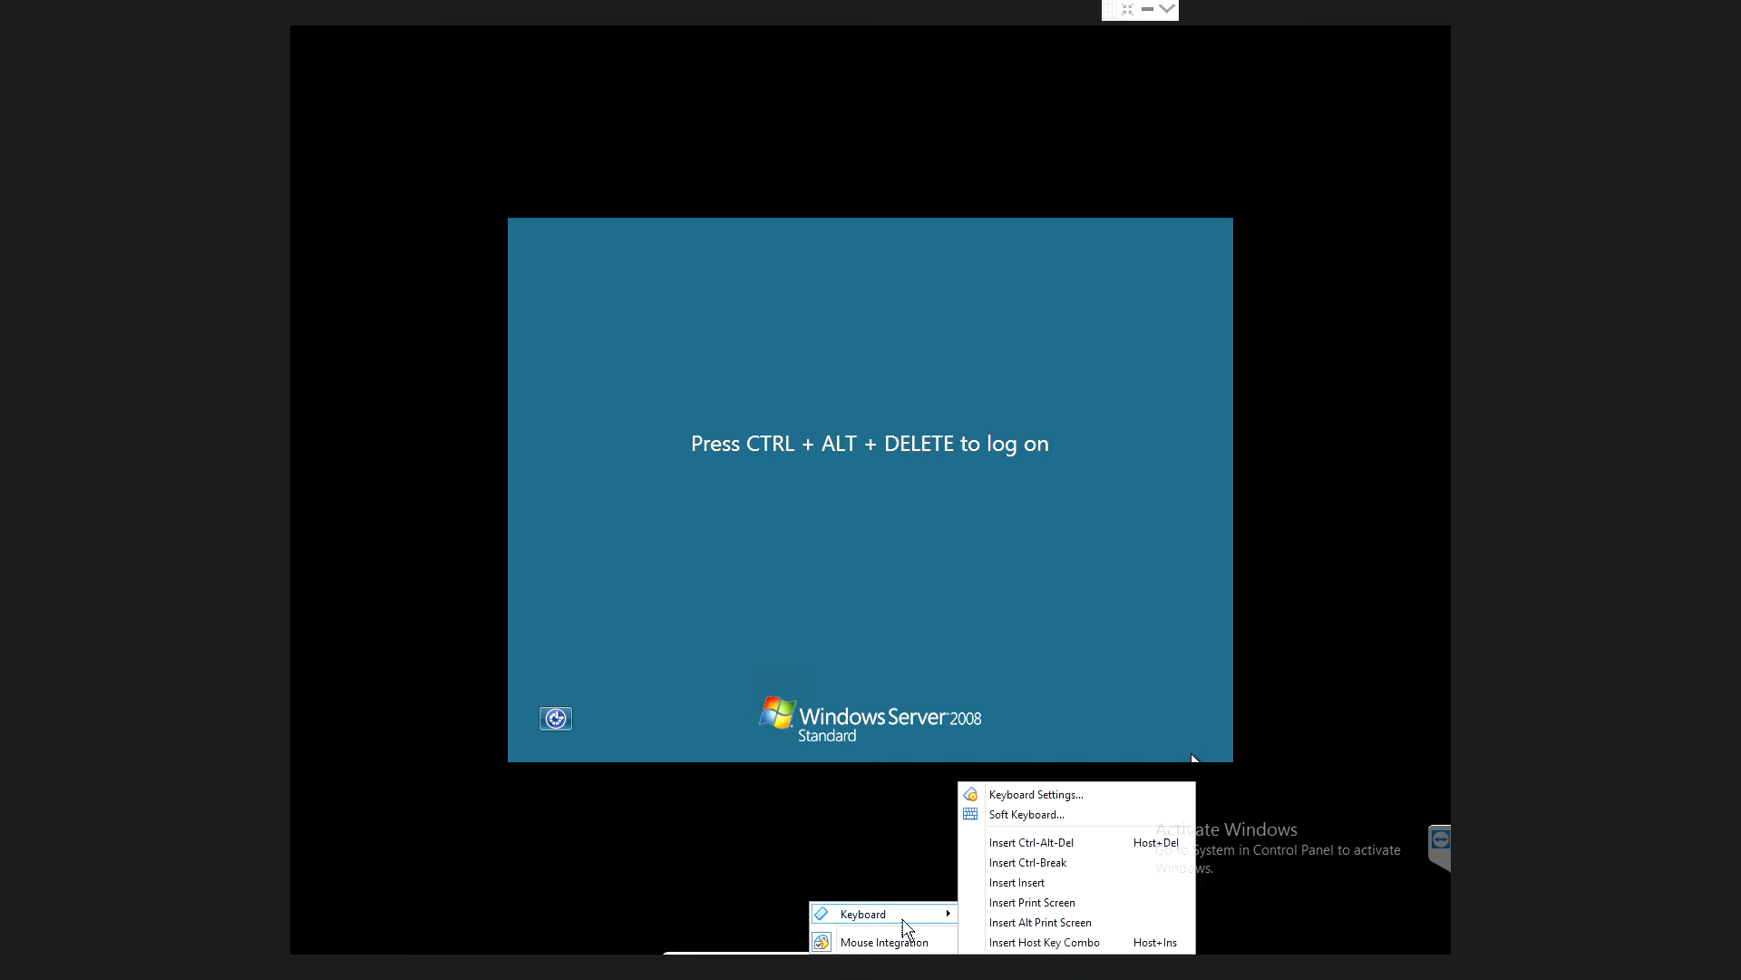
pyautogui.click(1032, 843)
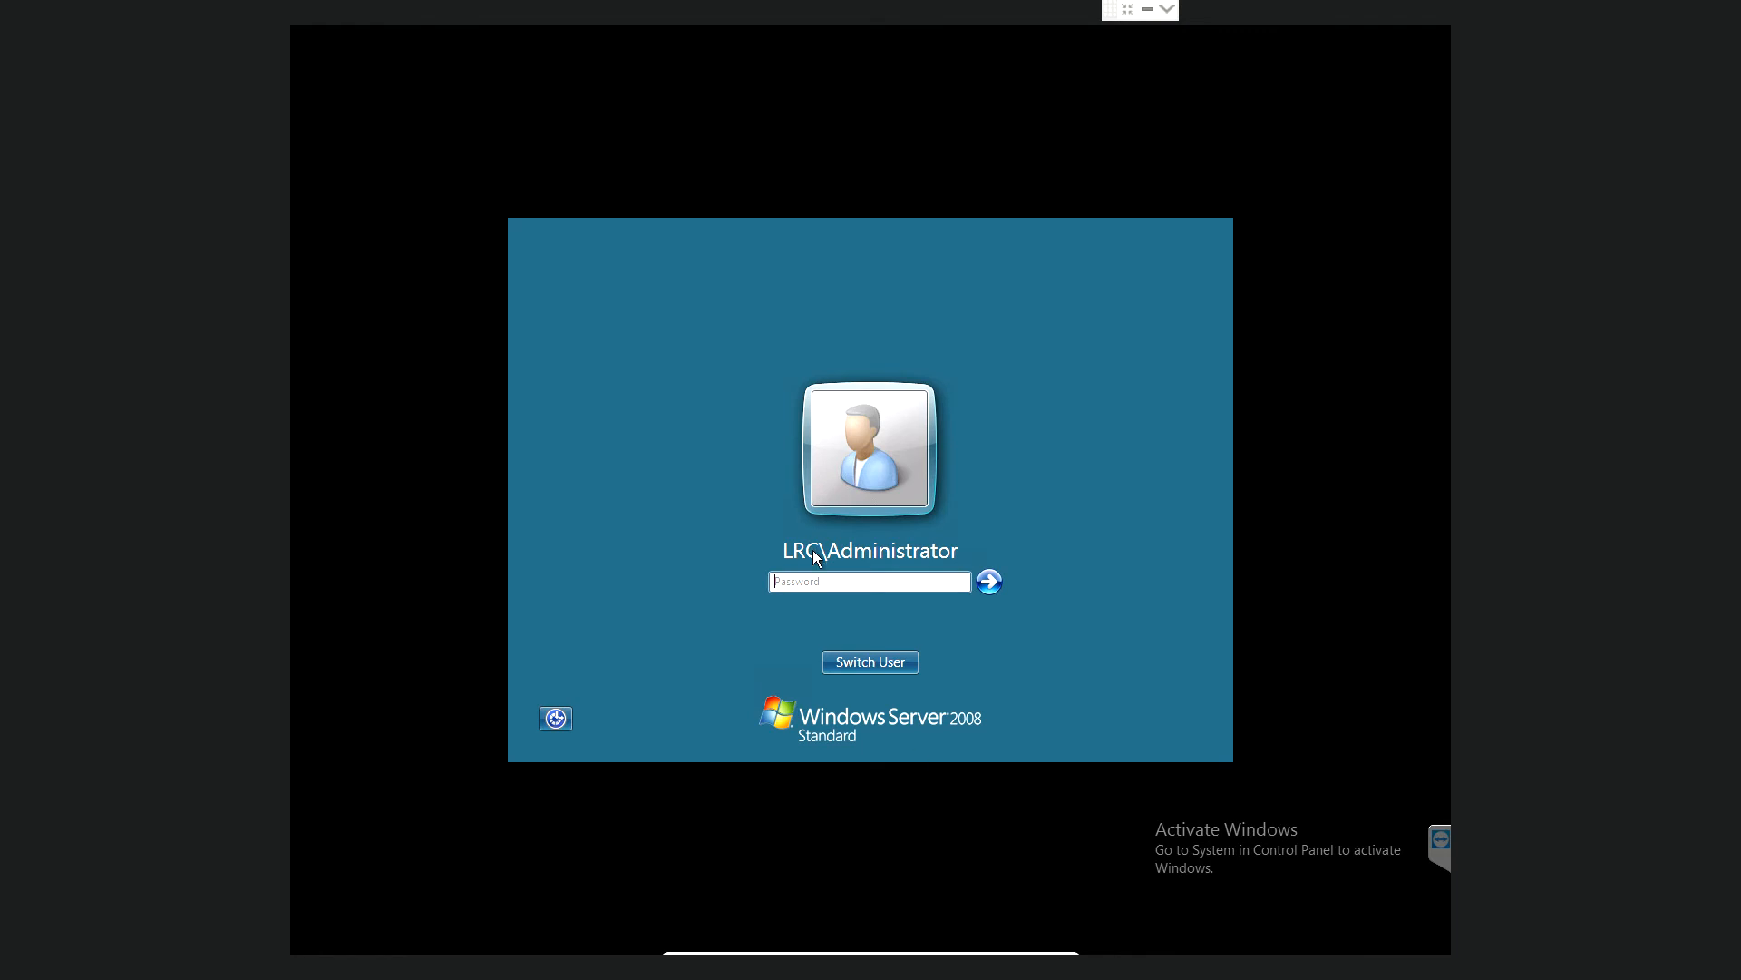
pyautogui.click(820, 585)
pyautogui.moveTo(1079, 967)
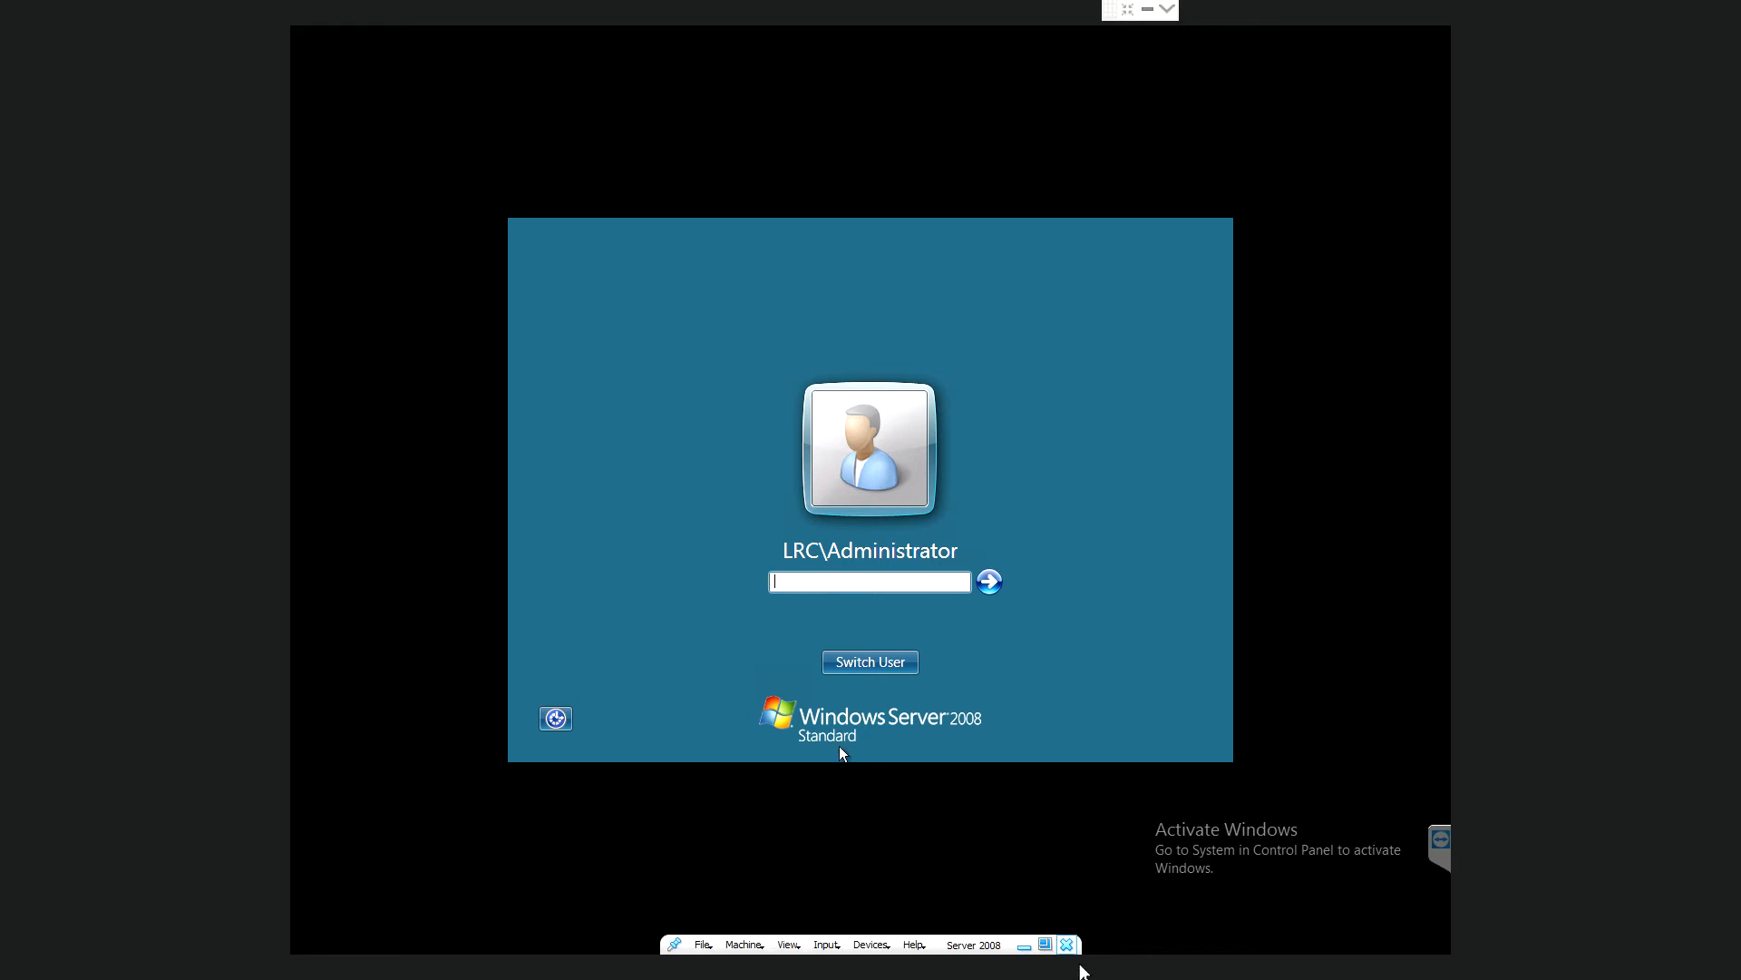
pyautogui.click(827, 945)
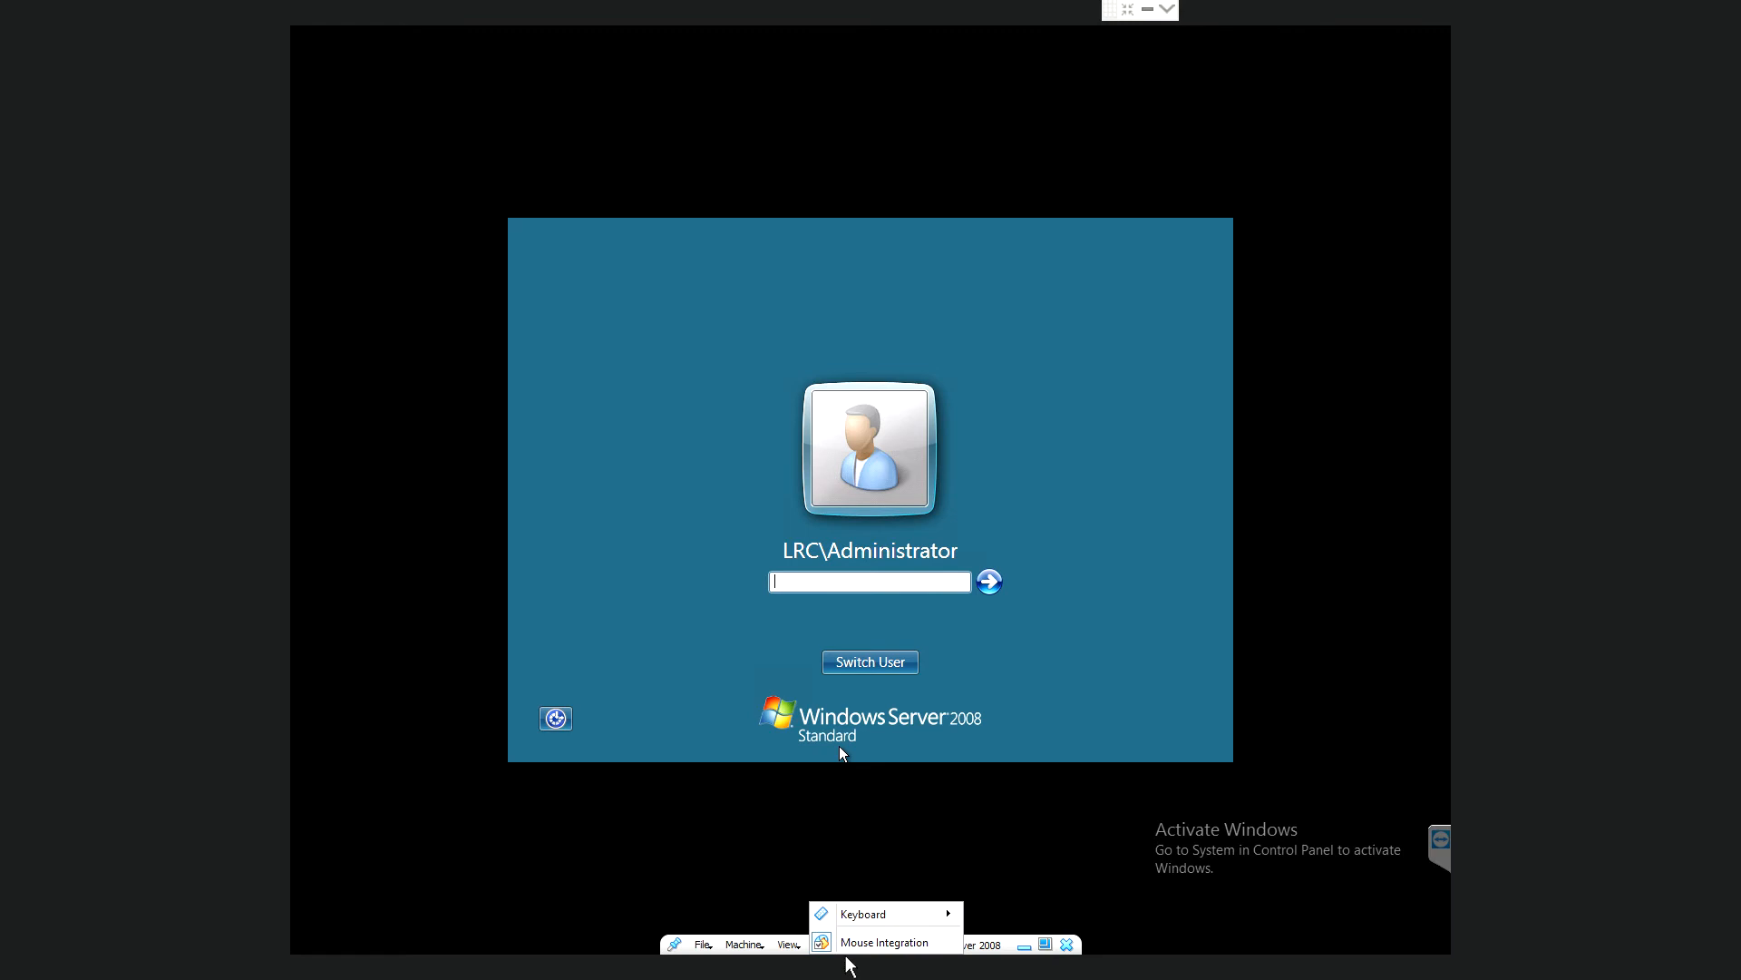
pyautogui.moveTo(898, 916)
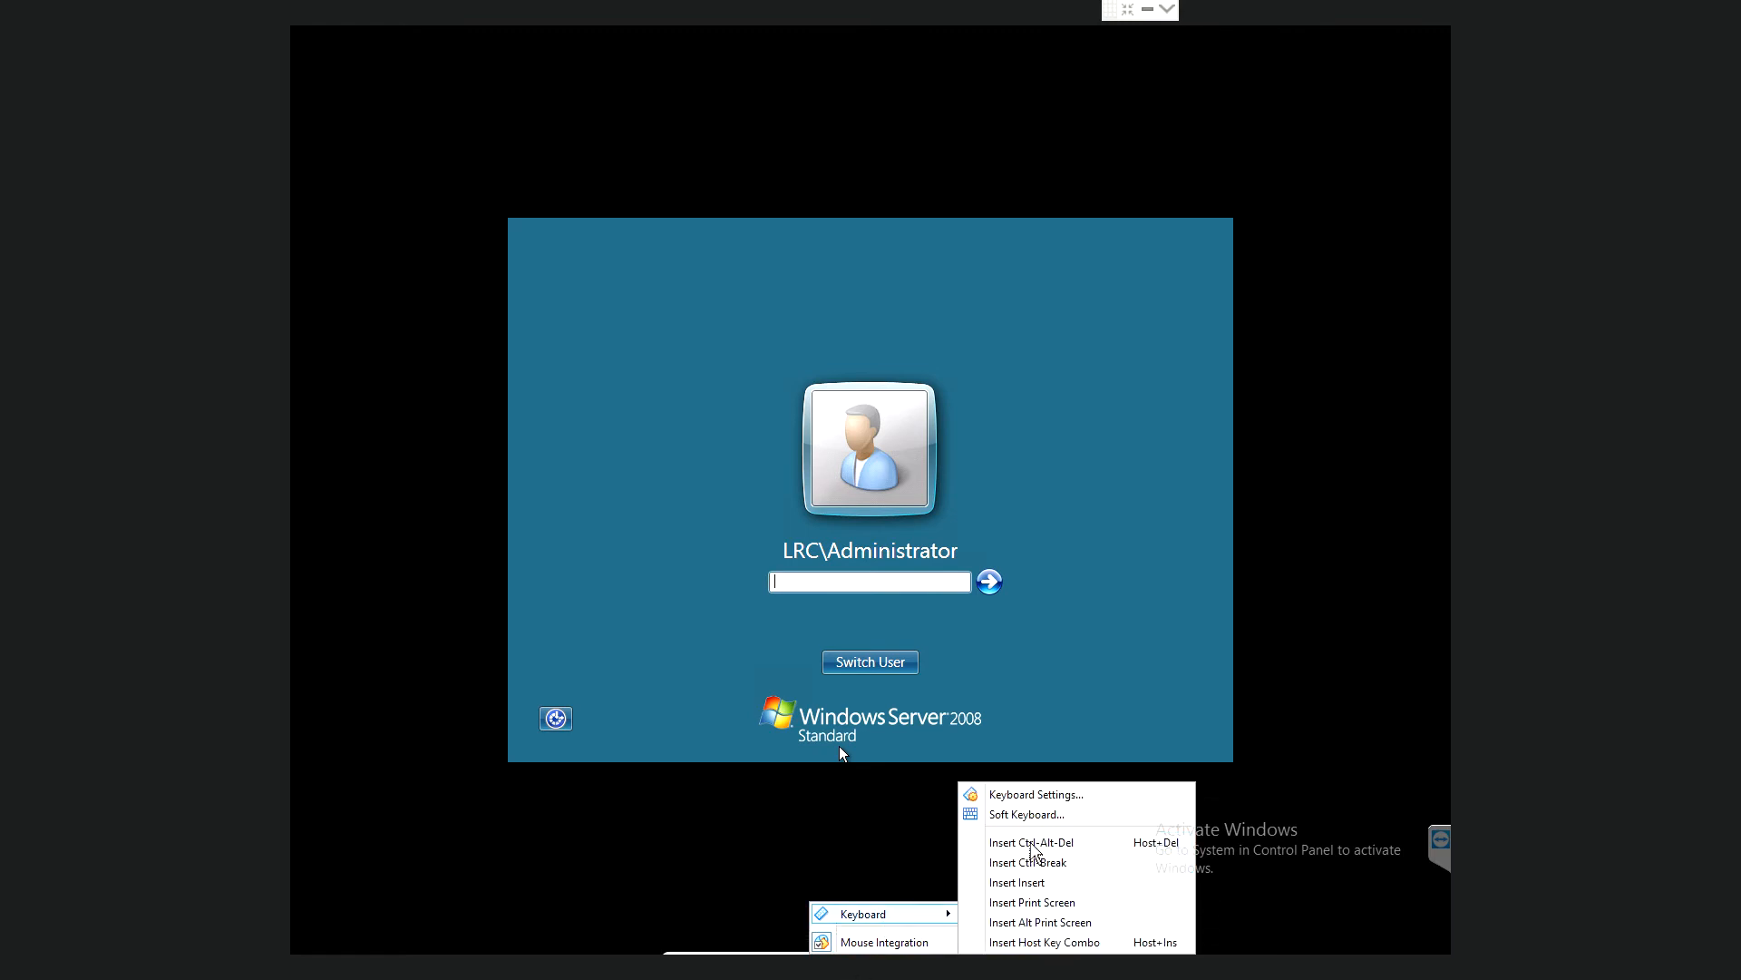
pyautogui.click(1032, 847)
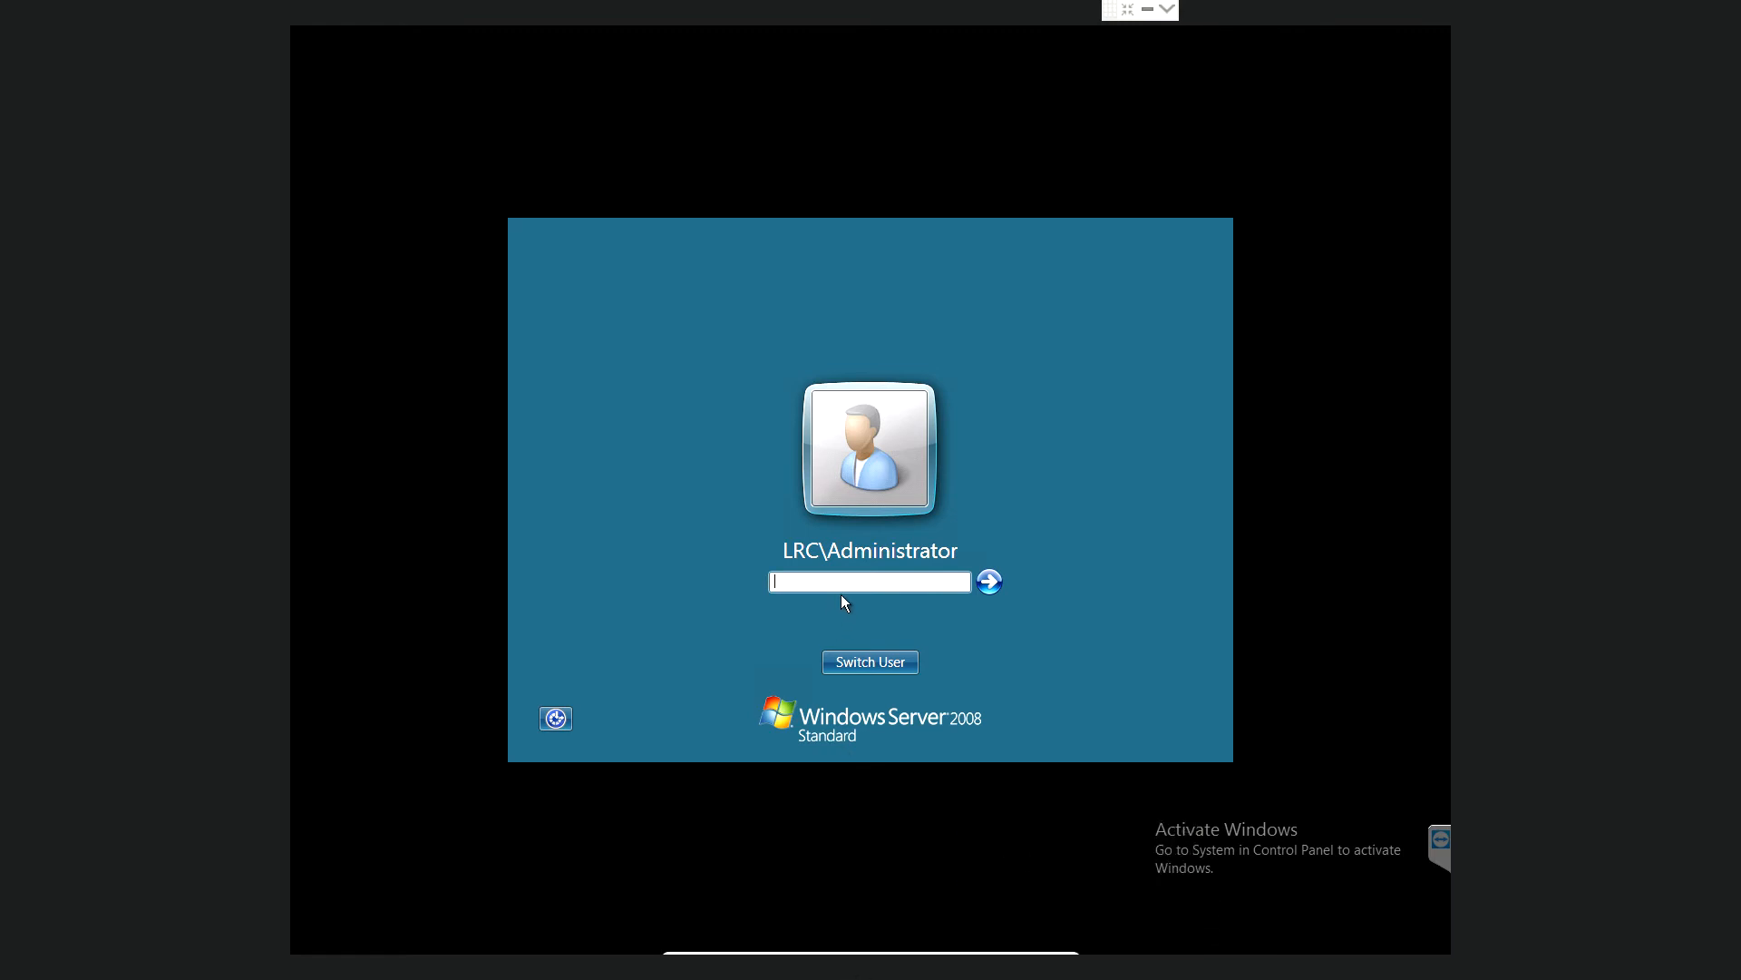
# - Enter the administrator password, correcting a typo, and log on
pyautogui.write('•••')
pyautogui.press('BackSpace')
pyautogui.press('BackSpace')
pyautogui.press('BackSpace')
pyautogui.write('•••••••••')
pyautogui.press('Return')
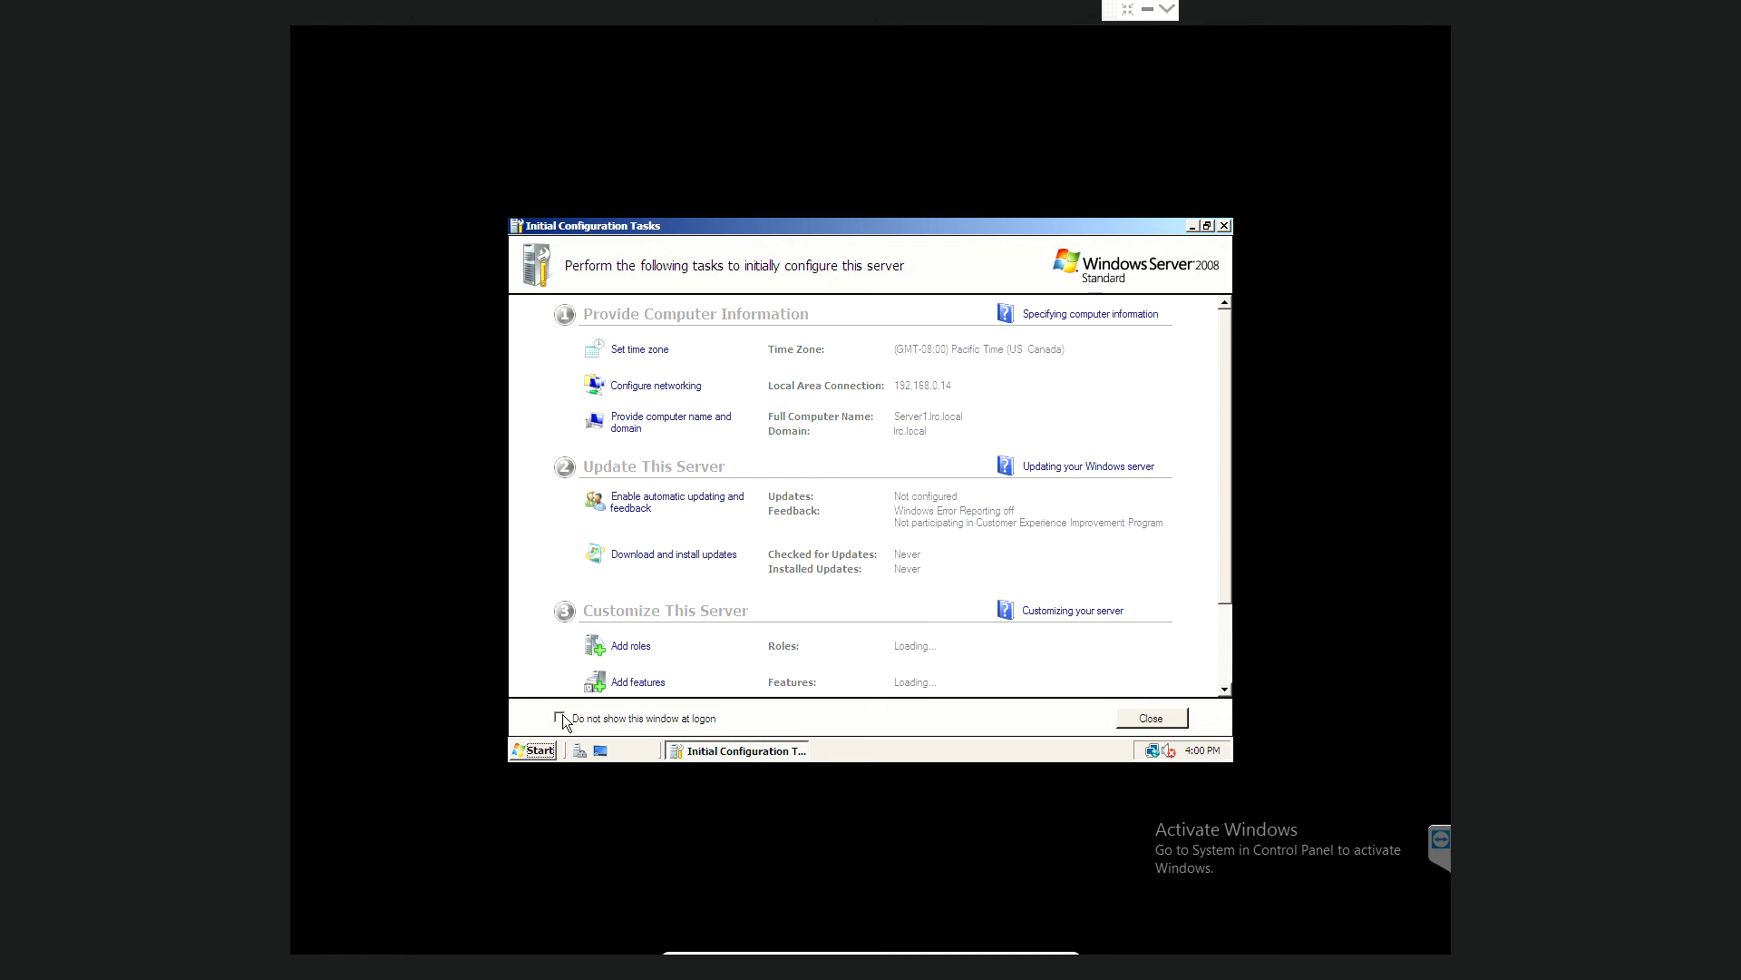
# - Close Initial Configuration Tasks and Server Manager to reveal the empty desktop
pyautogui.click(1172, 717)
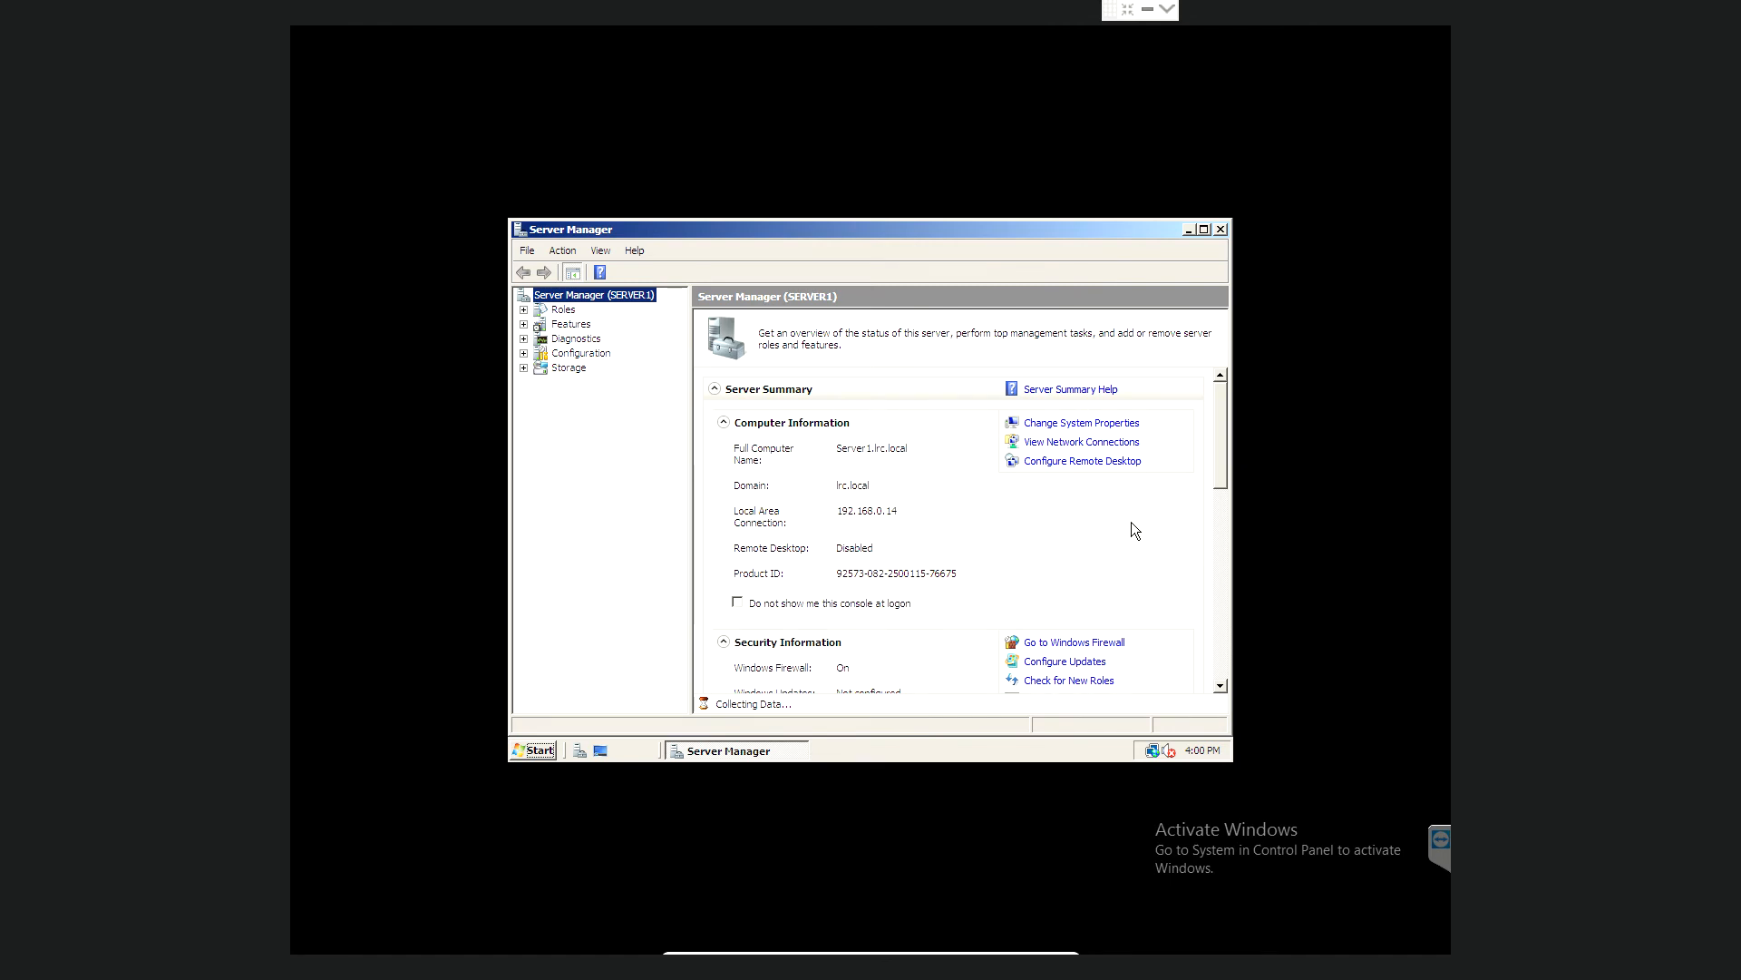
pyautogui.click(1221, 230)
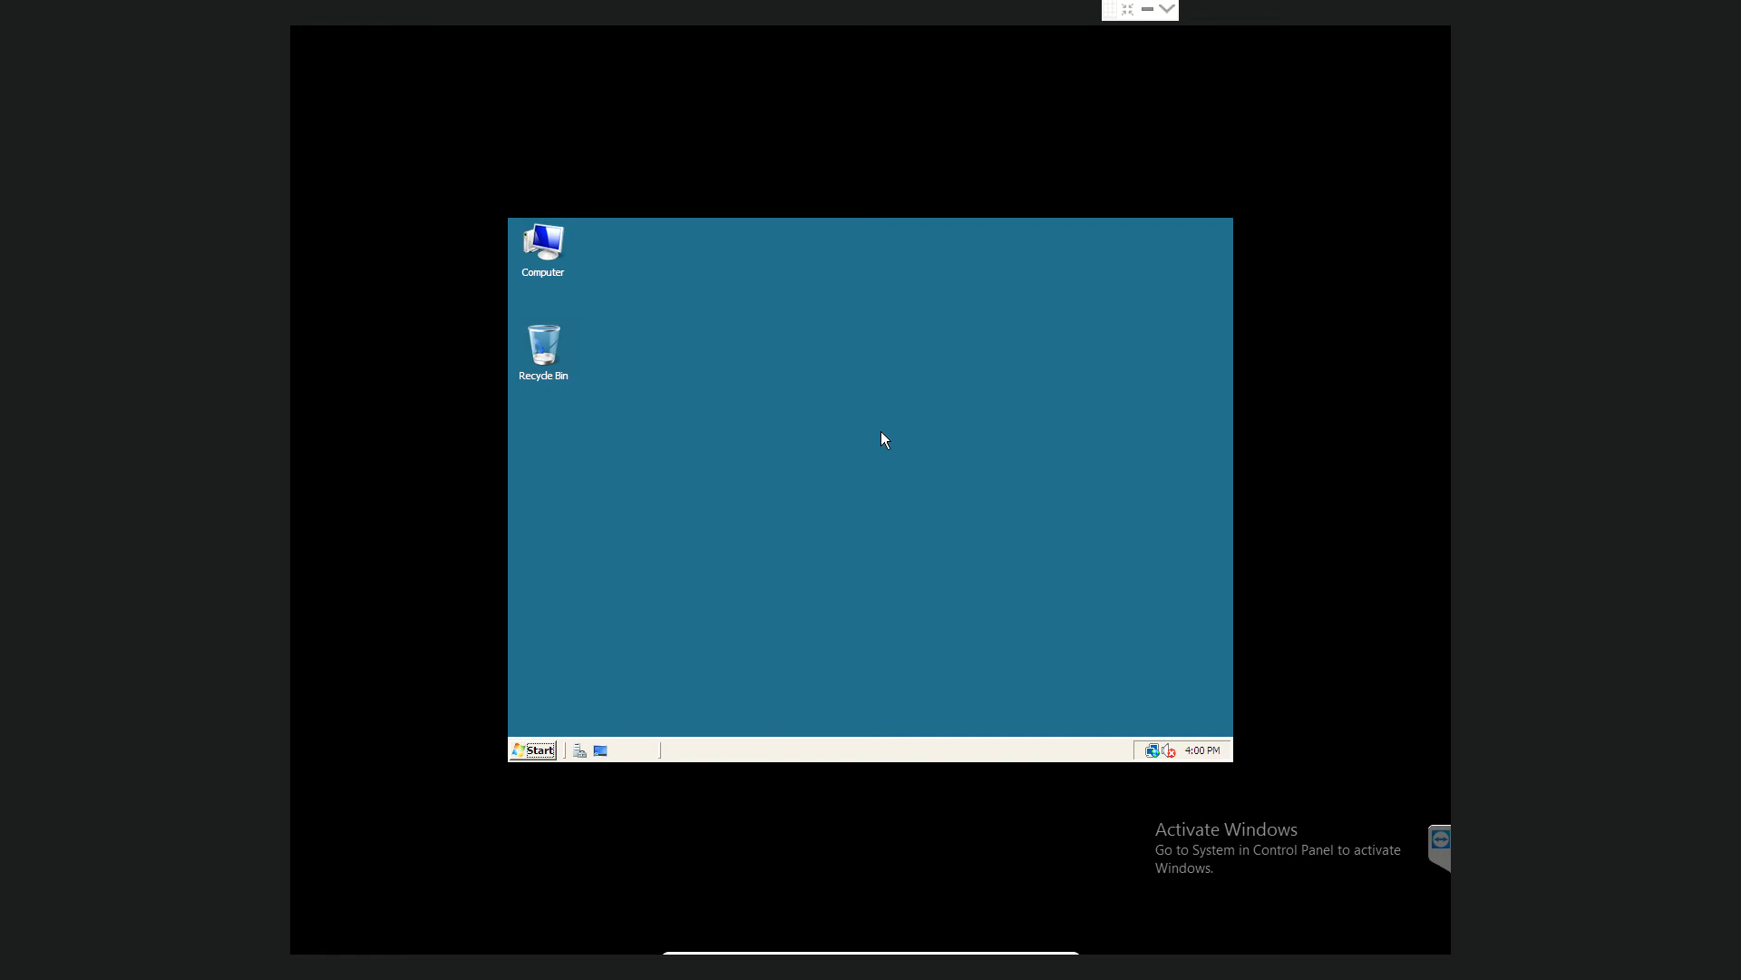
# - Choose Personalize from the desktop's right-click menu
pyautogui.rightClick(883, 439)
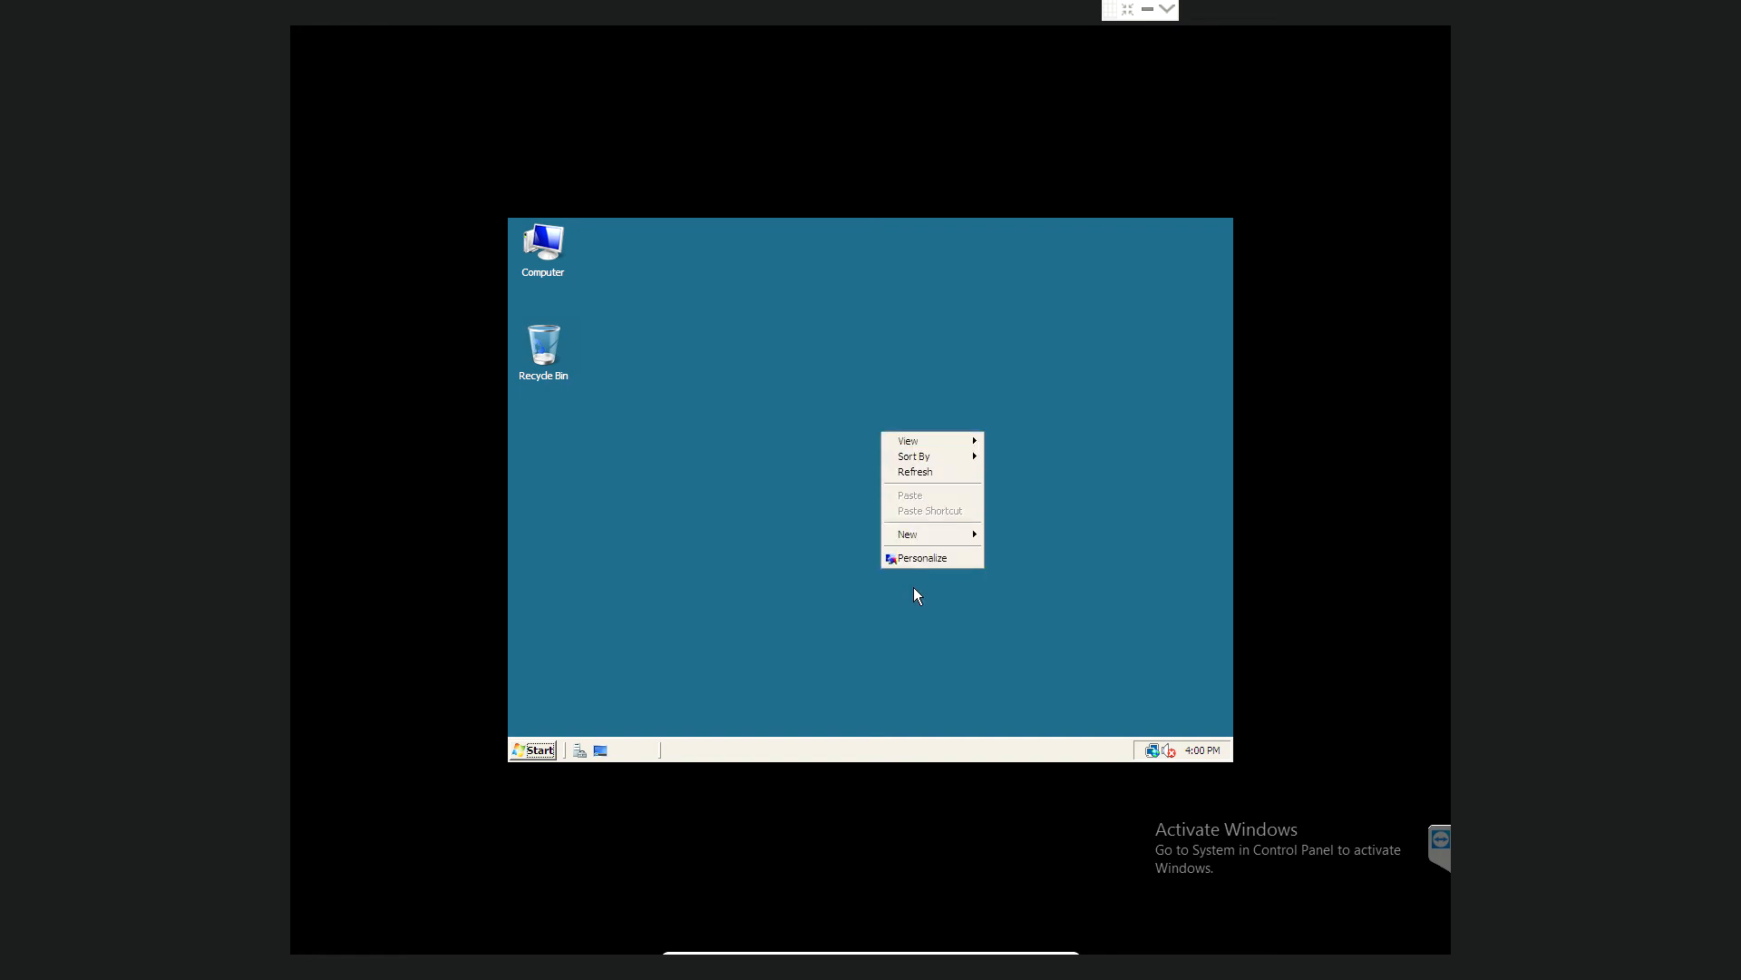
pyautogui.click(925, 560)
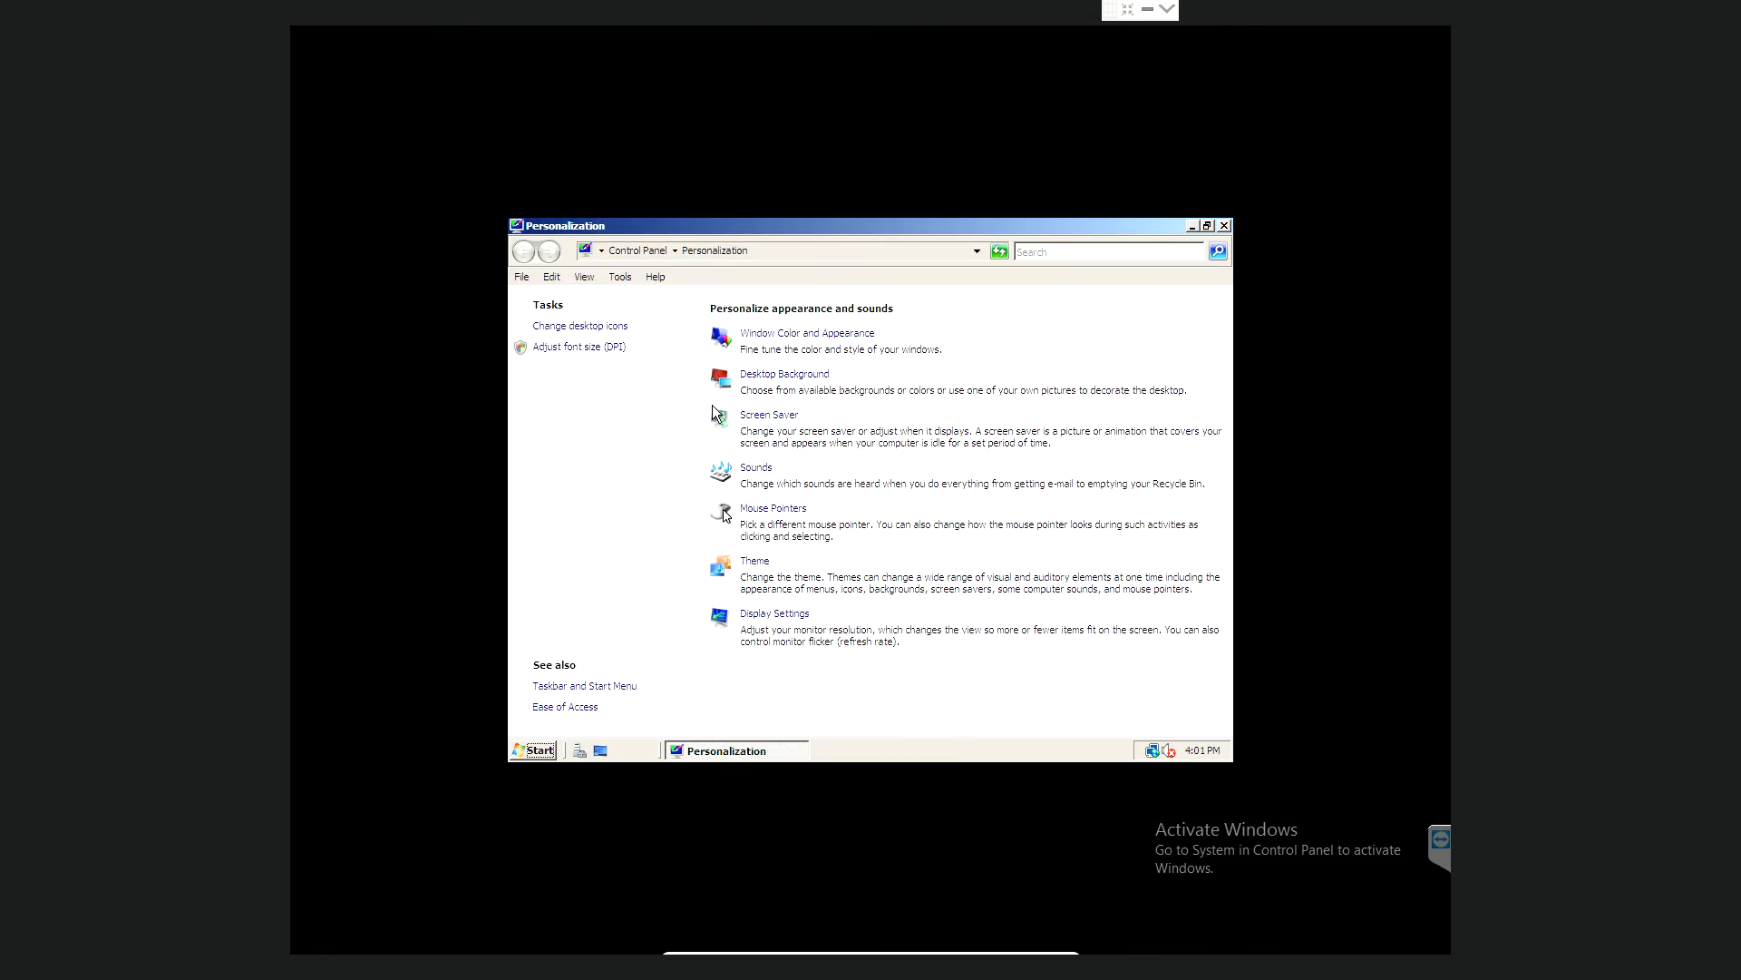
# - Browse Desktop Background pictures in Windows Wallpapers, Pictures and Public Pictures, then close unchanged
pyautogui.click(762, 381)
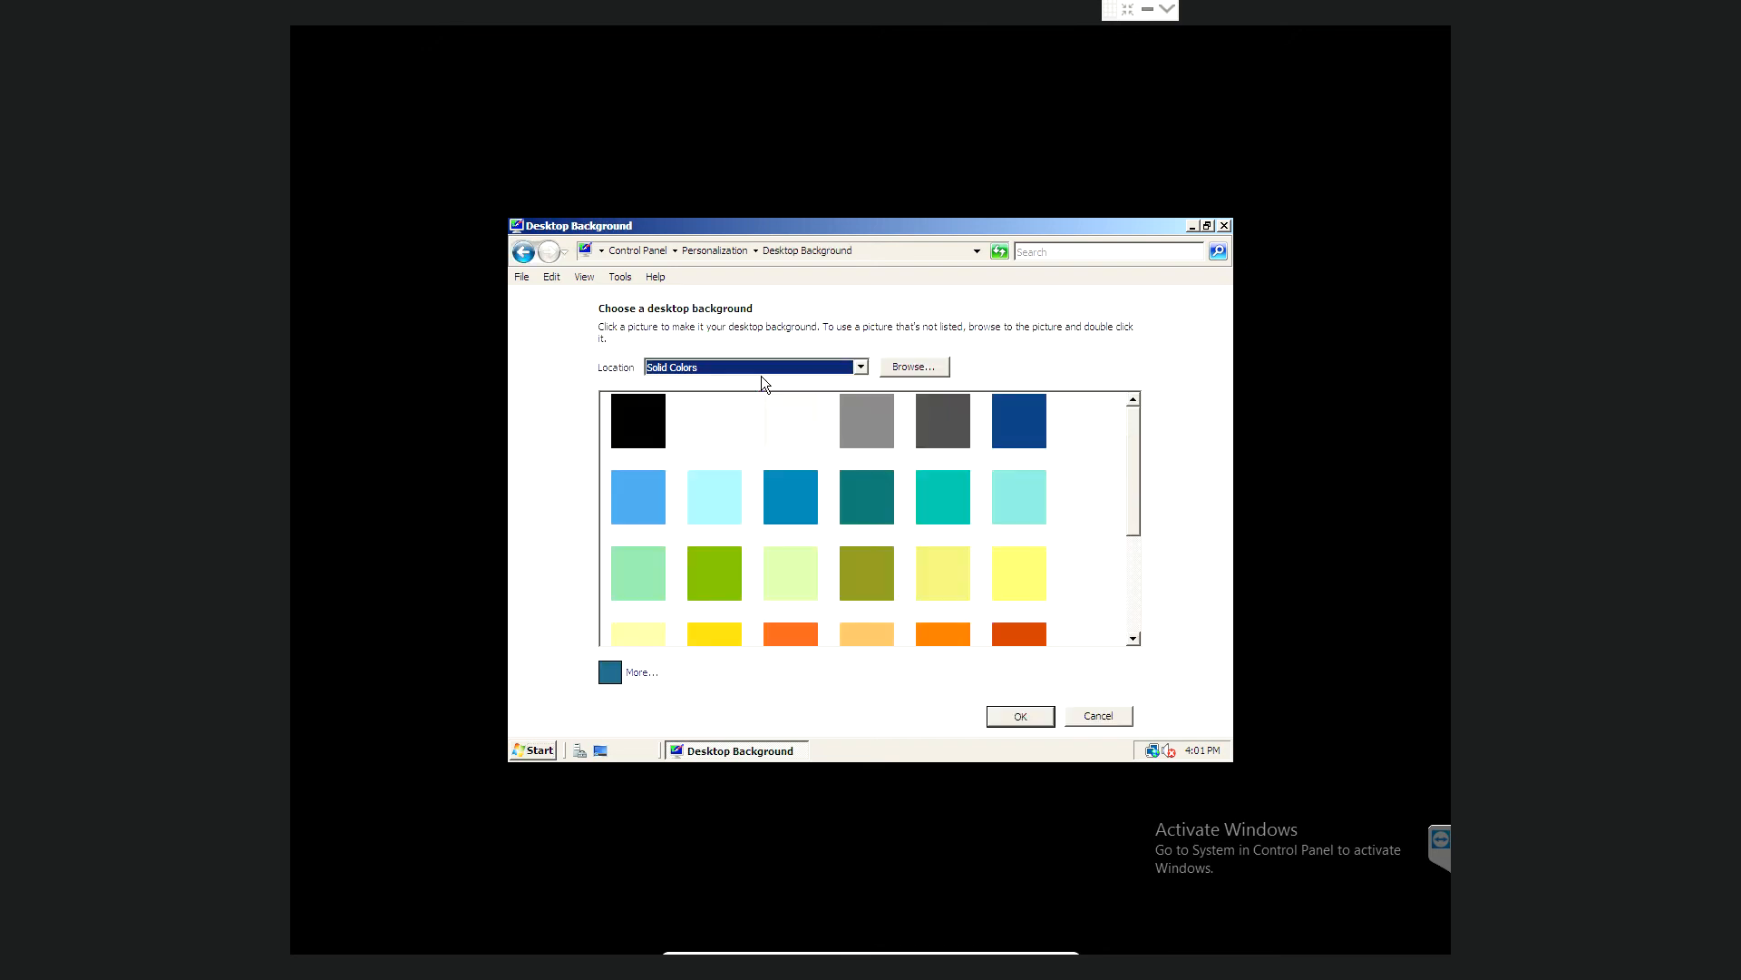
pyautogui.click(860, 367)
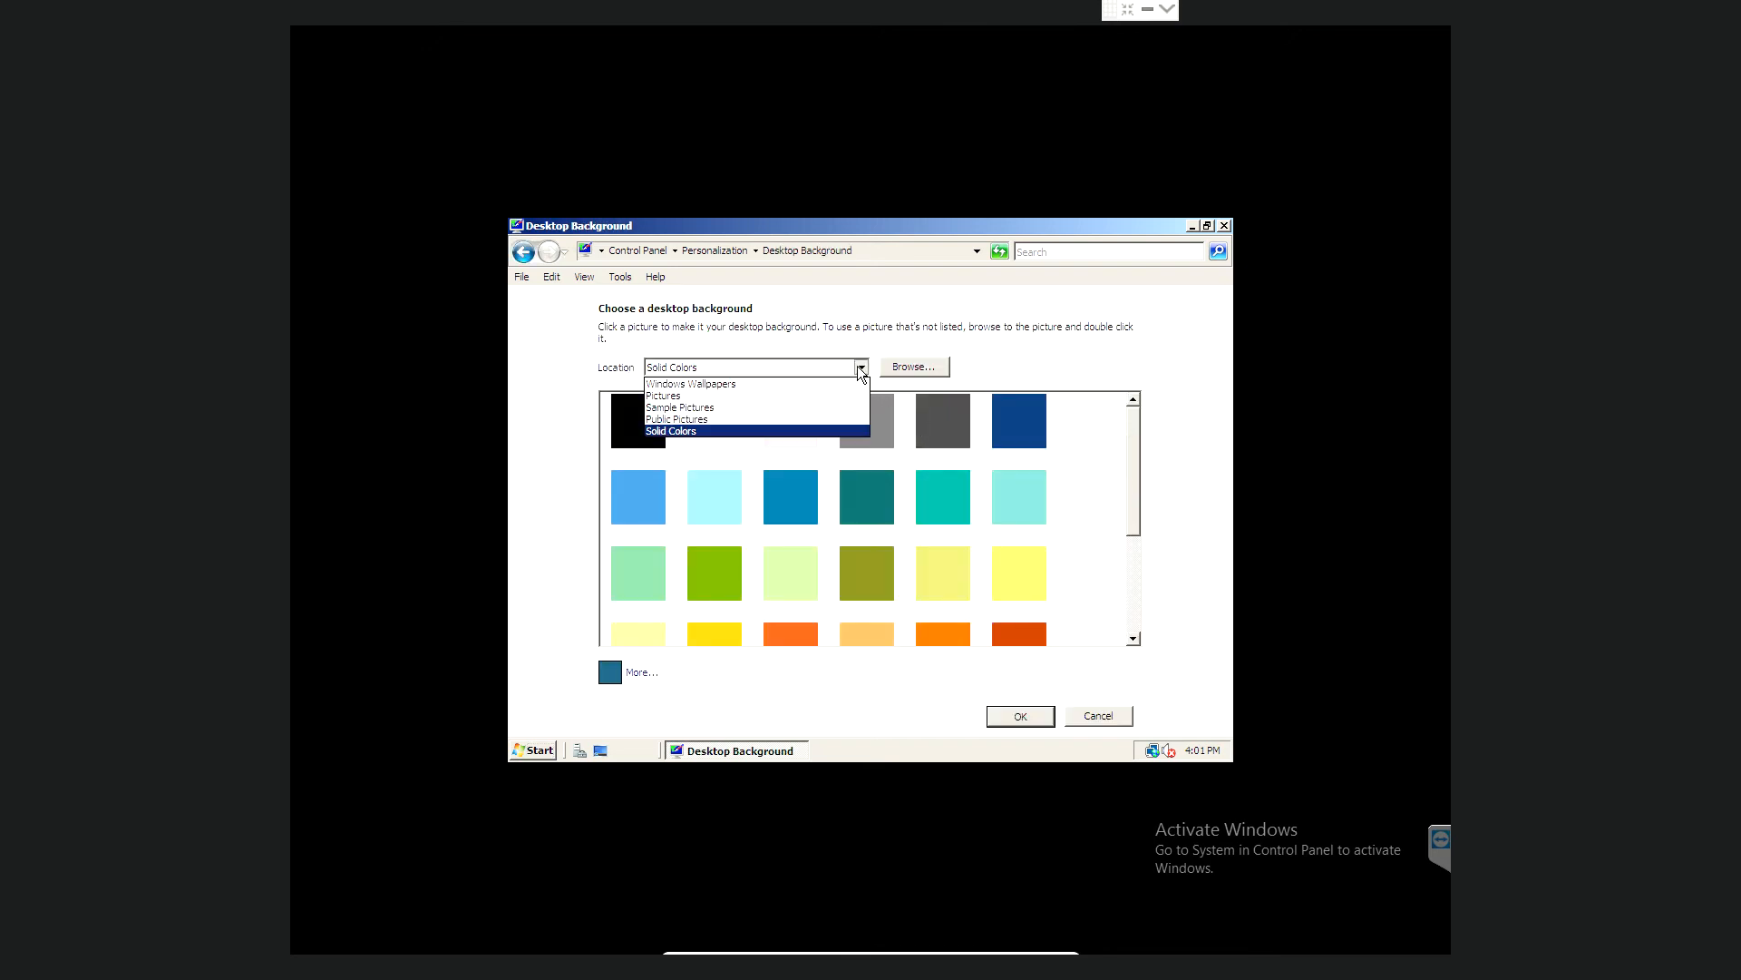
pyautogui.click(706, 384)
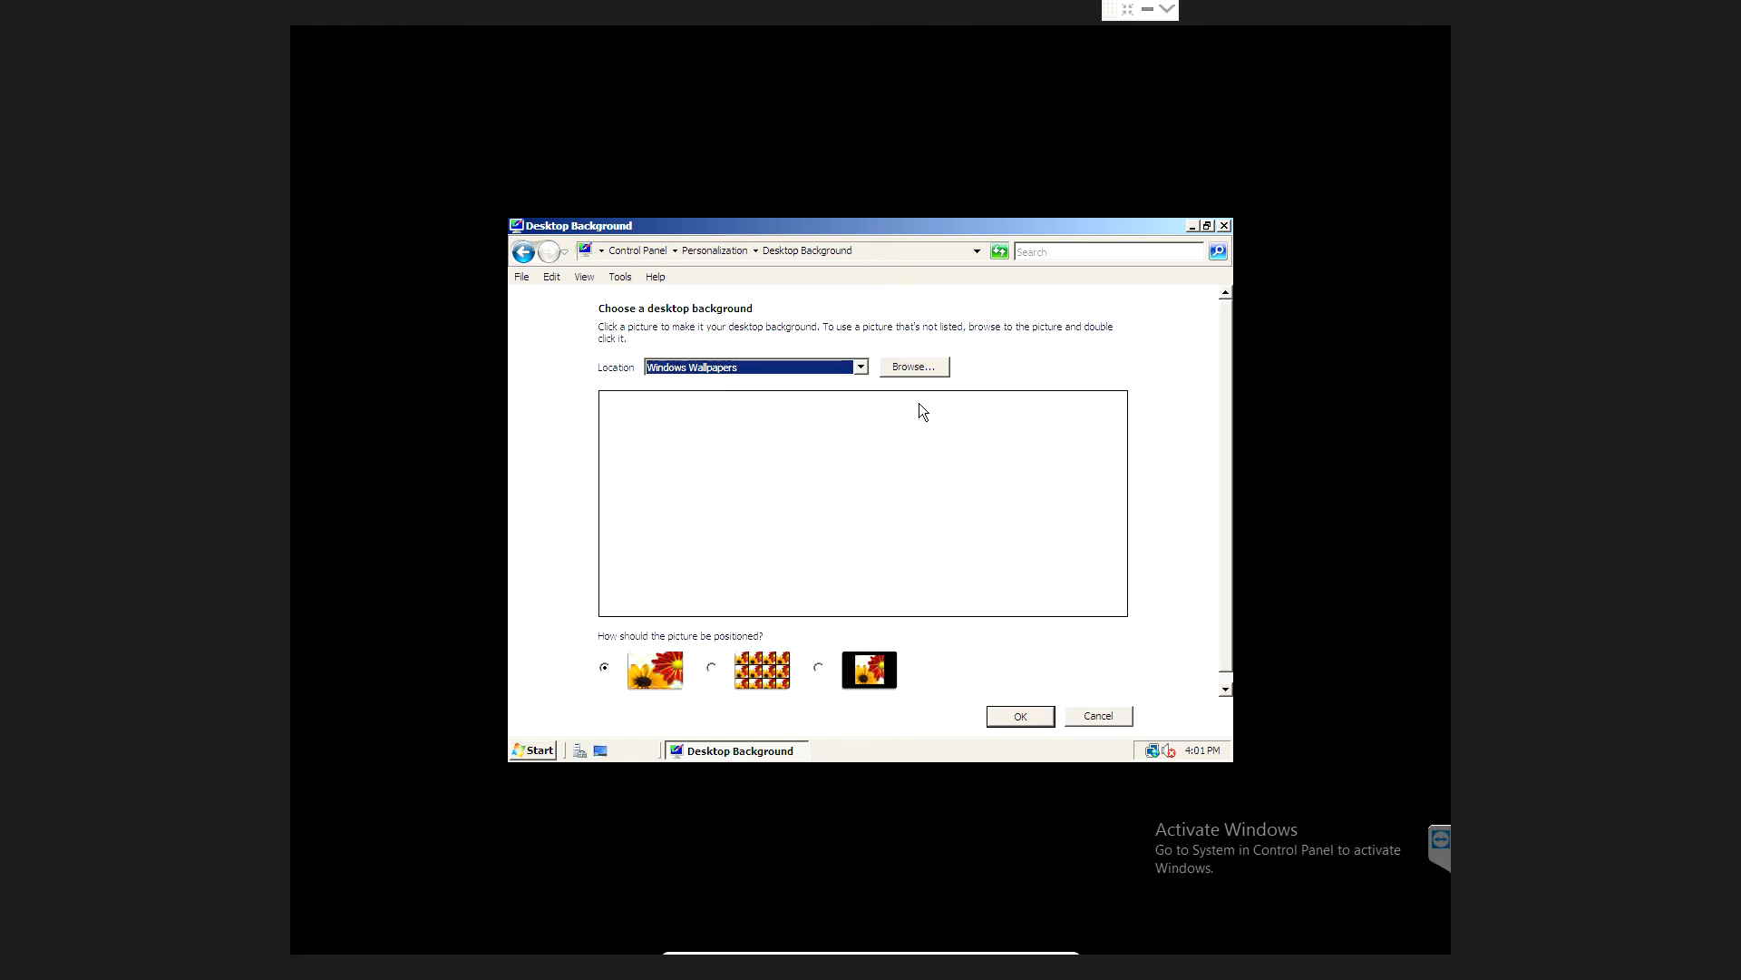
pyautogui.click(864, 363)
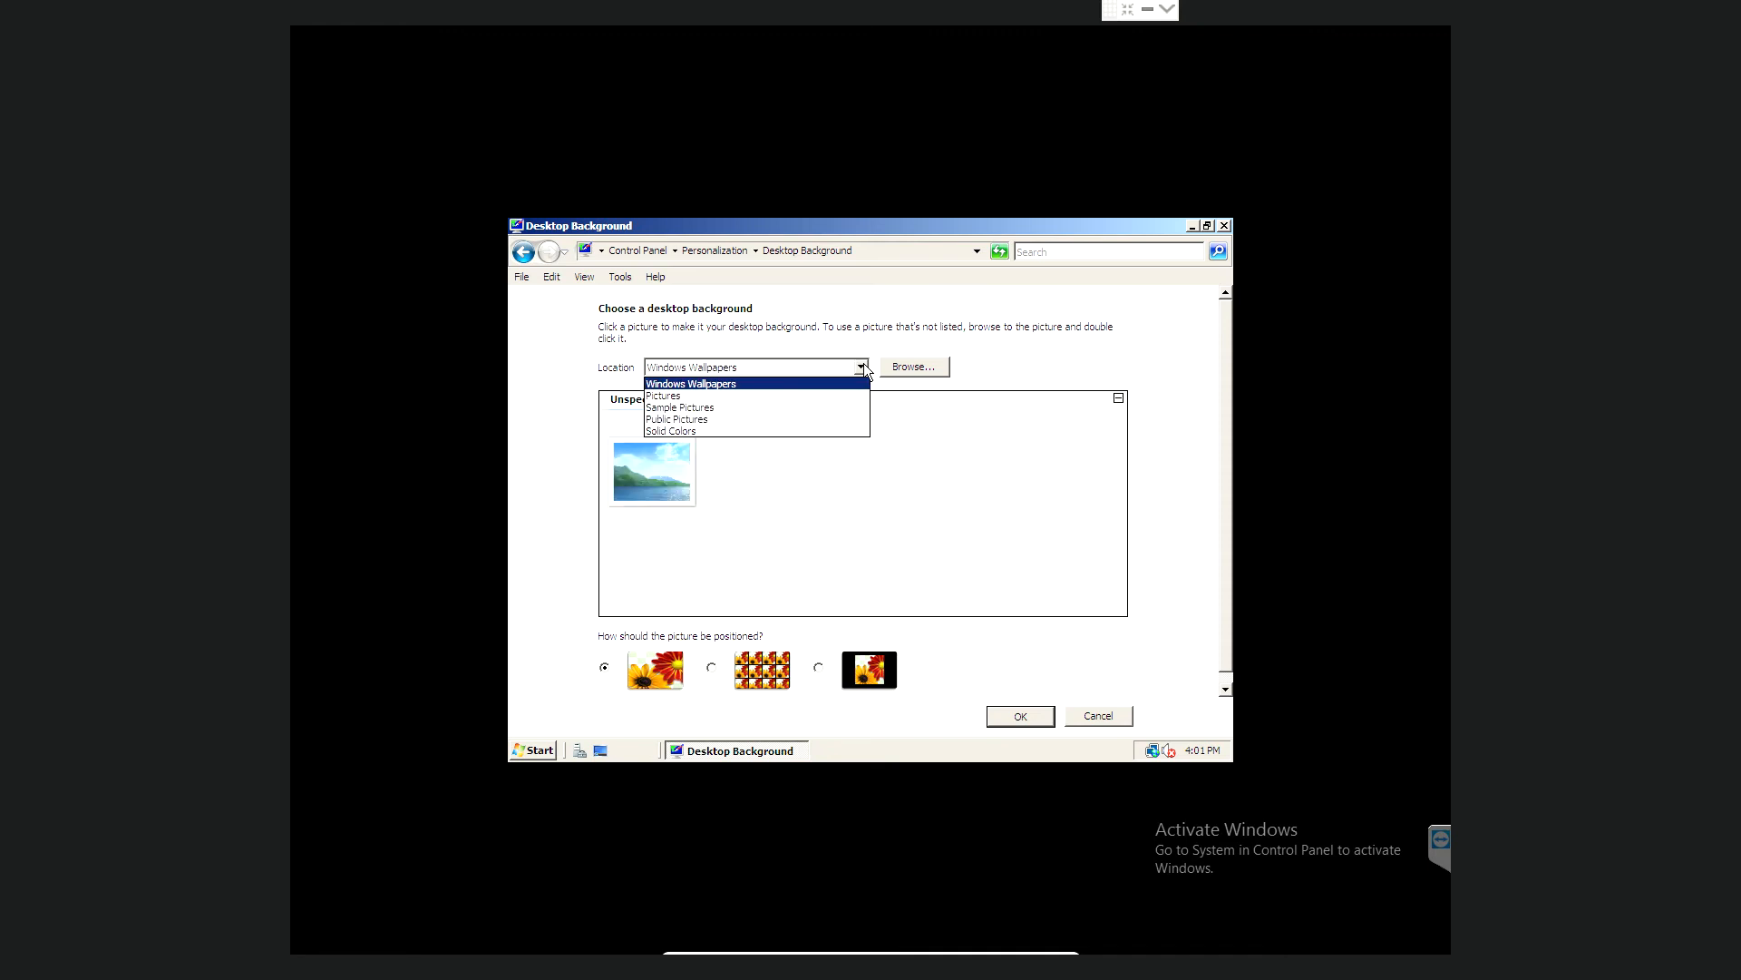
pyautogui.click(723, 397)
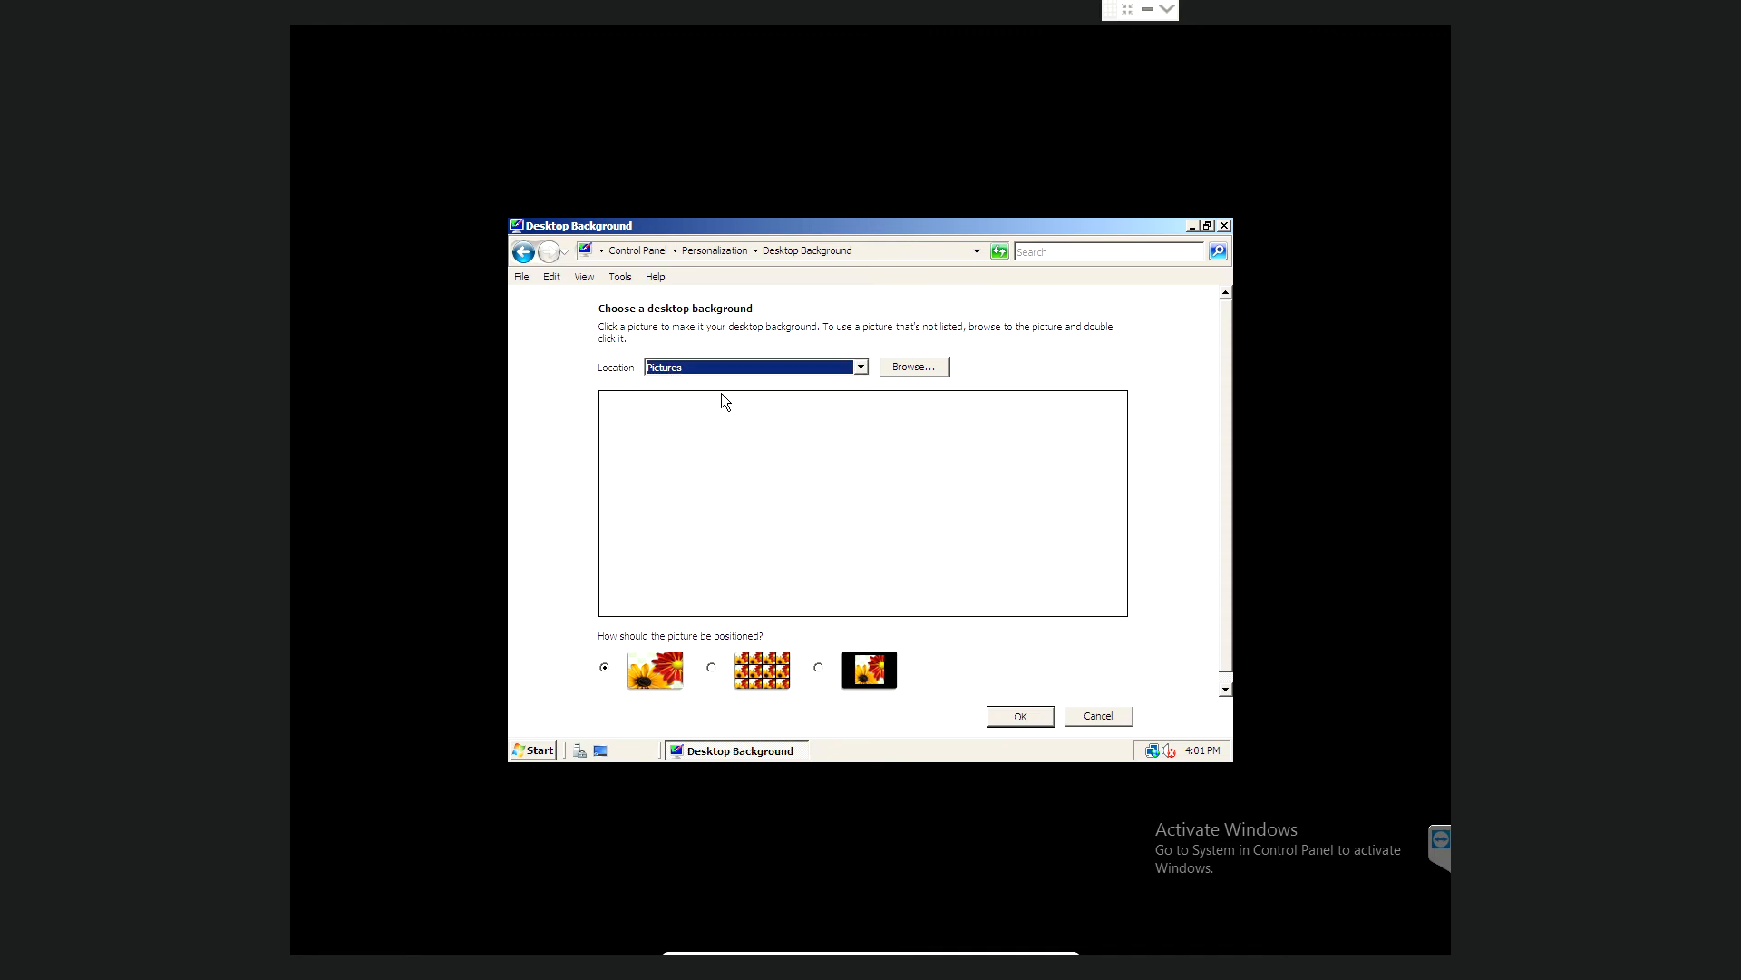
pyautogui.click(860, 367)
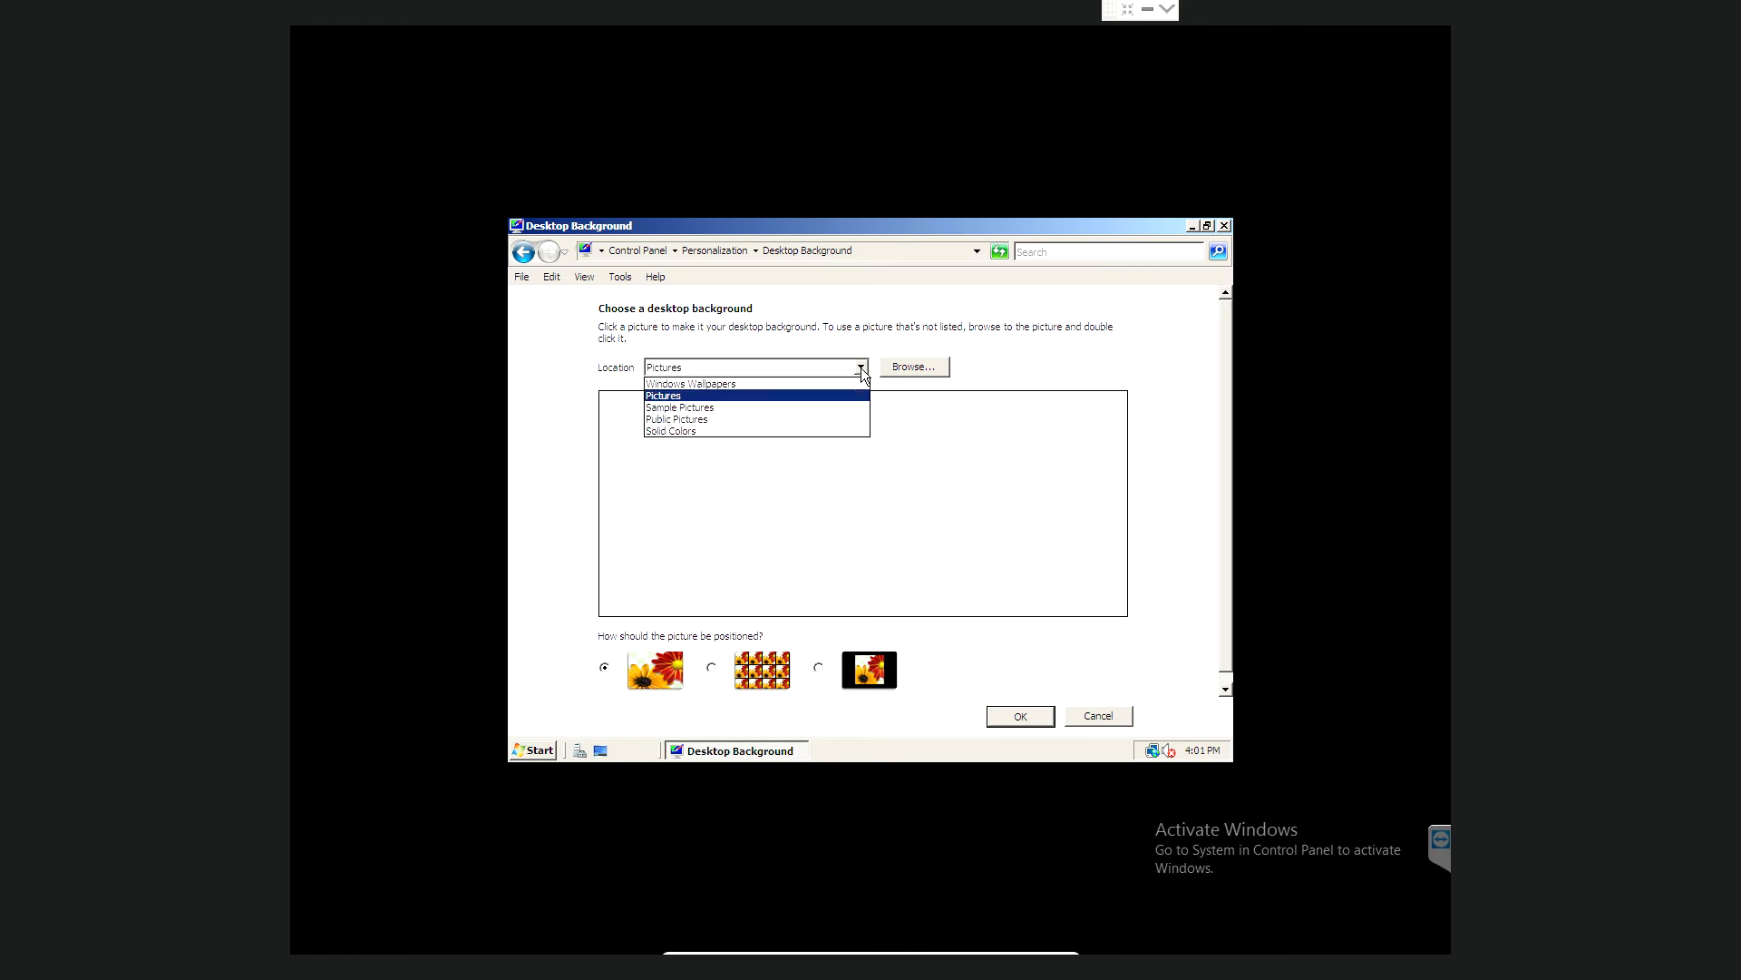
pyautogui.click(681, 420)
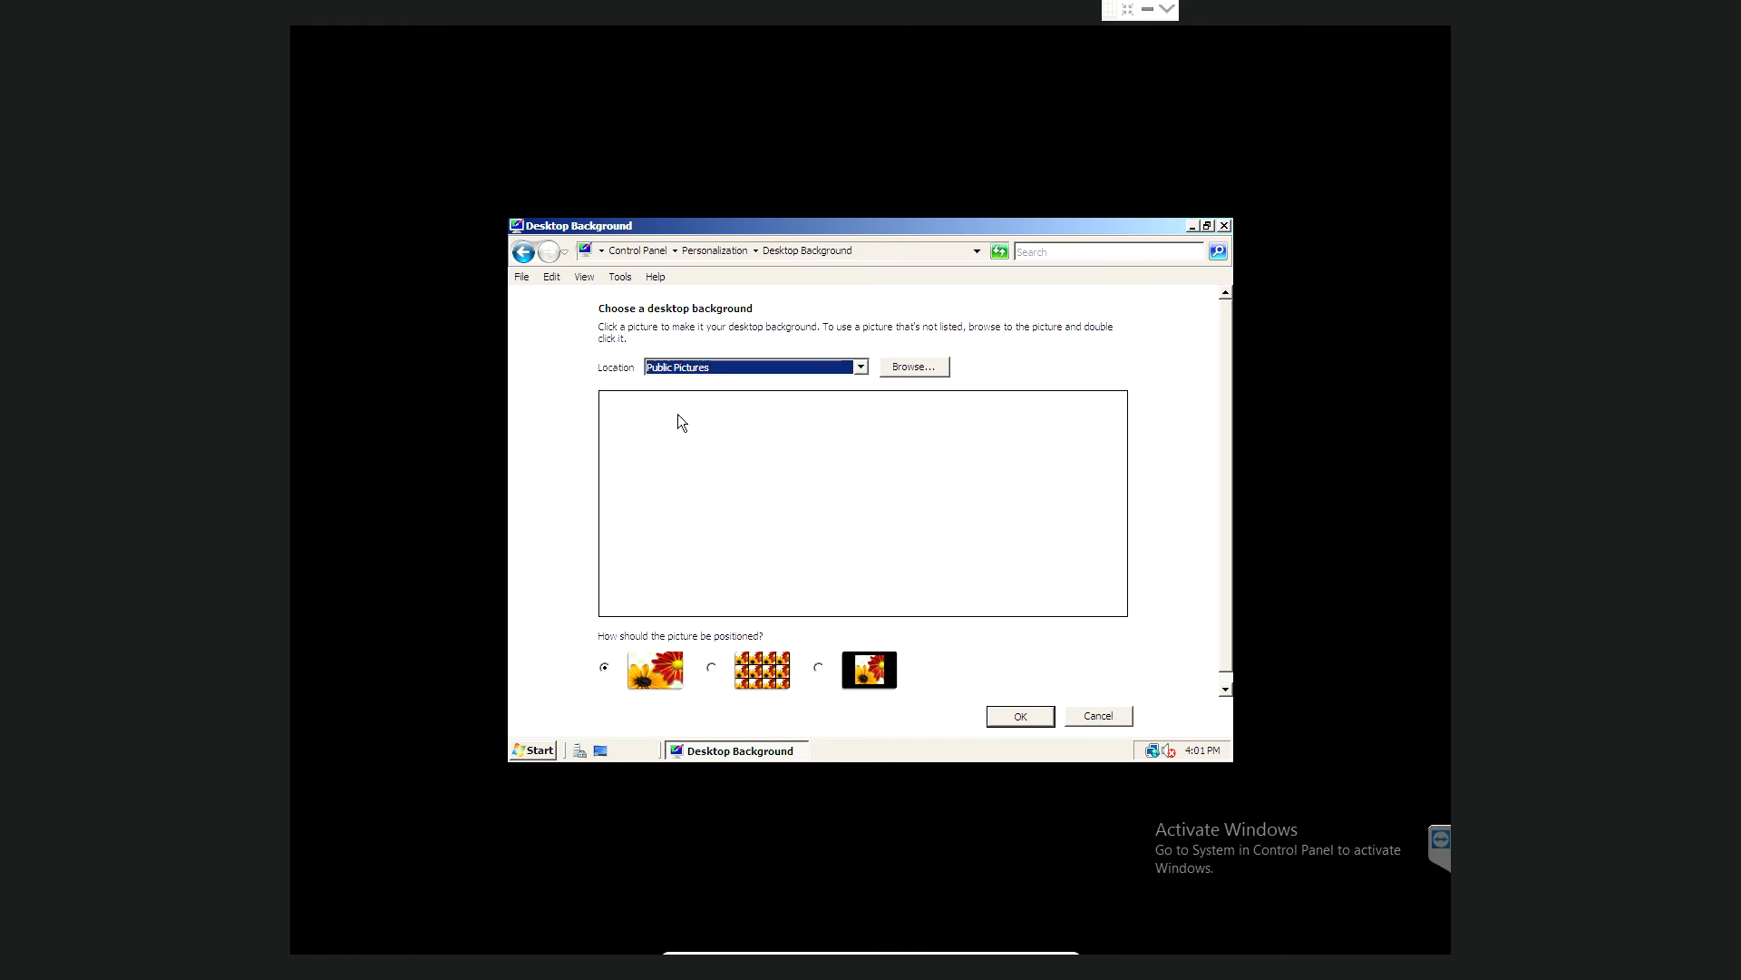
pyautogui.click(826, 366)
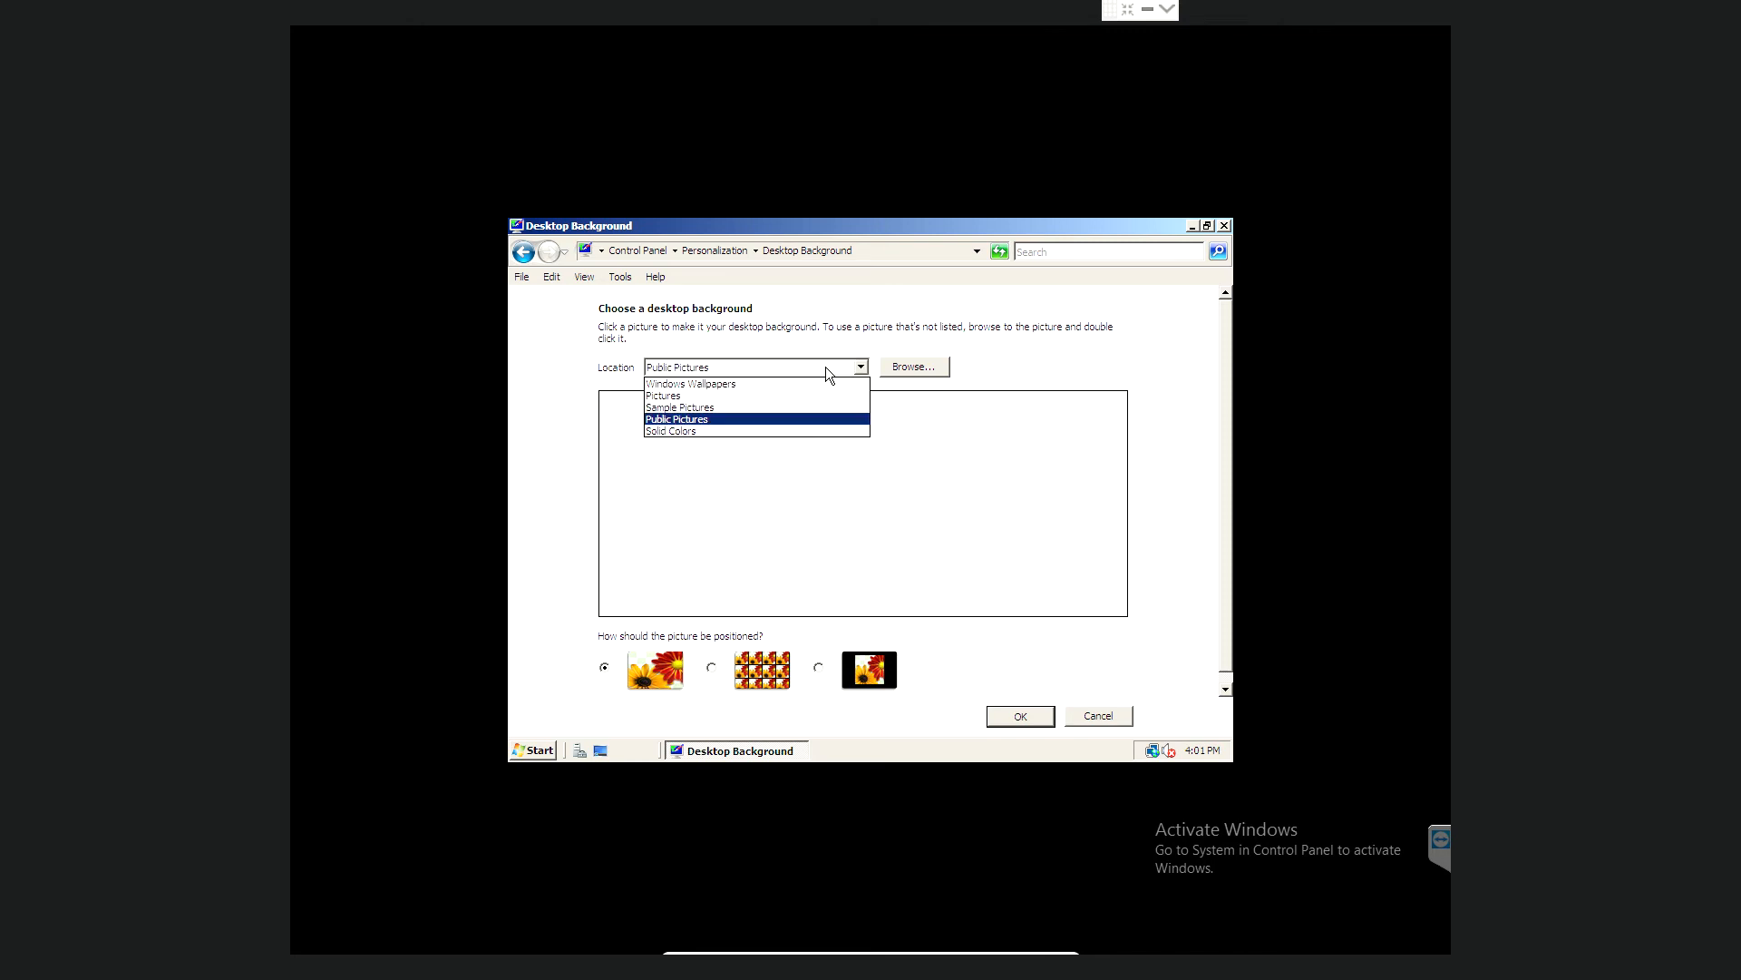
pyautogui.click(744, 384)
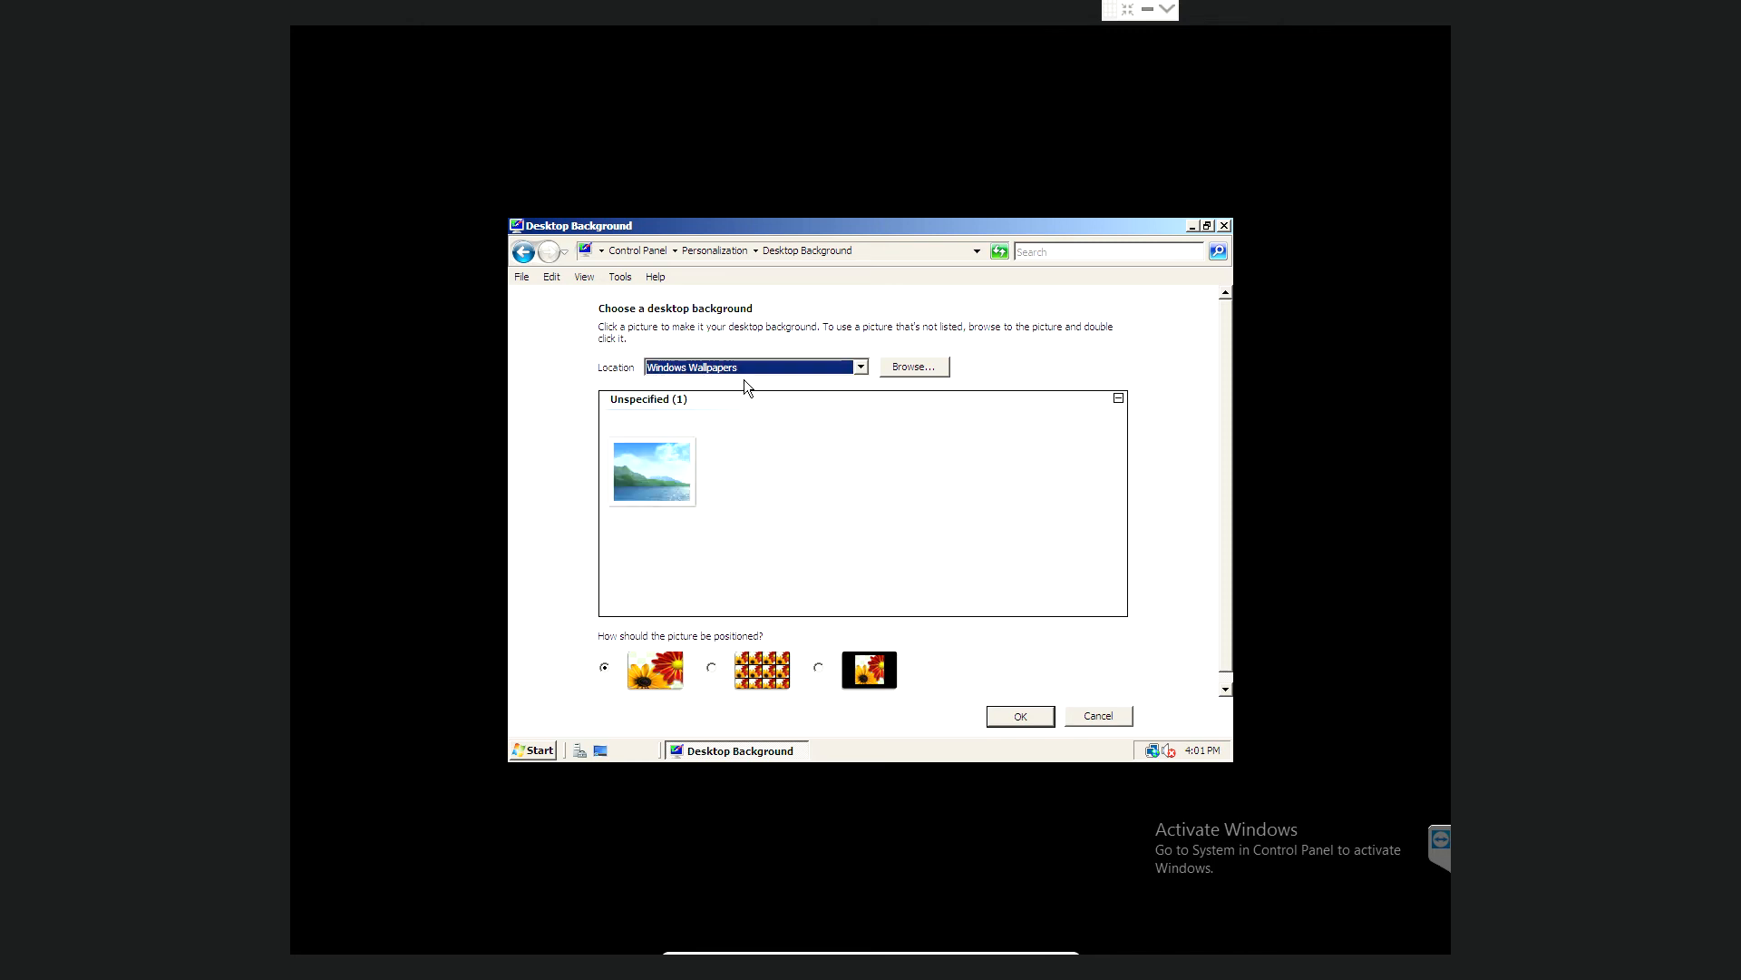
pyautogui.click(1224, 226)
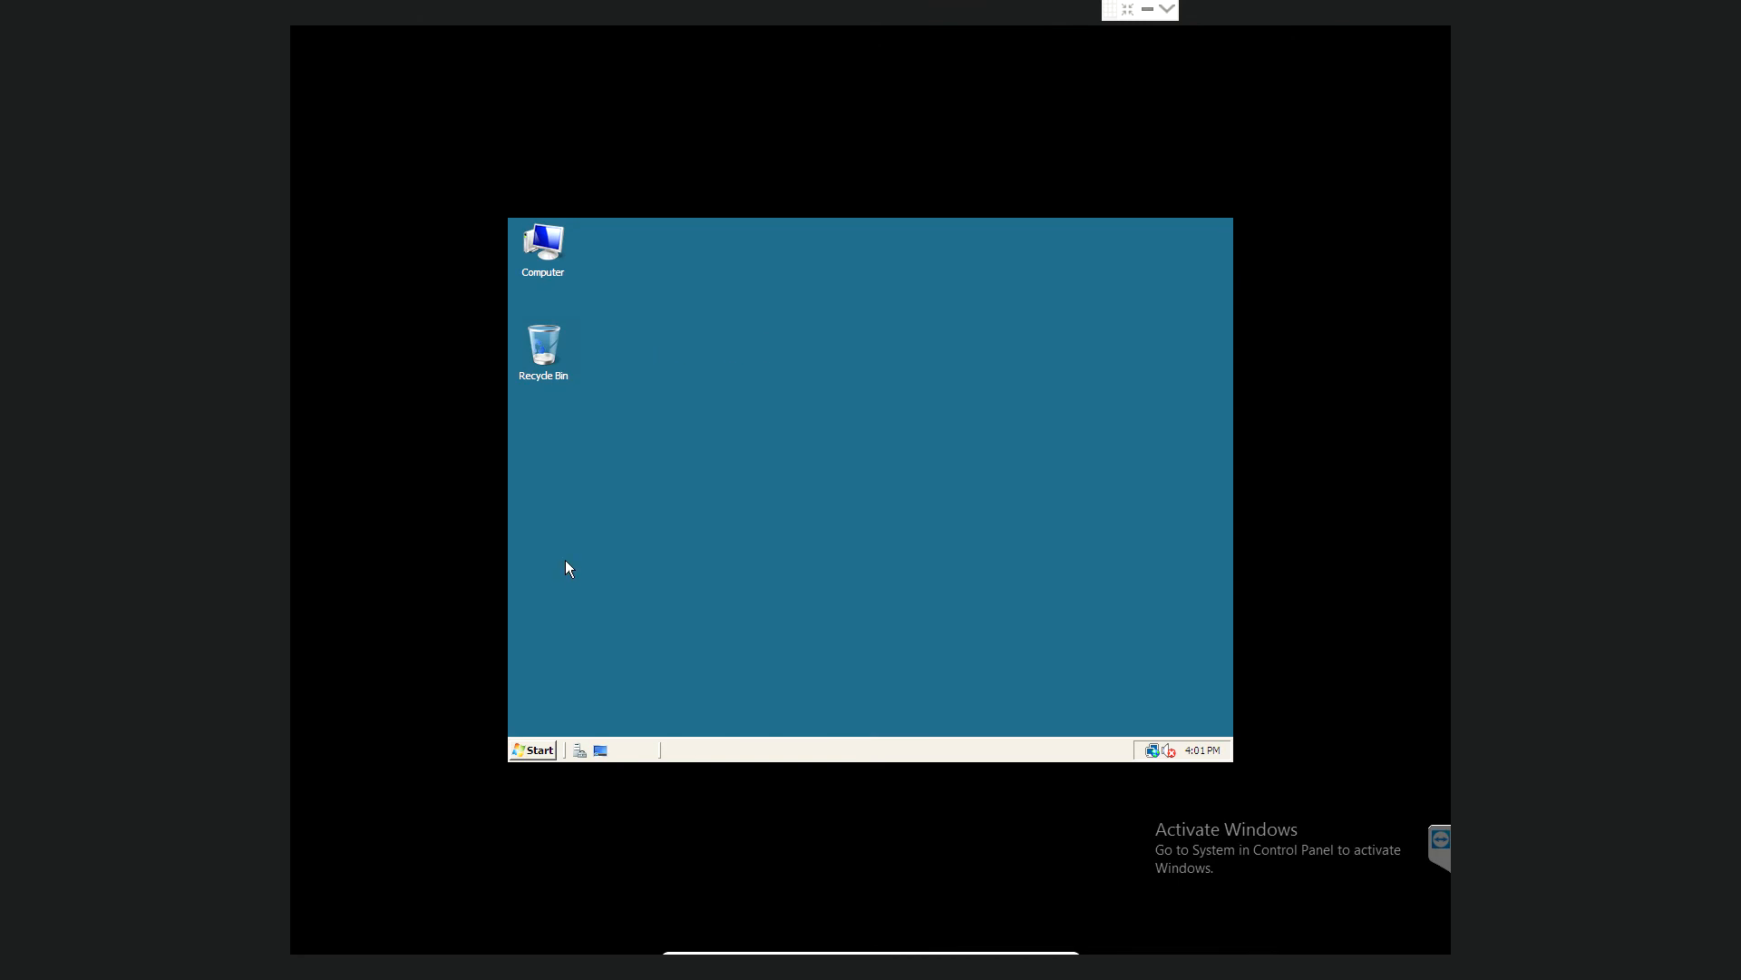
# - Launch Internet Explorer from the Start menu
pyautogui.click(532, 751)
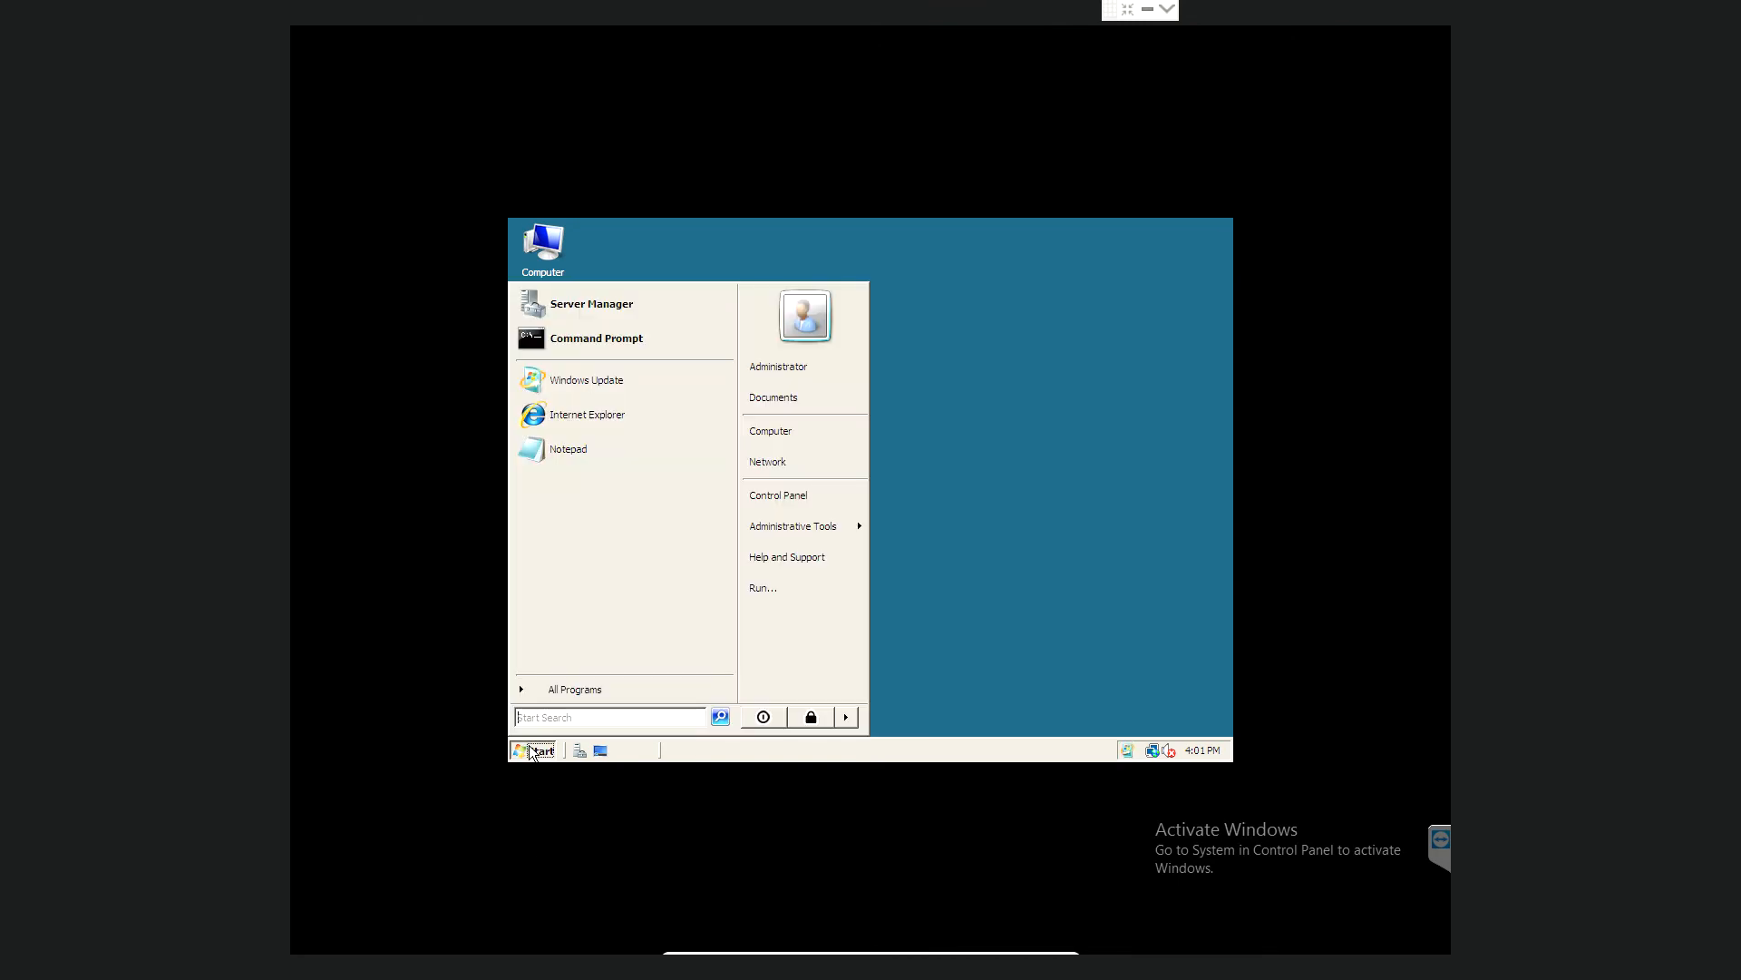
pyautogui.click(620, 427)
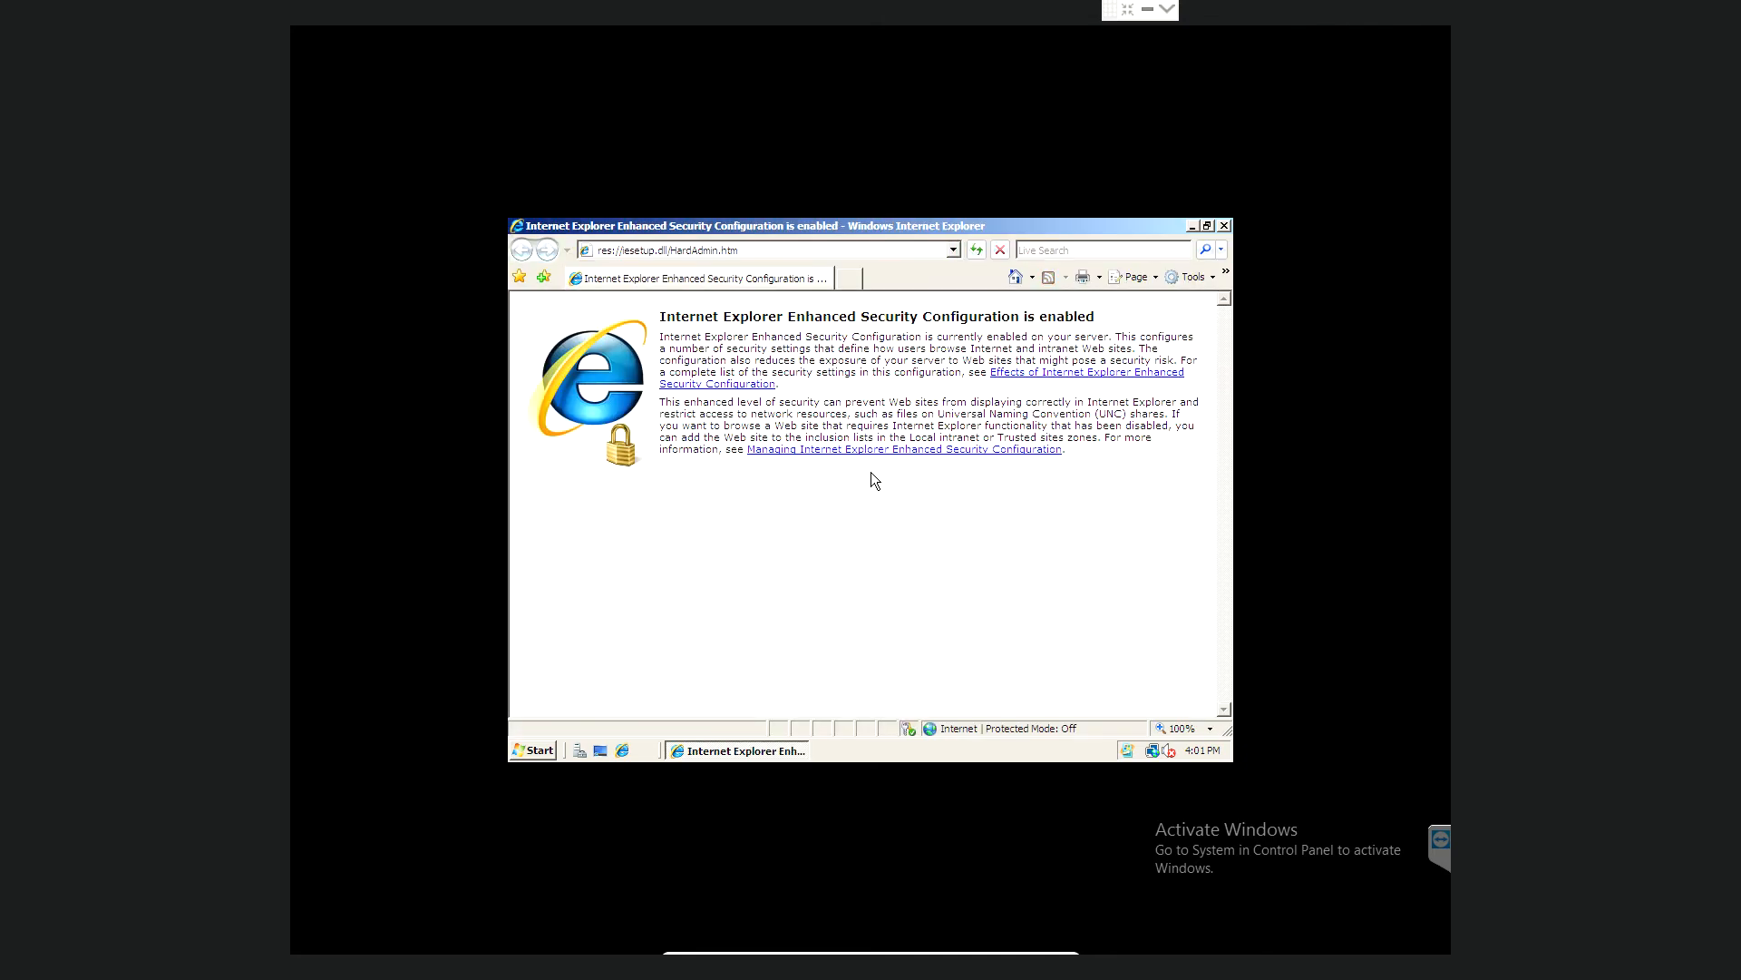
# - Navigate Internet Explorer to google.ie
pyautogui.click(777, 252)
pyautogui.write('gooogl')
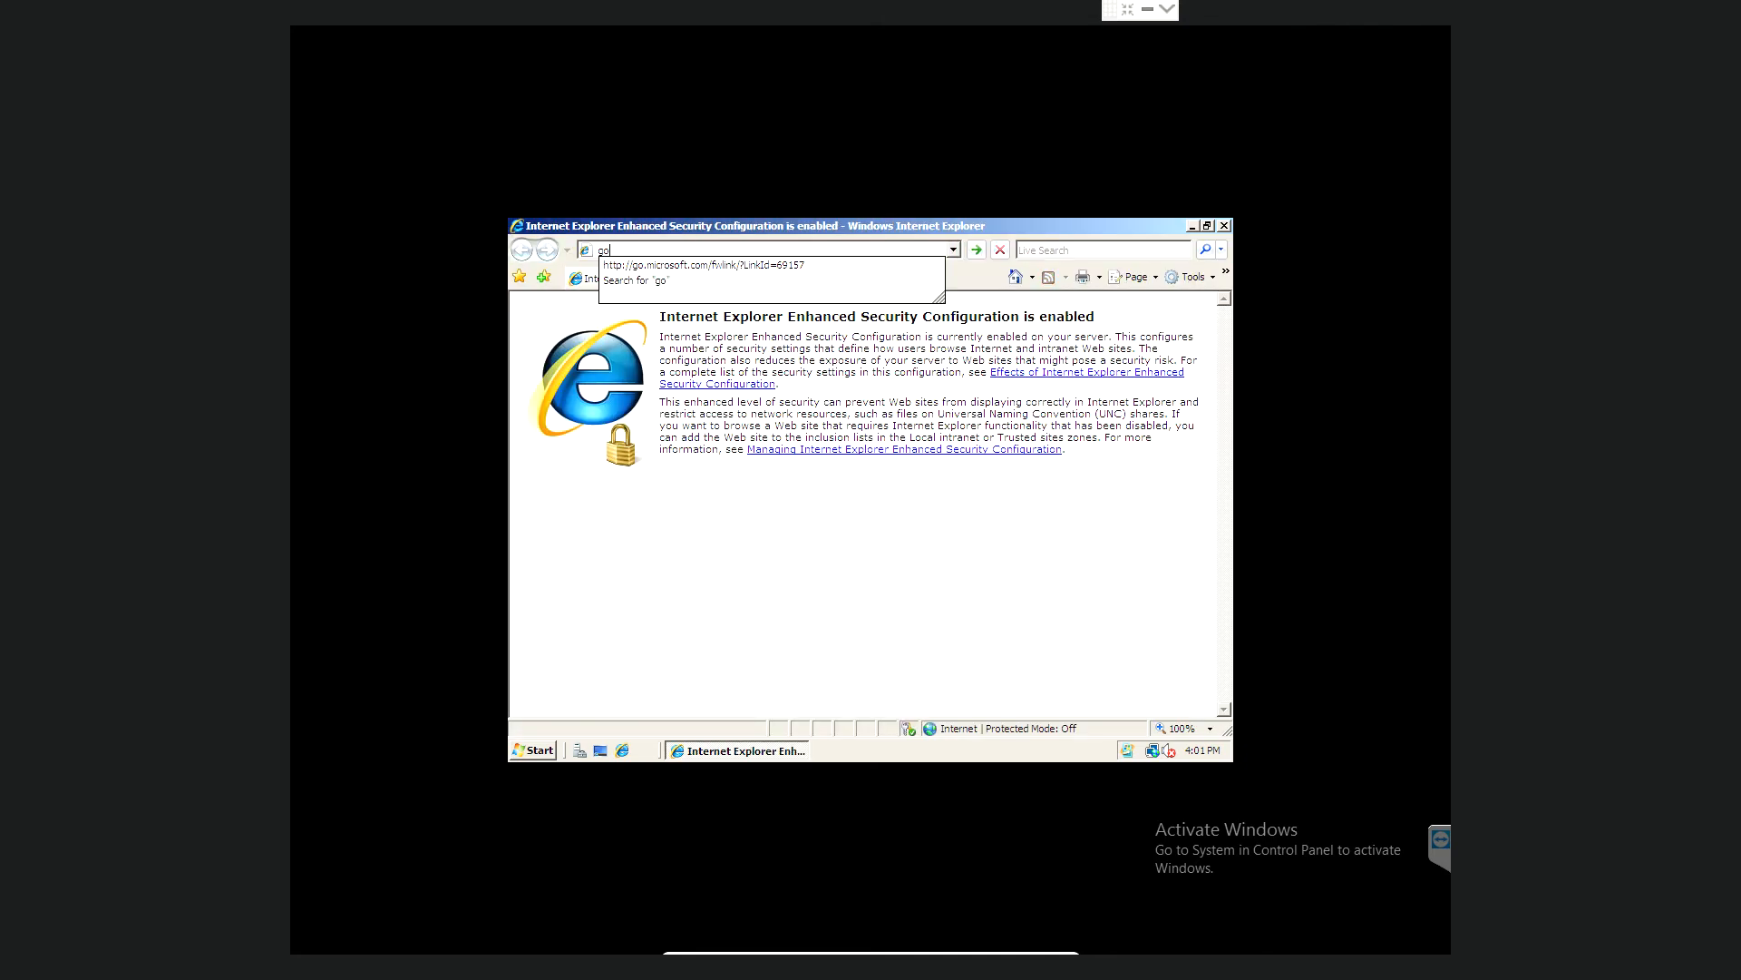
pyautogui.press('BackSpace')
pyautogui.press('BackSpace')
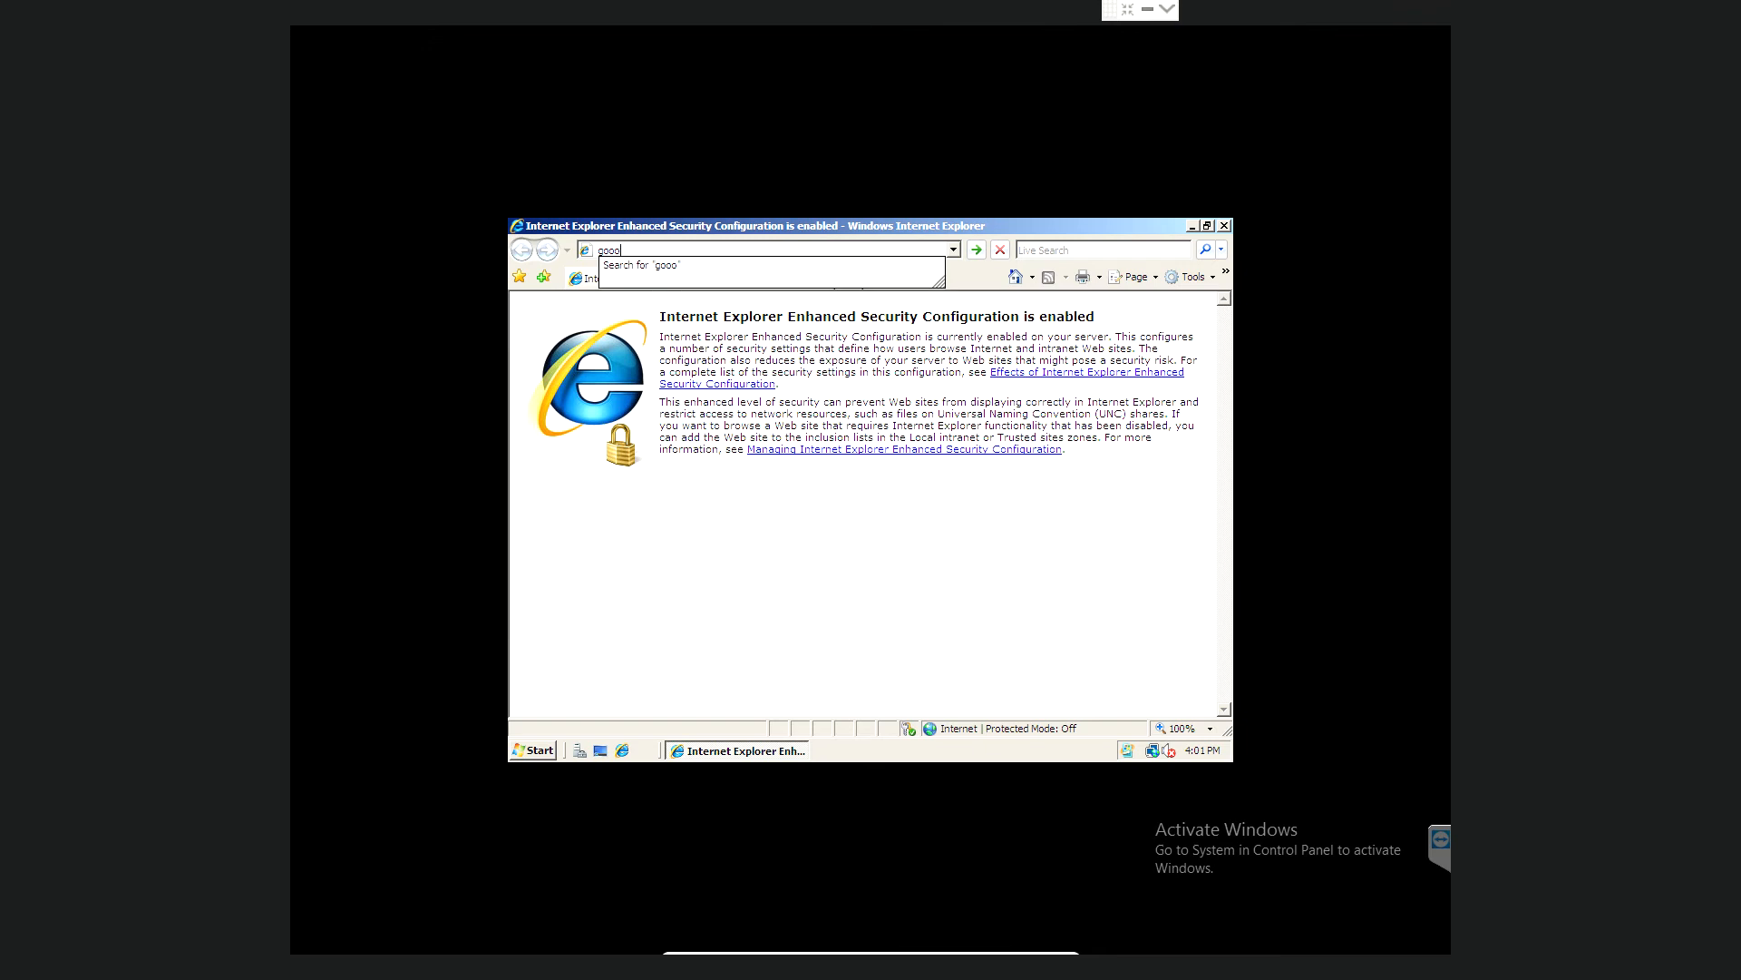
pyautogui.write('e.ie')
pyautogui.press('Return')
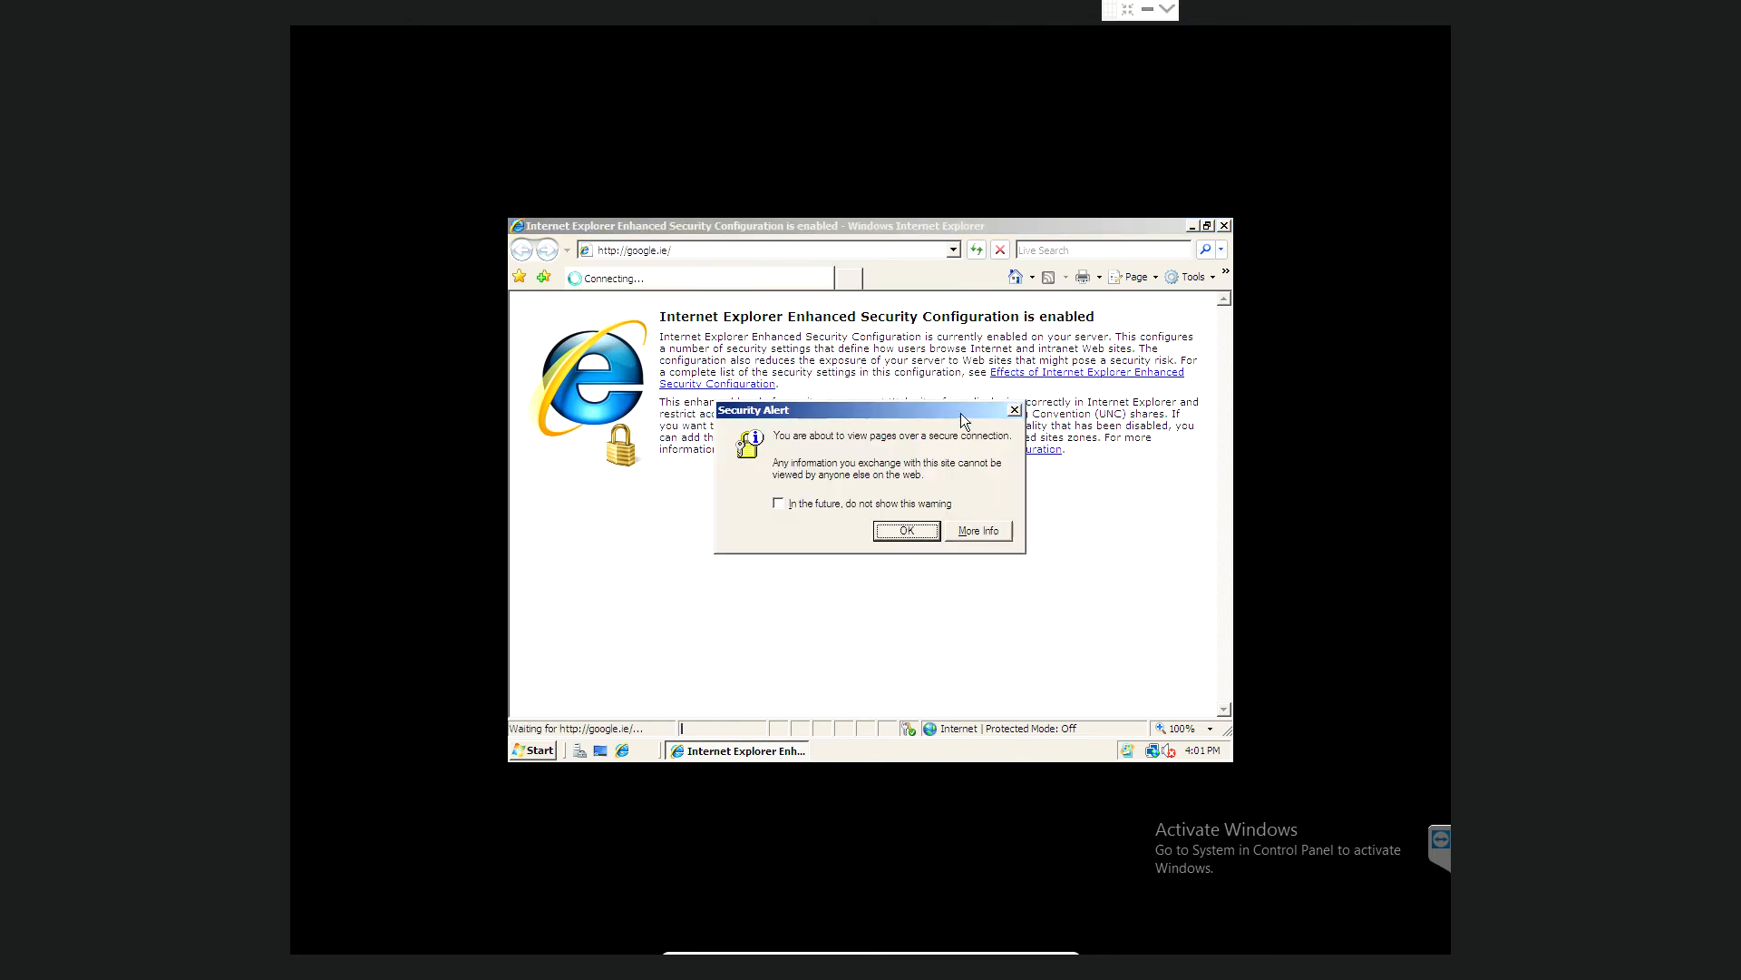
# - Accept the security alerts and continue past the certificate error to the site
pyautogui.click(907, 530)
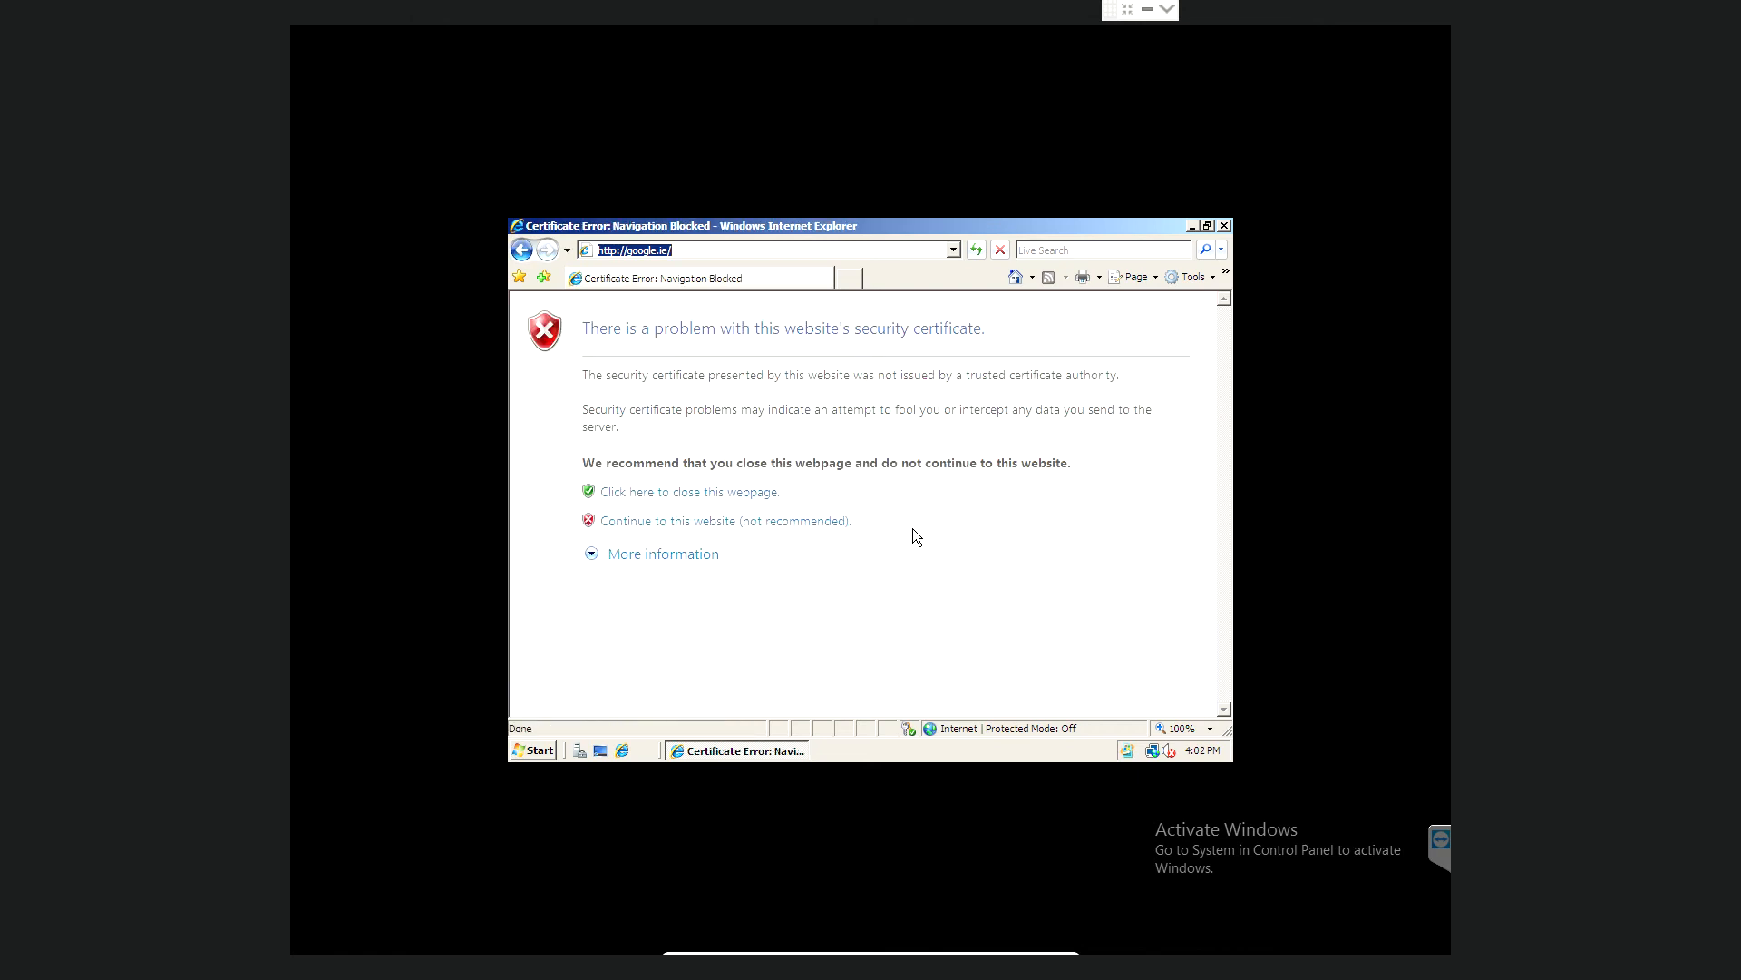
pyautogui.click(689, 520)
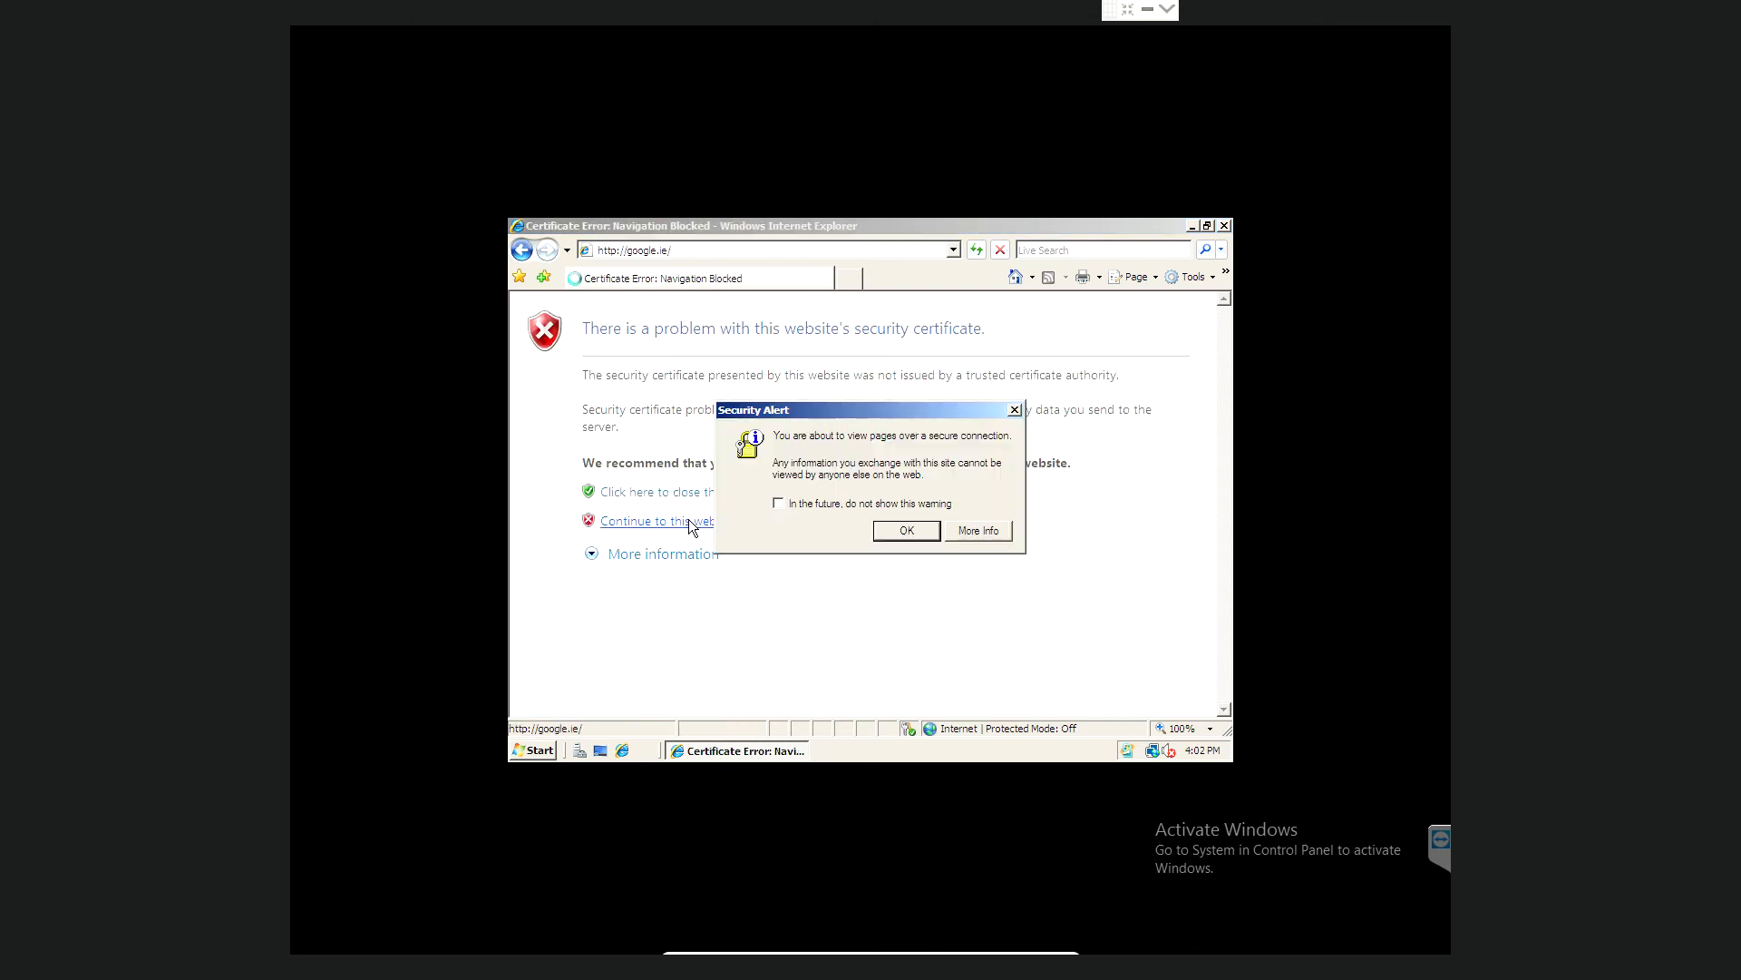
pyautogui.click(892, 534)
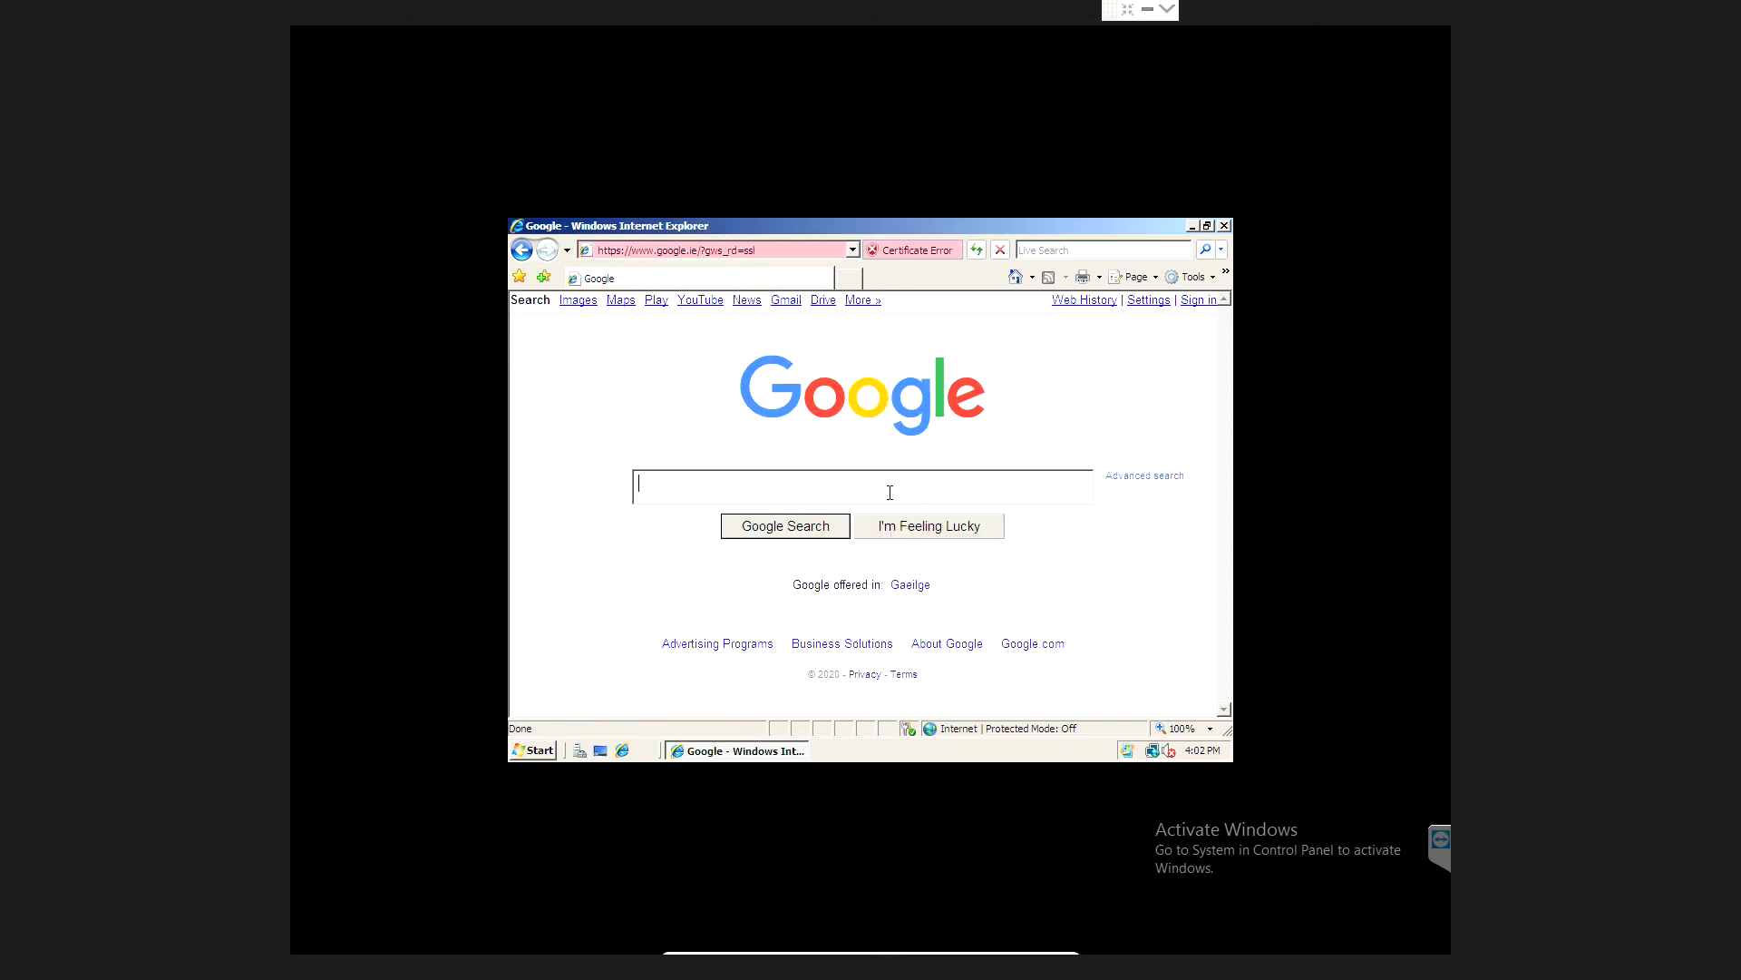
# - Search Google for 'windows server 2008 wallpaper'
pyautogui.write('windiows')
pyautogui.press('BackSpace')
pyautogui.press('BackSpace')
pyautogui.press('BackSpace')
pyautogui.press('BackSpace')
pyautogui.write('ows server 2008 wallpaper')
pyautogui.press('Return')
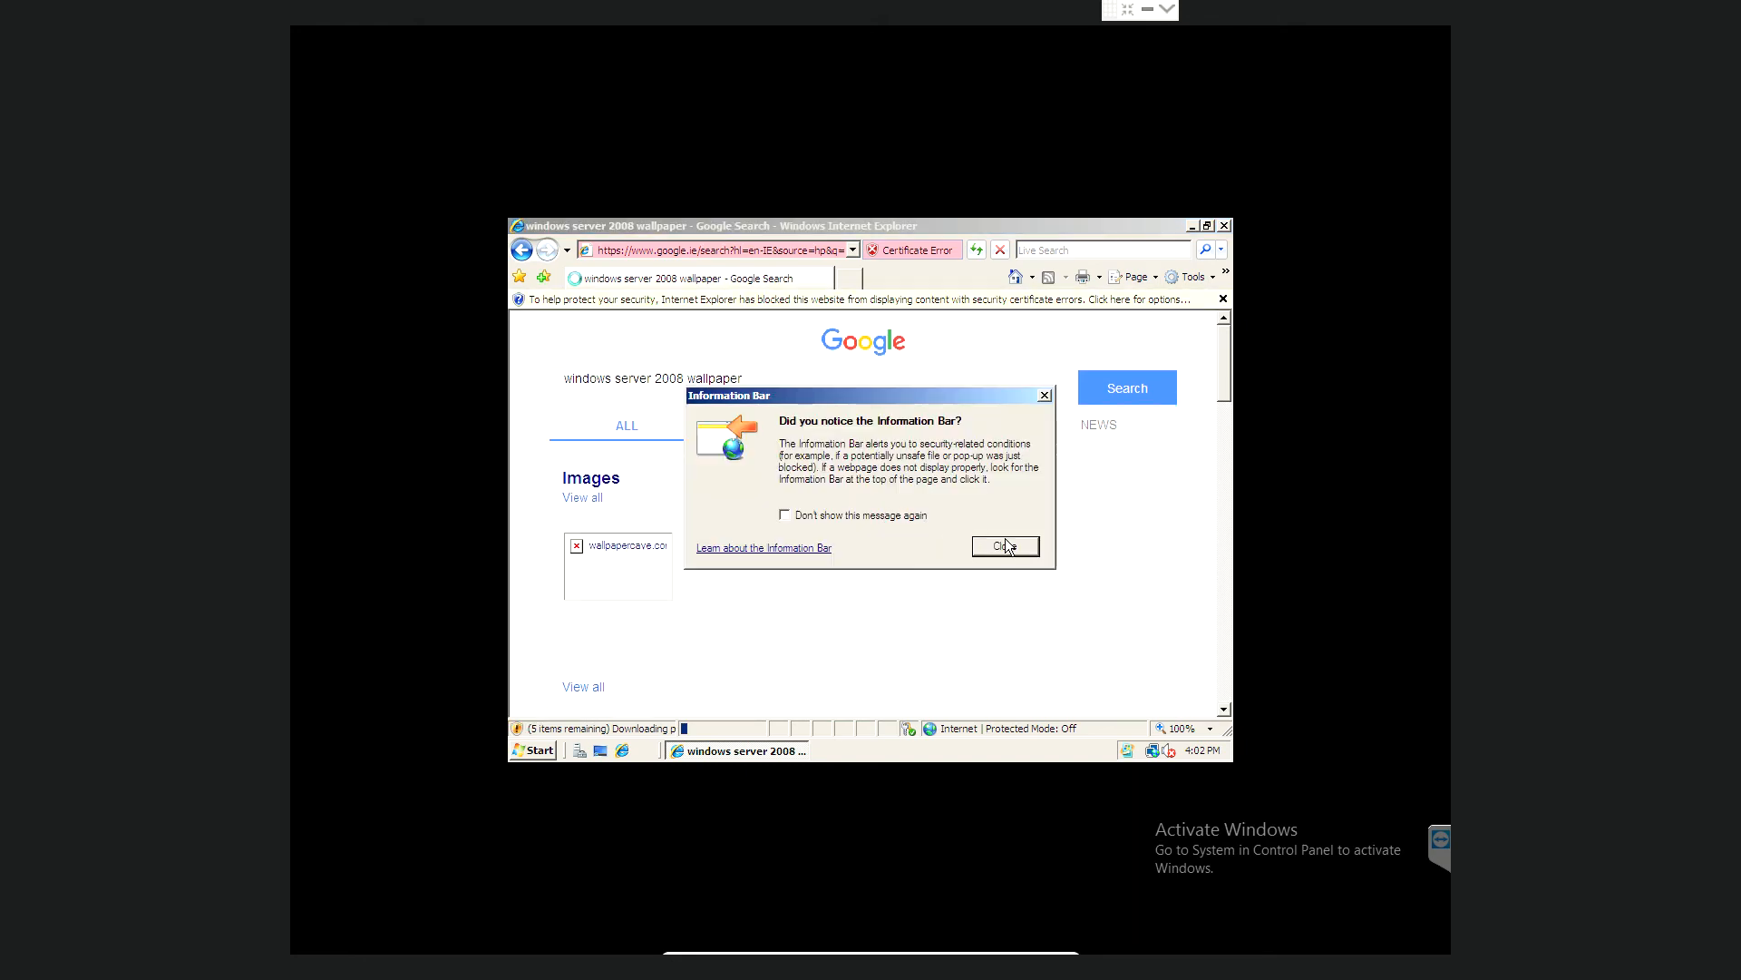
# - Show the desktop-background image results, dismissing Information Bar notices, then close Internet Explorer
pyautogui.click(1005, 545)
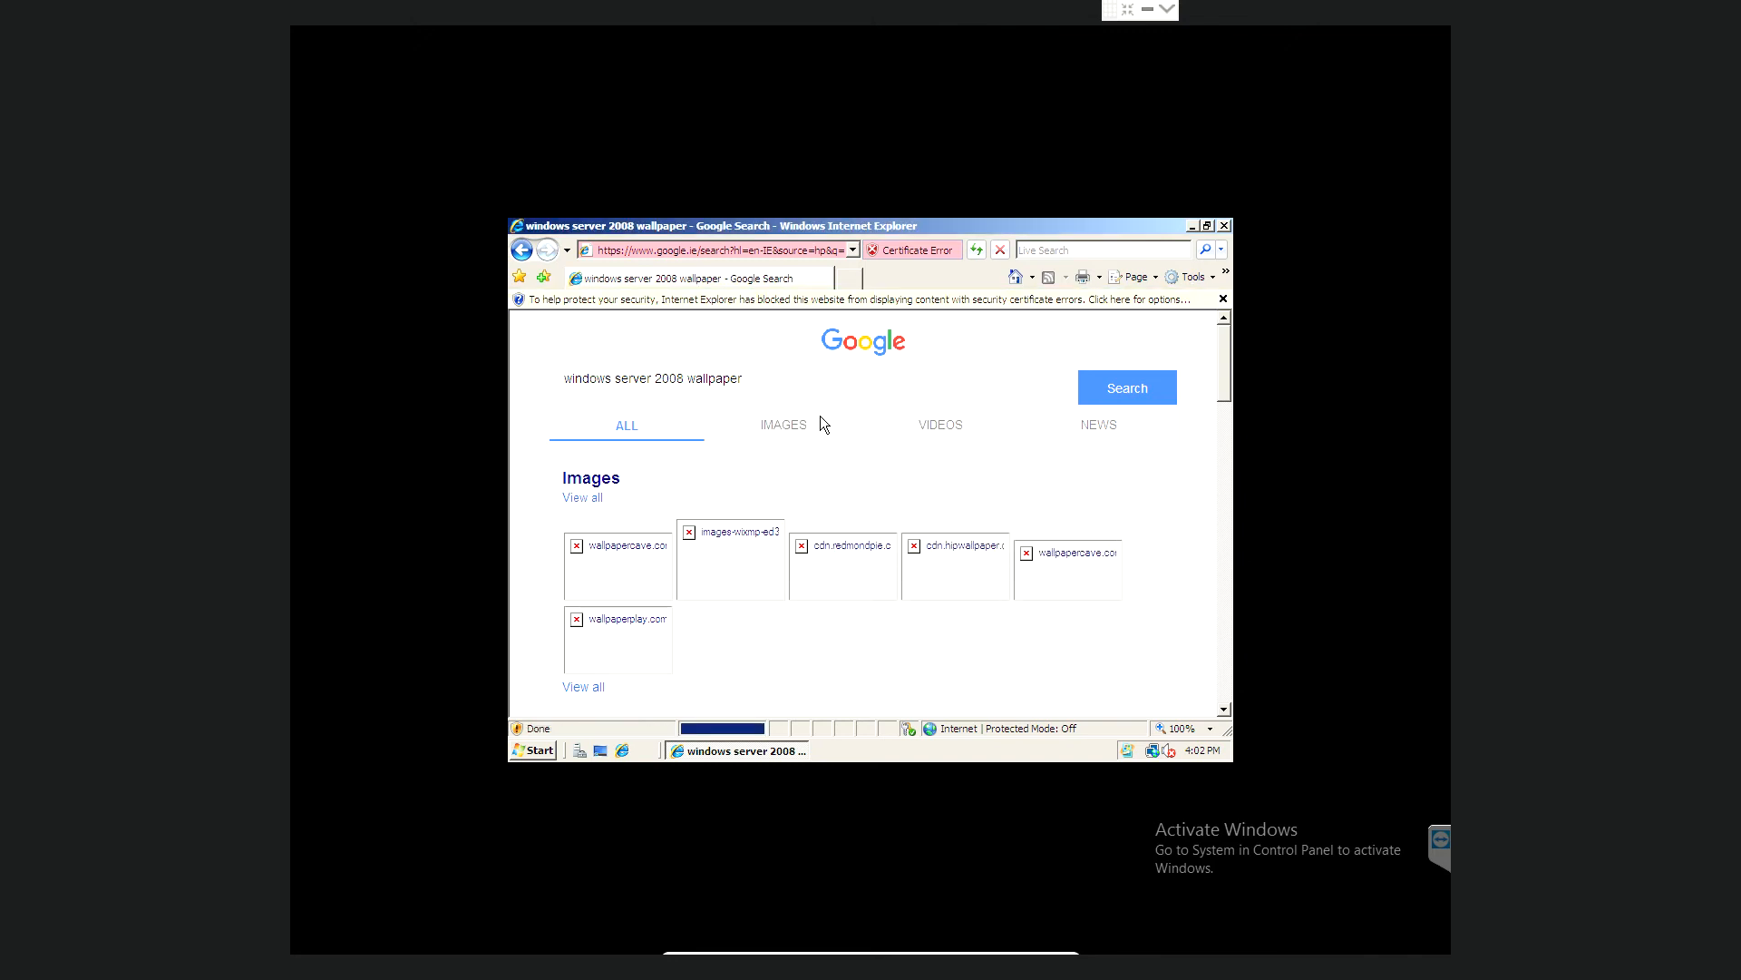
pyautogui.click(798, 425)
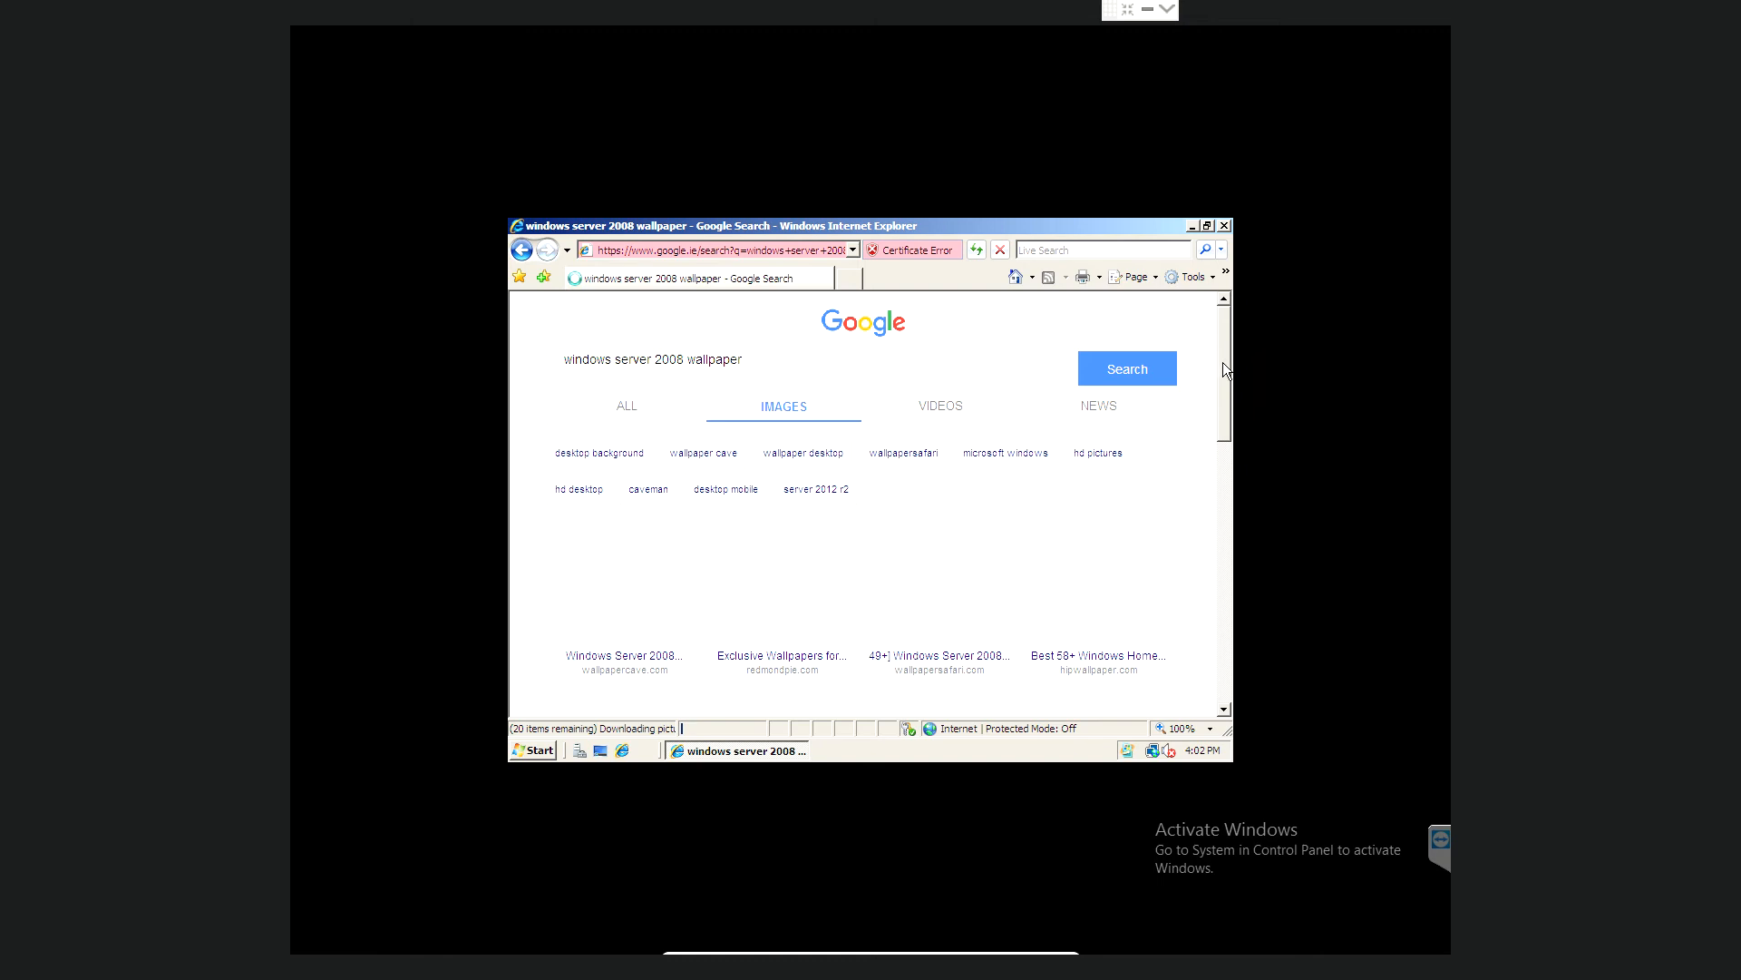
pyautogui.click(634, 455)
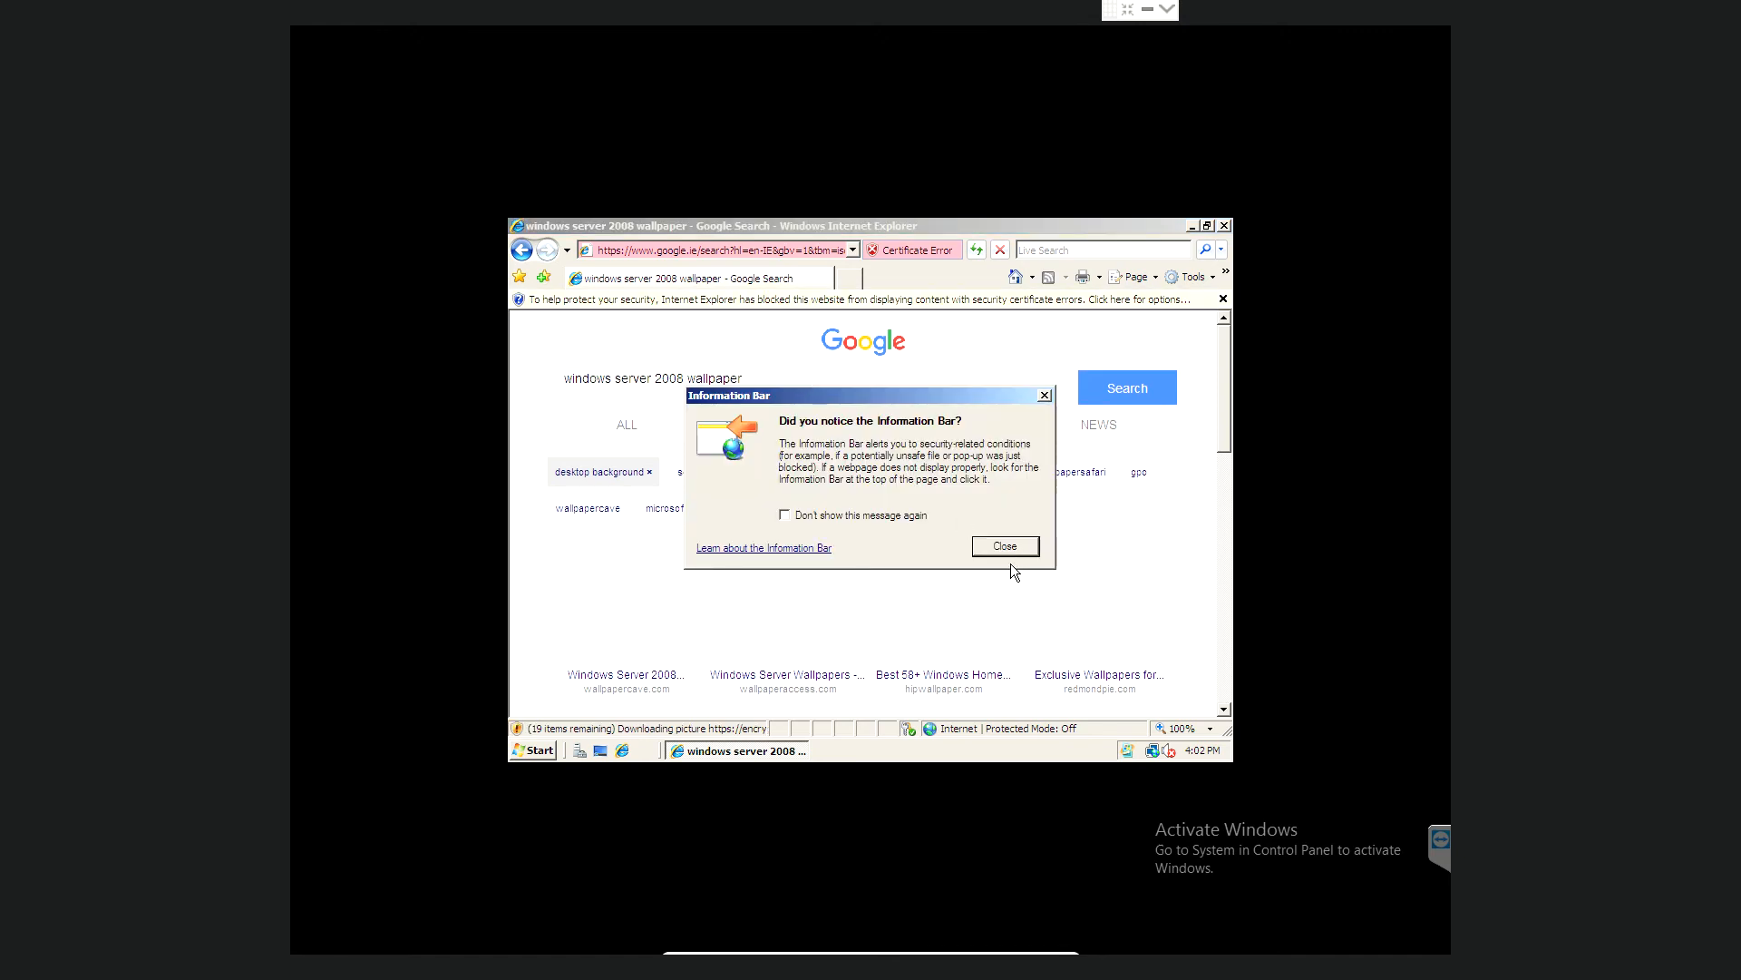
pyautogui.click(1005, 546)
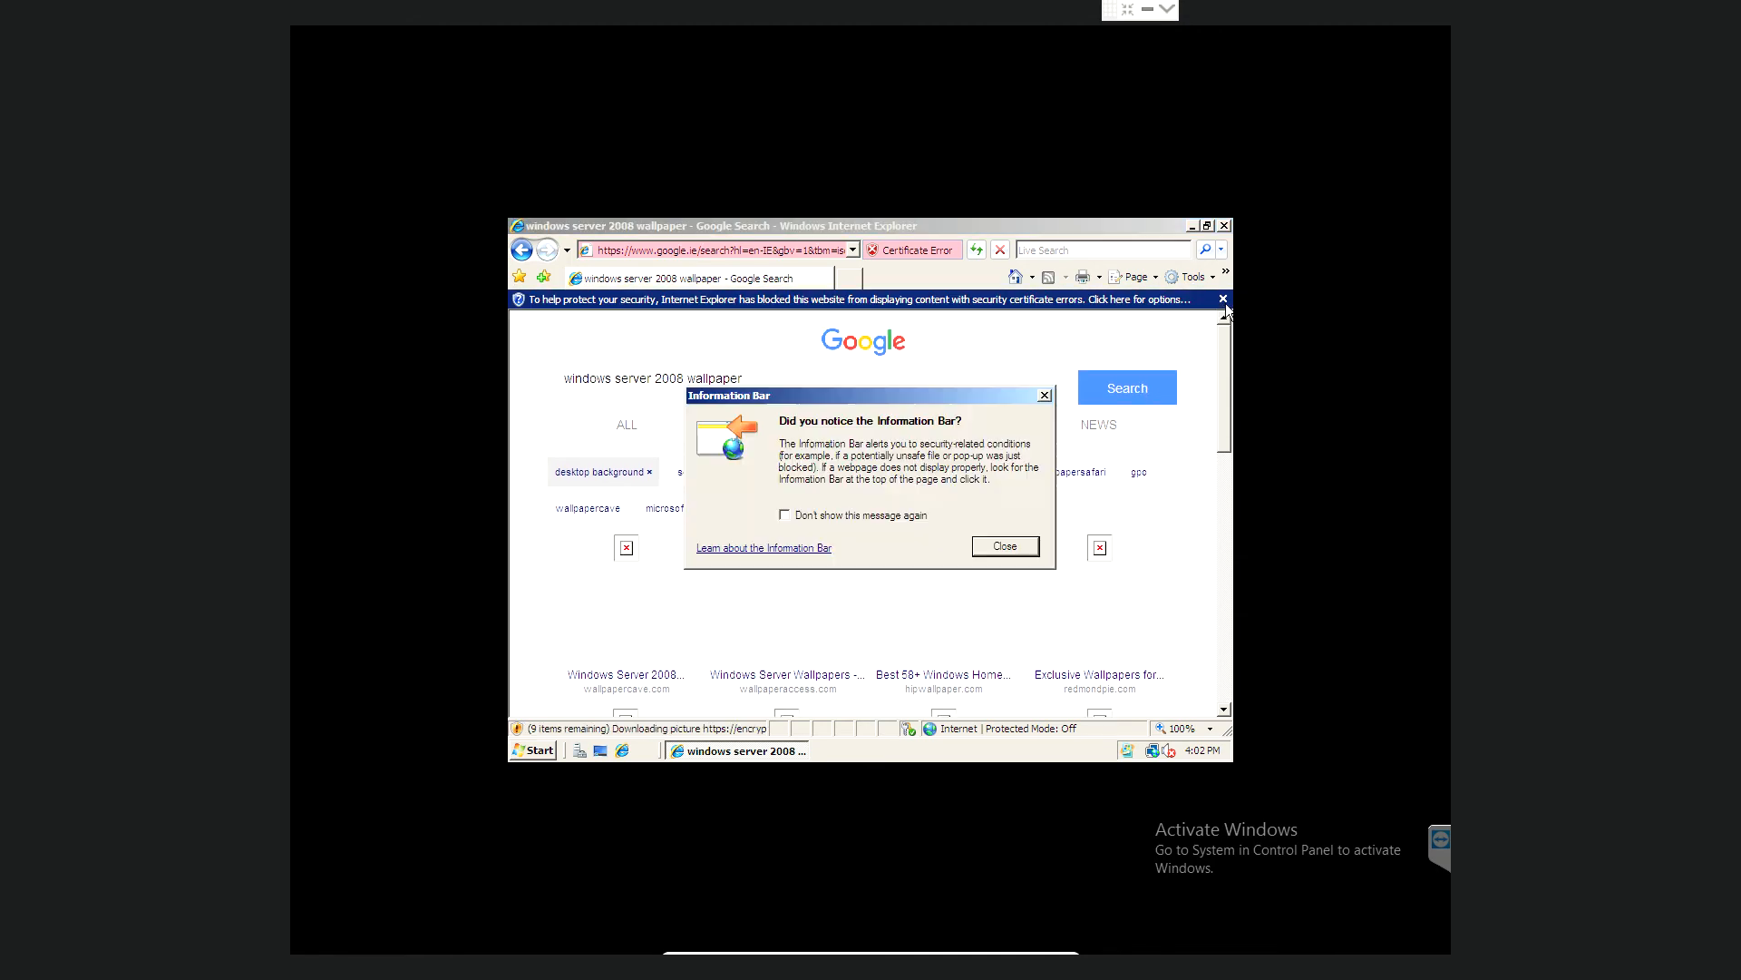
pyautogui.click(1005, 546)
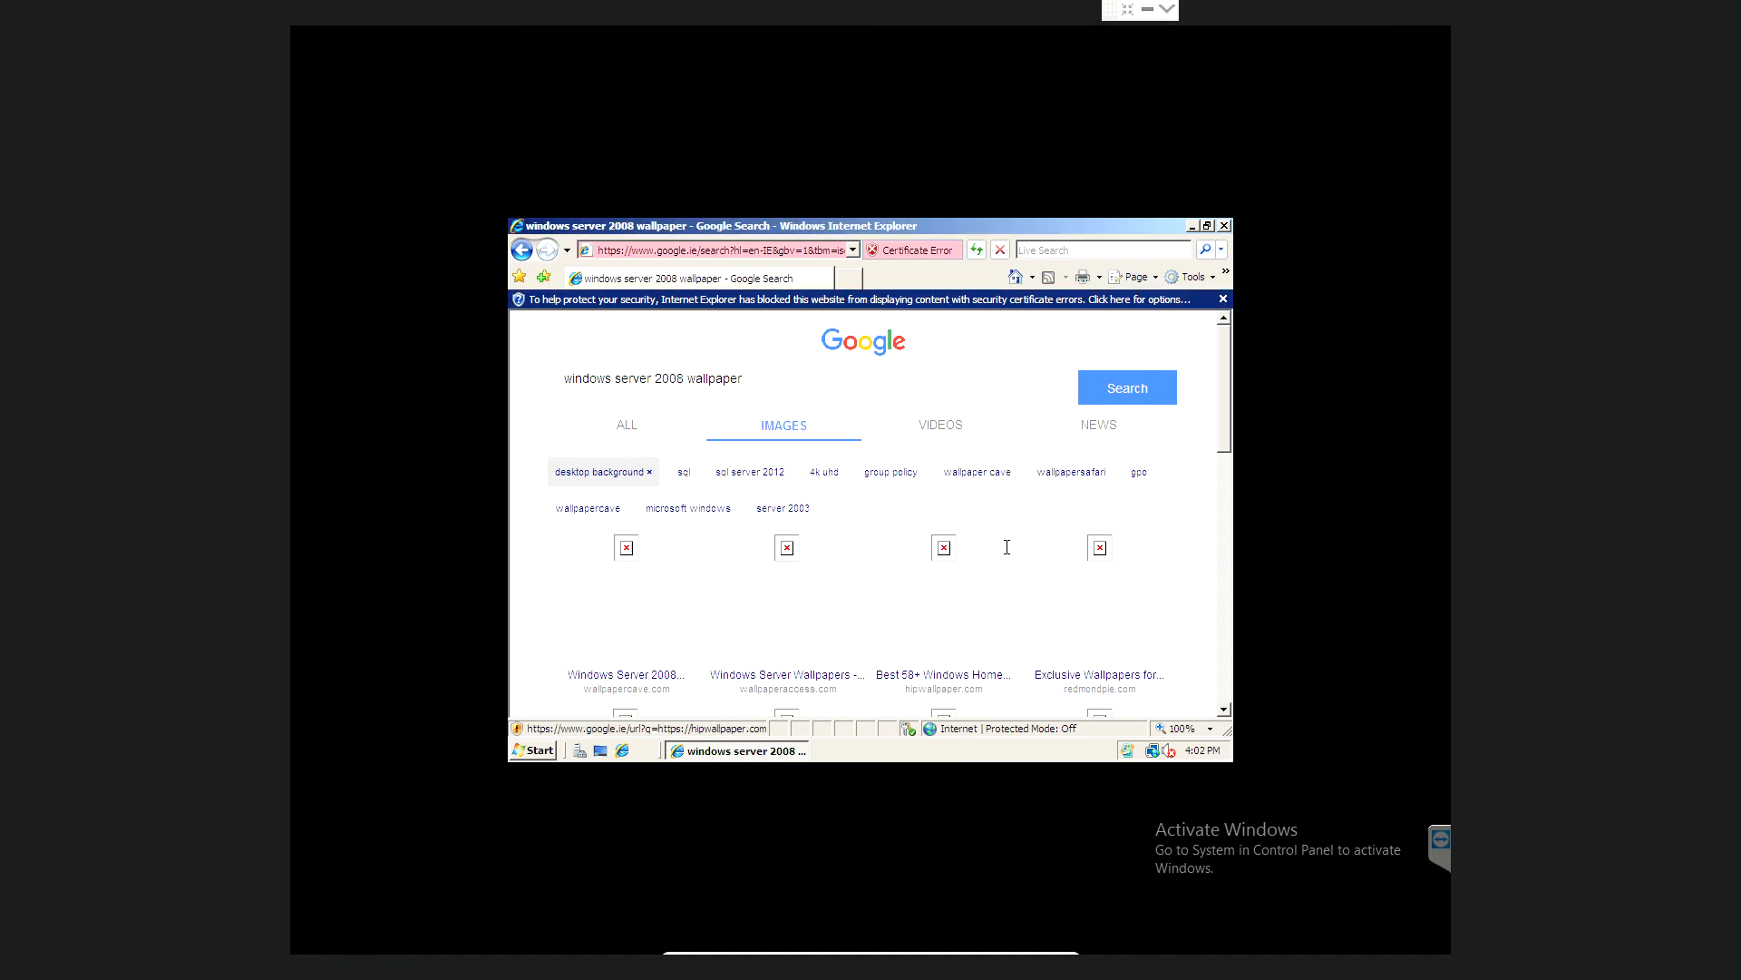
pyautogui.click(1225, 225)
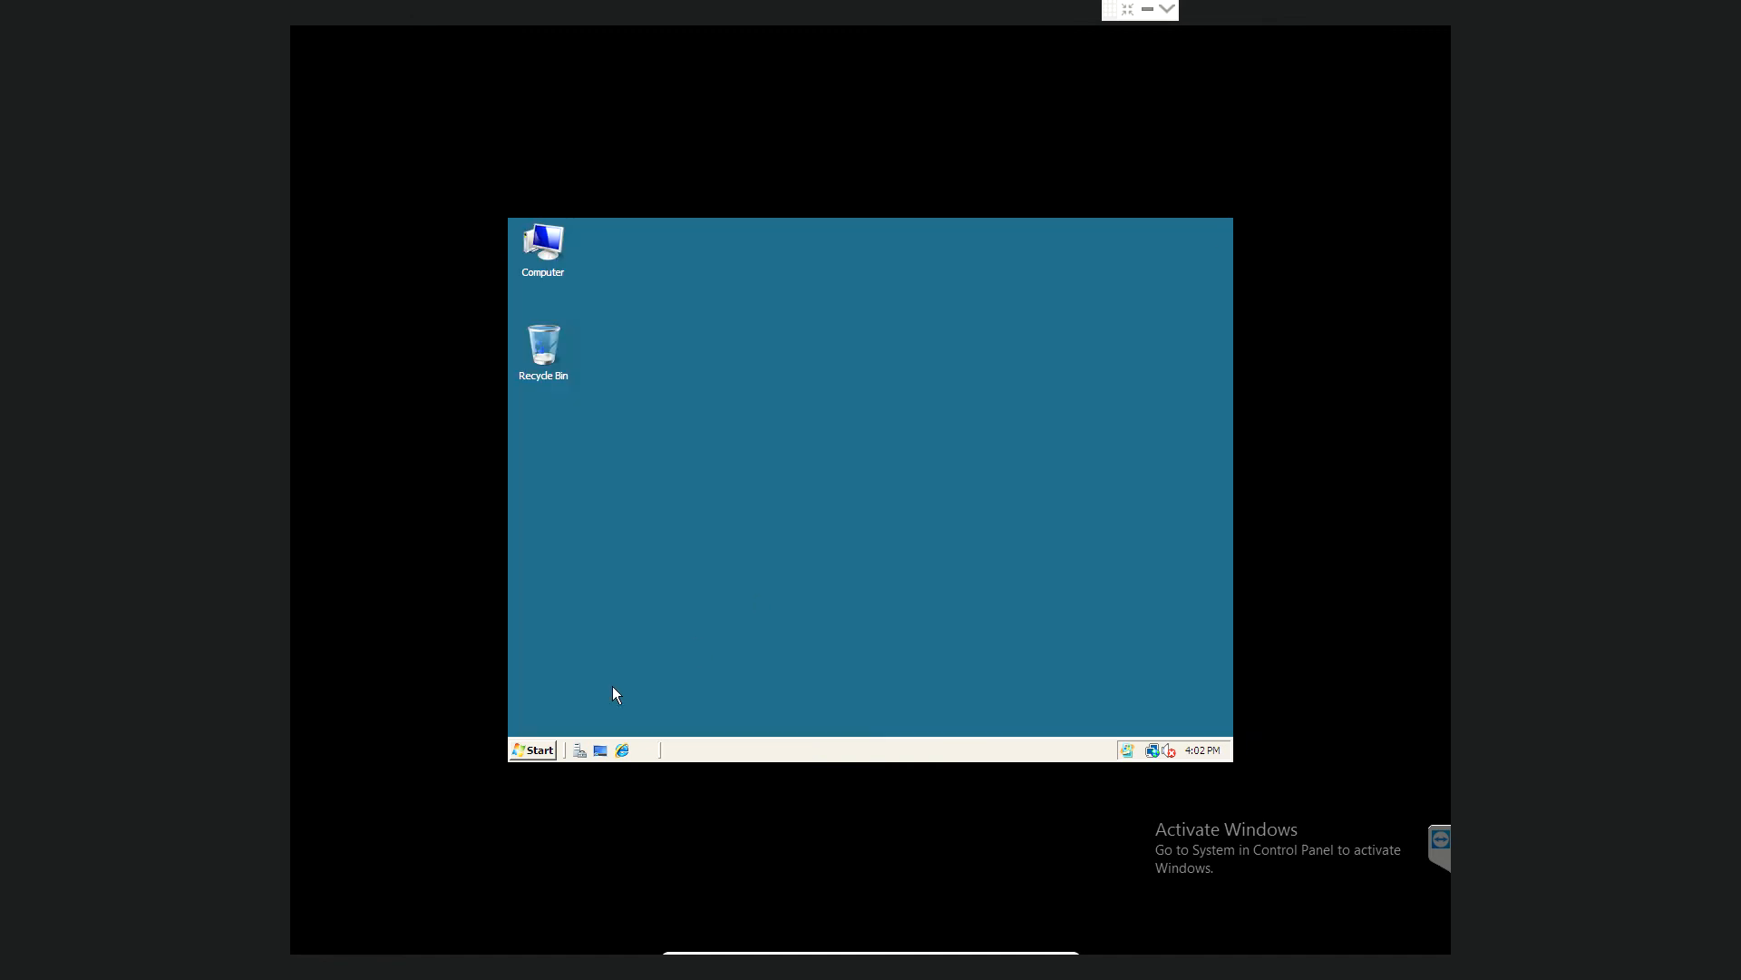
# - Launch Active Directory Users and Computers from Administrative Tools
pyautogui.click(543, 753)
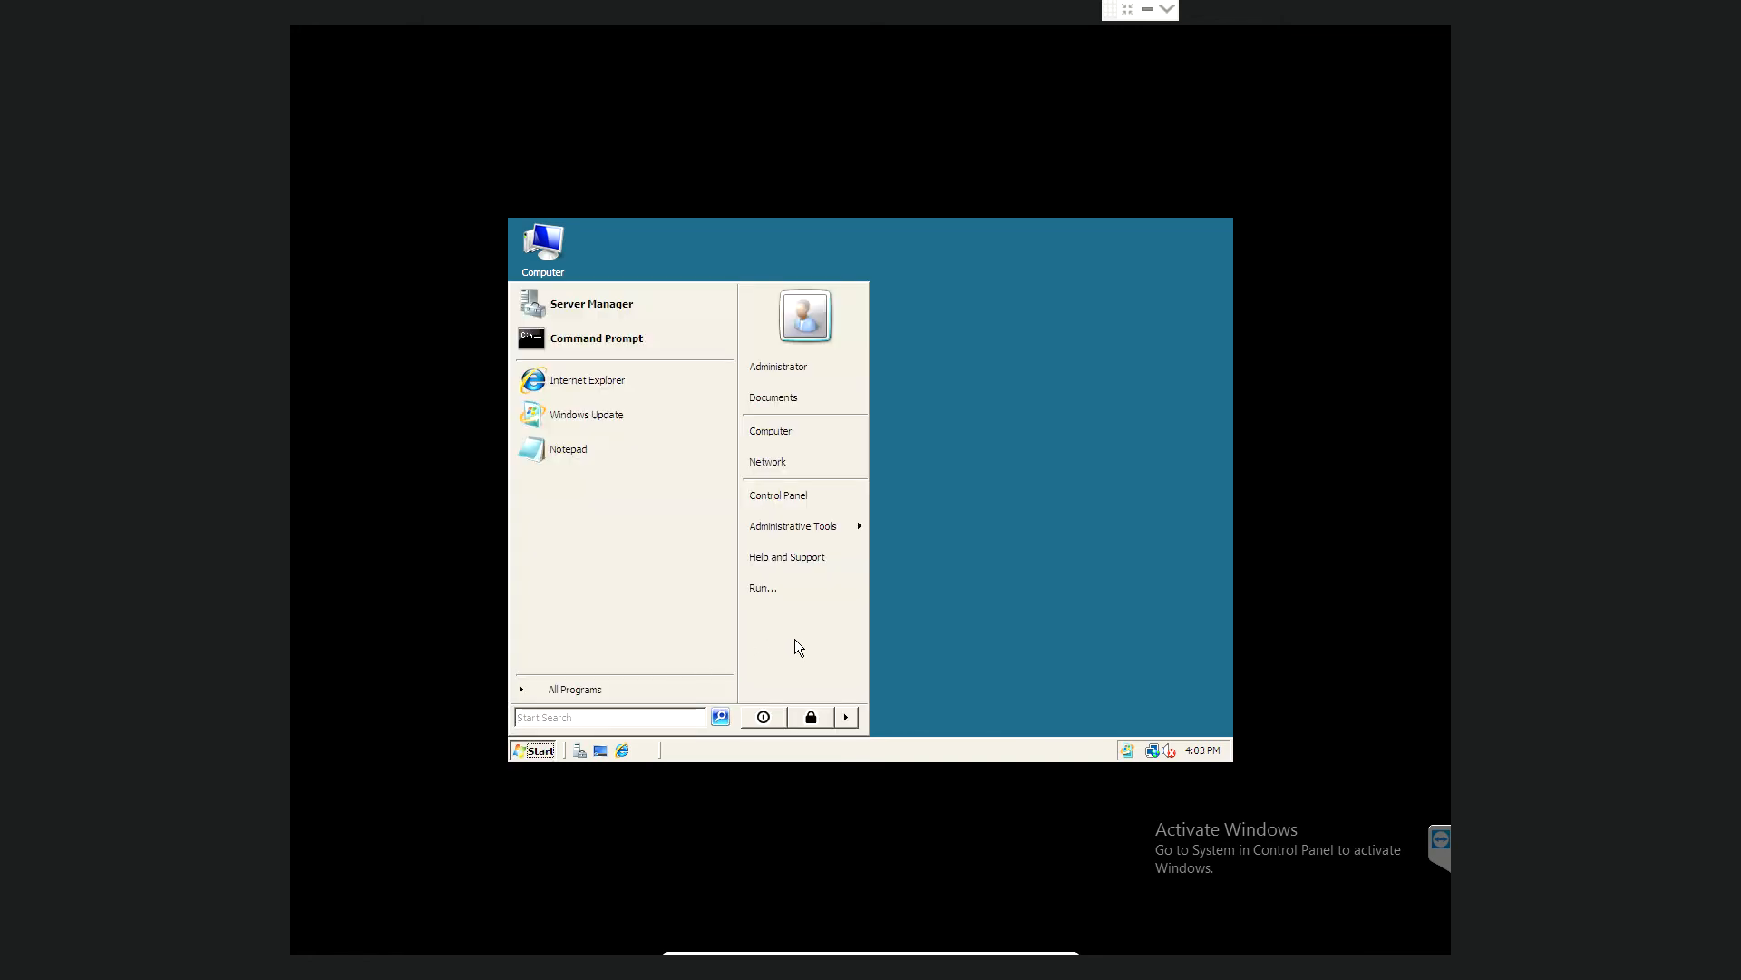
pyautogui.moveTo(843, 526)
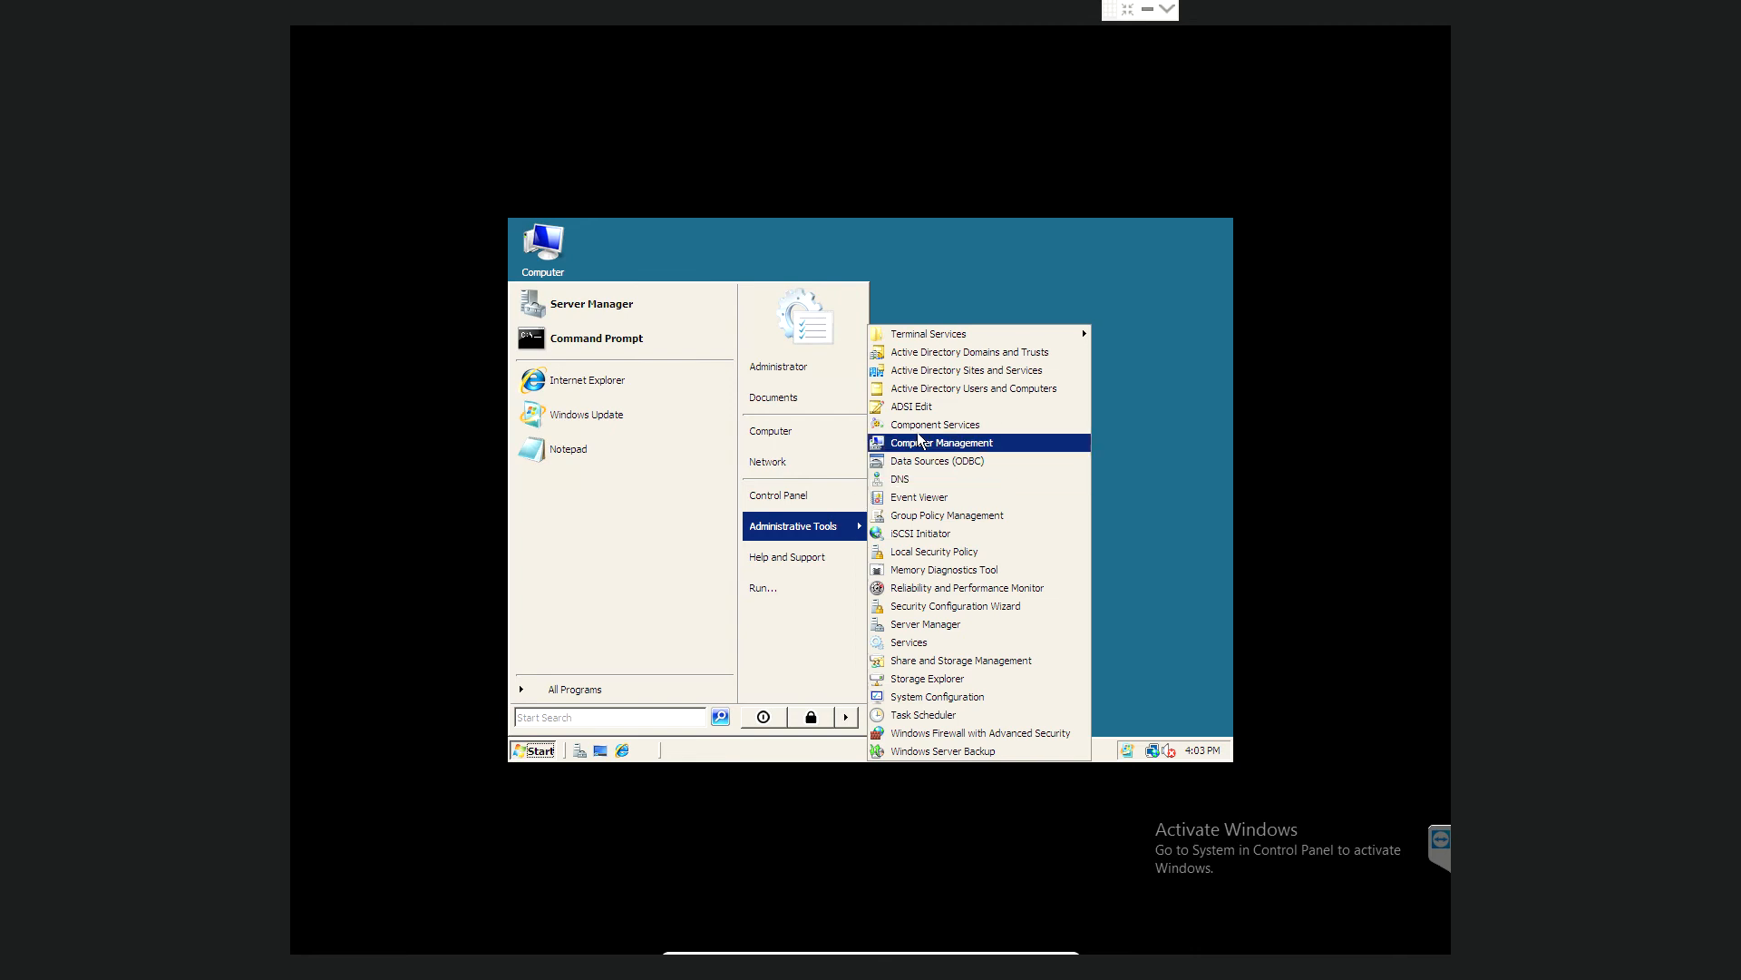
pyautogui.click(963, 388)
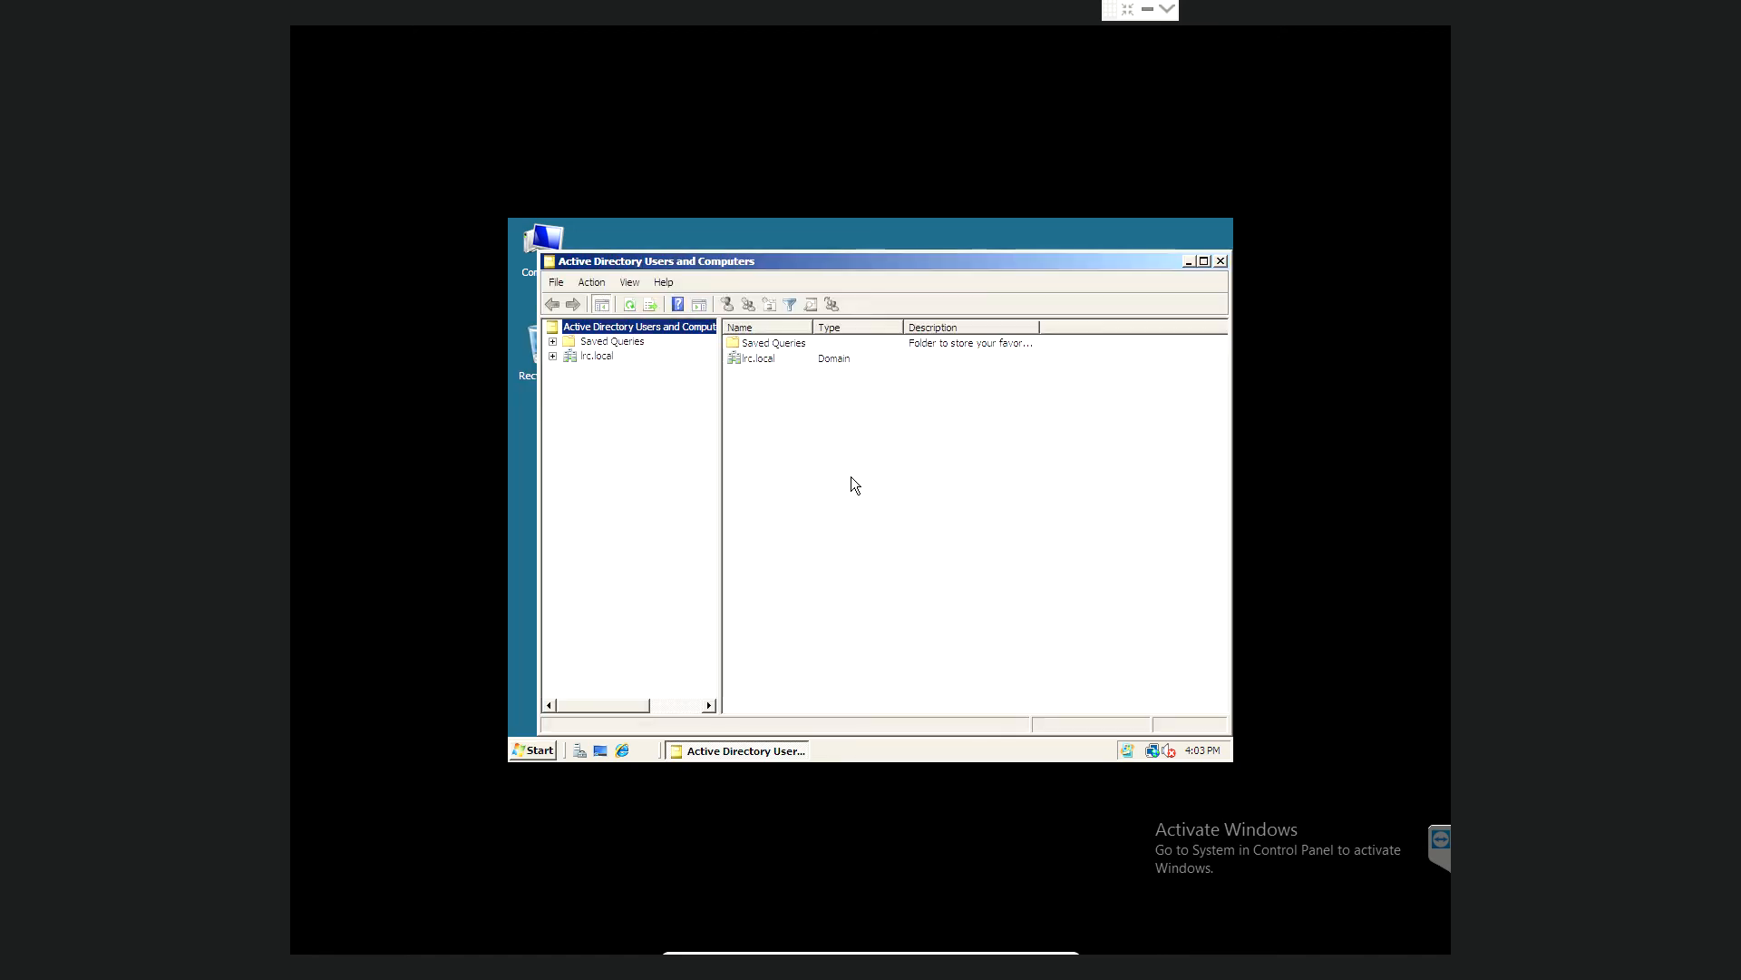
# - Expand lrc.local and choose New > User on the Users container
pyautogui.click(553, 356)
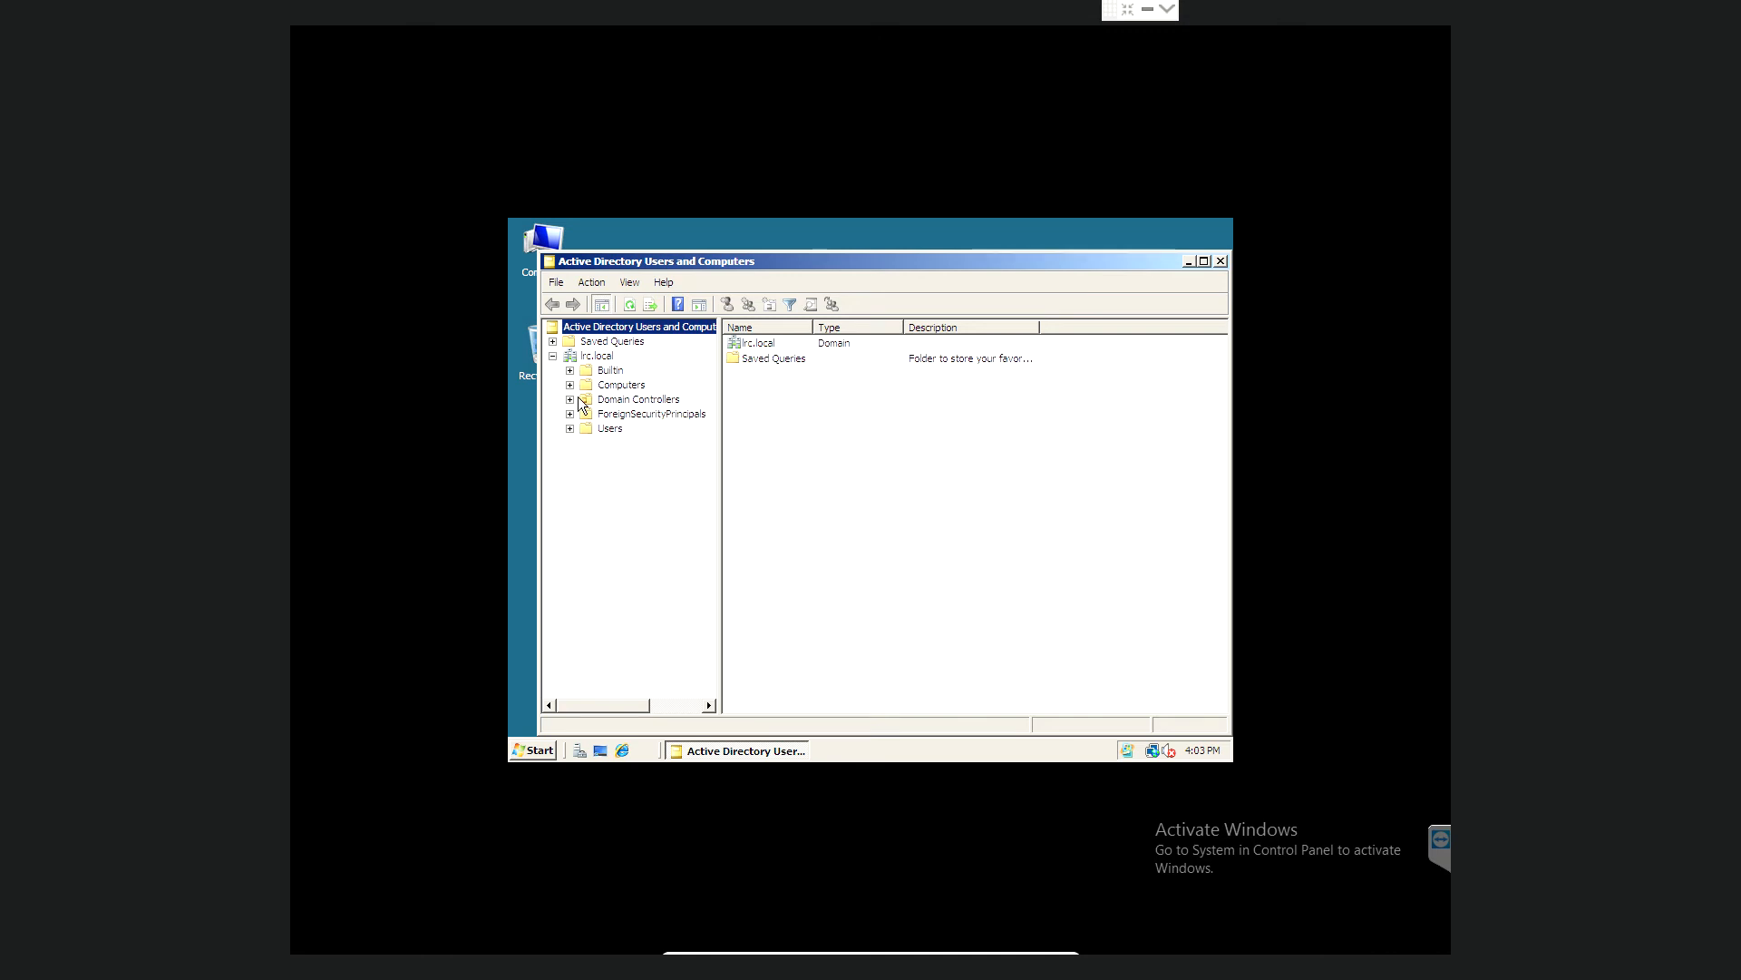
pyautogui.click(590, 430)
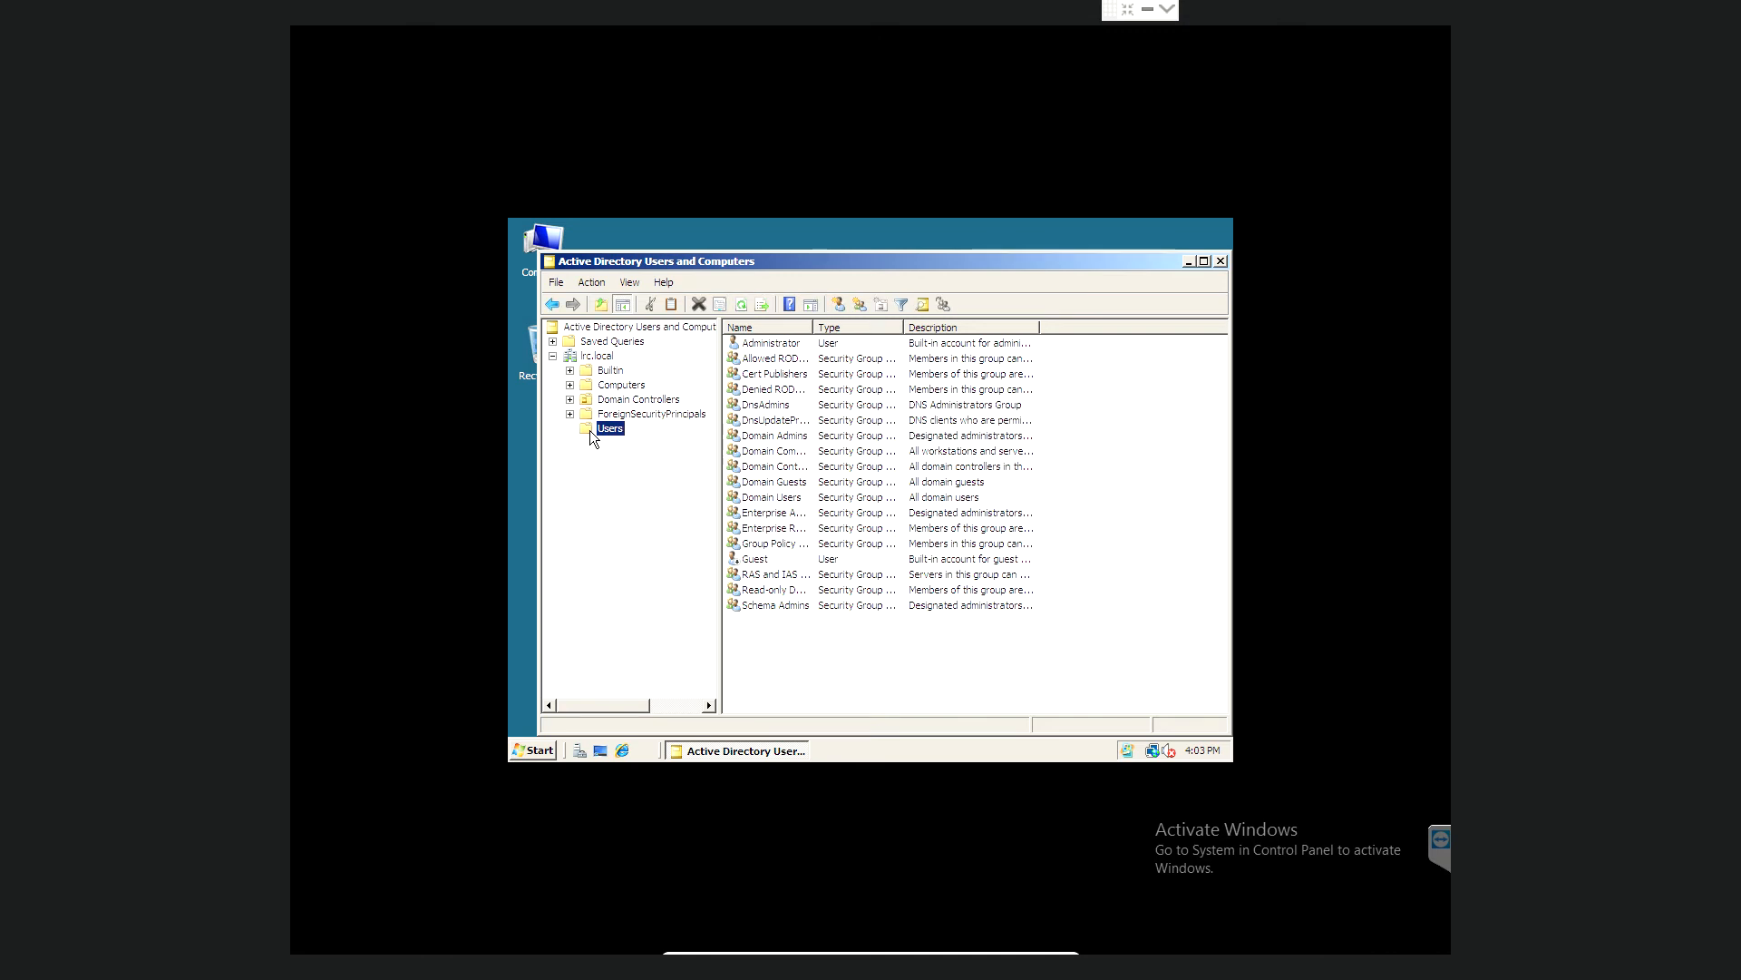
pyautogui.rightClick(589, 430)
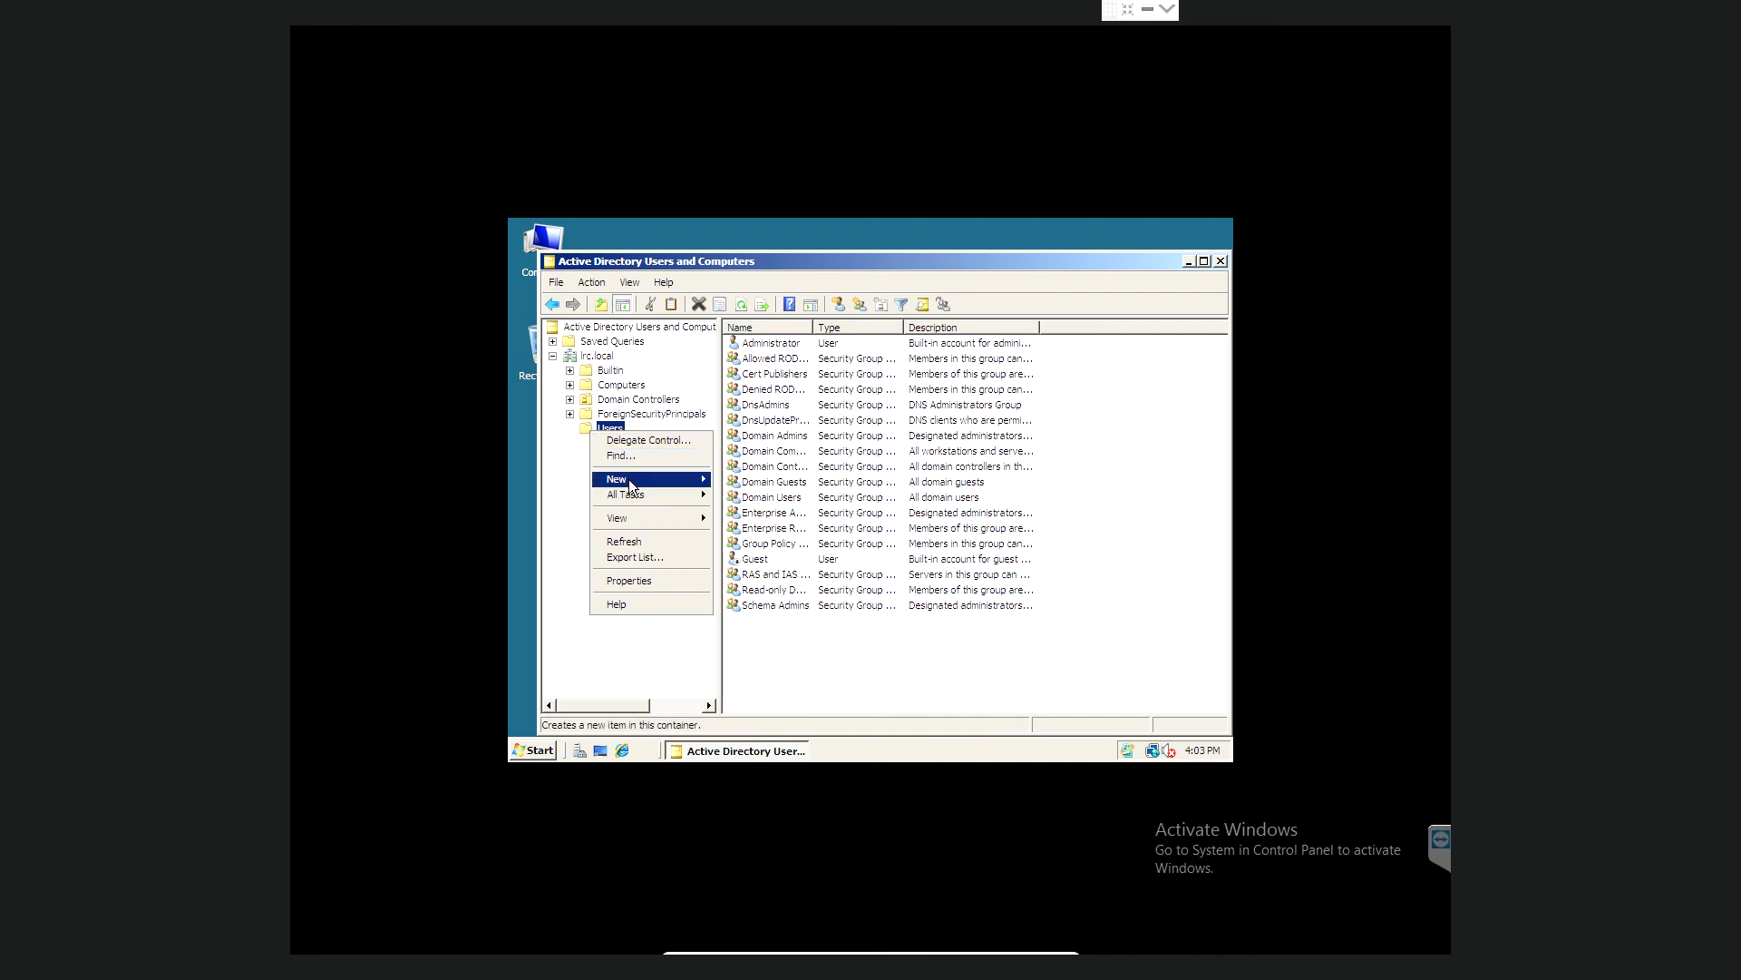
pyautogui.moveTo(629, 480)
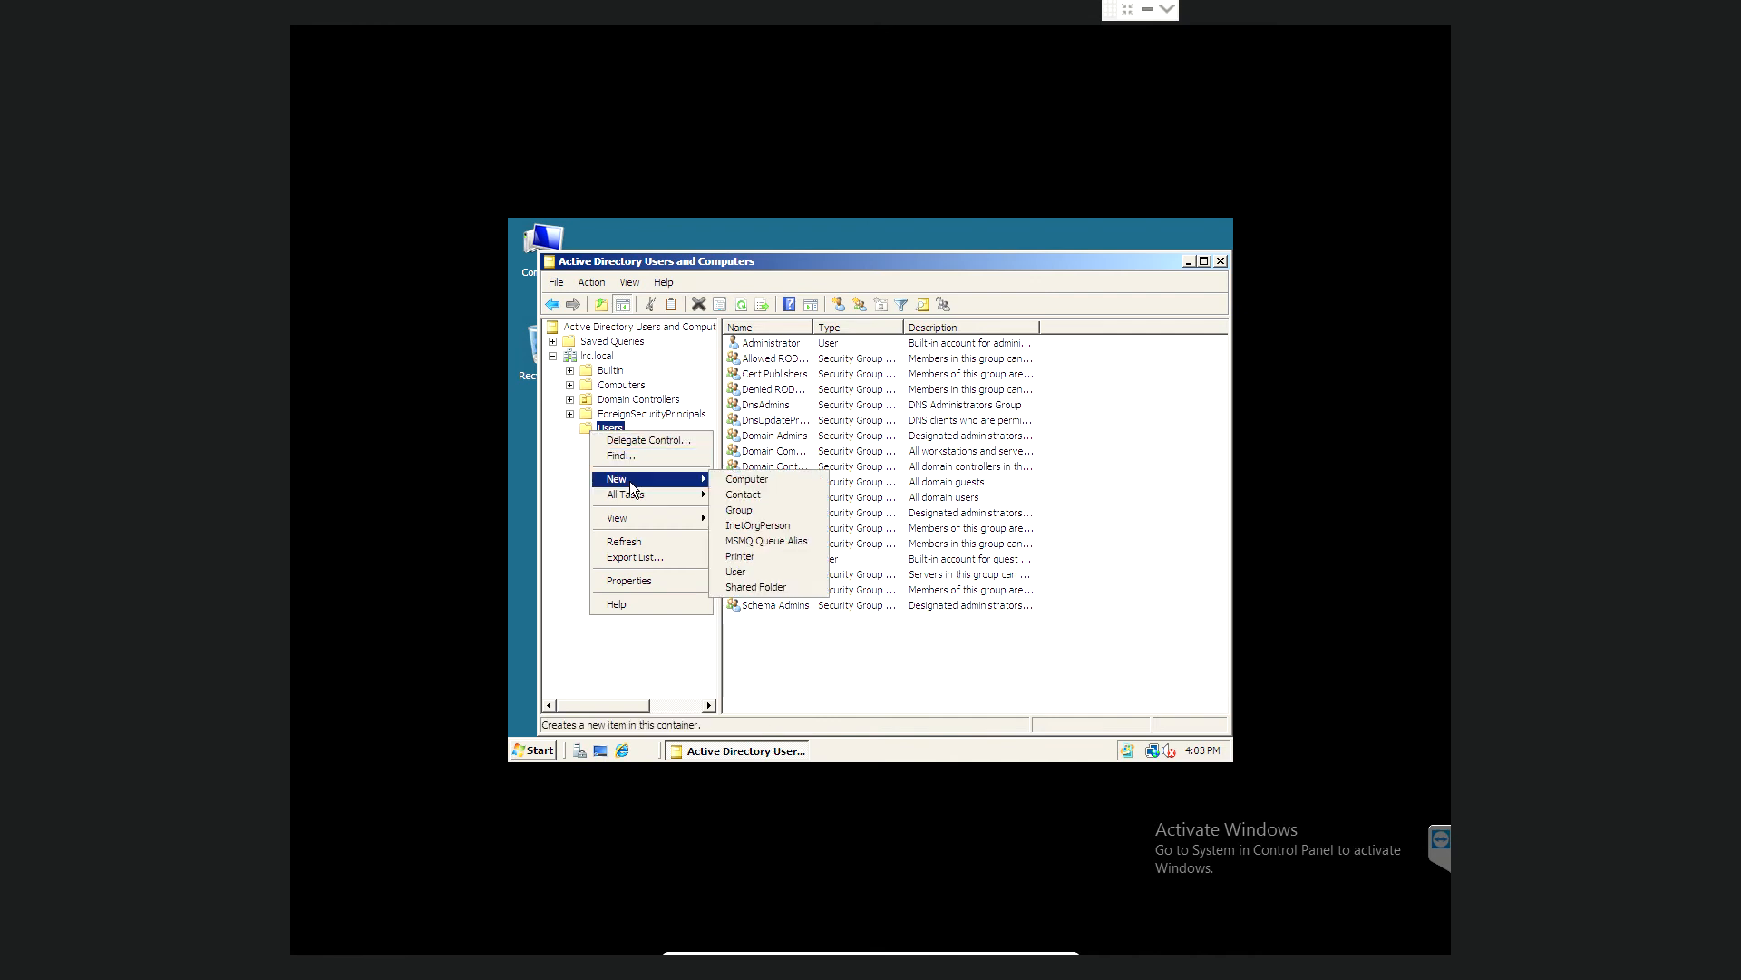
pyautogui.click(749, 572)
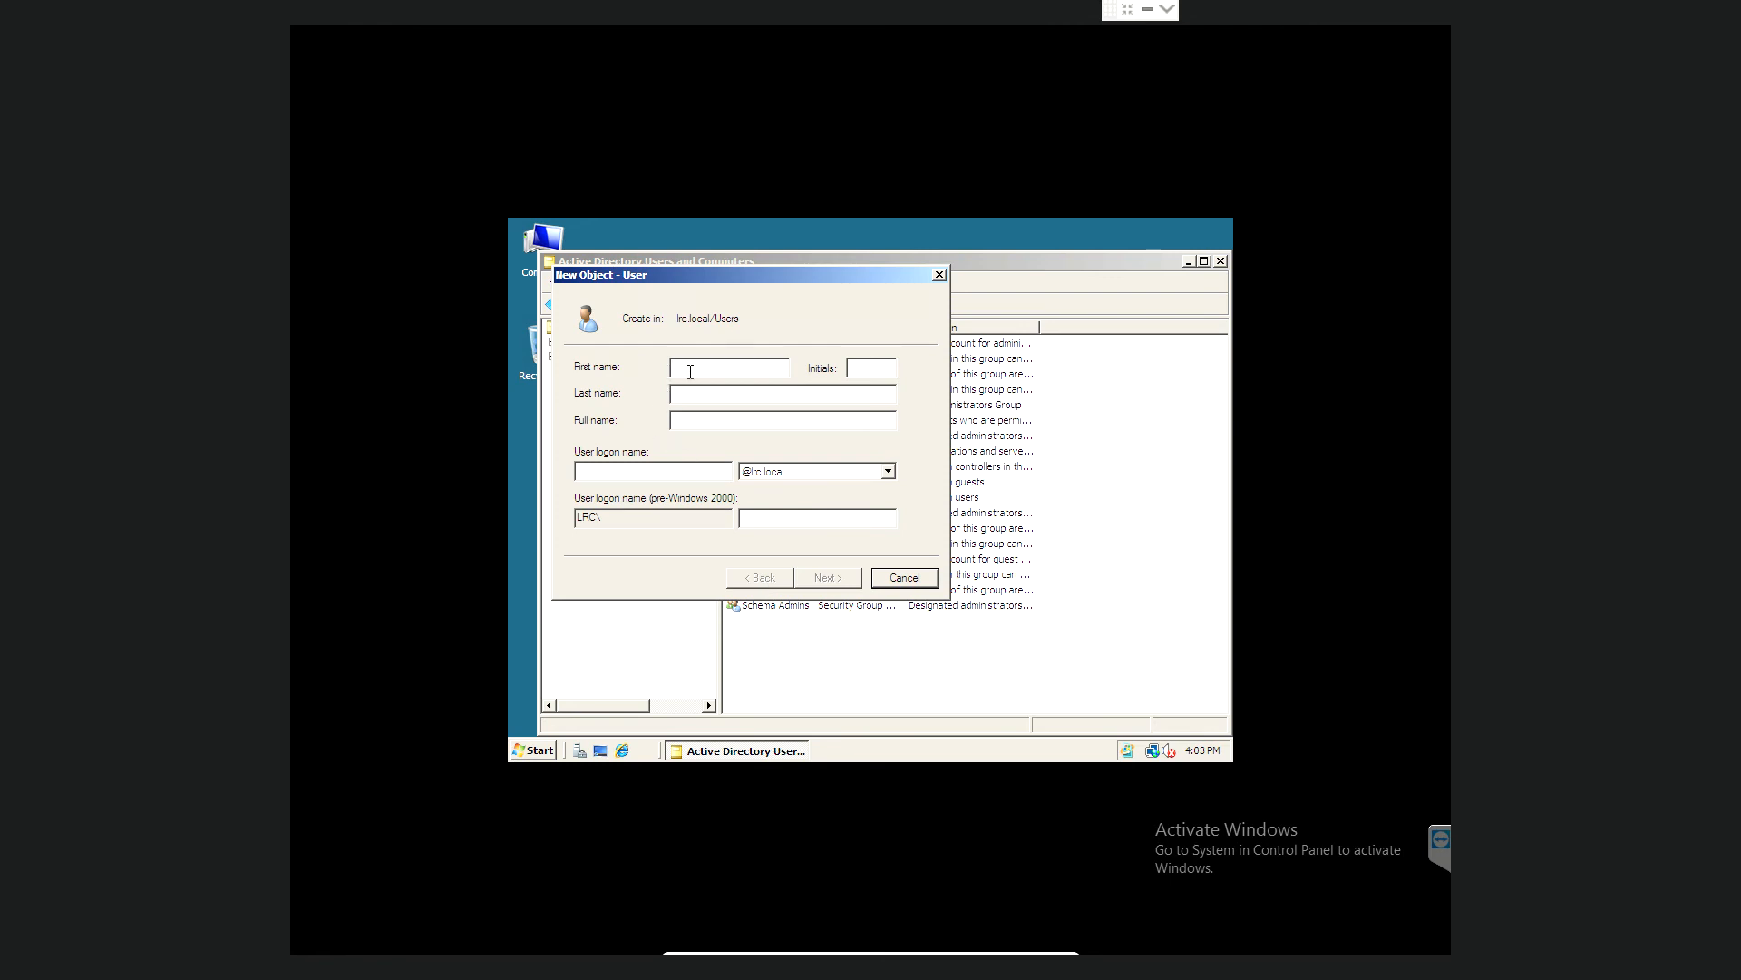
# - Enter the new user's first and last name and user logon name
pyautogui.click(665, 473)
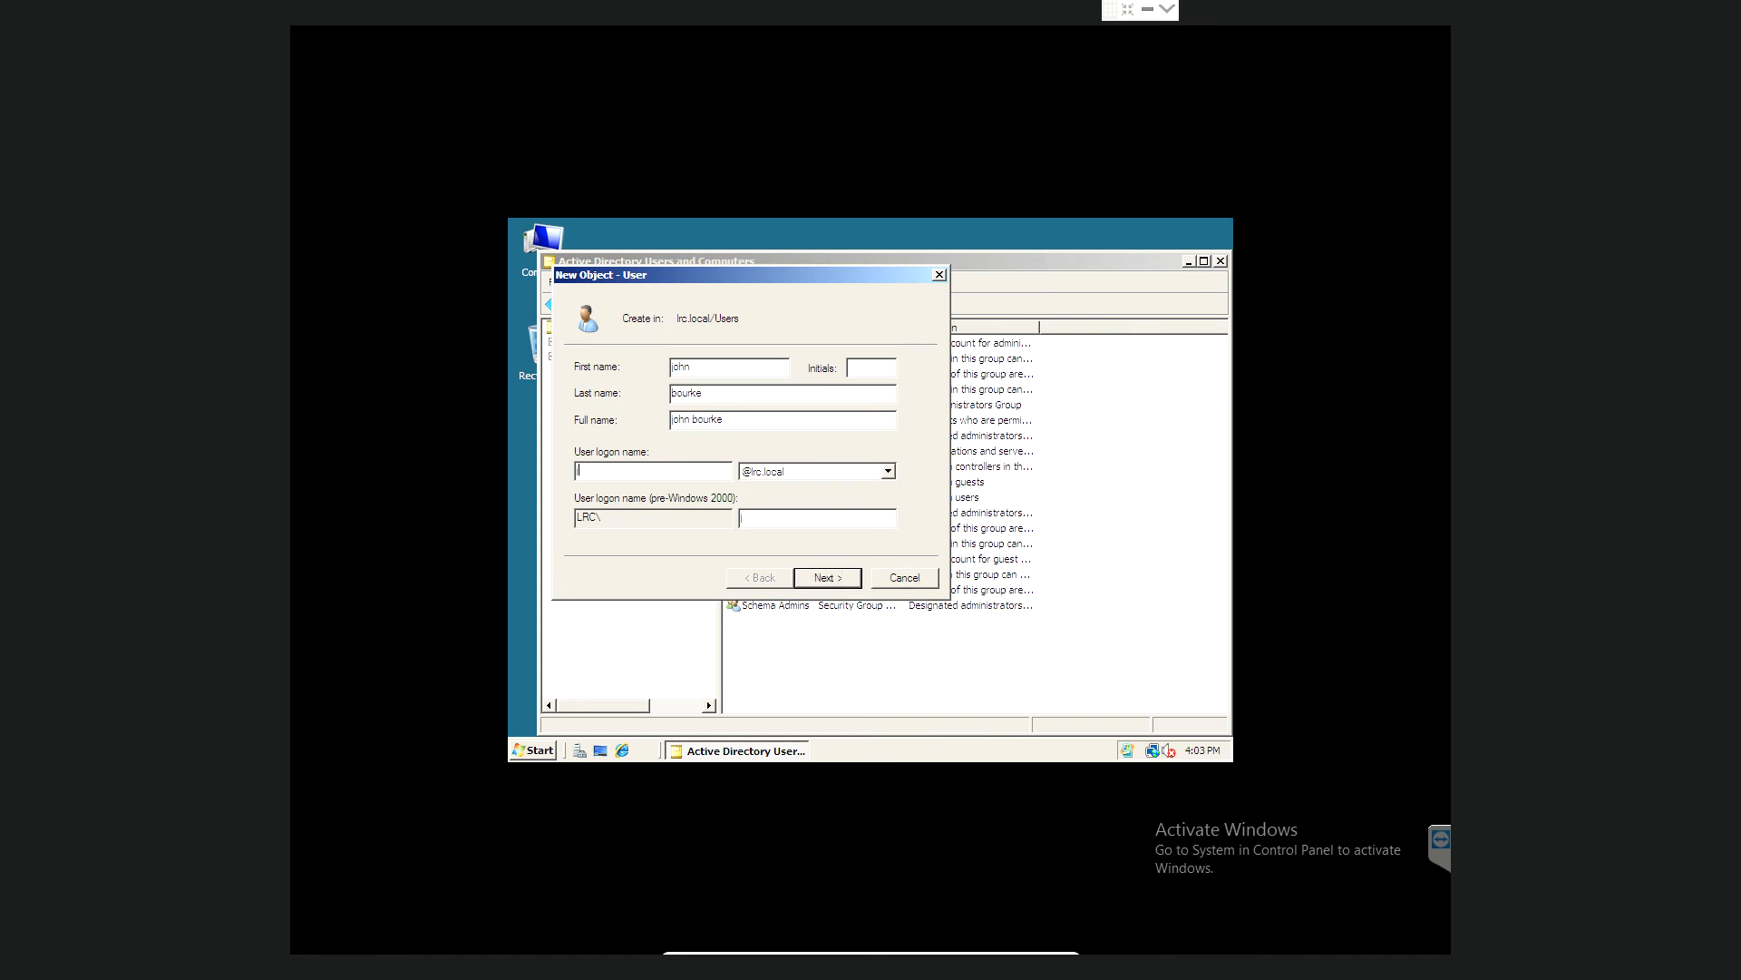
pyautogui.click(827, 578)
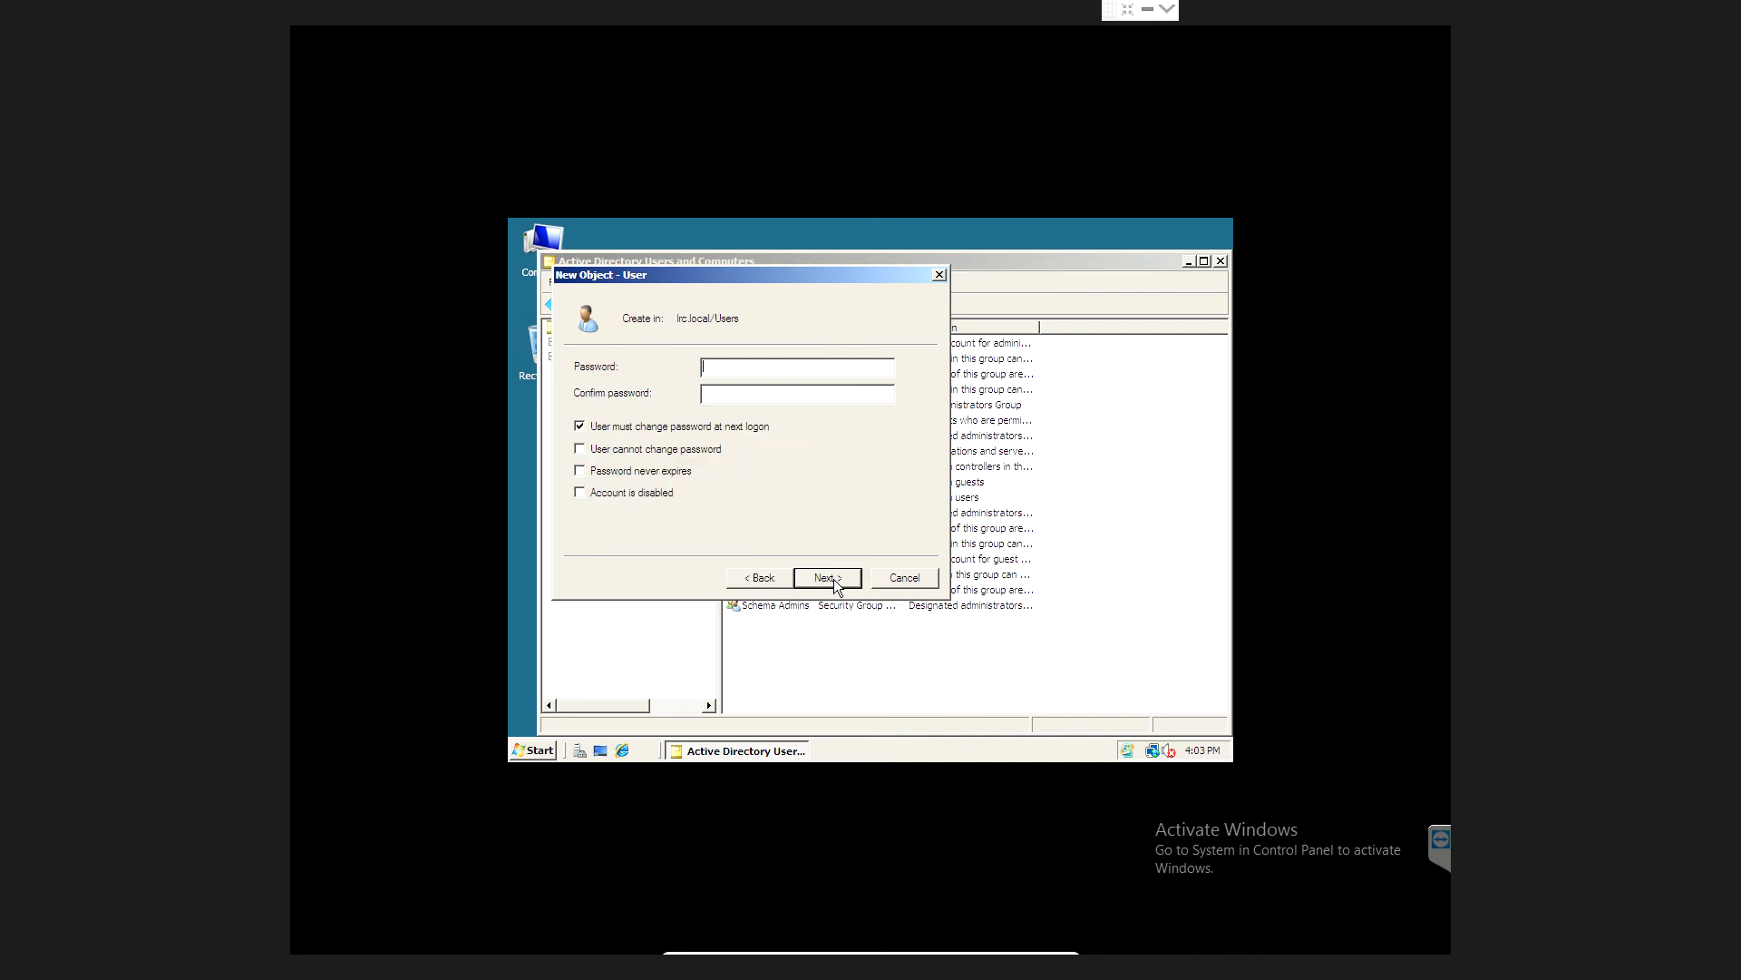
# - Set a confirmed password with no forced change at next logon, create the user, and close the console
pyautogui.click(579, 427)
pyautogui.write('*********')
pyautogui.press('Tab')
pyautogui.write('***********')
pyautogui.click(827, 579)
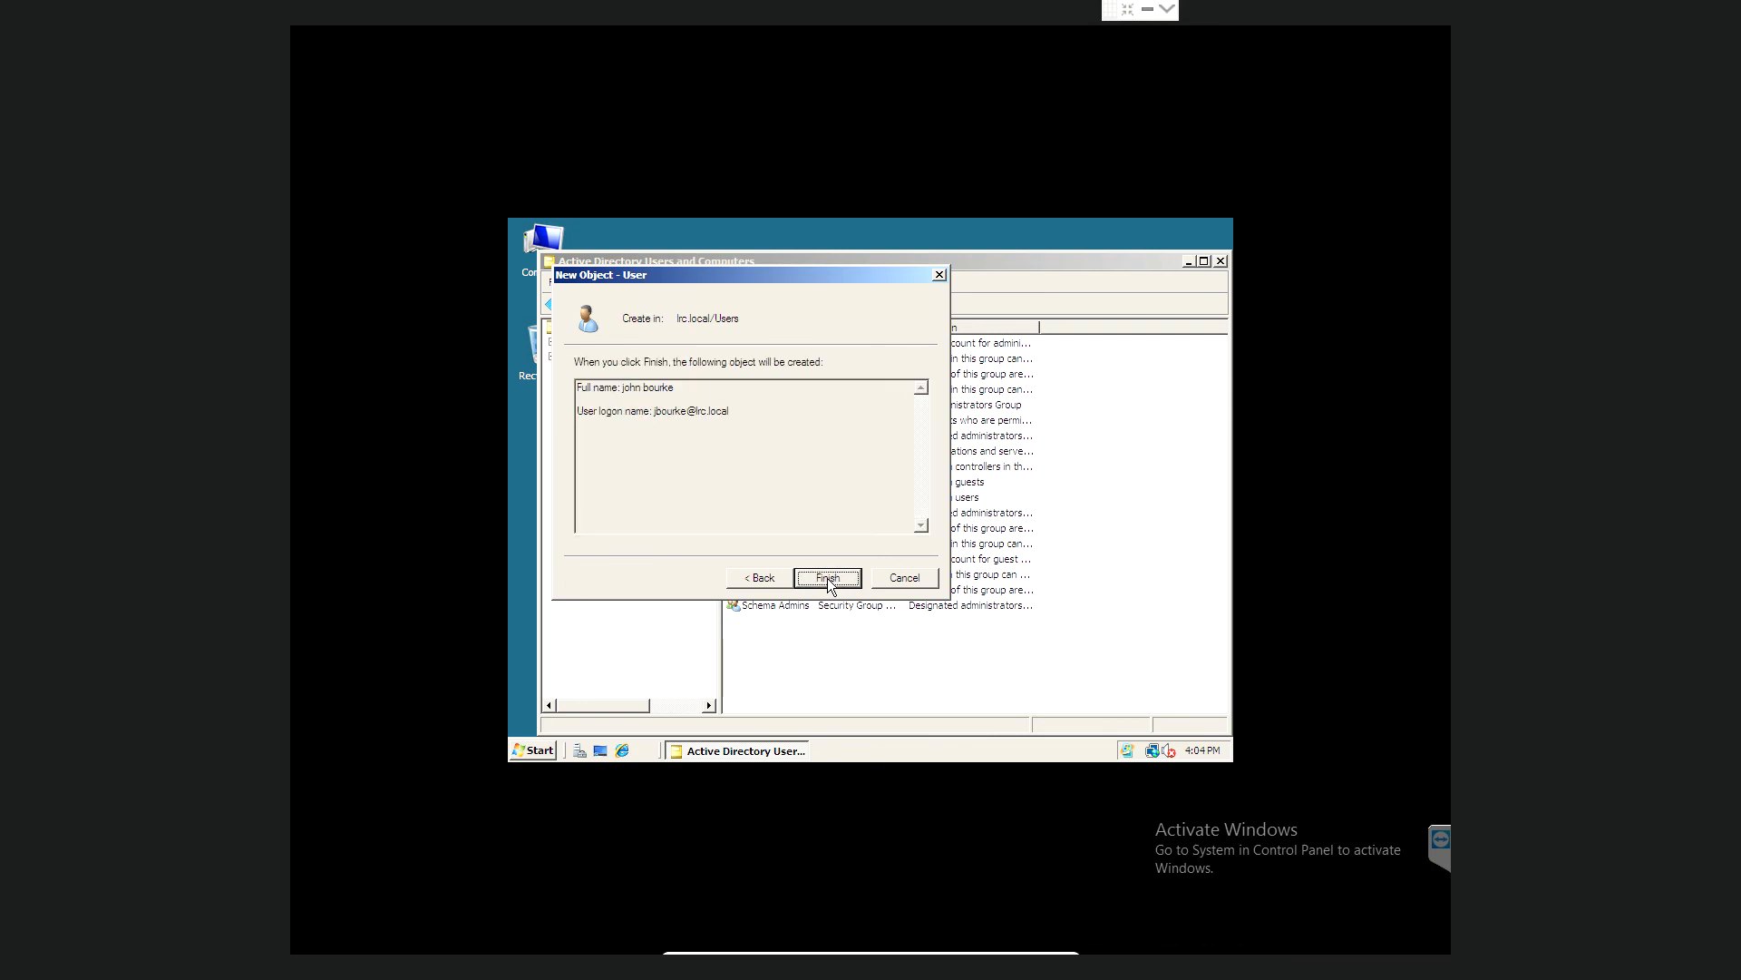
pyautogui.click(827, 578)
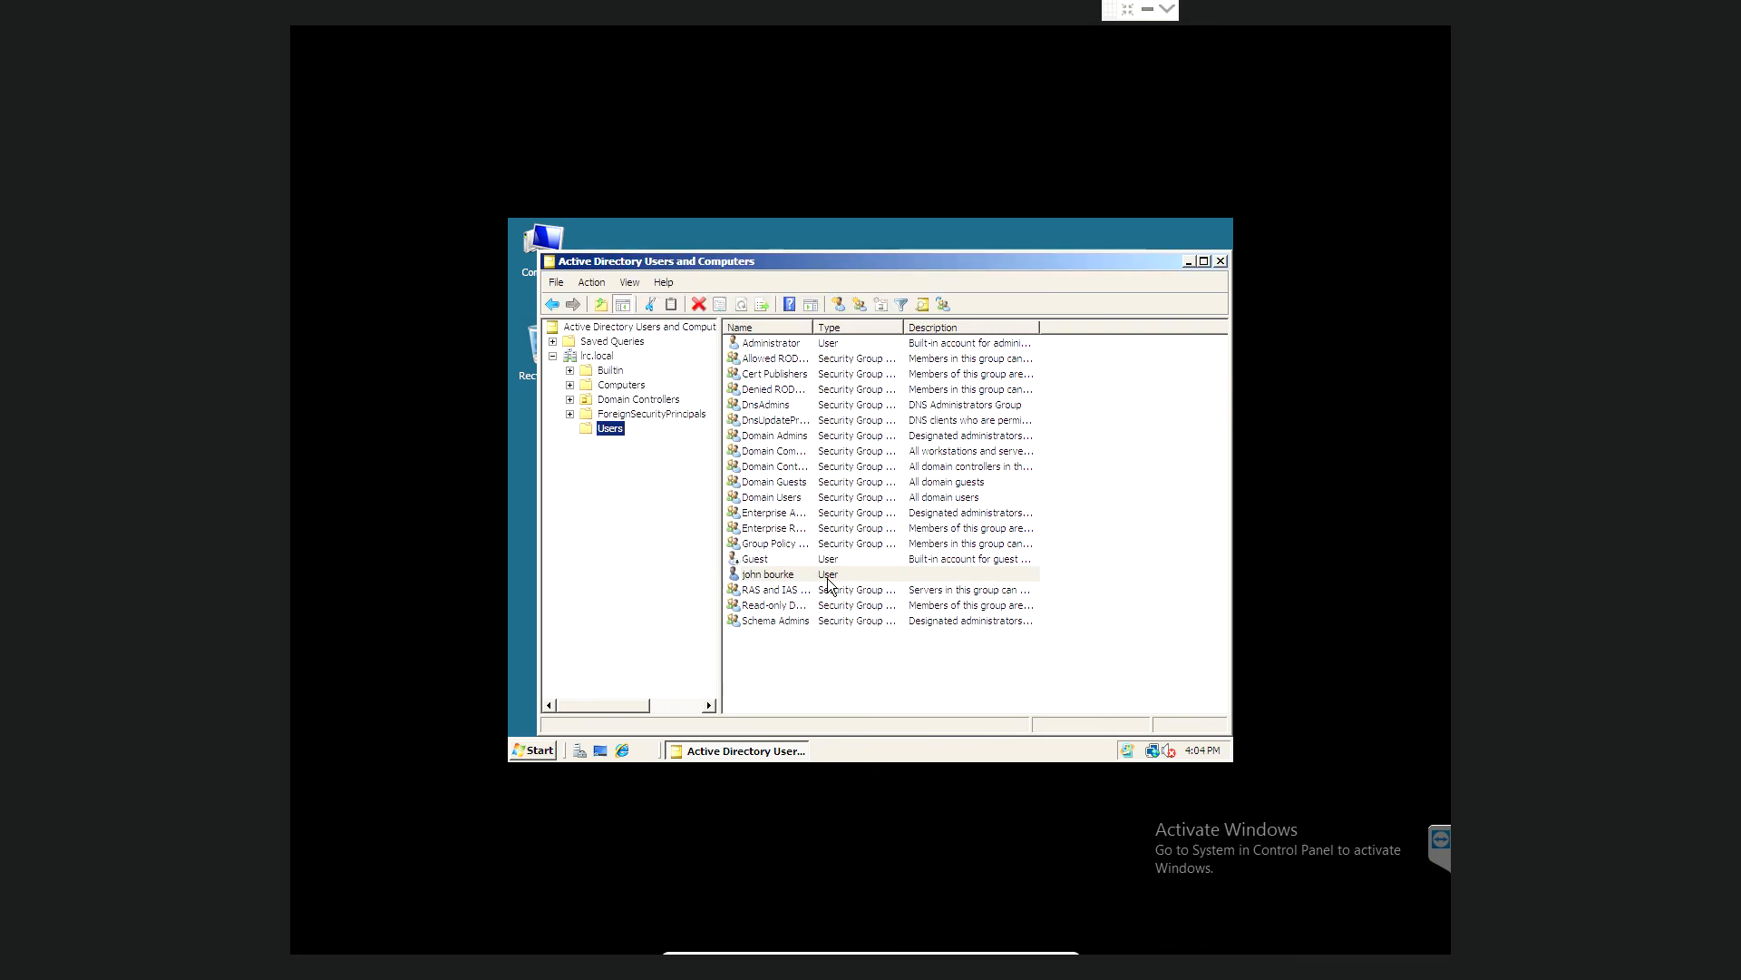
pyautogui.click(1220, 262)
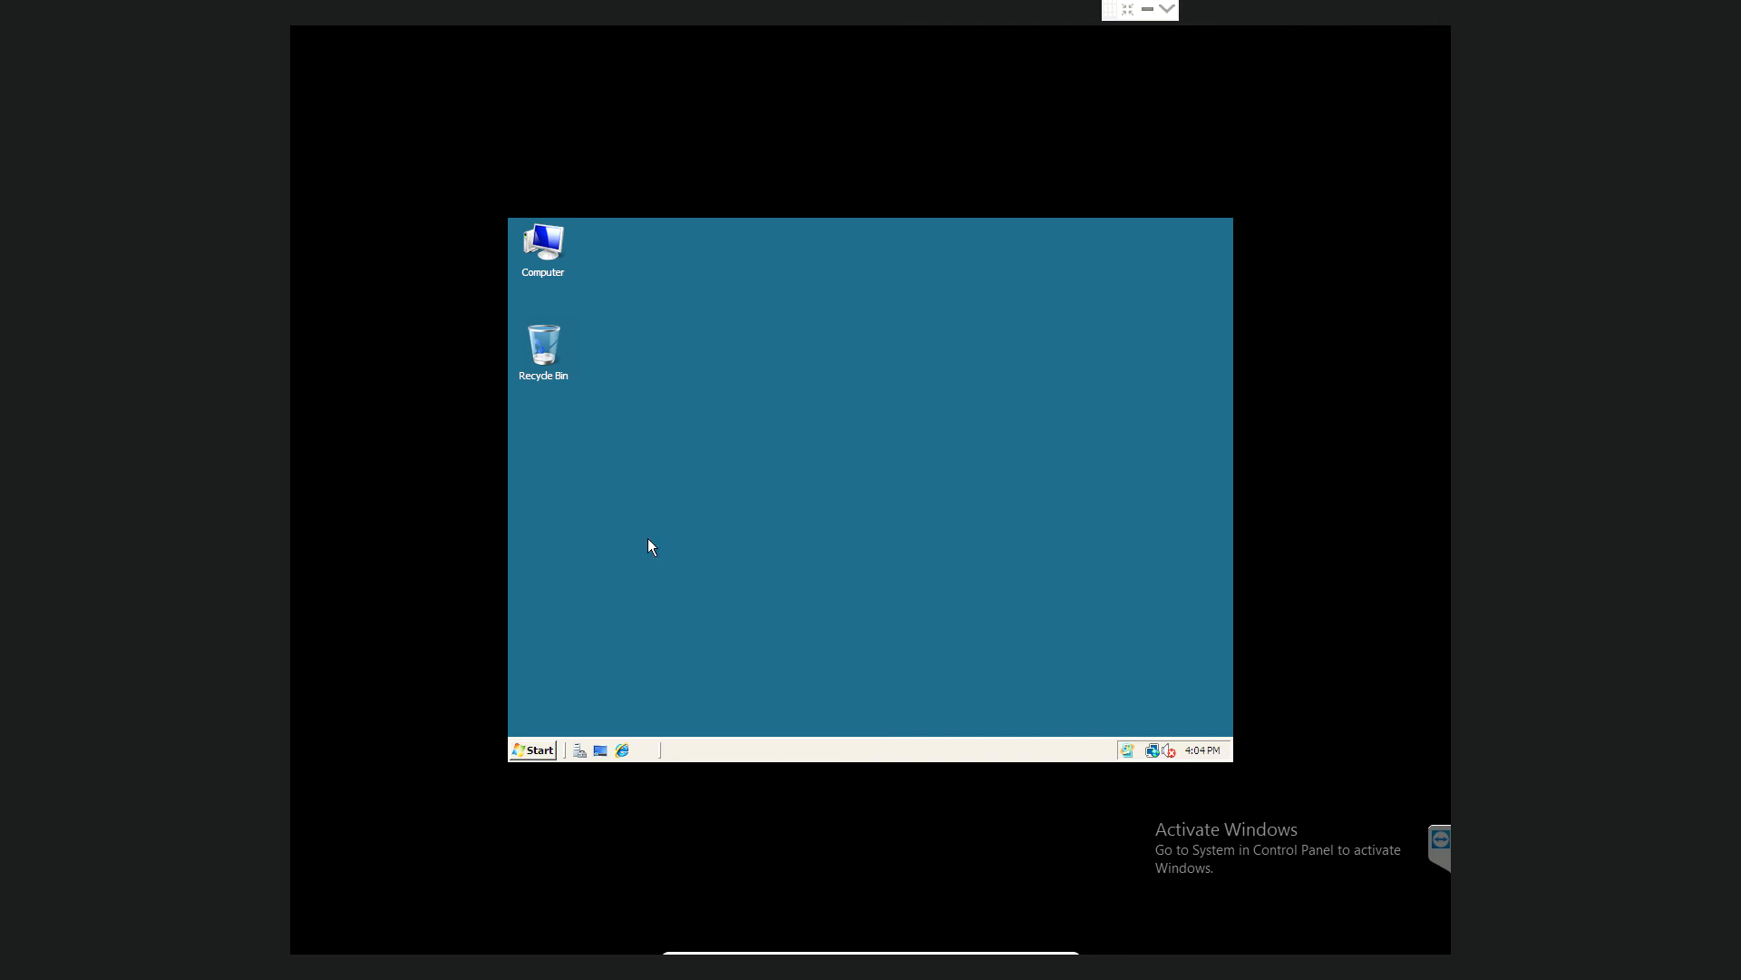
# - Launch Internet Explorer and load google.ie
pyautogui.click(622, 750)
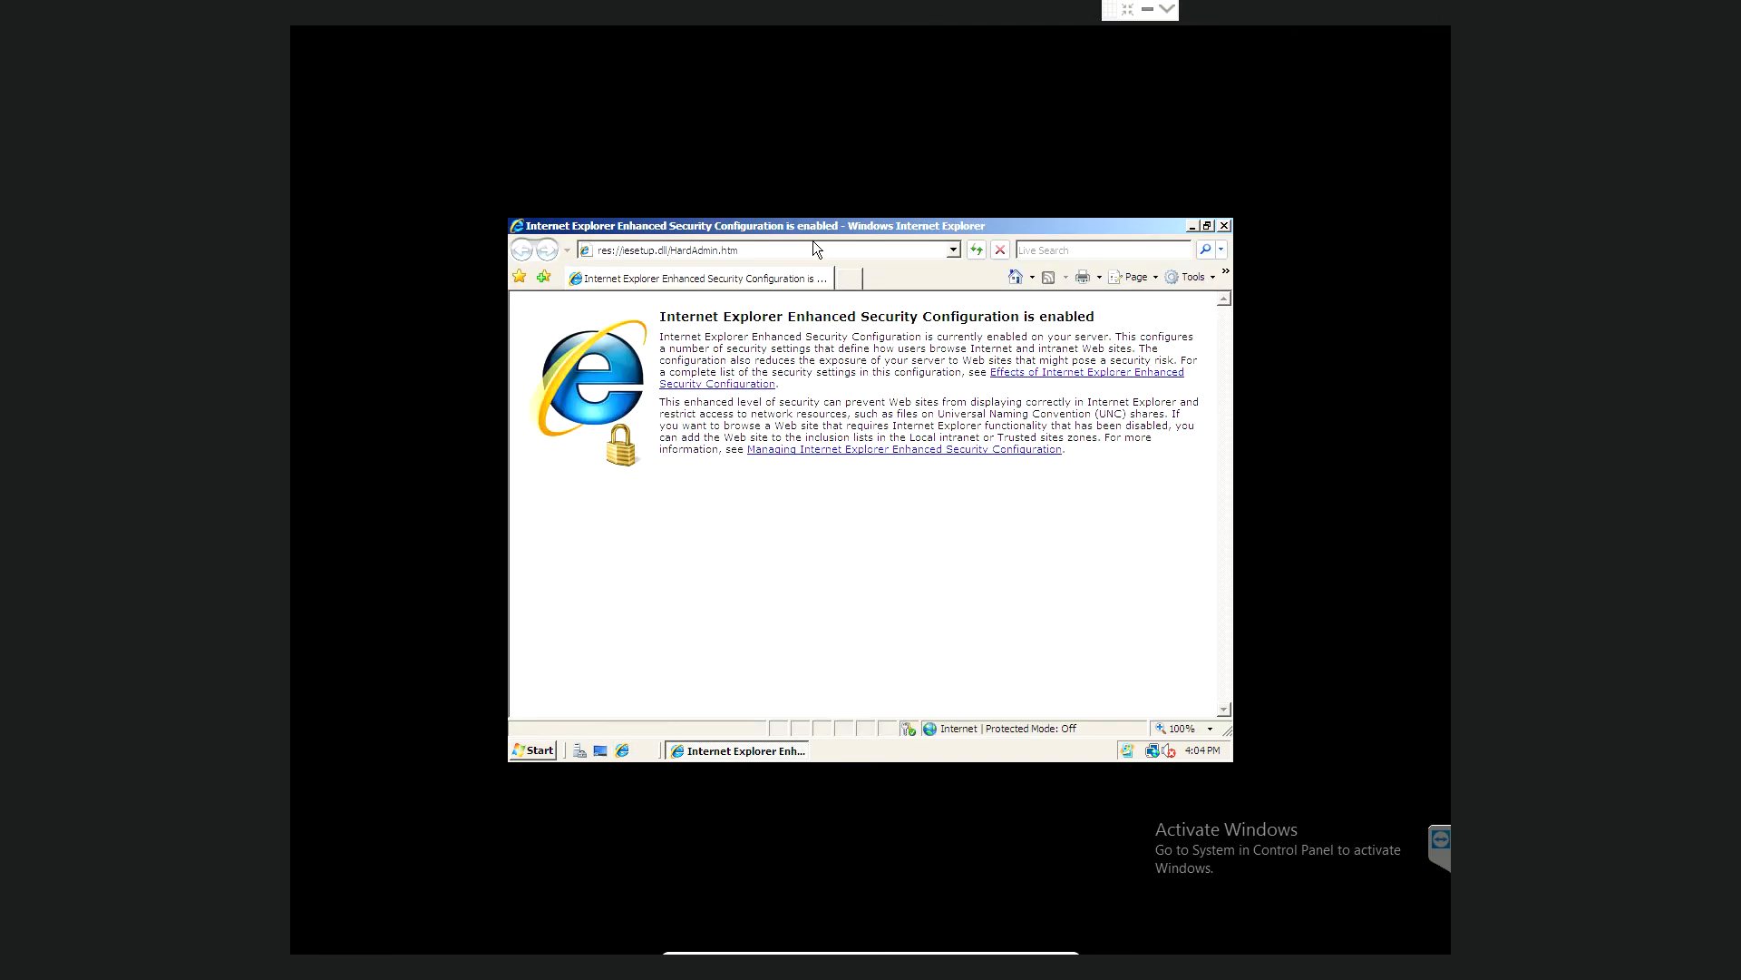
pyautogui.click(812, 253)
pyautogui.press('BackSpace')
pyautogui.write('google.ie')
pyautogui.press('Return')
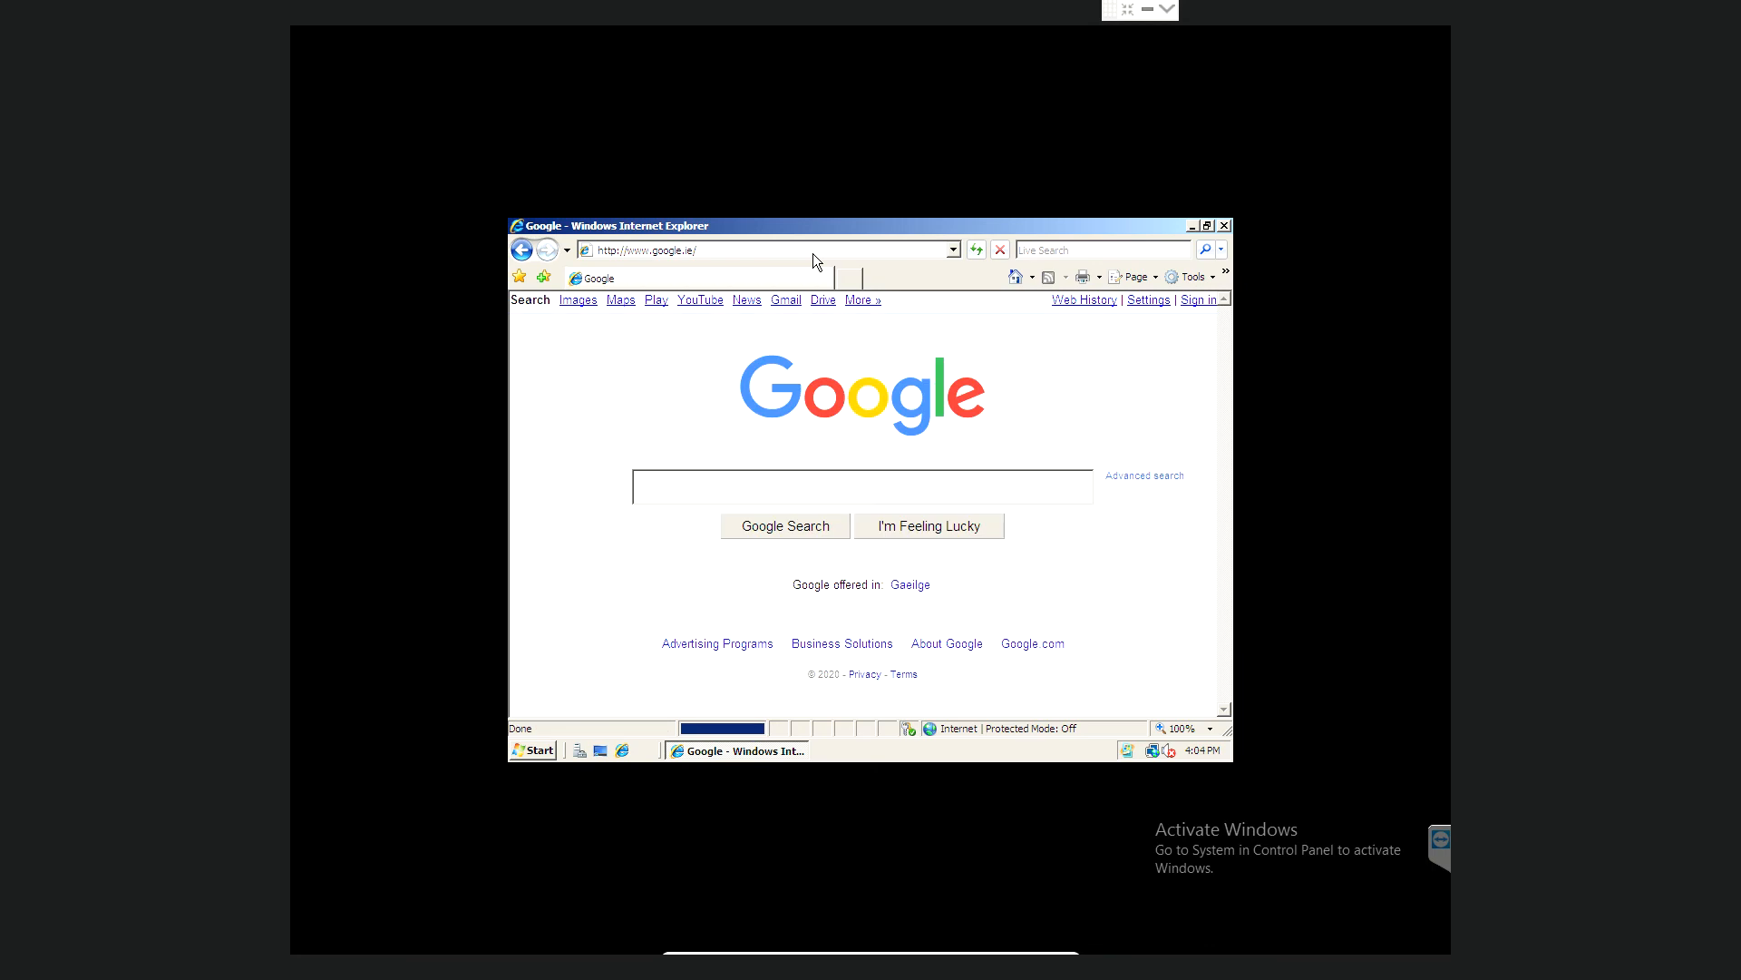
# - Search Google for 'firefox browser'
pyautogui.click(754, 500)
pyautogui.write('firefox browser')
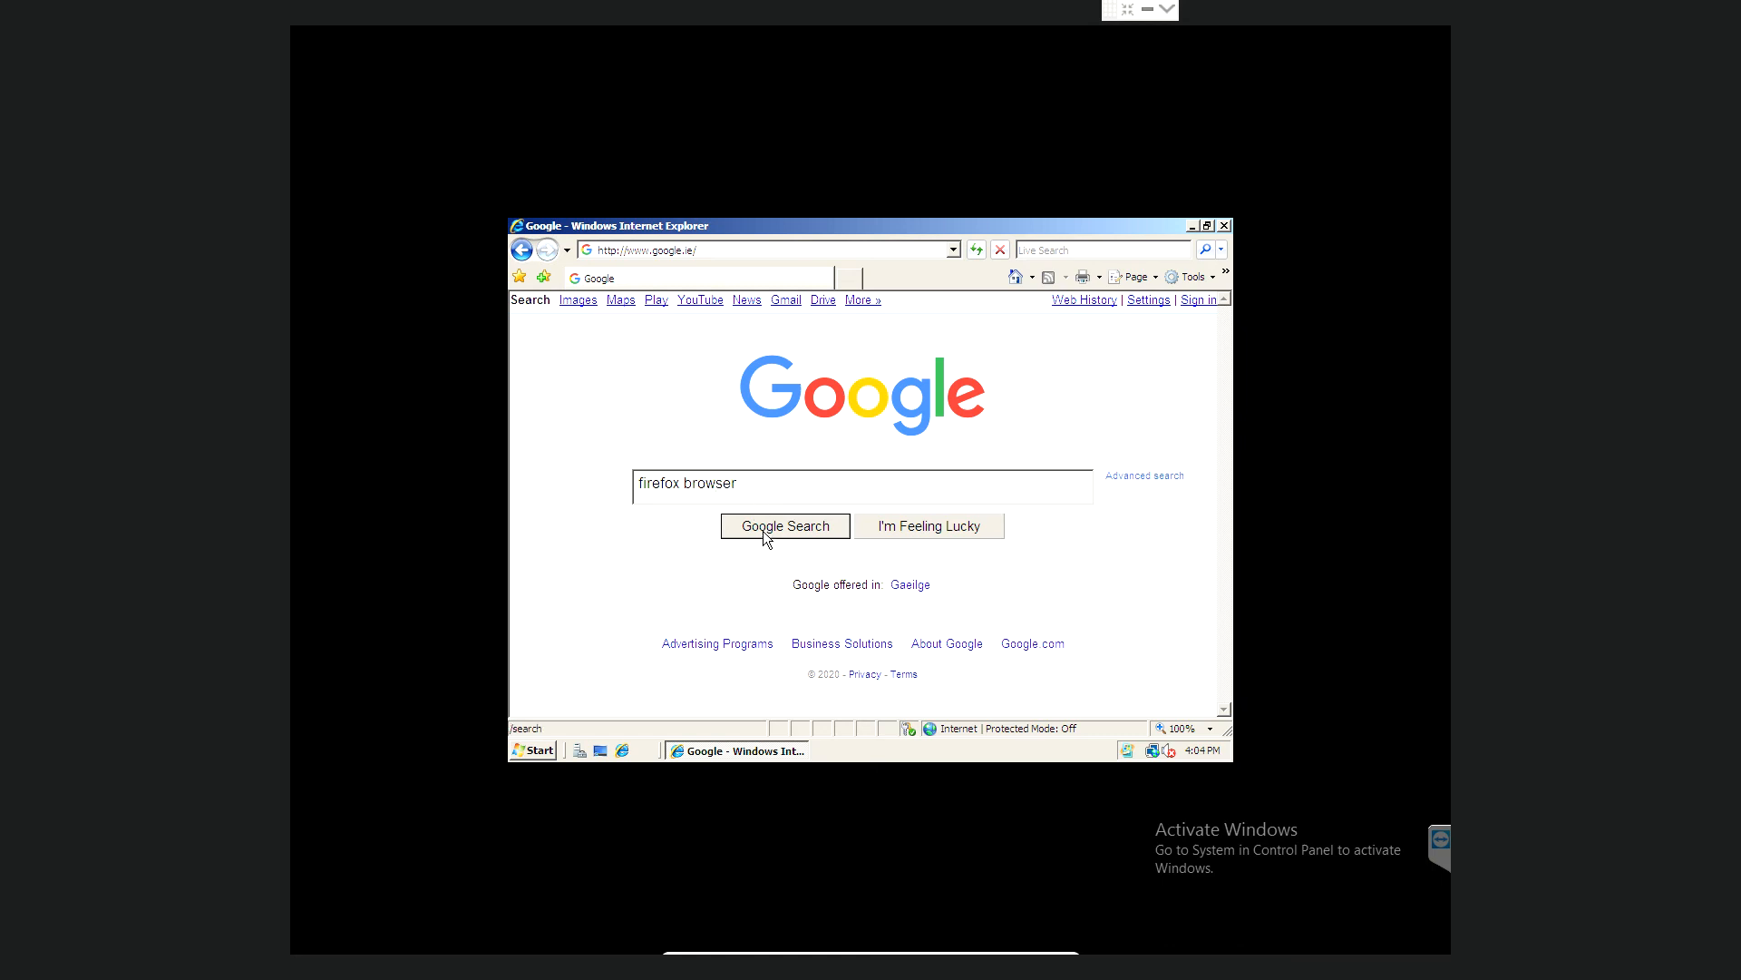
pyautogui.click(767, 531)
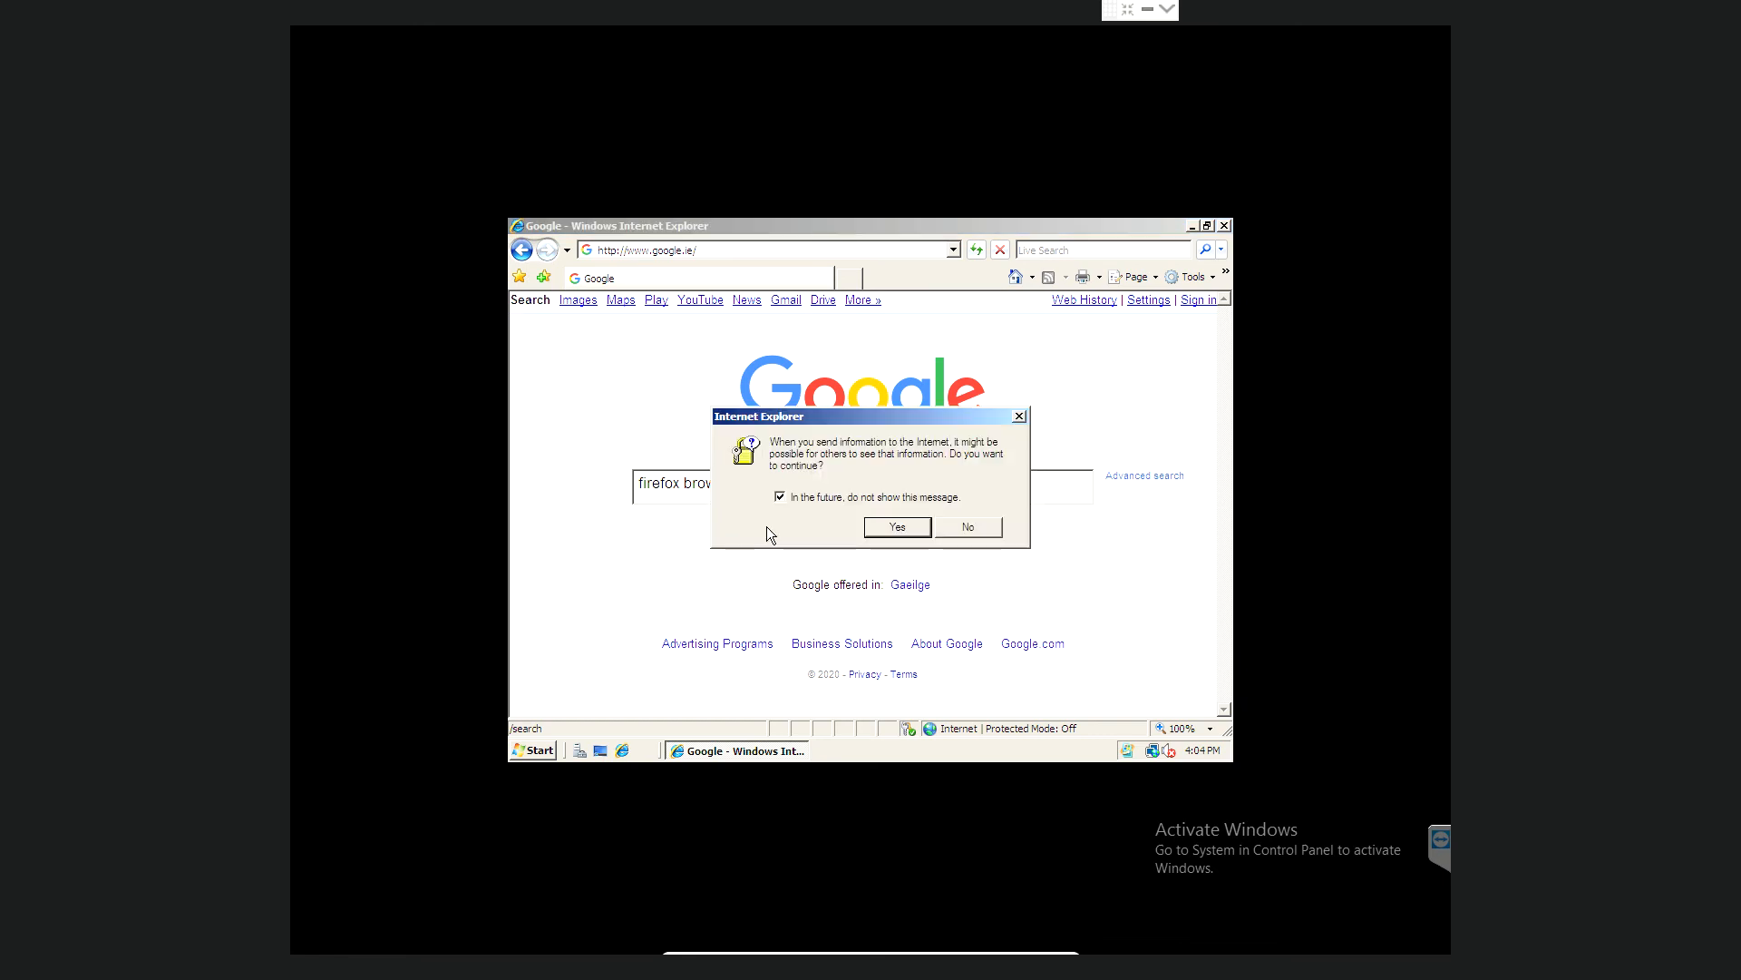
# - Open Mozilla's Download Firefox result, getting past the certificate error and secure-connection alerts
pyautogui.click(897, 527)
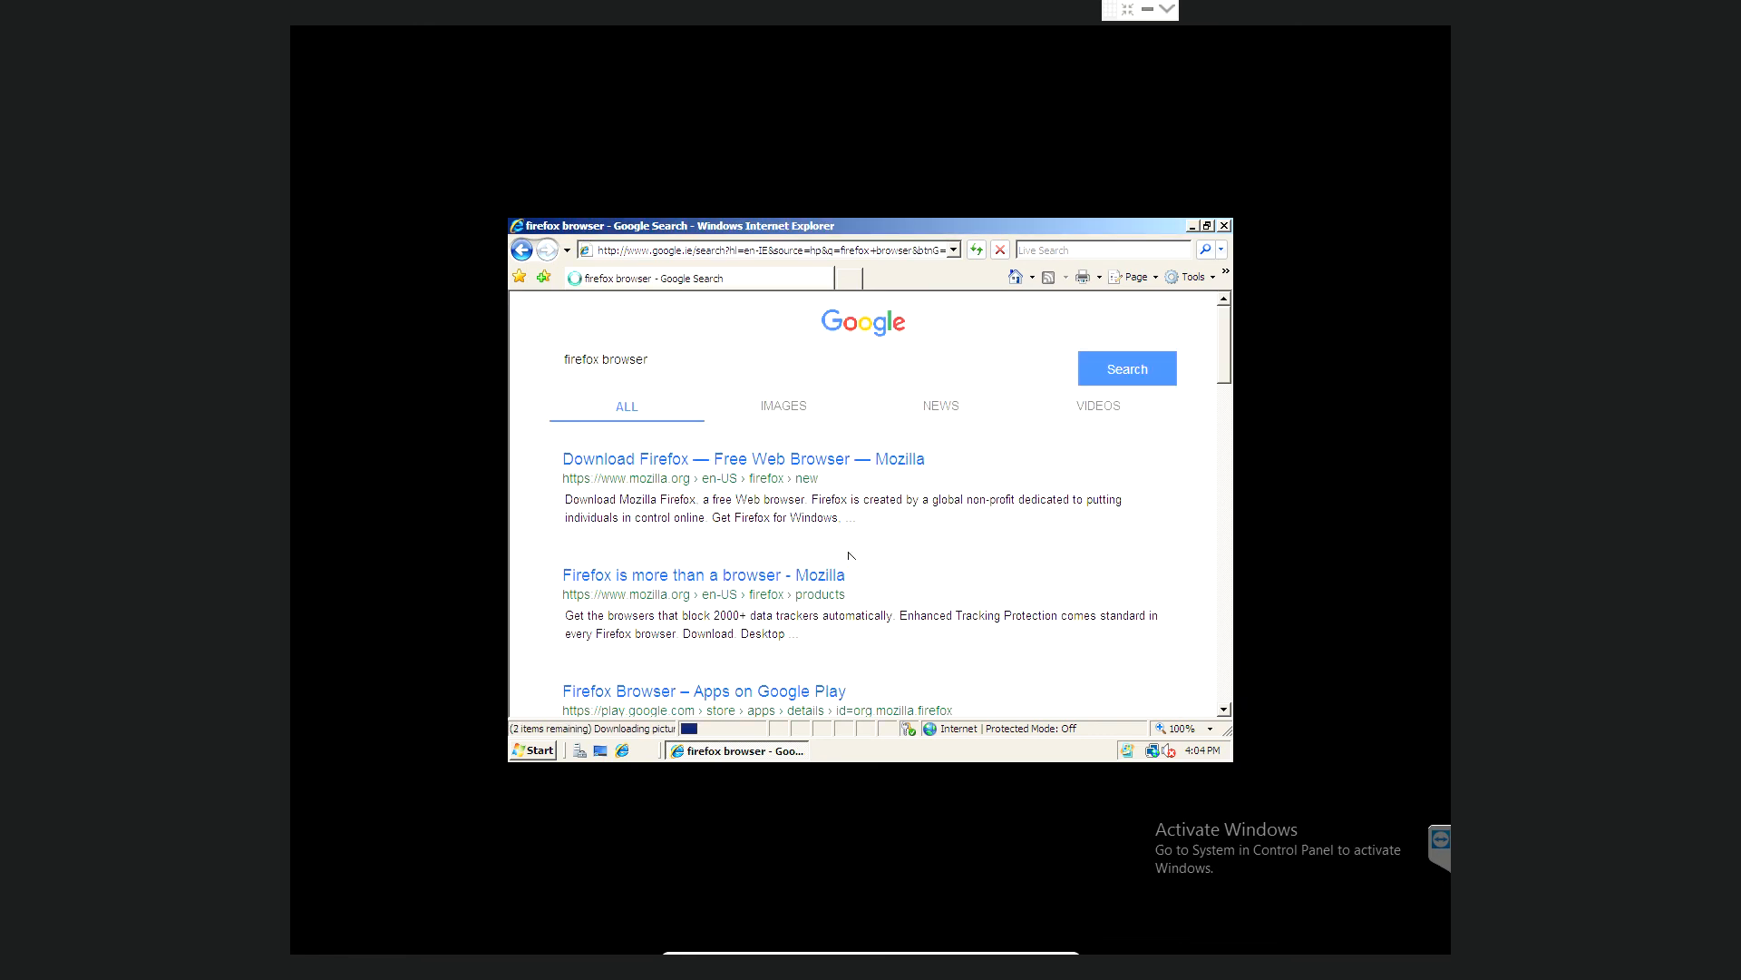
pyautogui.click(782, 469)
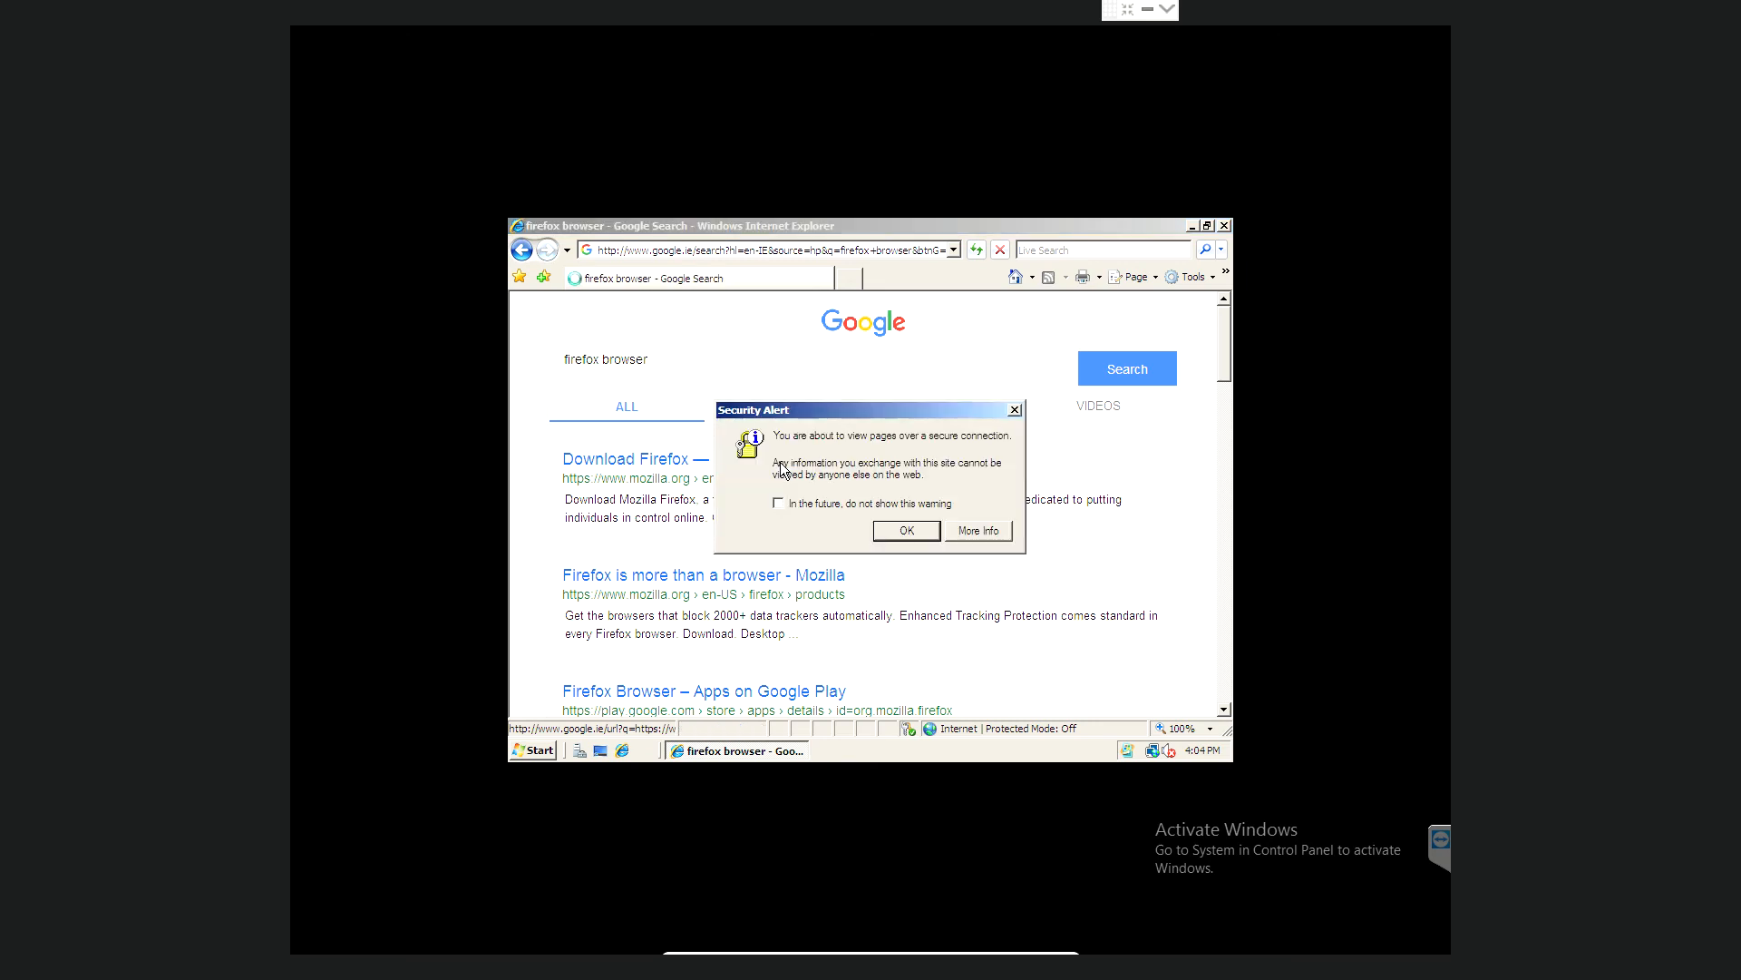
pyautogui.click(907, 530)
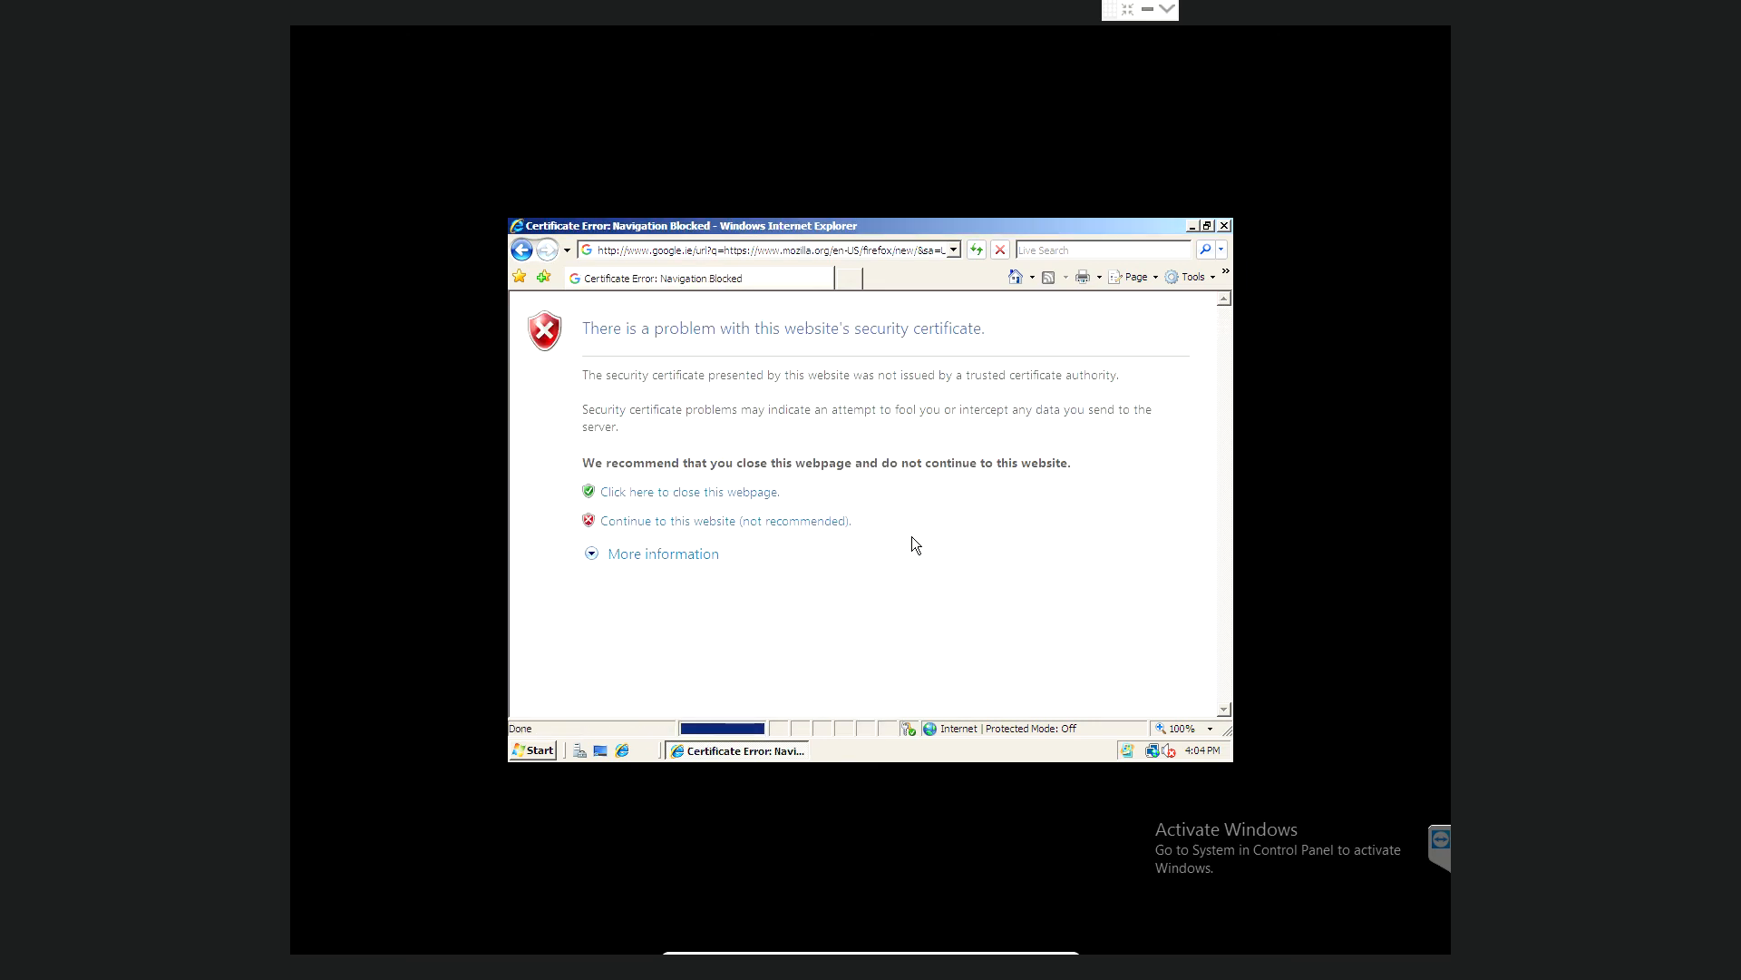
pyautogui.click(723, 522)
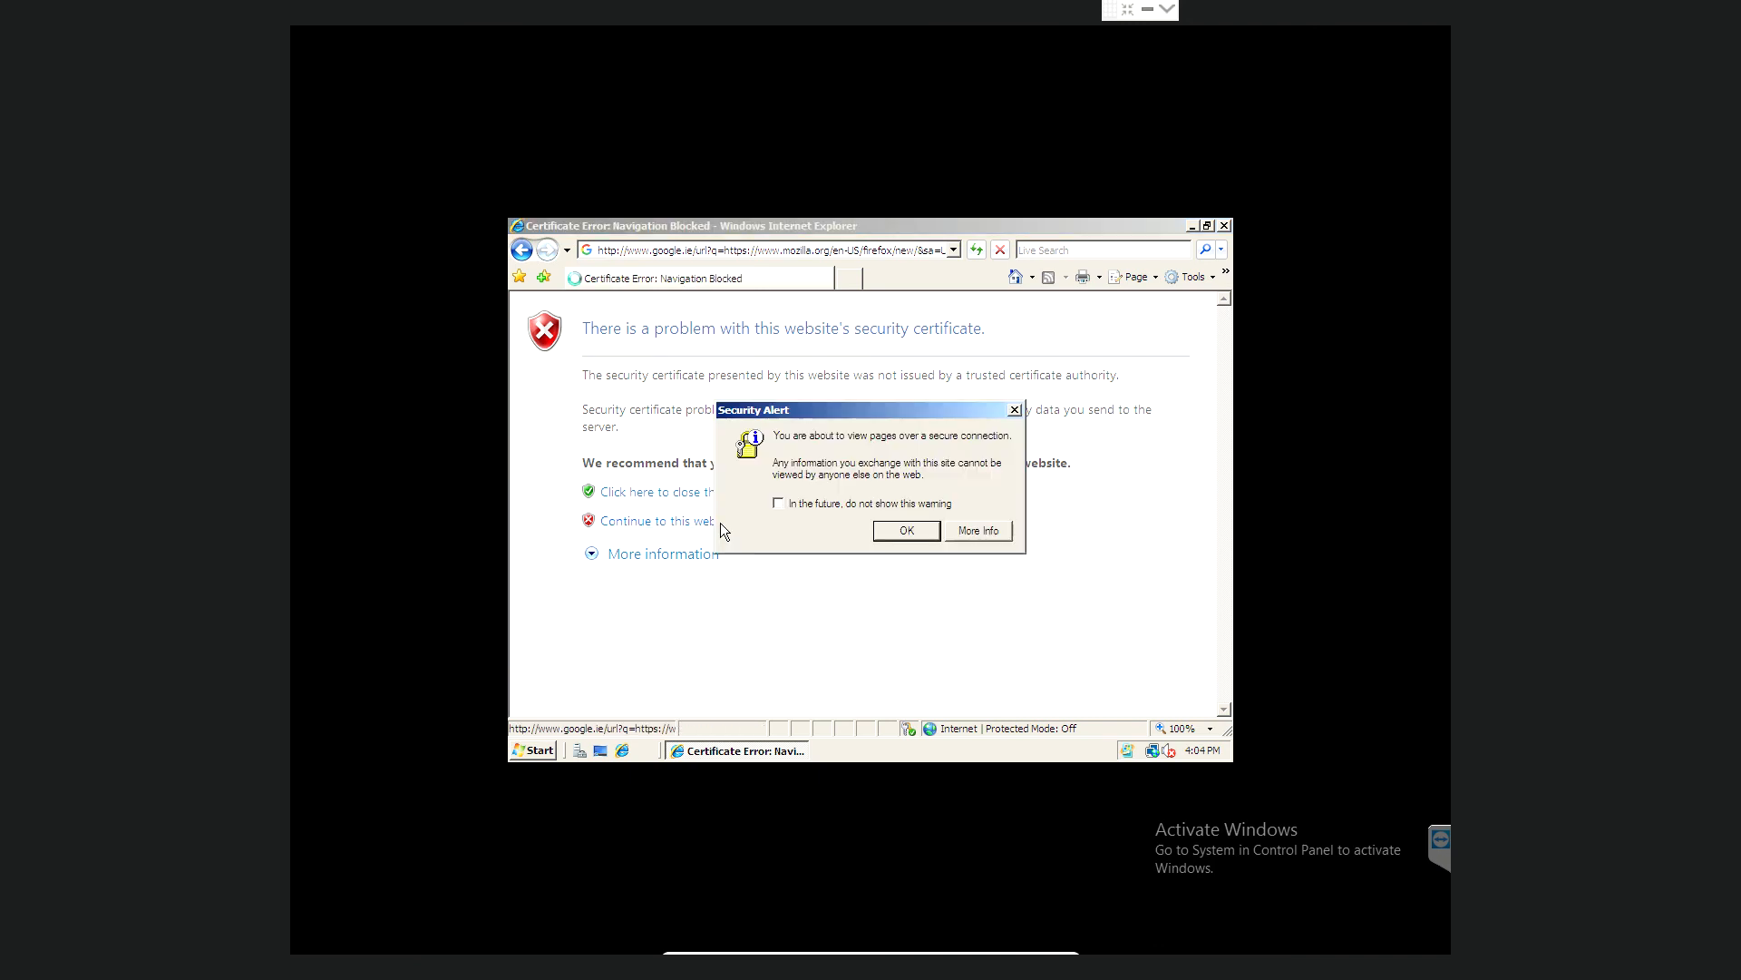
pyautogui.click(890, 531)
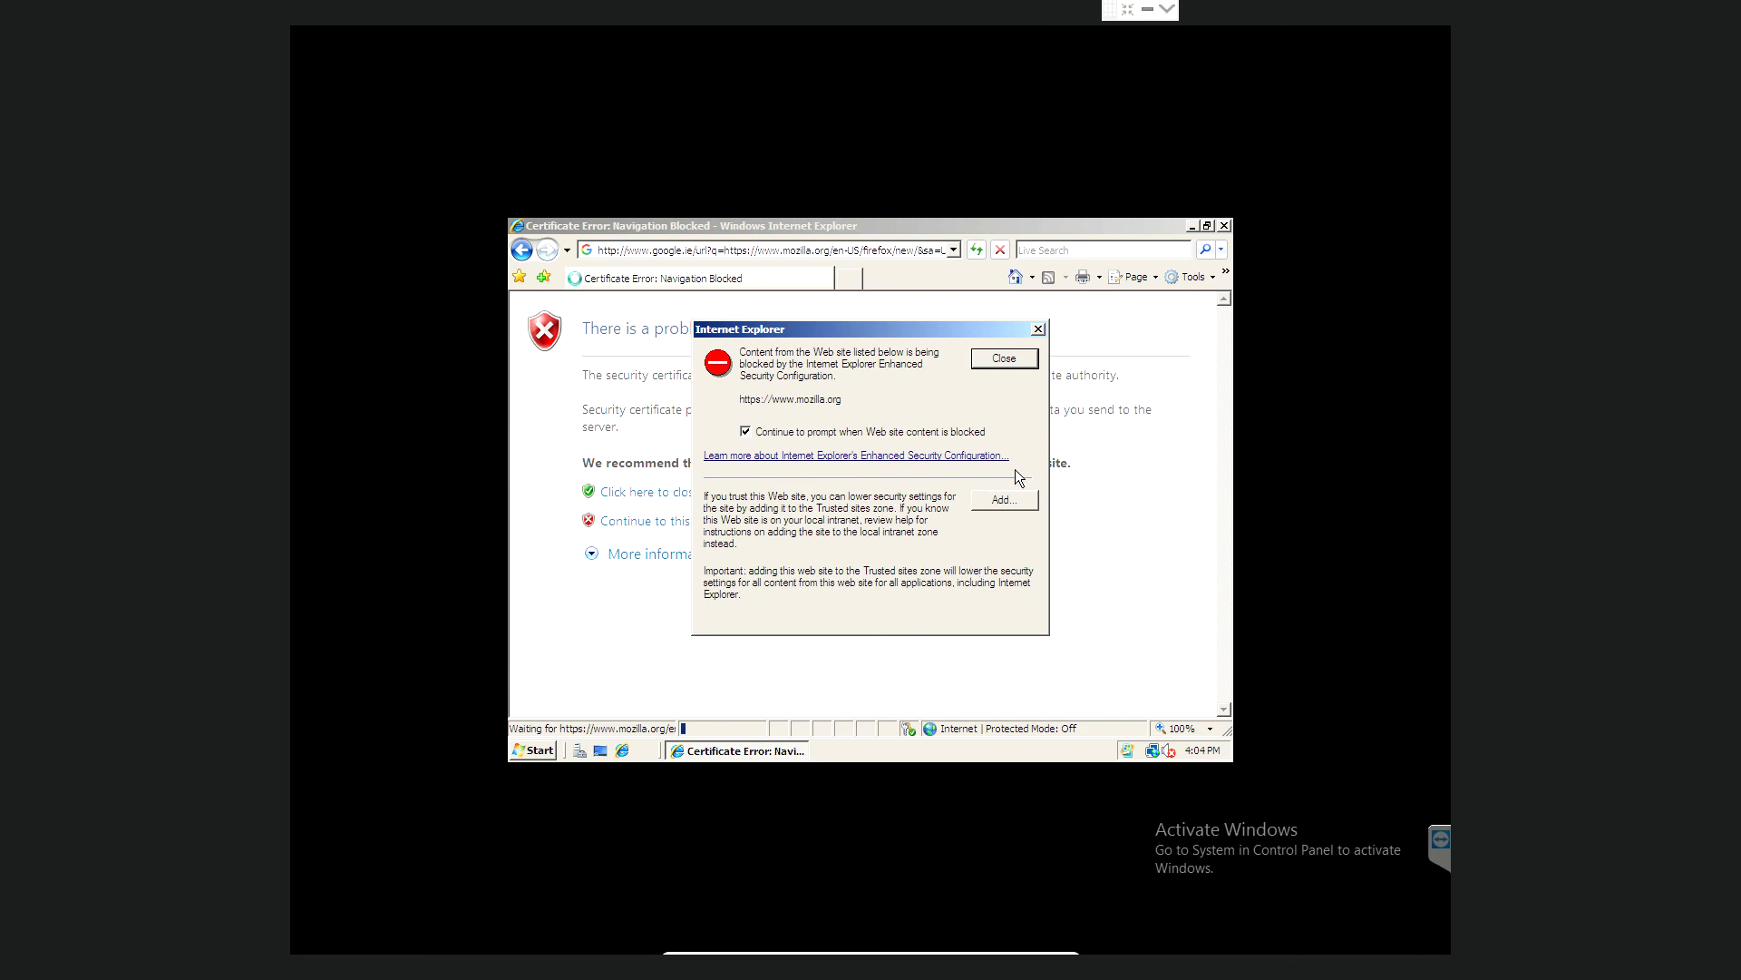
# - Add mozilla.org and googletagmanager.com to Trusted sites and dismiss the blocked-content notices
pyautogui.click(1015, 500)
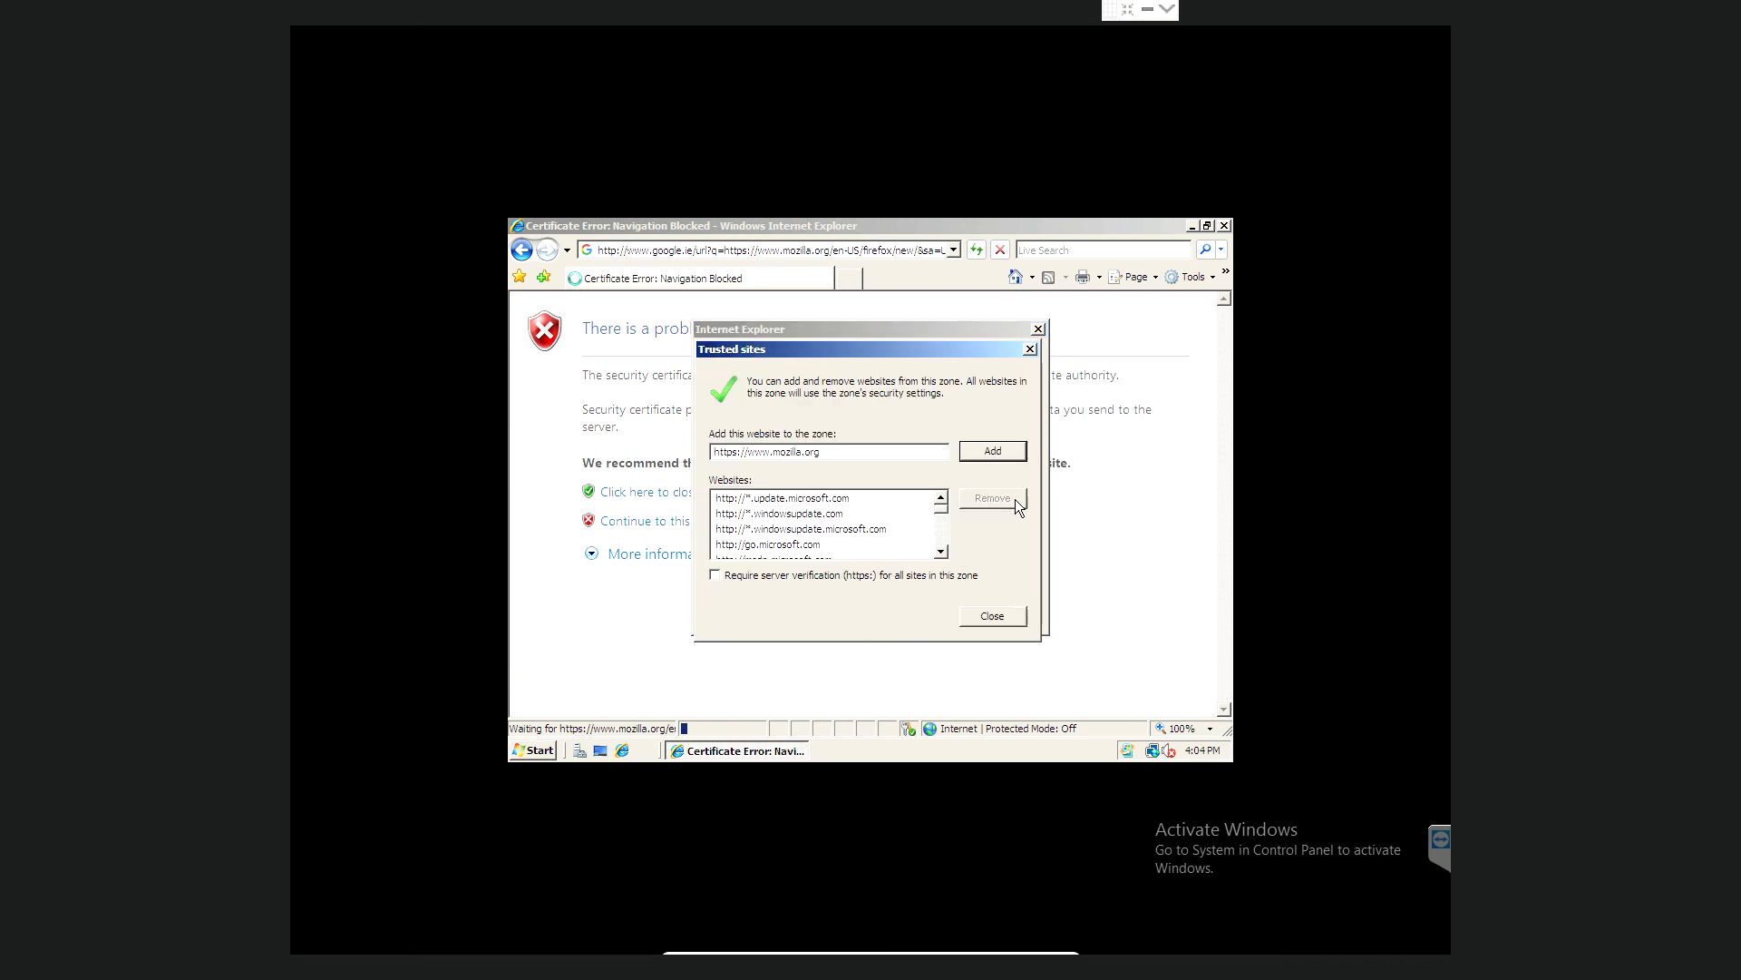
pyautogui.click(989, 454)
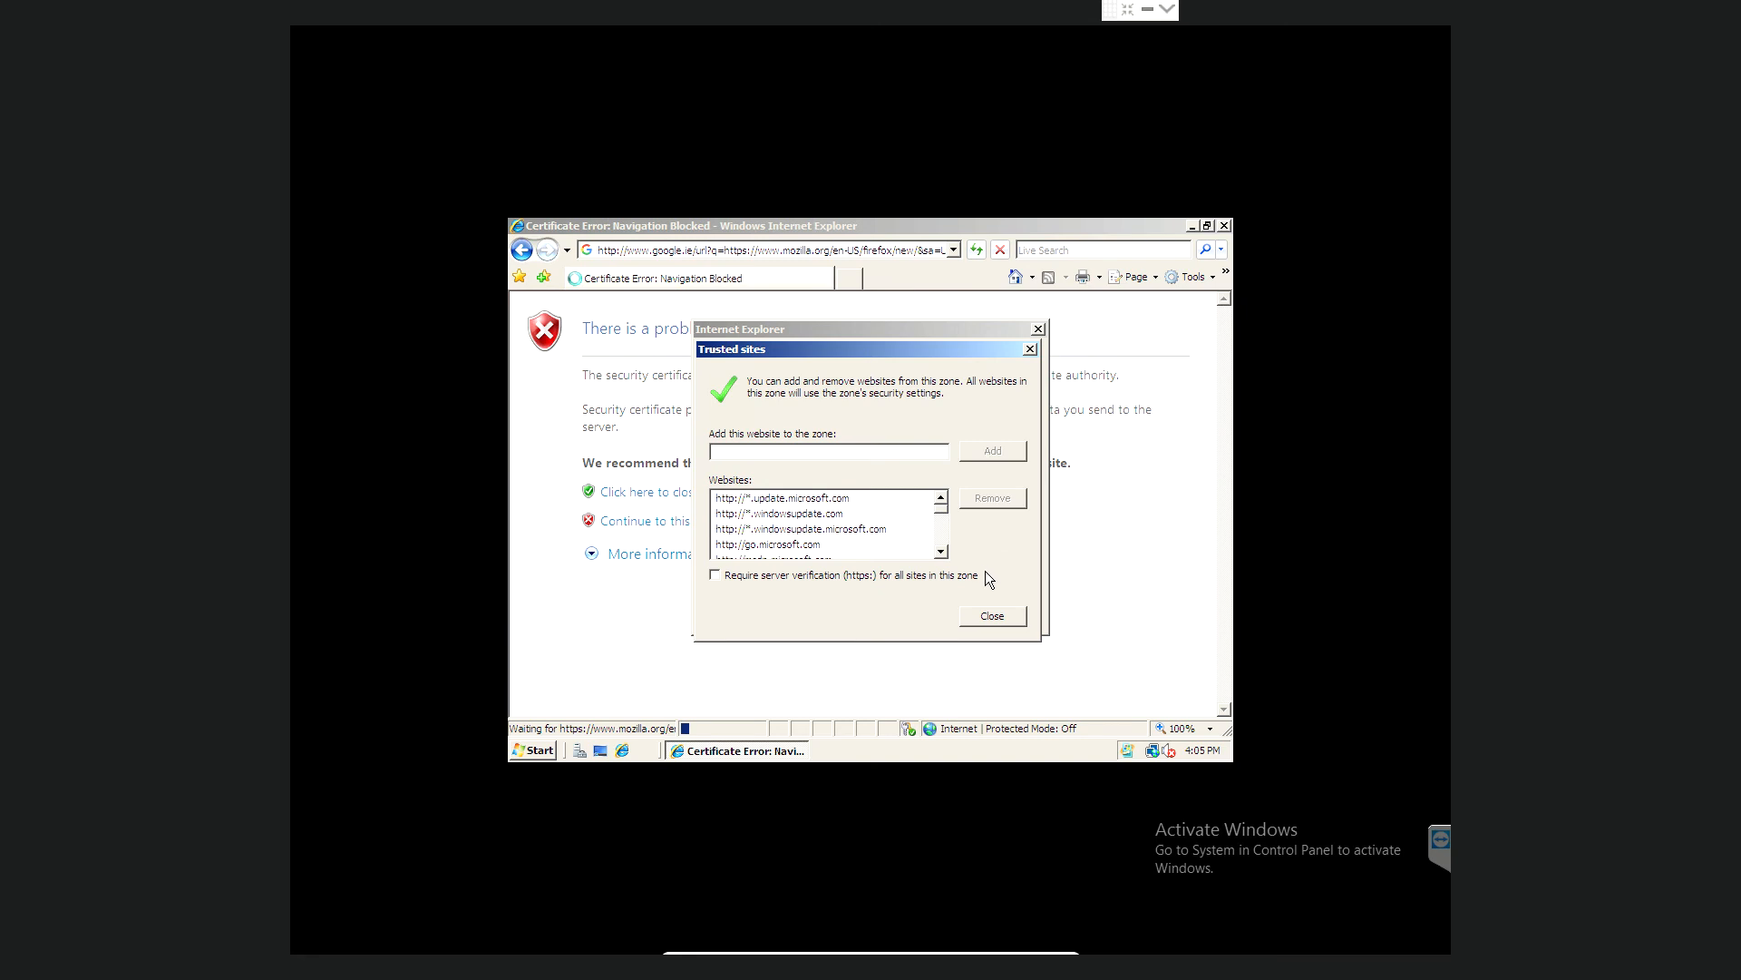
pyautogui.click(991, 616)
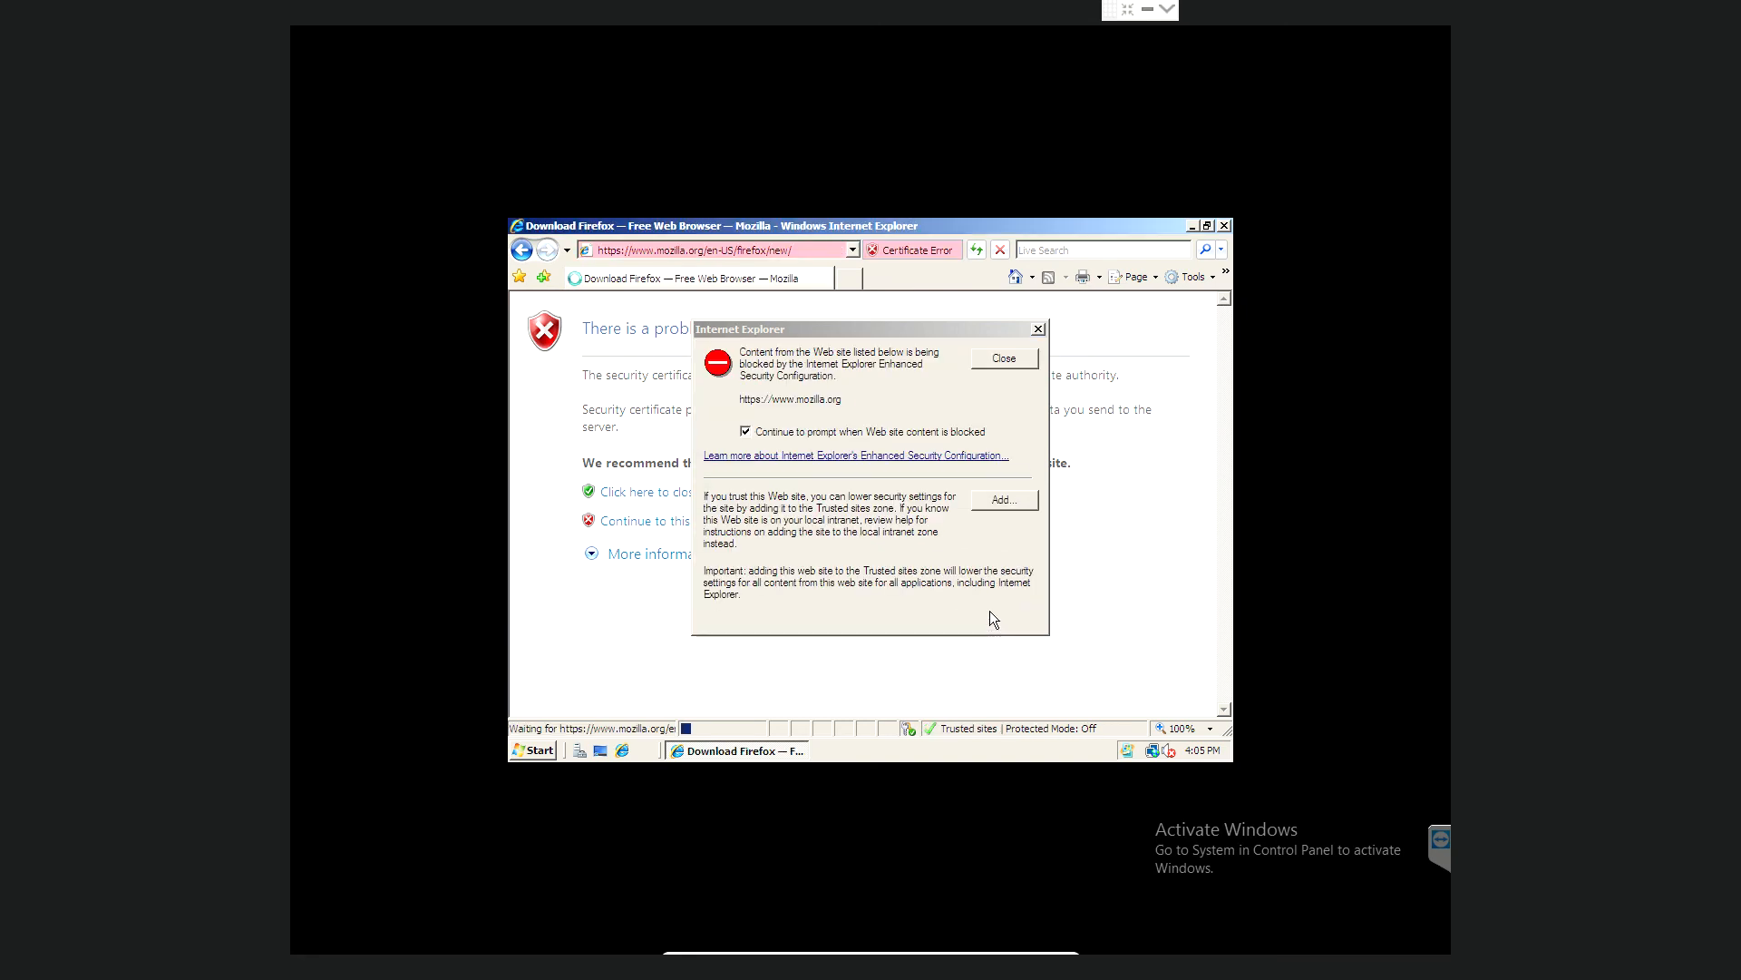
pyautogui.click(1008, 503)
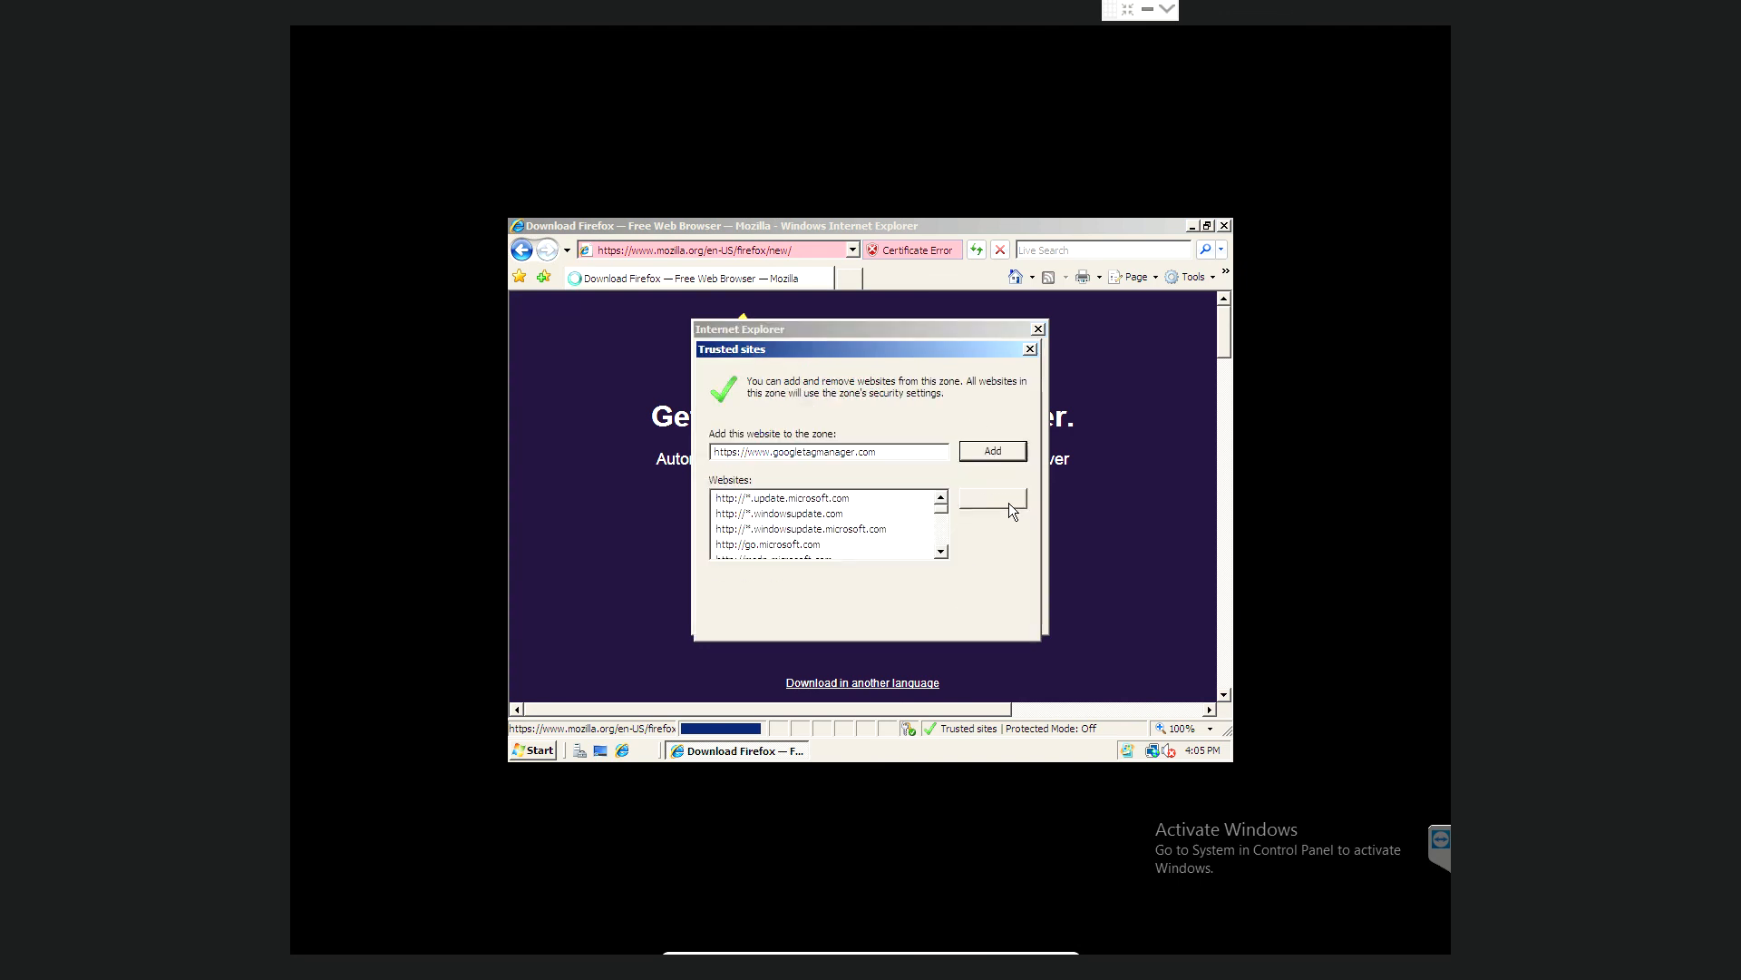
pyautogui.click(989, 453)
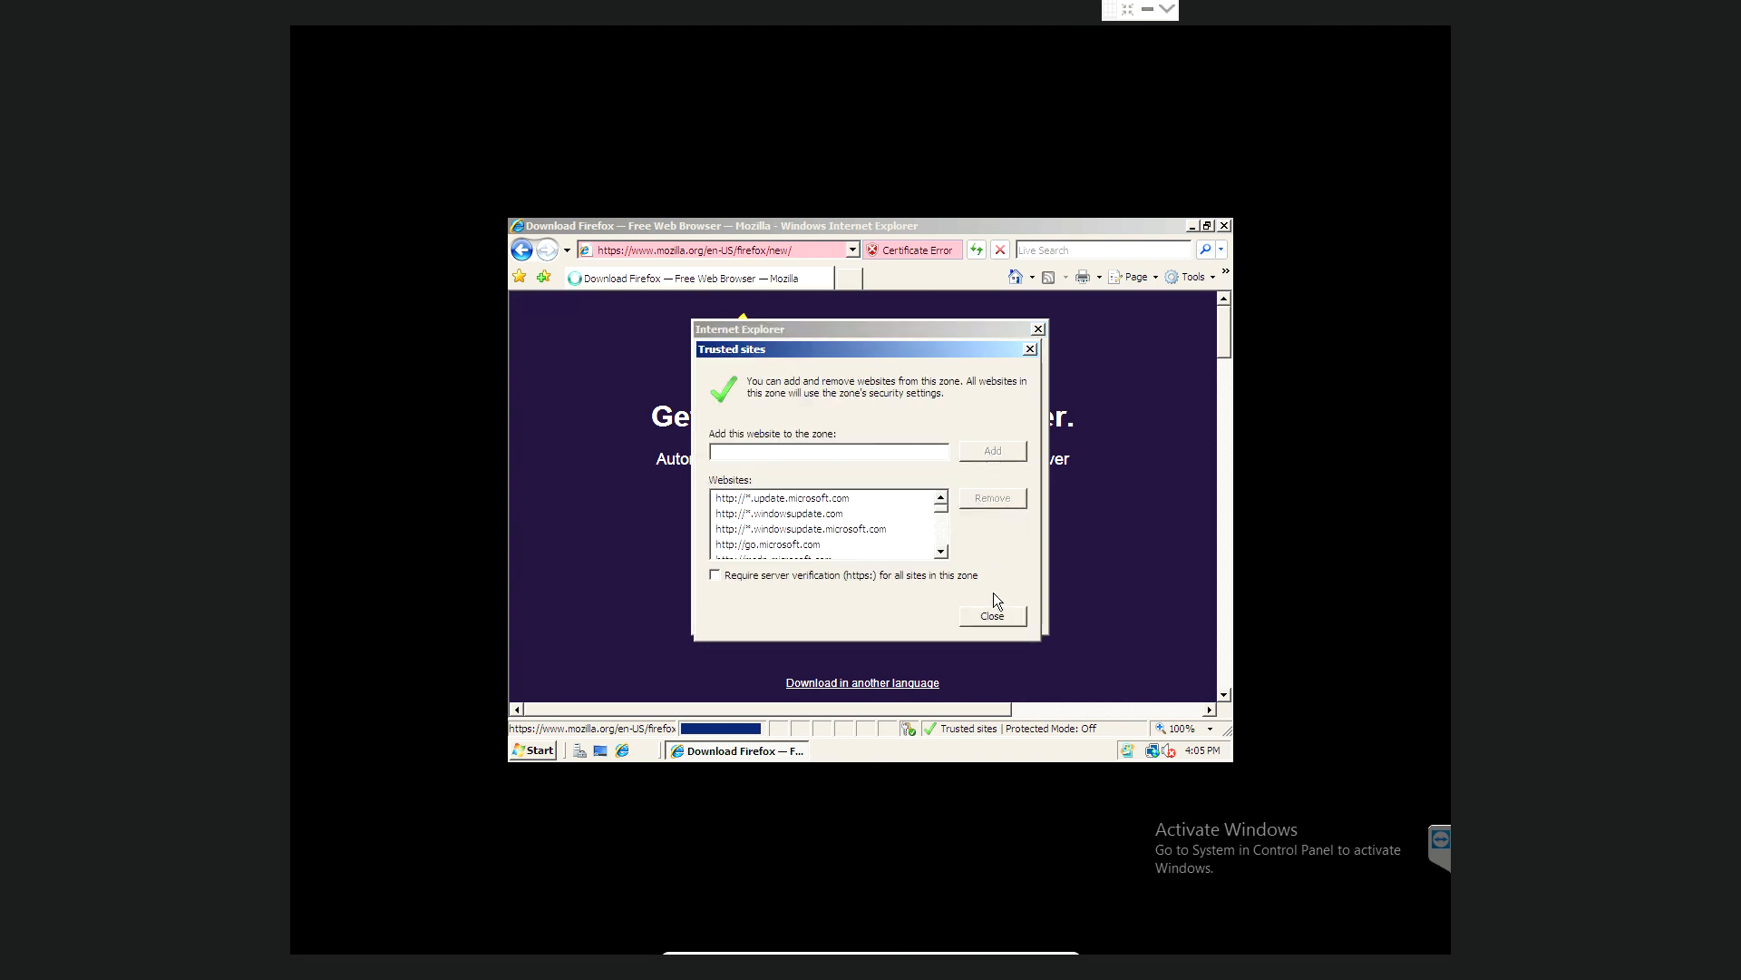
pyautogui.click(993, 617)
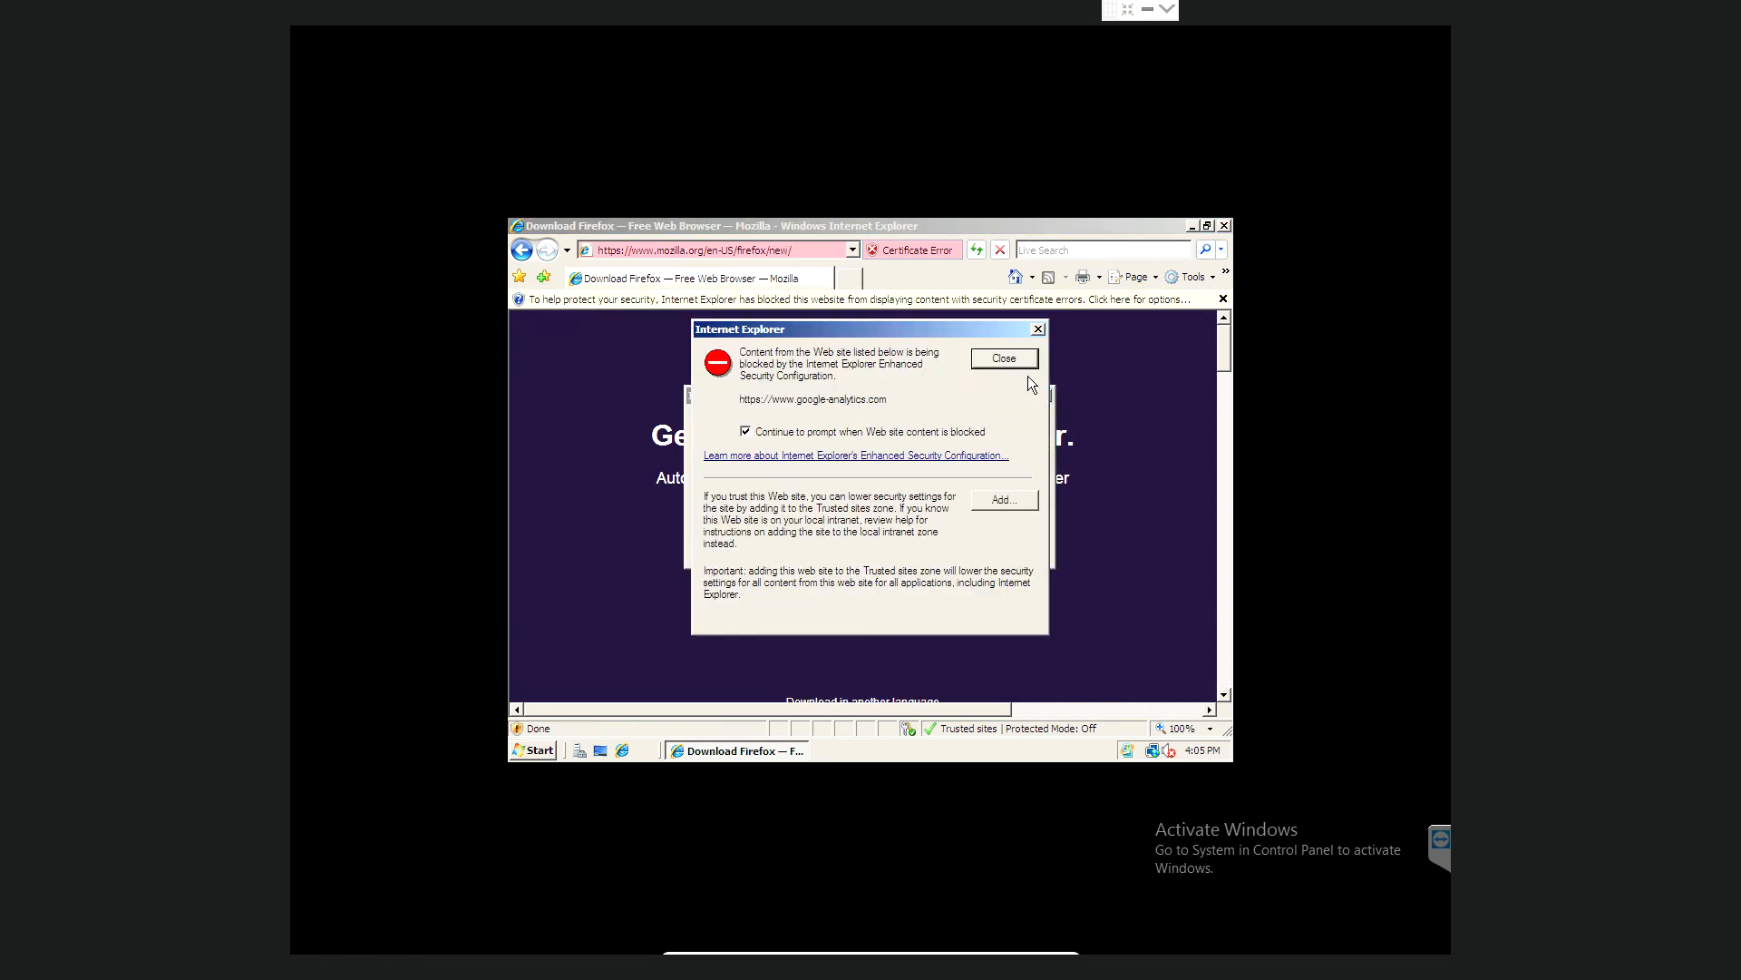
pyautogui.click(1041, 332)
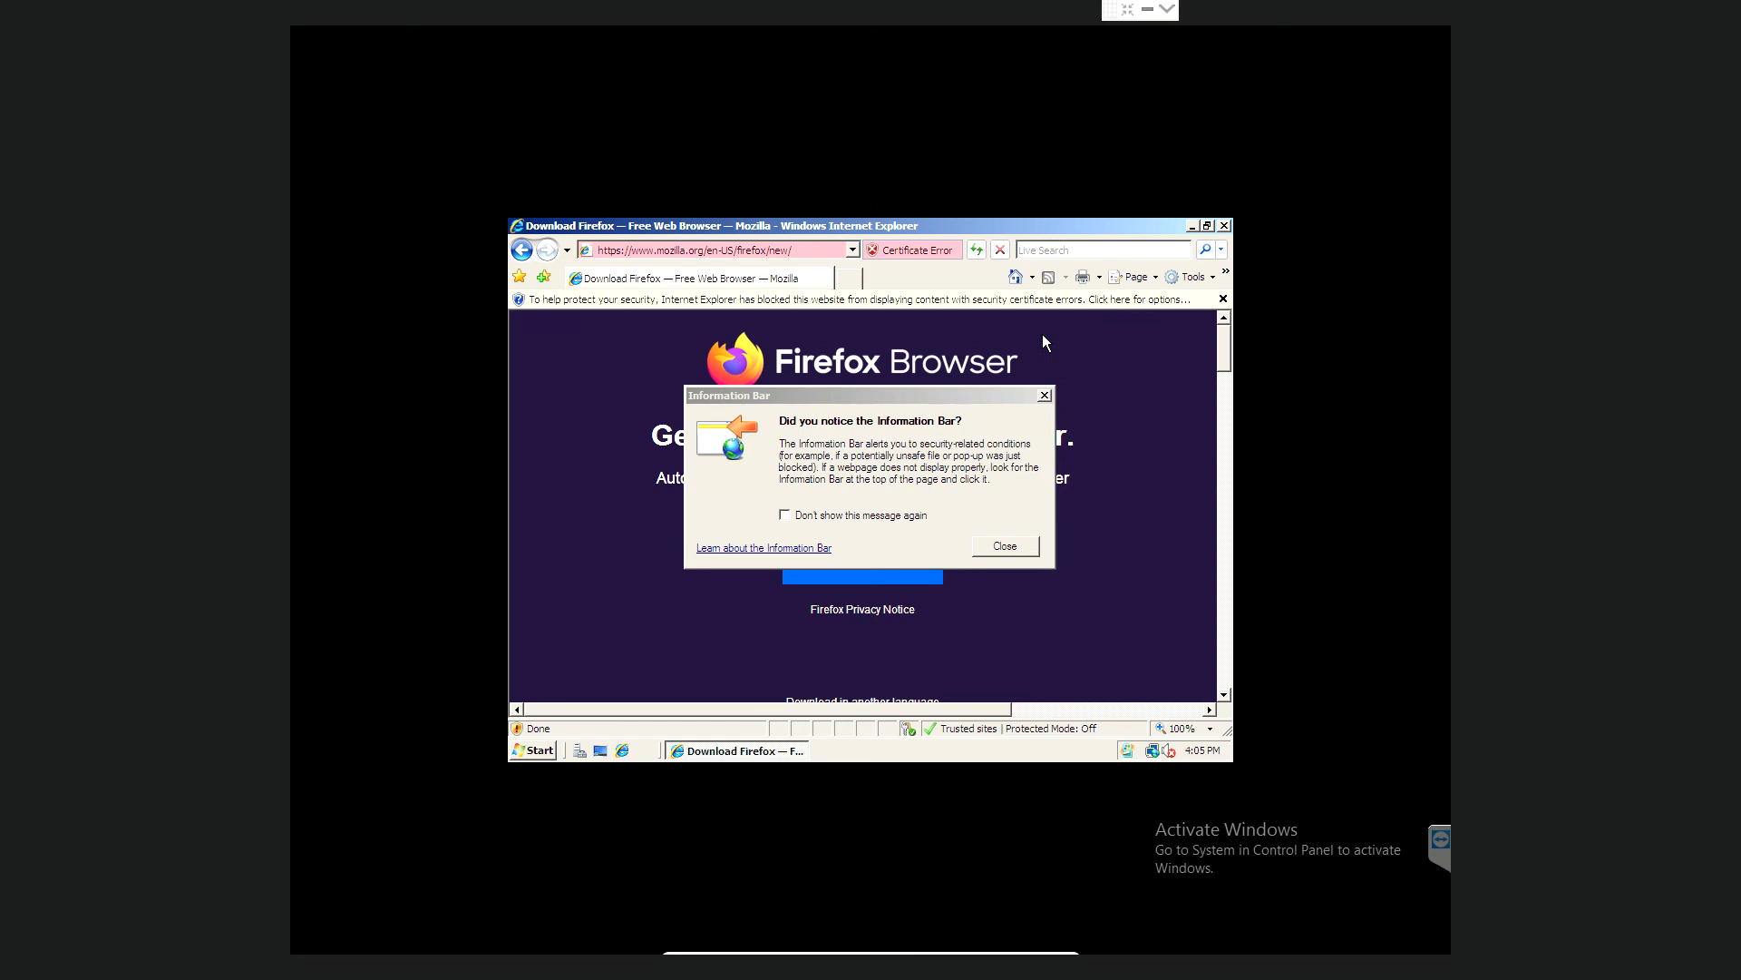
pyautogui.click(1043, 396)
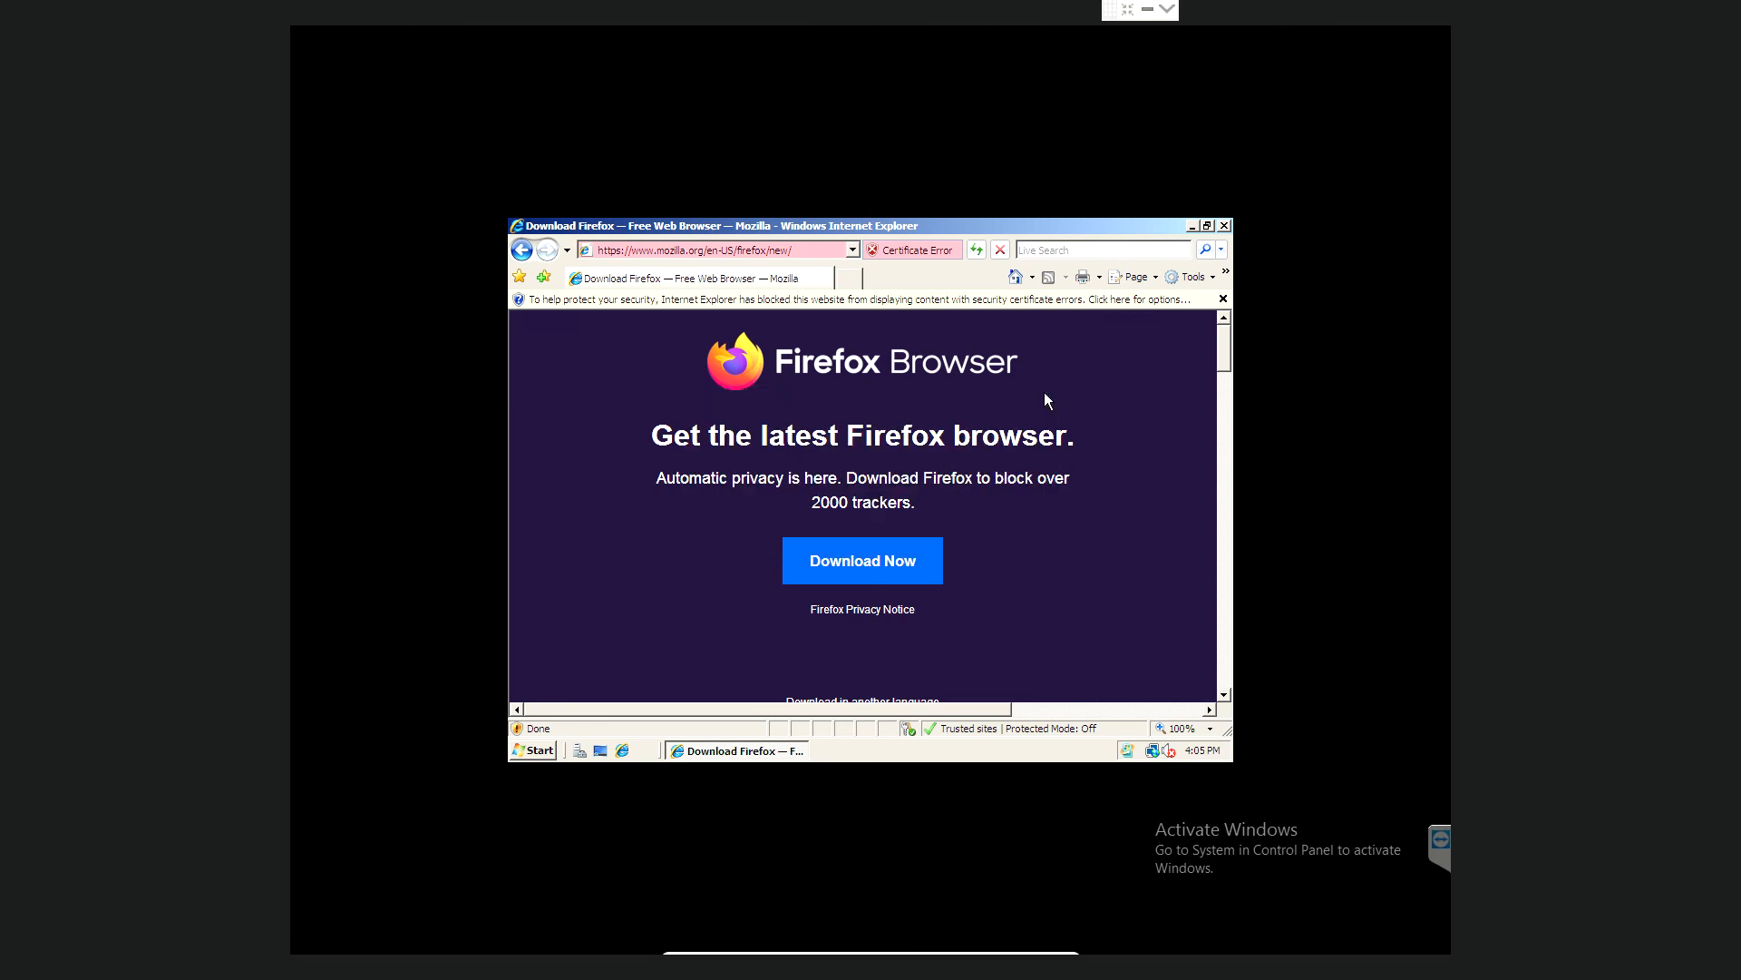
# - Choose Download Now and add google-analytics.com to Trusted sites, dismissing the Information Bar notice
pyautogui.click(893, 561)
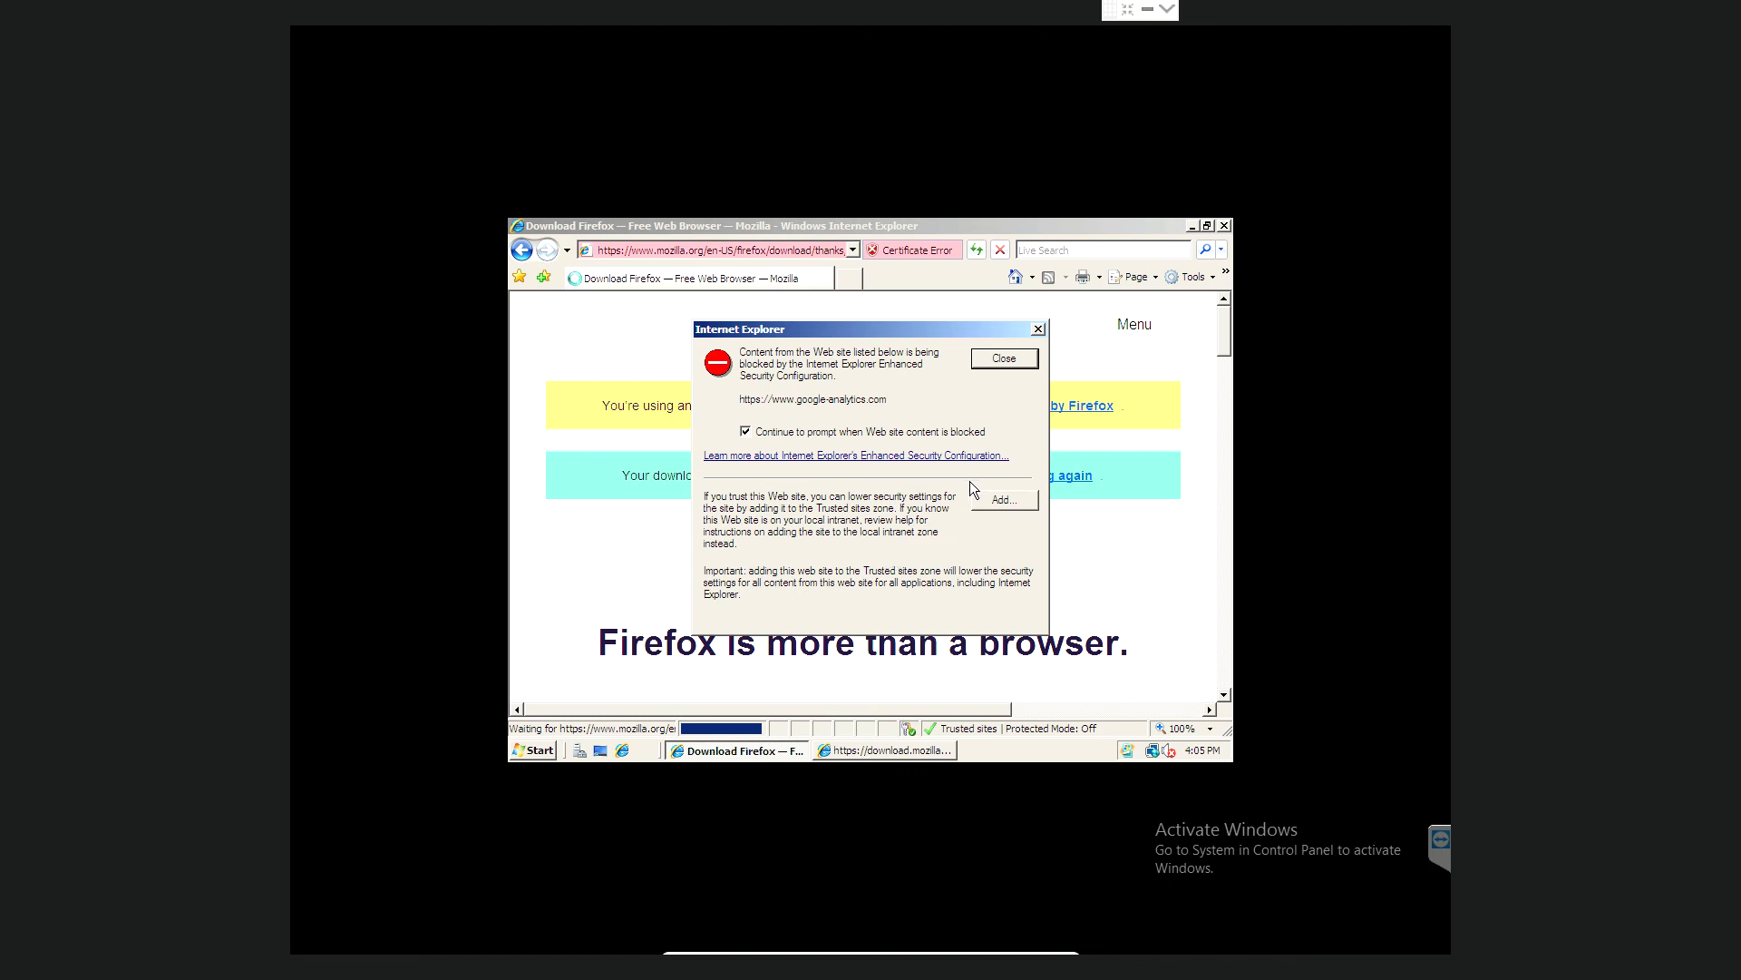
pyautogui.click(993, 506)
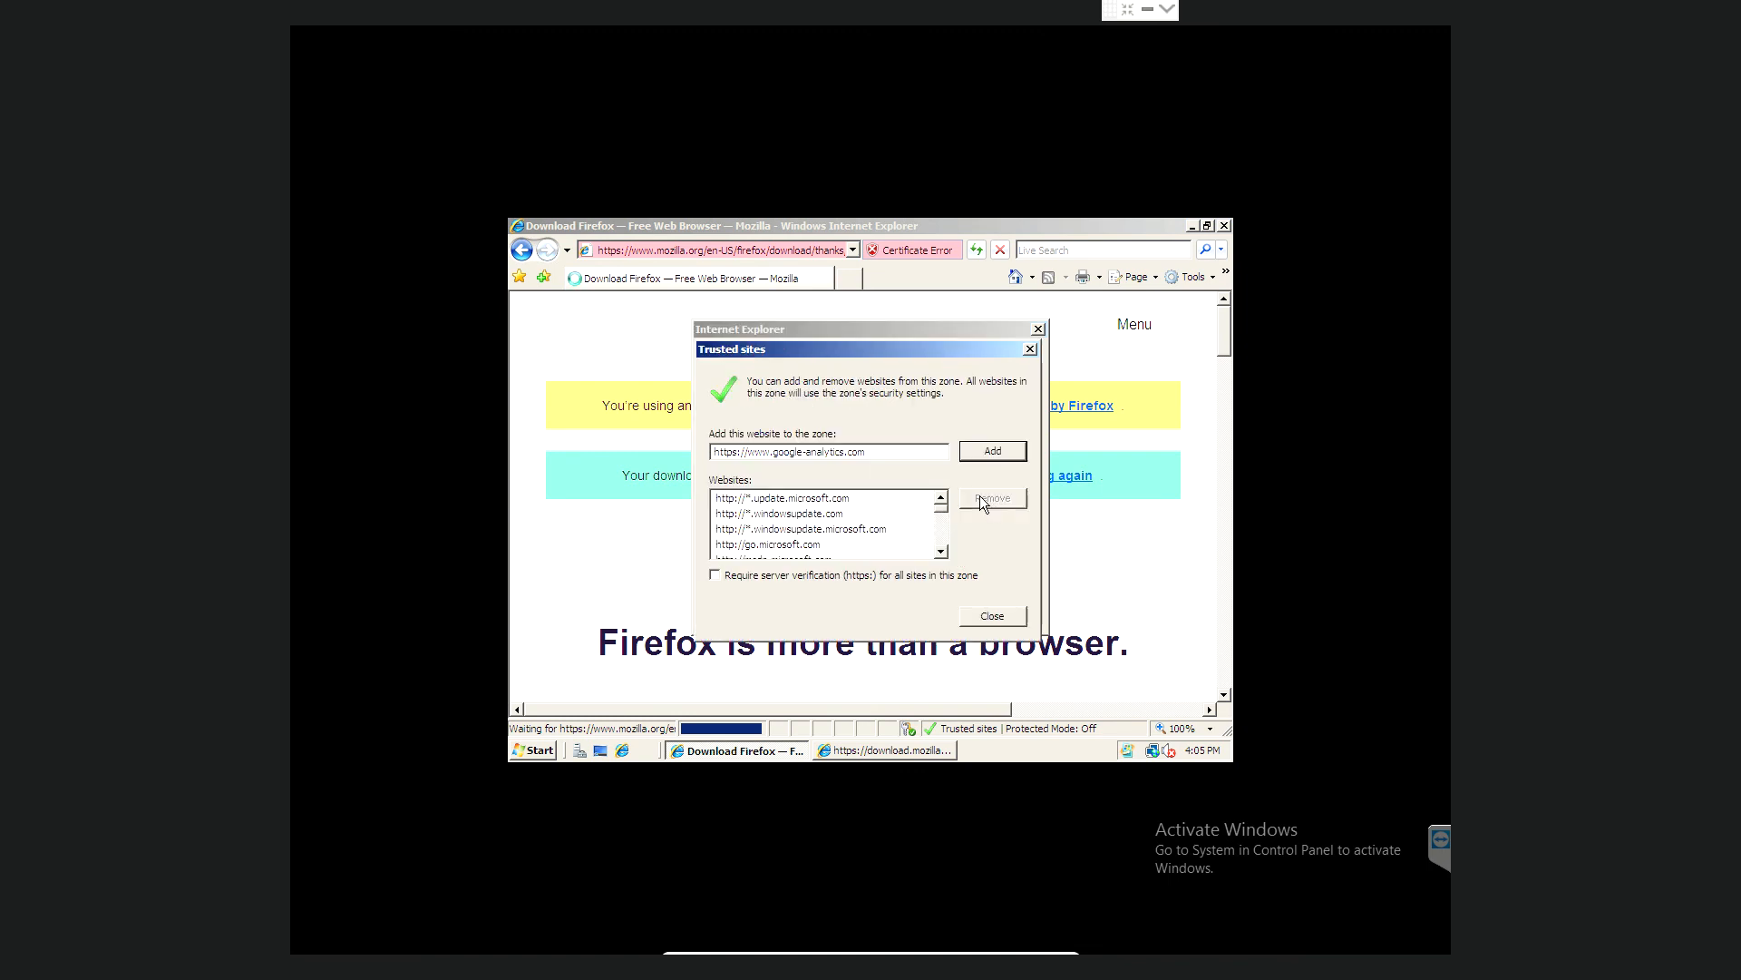
pyautogui.click(992, 453)
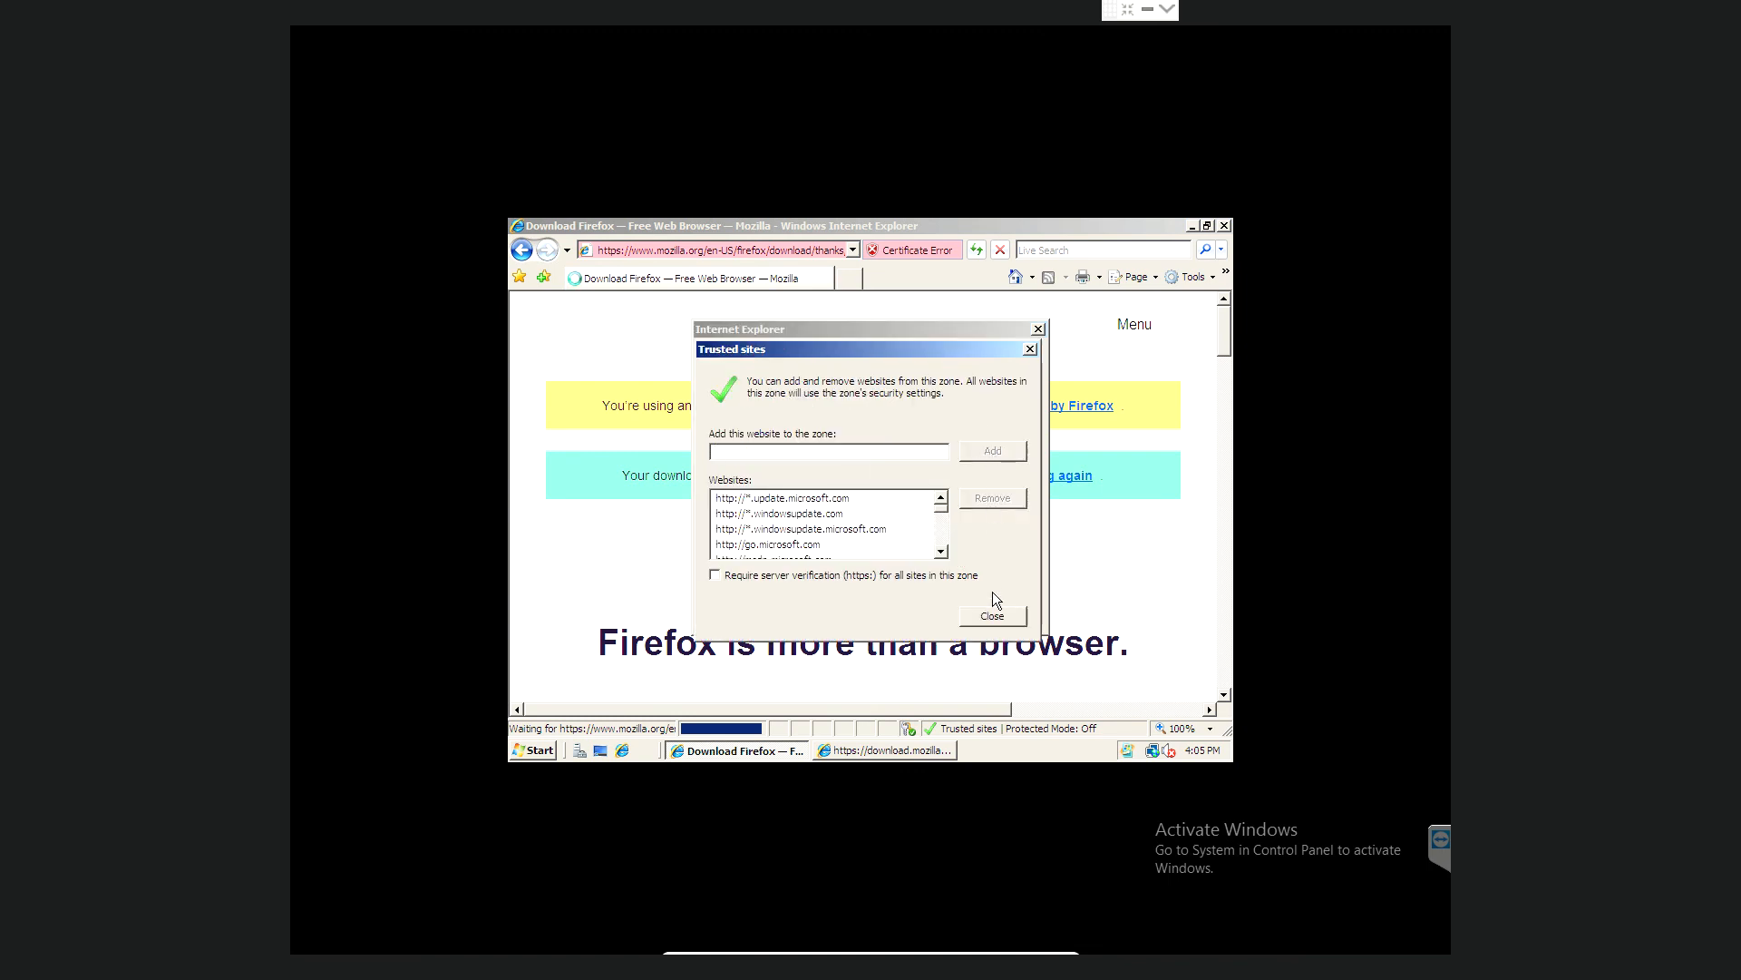
pyautogui.click(992, 617)
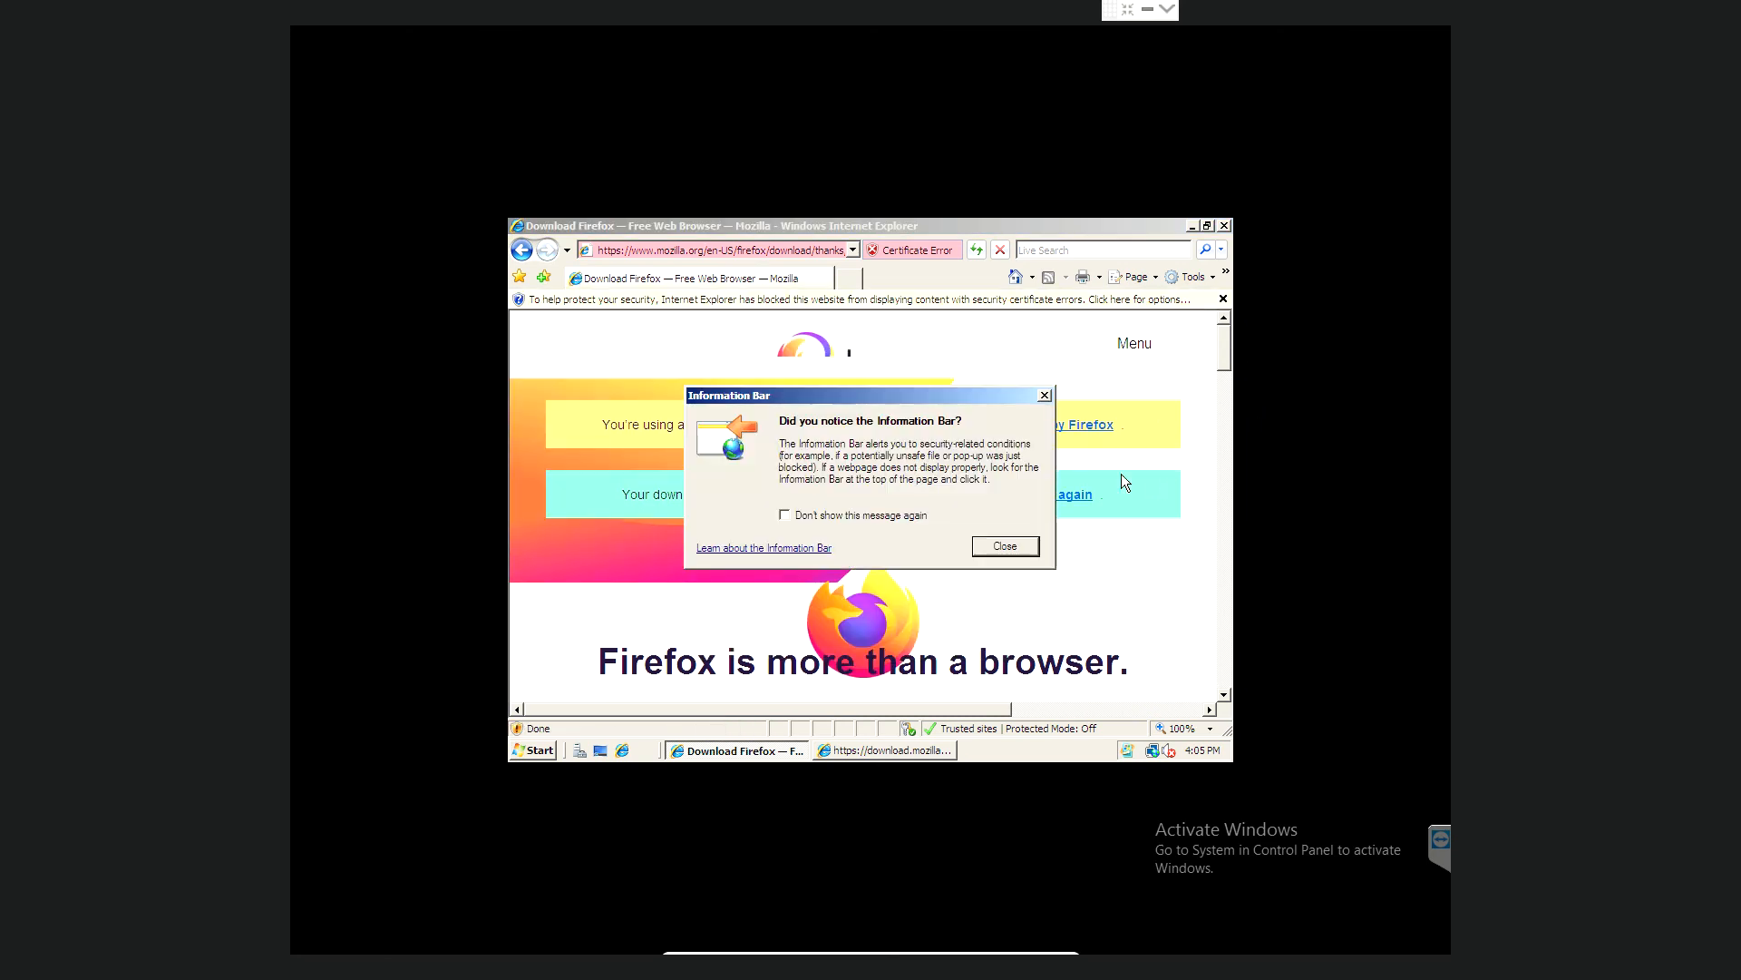
pyautogui.click(1012, 547)
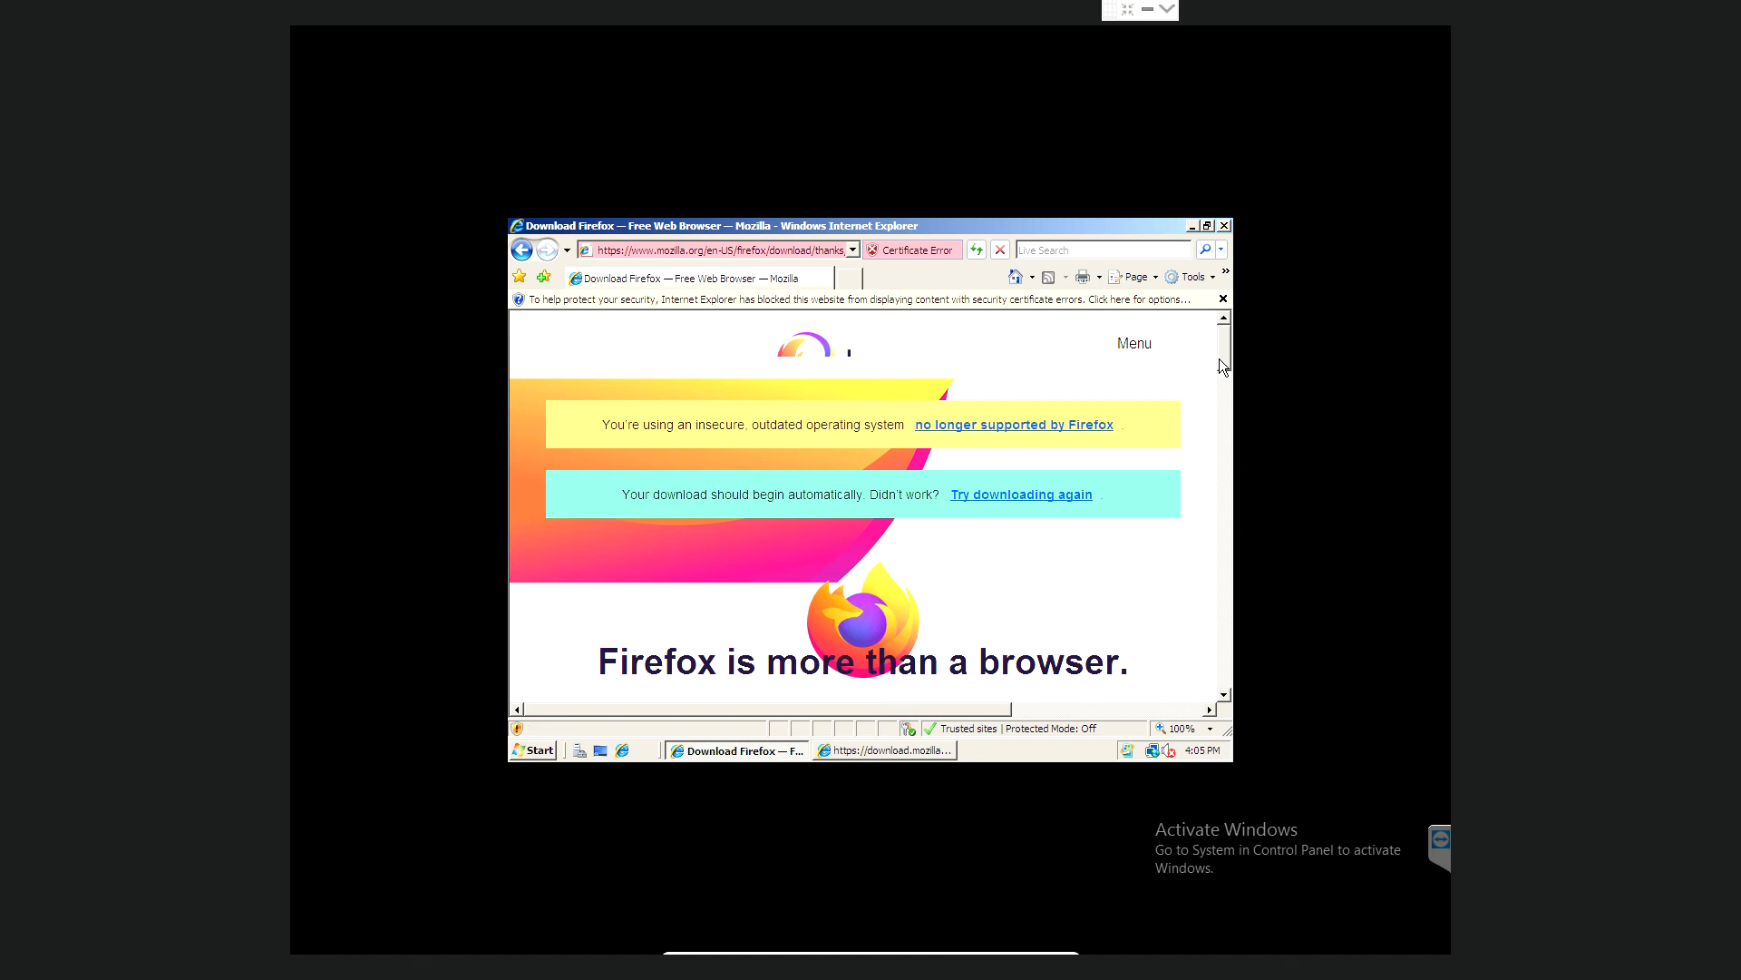
pyautogui.moveTo(1223, 354); pyautogui.dragTo(1223, 367)
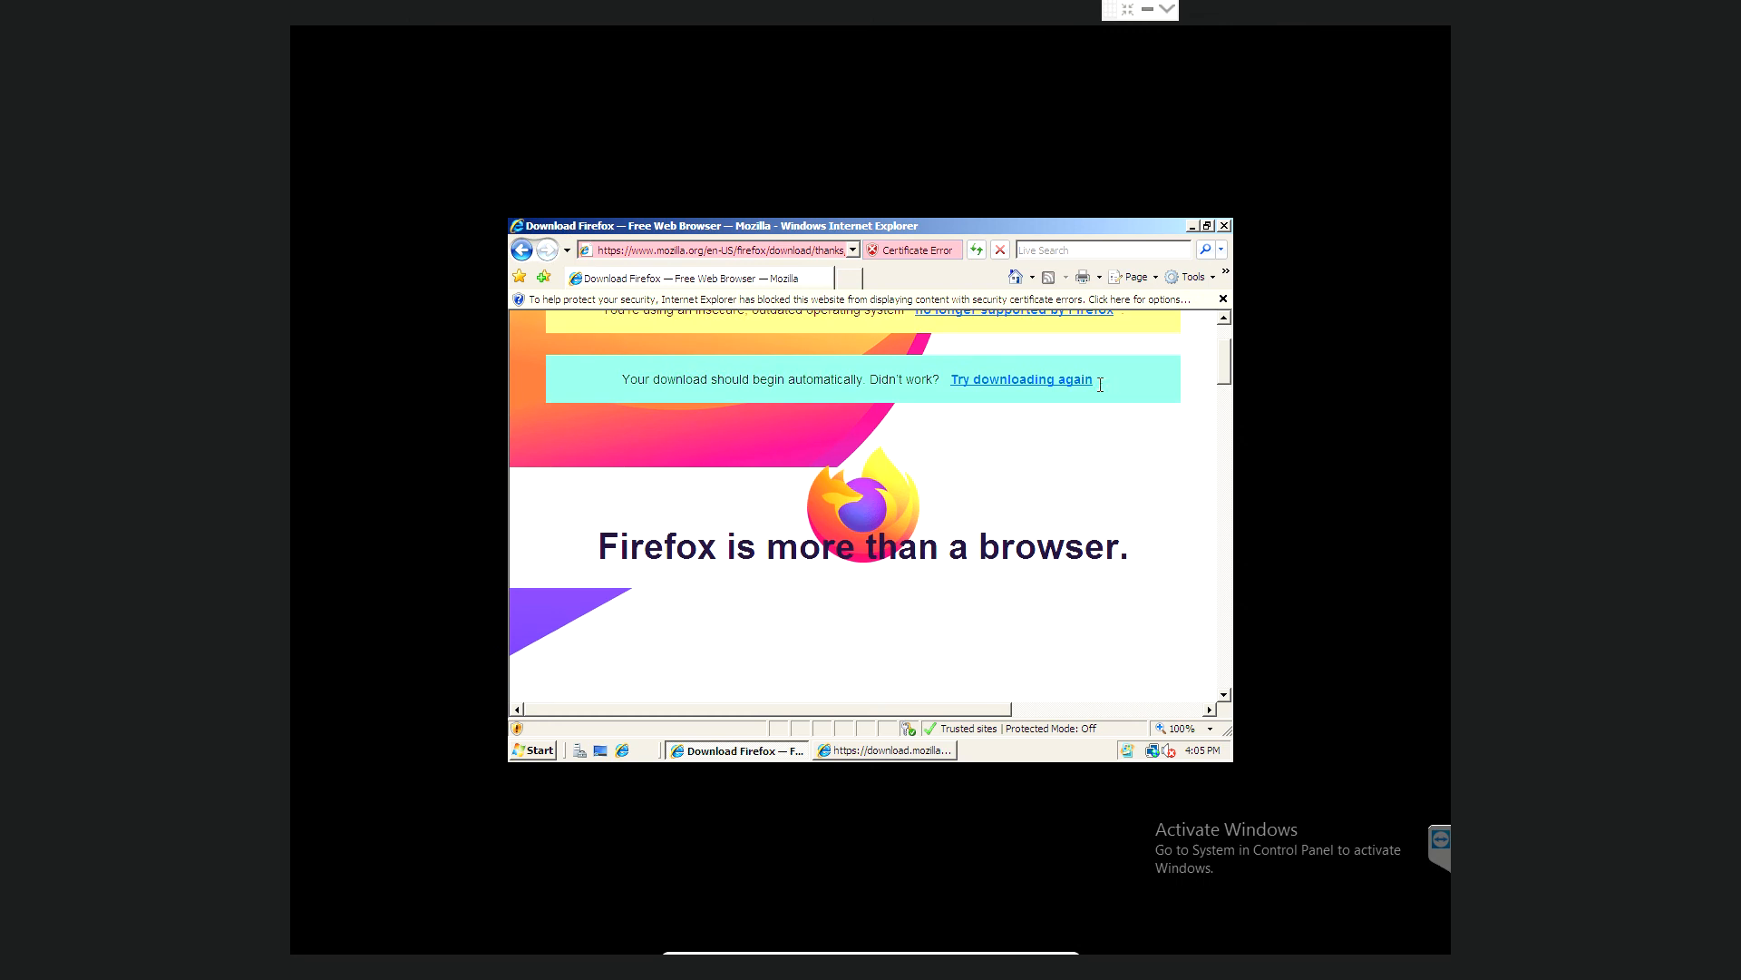
# - Retry the download to reach the all-languages Firefox page, dismissing the Information Bar notice and strip
pyautogui.click(1054, 379)
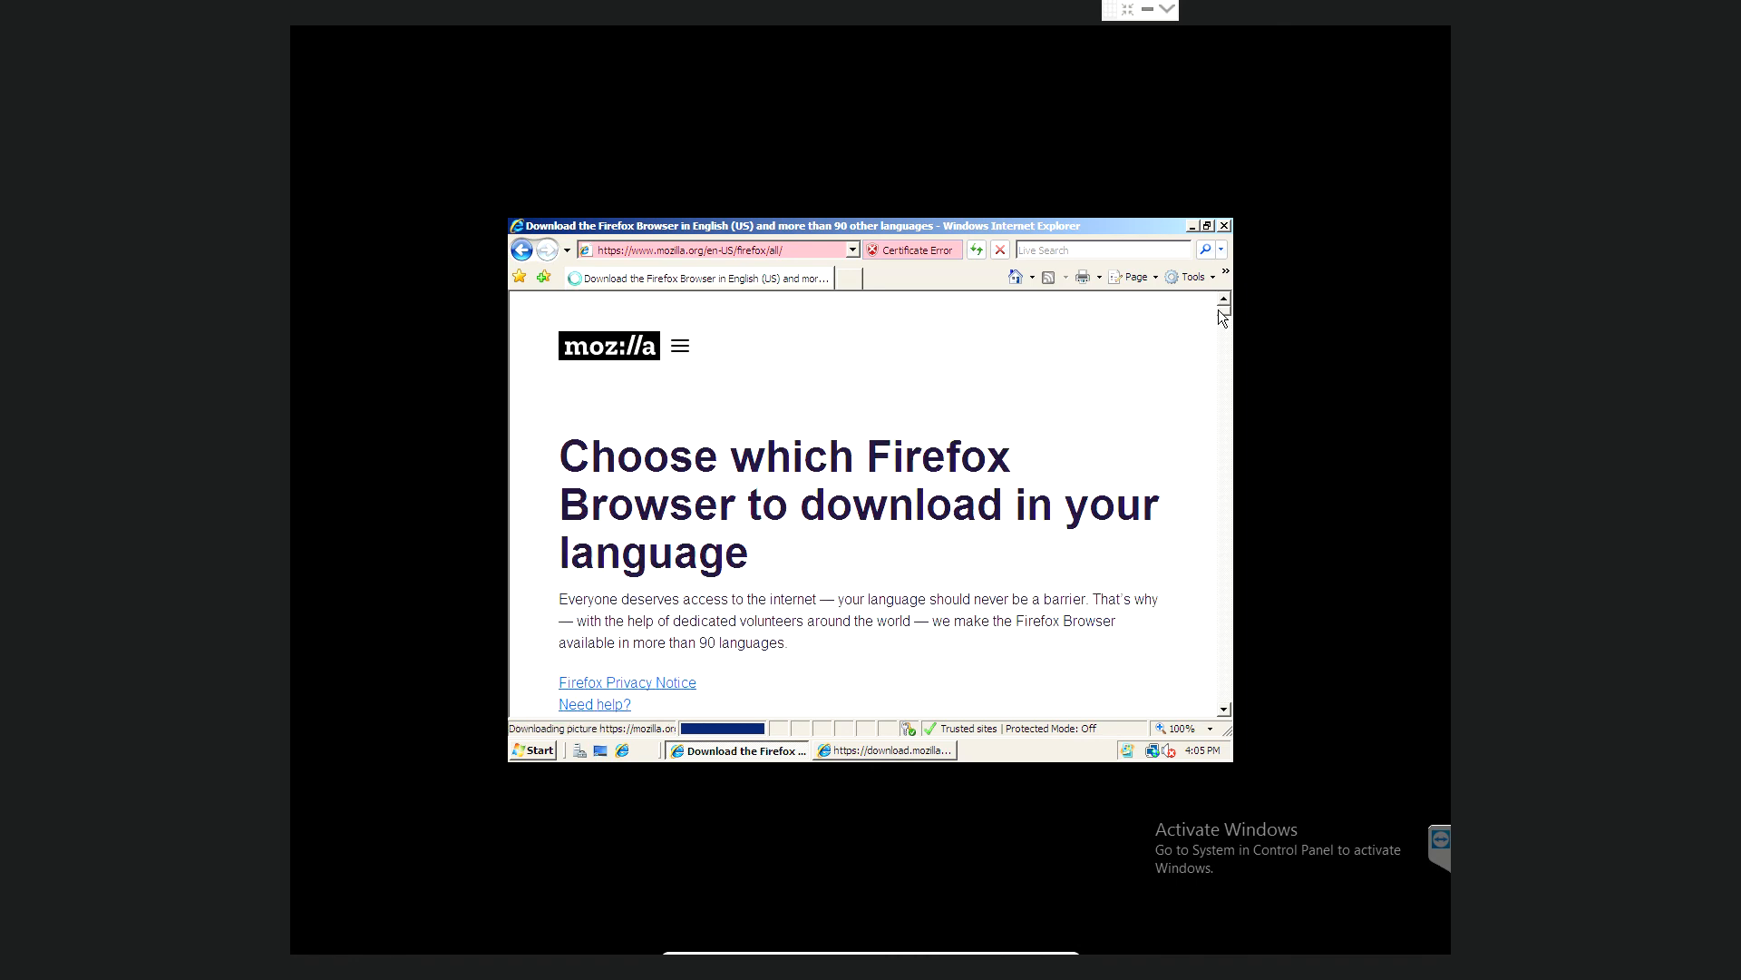
pyautogui.moveTo(1219, 310); pyautogui.dragTo(1219, 316)
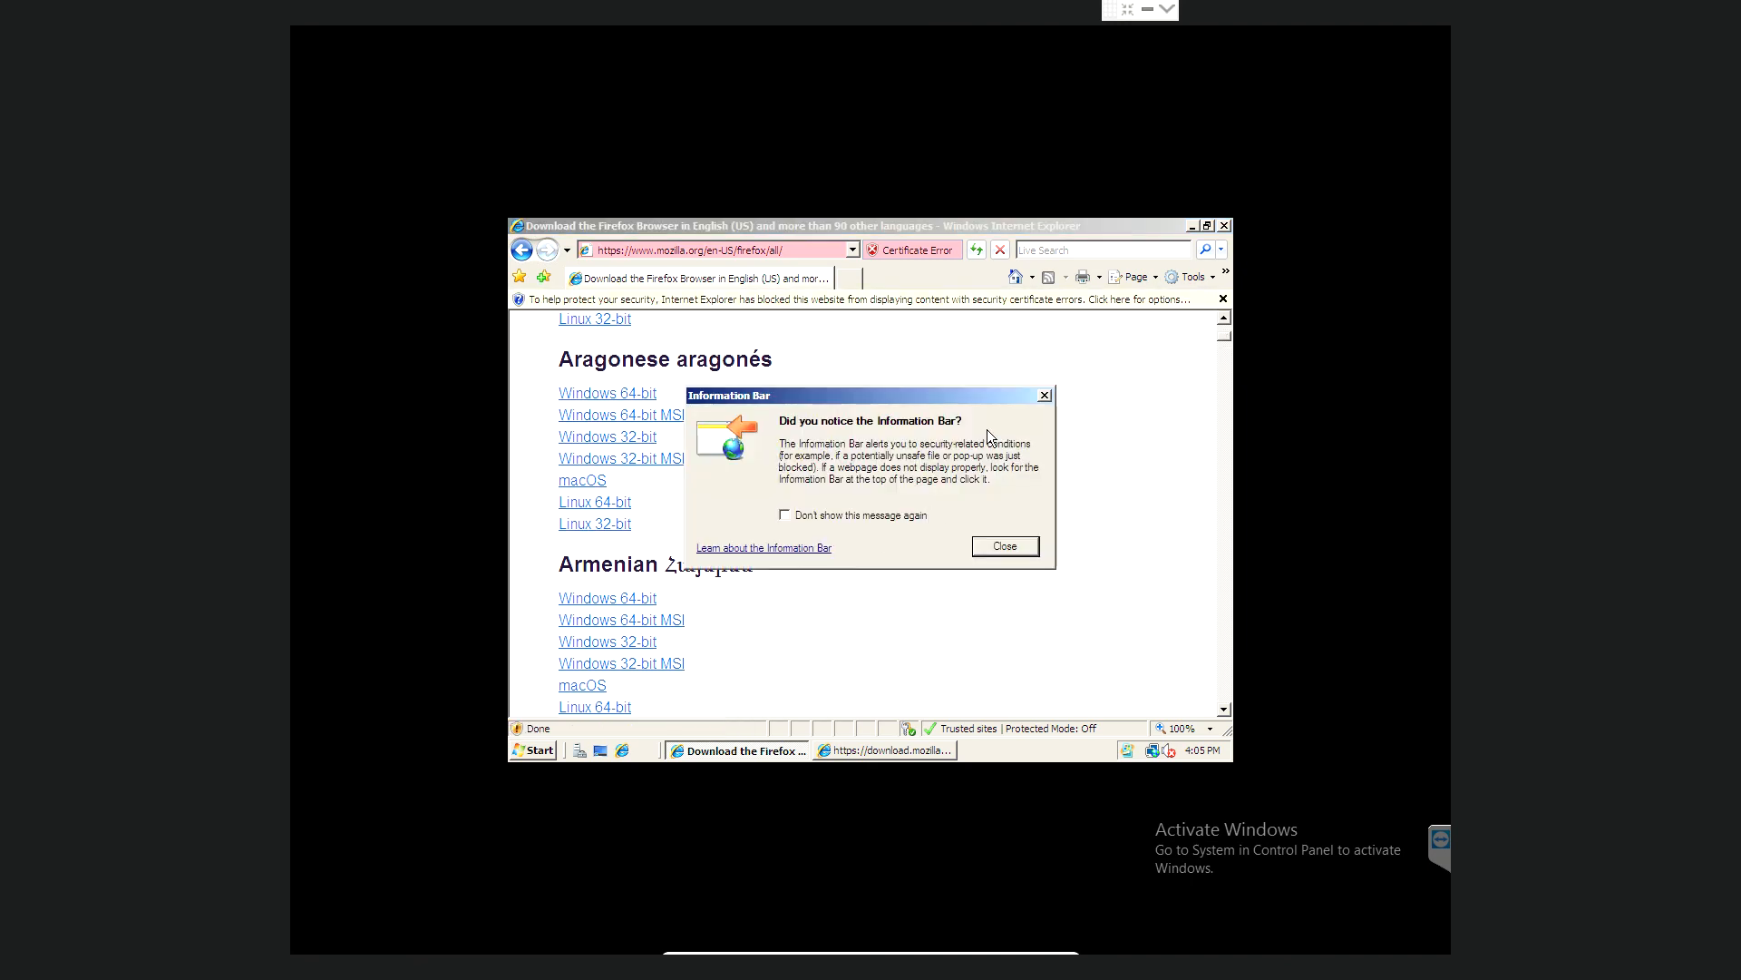
pyautogui.click(1042, 396)
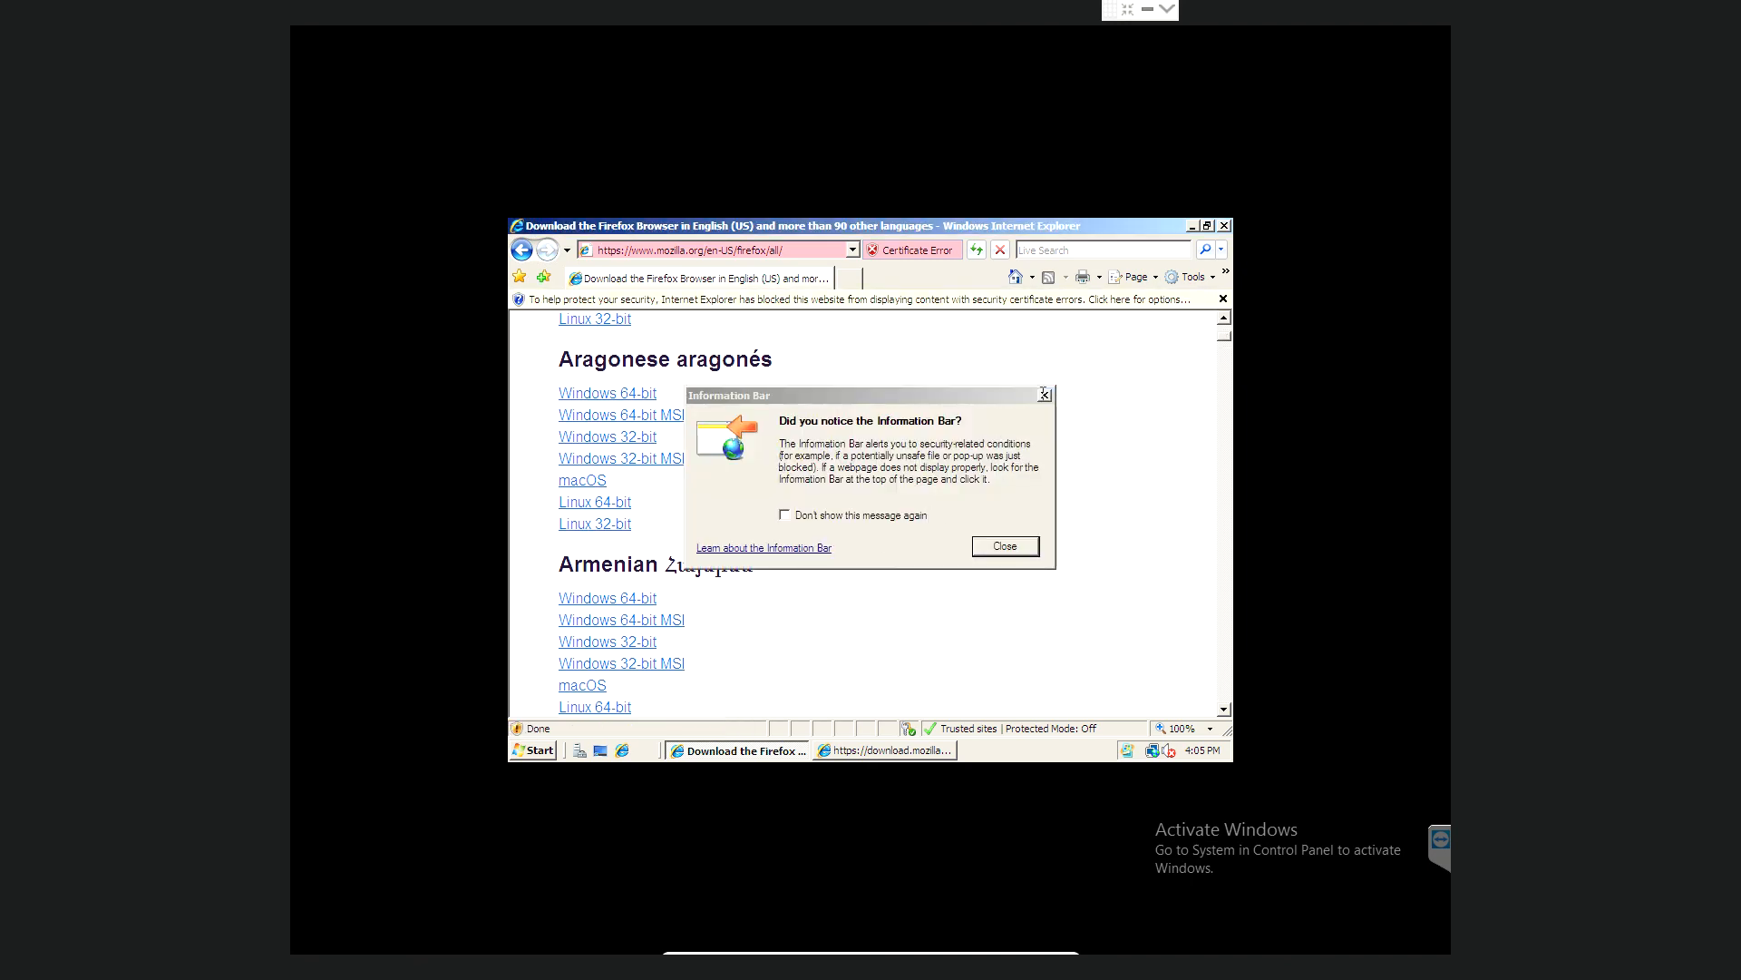
pyautogui.click(1223, 299)
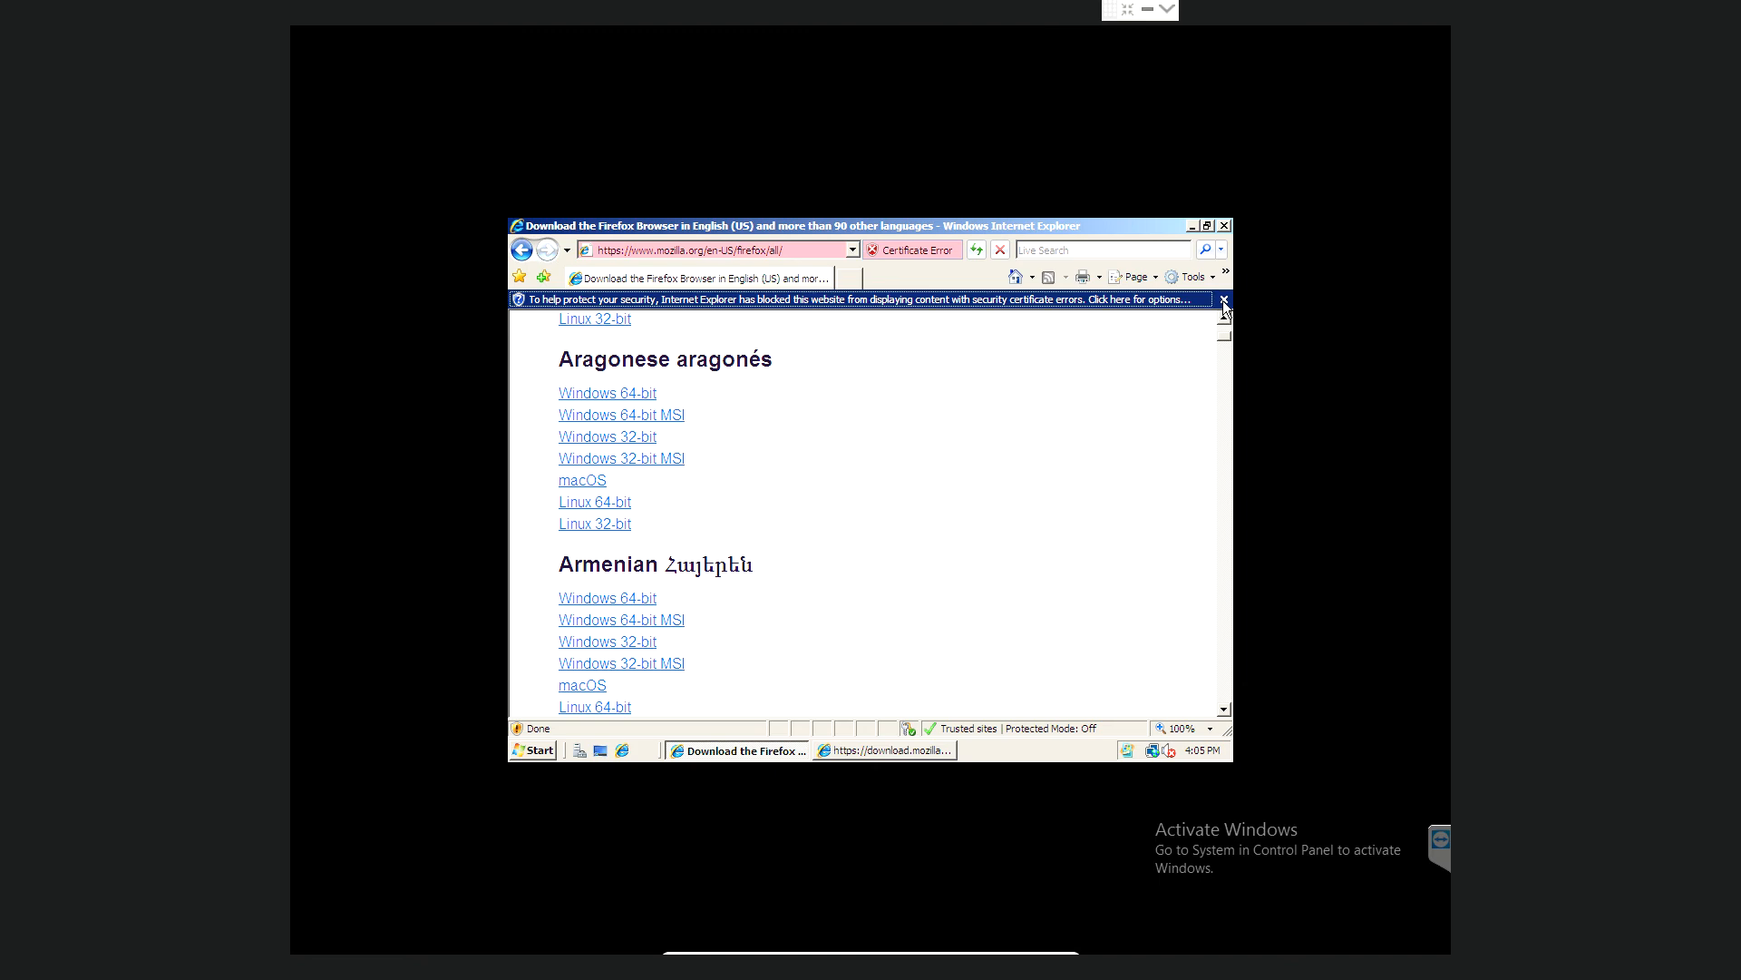
pyautogui.moveTo(1222, 319); pyautogui.dragTo(1227, 339)
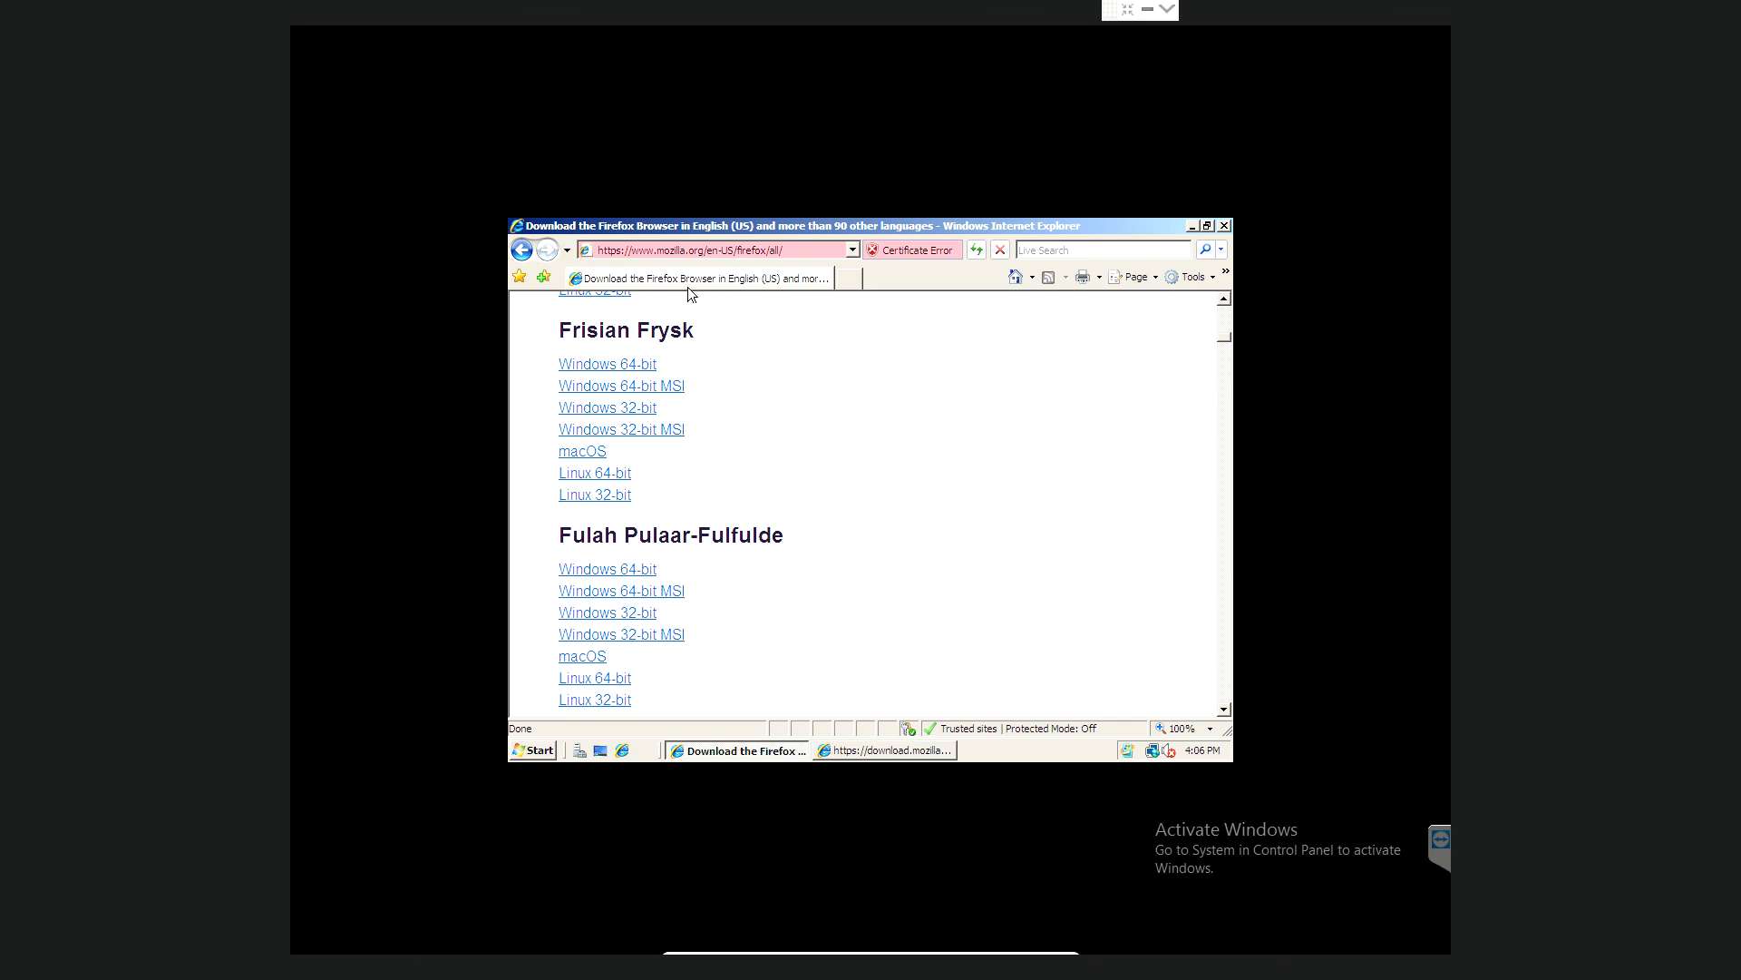
# - Pick the Frisian Windows 32-bit Firefox build and get past the certificate error alerts
pyautogui.click(616, 413)
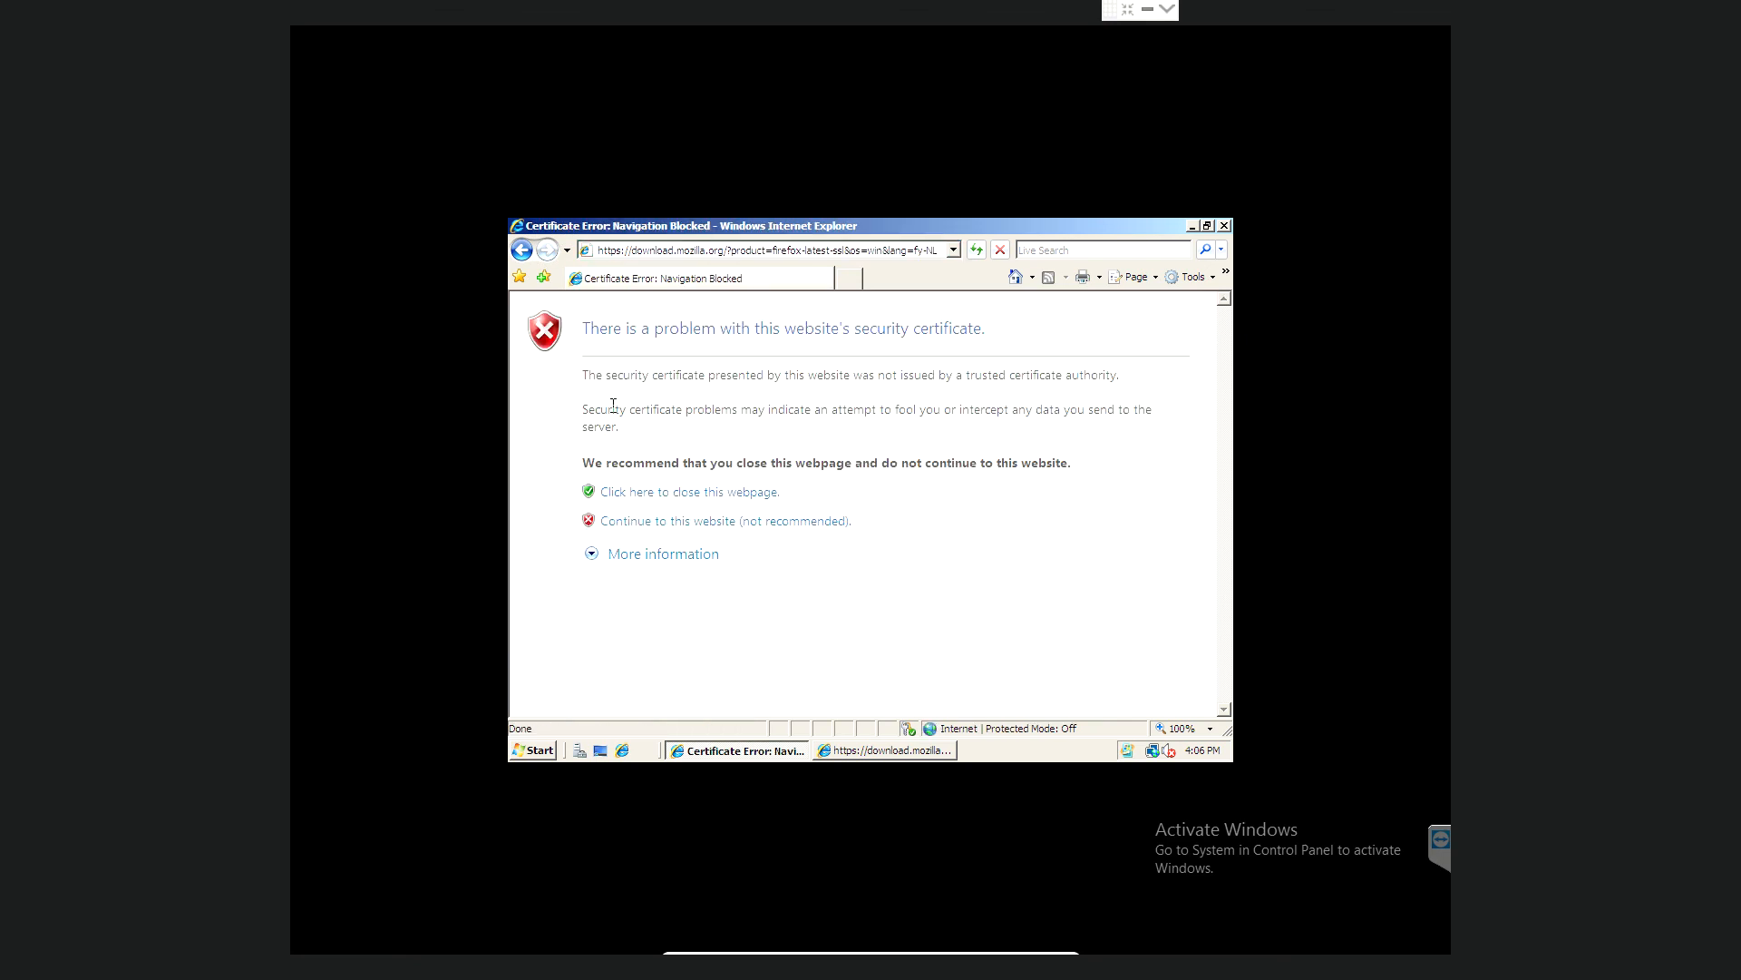
pyautogui.click(708, 522)
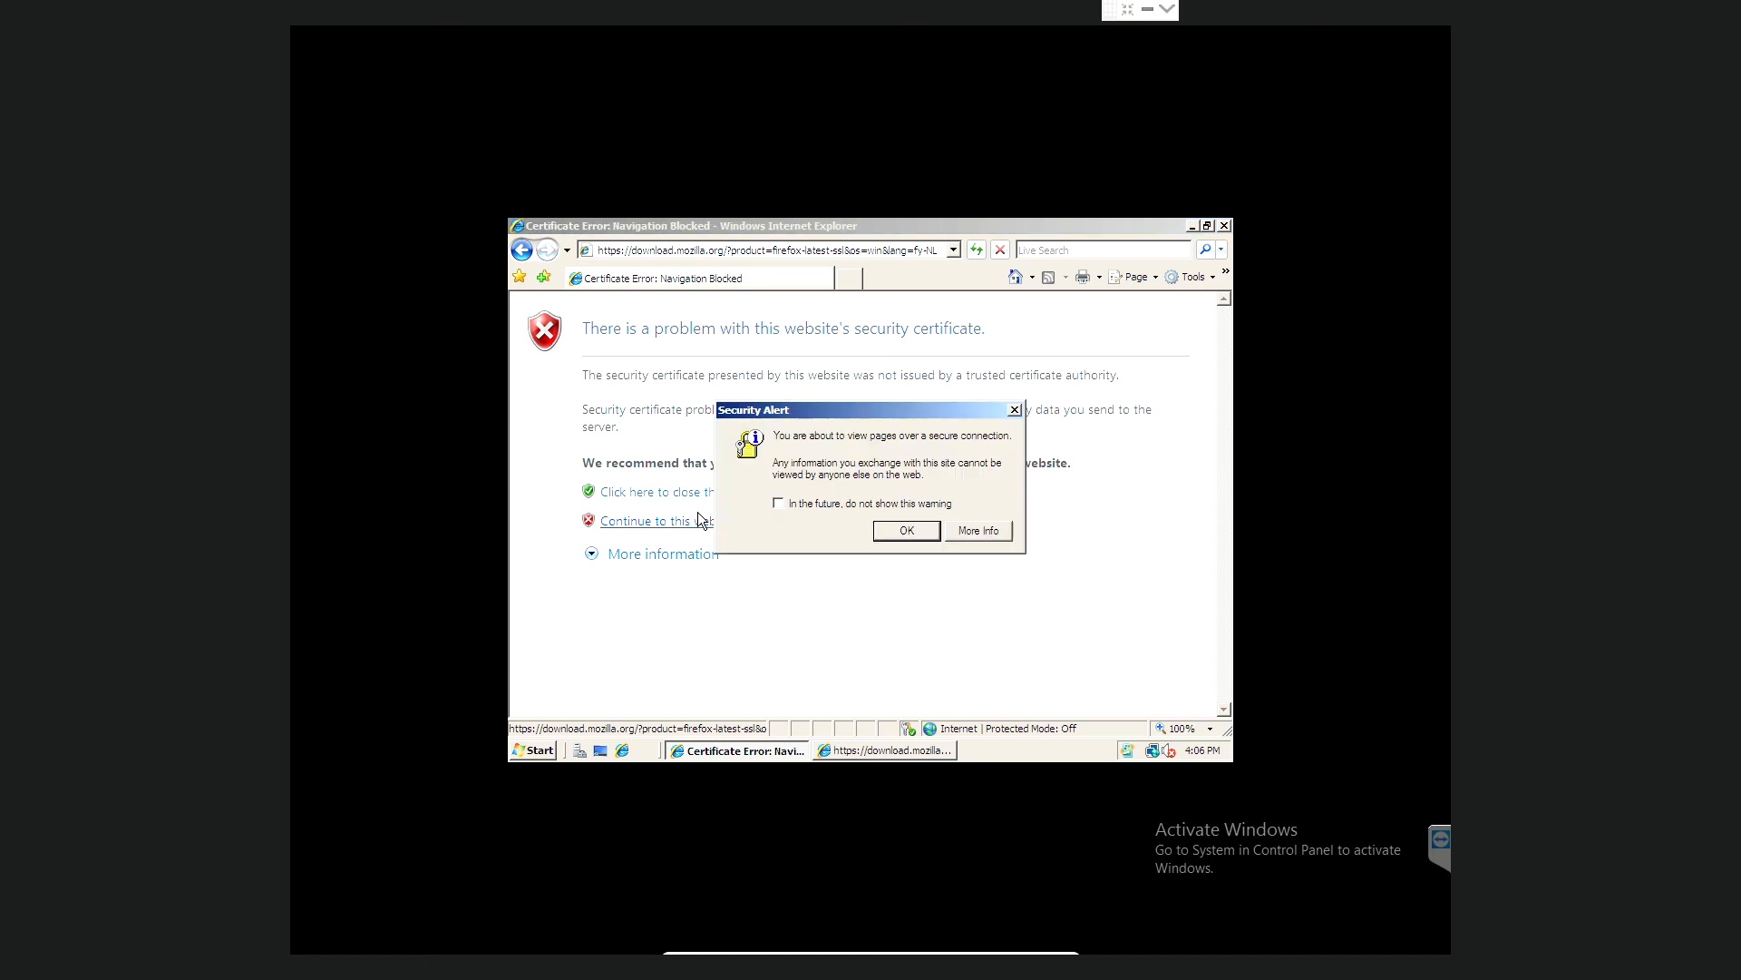
pyautogui.click(896, 534)
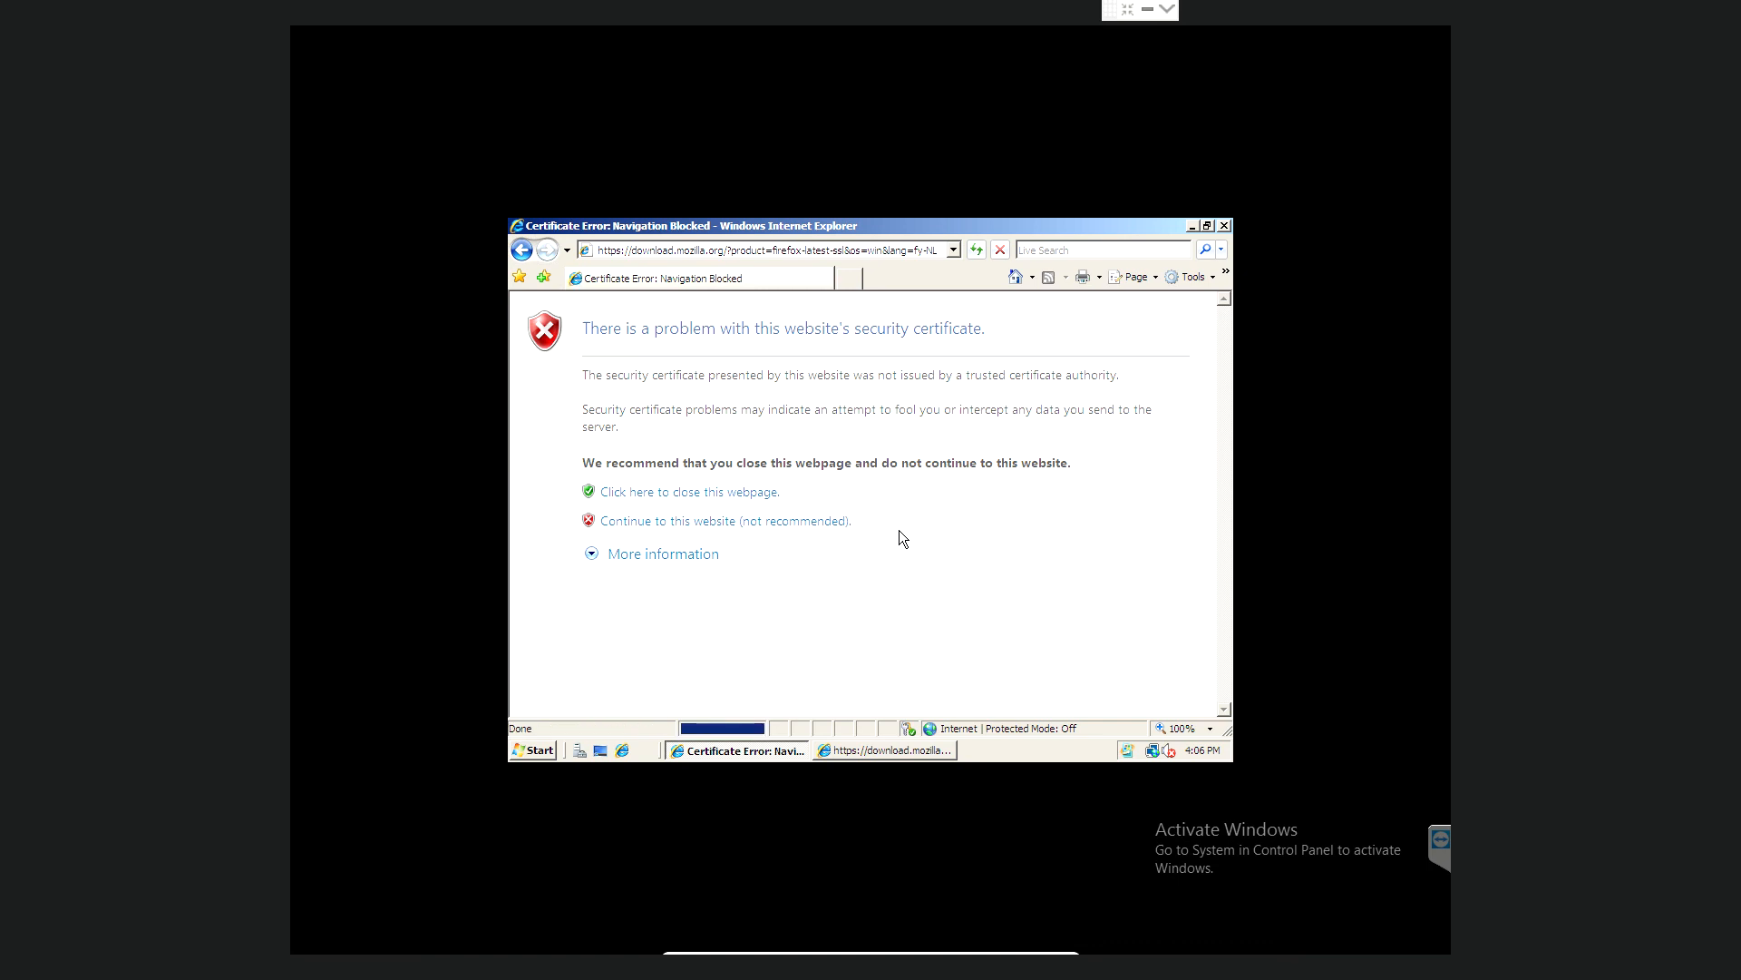
pyautogui.click(810, 520)
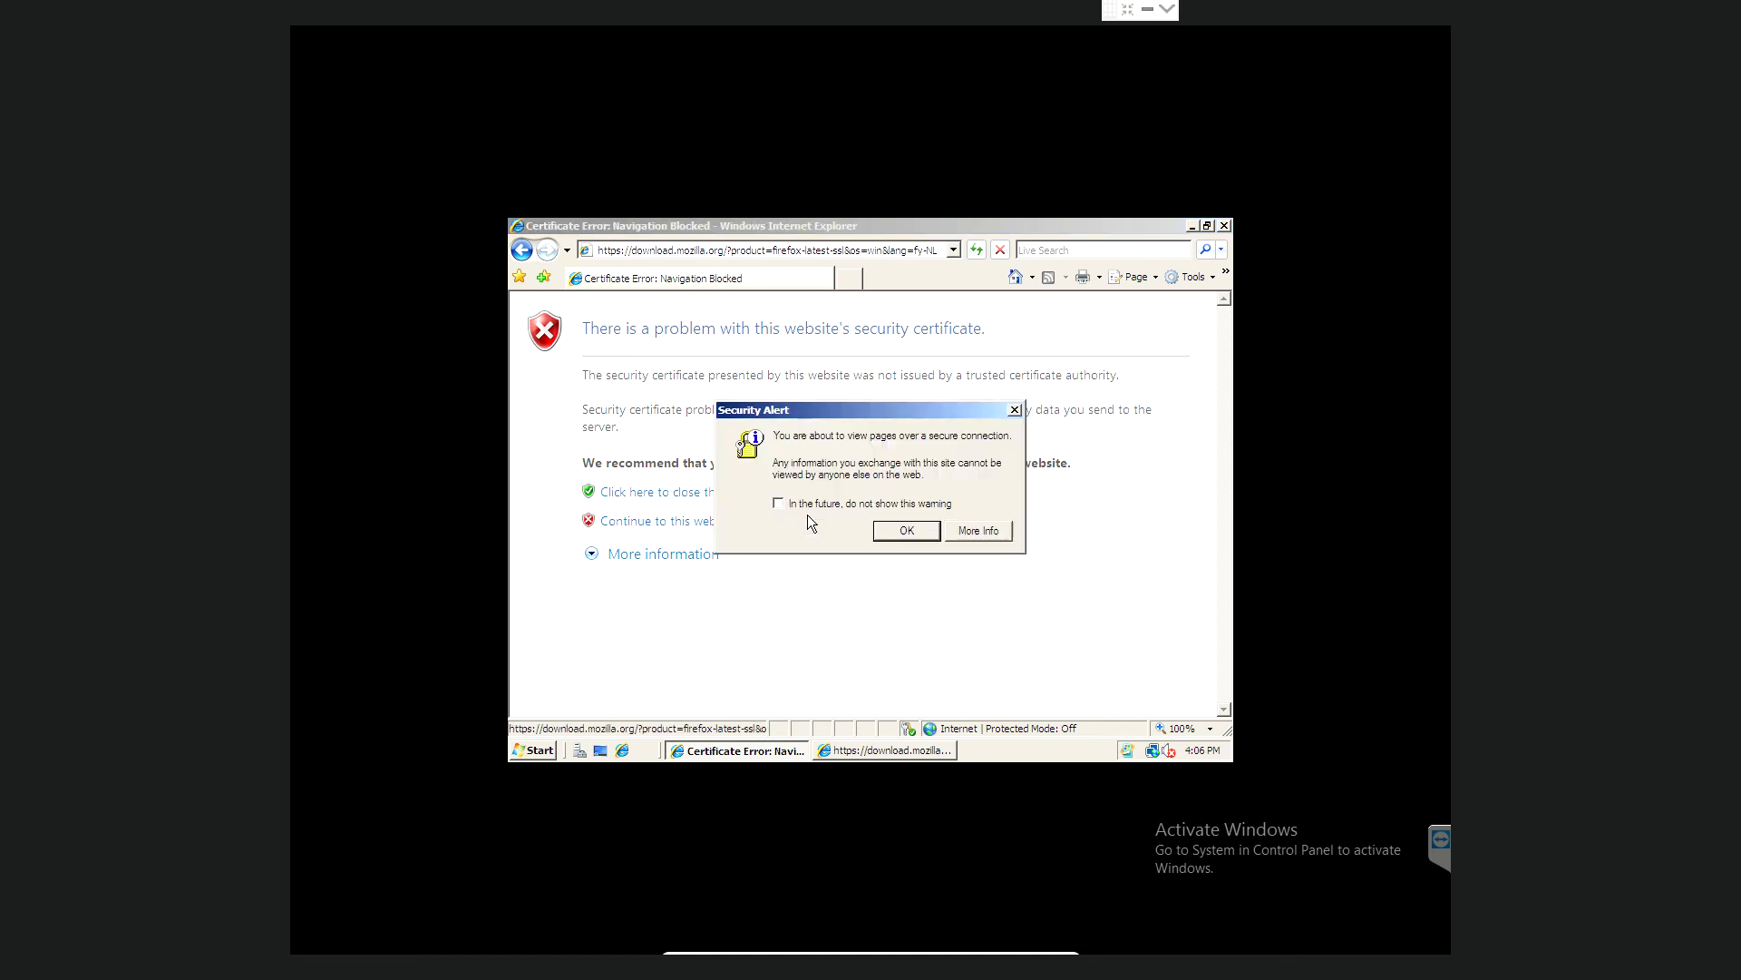
pyautogui.click(905, 531)
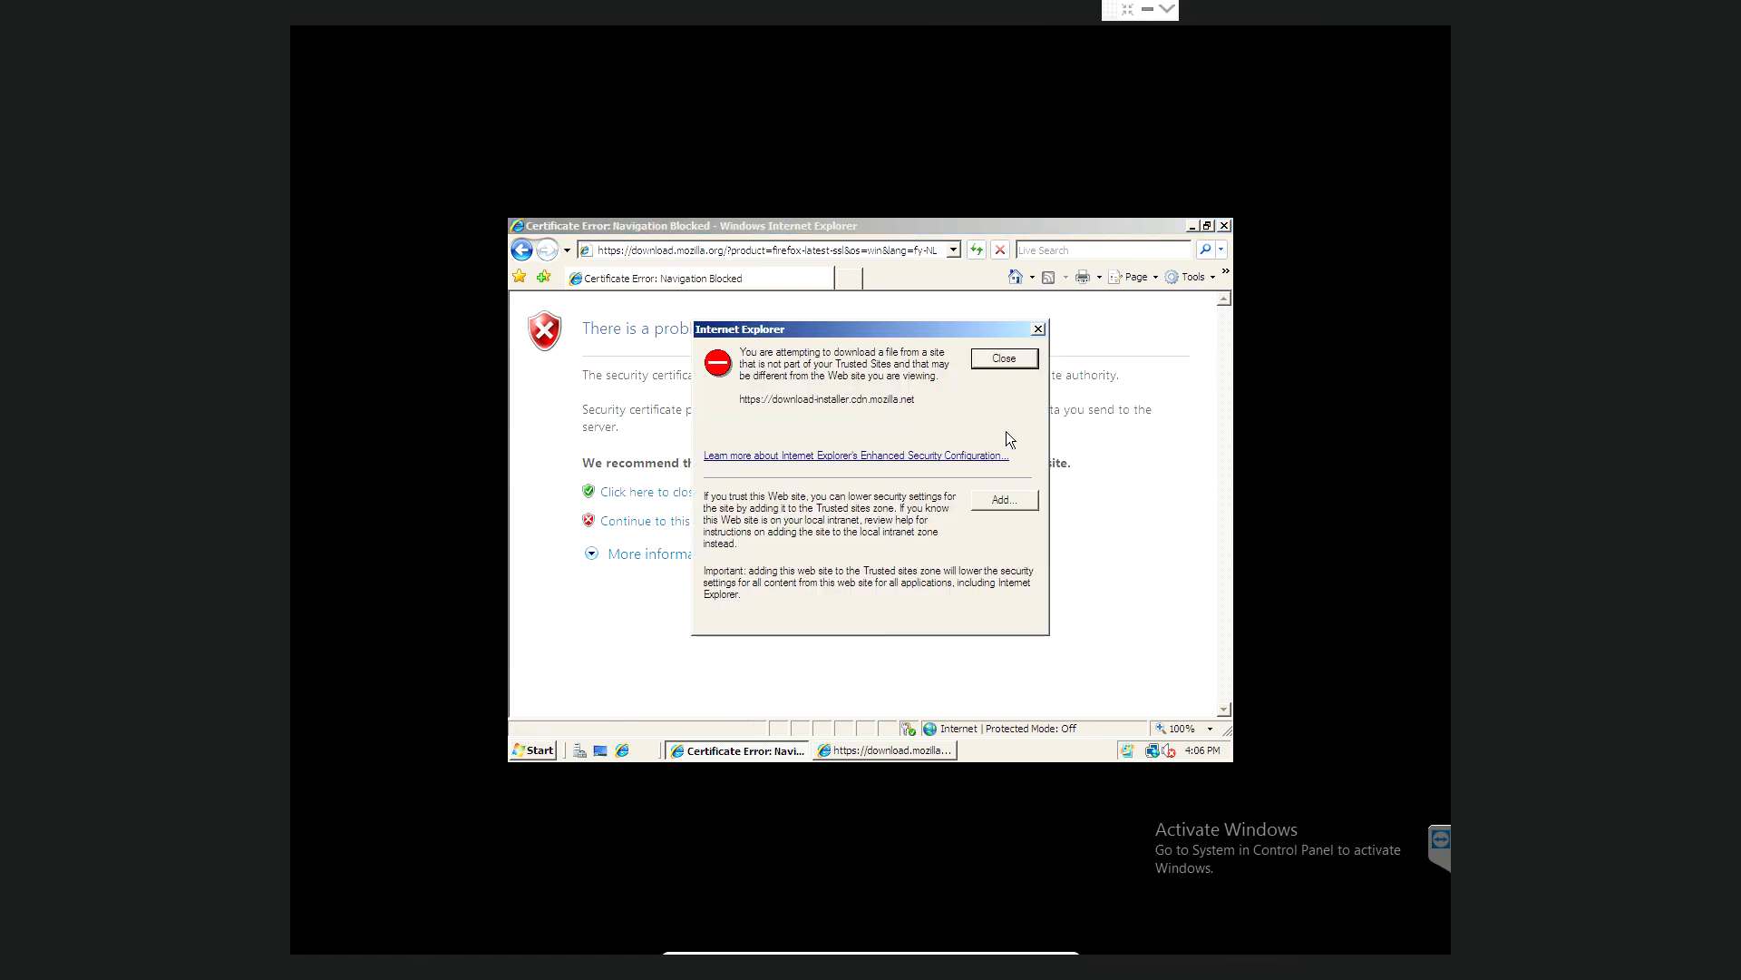
# - Add download-installer.cdn.mozilla.net to Trusted sites and accept the certificate alert again
pyautogui.click(1008, 498)
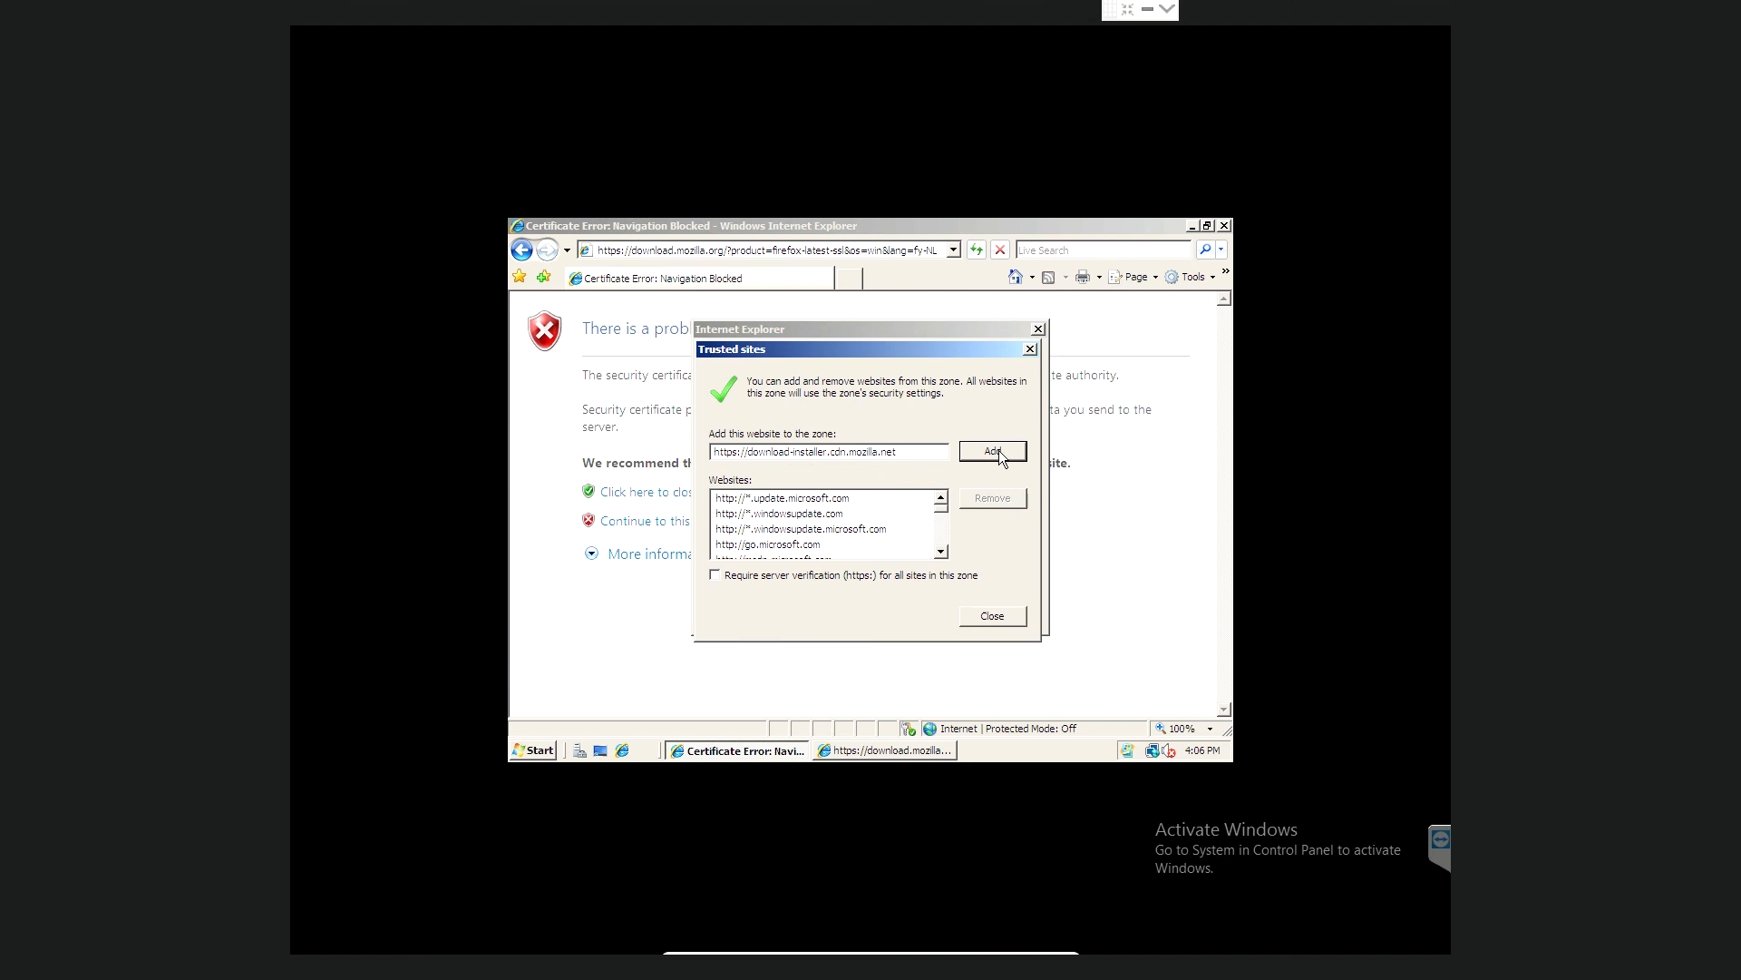
pyautogui.click(999, 455)
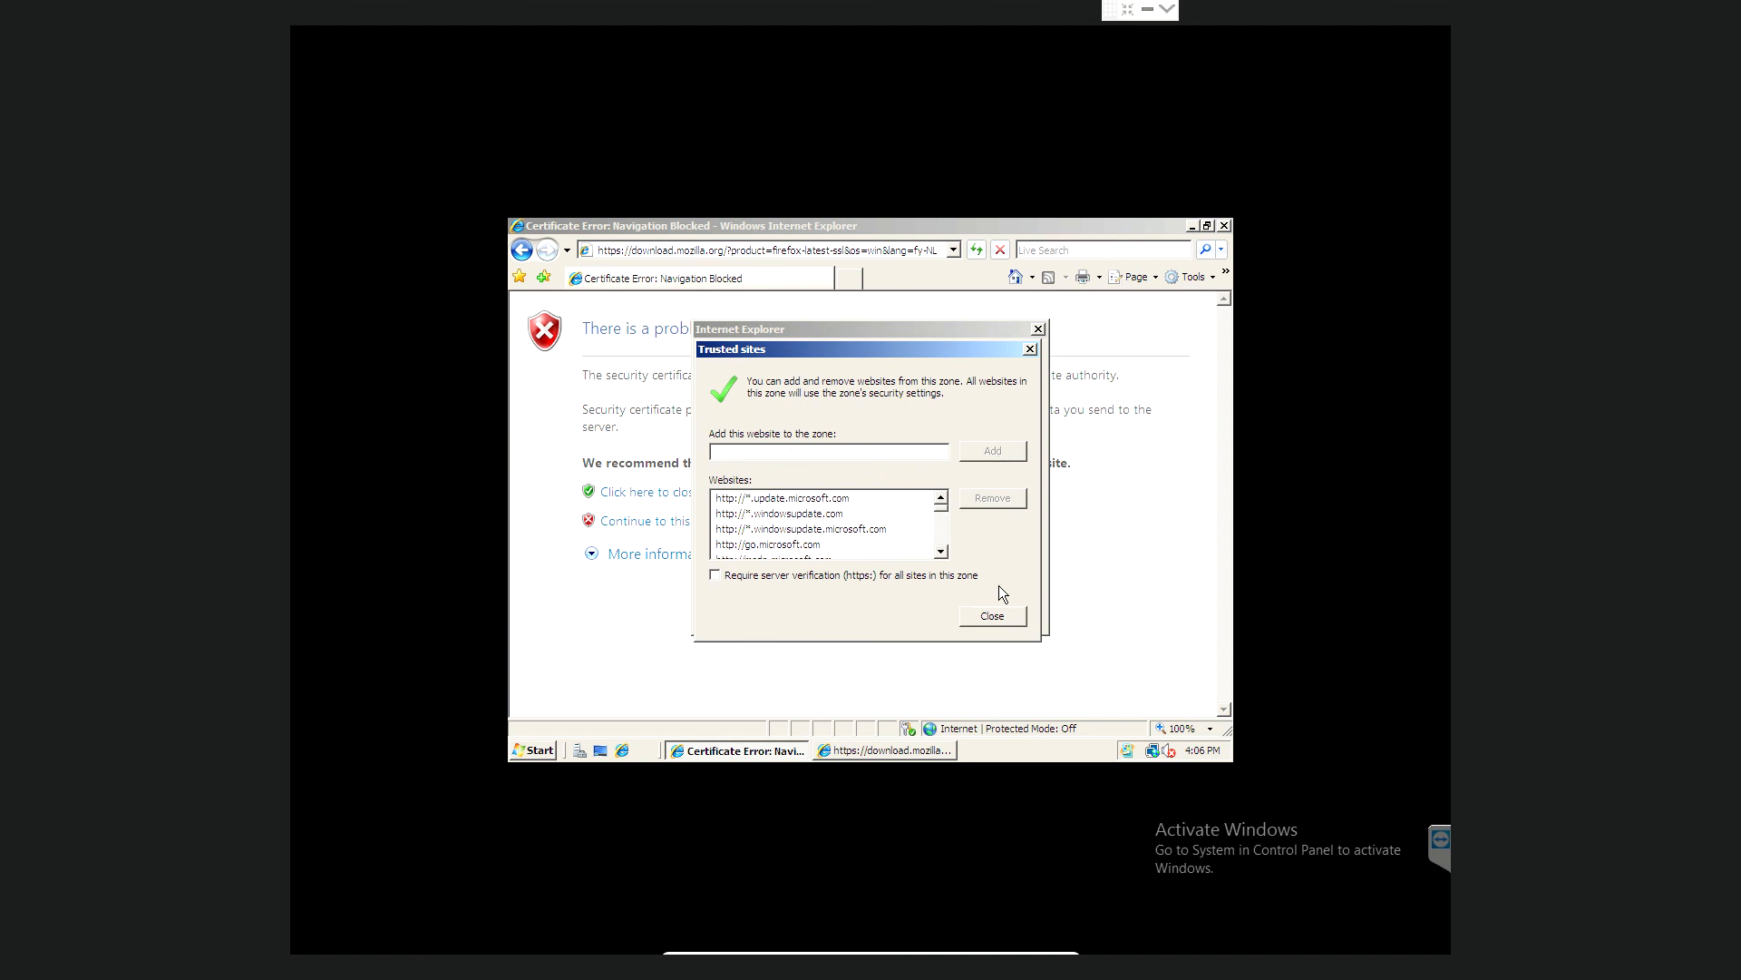
pyautogui.click(999, 616)
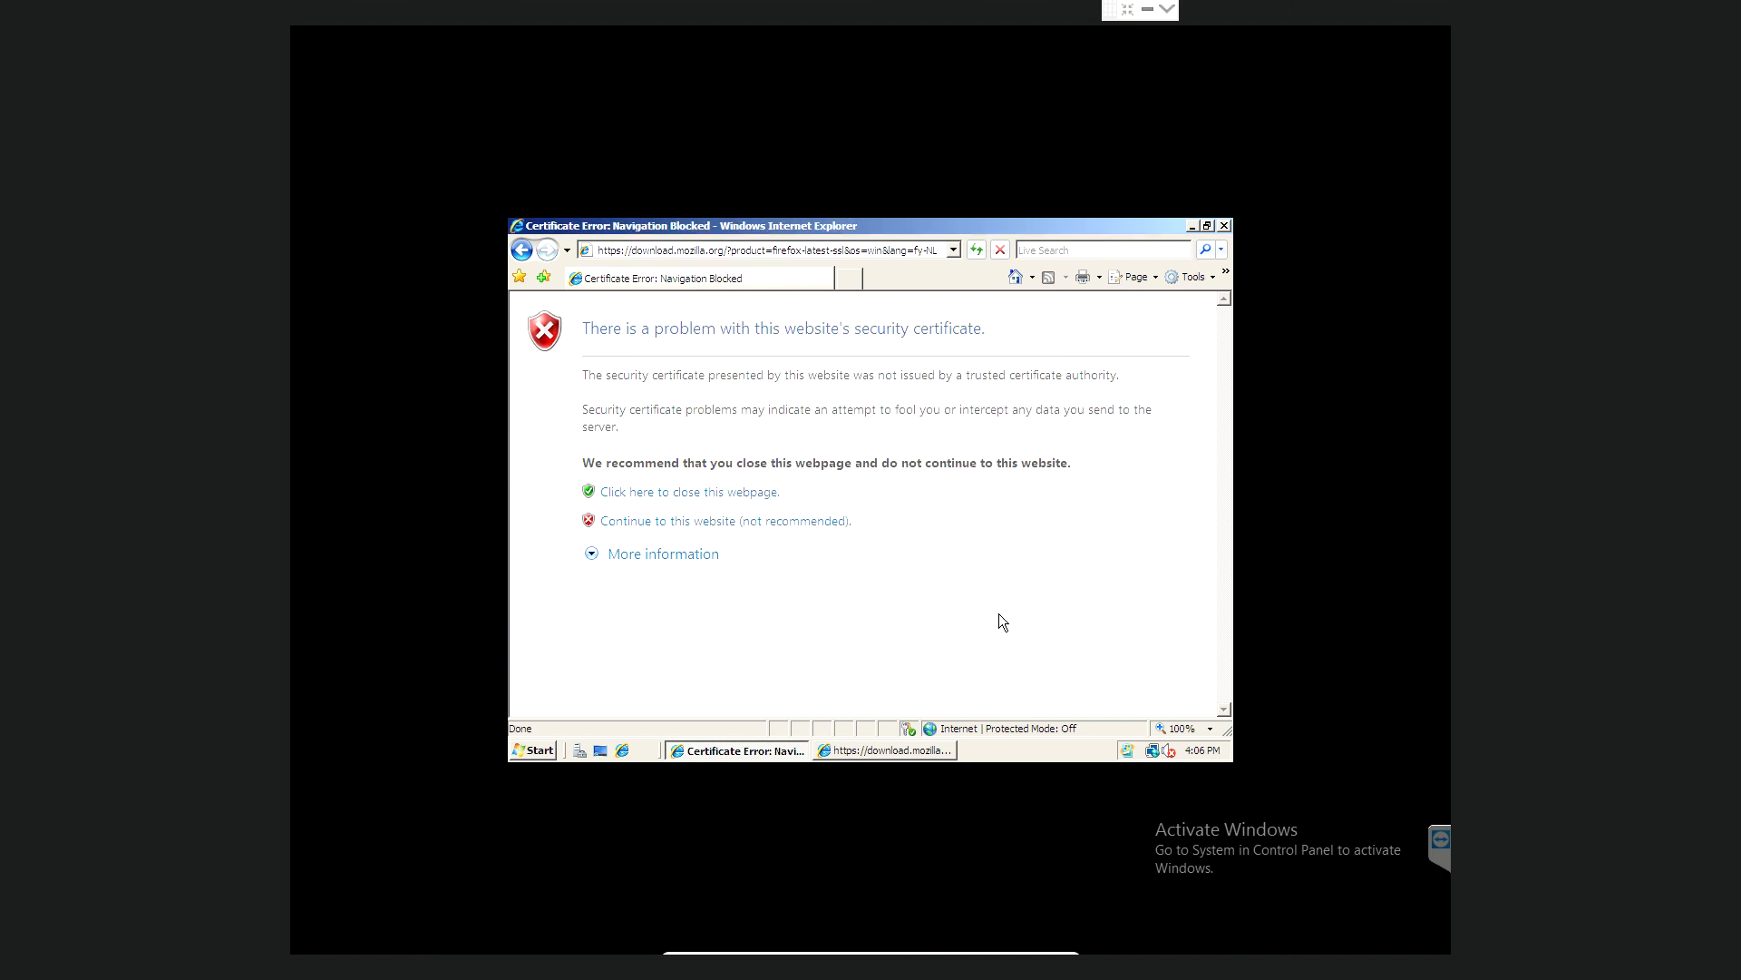
pyautogui.click(815, 523)
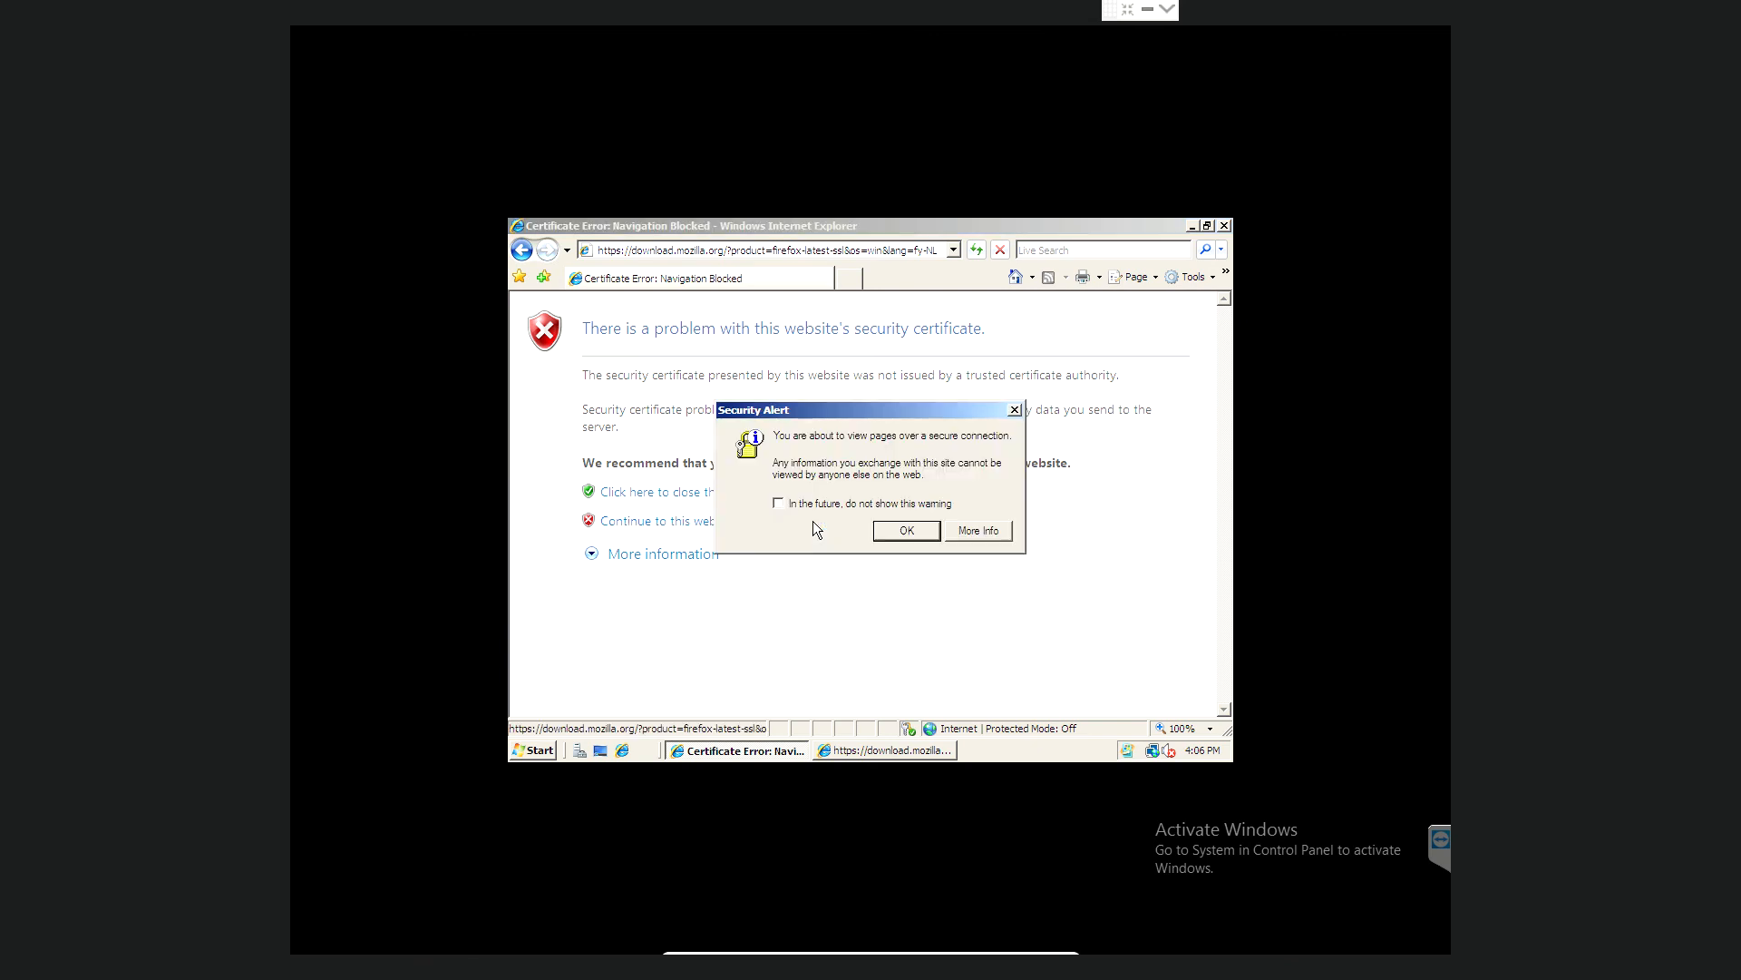
pyautogui.click(907, 530)
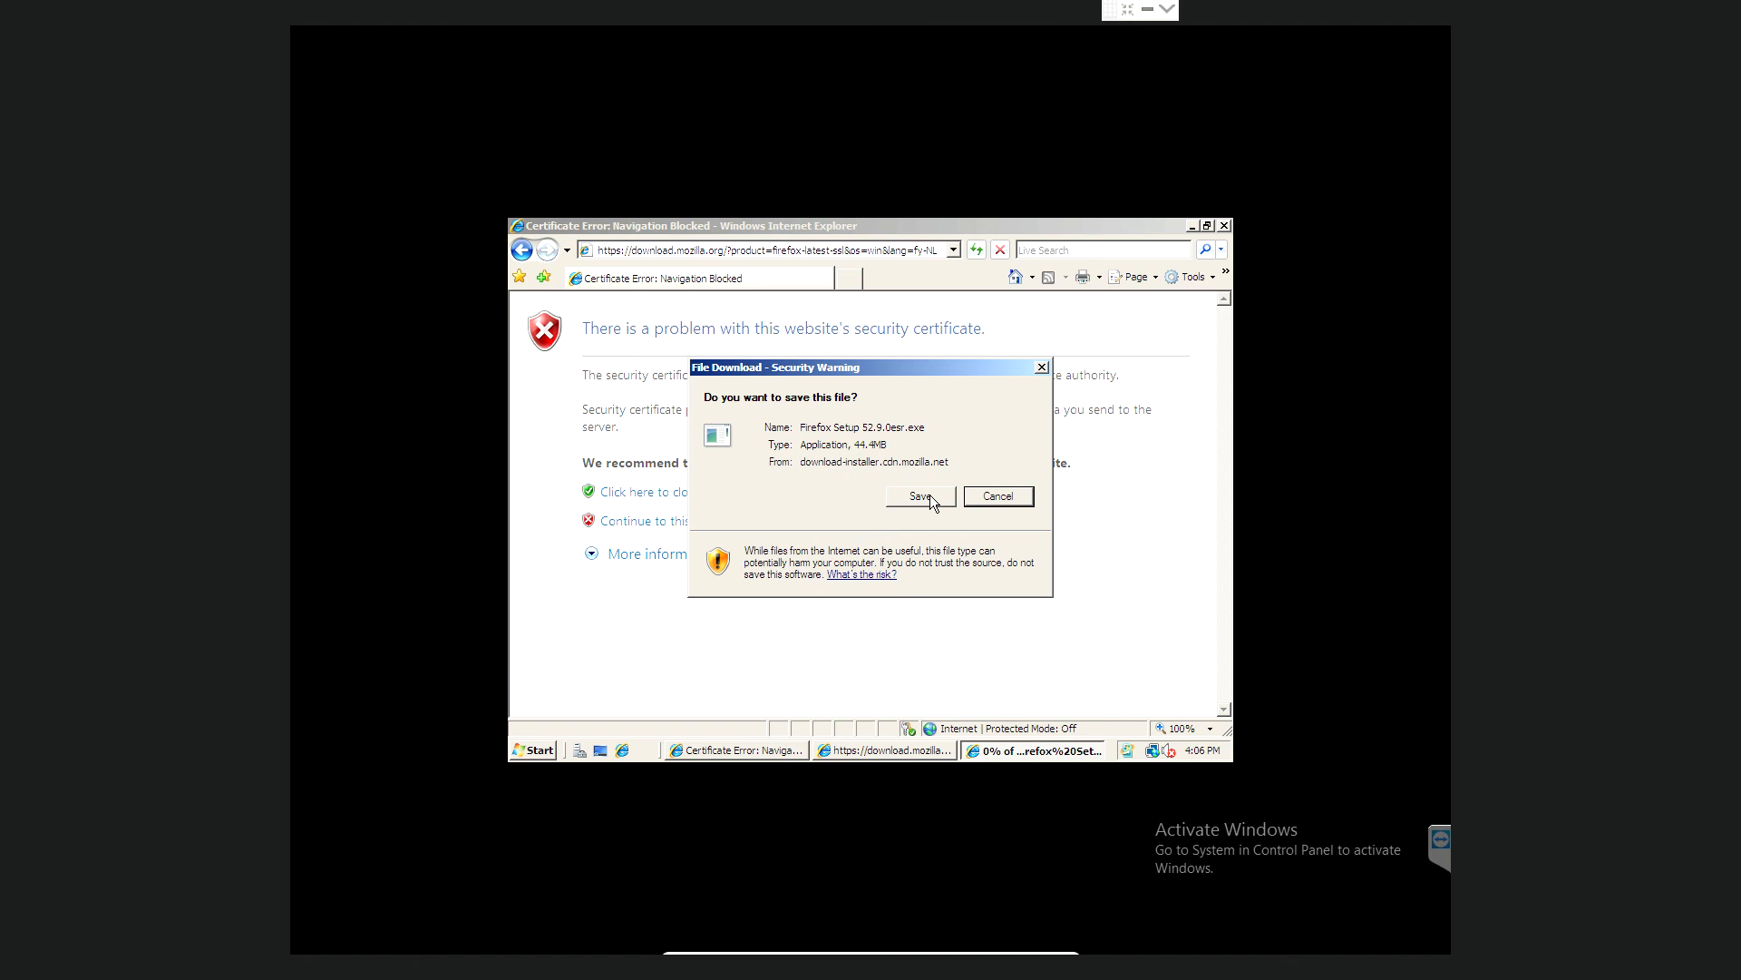
# - Save Firefox Setup 52.9.0esr.exe to Downloads and run it despite the security warning
pyautogui.click(928, 497)
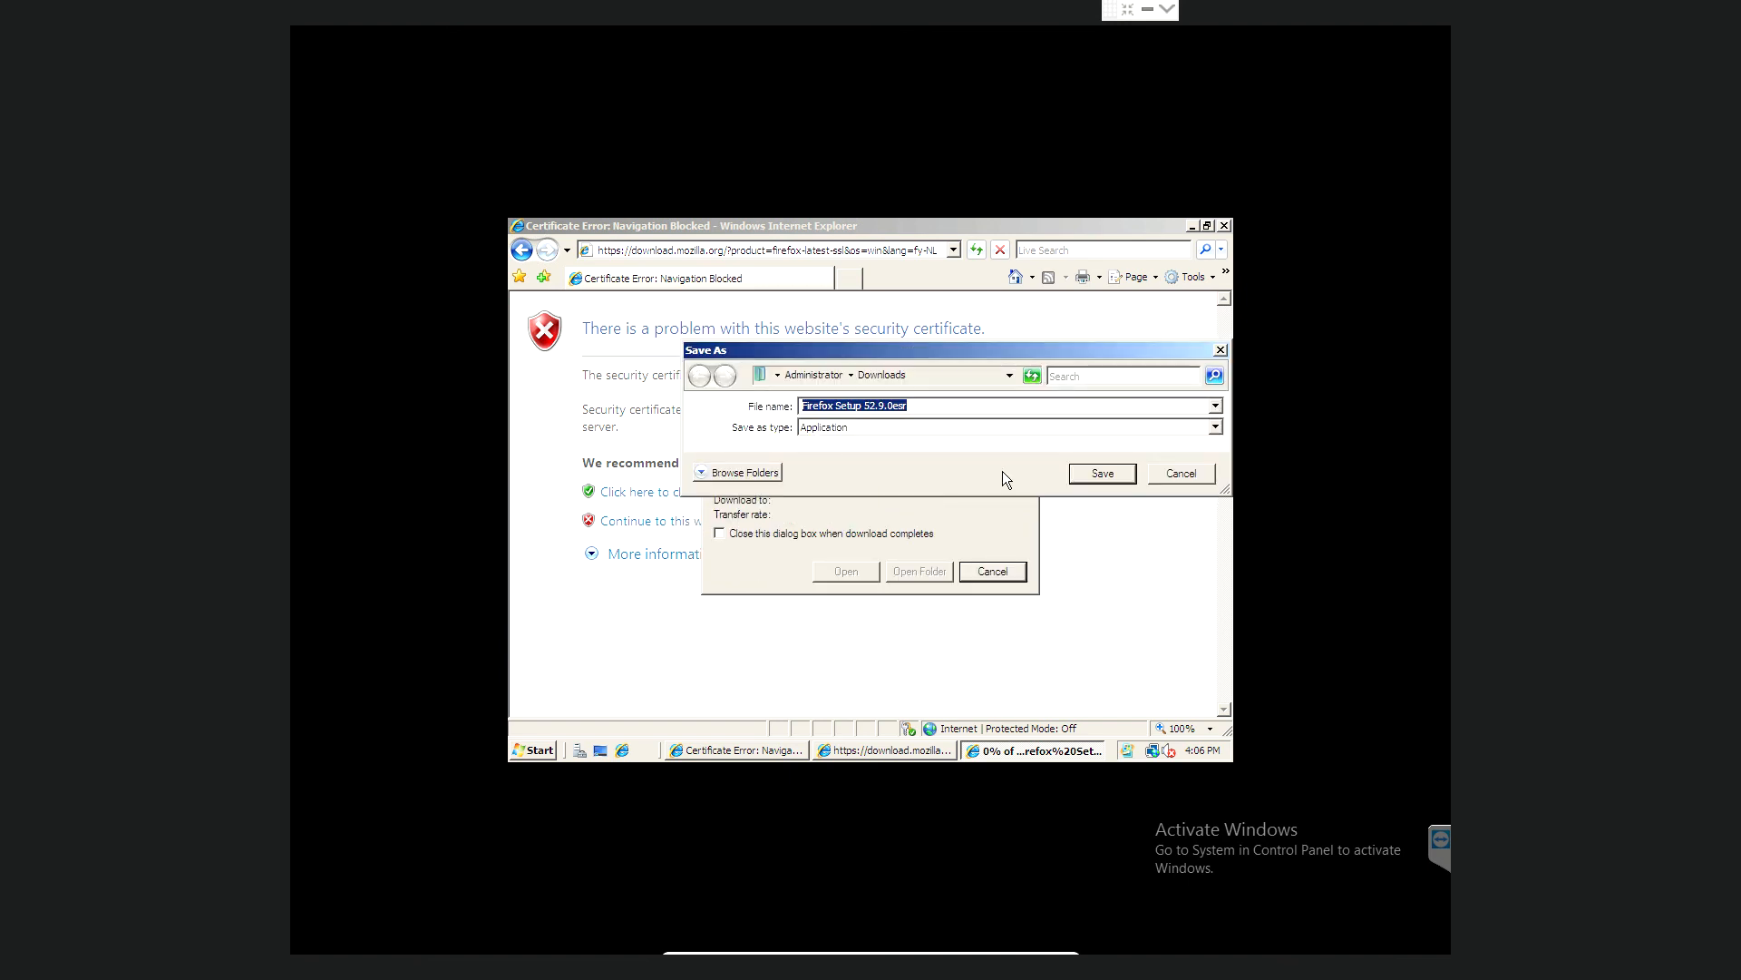
pyautogui.click(1102, 473)
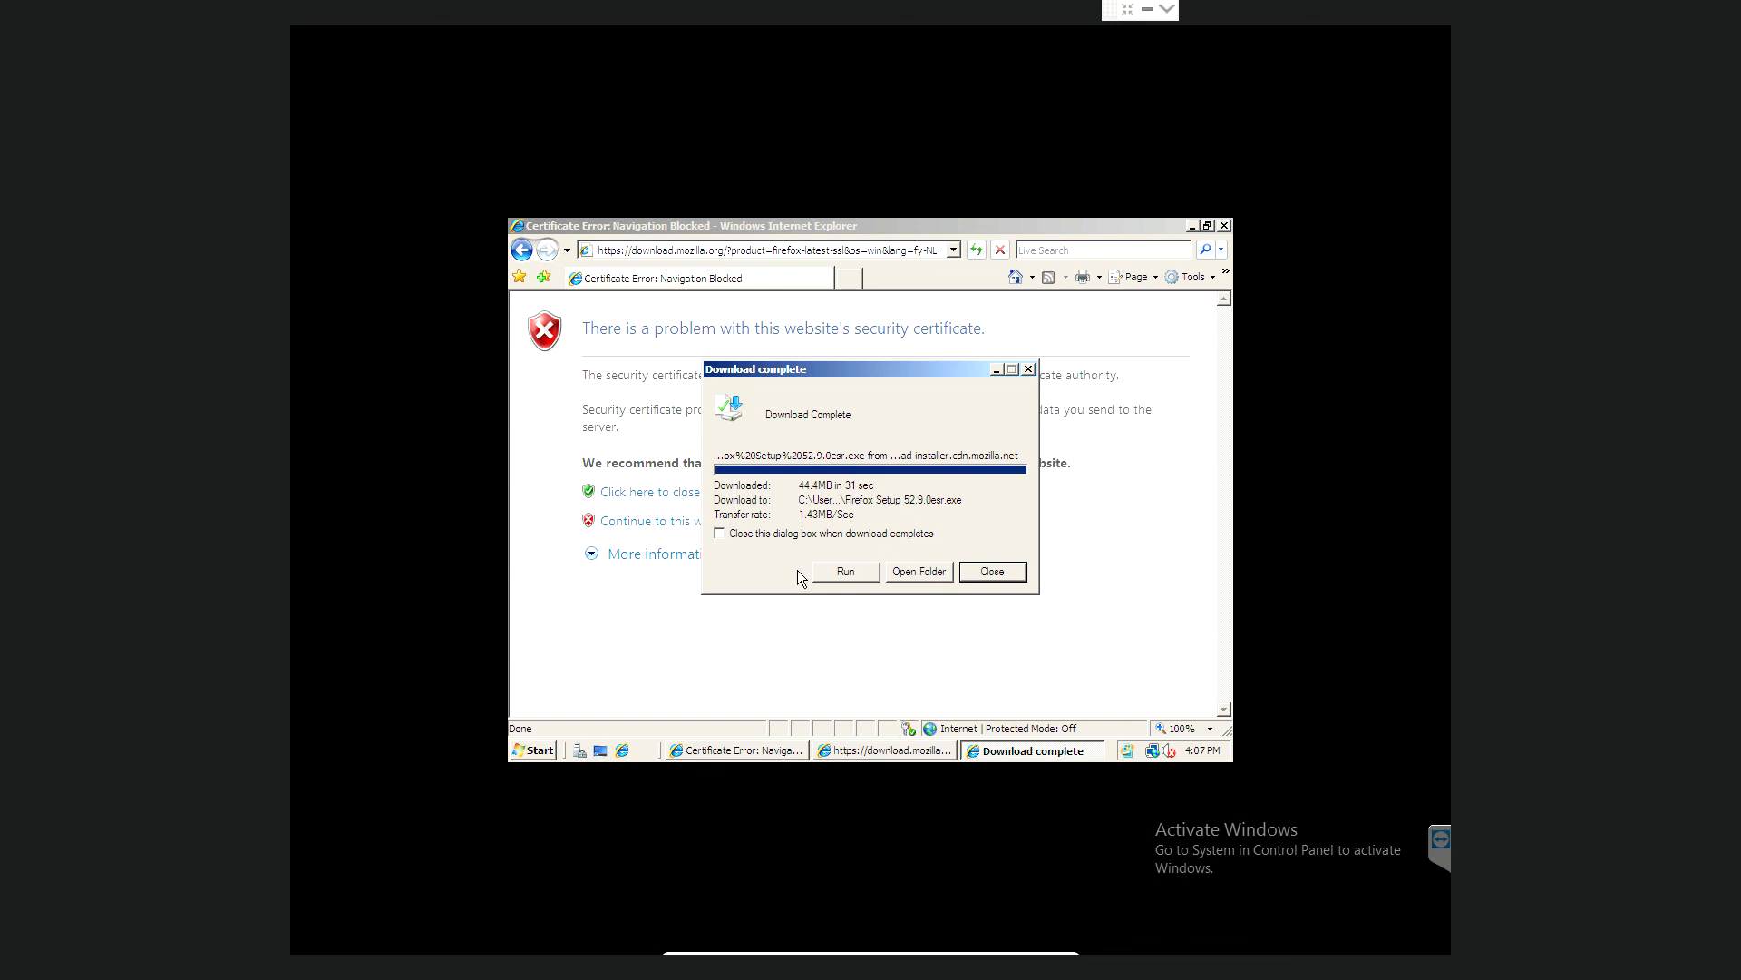
pyautogui.click(834, 569)
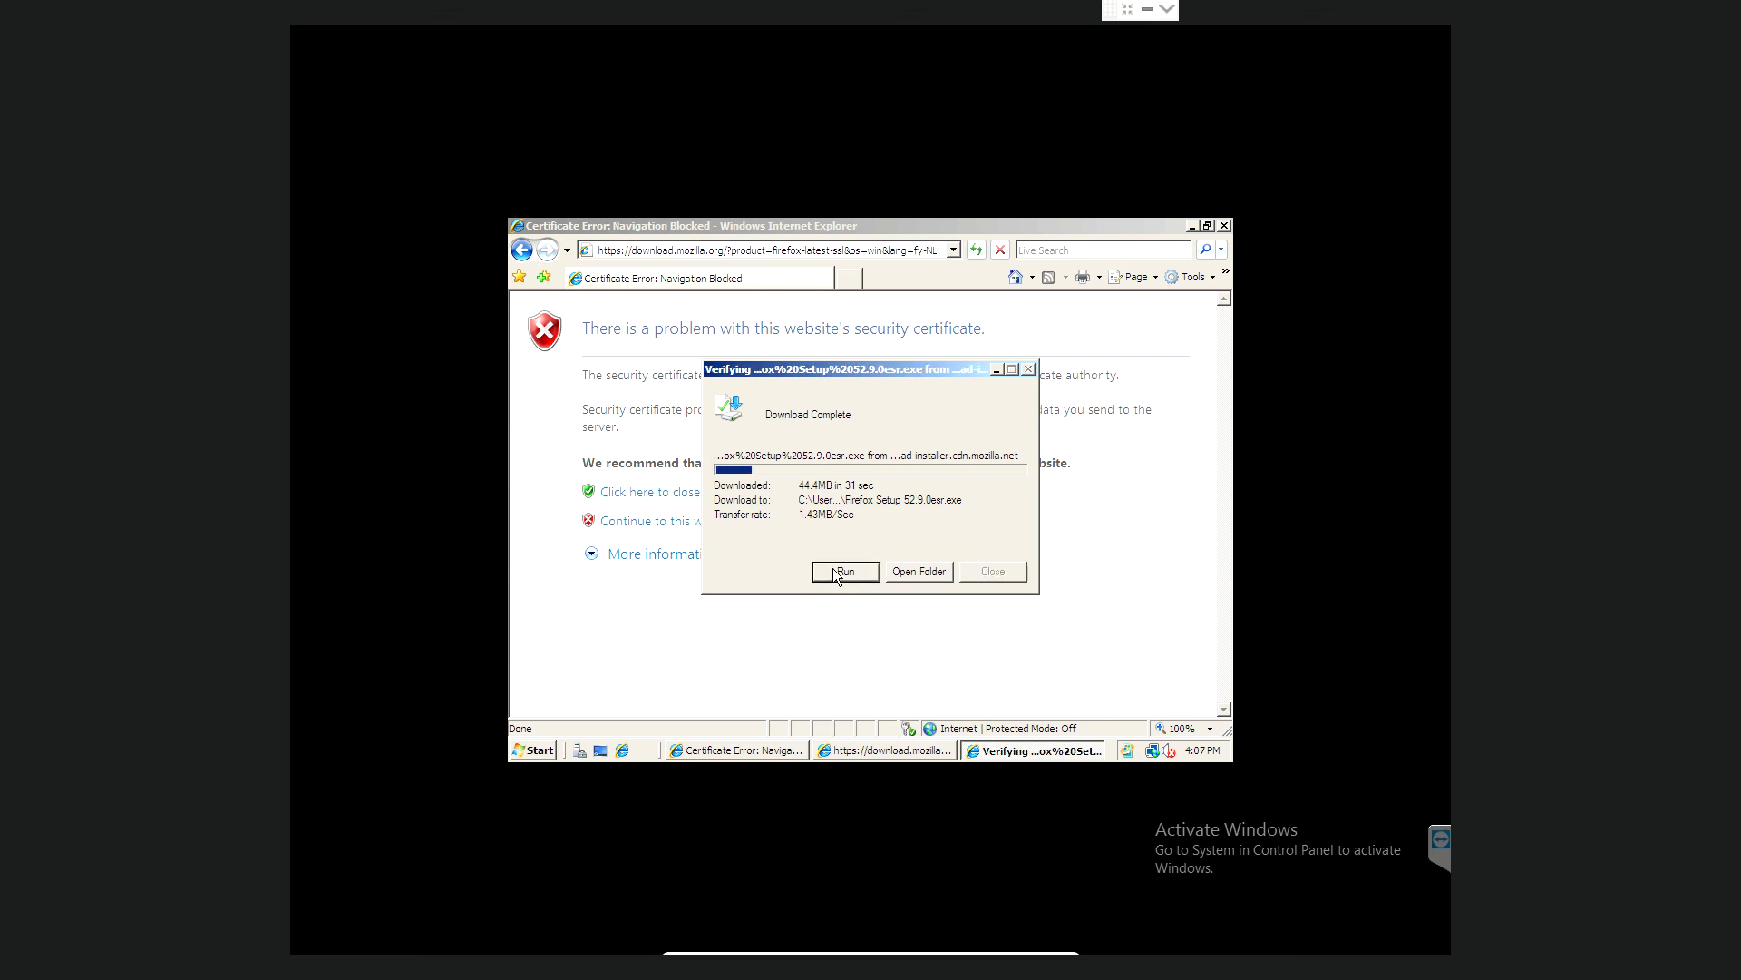
pyautogui.click(903, 465)
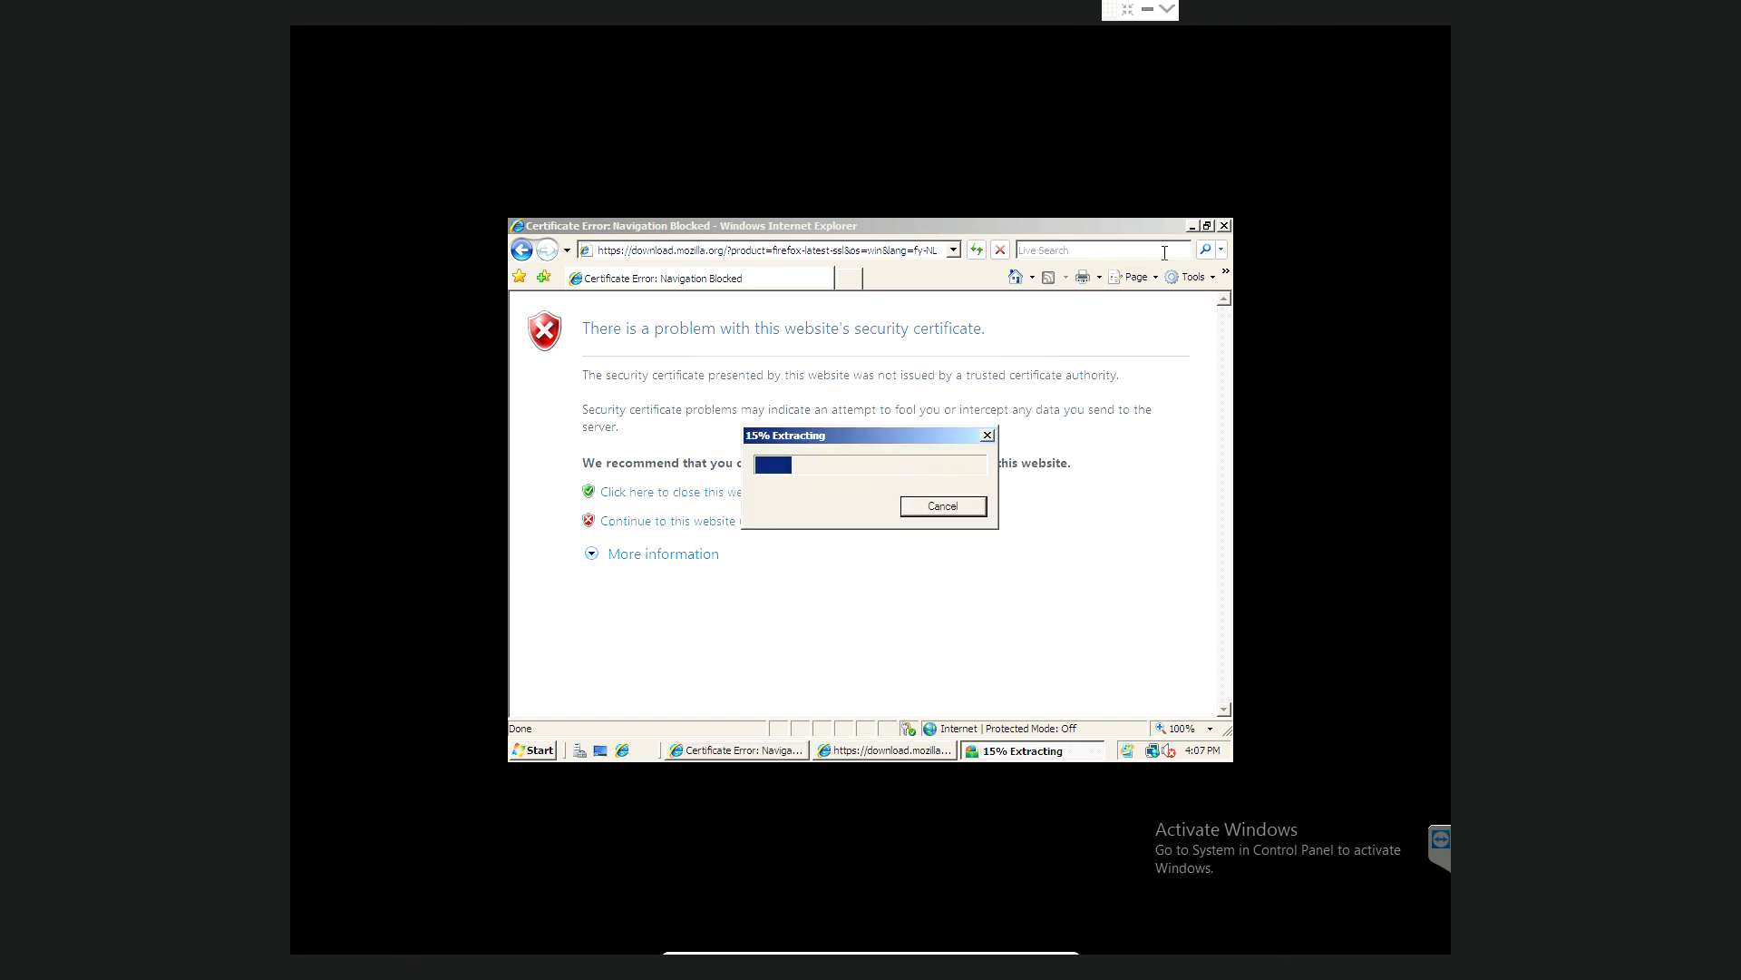
# - Close both Internet Explorer windows
pyautogui.click(1224, 225)
pyautogui.click(1224, 225)
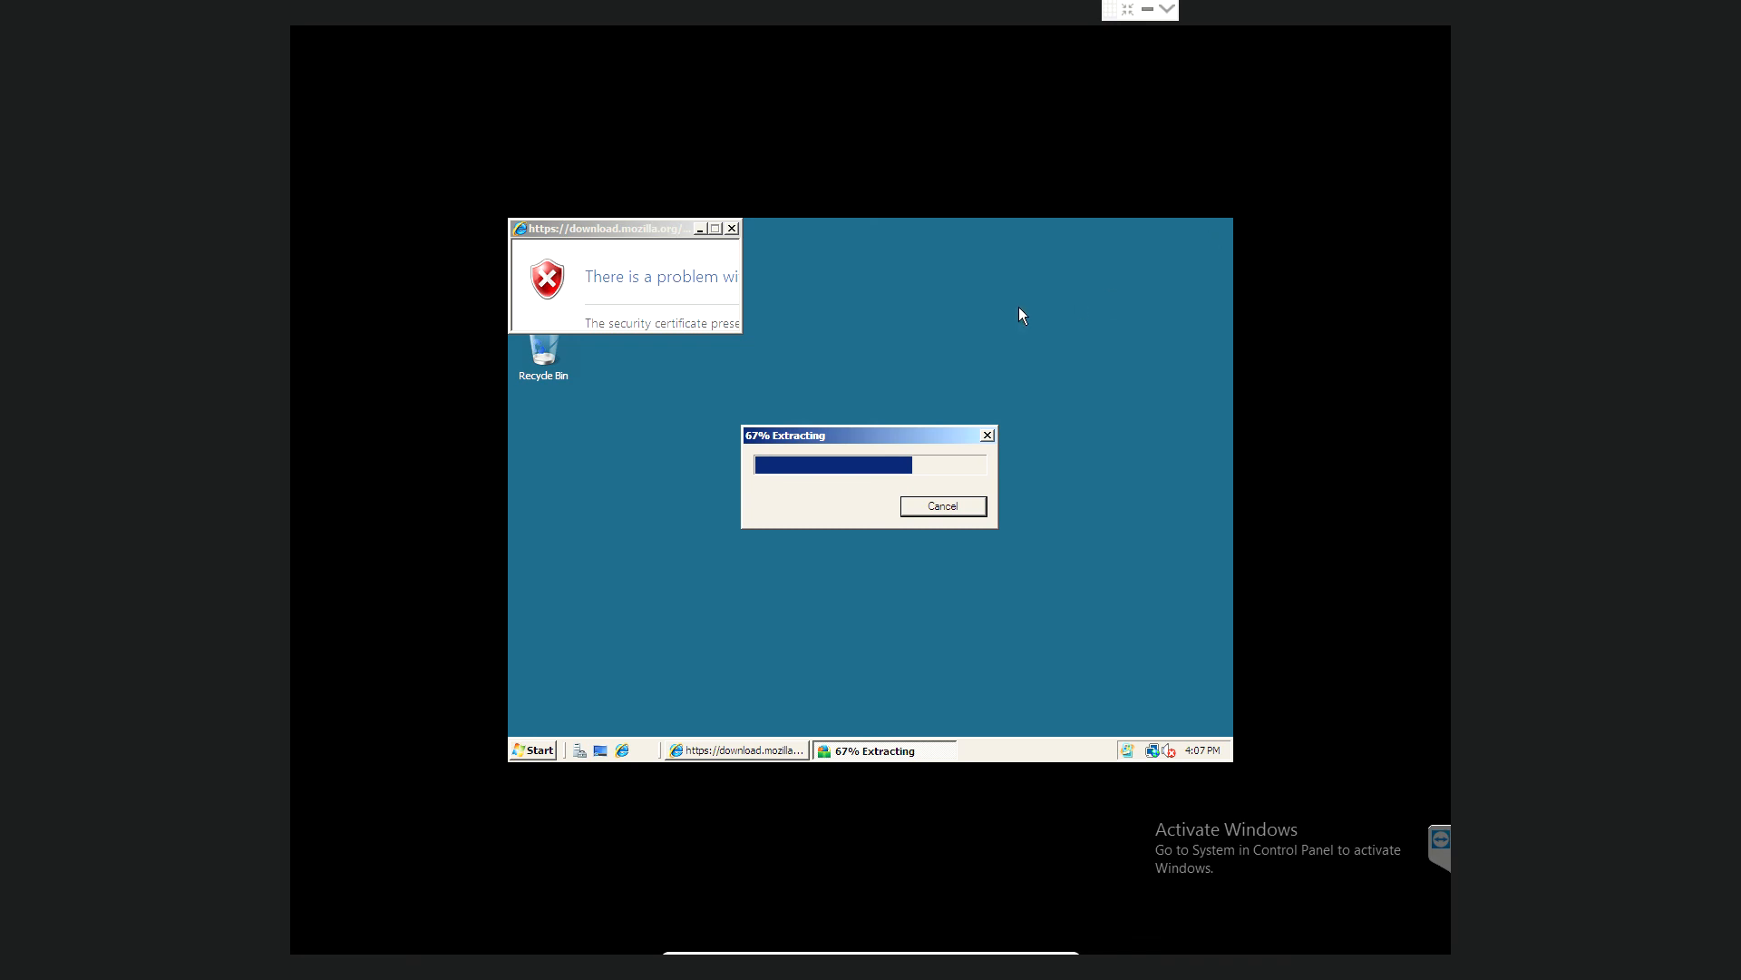
pyautogui.click(738, 229)
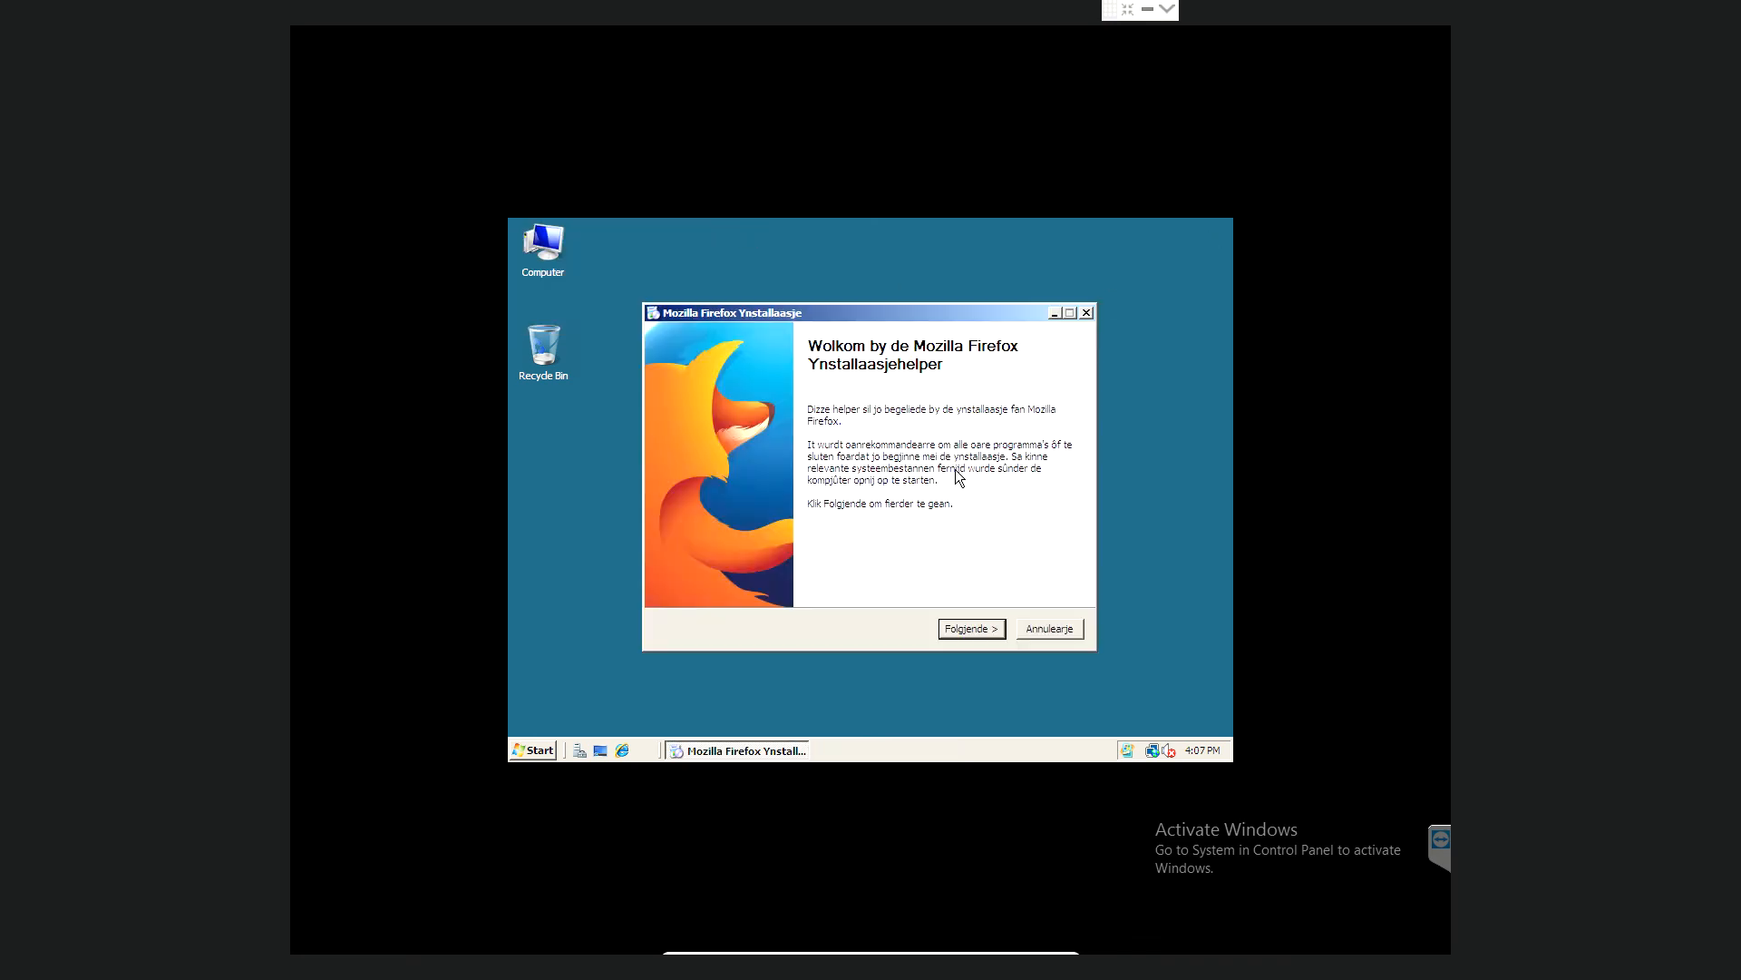
# - Install Firefox with the standard setup type and finish, launching it
pyautogui.click(982, 628)
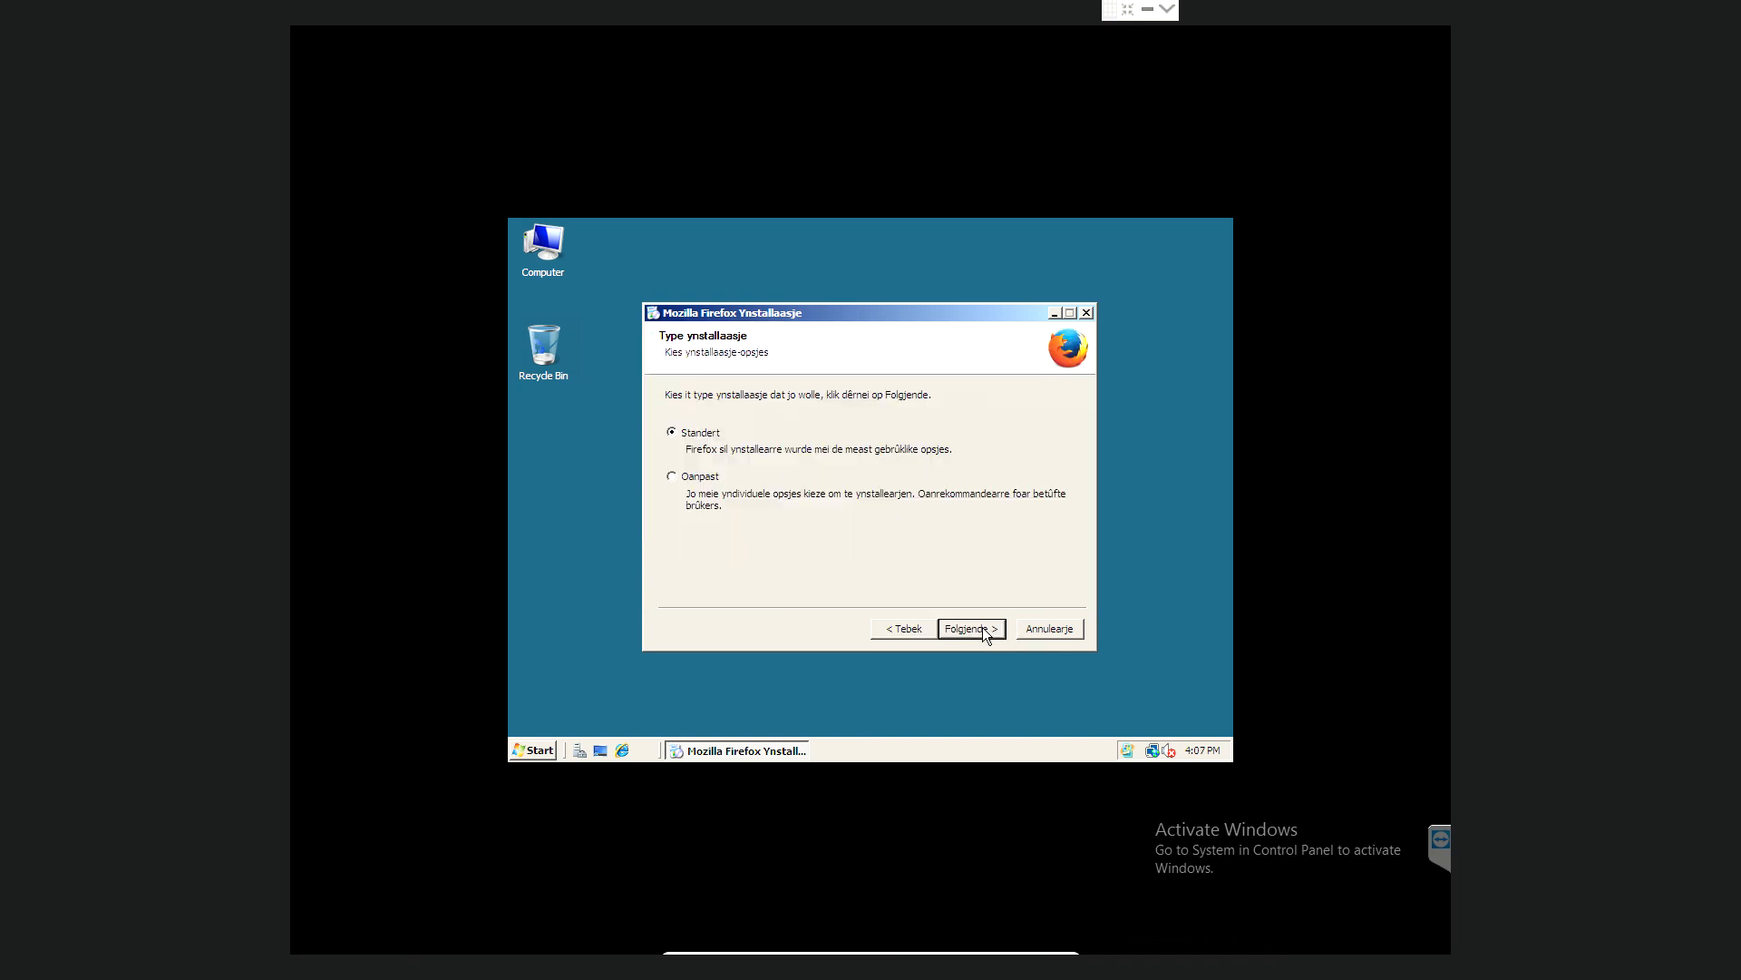
pyautogui.click(983, 628)
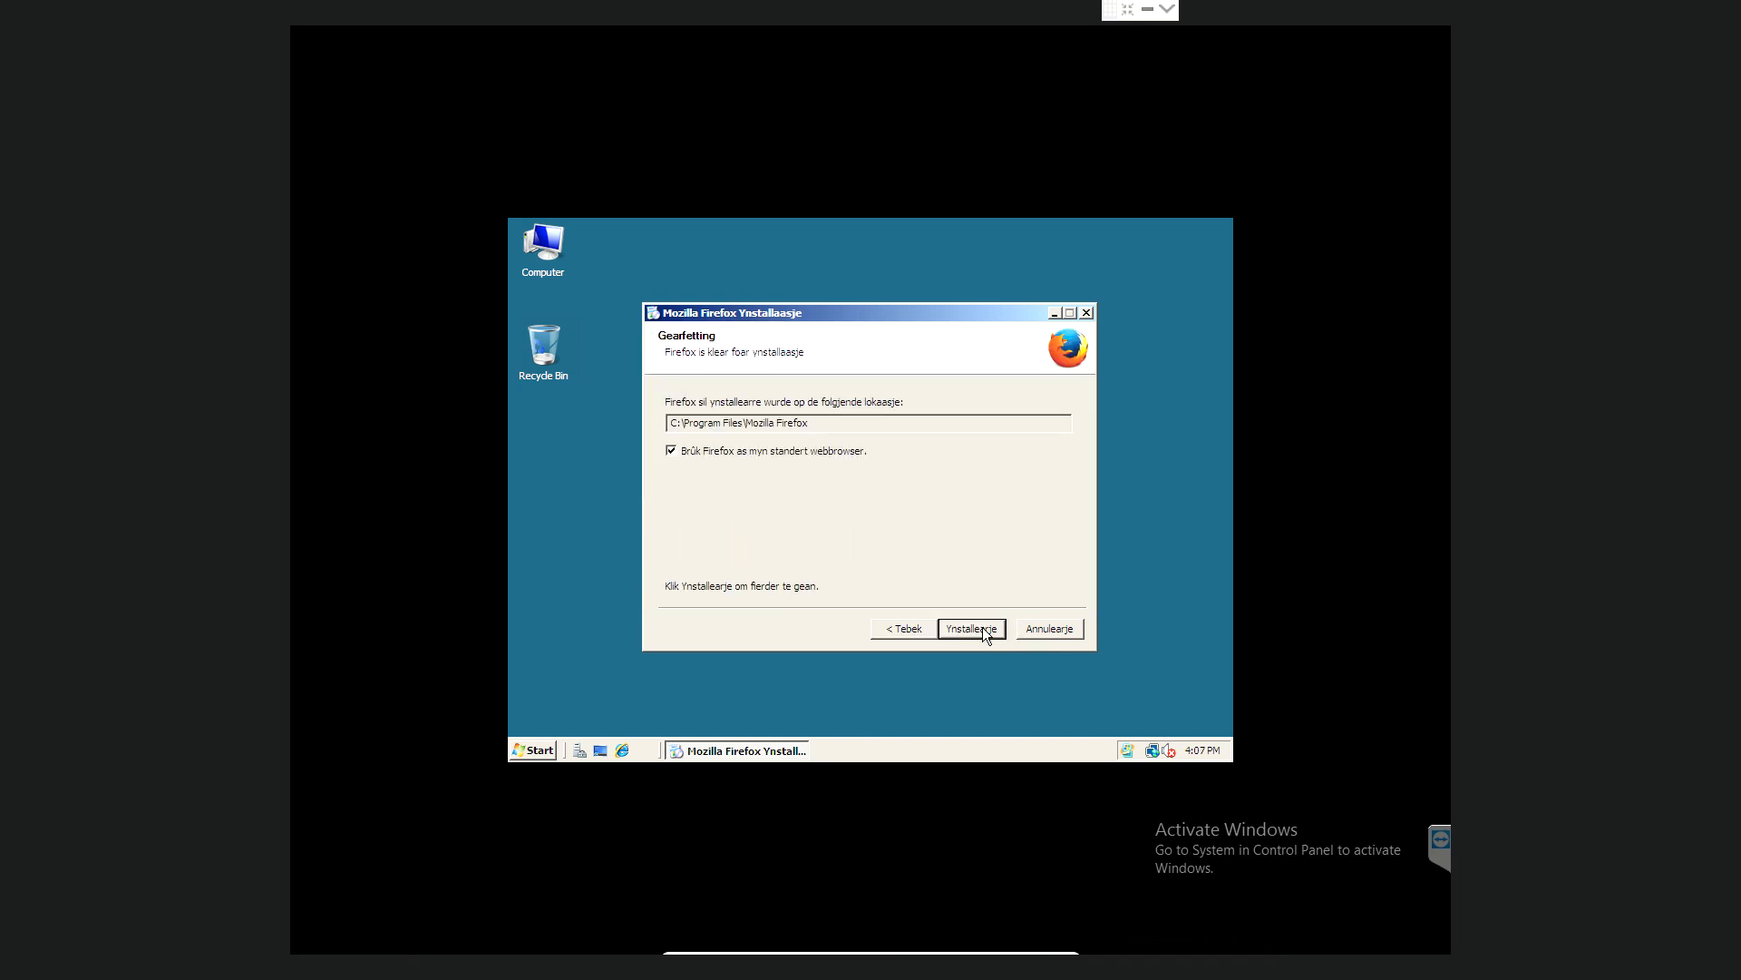
pyautogui.click(982, 628)
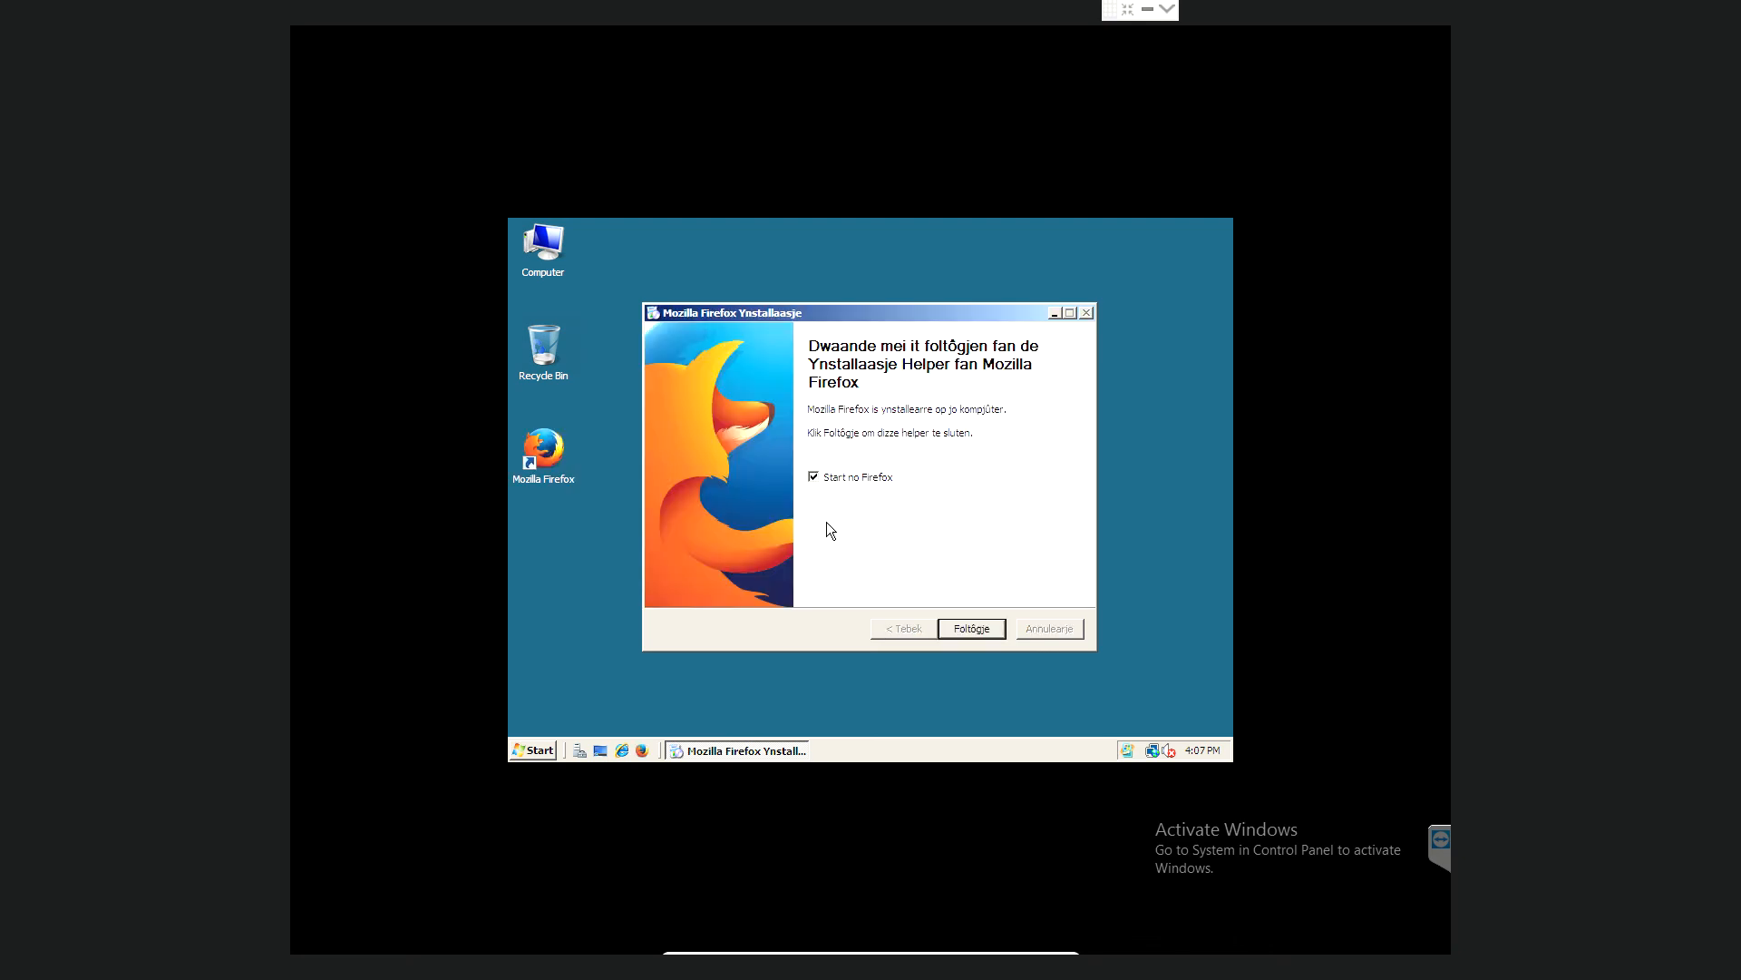
pyautogui.click(971, 628)
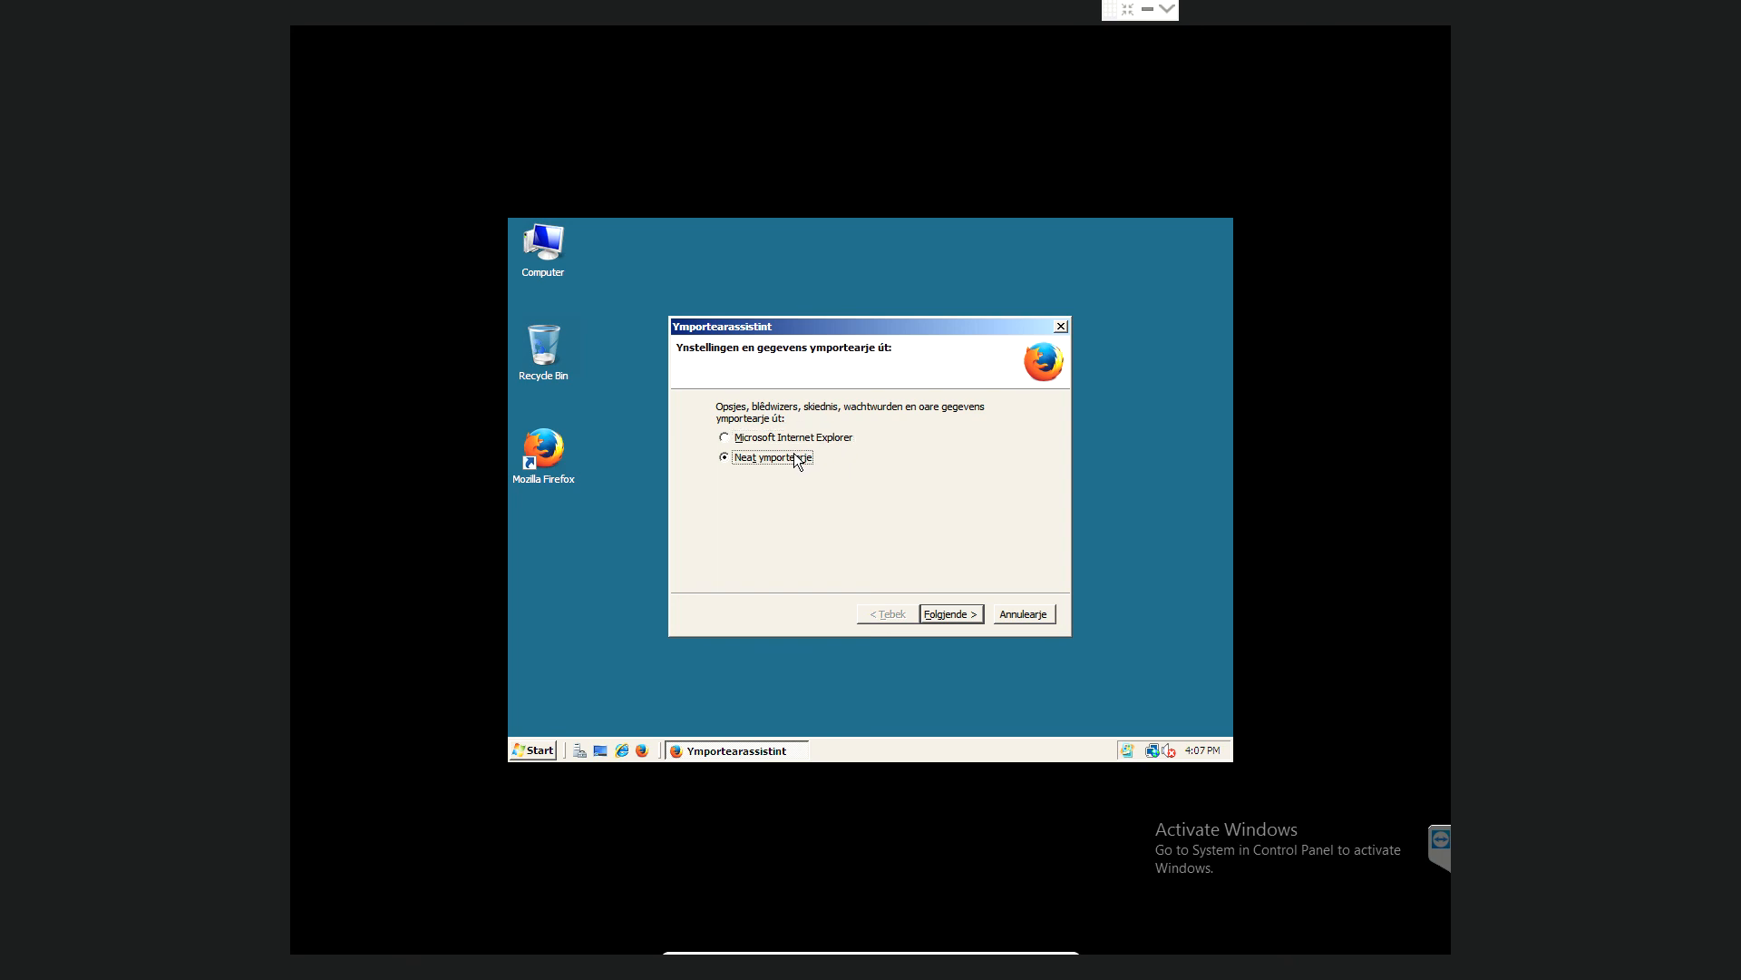
# - Skip importing browser data with 'Neat ymportearje' and close the 'Wolkom by Firefox' tab
pyautogui.click(958, 621)
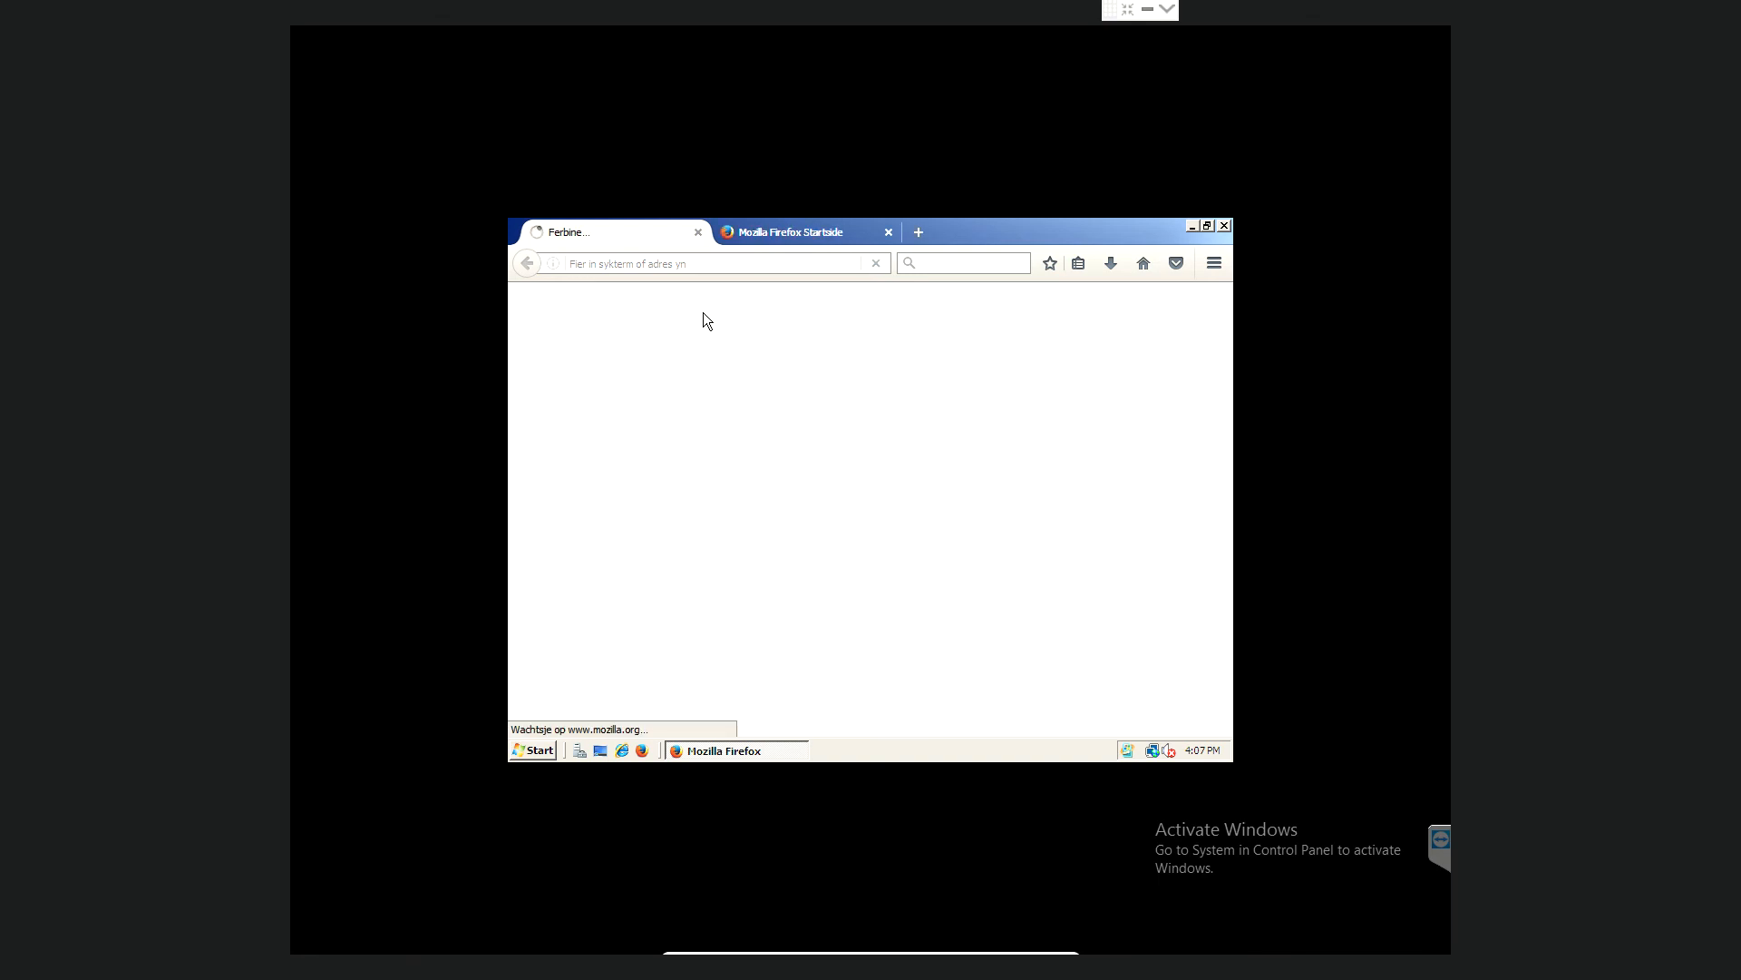
pyautogui.click(700, 233)
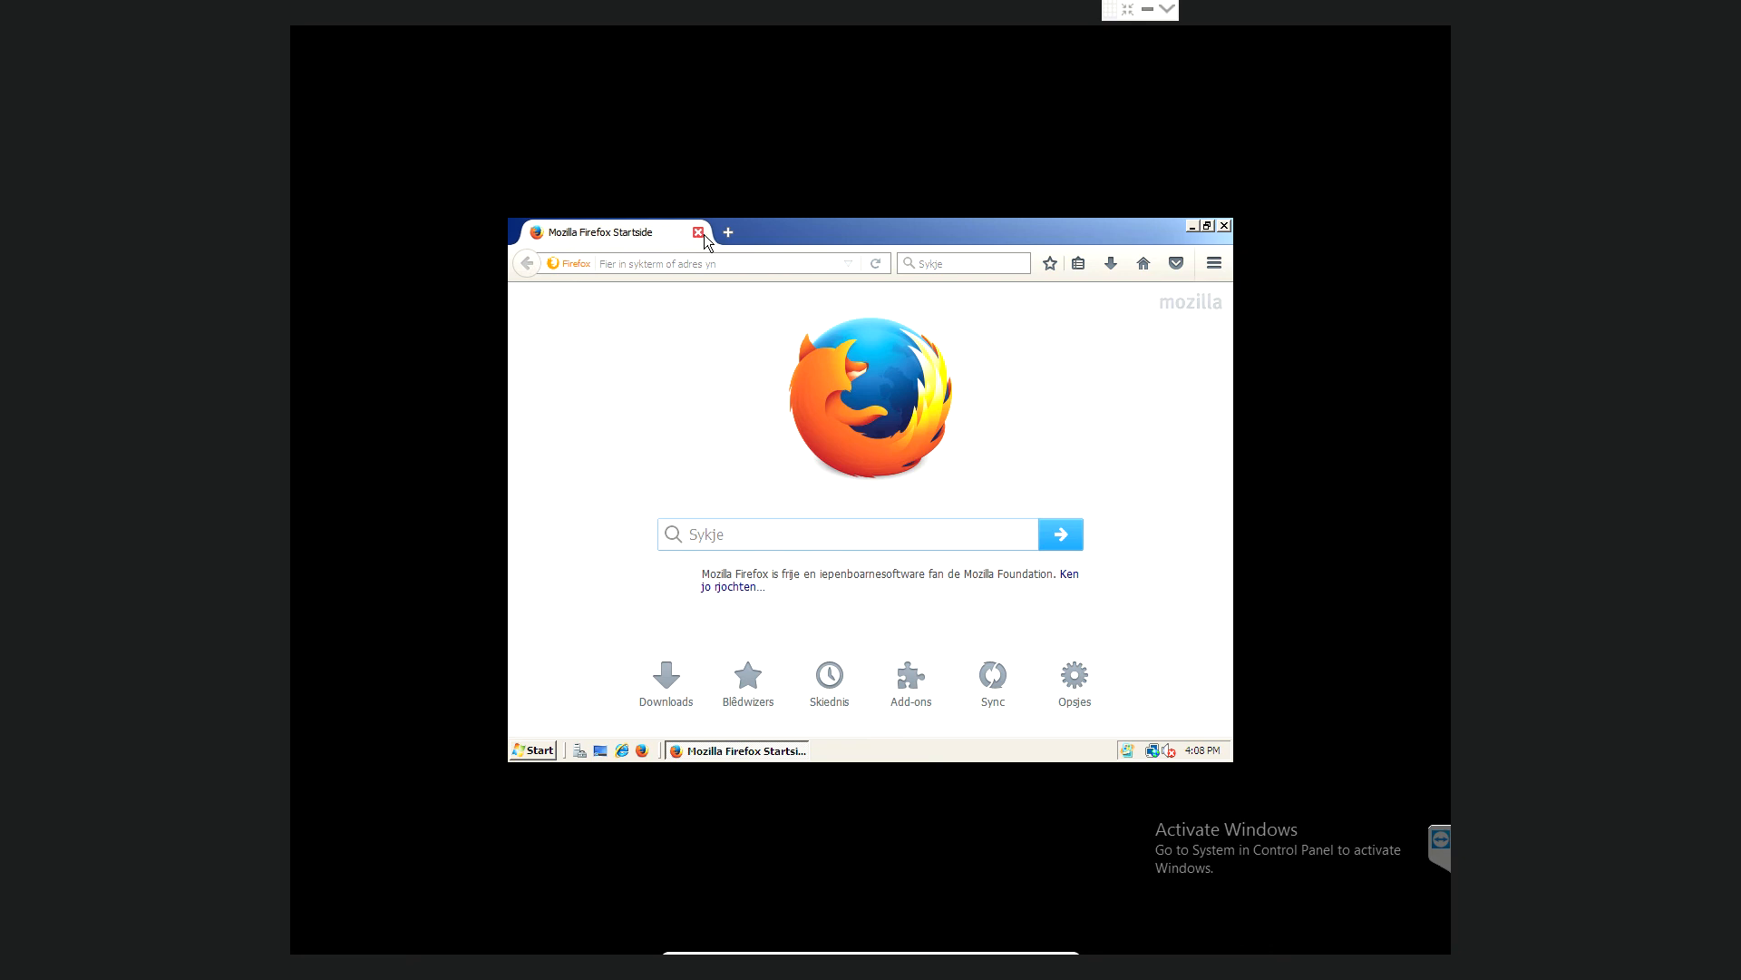
pyautogui.click(709, 261)
# - Load google.ie in Firefox and search for 'server 2008 wallpaper'
pyautogui.write('g')
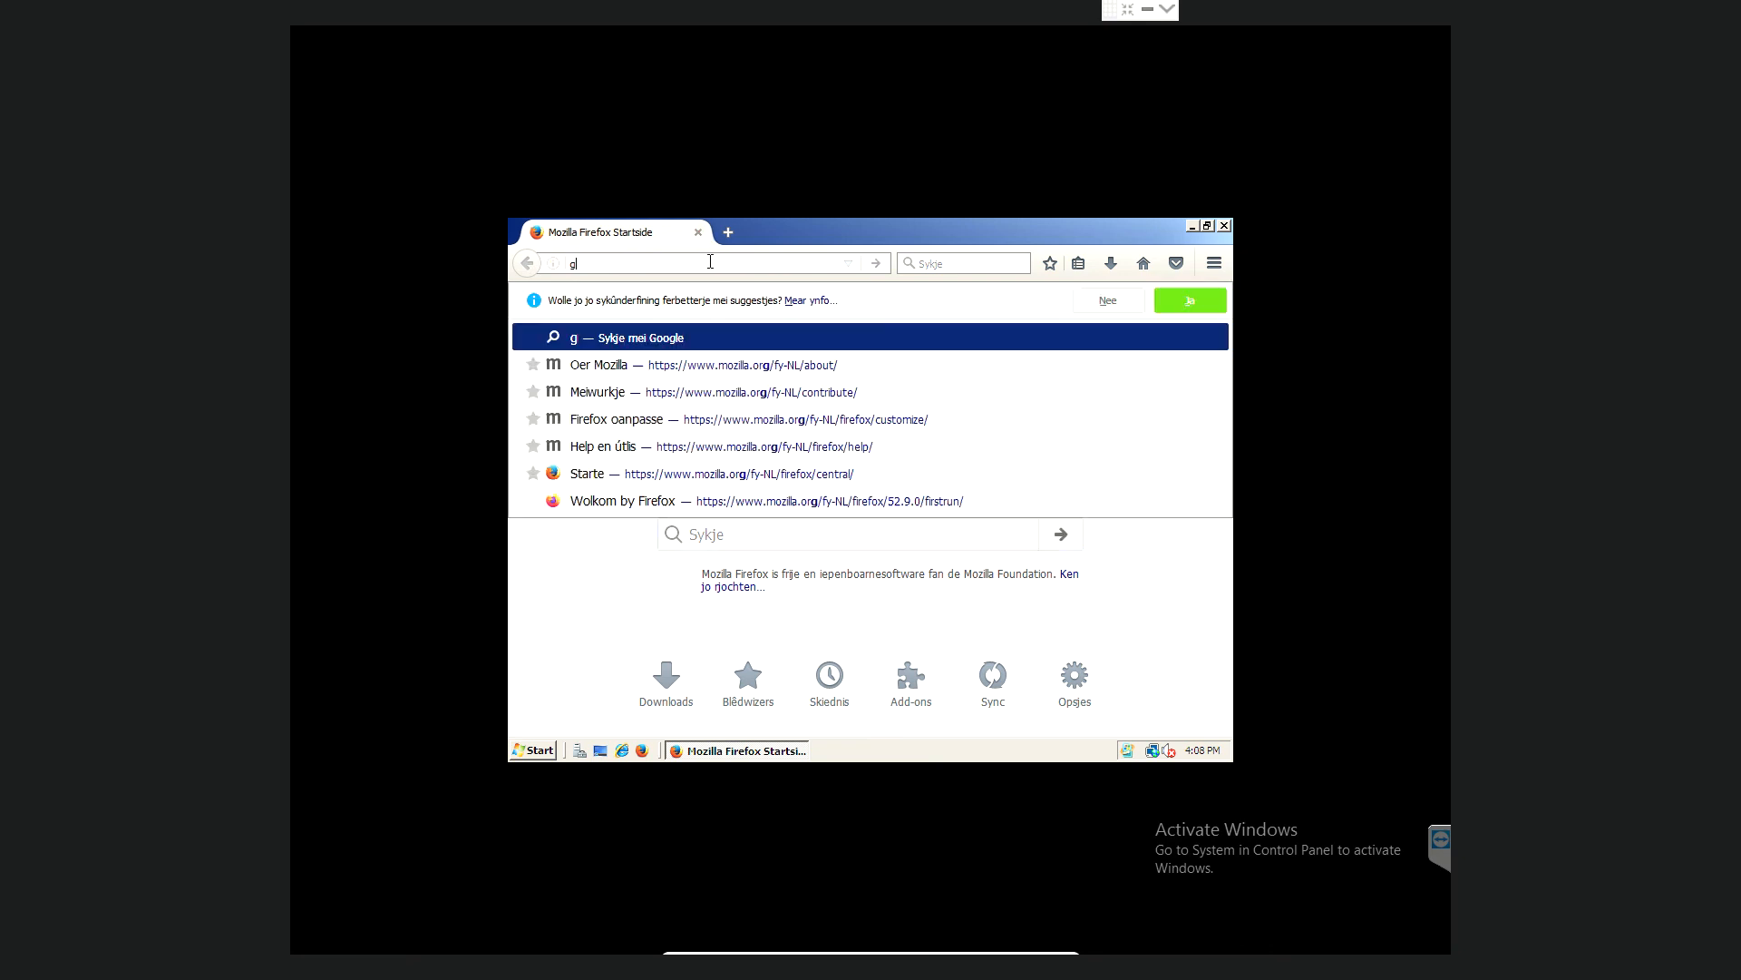
pyautogui.write('oogle.ie')
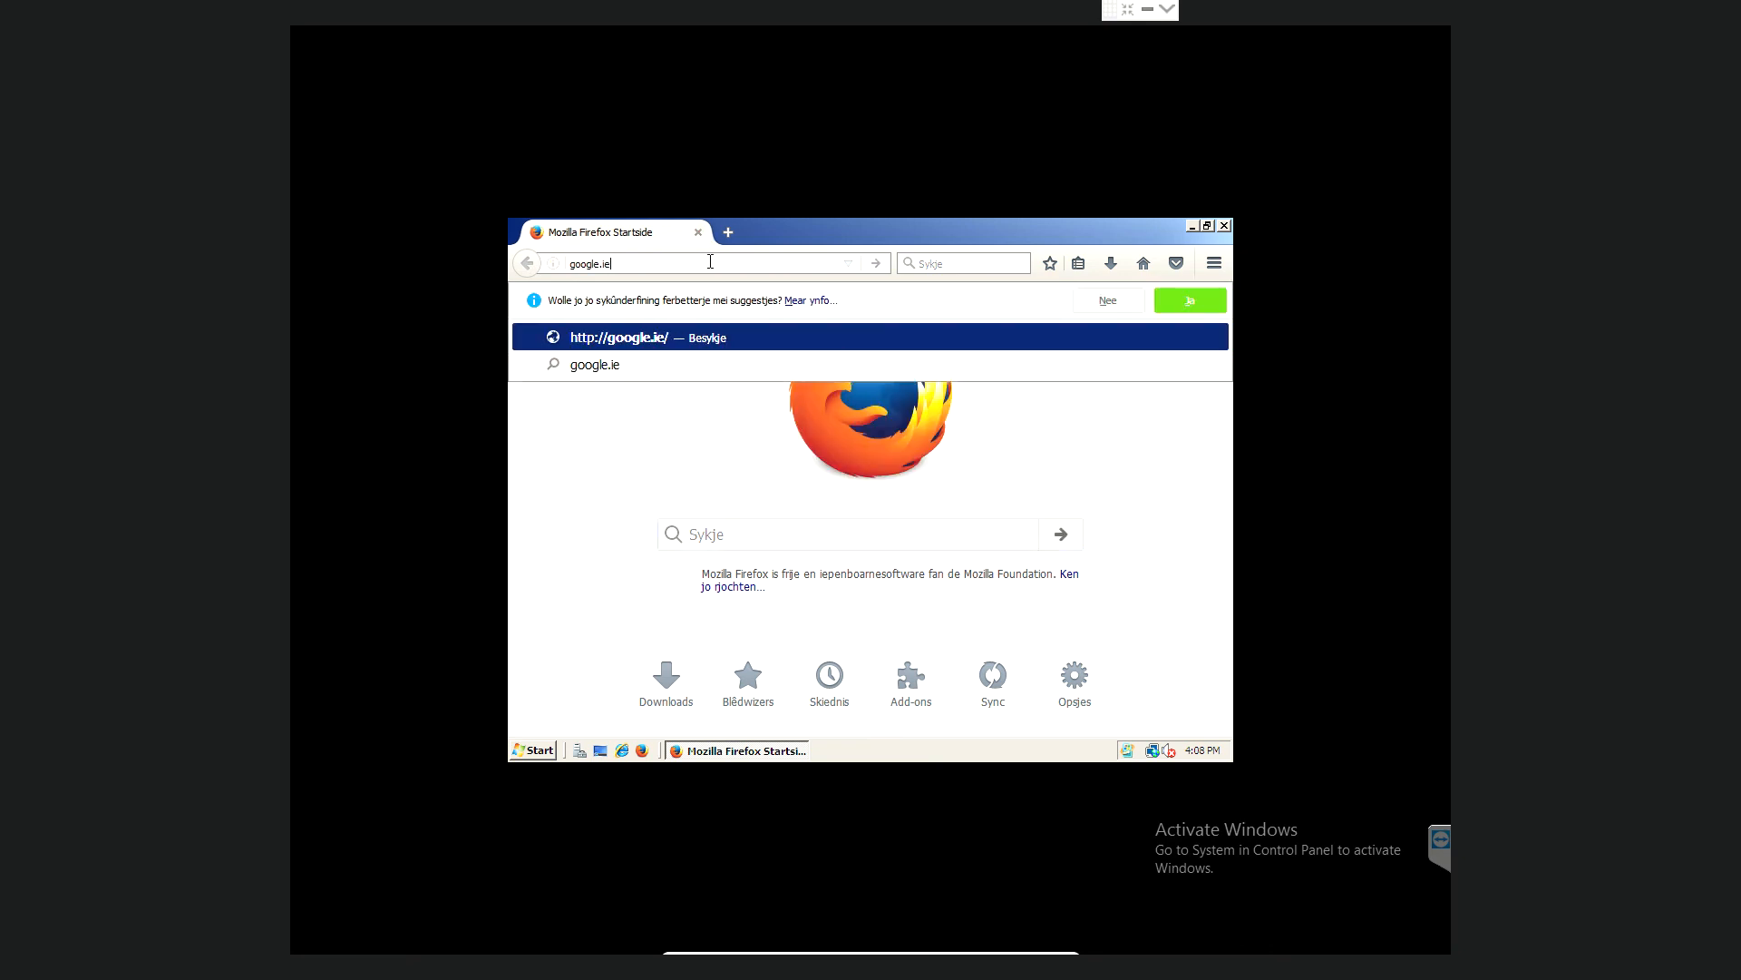
pyautogui.press('Return')
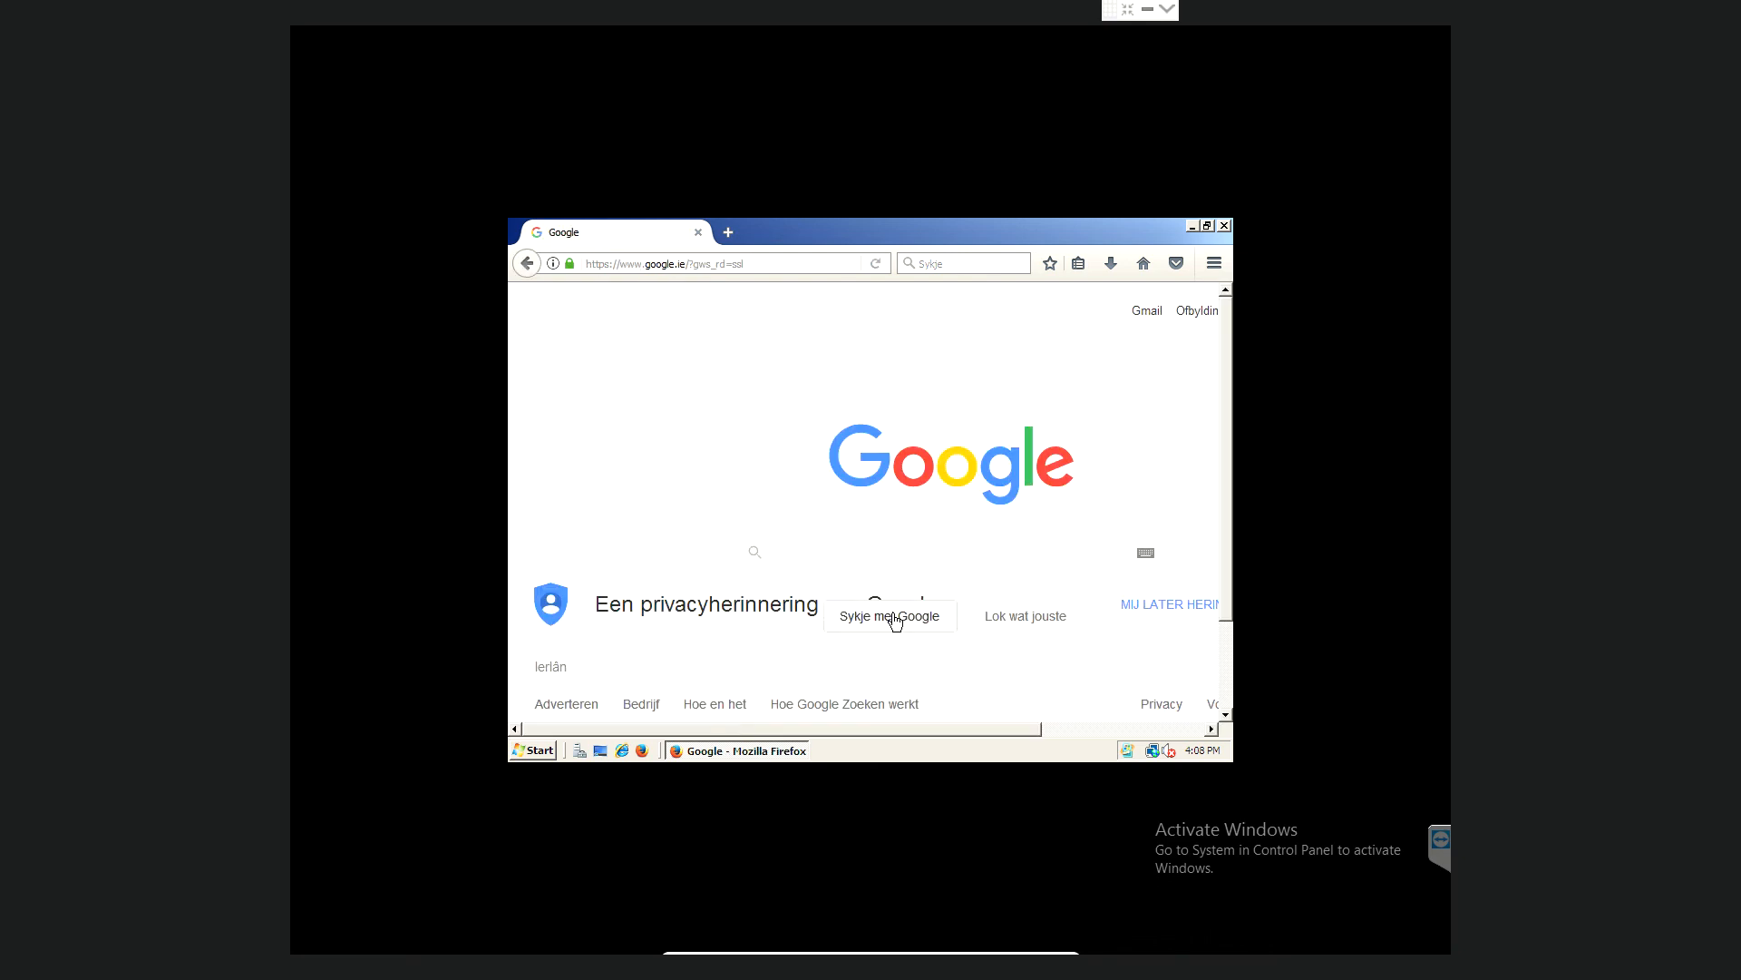
pyautogui.write('server ')
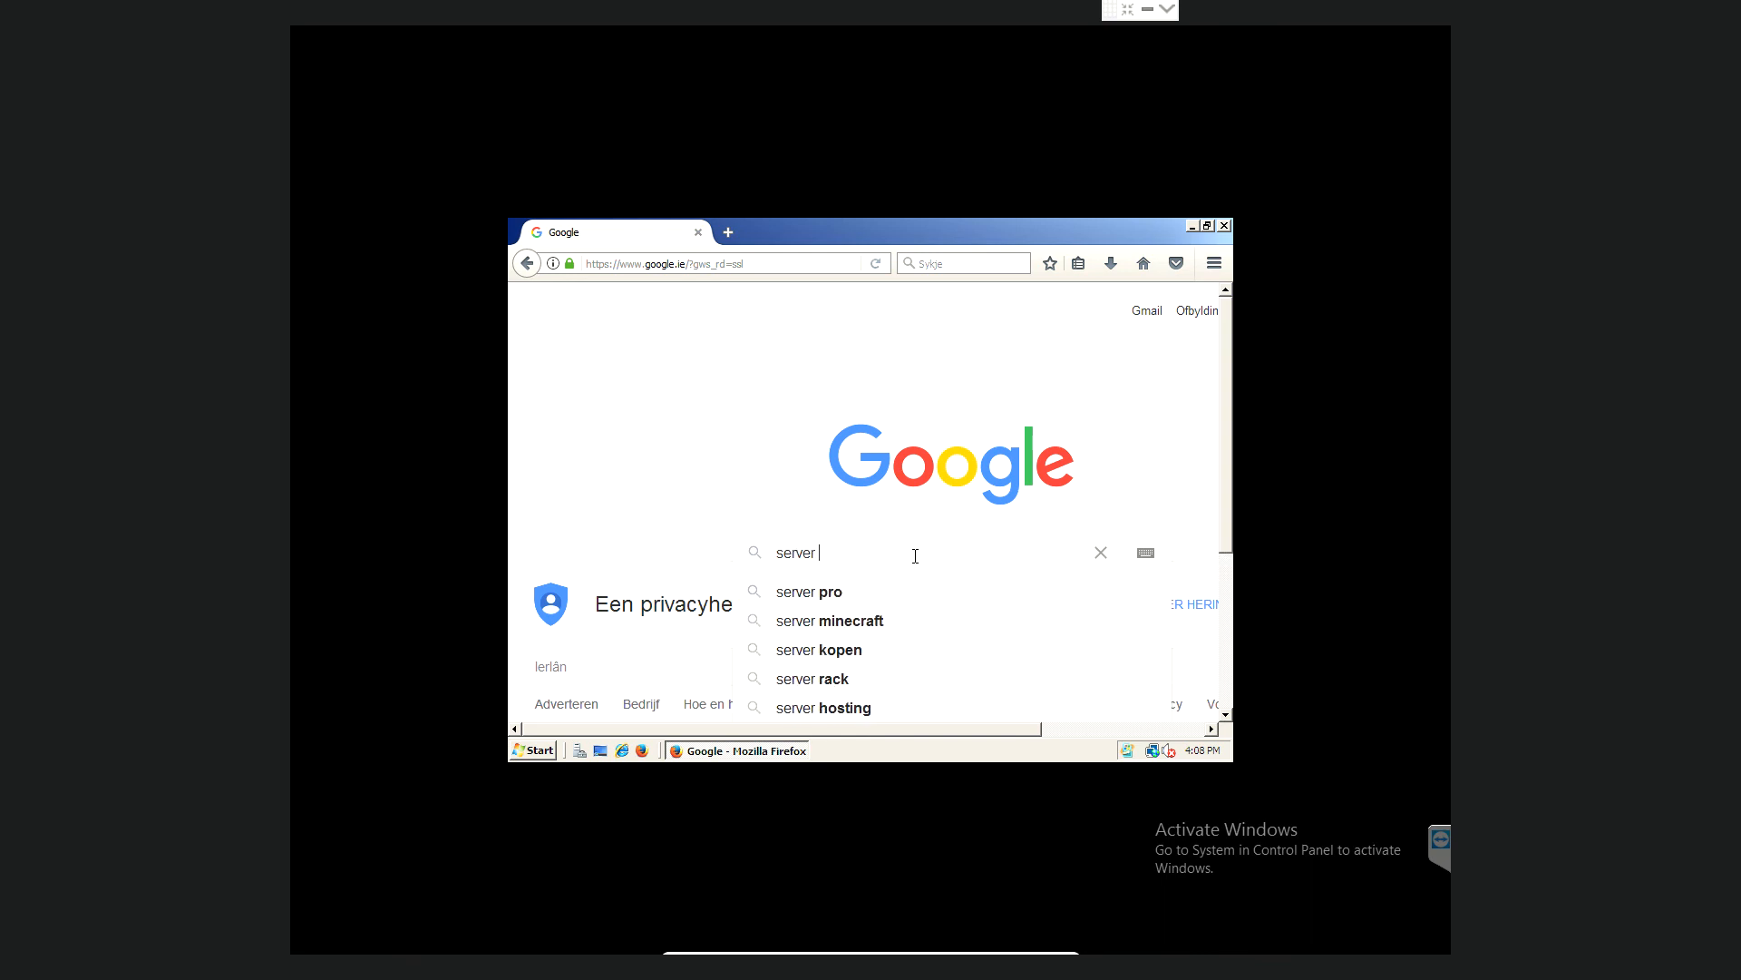
pyautogui.write('200')
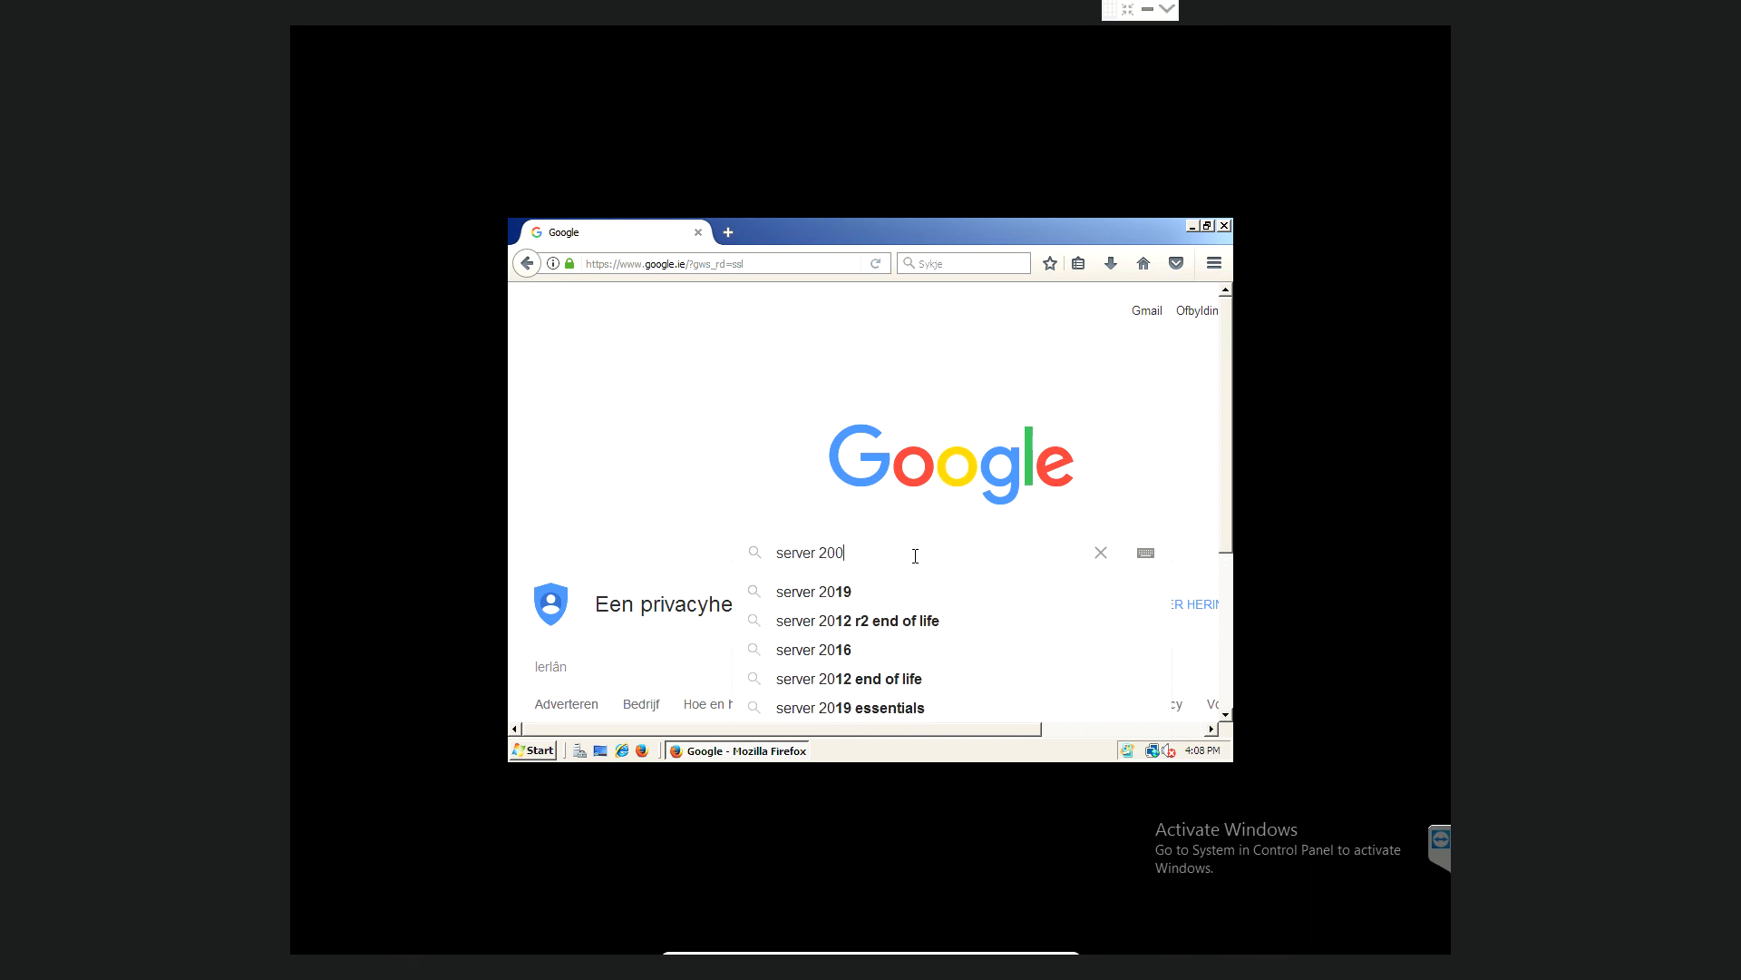
pyautogui.write('8 wll')
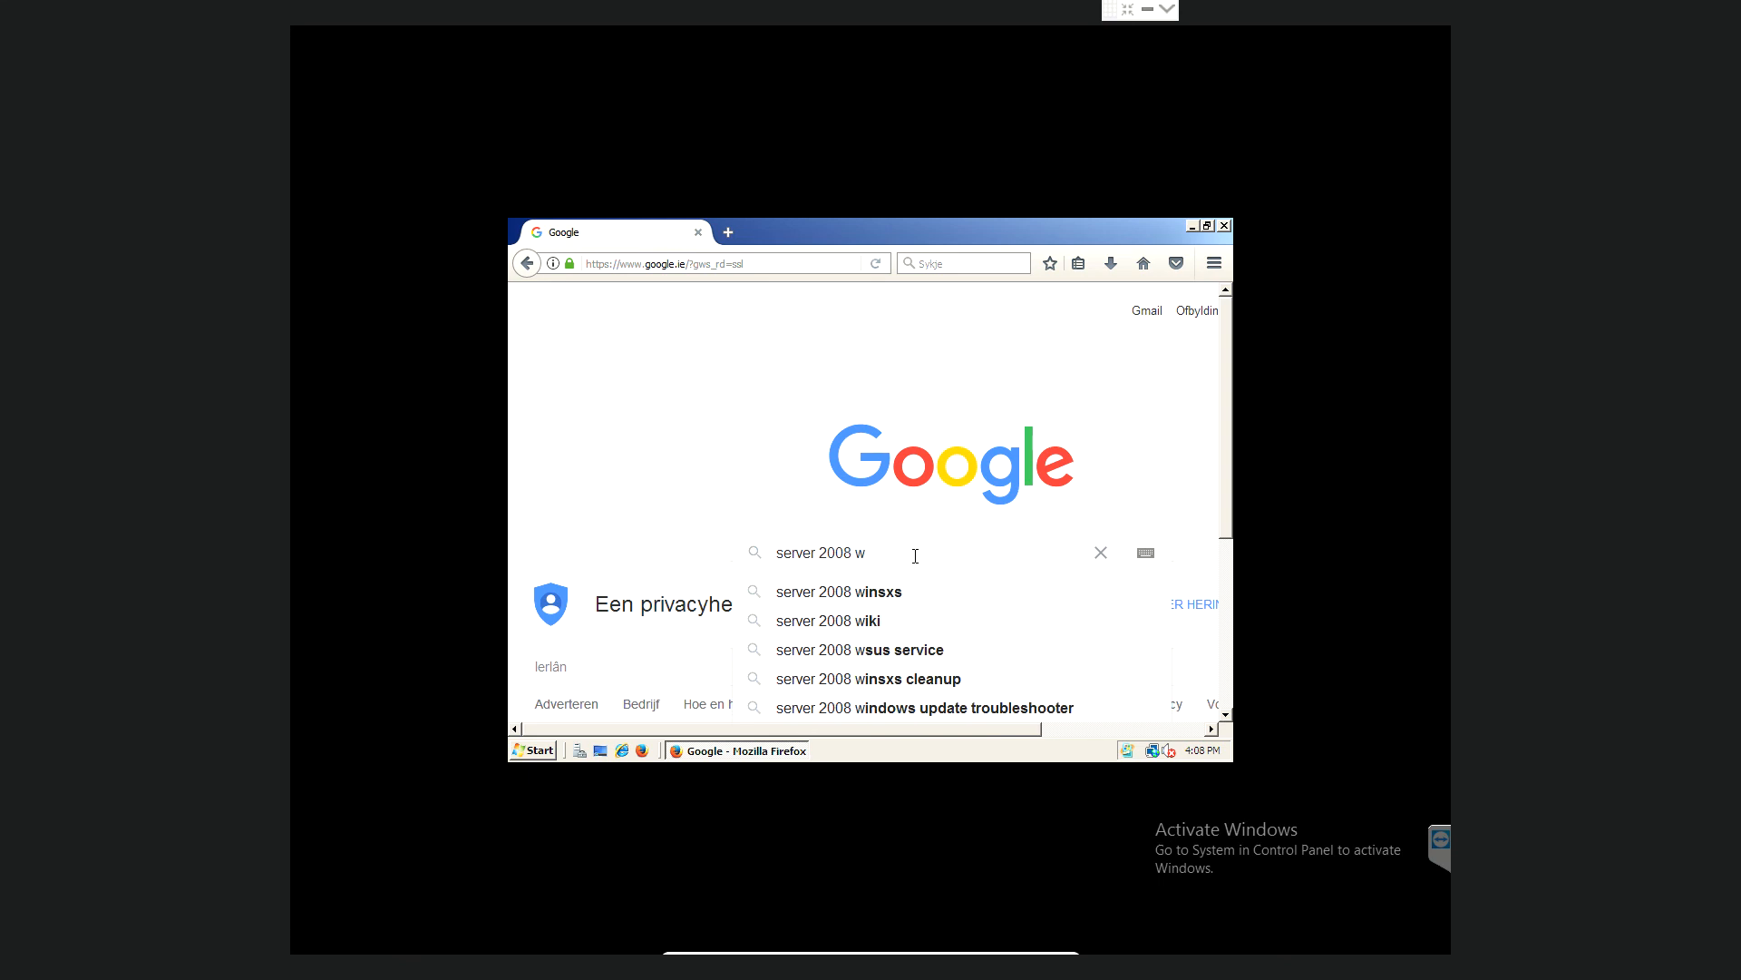
pyautogui.press('BackSpace')
pyautogui.press('BackSpace')
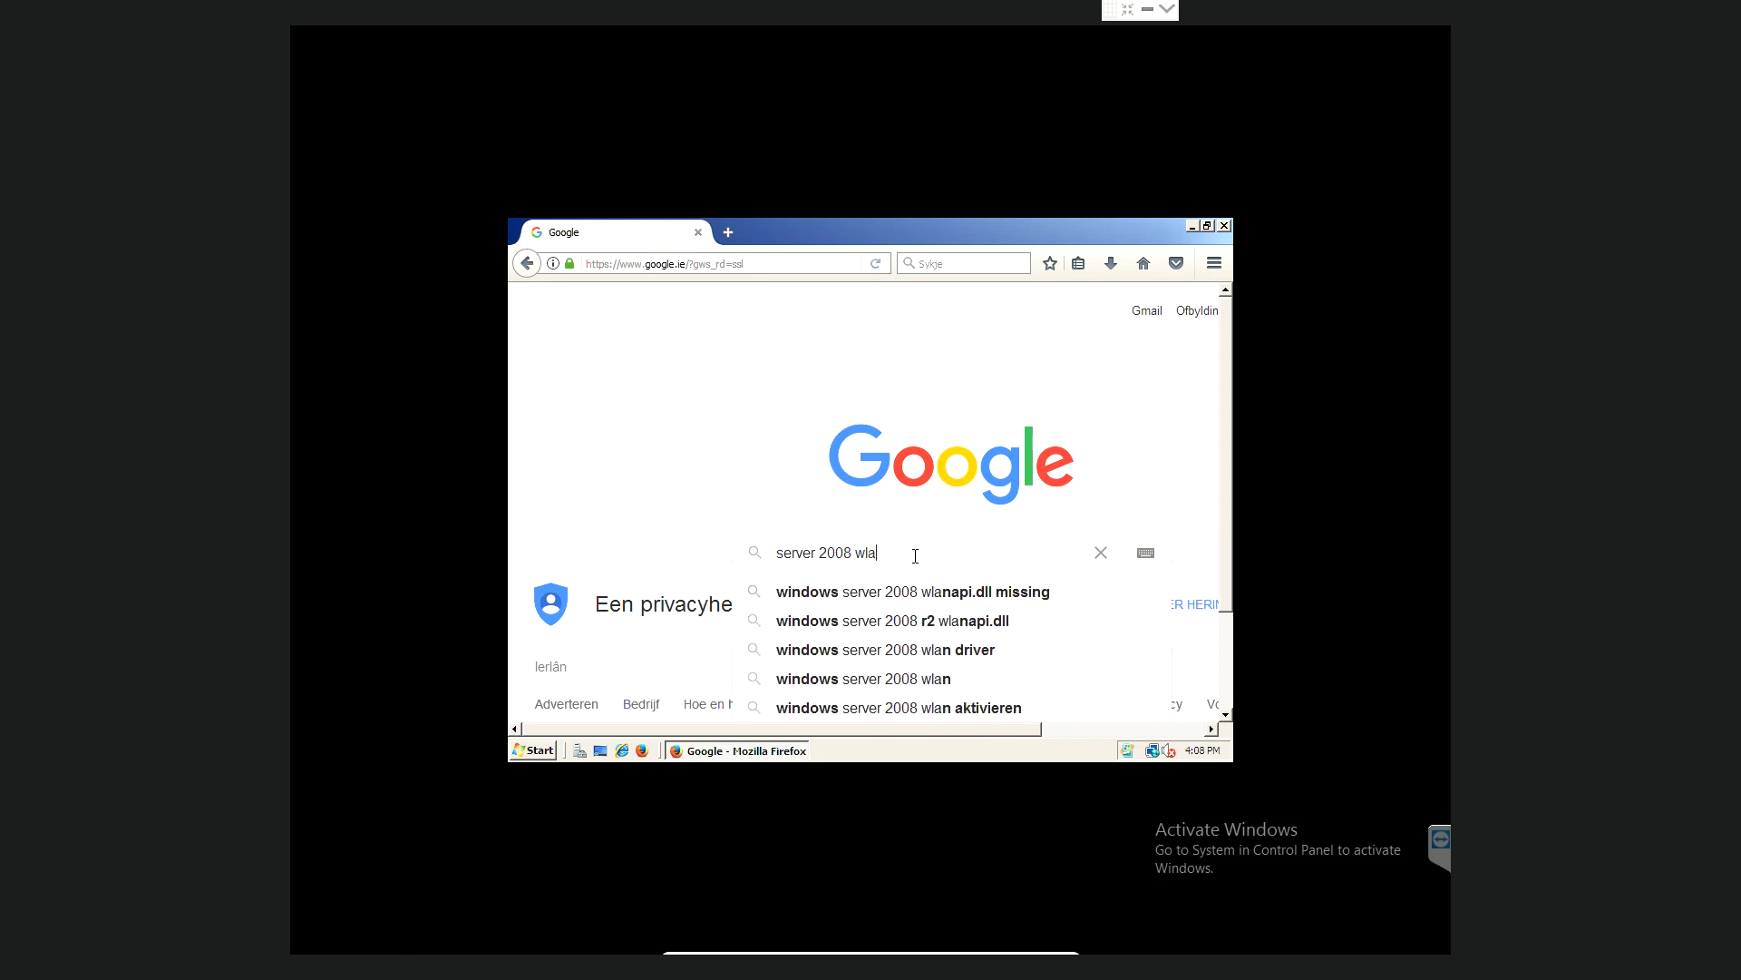
pyautogui.write('ap')
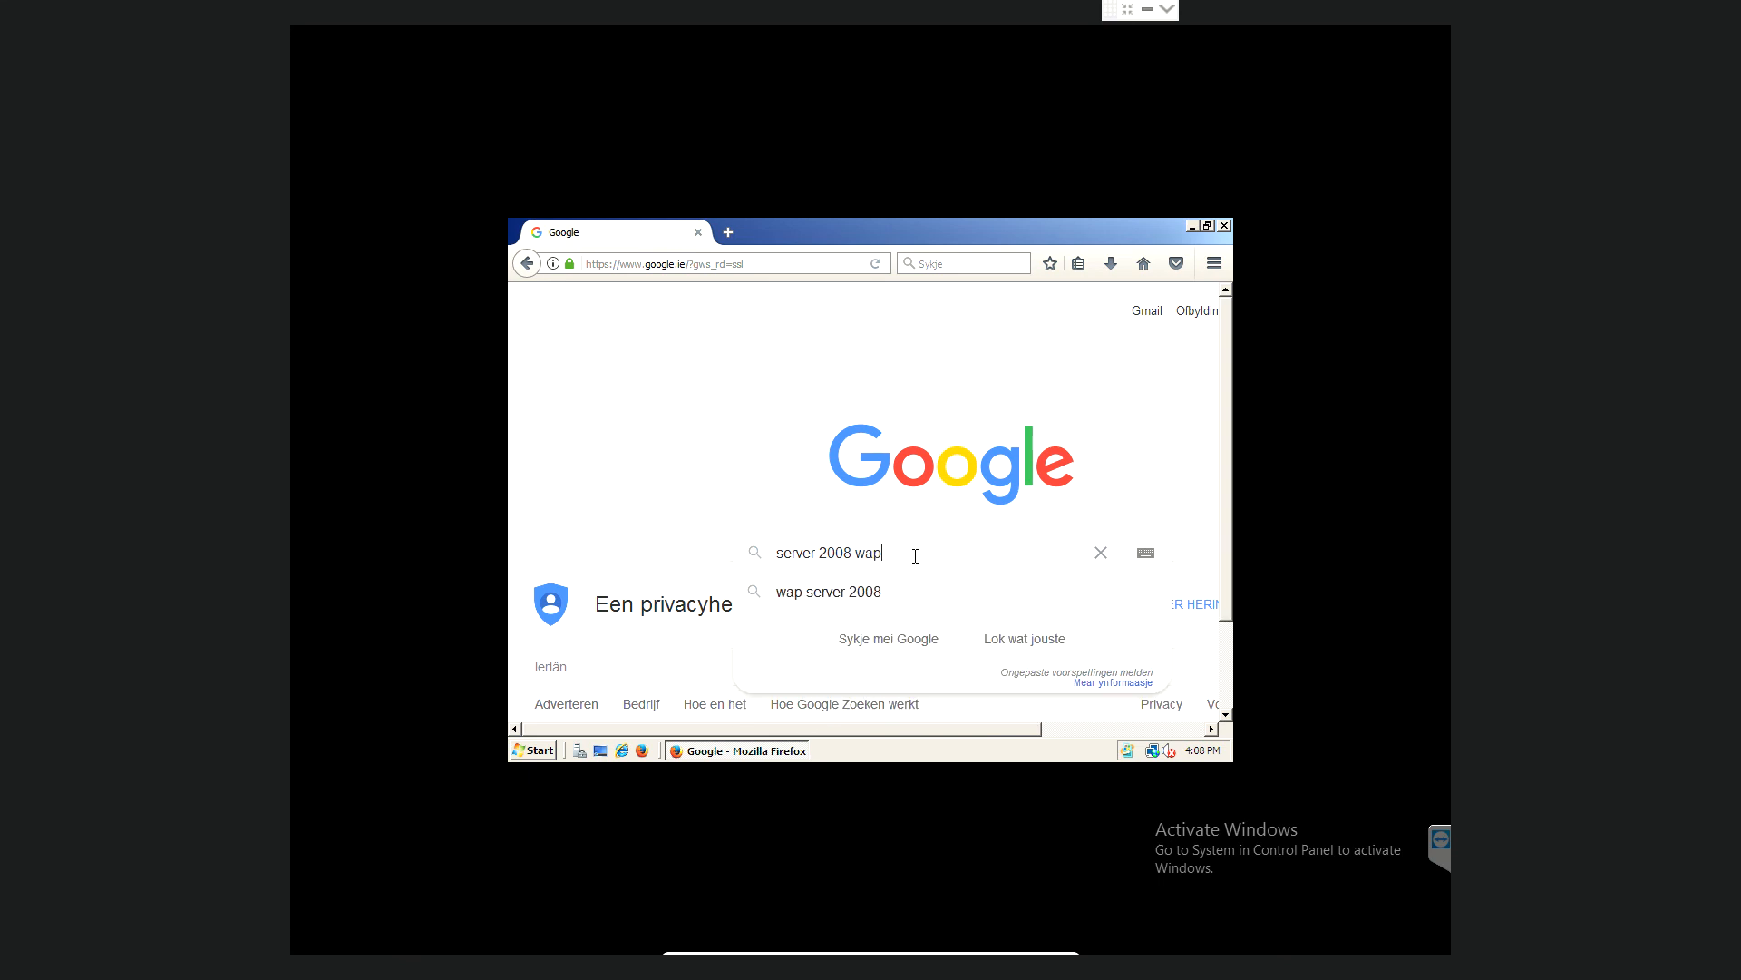
pyautogui.press('BackSpace')
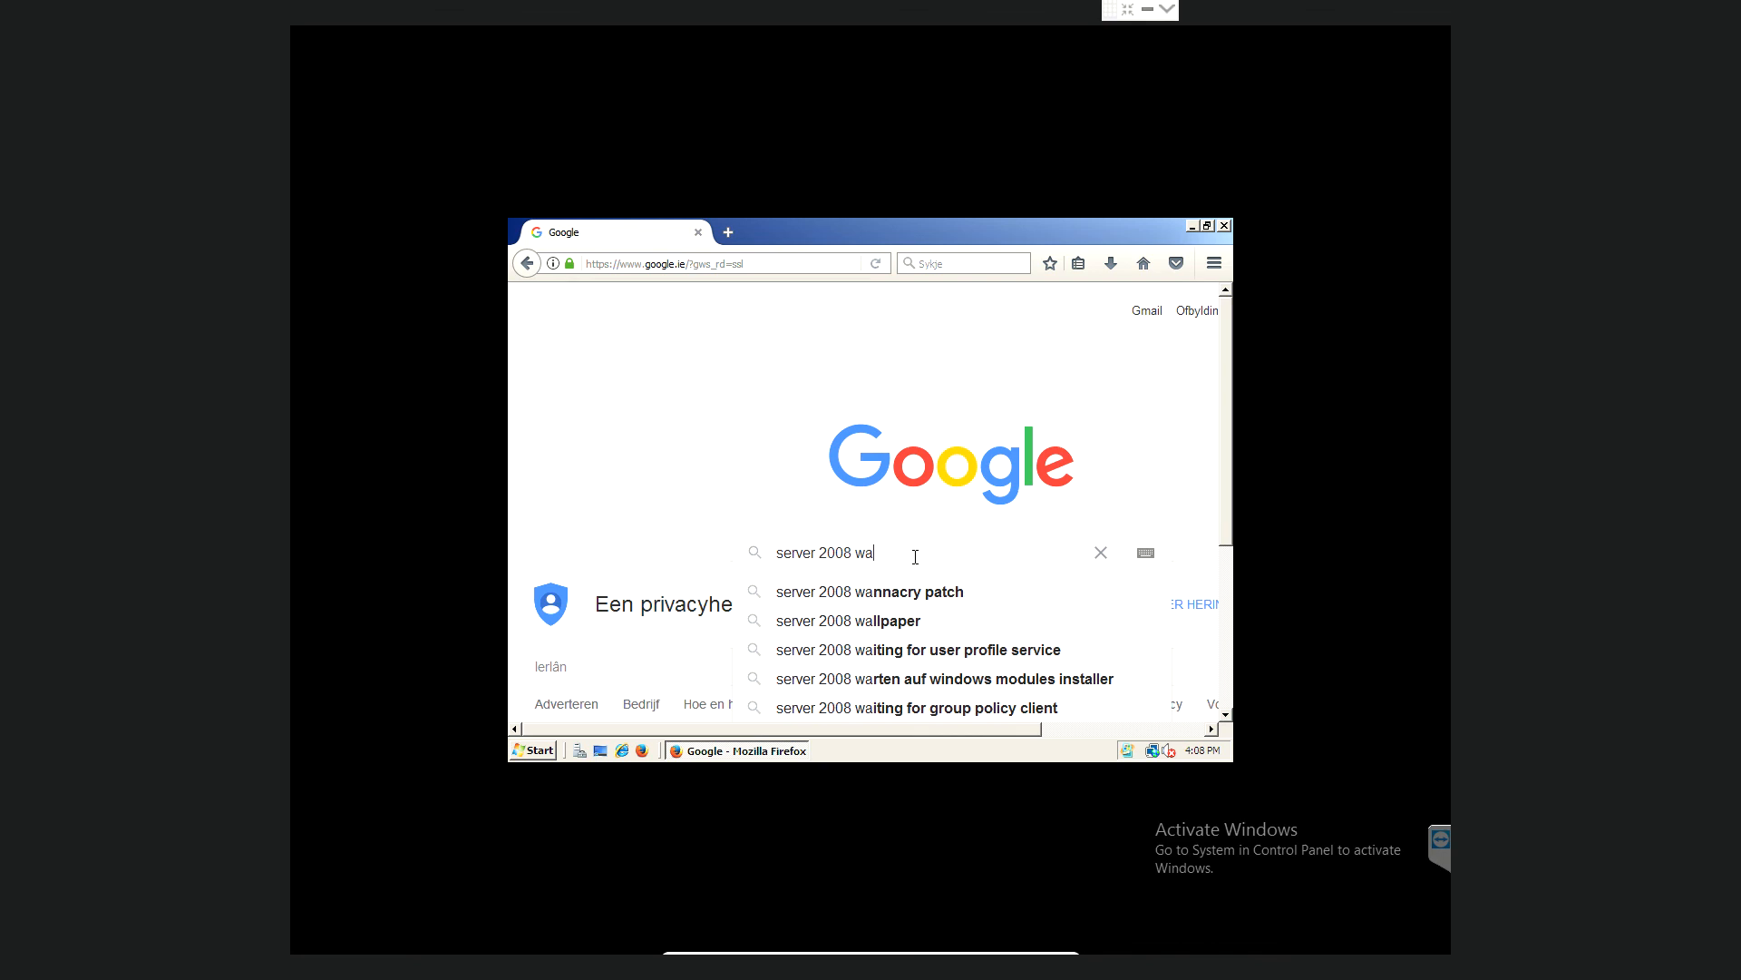
pyautogui.click(904, 624)
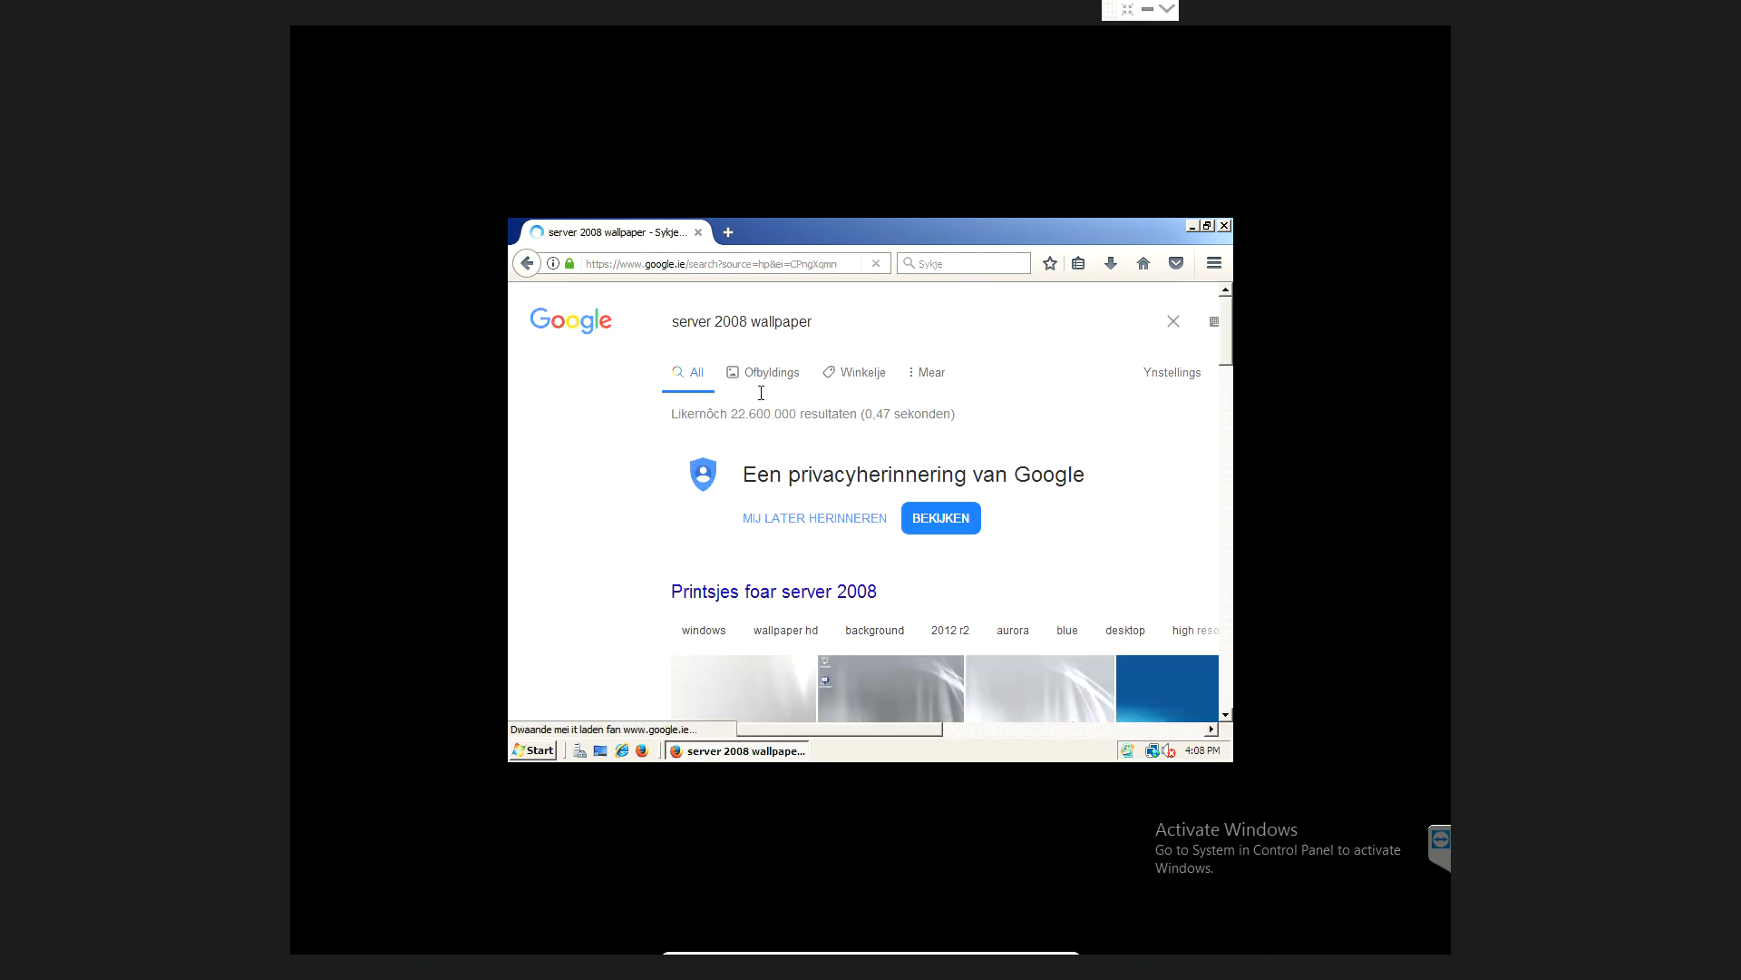
# - Save the first Windows Server 2008 wallpaper image result to Downloads as TJ4YFEQ.jpg, then close Firefox
pyautogui.click(775, 378)
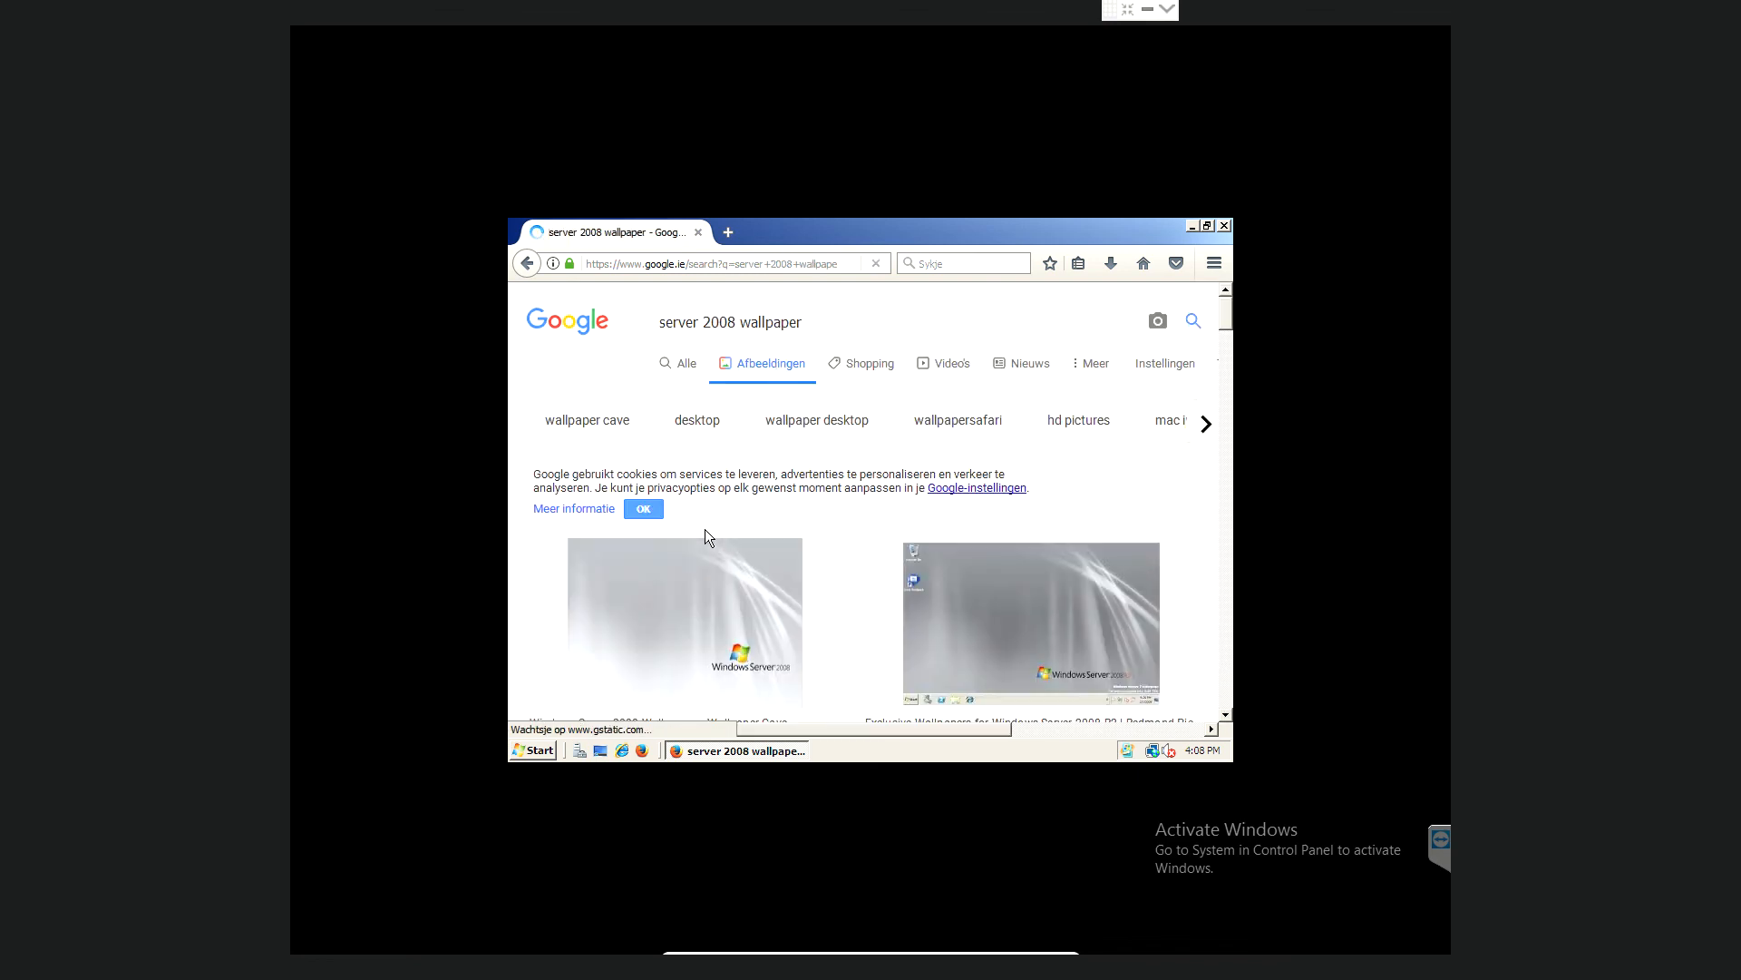
pyautogui.click(714, 618)
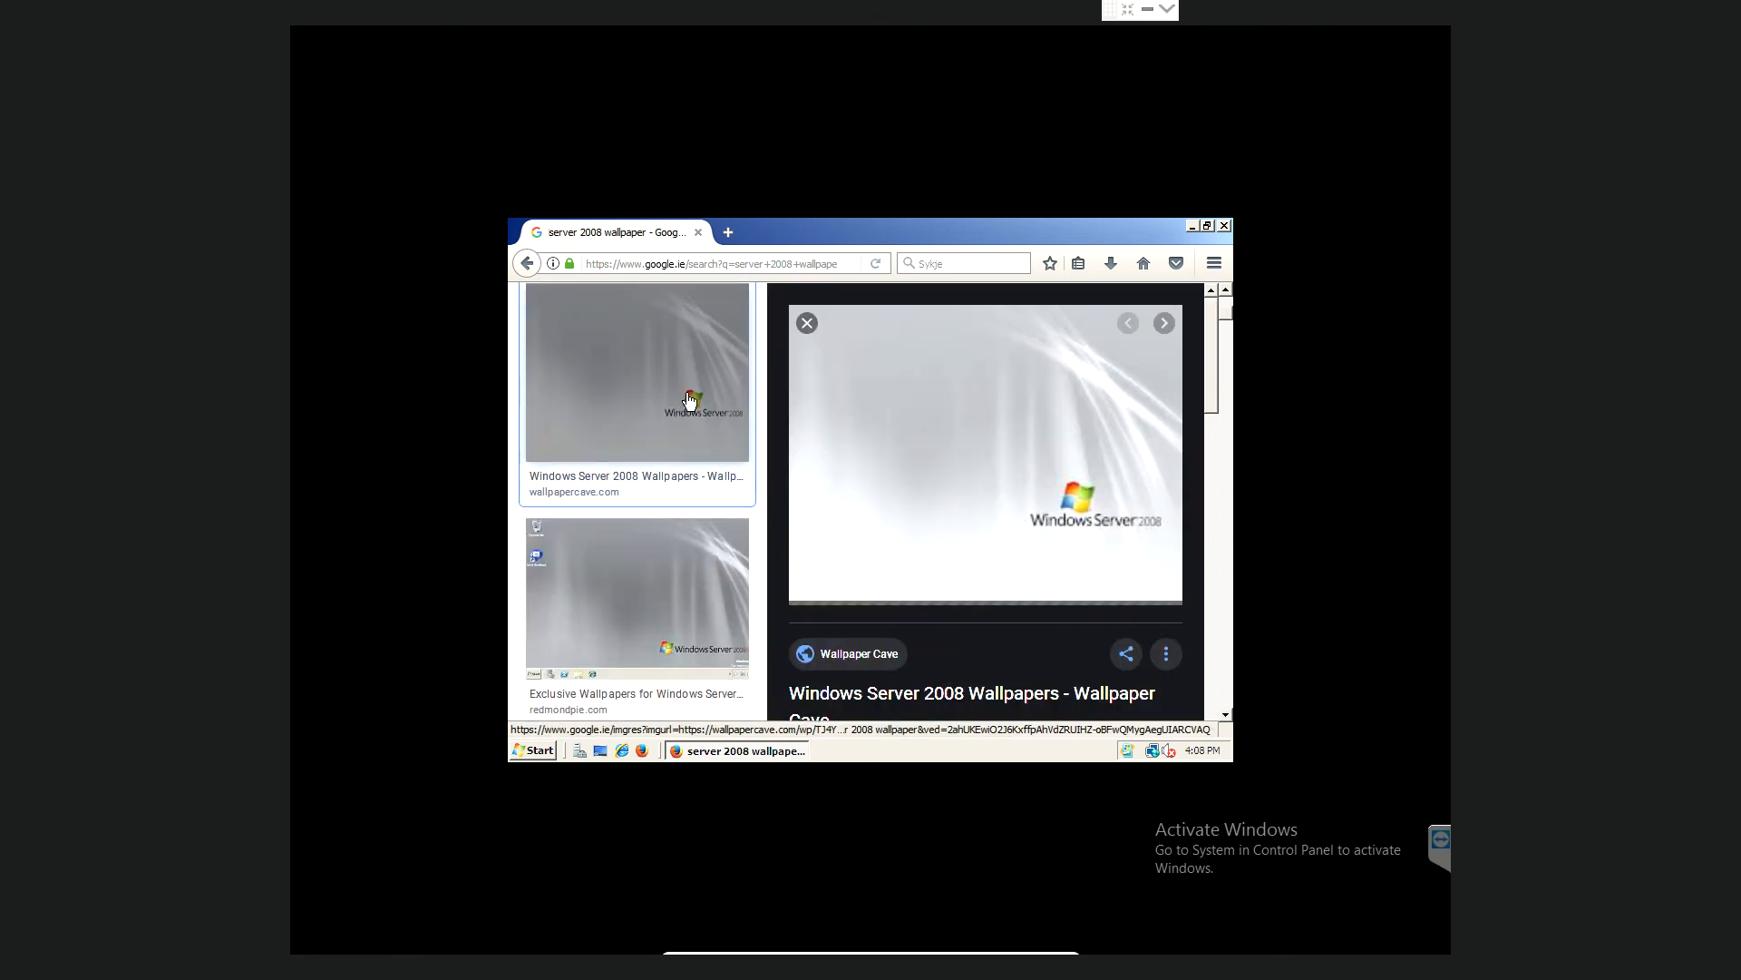
pyautogui.rightClick(896, 446)
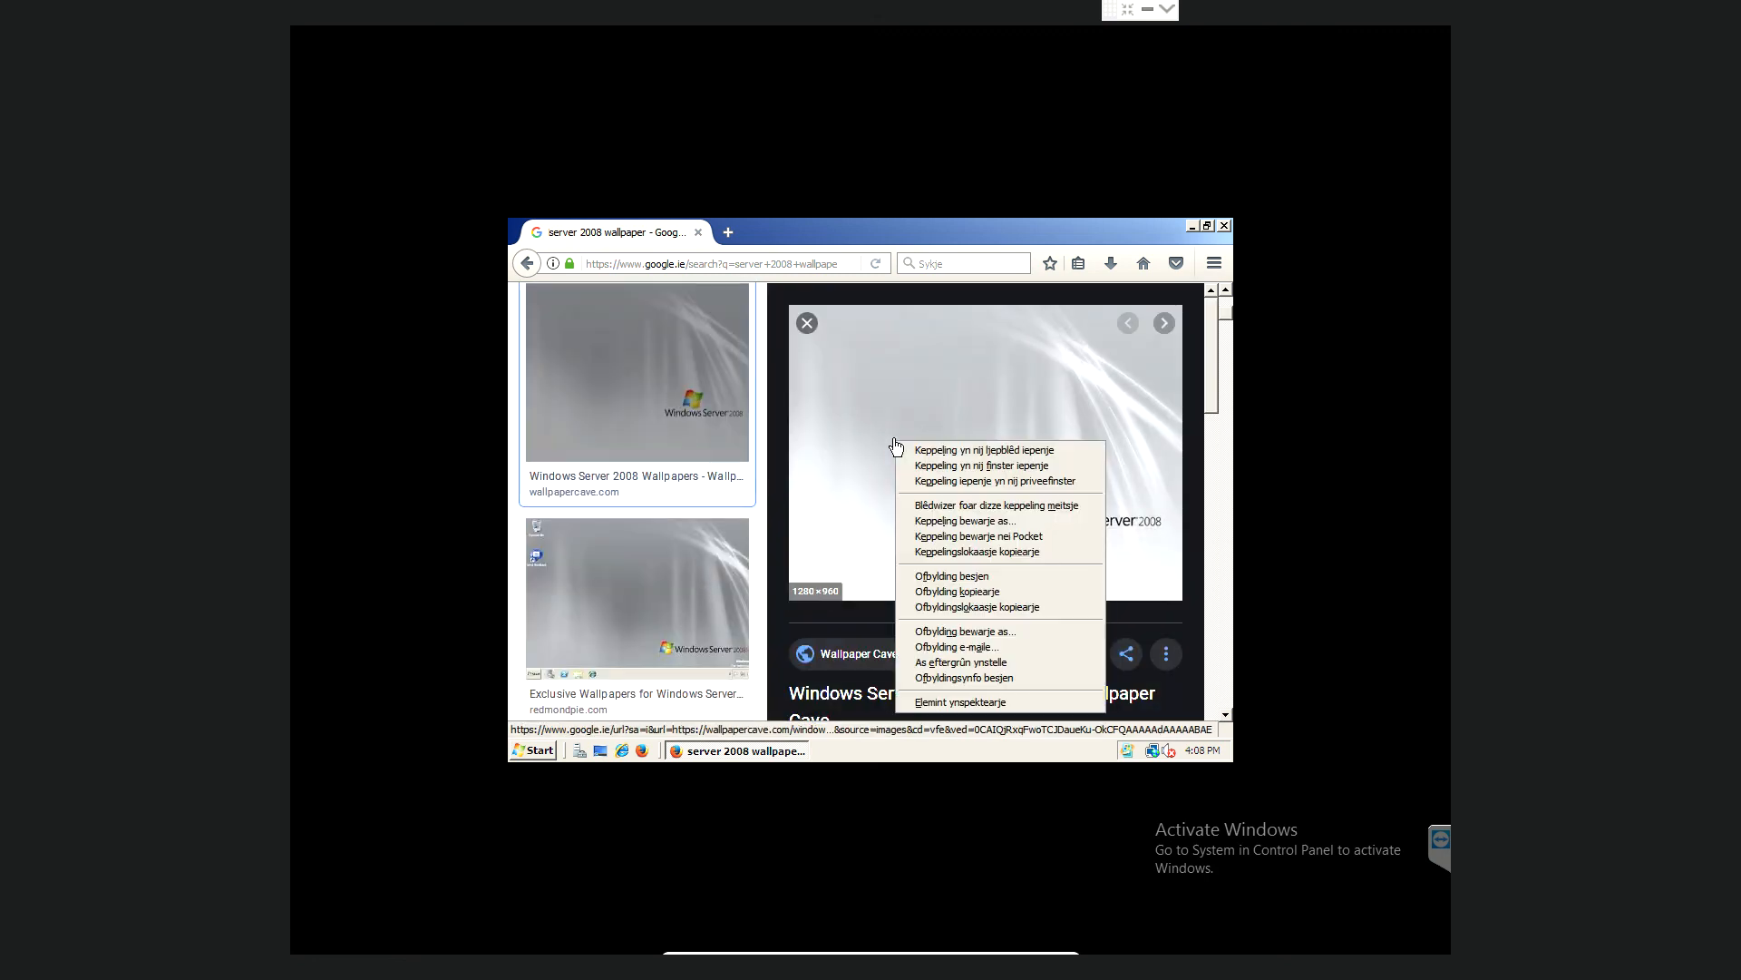
pyautogui.click(951, 631)
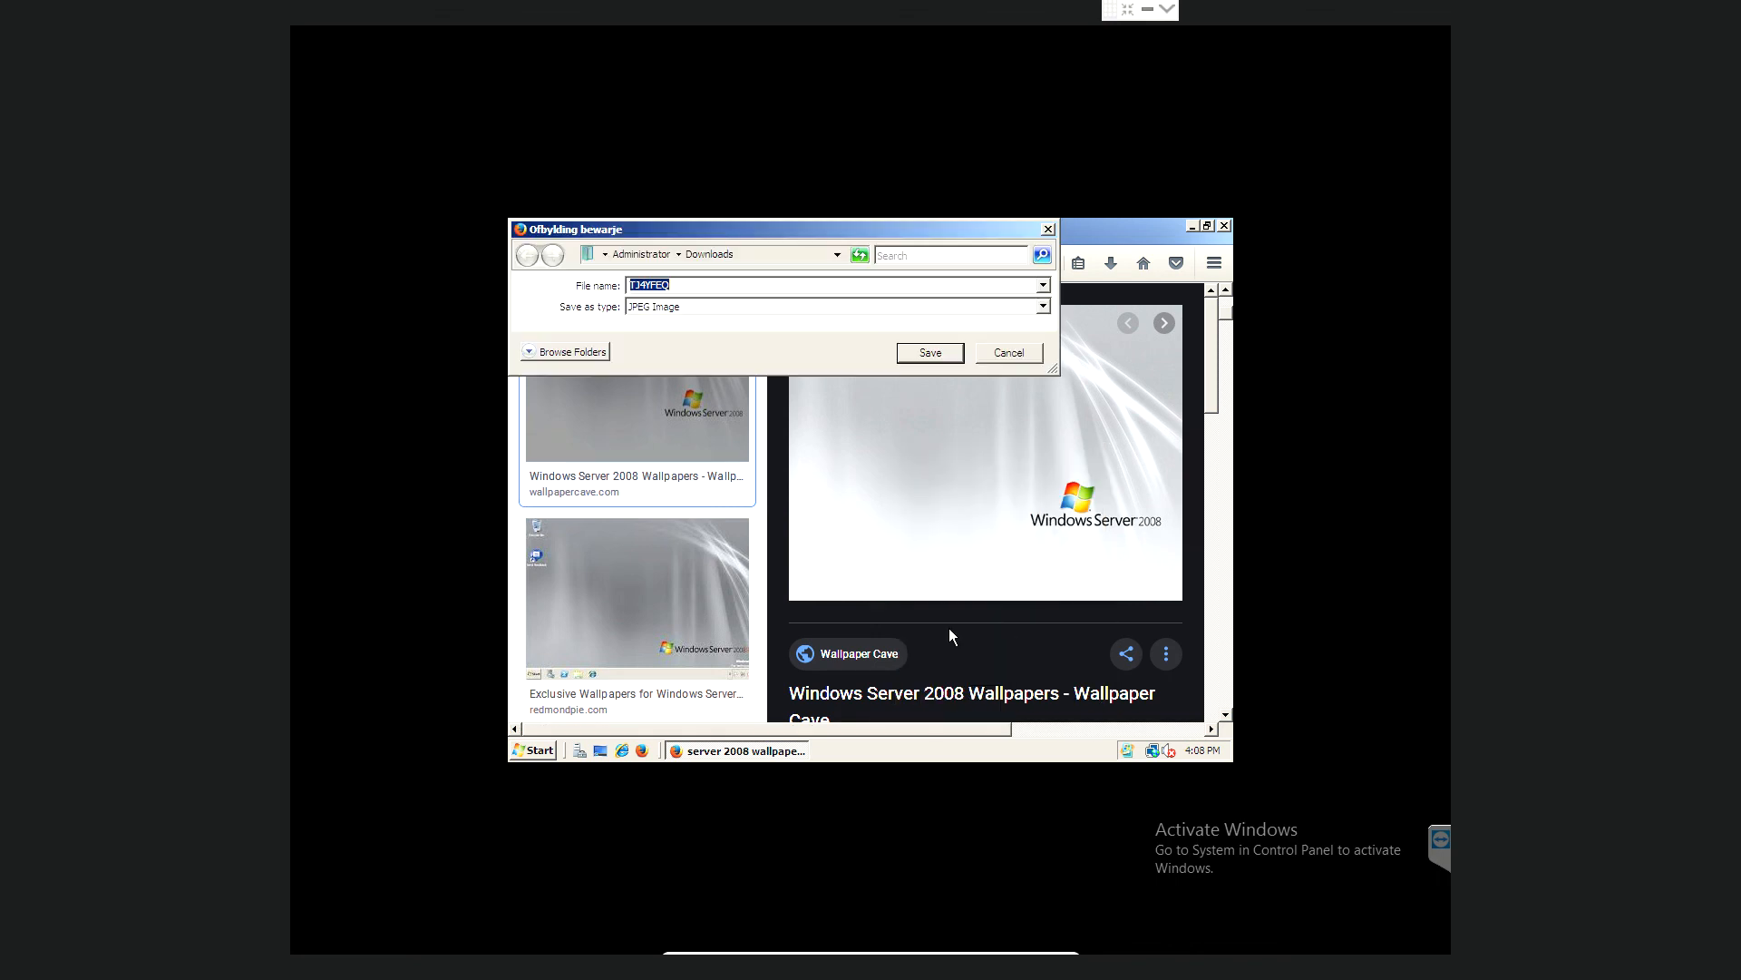
pyautogui.click(927, 354)
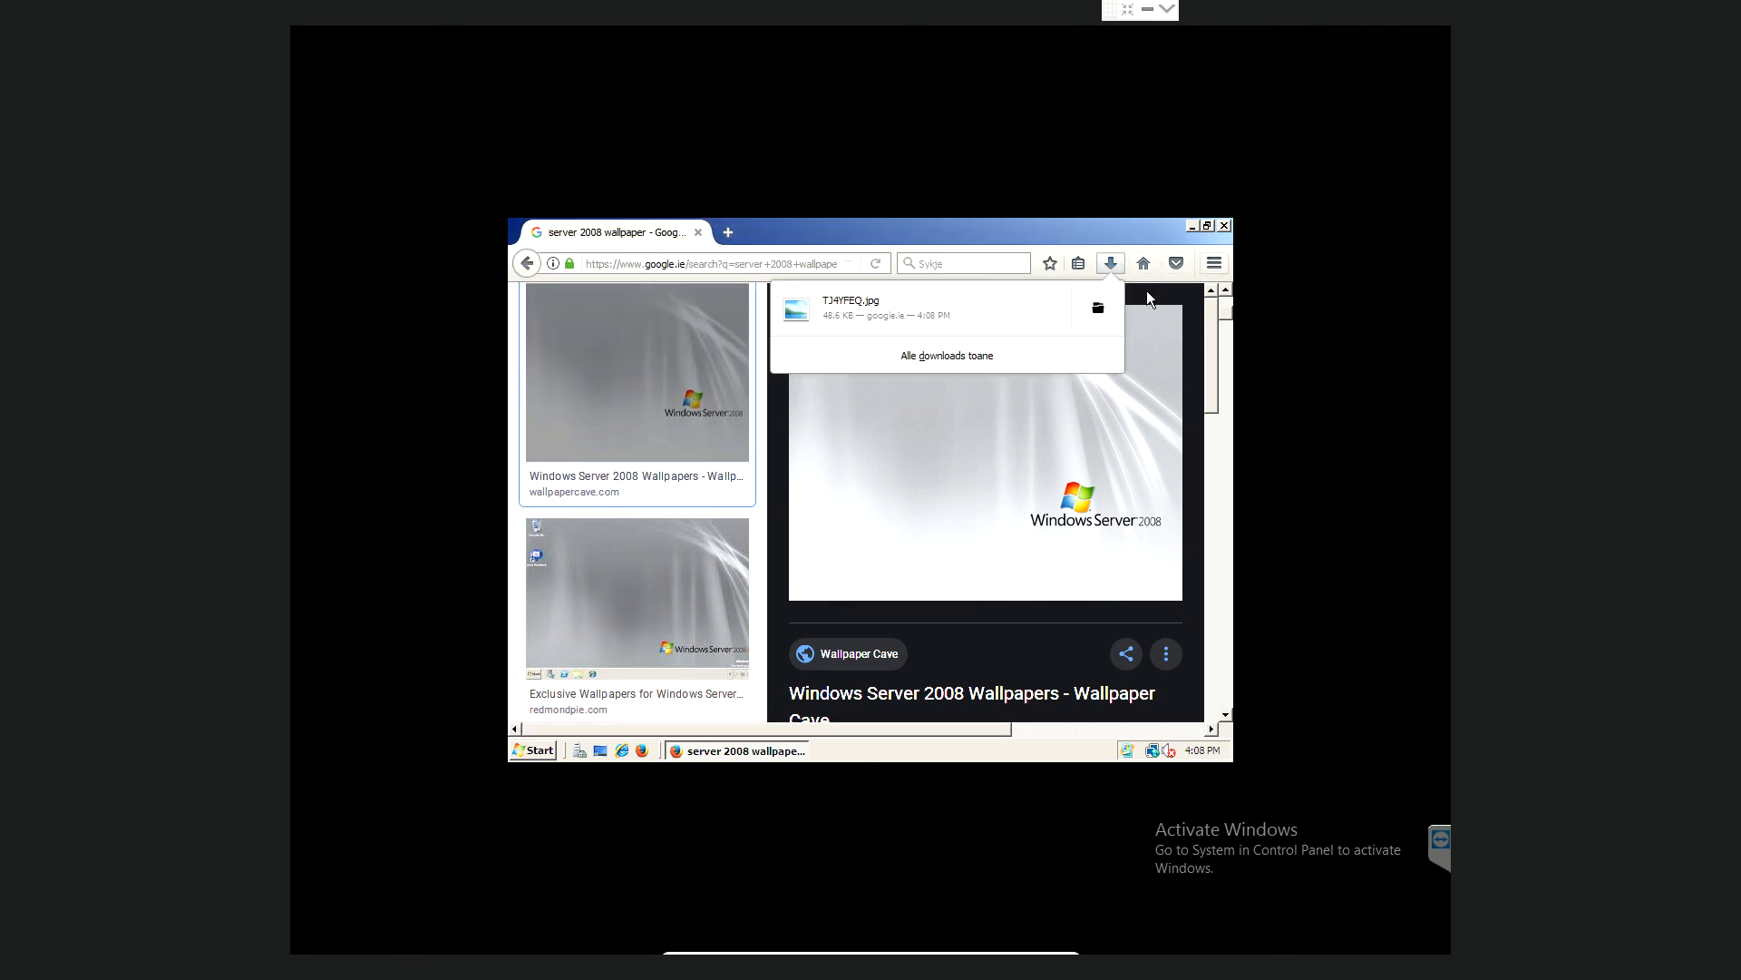
pyautogui.click(1222, 227)
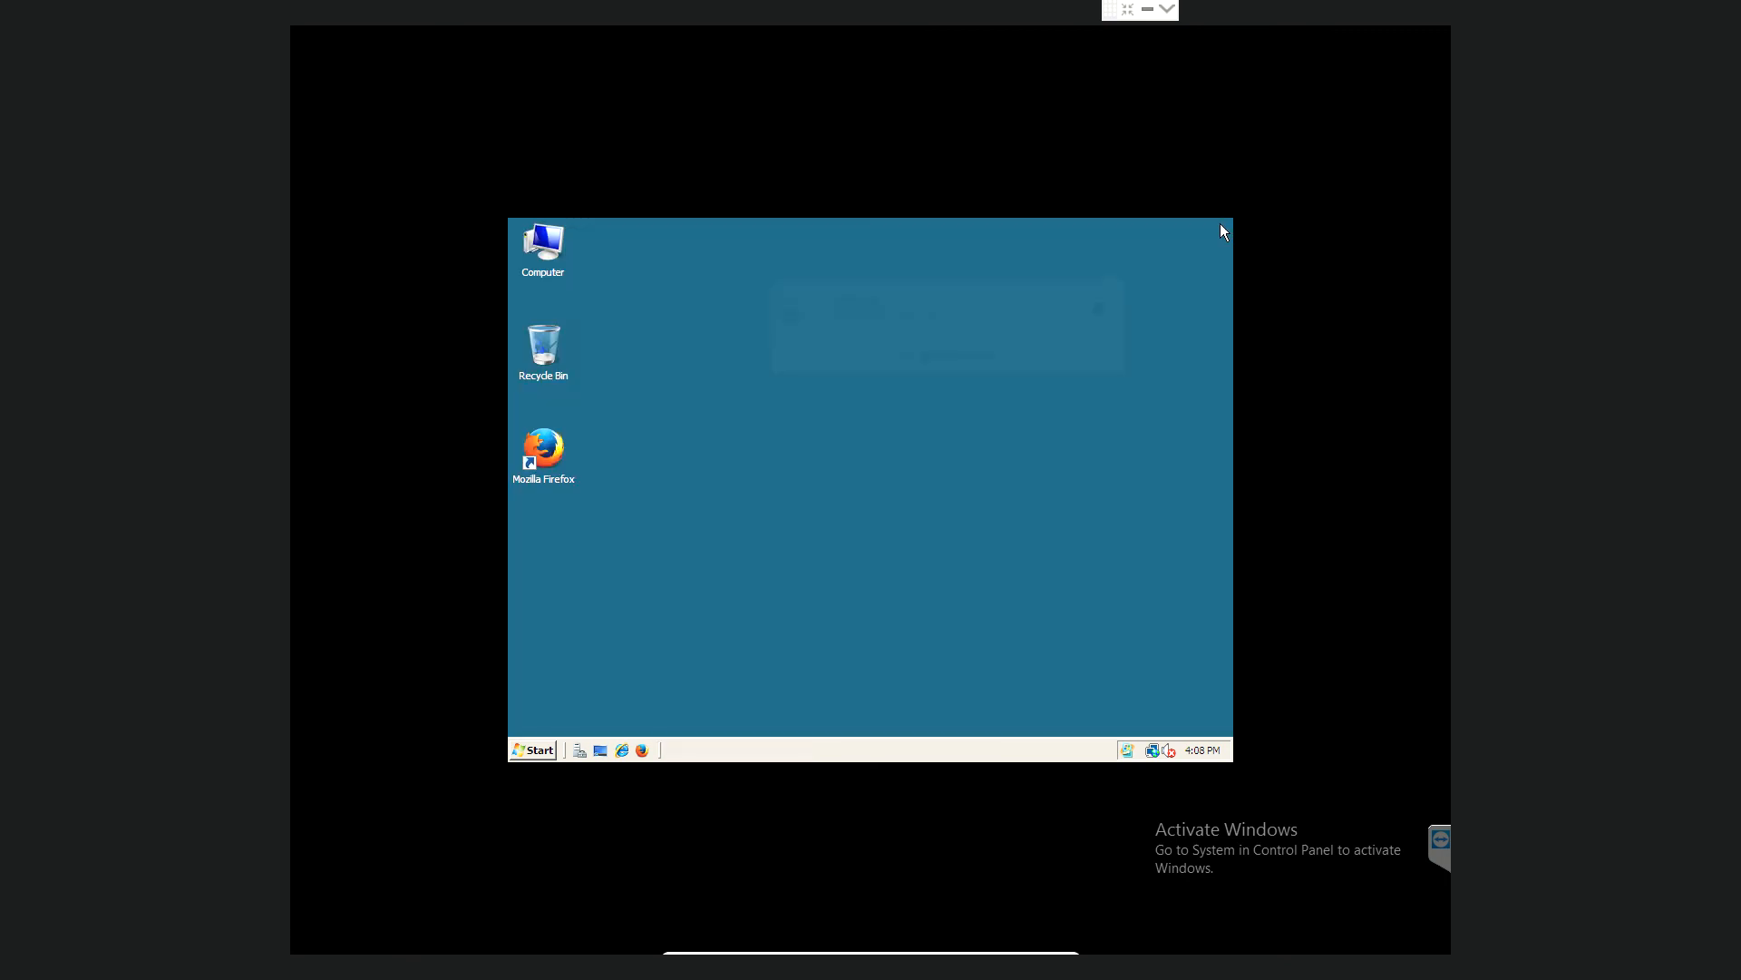
pyautogui.click(539, 751)
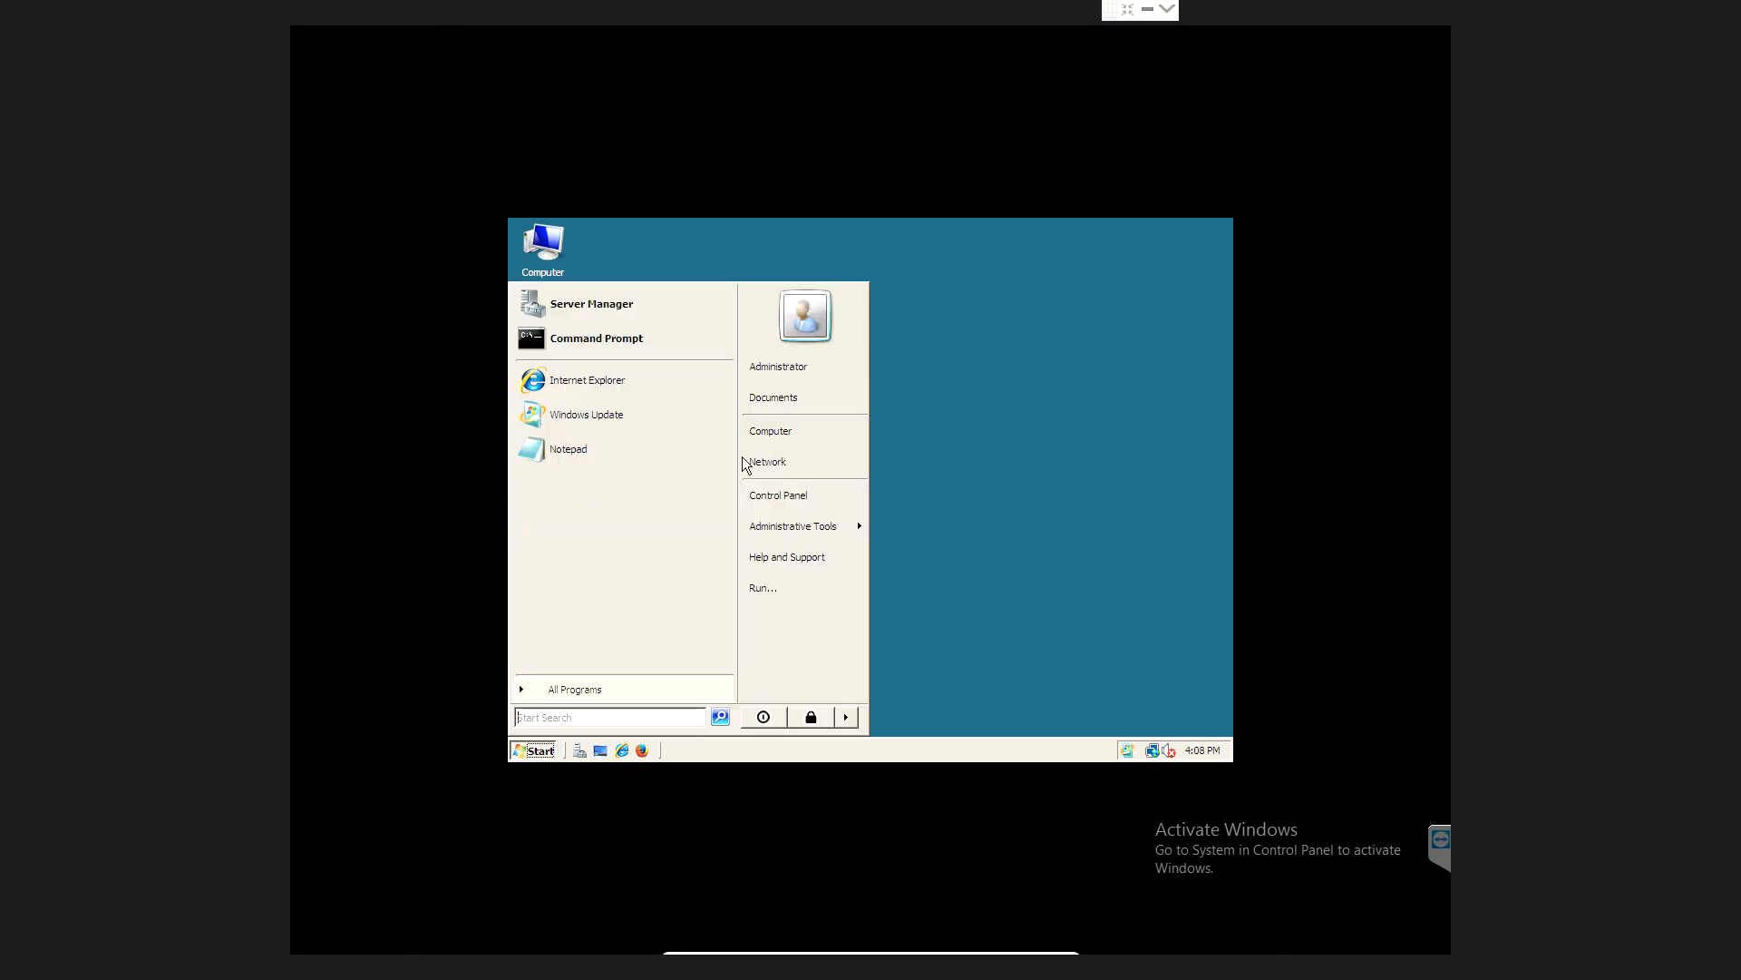
pyautogui.click(785, 397)
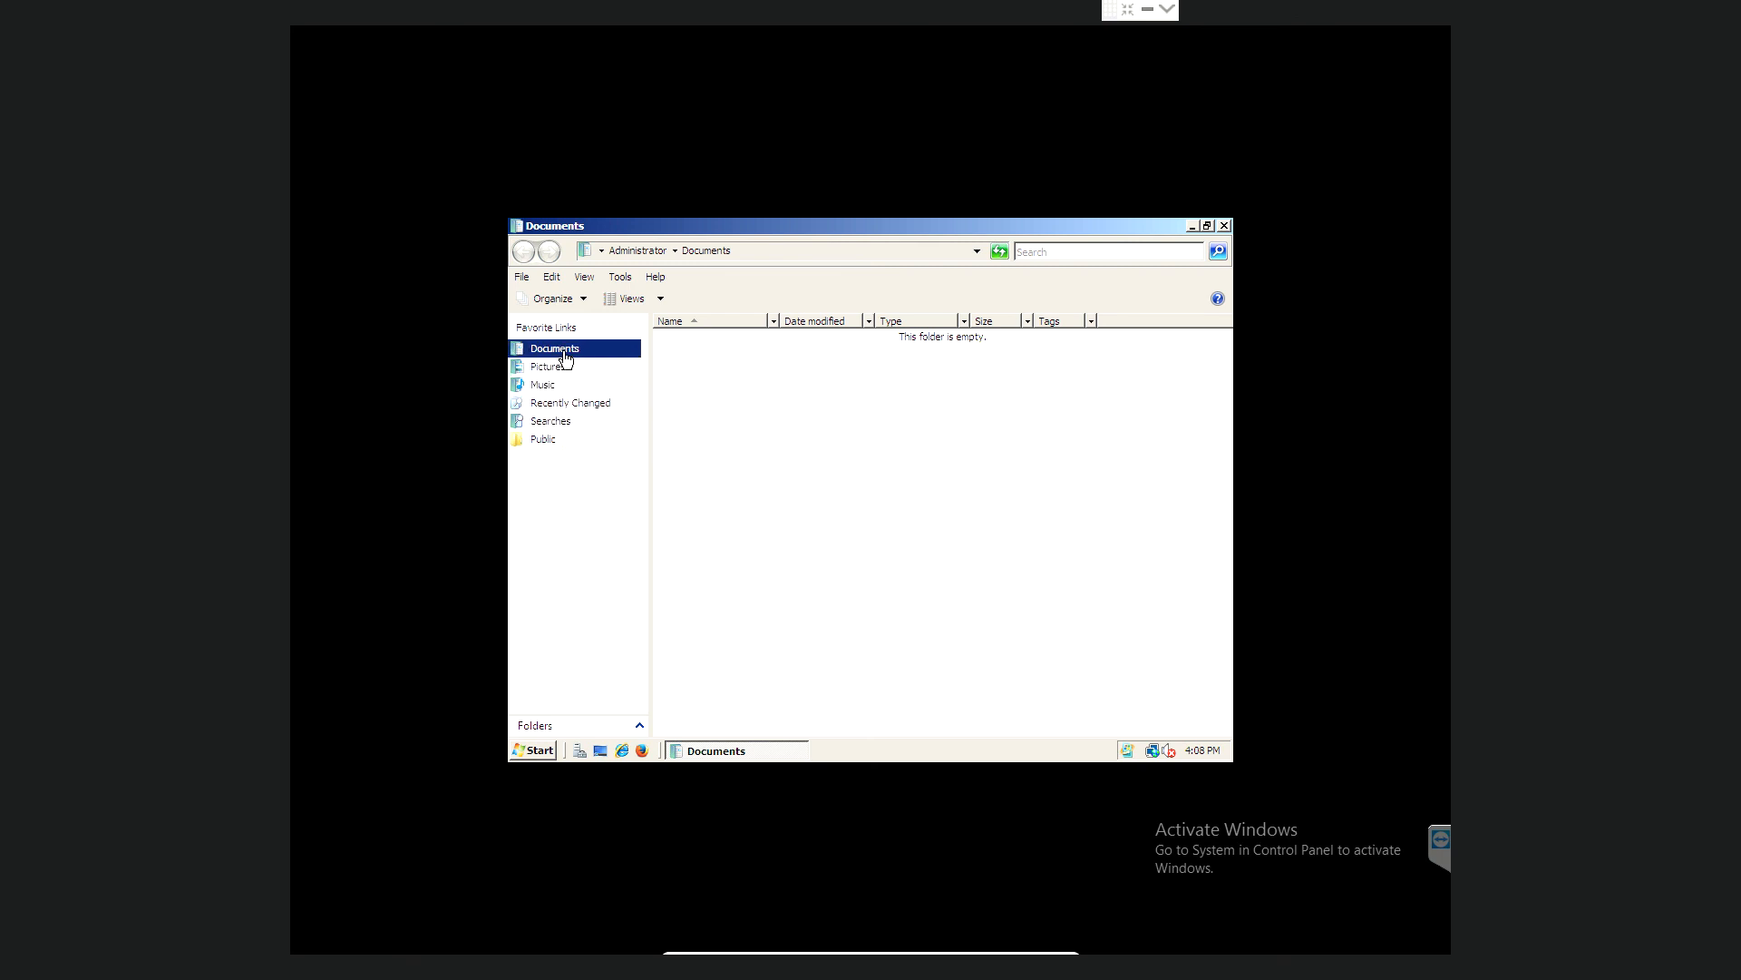
pyautogui.click(549, 384)
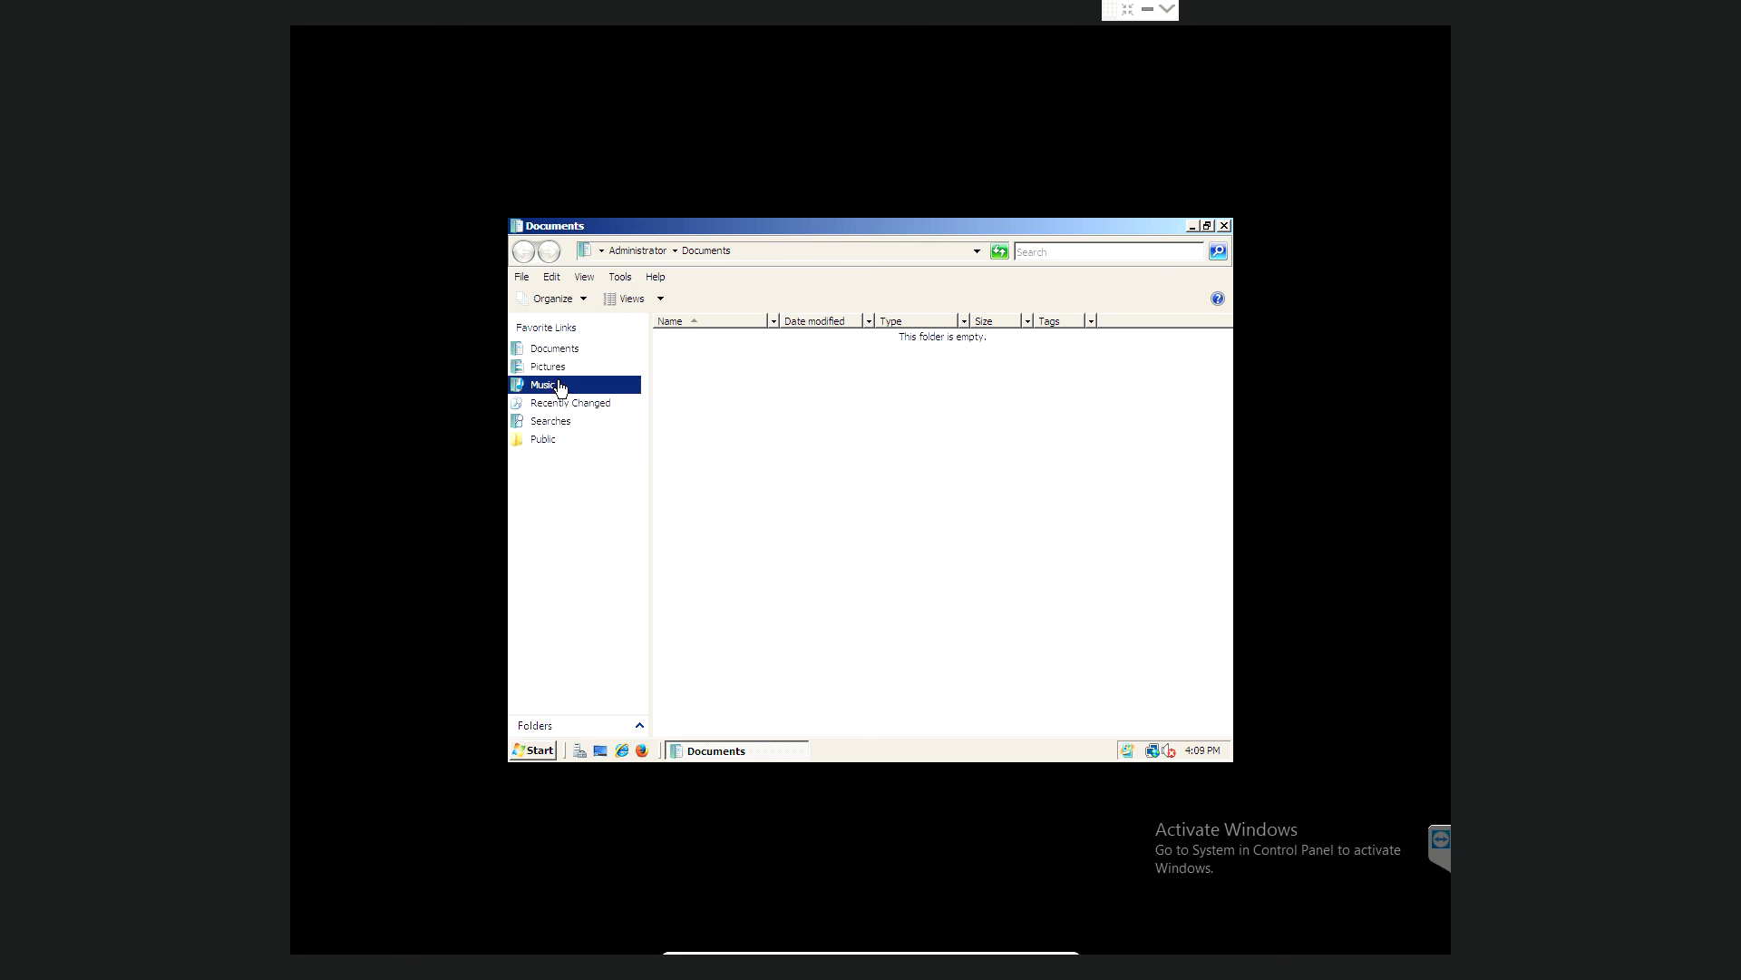
pyautogui.click(560, 367)
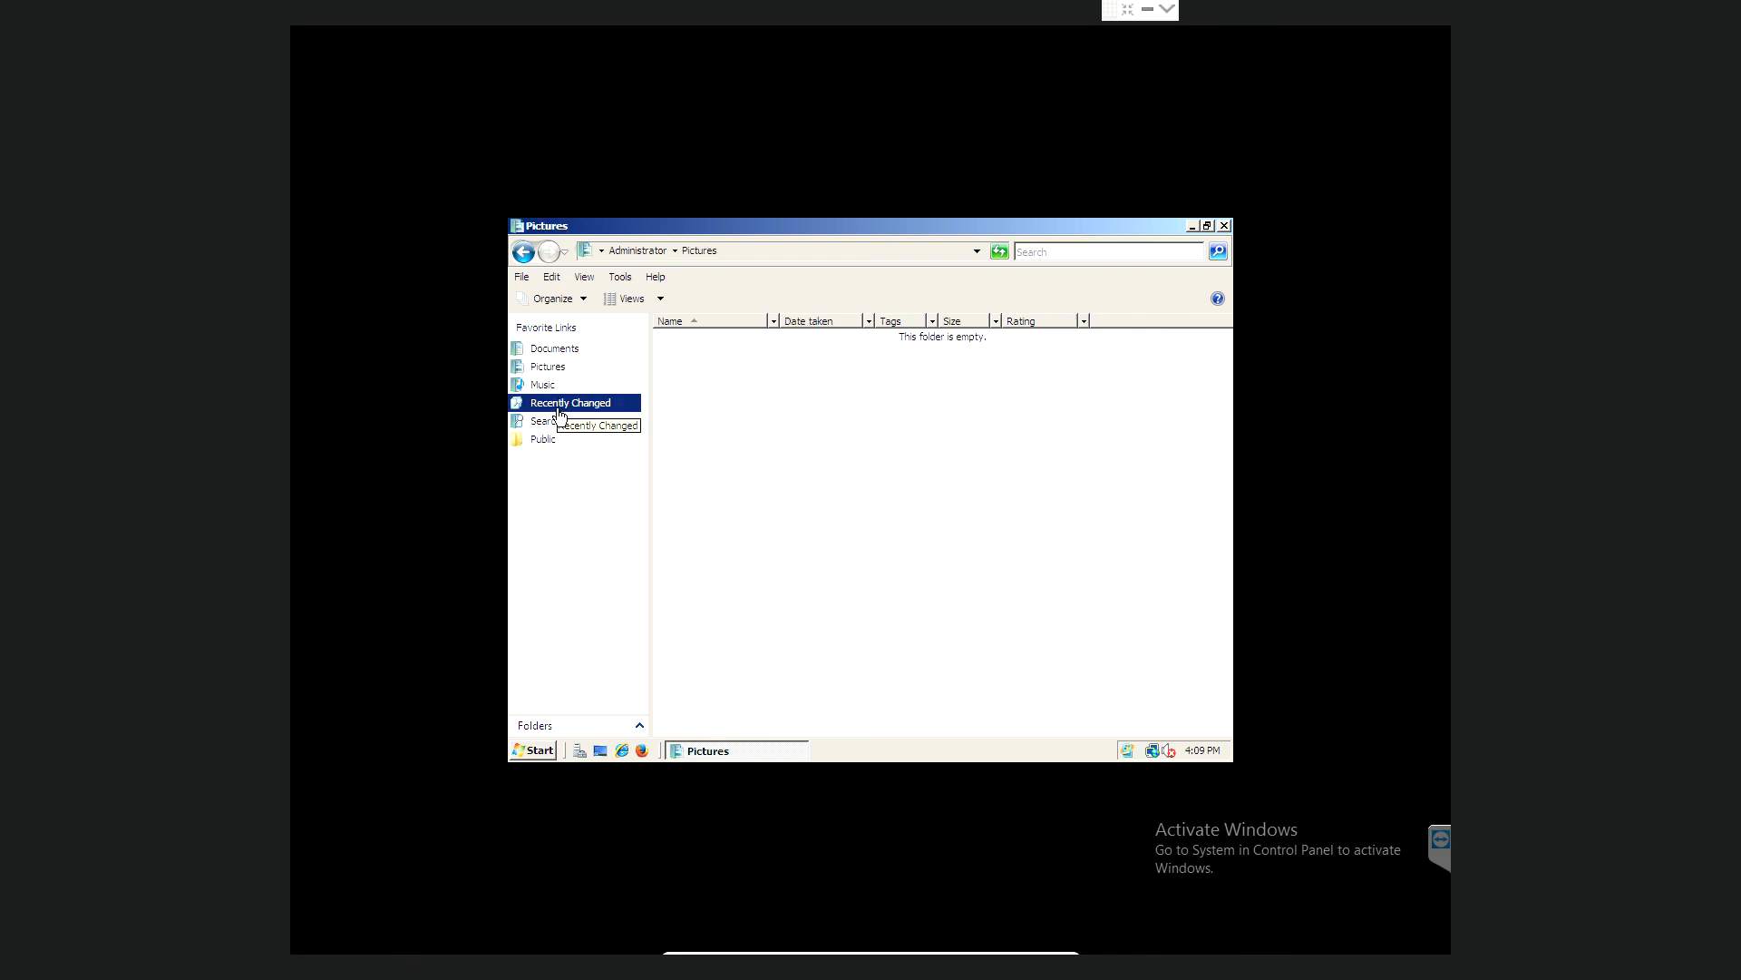
pyautogui.click(560, 403)
pyautogui.click(558, 420)
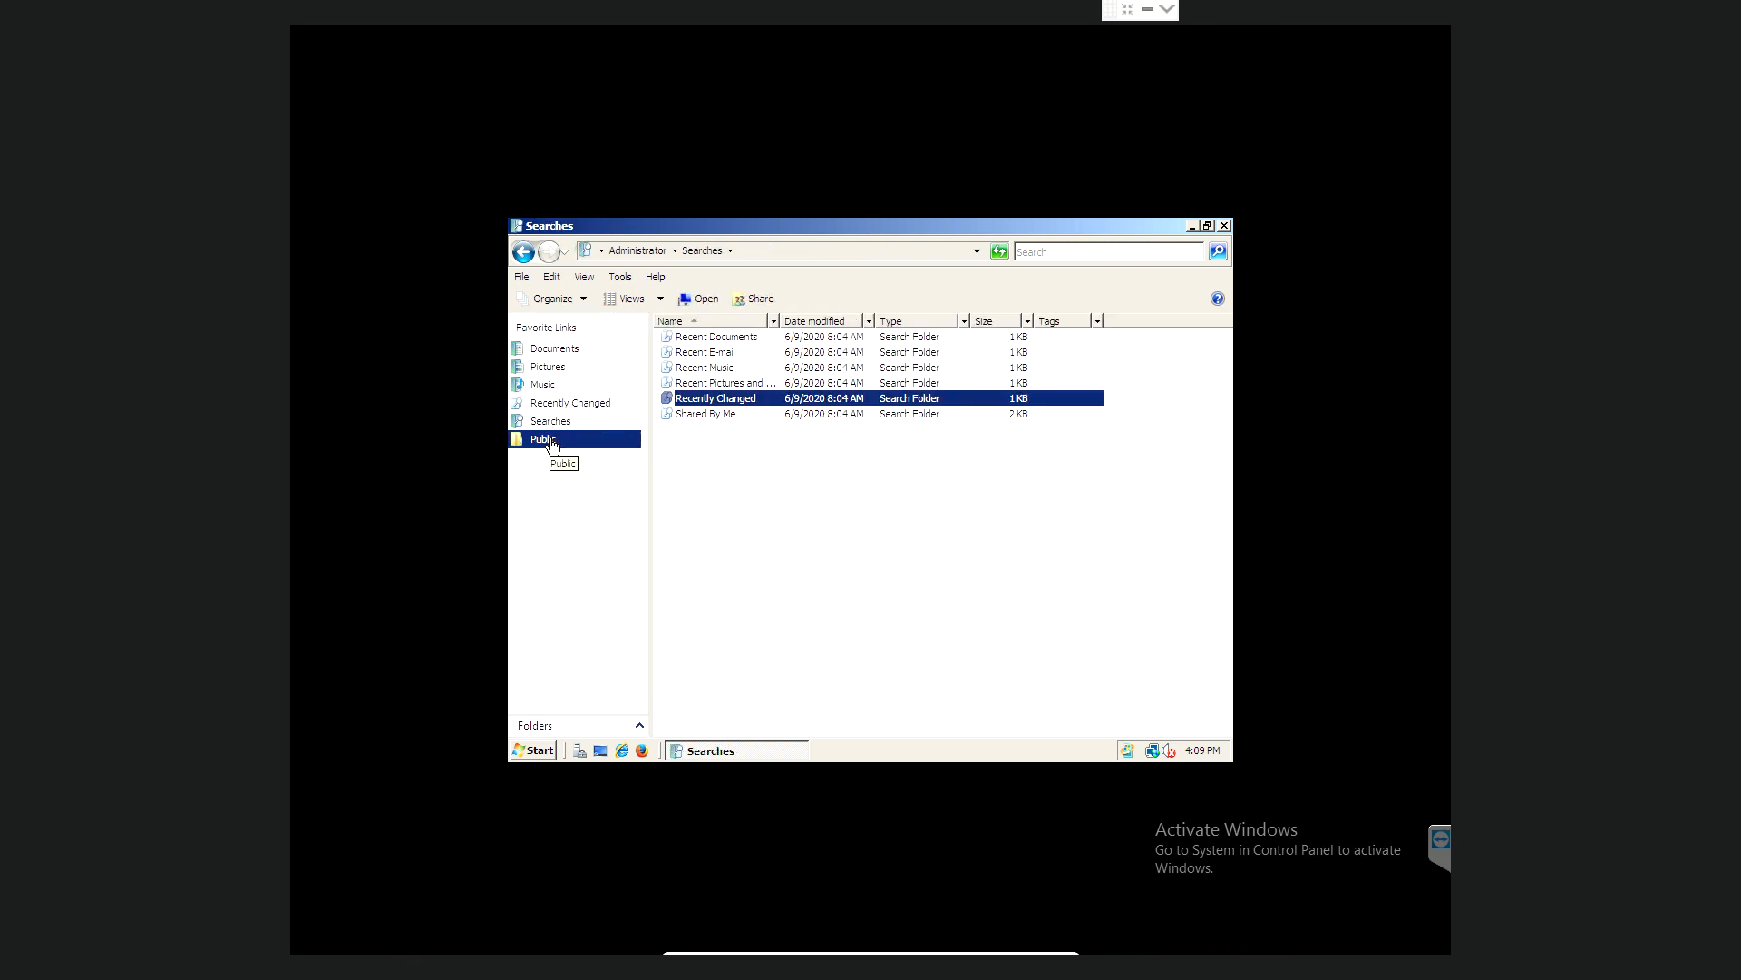
pyautogui.click(552, 442)
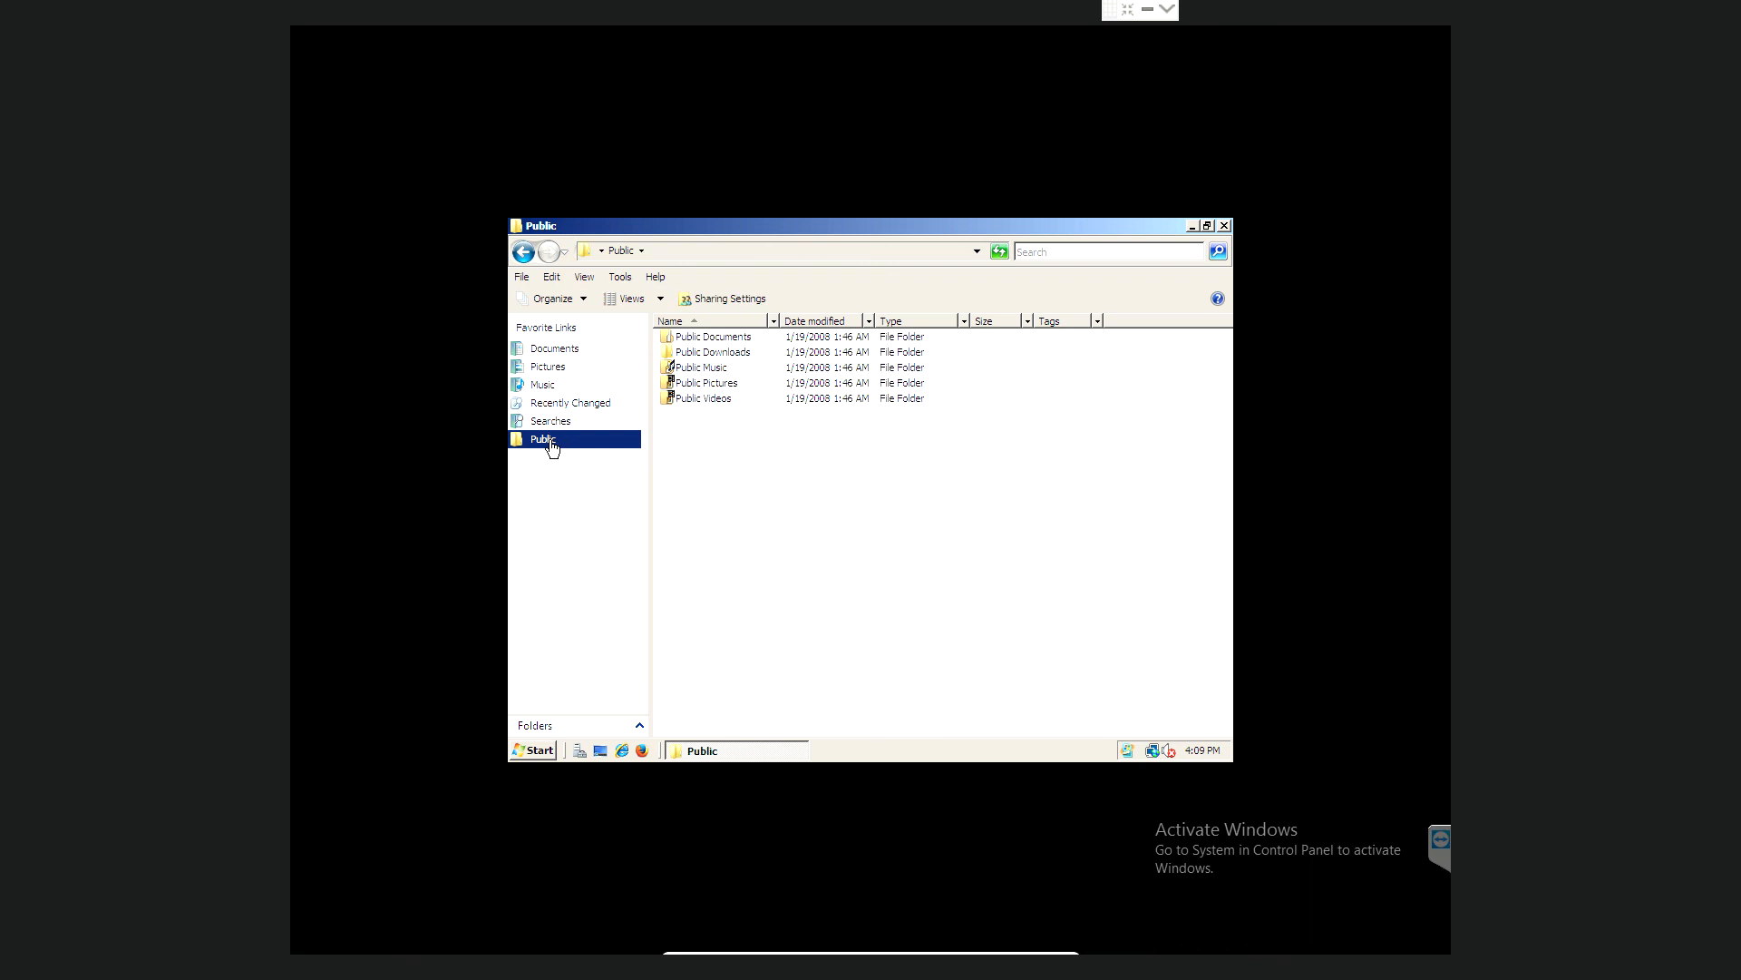
pyautogui.doubleClick(697, 354)
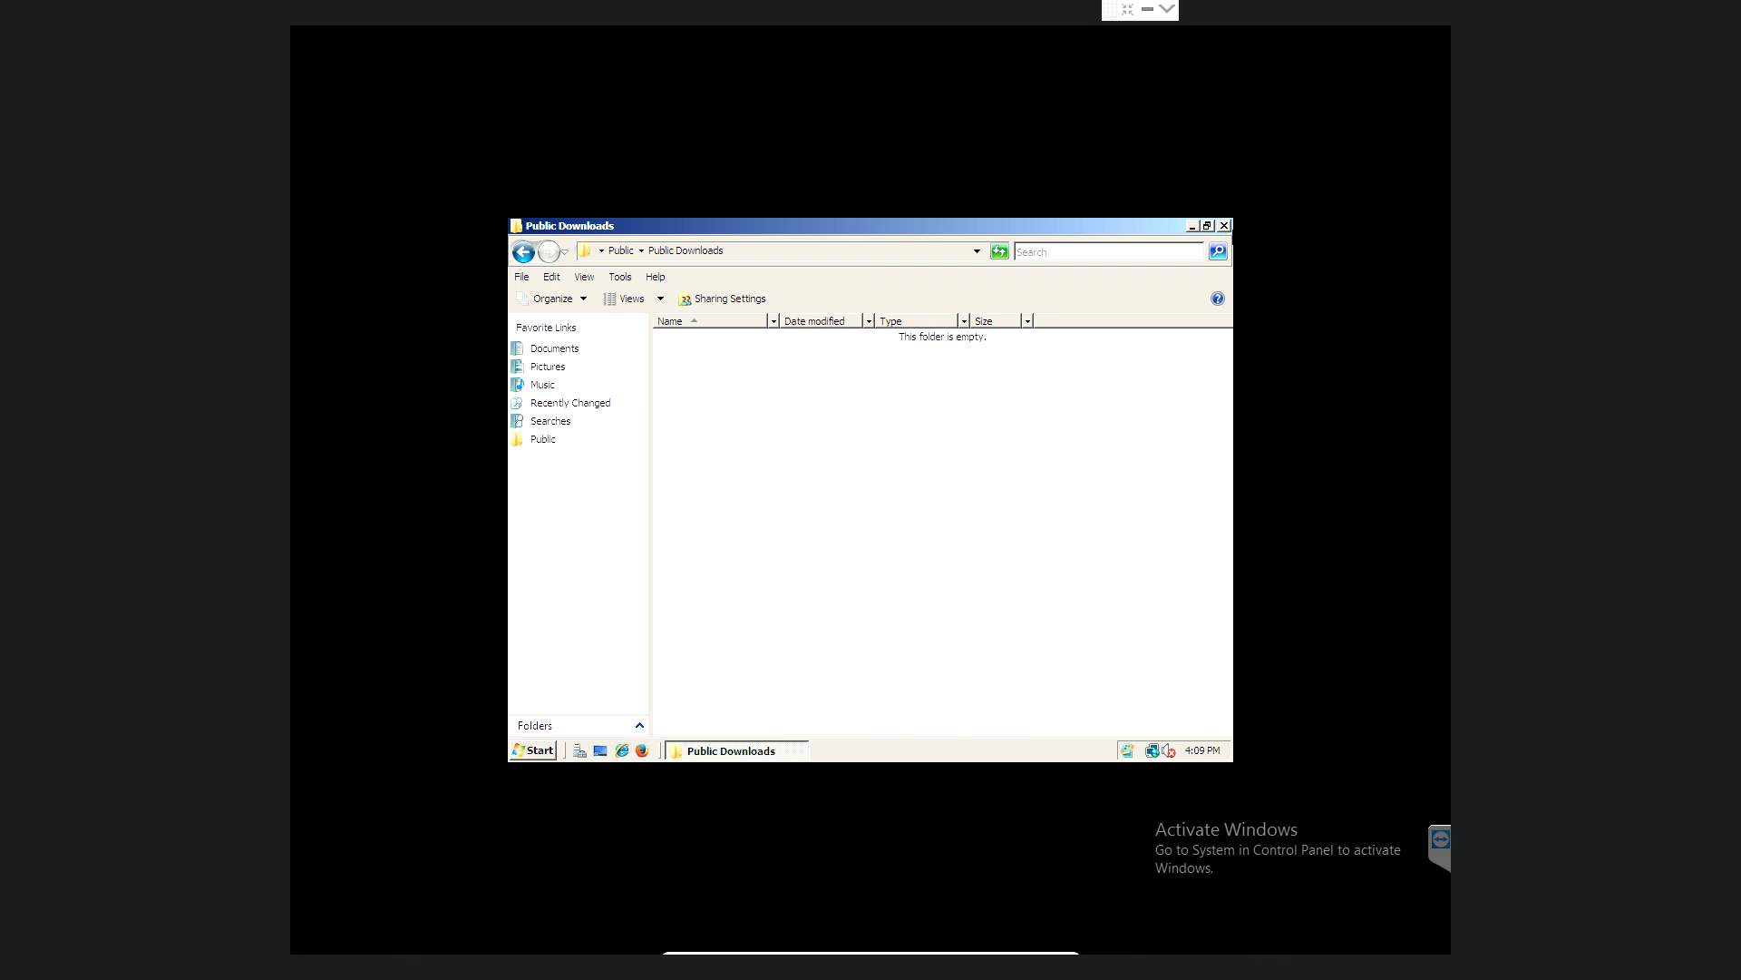
pyautogui.click(1225, 226)
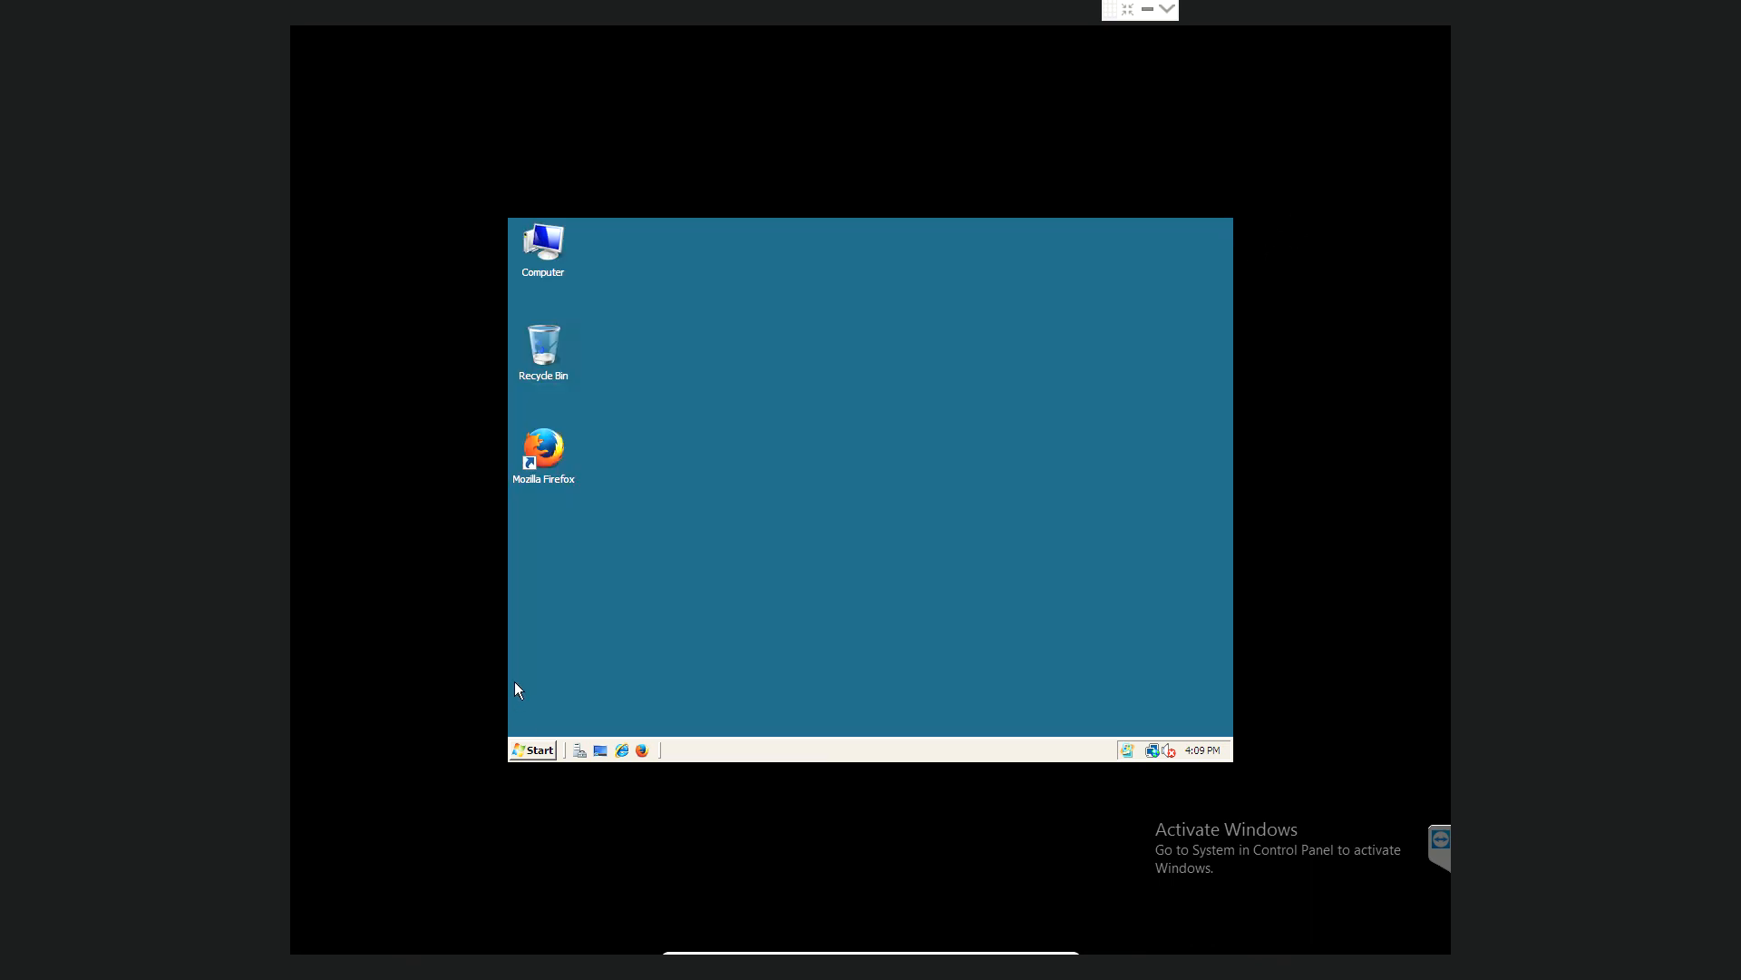
# - Open Computer from the Start menu, view Recently Changed, and dismiss the search index warning
pyautogui.click(538, 752)
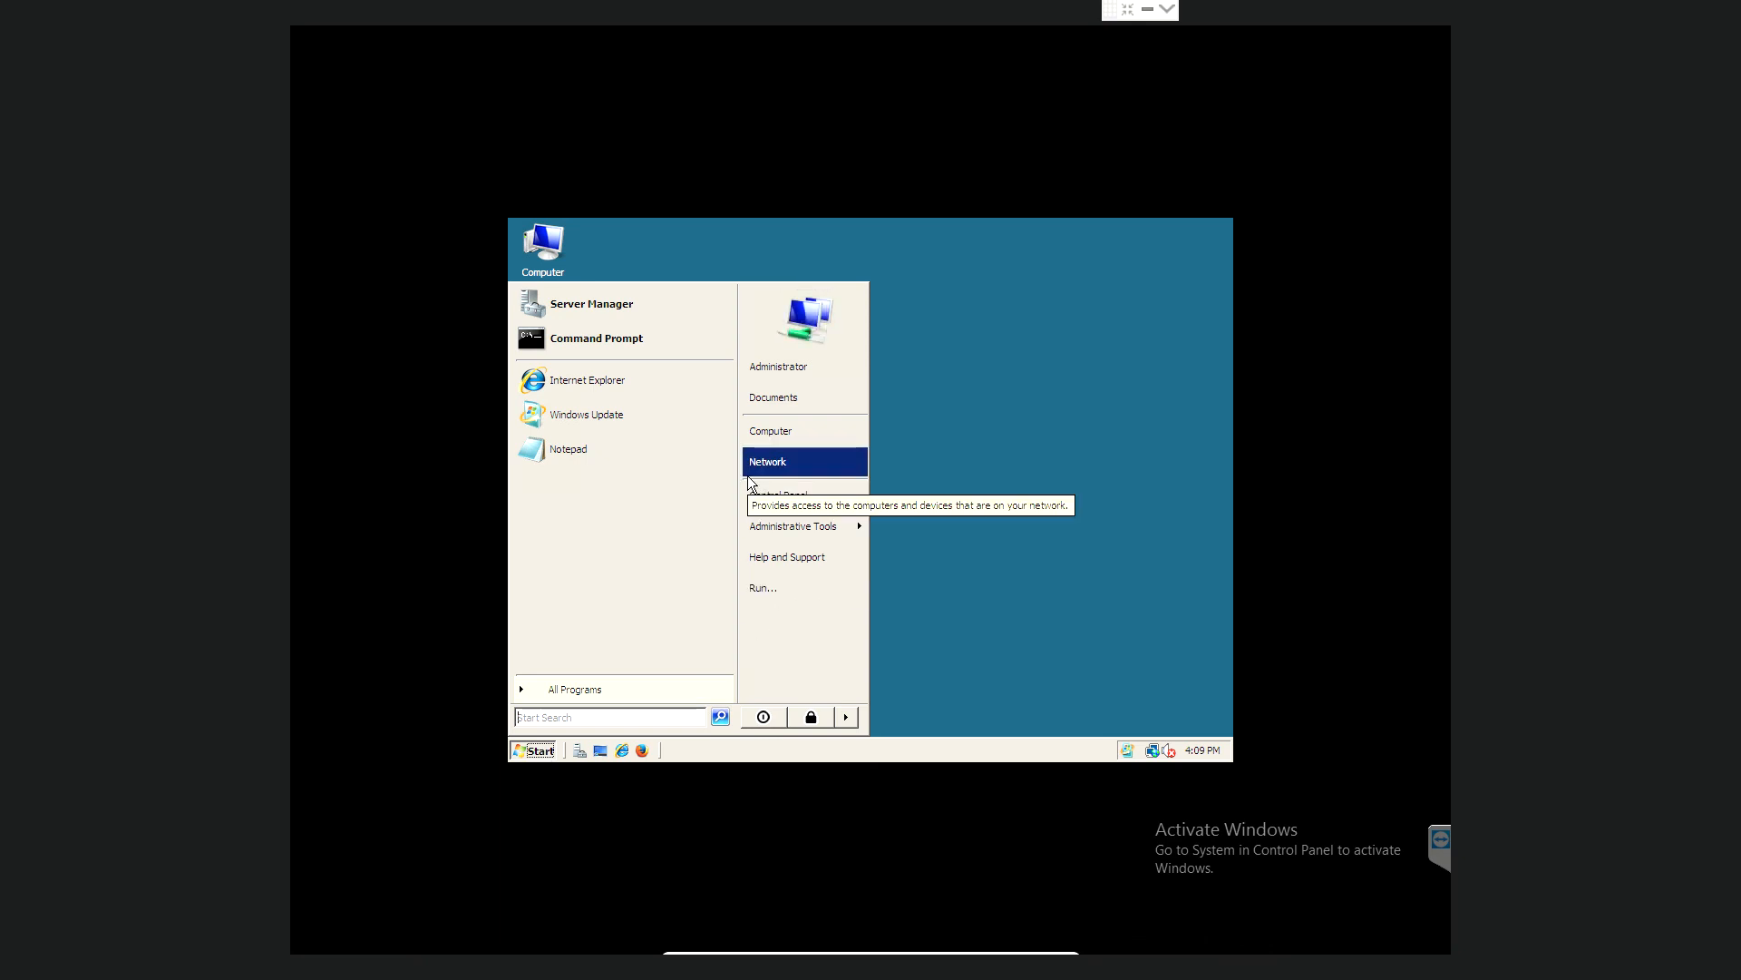
pyautogui.click(765, 431)
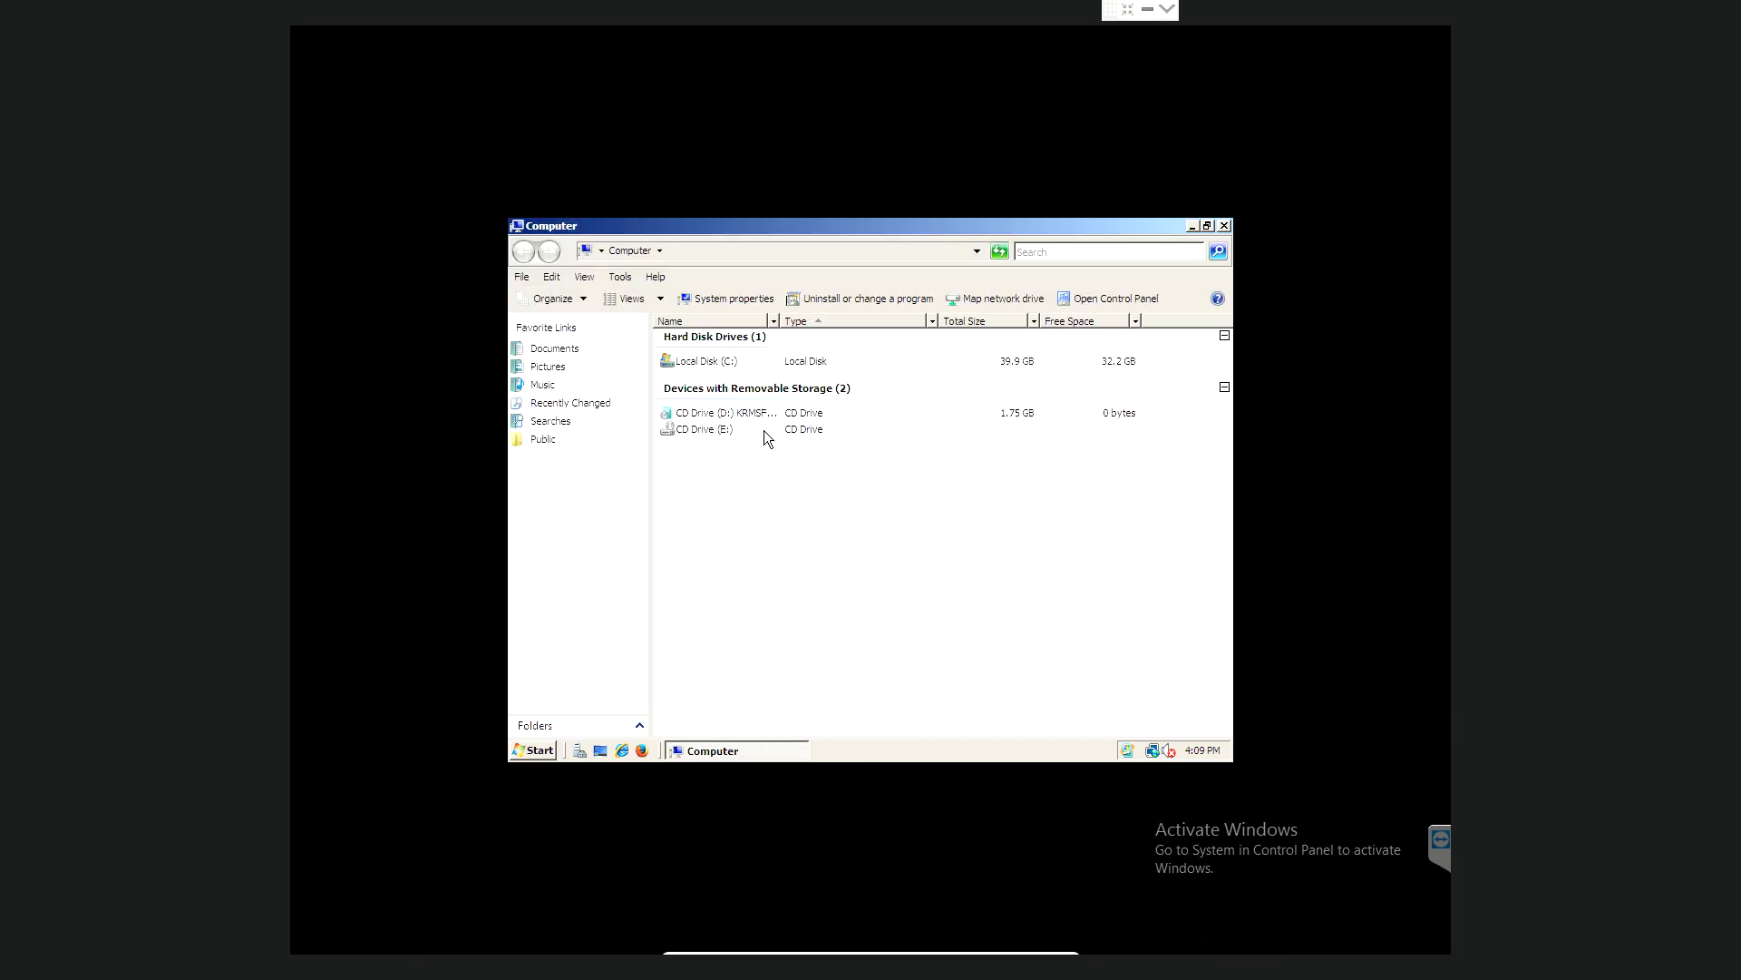
pyautogui.click(564, 404)
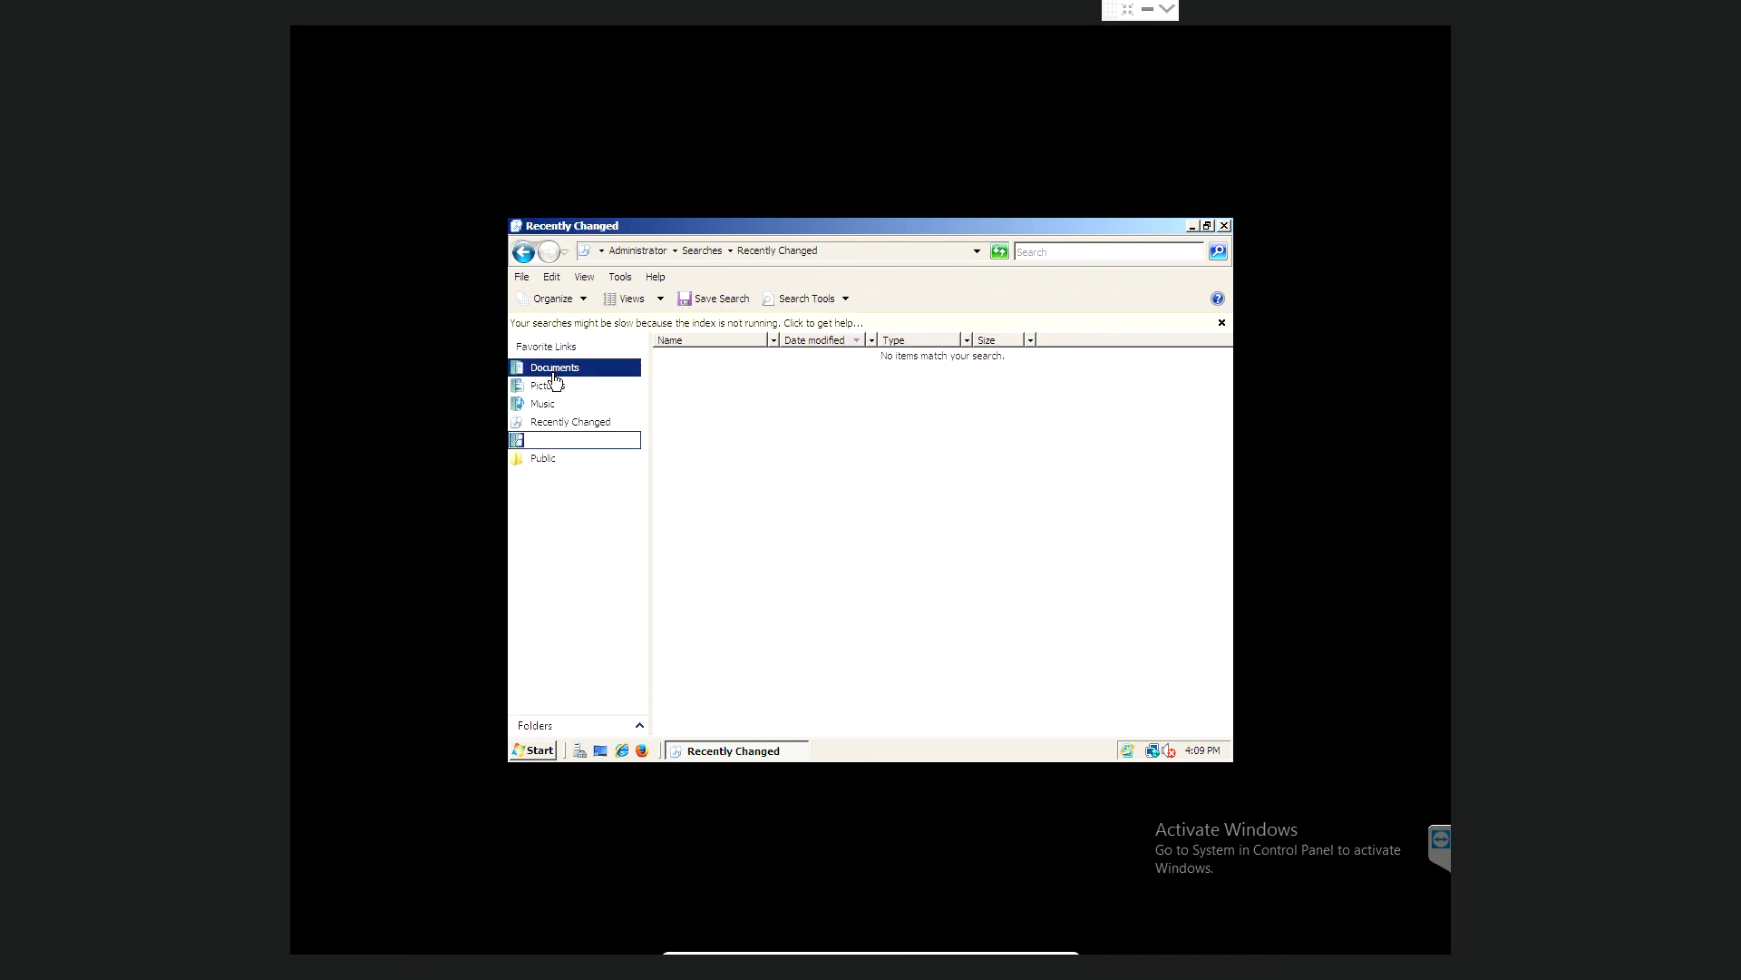
pyautogui.click(1223, 325)
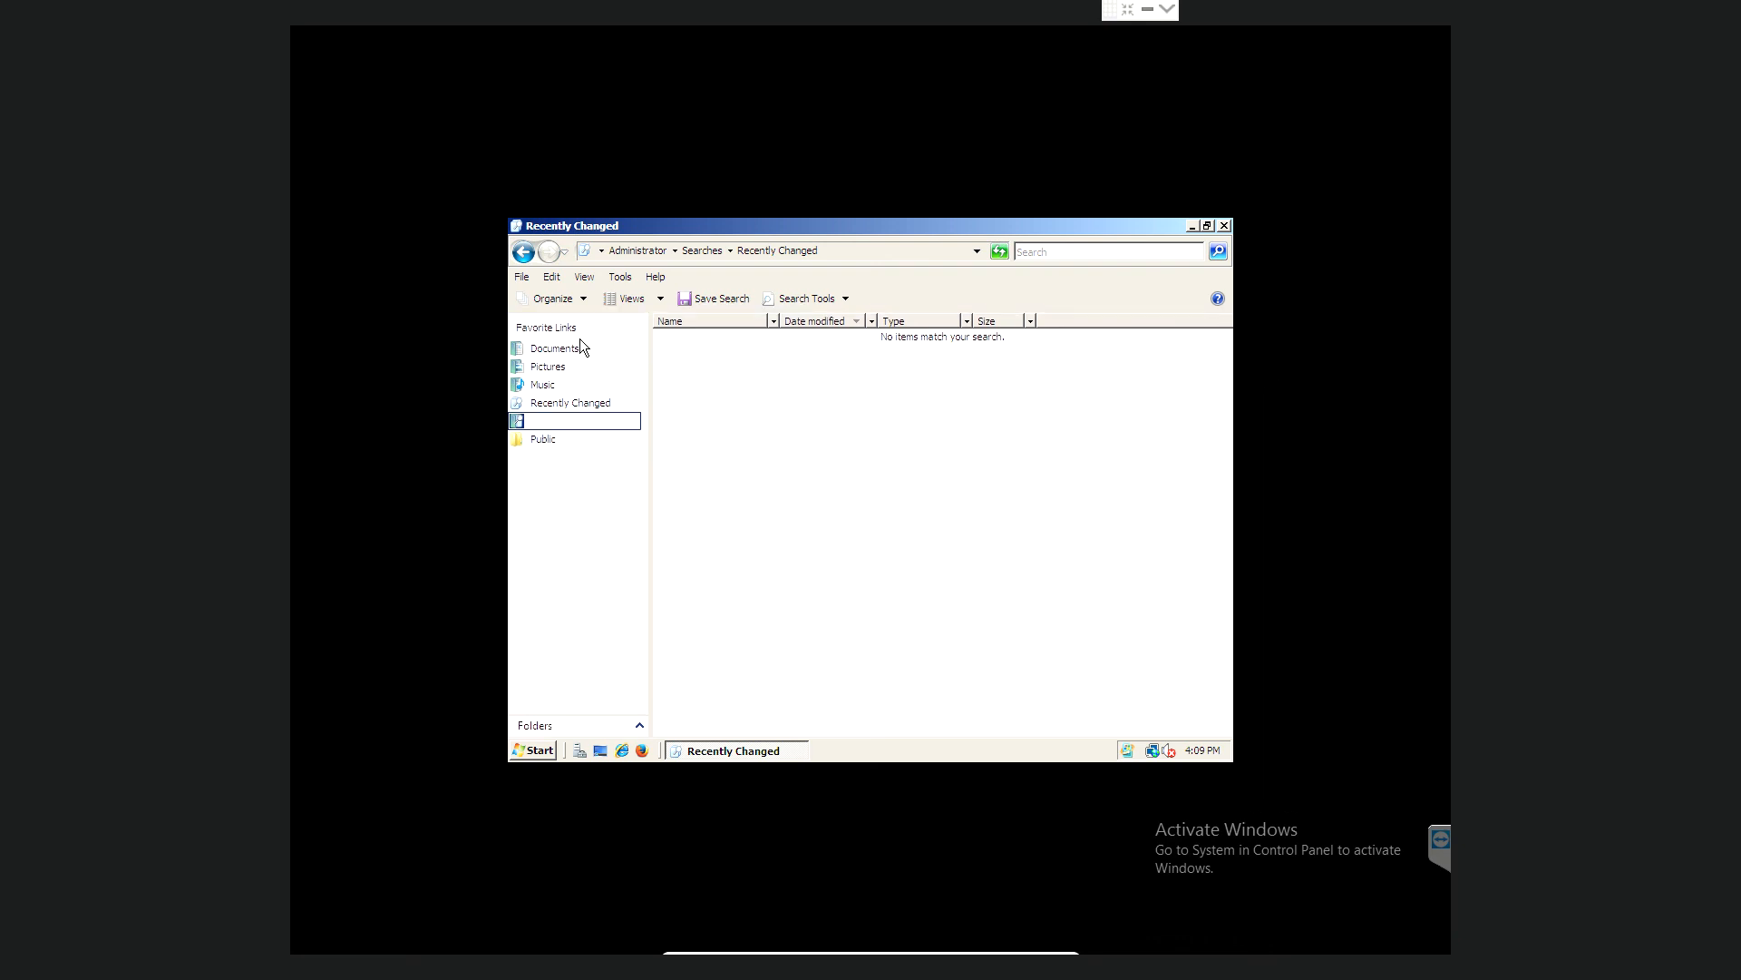
# - Browse the Documents, Pictures, Music, Searches and Public folders, then open Public Documents
pyautogui.click(549, 350)
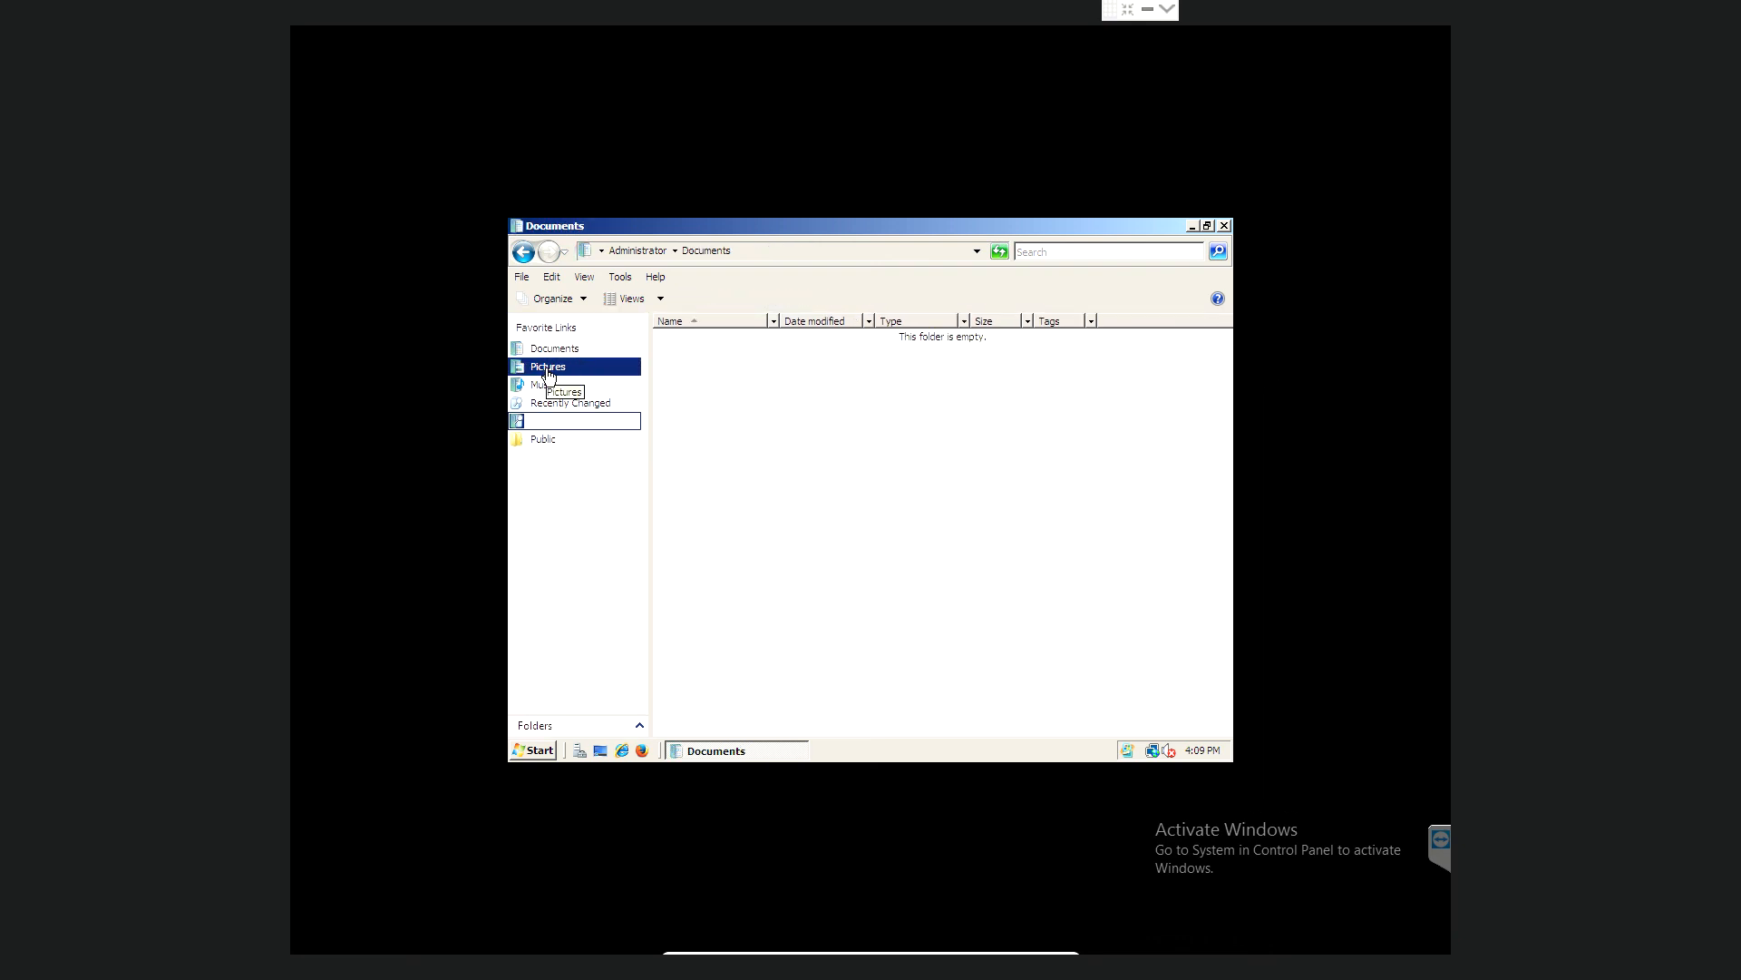
pyautogui.click(547, 368)
pyautogui.click(543, 385)
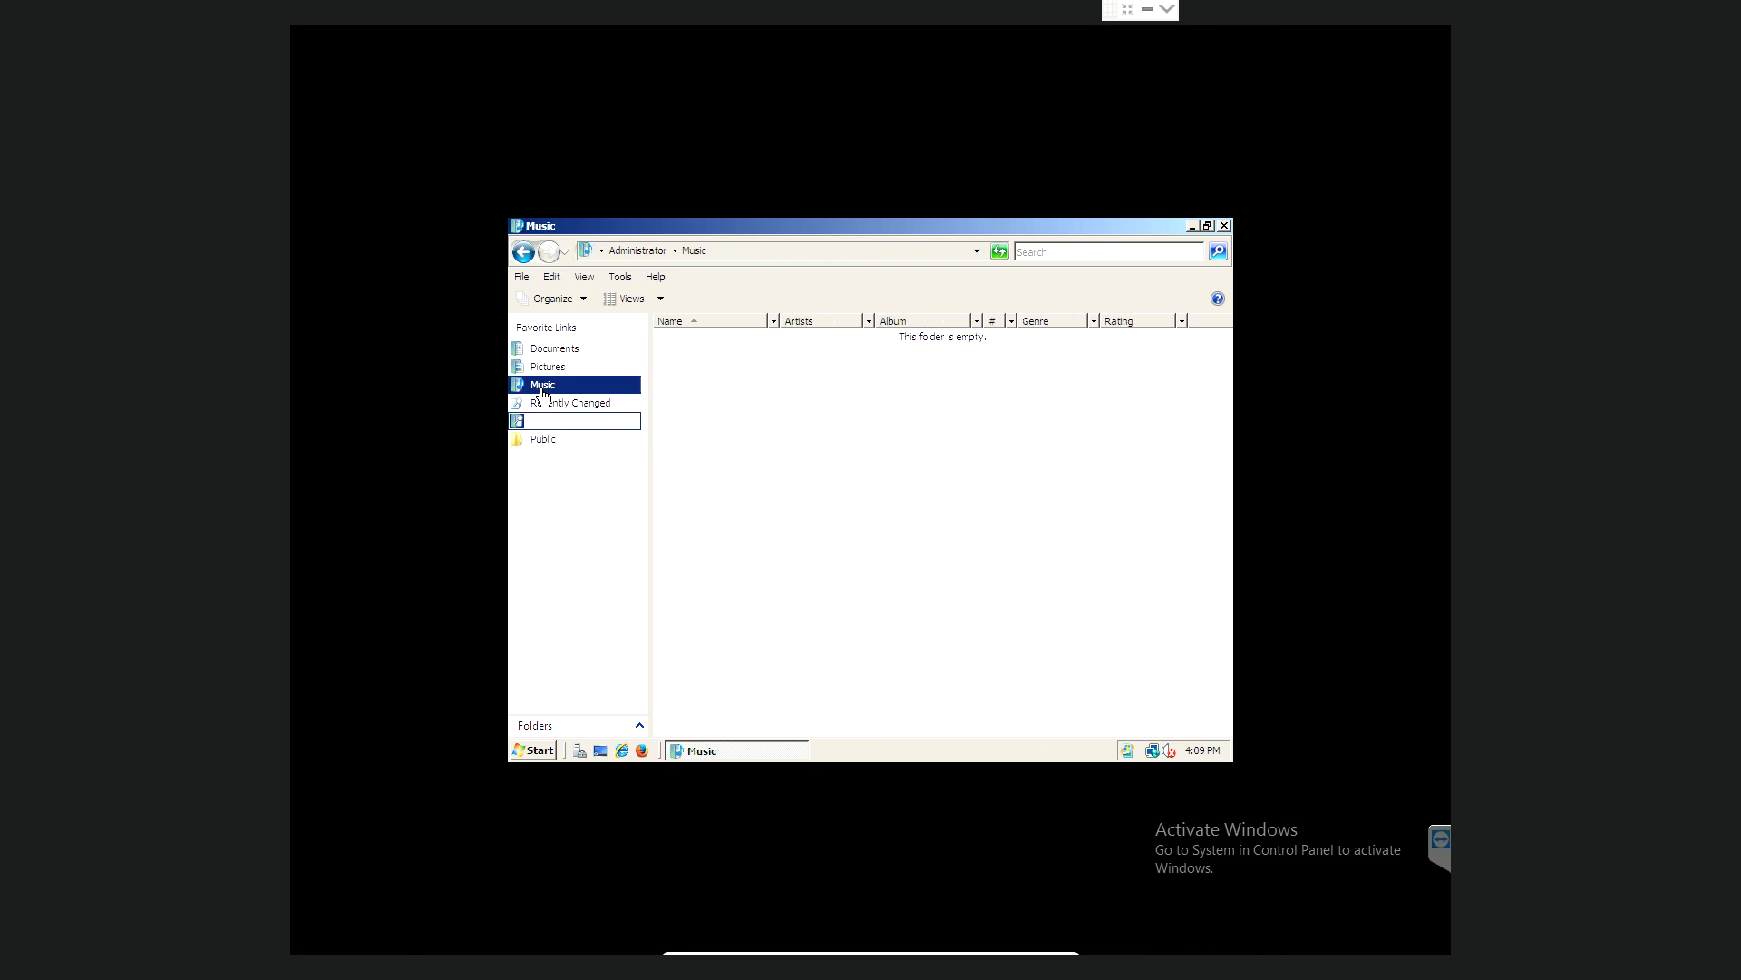
pyautogui.click(548, 421)
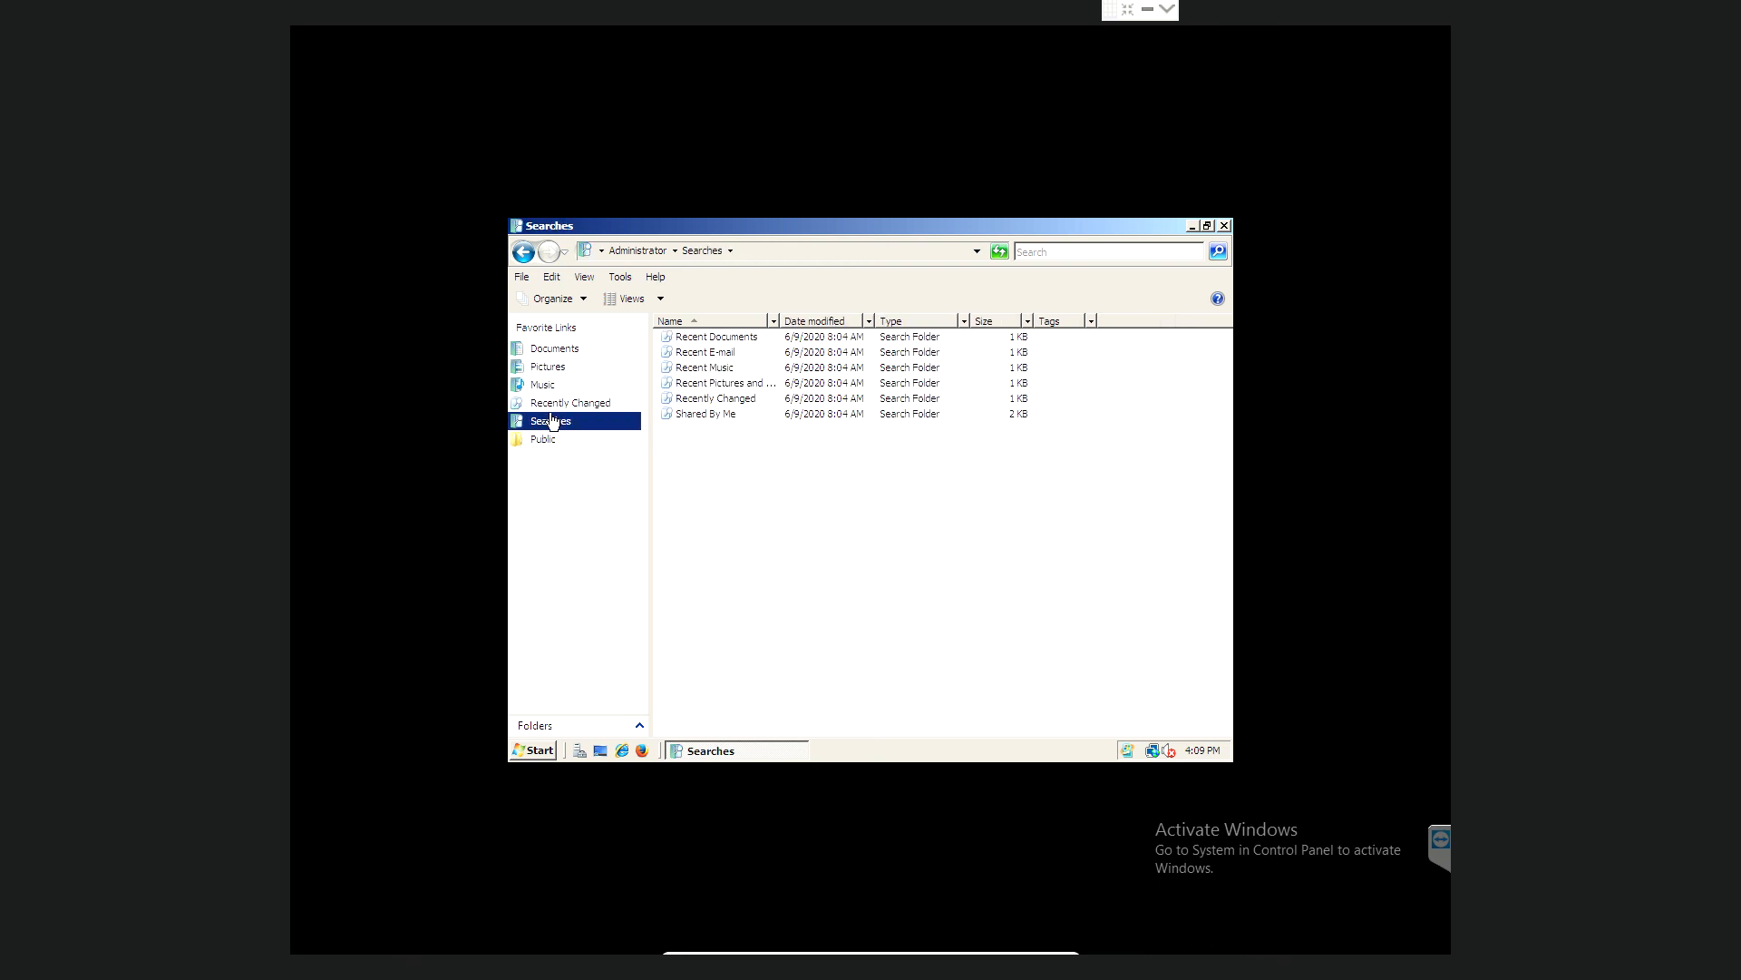
pyautogui.click(545, 443)
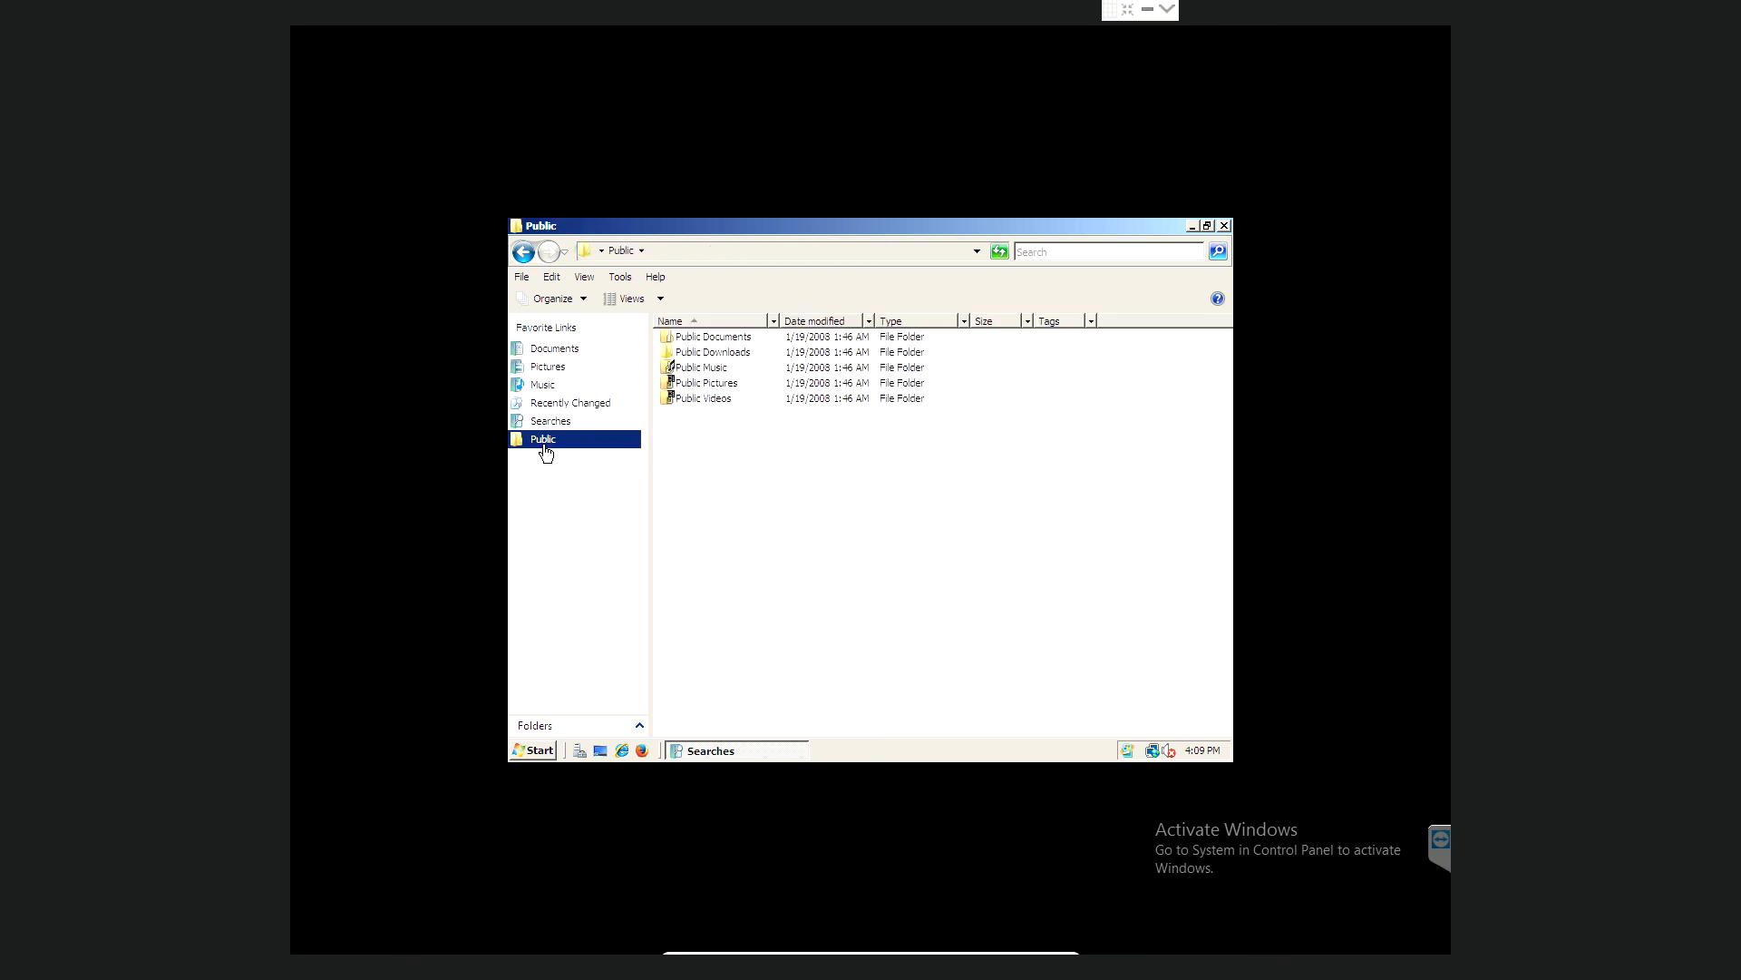
pyautogui.doubleClick(719, 339)
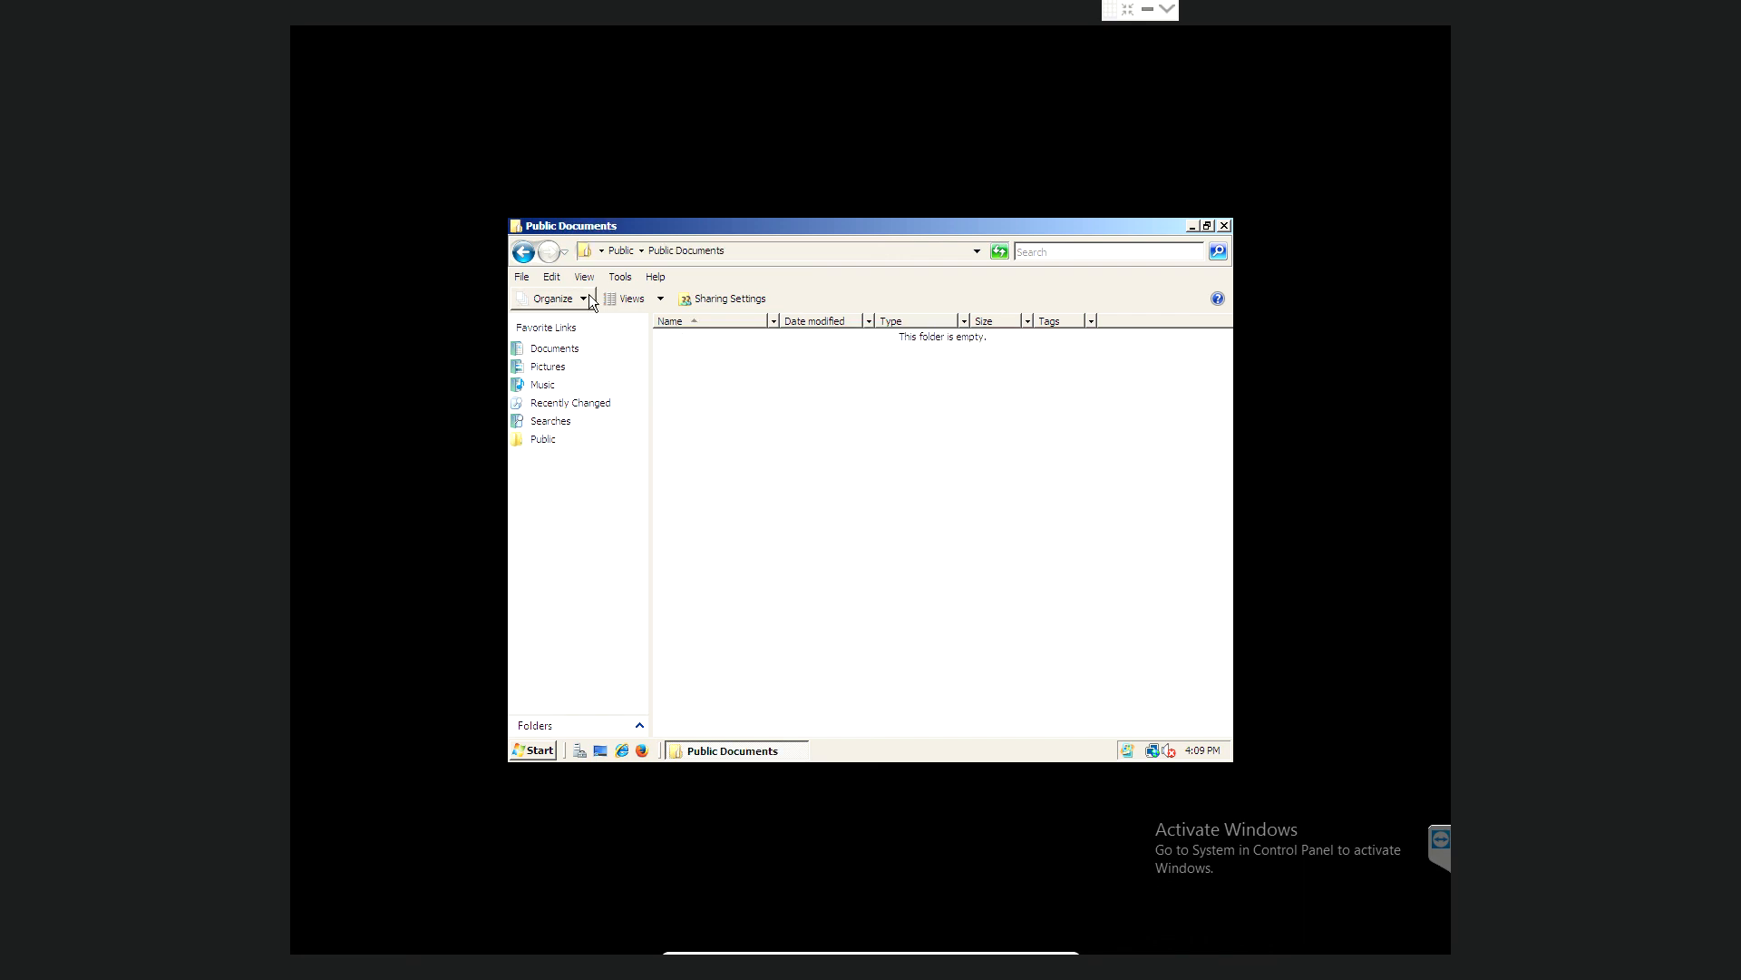
# - Go back three folders to Music, close the Explorer window, and bring up the Start menu
pyautogui.click(525, 253)
pyautogui.click(524, 253)
pyautogui.click(524, 253)
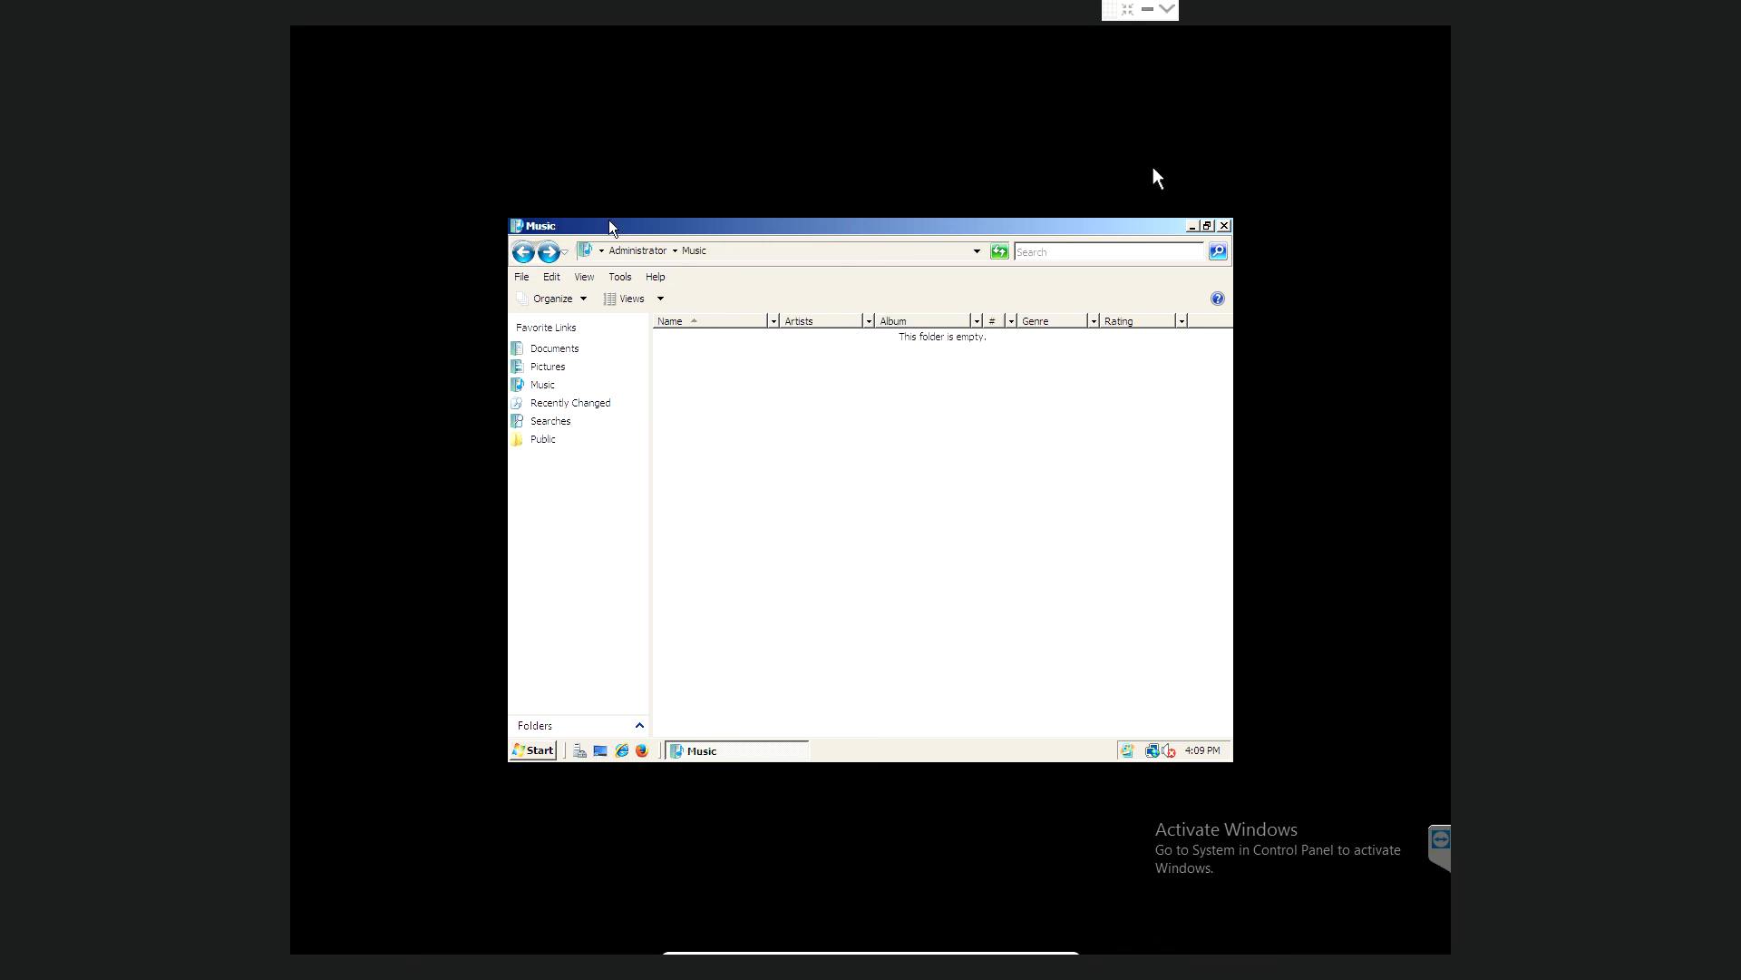
pyautogui.click(1225, 226)
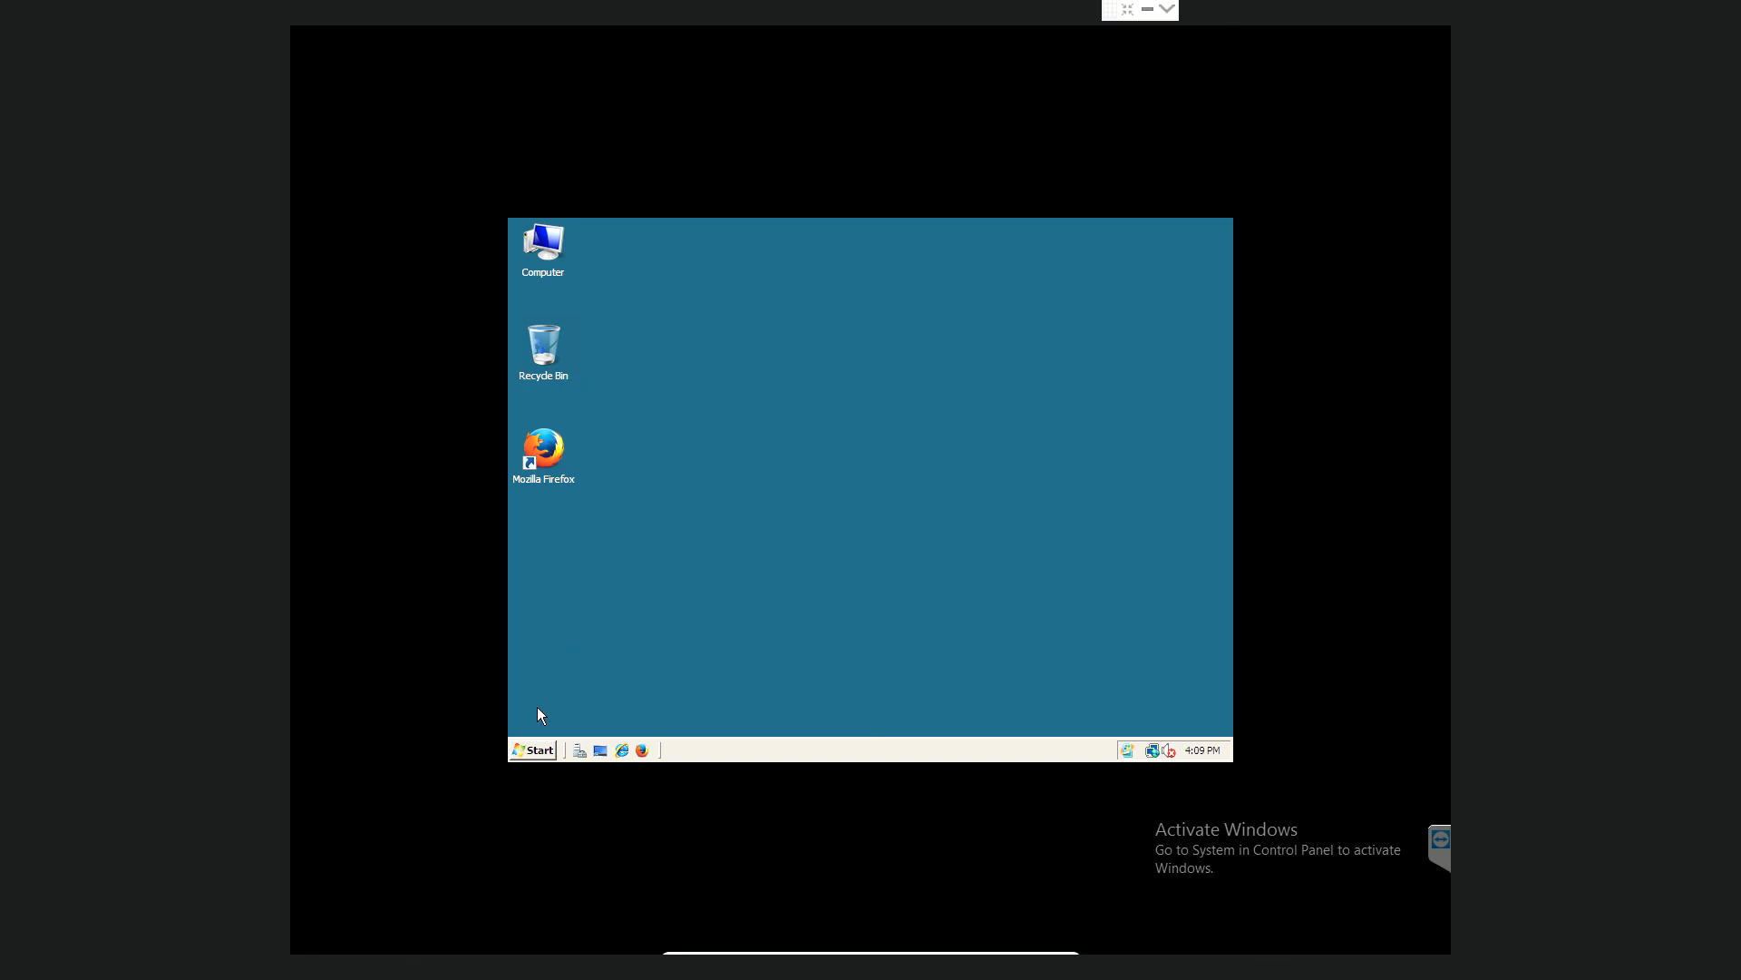
pyautogui.click(533, 750)
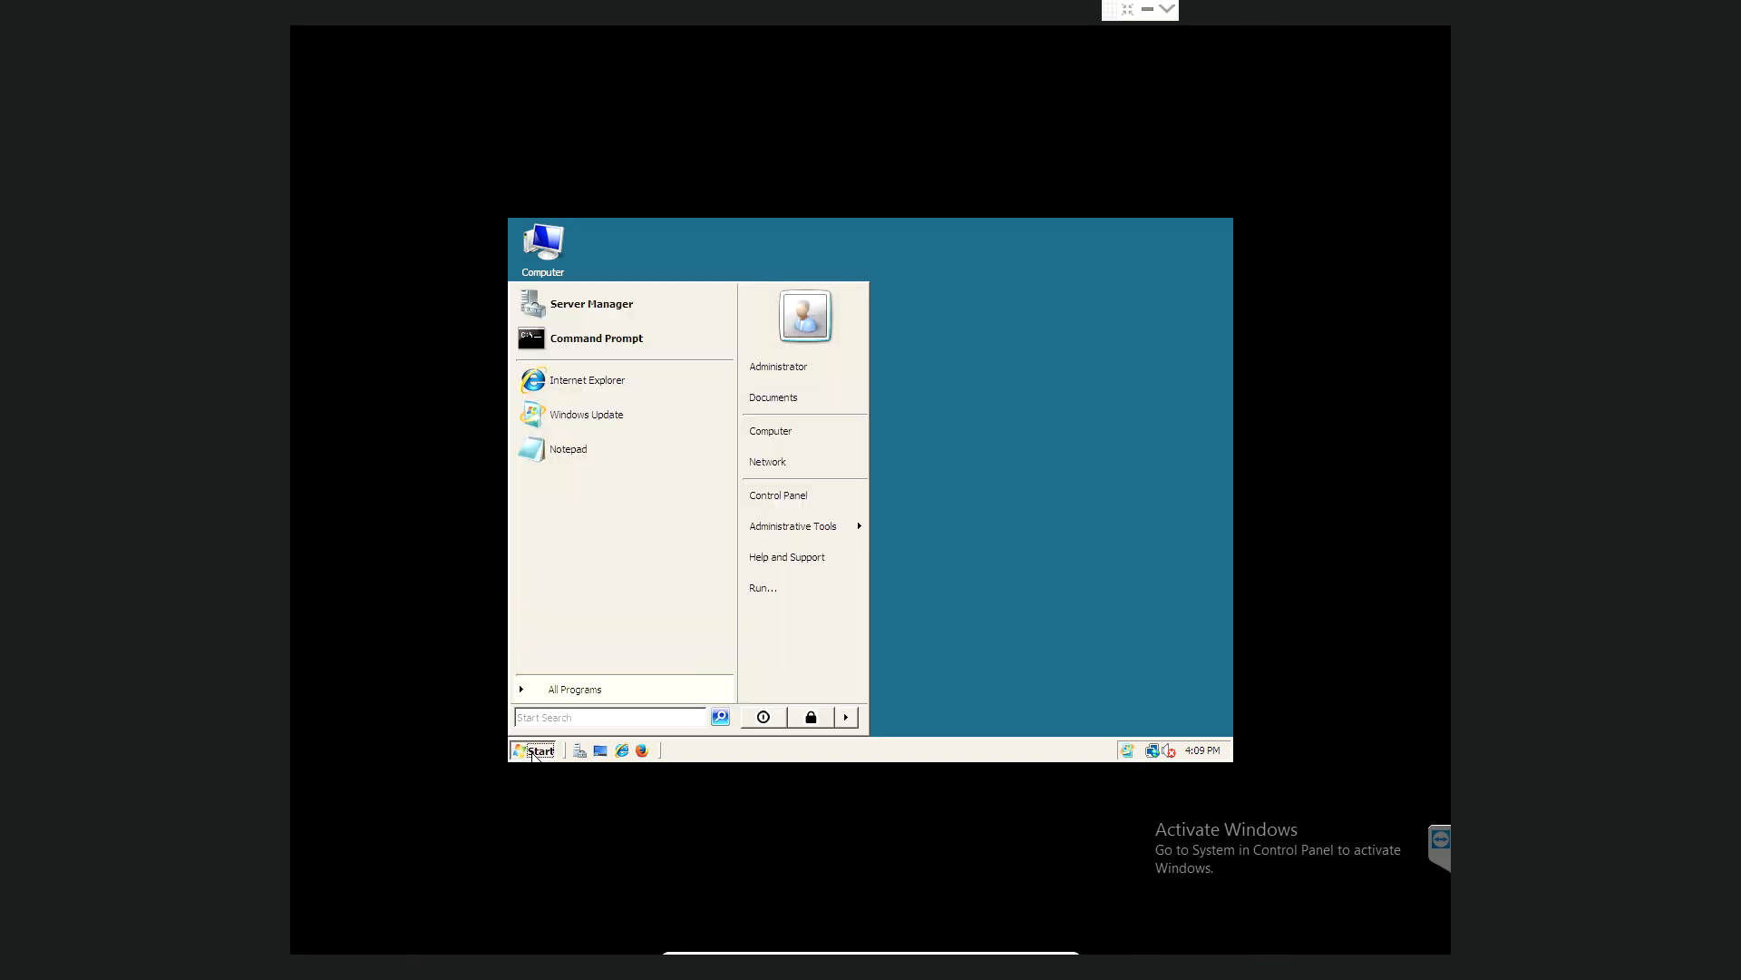